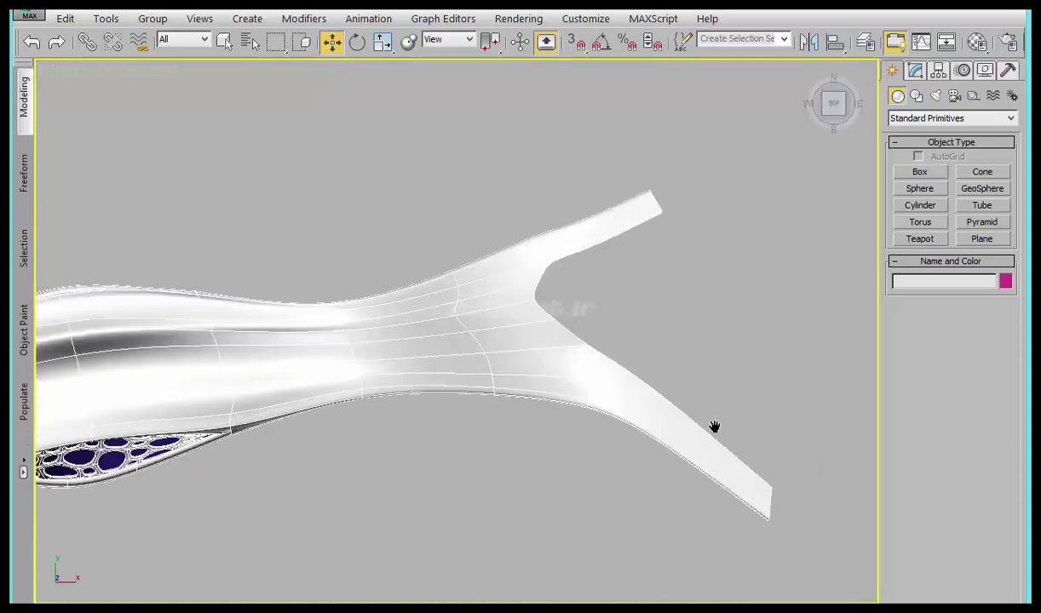
- Draw an arc spline, Arc001, in the Top view between the two branch tips of the forked end
left_click(917, 96)
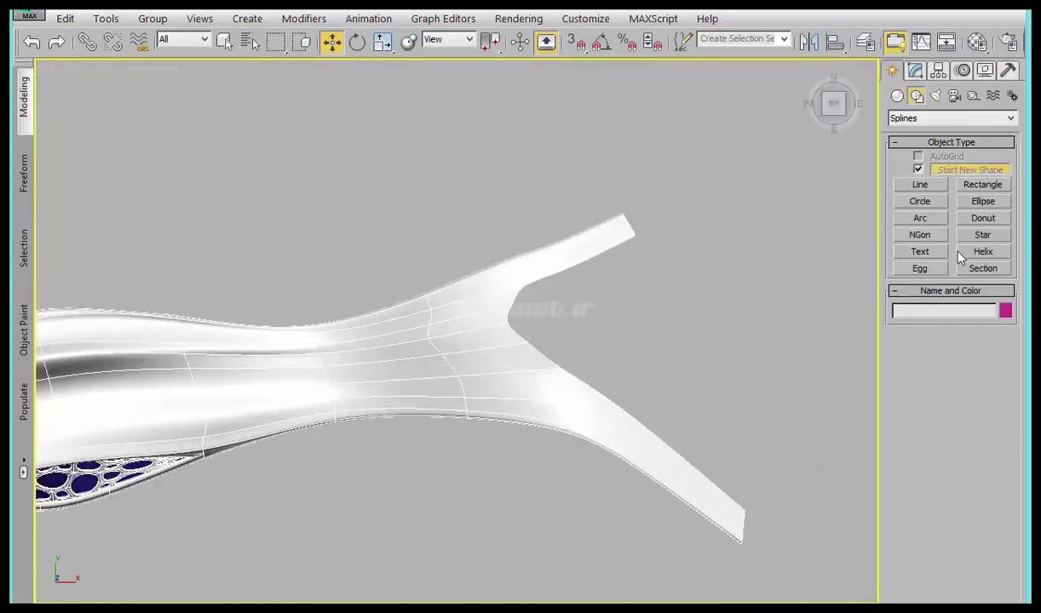
left_click(920, 218)
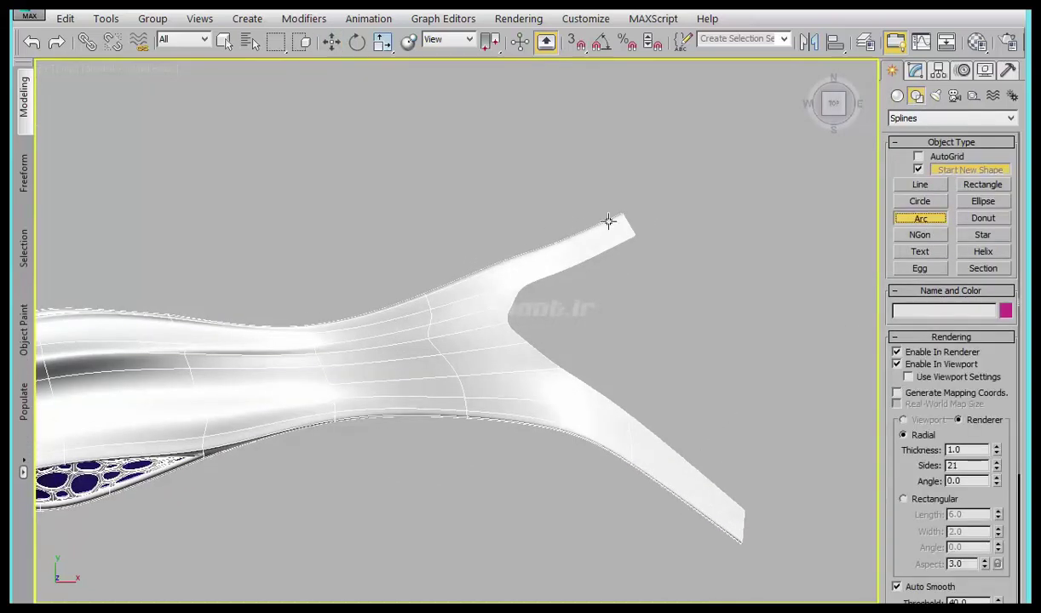
left_click_drag(627, 213, 773, 331)
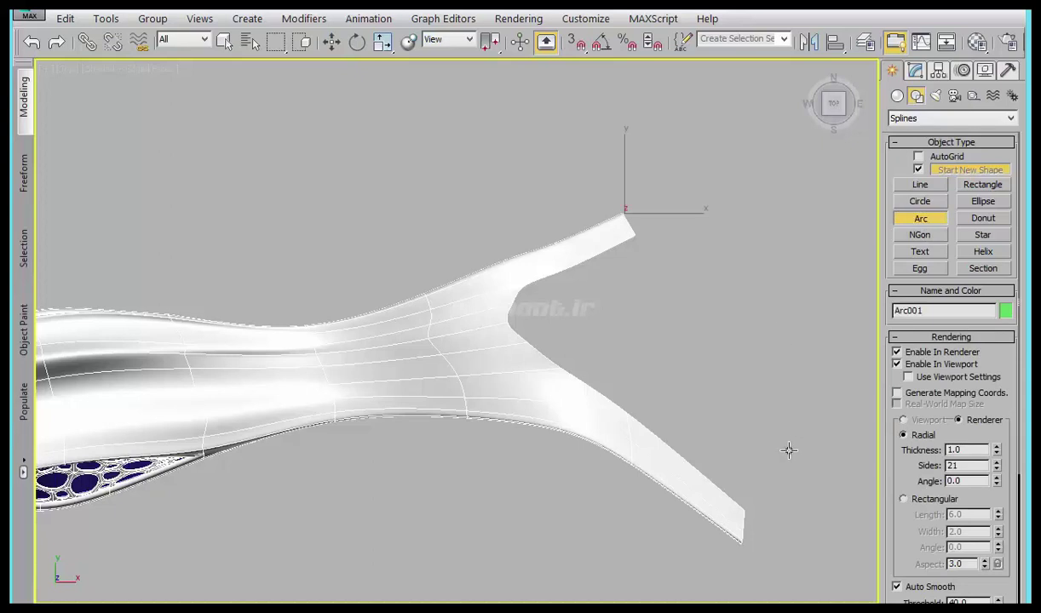
key("F3")
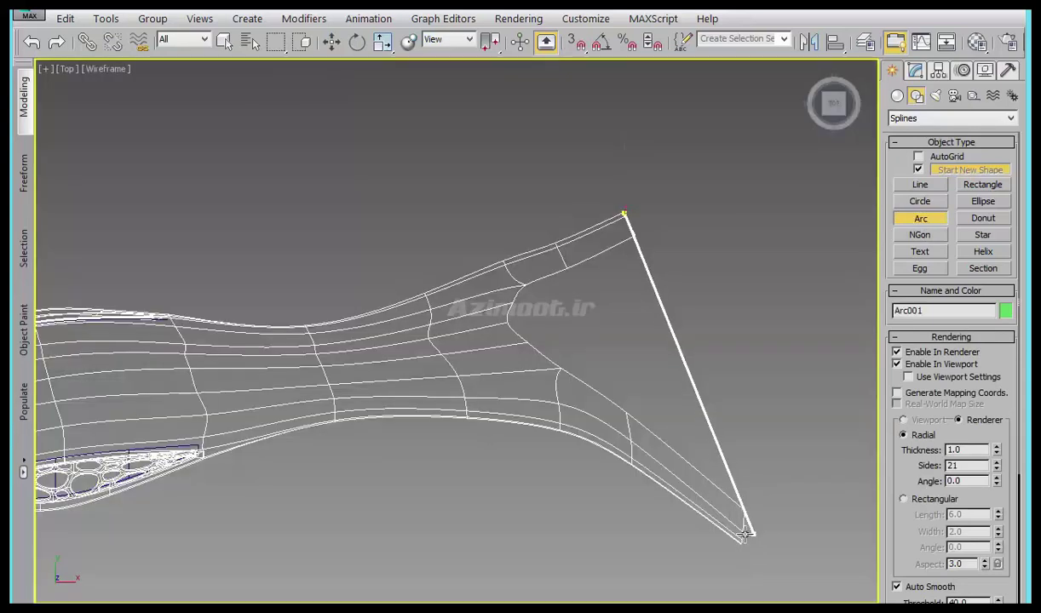
left_click_drag(751, 539, 743, 541)
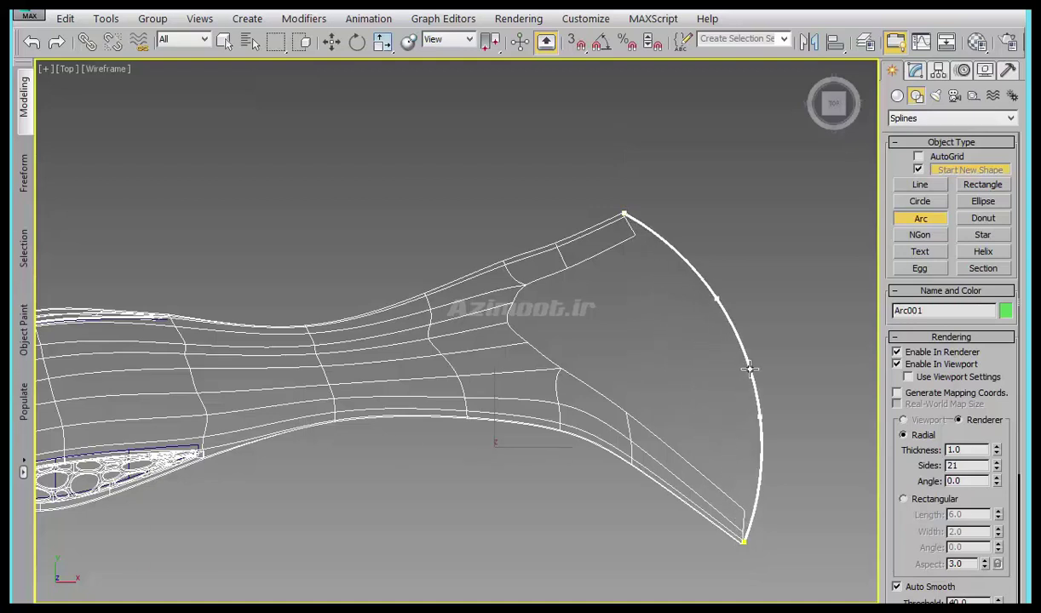
key("F3")
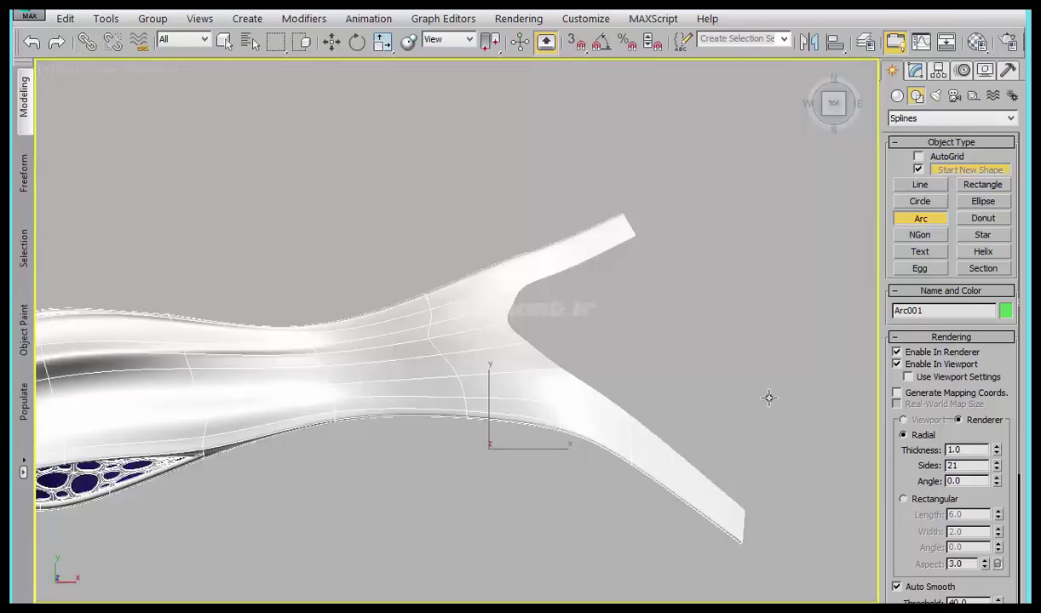
right_click(744, 400)
key("w")
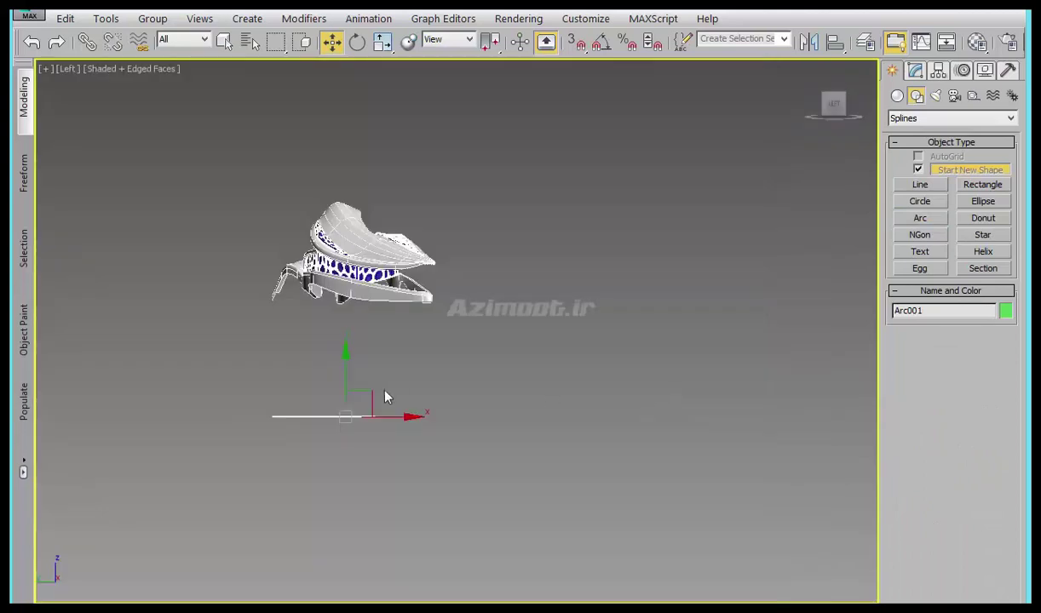
- Raise the arc along Y in the Left view up to the surface's height
left_click_drag(348, 381, 361, 257)
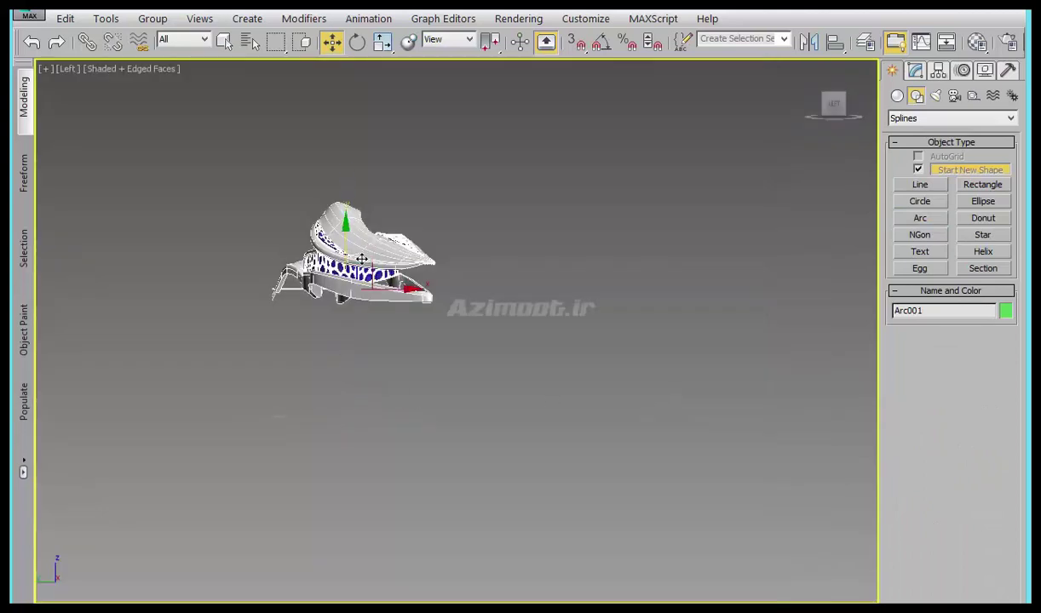
middle_click_drag(399, 312, 388, 379, "alt")
scroll(389, 379, "up", 3)
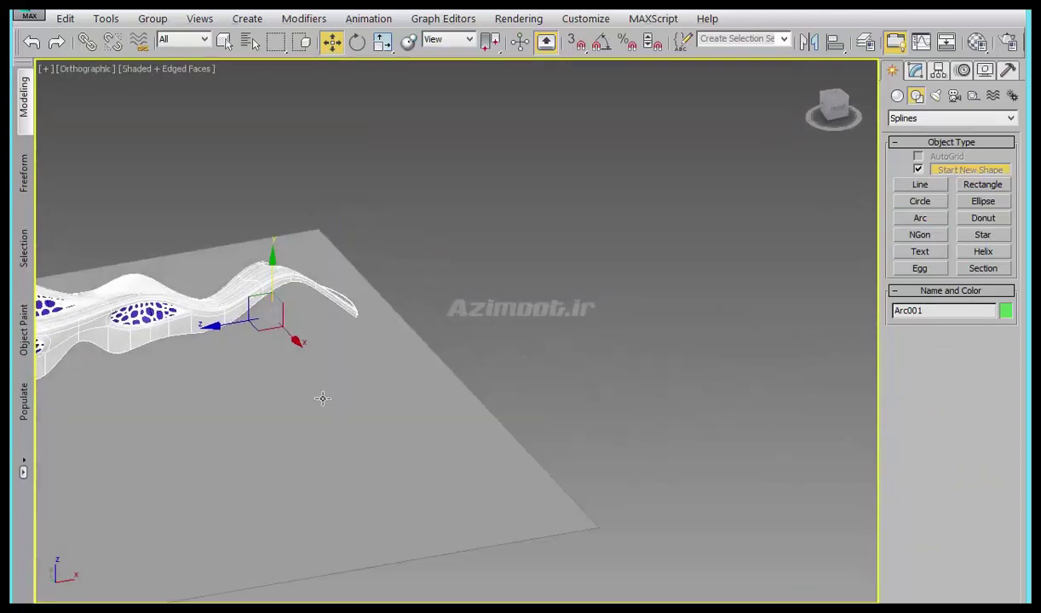
middle_click_drag(328, 406, 634, 378)
scroll(357, 328, "up", 1)
scroll(345, 317, "up", 3)
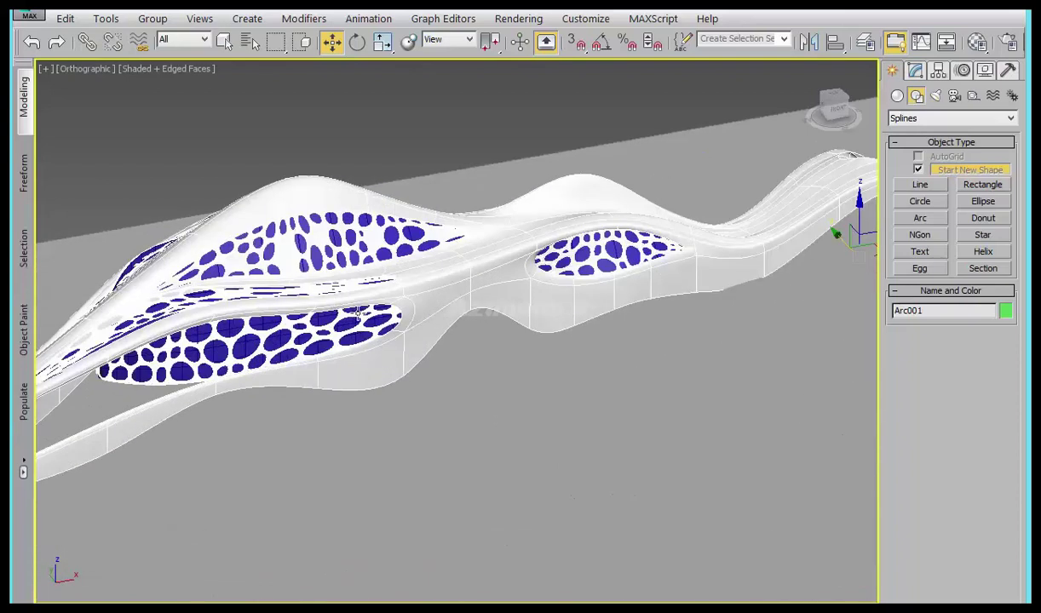
- Orbit to view the forked end end-on and select the arc
scroll(379, 338, "down", 3)
mouse_move(379, 338)
middle_mouse_down("alt")
mouse_move(437, 360)
mouse_move(472, 360)
mouse_move(461, 353)
mouse_move(481, 341)
mouse_move(510, 423)
middle_mouse_up("alt")
scroll(498, 402, "down", 2)
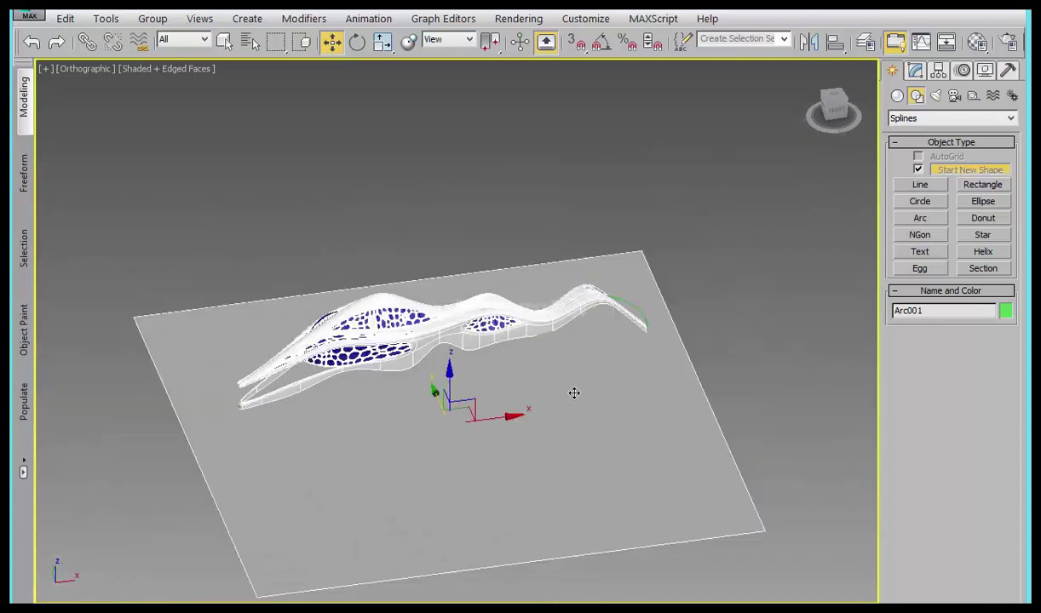
scroll(638, 290, "up", 4)
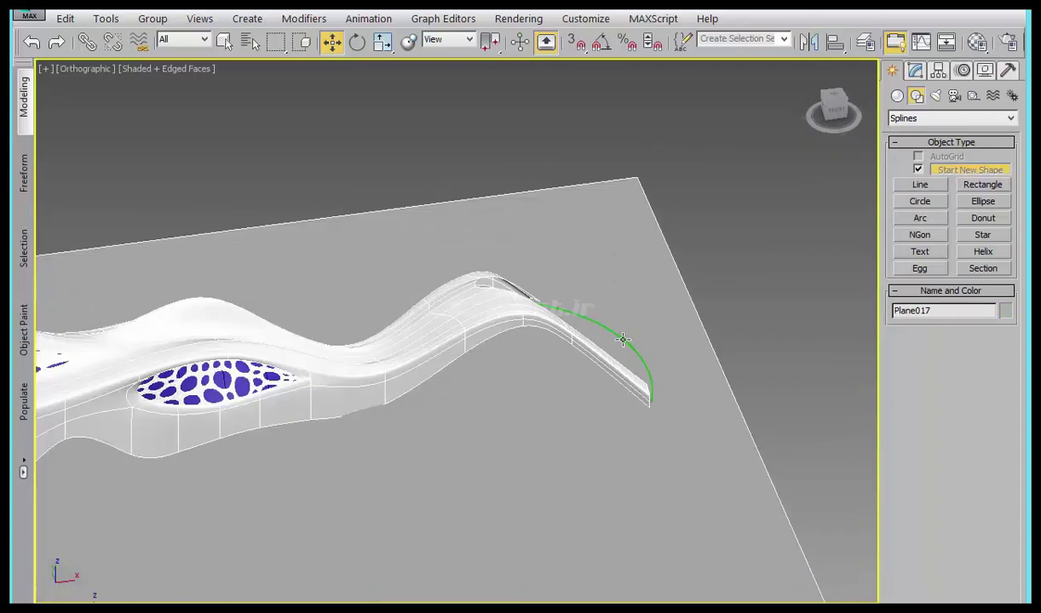
left_click(623, 340)
scroll(623, 340, "up", 3)
scroll(682, 384, "up", 3)
scroll(710, 410, "up", 1)
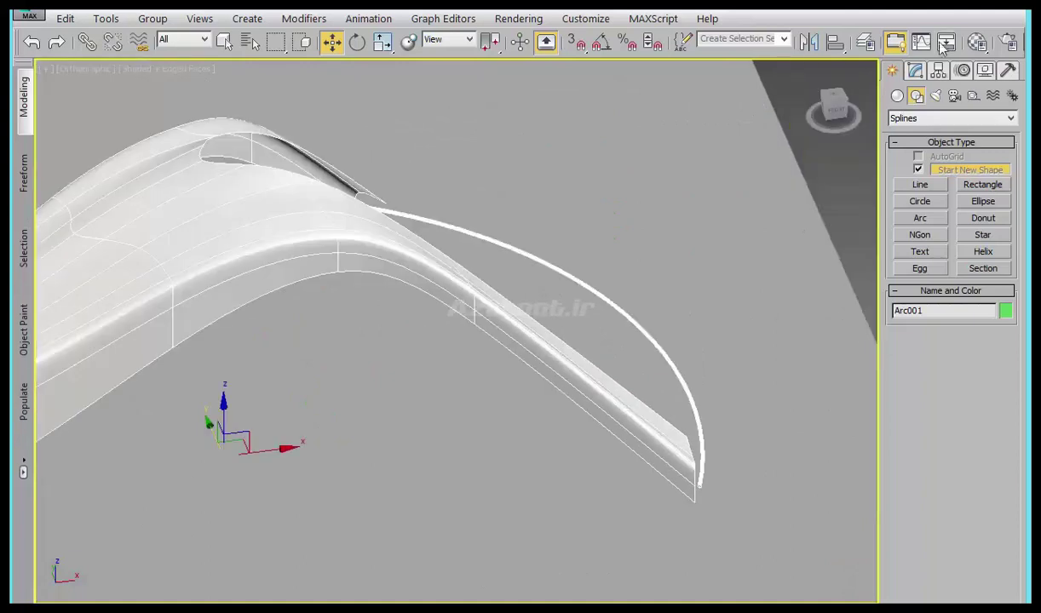
- Set Arc001's rendering thickness to 6.095 so it displays as a solid tube
left_click(915, 70)
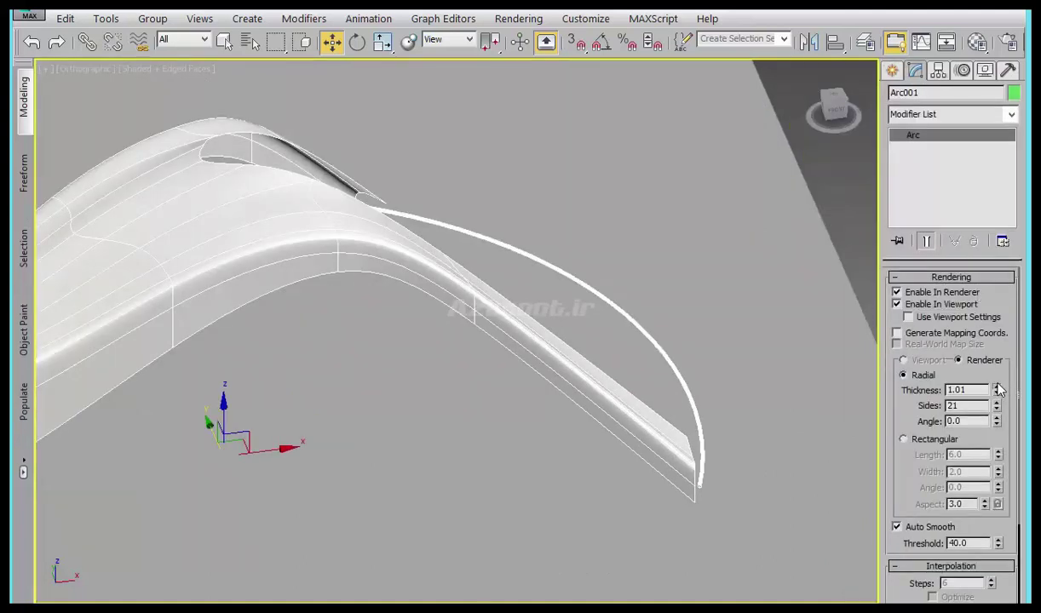
left_click_drag(995, 389, 1031, 196)
mouse_move(472, 267)
middle_mouse_down()
mouse_move(488, 272)
mouse_move(441, 324)
middle_mouse_up()
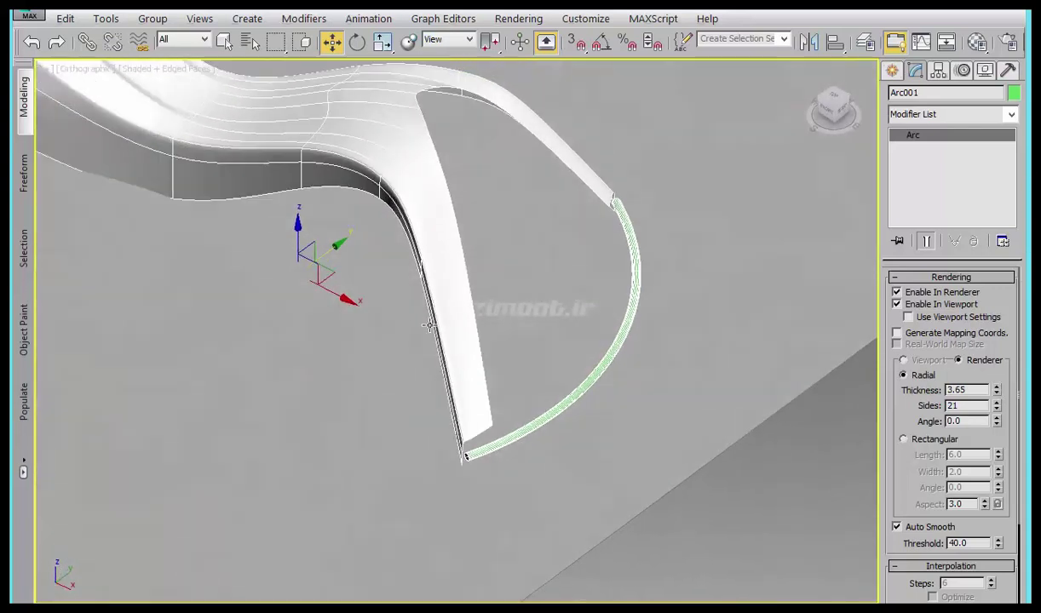
left_click_drag(997, 383, 1003, 334)
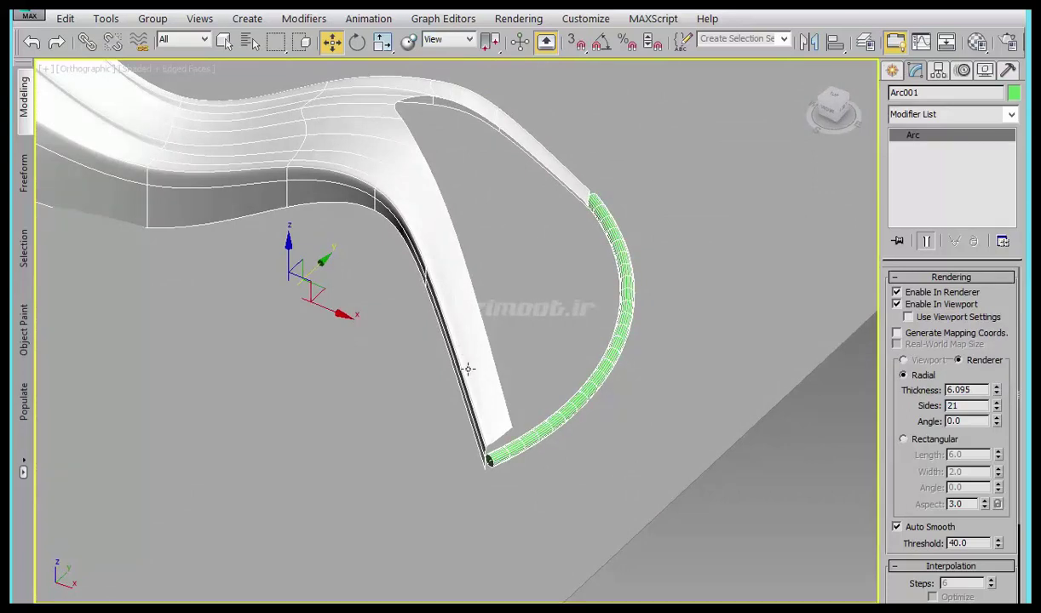
middle_click_drag(468, 368, 455, 398)
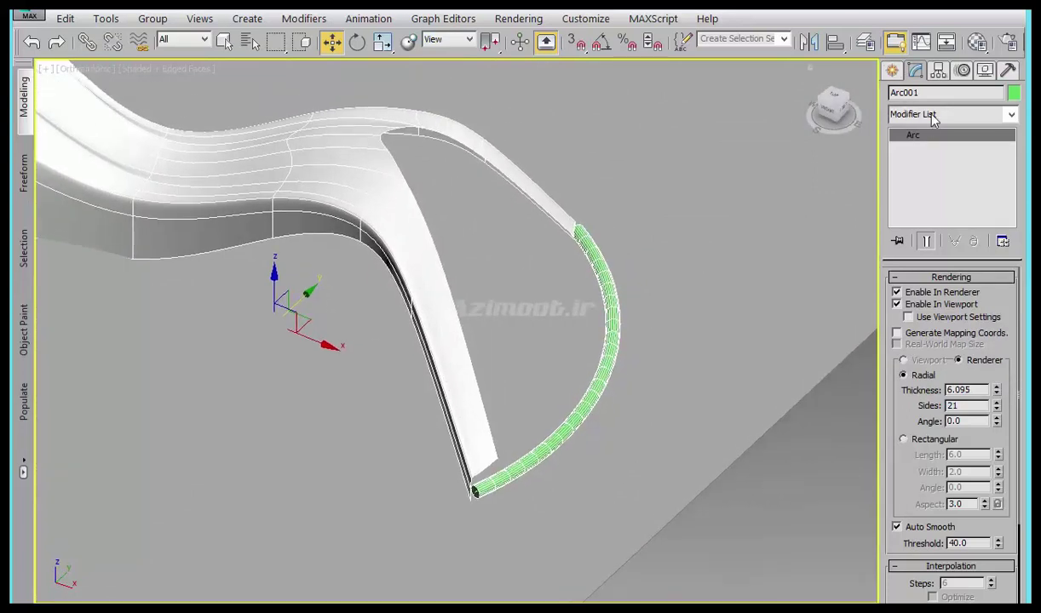
left_click(934, 115)
- Add an FFD 3x3x3 modifier to the arc and lift its middle control points
key("f")
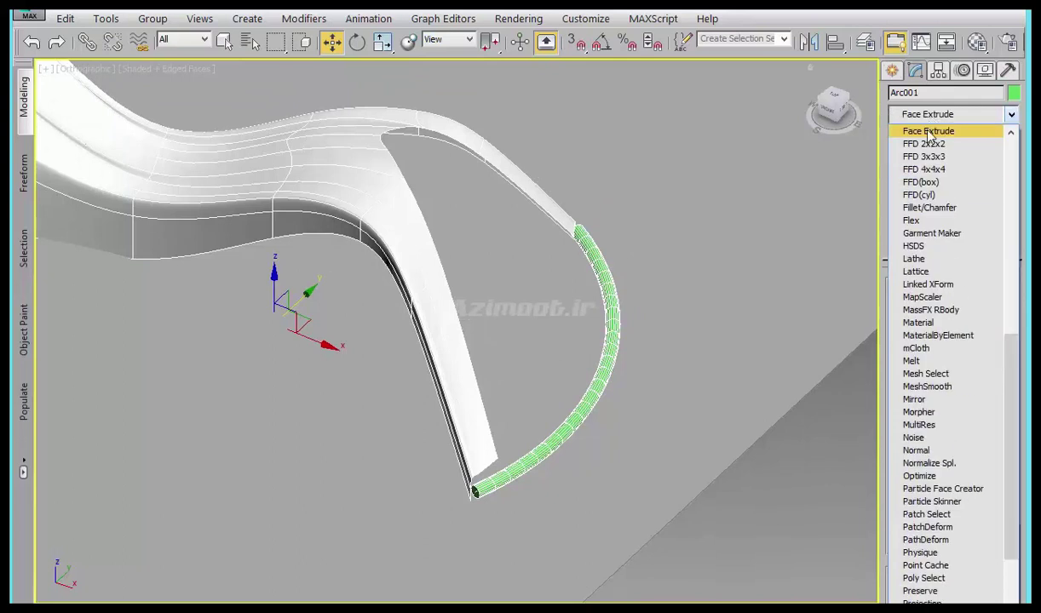
left_click(937, 157)
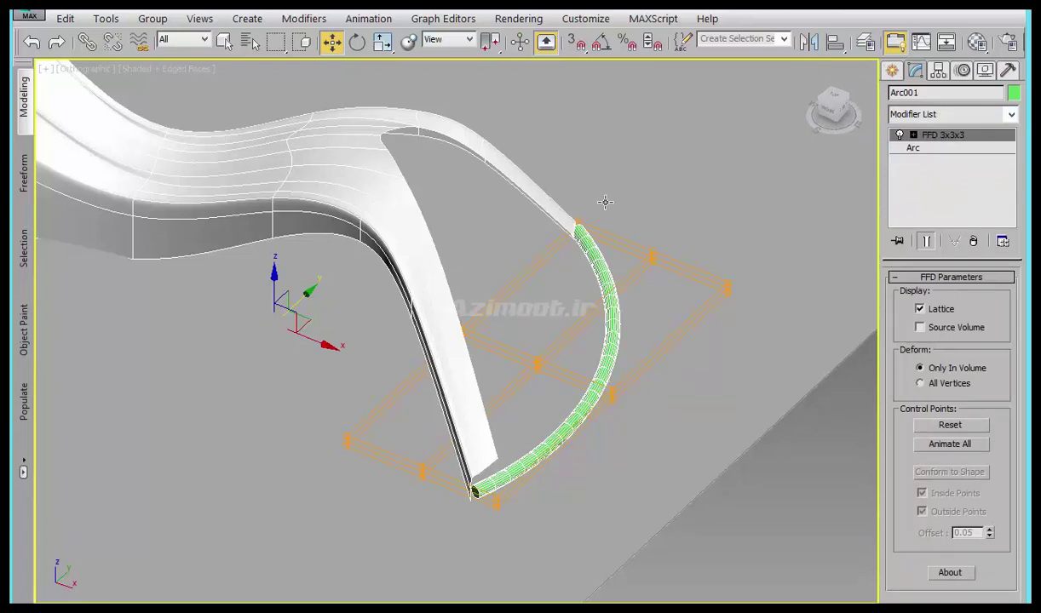
left_click(961, 136)
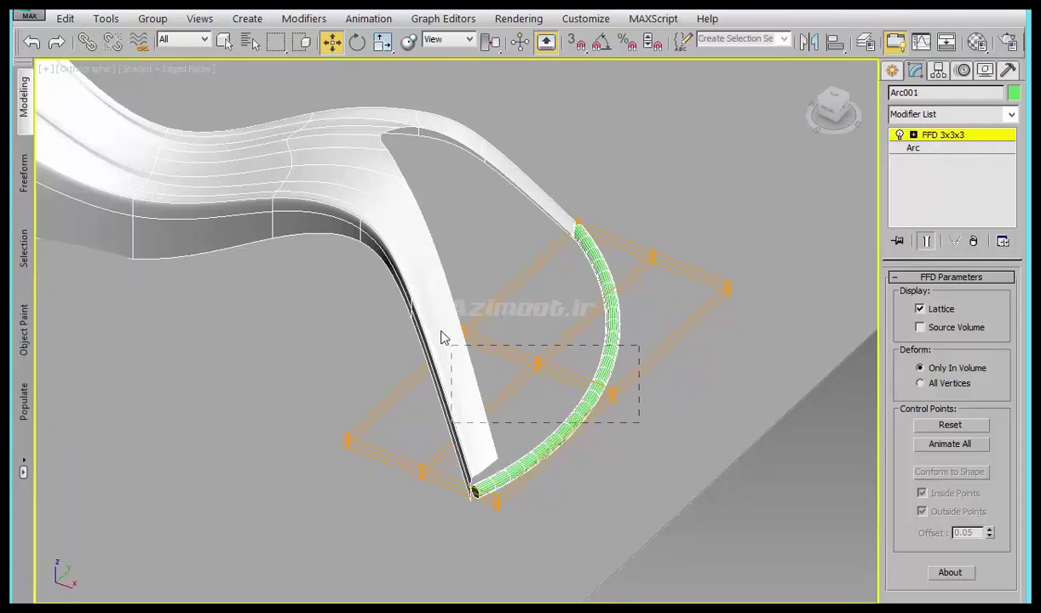
left_click_drag(436, 313, 437, 312)
left_click_drag(541, 292, 580, 145)
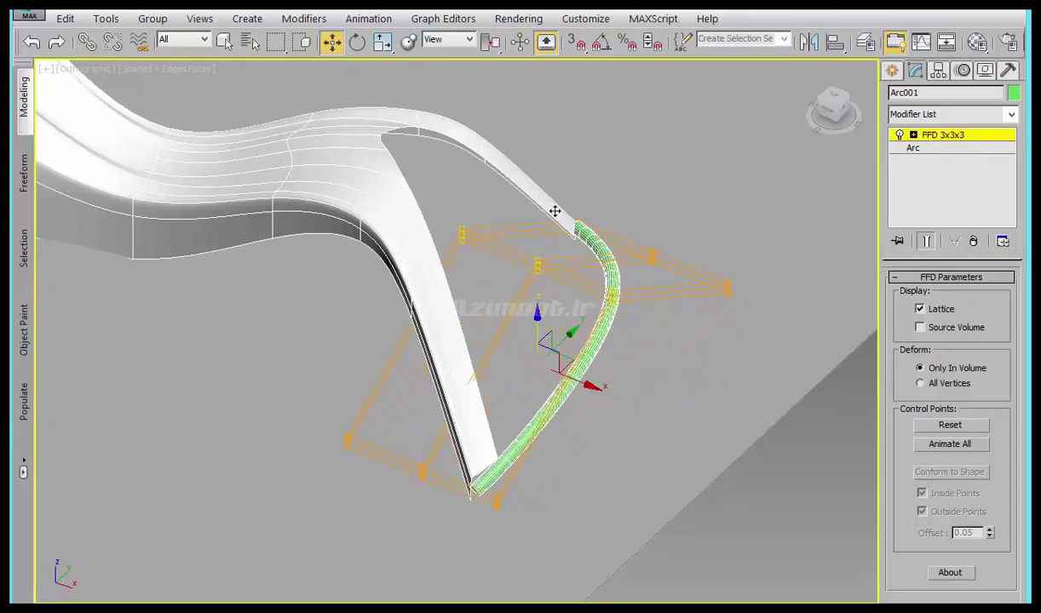
- Pull the top control points up to stretch the tube into a tall arch
mouse_move(609, 254)
middle_mouse_down("alt")
mouse_move(678, 261)
mouse_move(566, 112)
middle_mouse_up("alt")
left_click_drag(530, 100, 534, 68)
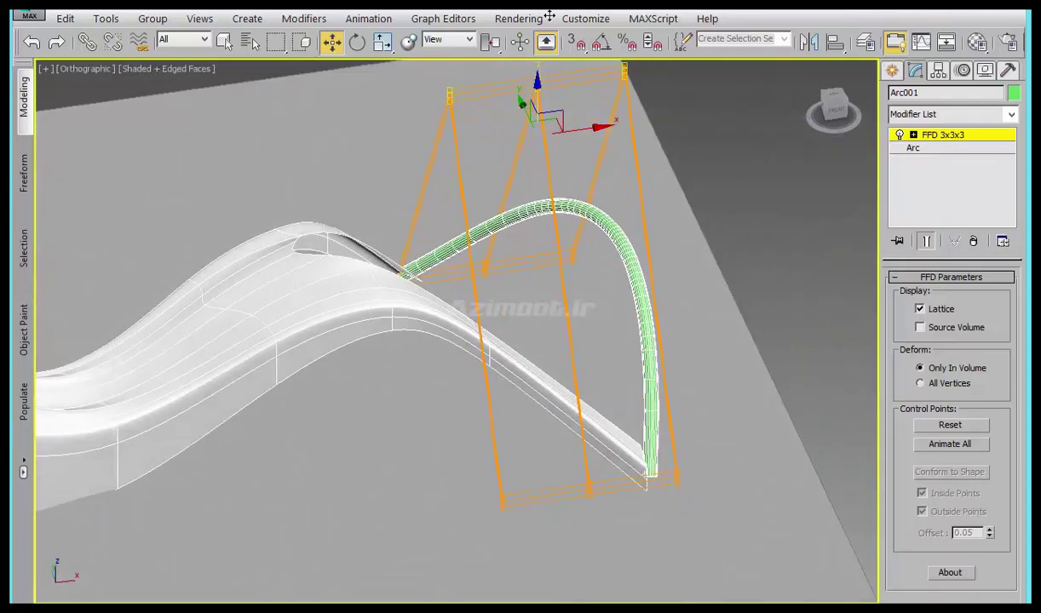
mouse_move(671, 346)
middle_mouse_down("alt")
mouse_move(618, 343)
mouse_move(639, 414)
middle_mouse_up("alt")
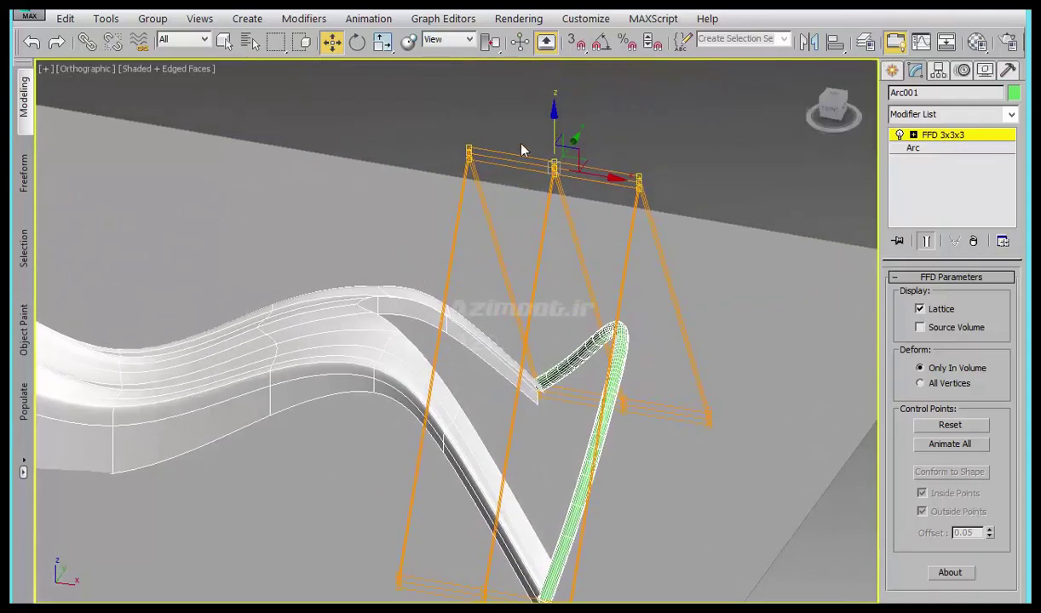
left_click_drag(553, 123, 554, 53)
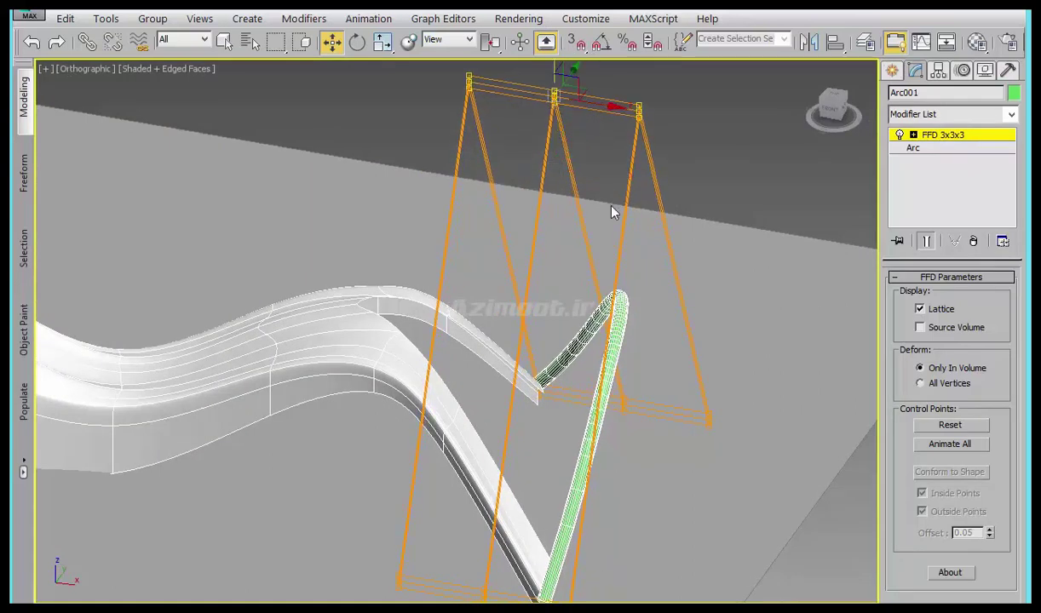
middle_click_drag(596, 205, 592, 117, "alt")
left_click_drag(570, 72, 571, 54)
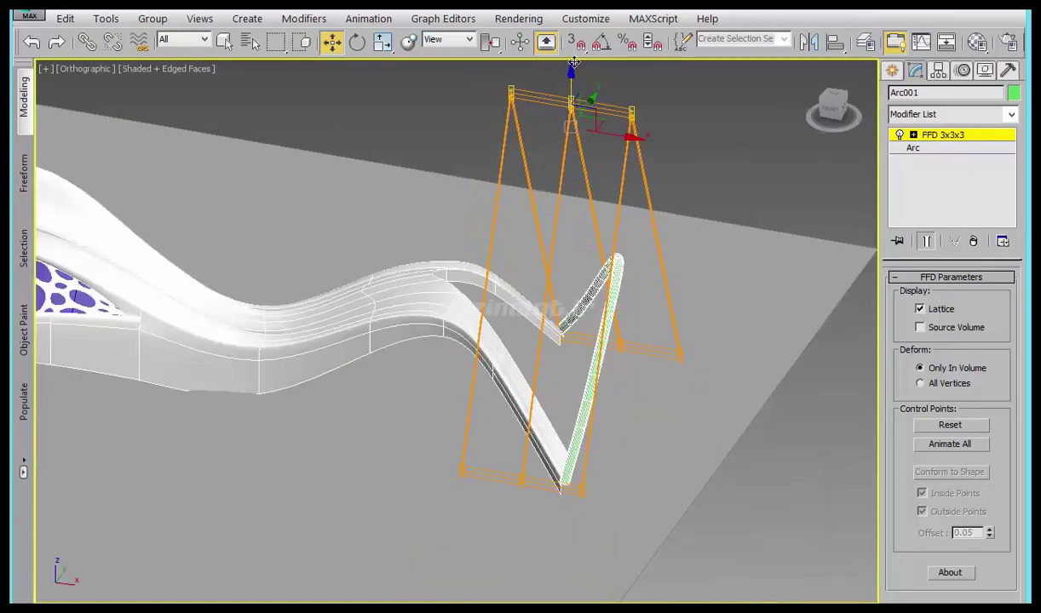
middle_click_drag(620, 196, 585, 175, "alt")
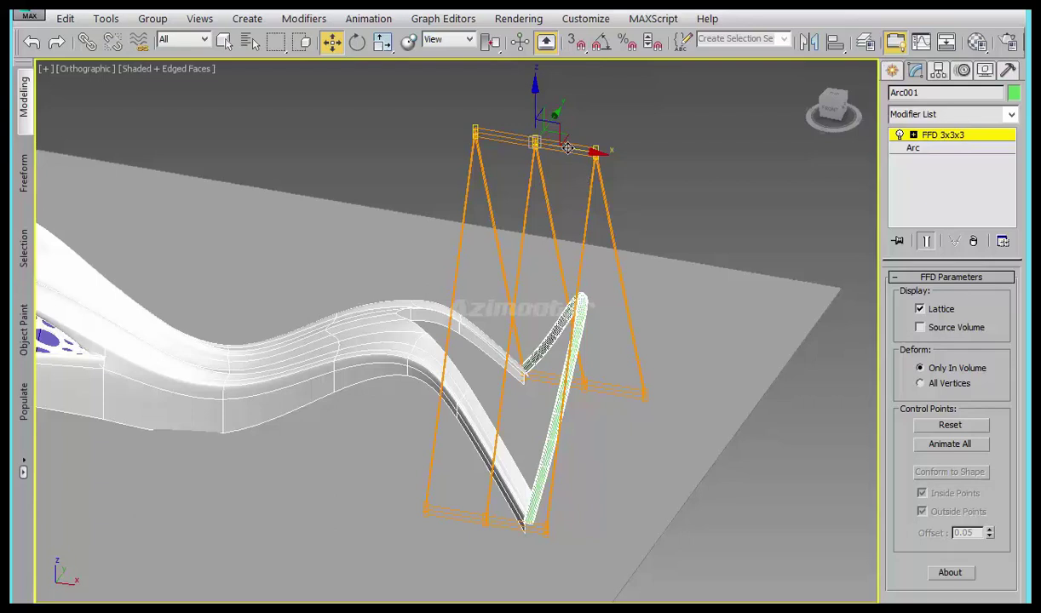
left_click_drag(535, 89, 535, 55)
mouse_move(627, 268)
middle_mouse_down("alt")
mouse_move(703, 296)
mouse_move(590, 267)
mouse_move(571, 281)
mouse_move(601, 264)
middle_mouse_up("alt")
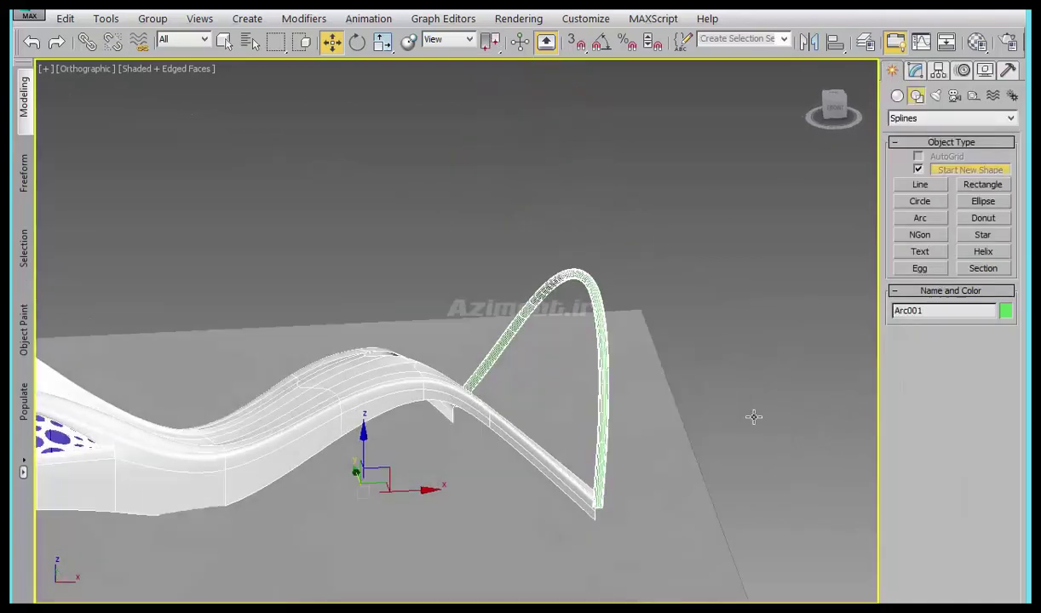
mouse_move(753, 416)
middle_mouse_down("alt")
mouse_move(758, 448)
mouse_move(710, 447)
mouse_move(713, 455)
mouse_move(623, 489)
mouse_move(622, 460)
mouse_move(549, 425)
mouse_move(528, 434)
mouse_move(539, 467)
mouse_move(611, 474)
middle_mouse_up("alt")
left_click(914, 70)
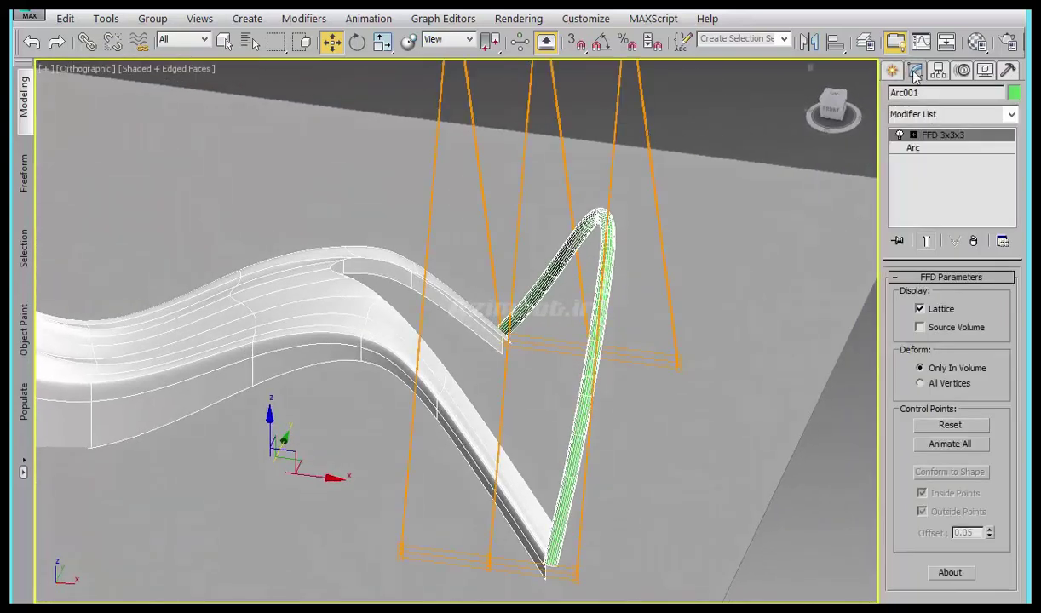
left_click(937, 136)
mouse_move(647, 366)
middle_mouse_down("alt")
mouse_move(685, 395)
mouse_move(630, 306)
mouse_move(724, 290)
mouse_move(710, 333)
mouse_move(837, 151)
middle_mouse_up("alt")
- Create a new plane, Plane018, below the green tube using action search
left_click(891, 70)
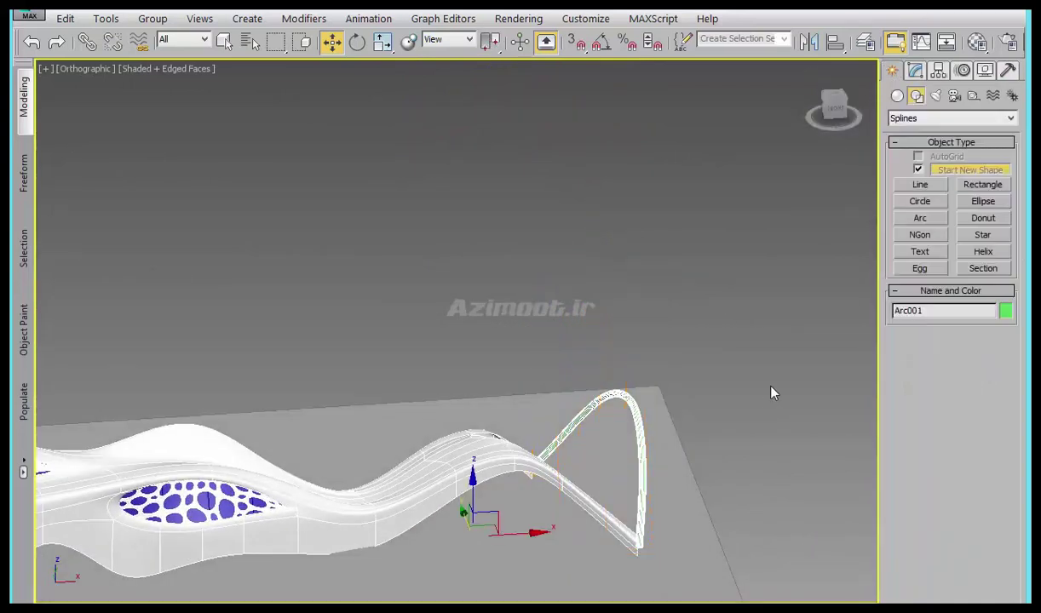
left_click(708, 495)
mouse_move(708, 495)
middle_mouse_down("alt")
mouse_move(574, 515)
mouse_move(634, 398)
middle_mouse_up("alt")
scroll(634, 398, "up", 4)
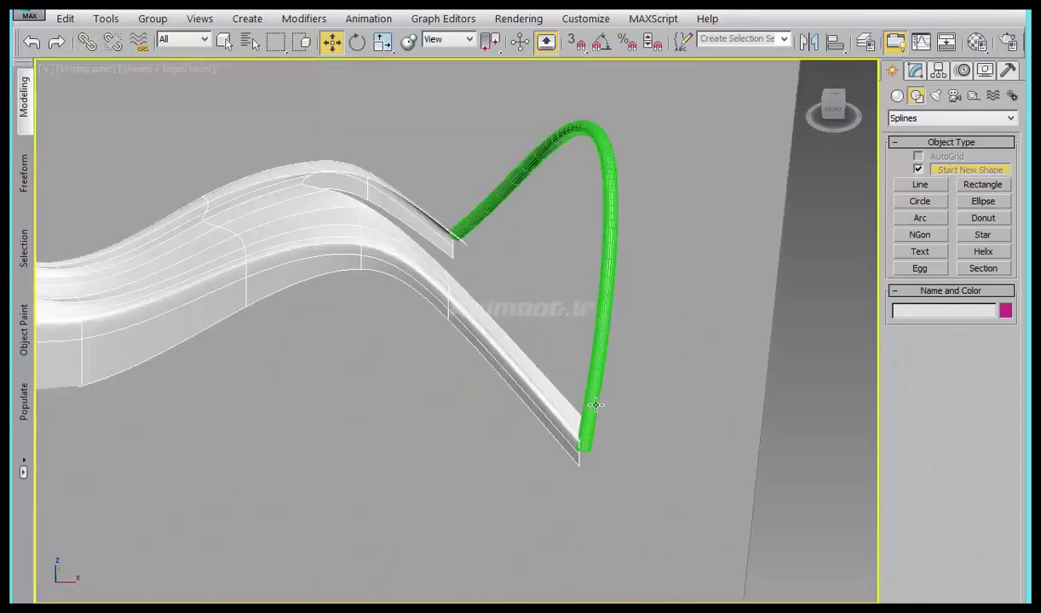
middle_click_drag(577, 418, 629, 495)
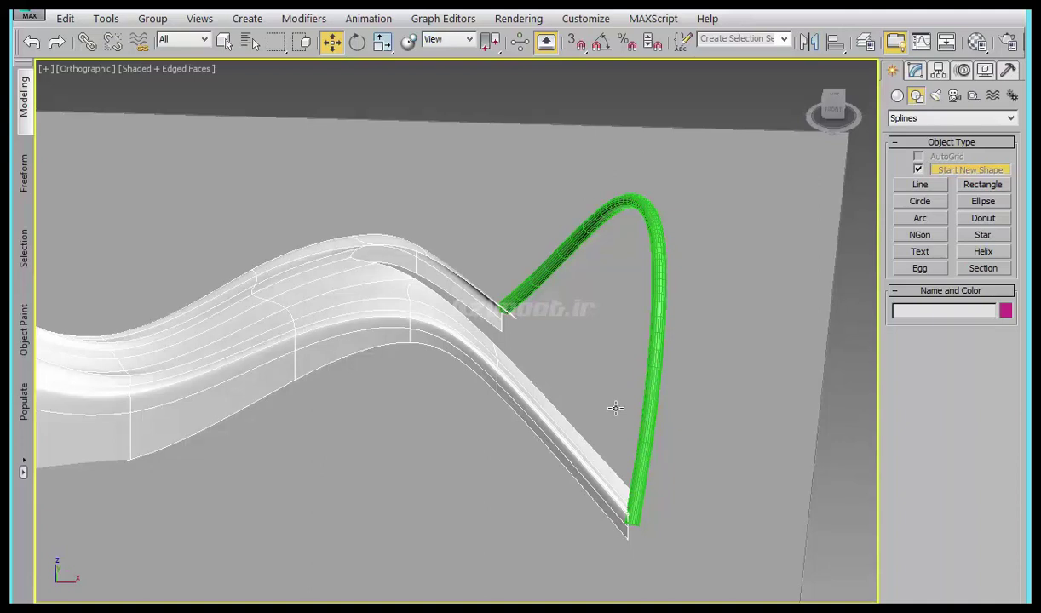
key("x")
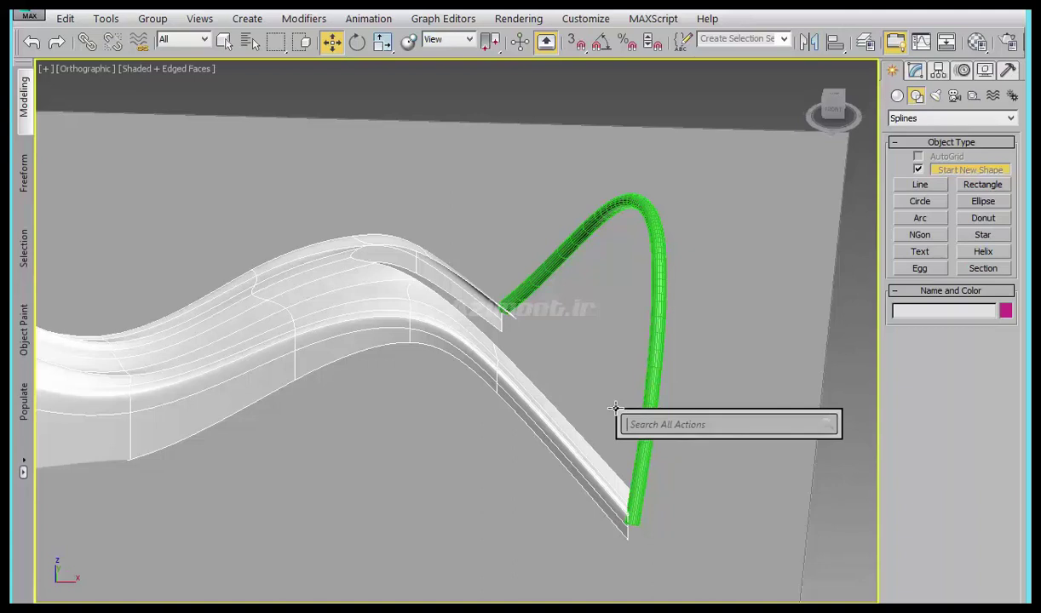
type("pl")
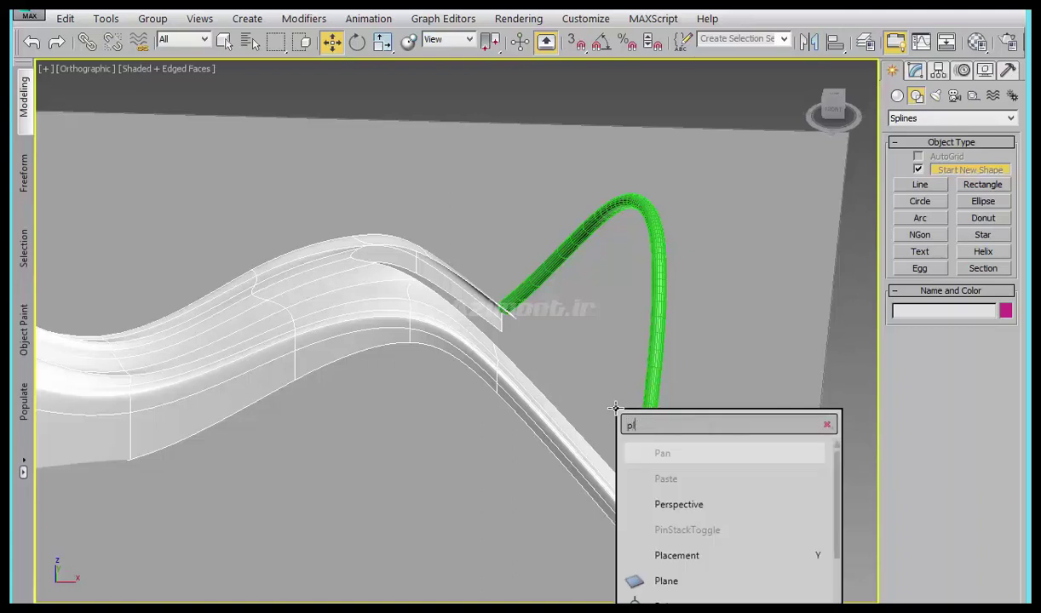
key("Return")
middle_click_drag(499, 543, 585, 481)
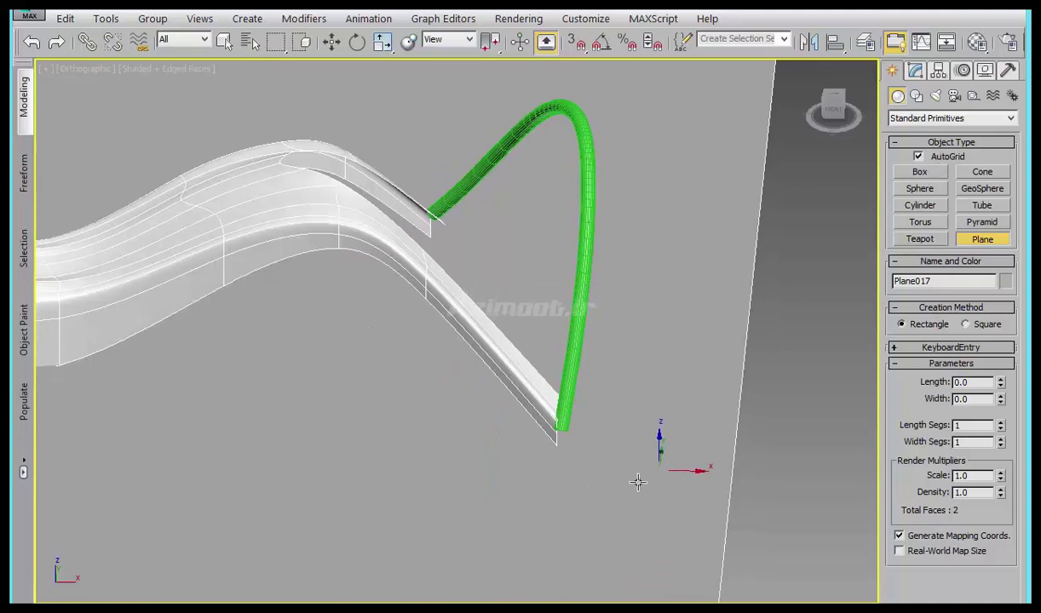
left_click_drag(569, 460, 502, 542)
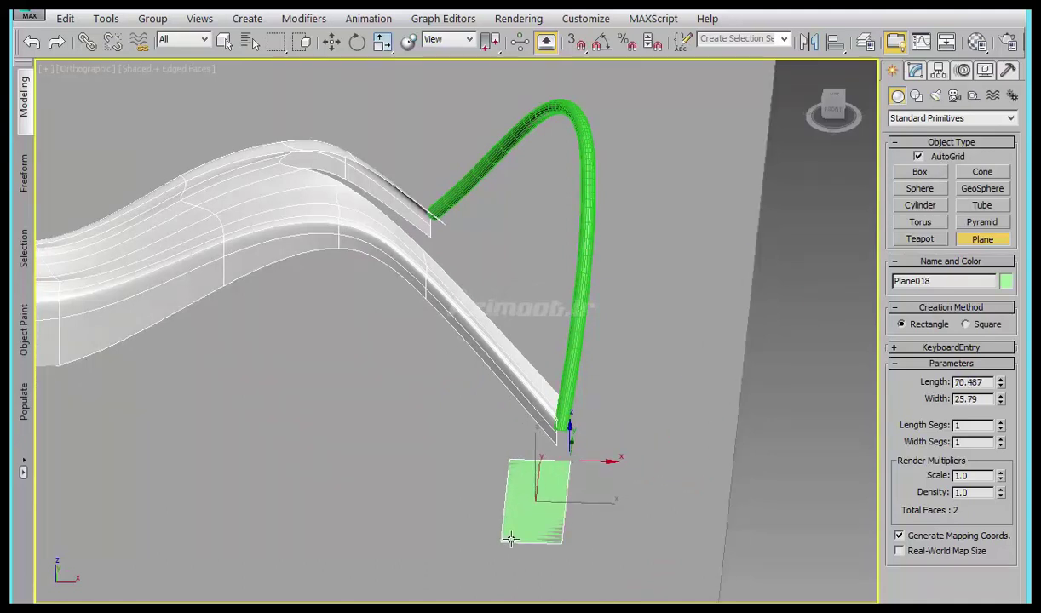
key("w")
- Move the plane to the tube's lower end and convert it to Editable Poly
mouse_move(549, 473)
middle_mouse_down("alt")
mouse_move(493, 485)
mouse_move(885, 288)
middle_mouse_up("alt")
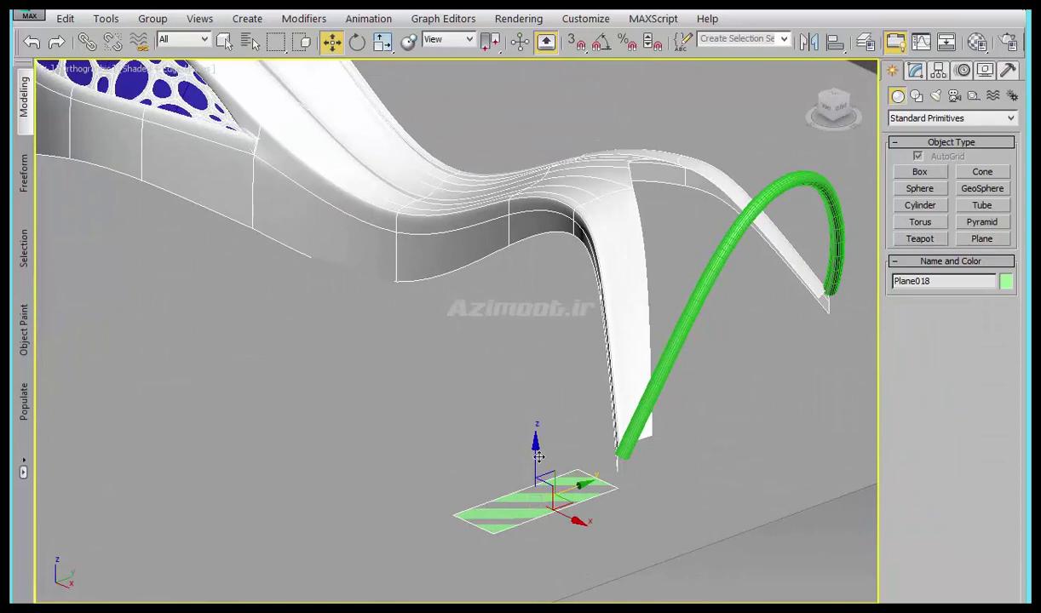
scroll(610, 479, "up", 3)
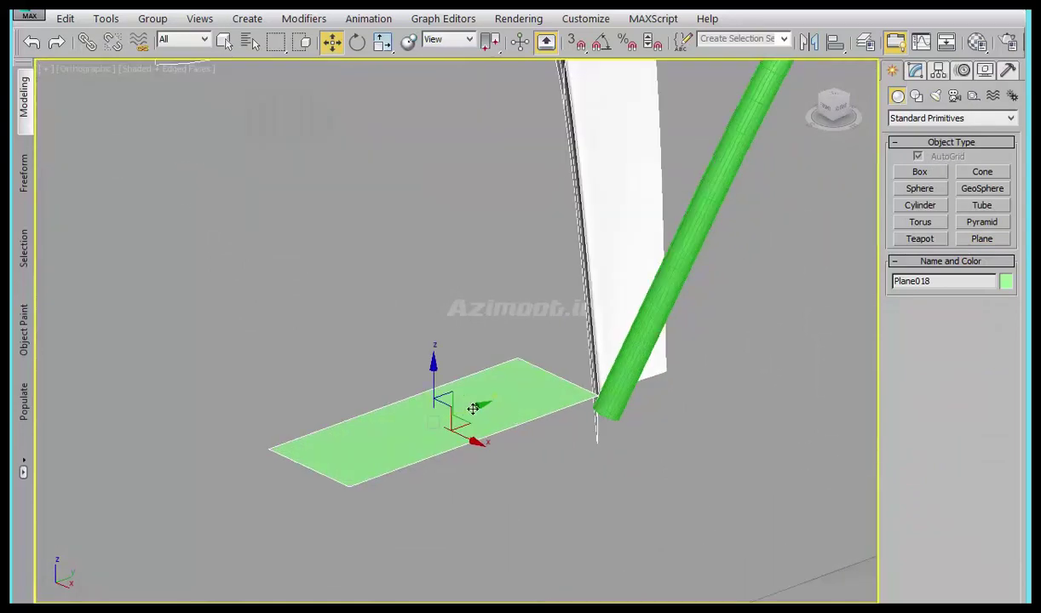
left_click_drag(473, 409, 742, 304)
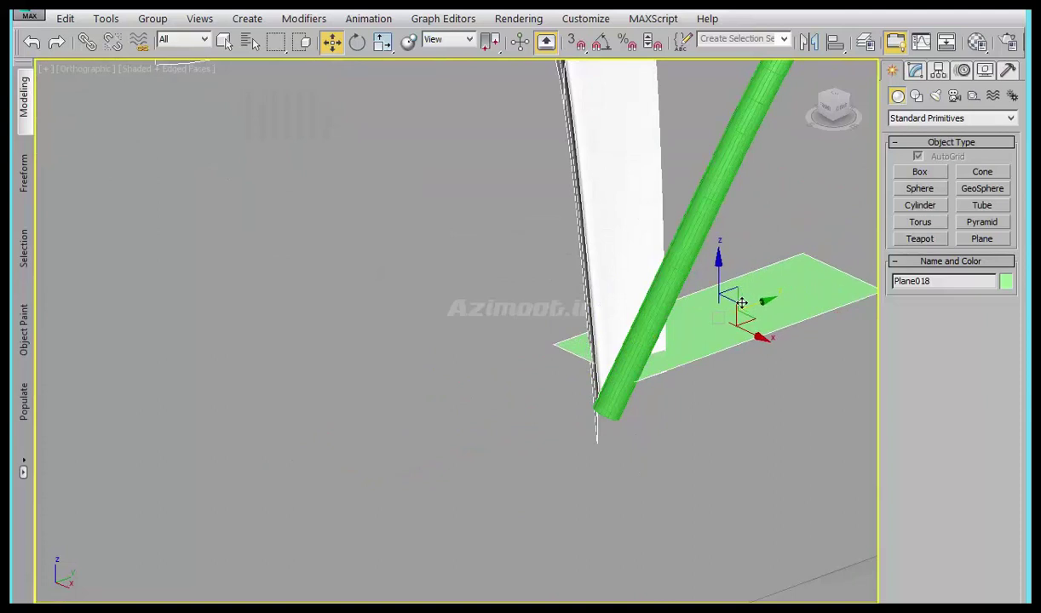
mouse_move(742, 303)
middle_mouse_down("alt")
mouse_move(631, 400)
mouse_move(528, 411)
middle_mouse_up("alt")
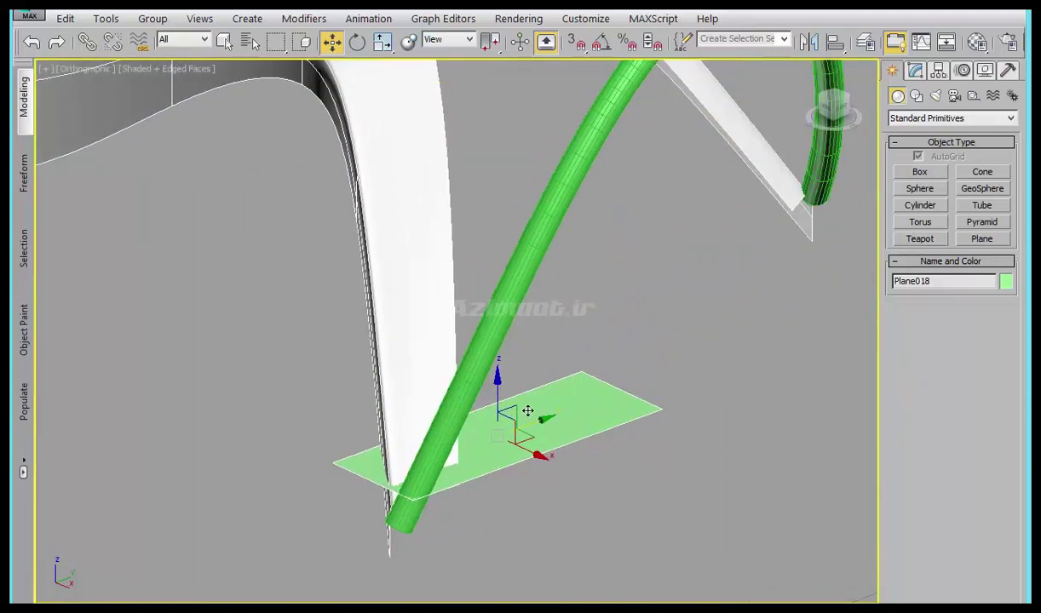
right_click(527, 411)
left_click(747, 591)
middle_click_drag(707, 345, 707, 420)
key("q")
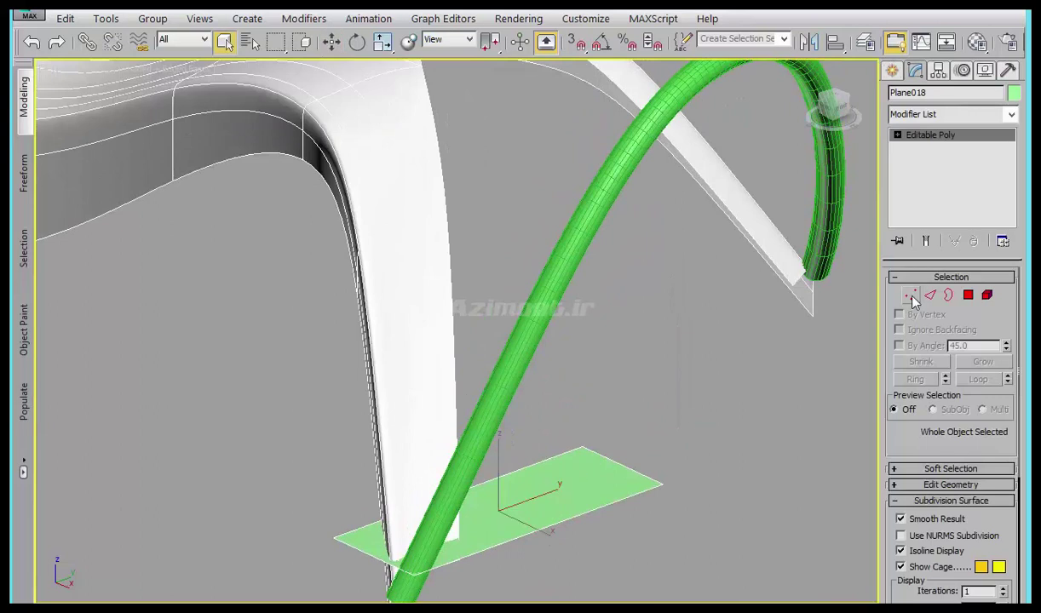
- Move the plane's far vertices up alongside the tube
left_click(911, 296)
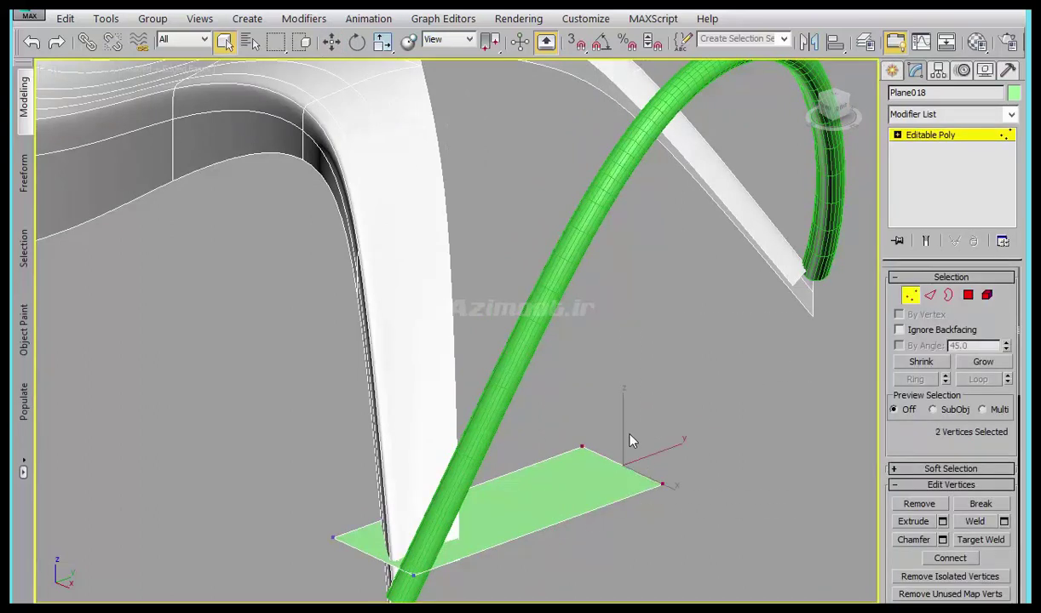
key("w")
left_click_drag(644, 145, 639, 89)
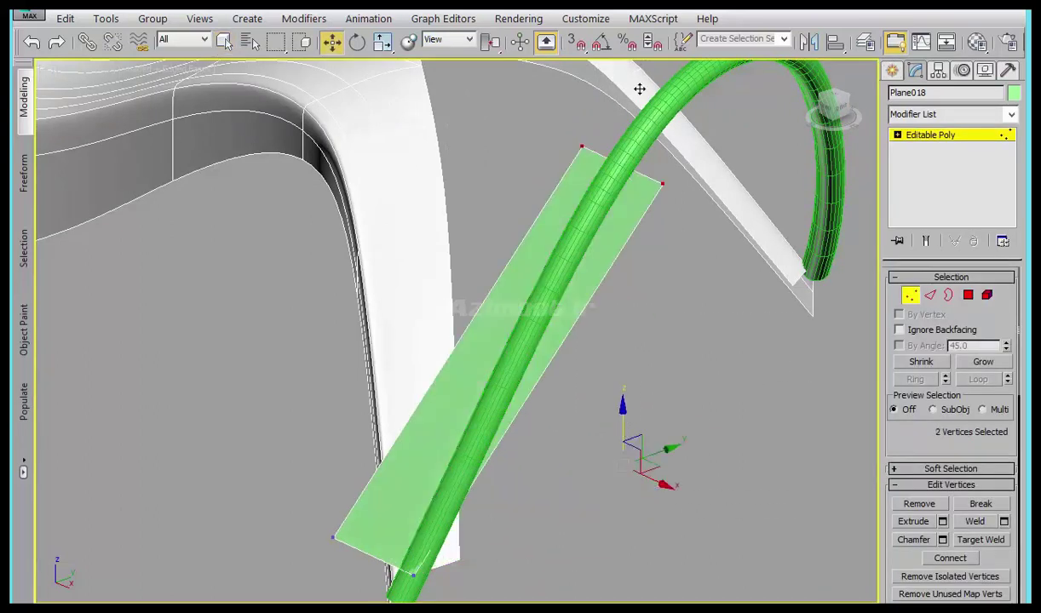
scroll(638, 255, "up", 2)
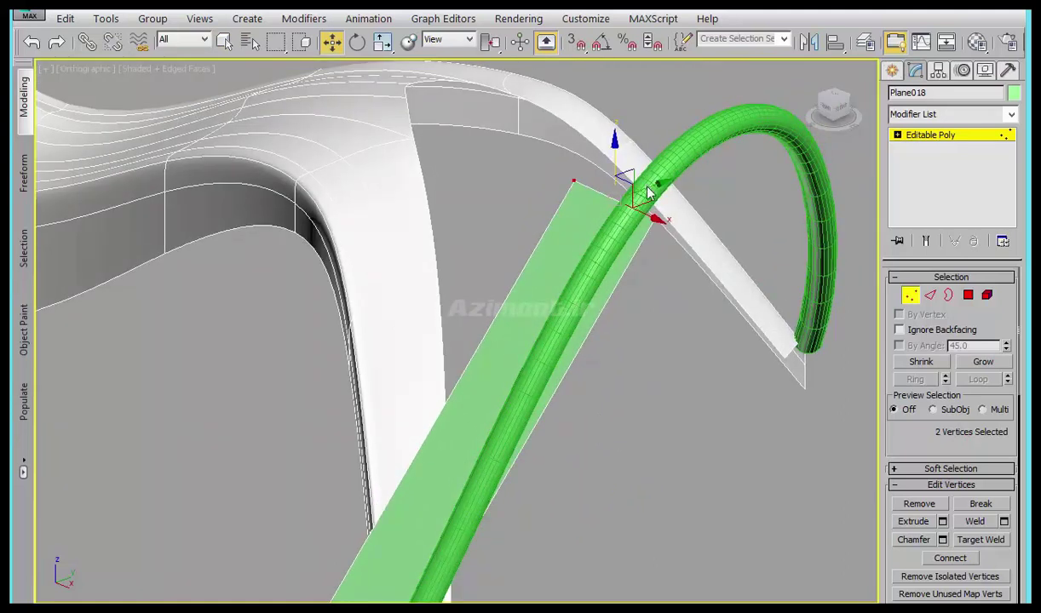
left_click_drag(572, 239, 551, 216)
mouse_move(594, 330)
middle_mouse_down("alt")
mouse_move(552, 408)
mouse_move(695, 228)
middle_mouse_up("alt")
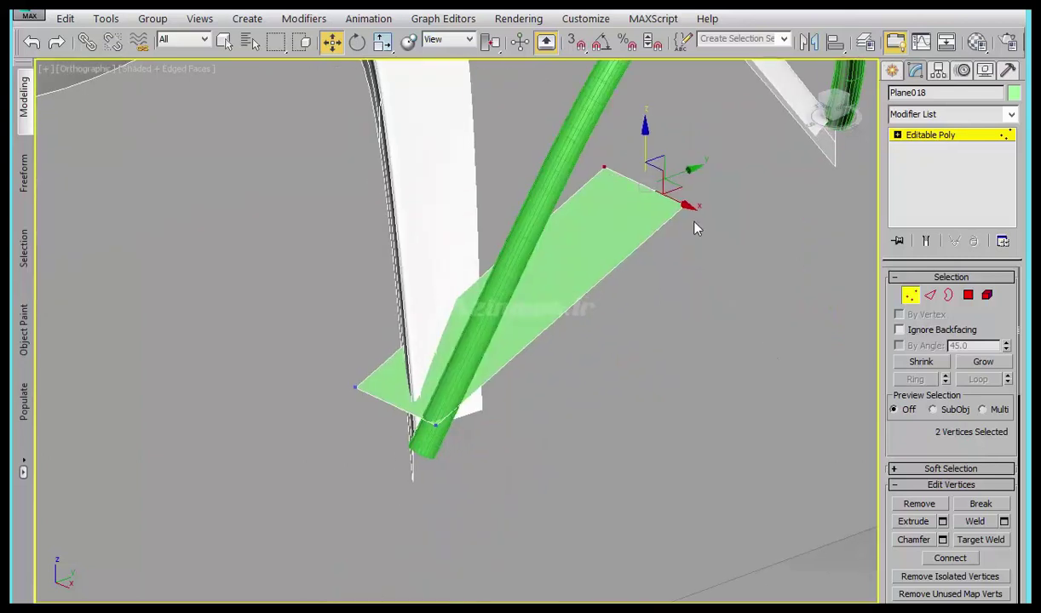
left_click_drag(689, 168, 502, 314)
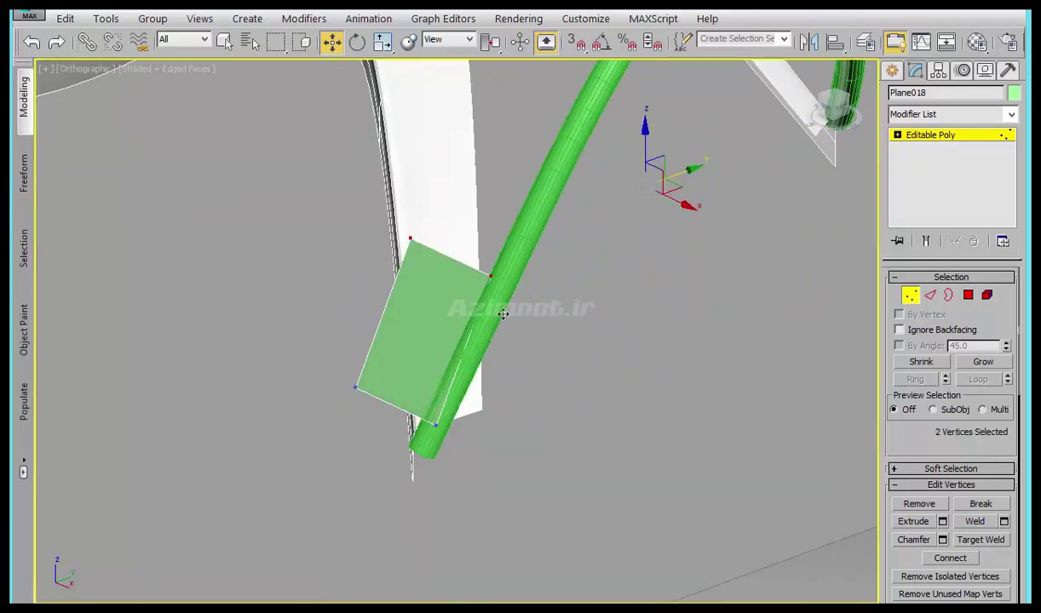
scroll(502, 315, "down", 2)
mouse_move(488, 395)
middle_mouse_down("alt")
mouse_move(535, 411)
mouse_move(525, 408)
middle_mouse_up("alt")
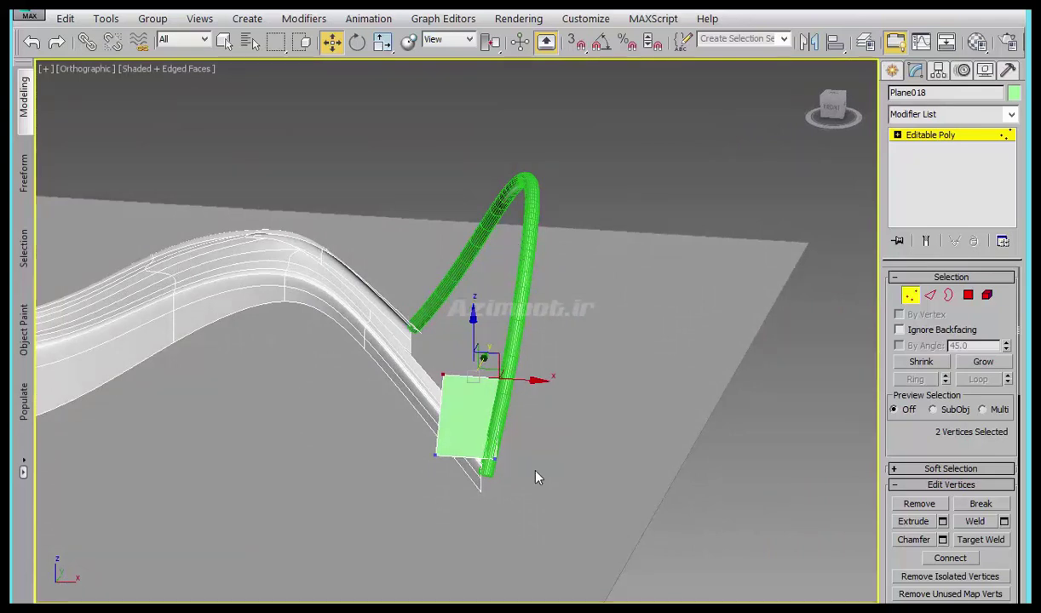
middle_click_drag(535, 478, 492, 431, "alt")
- Fit the plane's bottom corner vertices against the white surface edge and up to the tube
left_click_drag(356, 484, 441, 442)
mouse_move(441, 441)
middle_mouse_down("alt")
mouse_move(579, 452)
mouse_move(453, 539)
middle_mouse_up("alt")
scroll(453, 538, "up", 3)
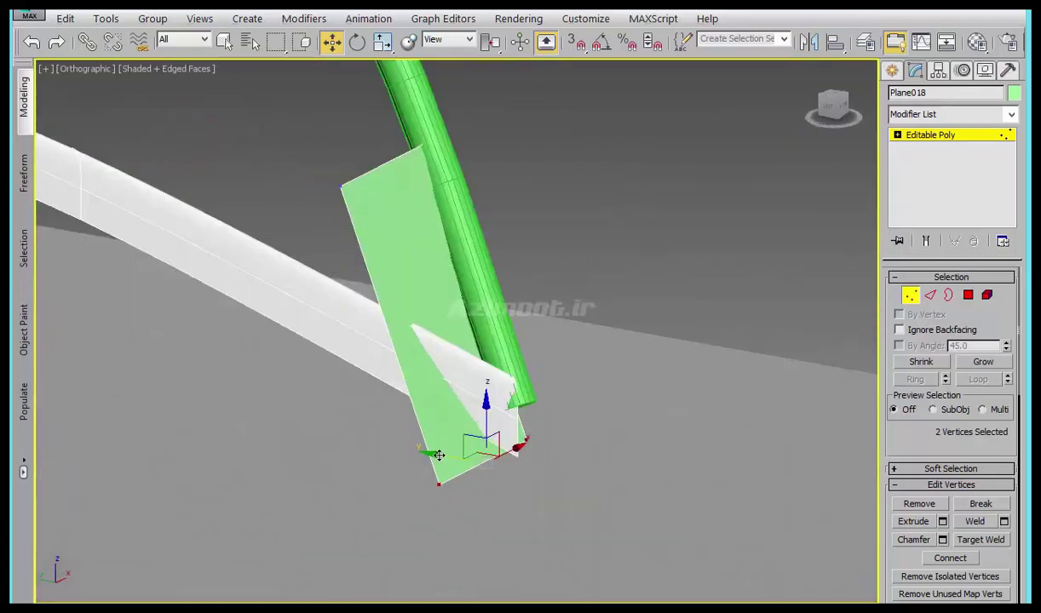
left_click(433, 436)
mouse_move(433, 436)
middle_mouse_down("alt")
mouse_move(499, 449)
mouse_move(627, 446)
mouse_move(587, 478)
mouse_move(569, 432)
mouse_move(535, 430)
mouse_move(753, 122)
middle_mouse_up("alt")
mouse_move(658, 364)
middle_mouse_down("alt")
mouse_move(654, 305)
mouse_move(745, 311)
mouse_move(845, 288)
mouse_move(560, 290)
middle_mouse_up("alt")
left_click_drag(552, 274, 446, 328)
mouse_move(447, 328)
middle_mouse_down("alt")
mouse_move(558, 323)
mouse_move(432, 381)
mouse_move(582, 240)
middle_mouse_up("alt")
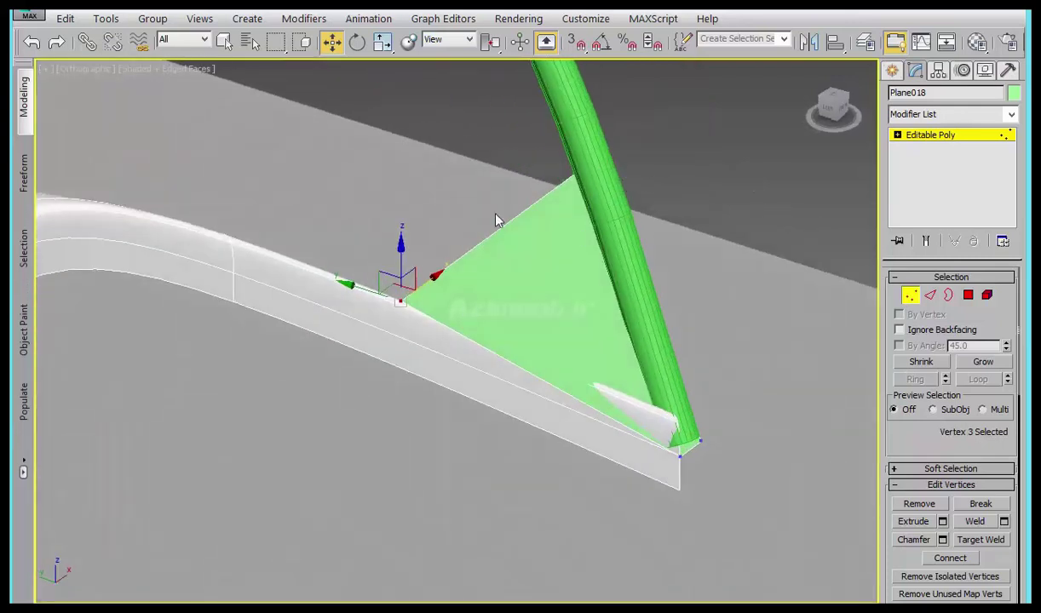
left_click_drag(399, 275, 395, 309)
mouse_move(395, 310)
middle_mouse_down("alt")
mouse_move(429, 368)
mouse_move(396, 351)
middle_mouse_up("alt")
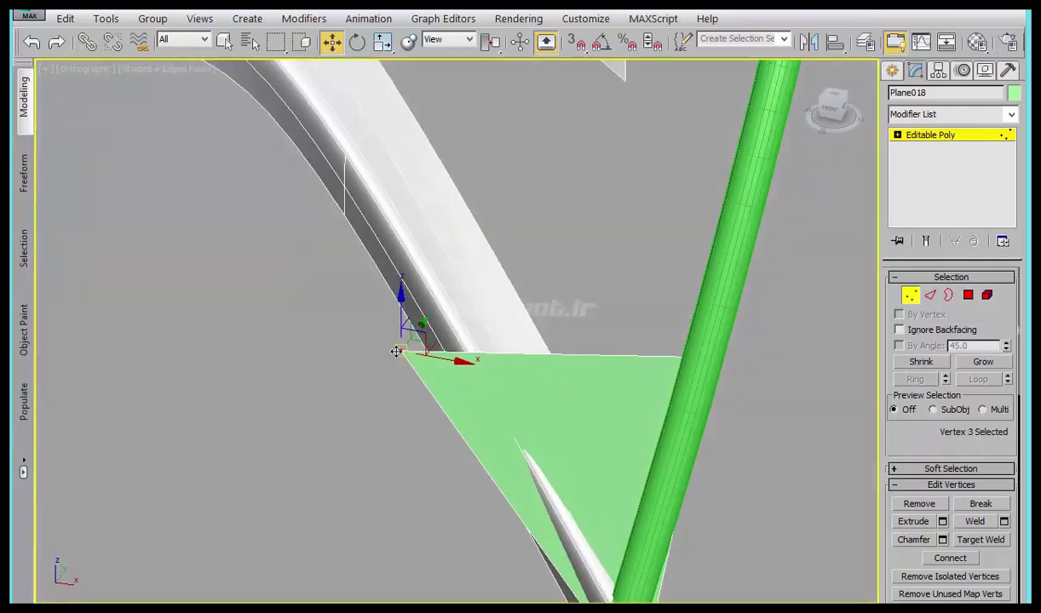
mouse_move(433, 344)
left_mouse_down()
mouse_move(501, 332)
mouse_move(483, 344)
left_mouse_up()
mouse_move(483, 344)
middle_mouse_down("alt")
mouse_move(473, 432)
mouse_move(444, 421)
mouse_move(466, 334)
middle_mouse_up("alt")
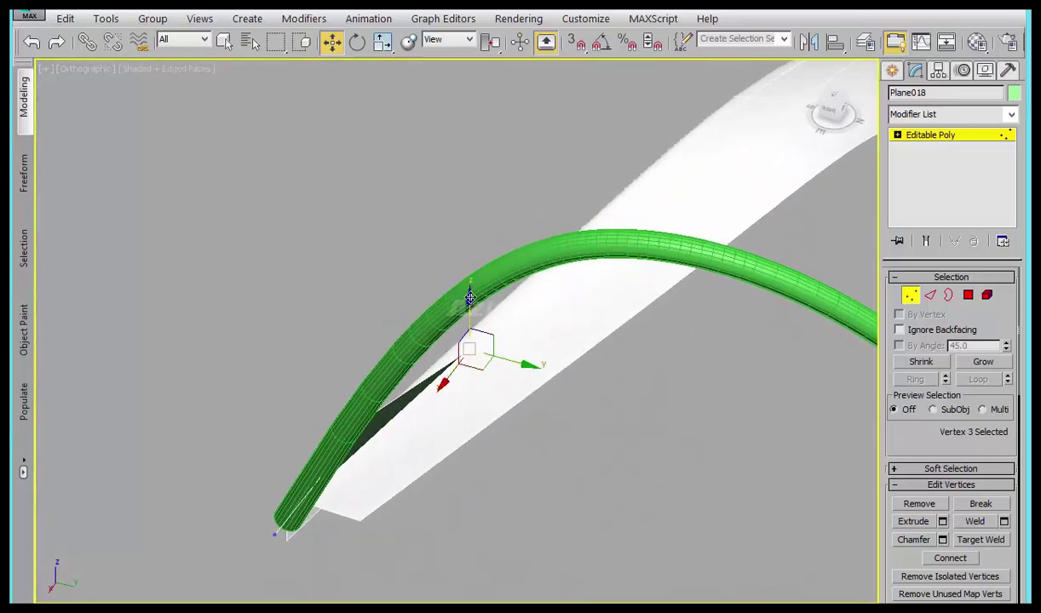
left_click_drag(469, 298, 470, 287)
- Switch to Edge level and select the panel's outer border edge
key("2")
left_click(421, 383)
mouse_move(421, 382)
middle_mouse_down("alt")
mouse_move(591, 427)
mouse_move(491, 390)
mouse_move(503, 410)
mouse_move(425, 393)
middle_mouse_up("alt")
scroll(502, 409, "down", 3)
scroll(514, 390, "down", 2)
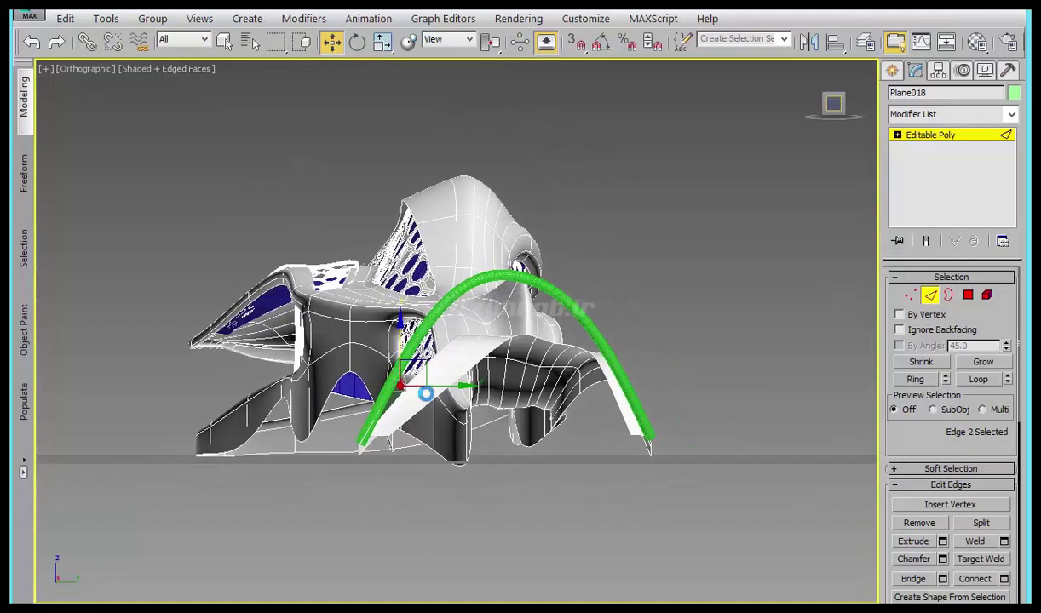
- In wireframe, extrude the border edge into new faces up the arch to its top
key("F3")
scroll(434, 400, "up", 3)
scroll(460, 413, "up", 3)
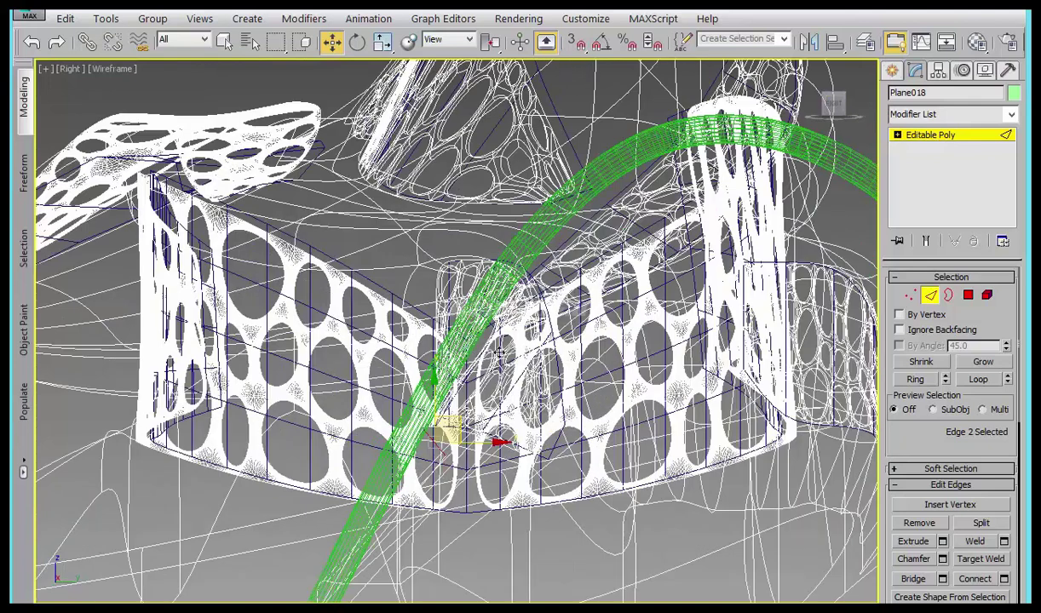
left_click(502, 314, "ctrl")
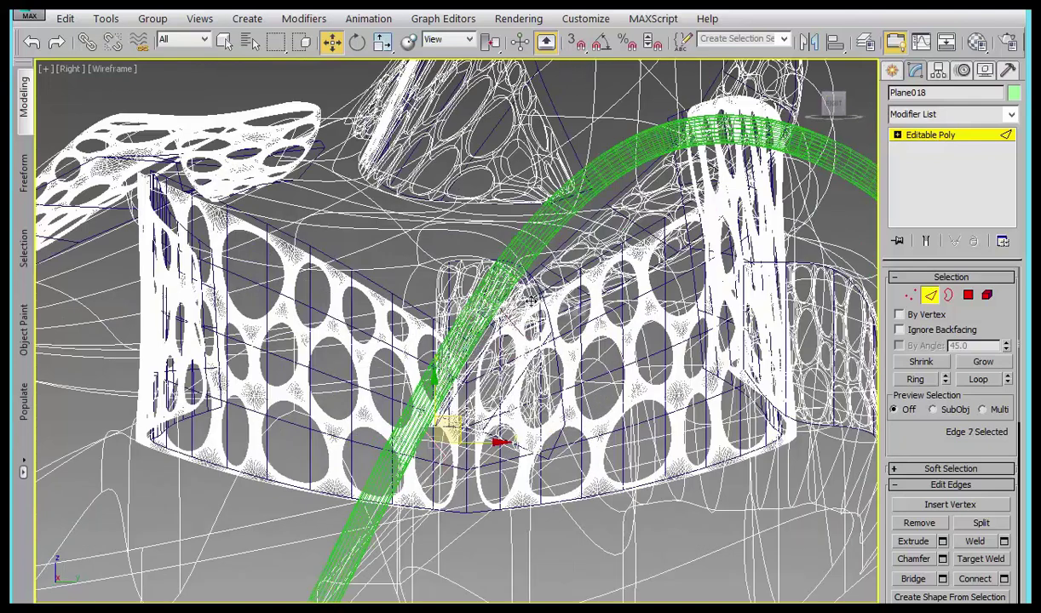
middle_click_drag(530, 300, 339, 364, "alt")
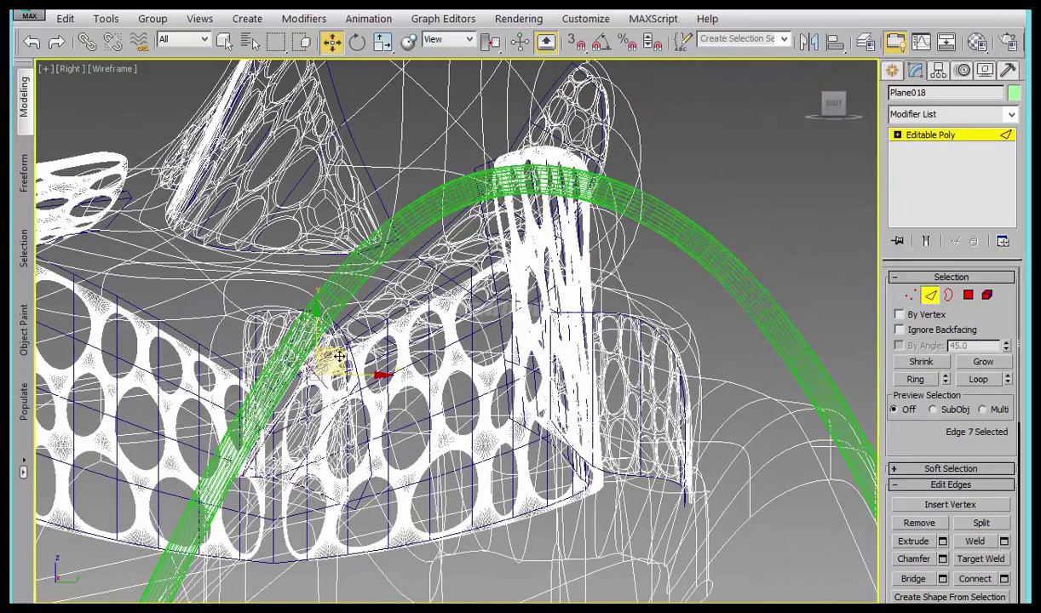
left_click(397, 272, "ctrl")
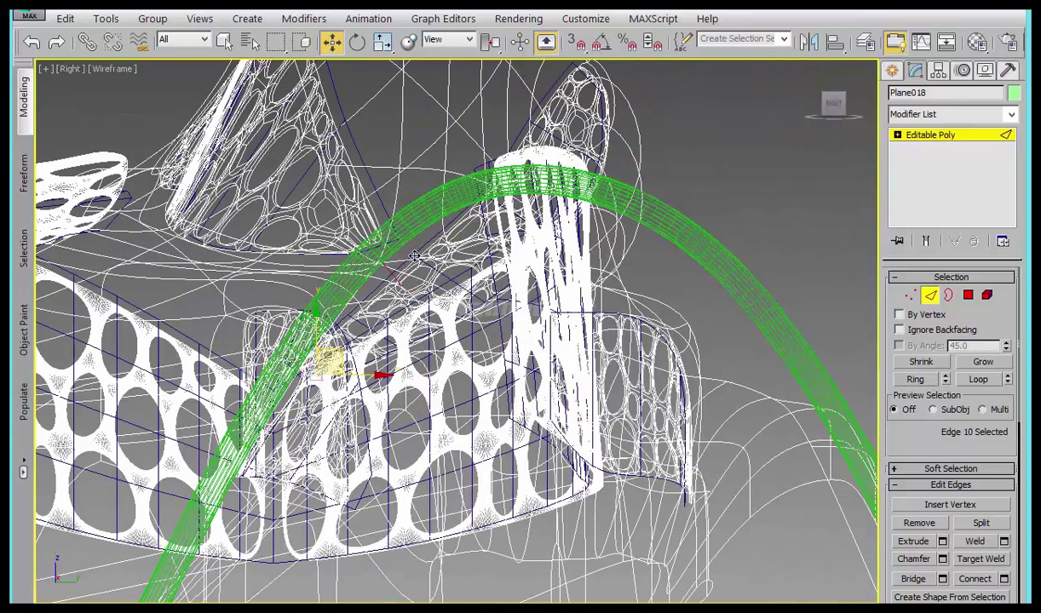
left_click(413, 255, "ctrl")
left_click(477, 197, "ctrl")
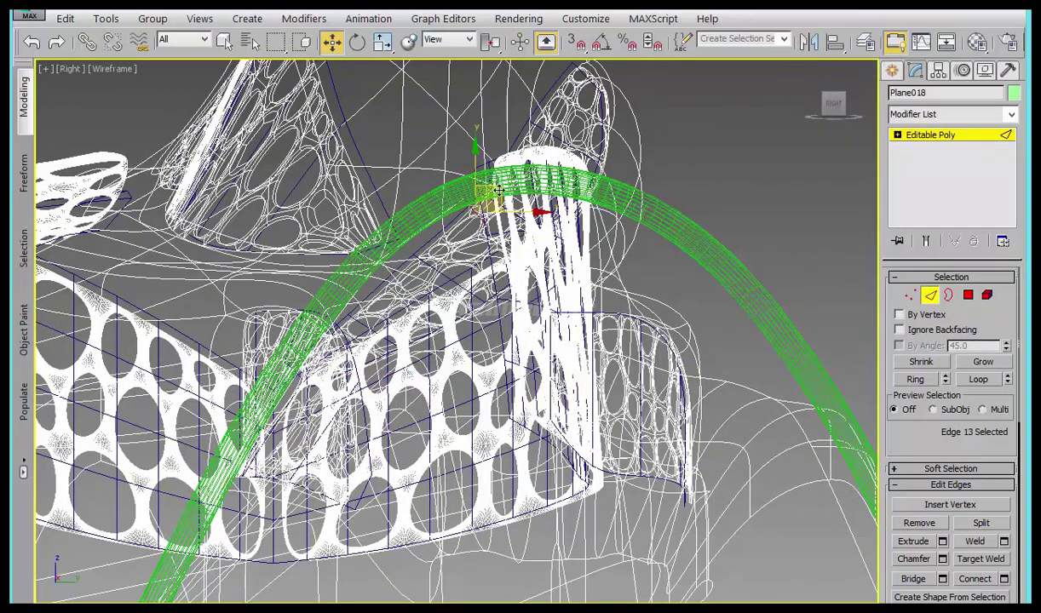
- Continue extruding faces over the arch top and down its far side
left_click(560, 183, "ctrl")
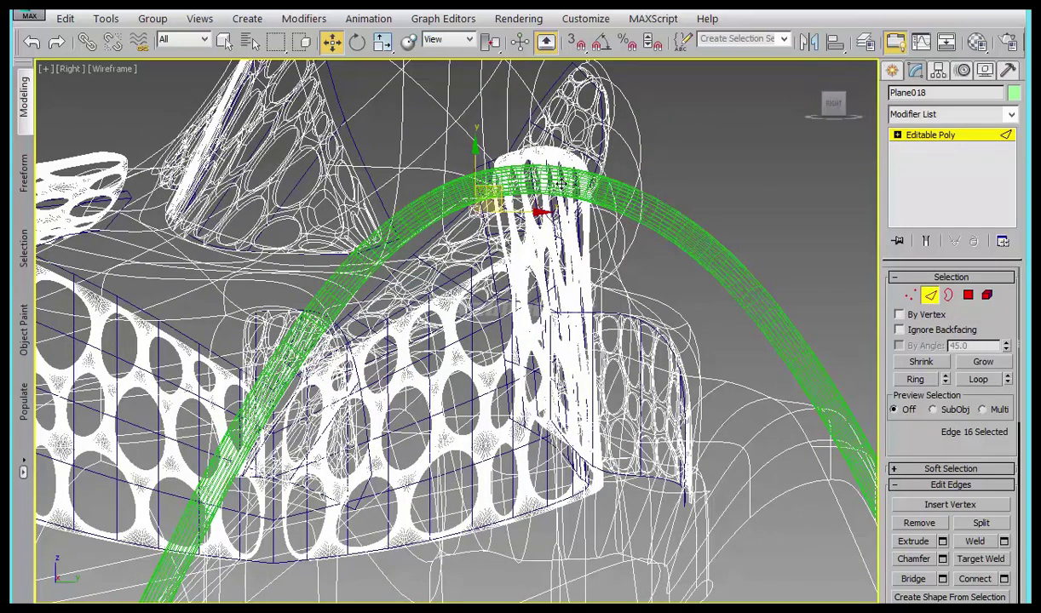
left_click(647, 210)
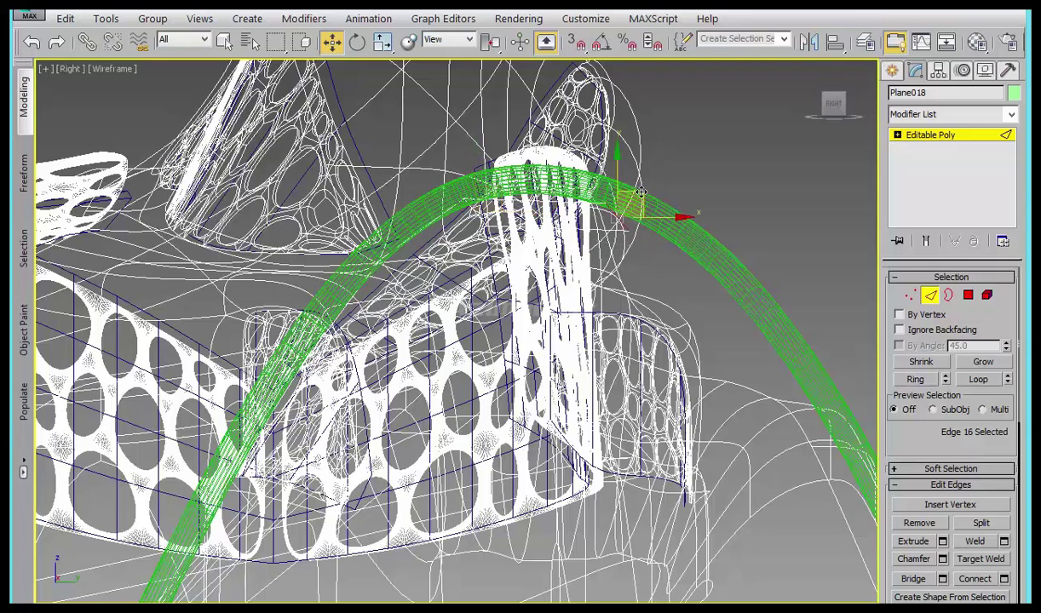
left_click(741, 271, "ctrl")
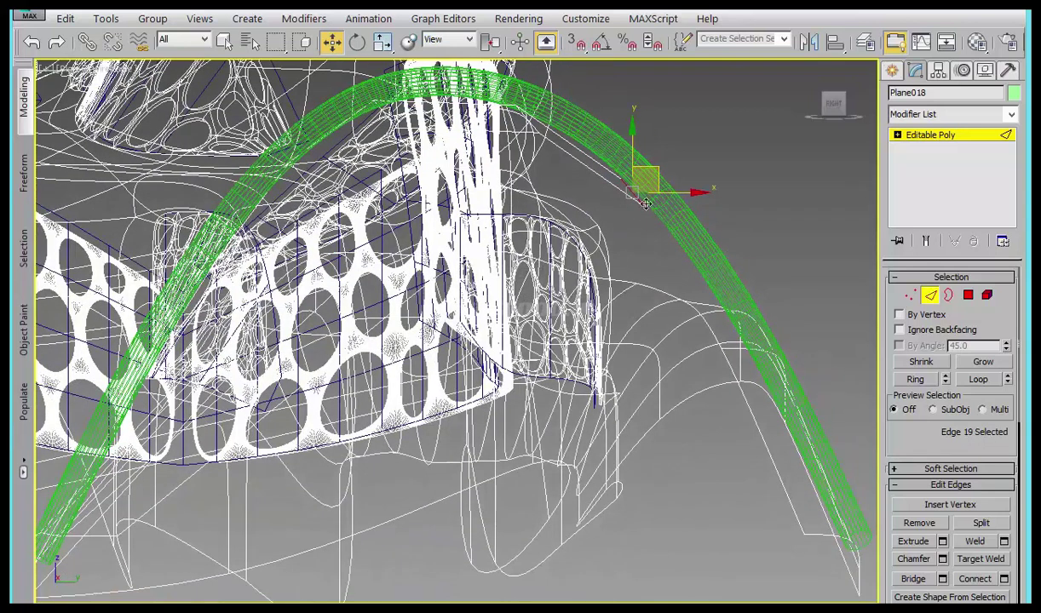
left_click(706, 281, "ctrl")
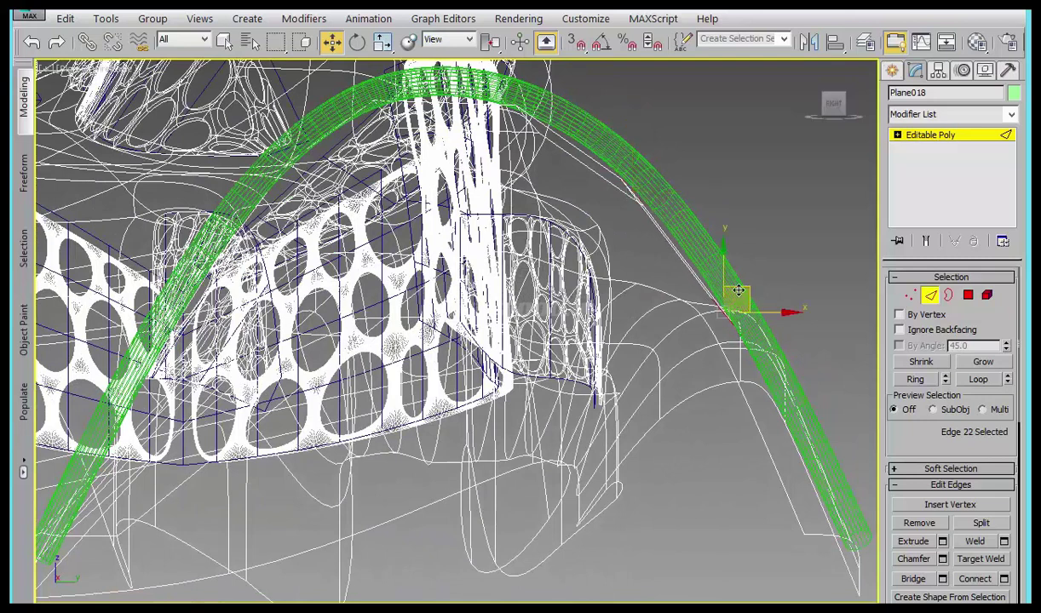
left_click(805, 436, "ctrl")
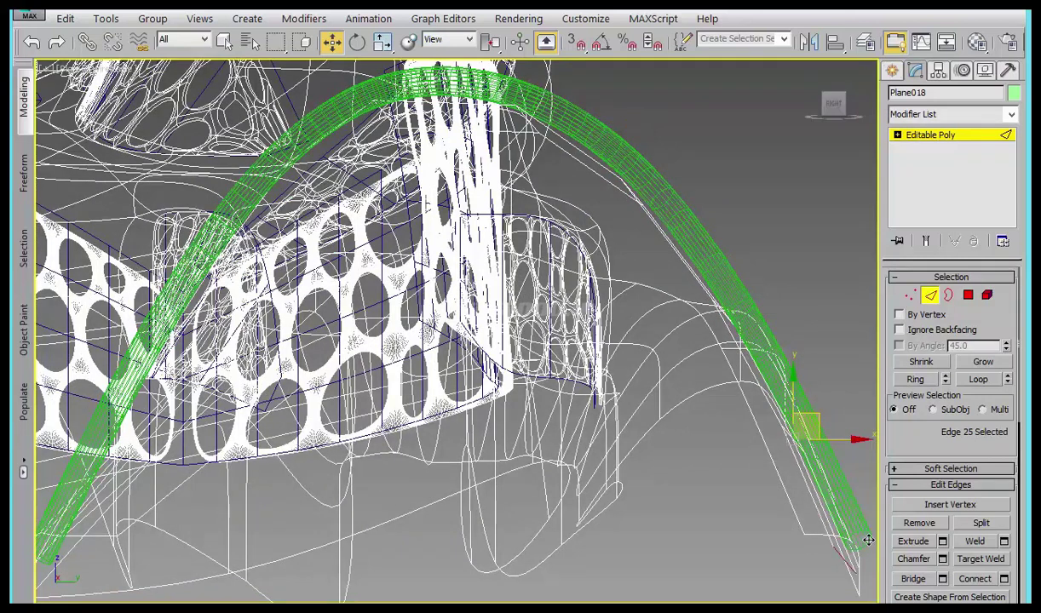
- In Vertex mode, pull the panel's first edge vertex left onto the seat edge
key("t")
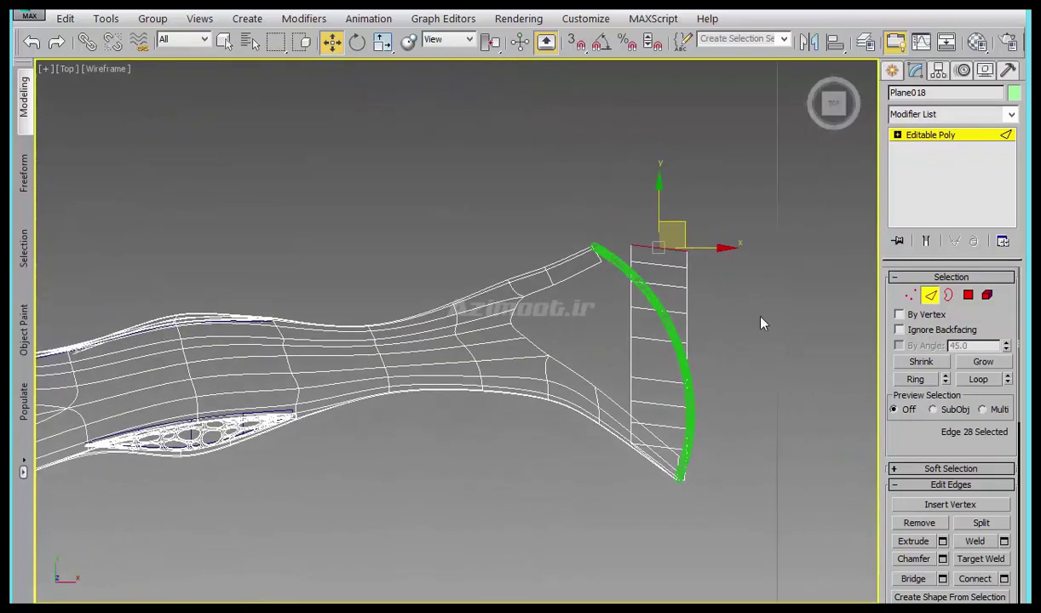
left_click(910, 295)
scroll(607, 390, "up", 2)
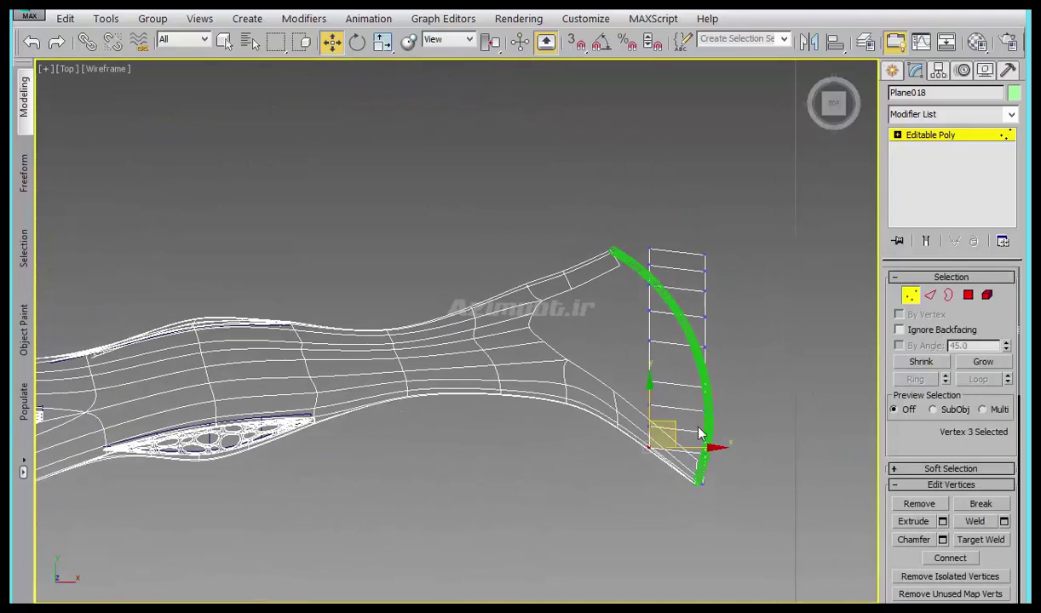
scroll(666, 407, "up", 4)
middle_click_drag(514, 439, 558, 458)
key("F3")
mouse_move(617, 450)
left_mouse_down()
mouse_move(536, 441)
mouse_move(545, 441)
left_mouse_up()
mouse_move(545, 441)
middle_mouse_down("alt")
mouse_move(596, 430)
mouse_move(561, 435)
middle_mouse_up("alt")
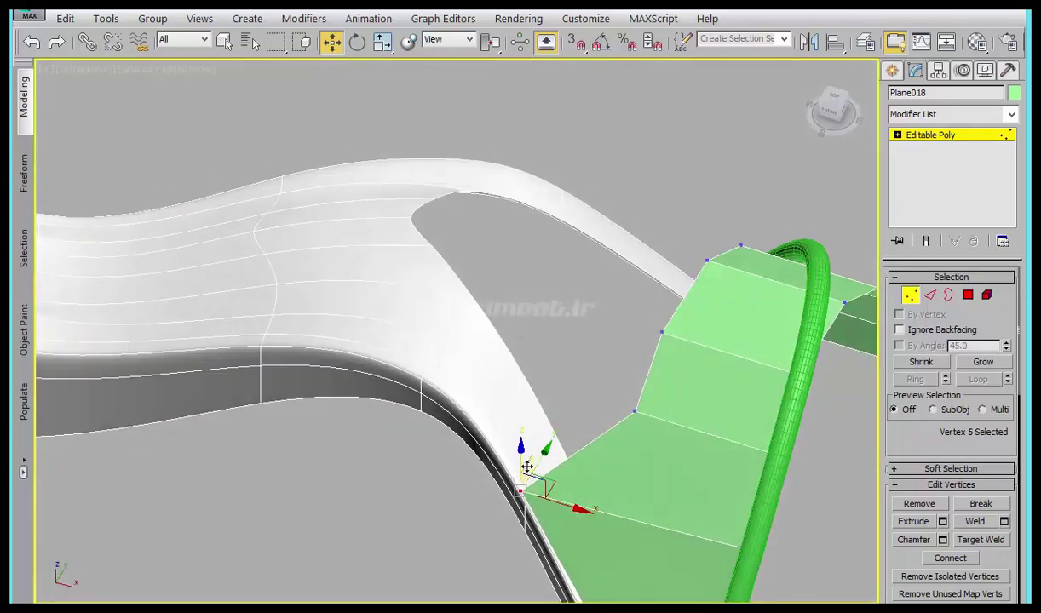
- Pull the next panel vertex left and lower it onto the seat rim
left_click(635, 412)
mouse_move(635, 412)
left_mouse_down()
mouse_move(416, 344)
mouse_move(465, 384)
left_mouse_up()
scroll(485, 392, "up", 2)
scroll(486, 392, "down", 2)
mouse_move(485, 392)
middle_mouse_down("alt")
mouse_move(550, 328)
mouse_move(468, 364)
middle_mouse_up("alt")
mouse_move(449, 348)
left_mouse_down()
mouse_move(441, 384)
mouse_move(463, 398)
mouse_move(448, 406)
left_mouse_up()
- Select another edge vertex and move it left toward the seat edge
mouse_move(465, 466)
middle_mouse_down("alt")
mouse_move(457, 453)
mouse_move(558, 421)
mouse_move(501, 457)
middle_mouse_up("alt")
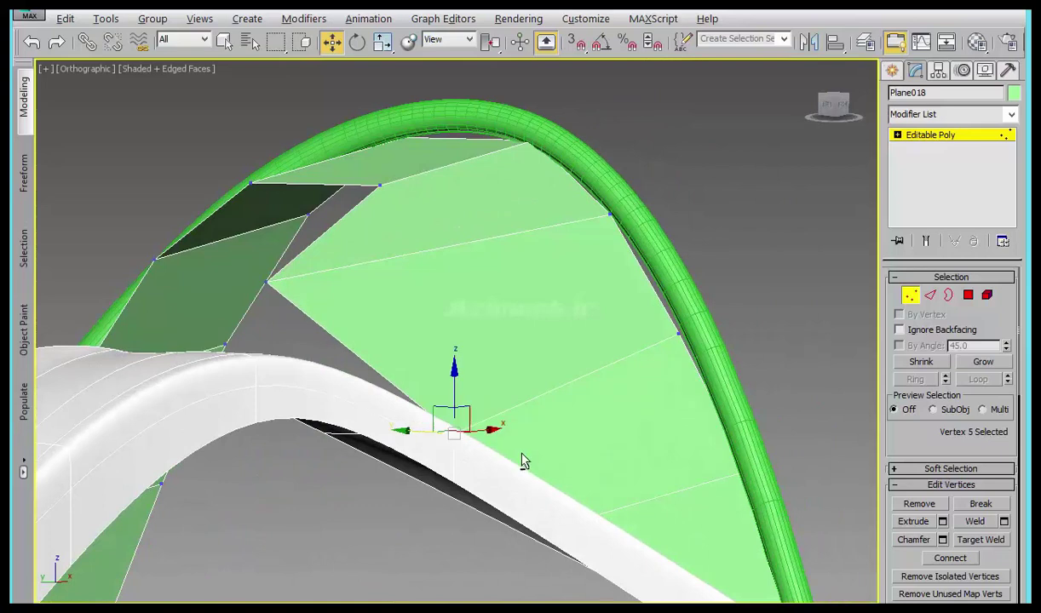
middle_click_drag(426, 431, 314, 332, "alt")
mouse_move(315, 345)
left_mouse_down()
mouse_move(226, 289)
mouse_move(235, 328)
left_mouse_up()
left_click(247, 300)
middle_click_drag(306, 397, 276, 483, "alt")
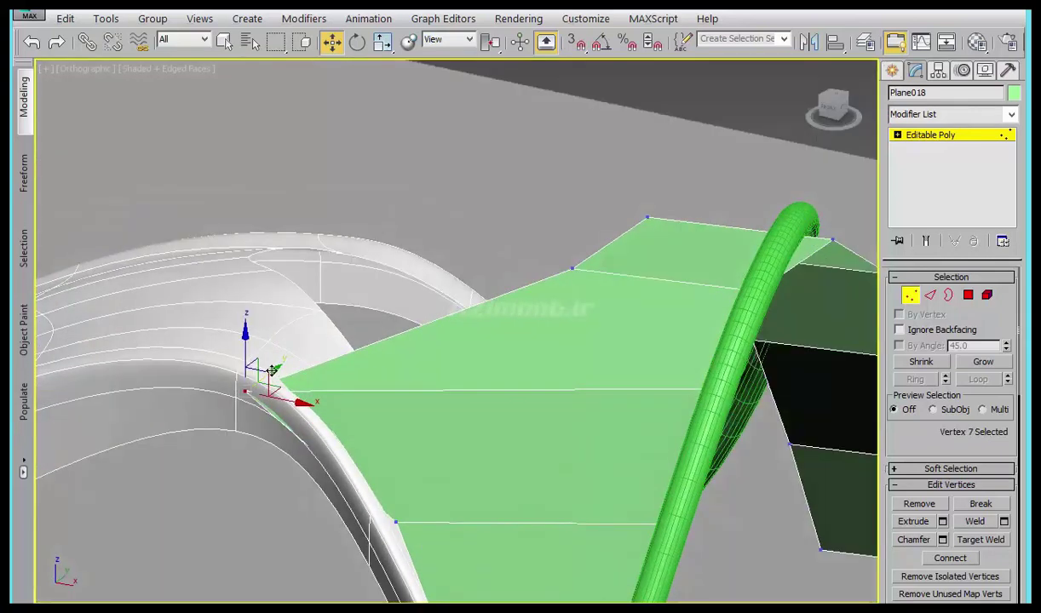
middle_click_drag(361, 440, 460, 451, "alt")
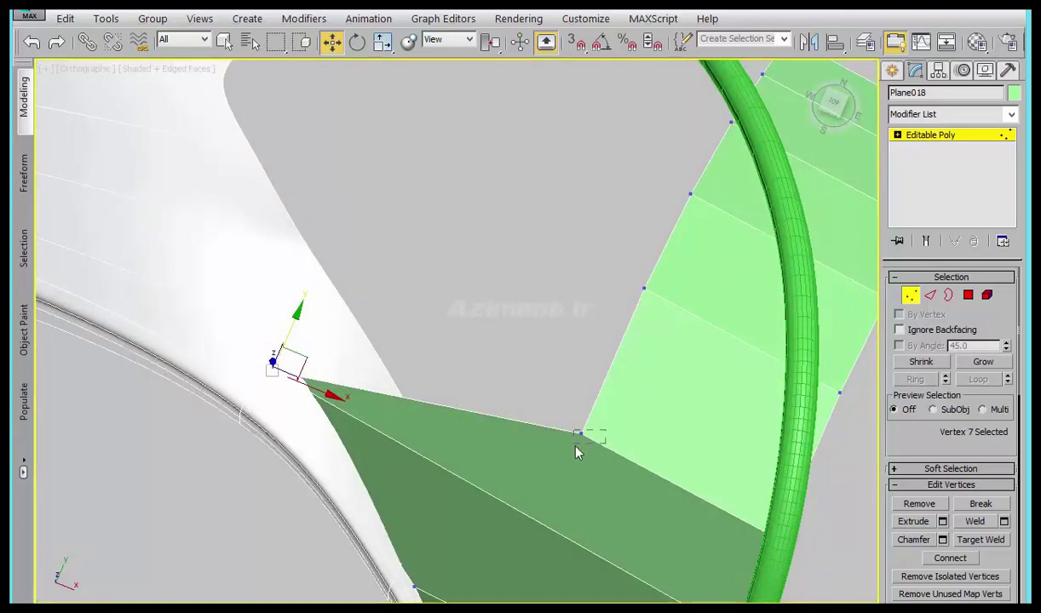
left_click_drag(616, 450, 332, 309)
middle_click_drag(332, 309, 360, 281, "alt")
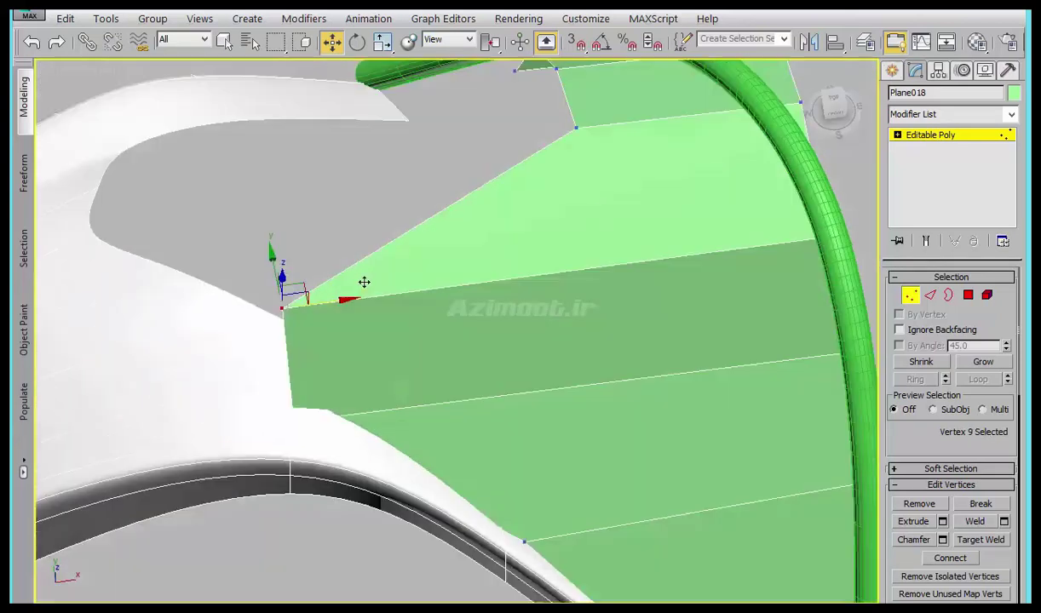
- Drop another panel edge vertex down onto the seat rim and fine-tune its position
left_click_drag(343, 411, 226, 512)
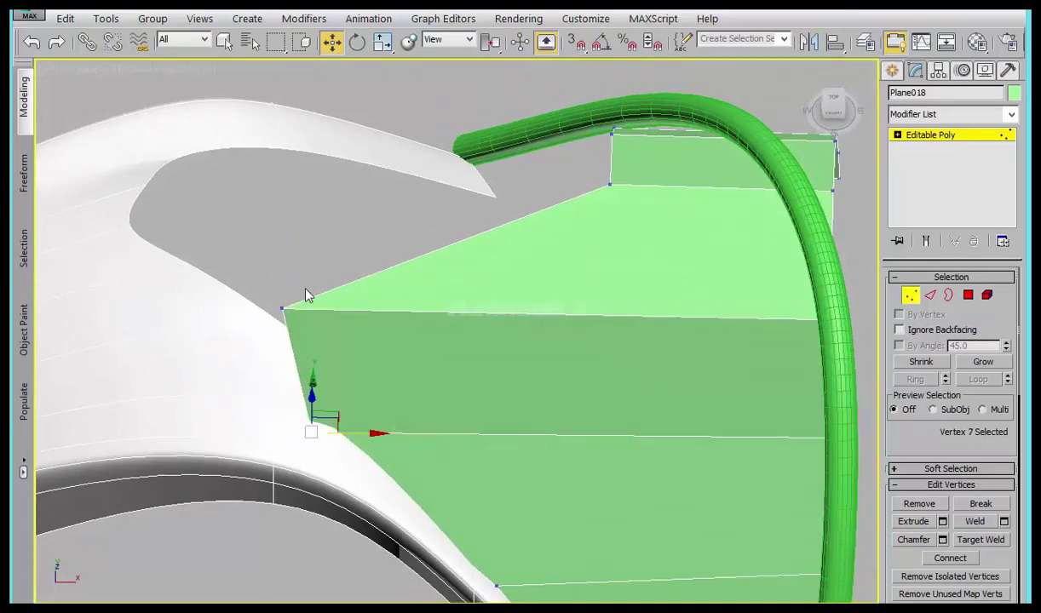
left_click(284, 306)
middle_click_drag(293, 300, 287, 334, "alt")
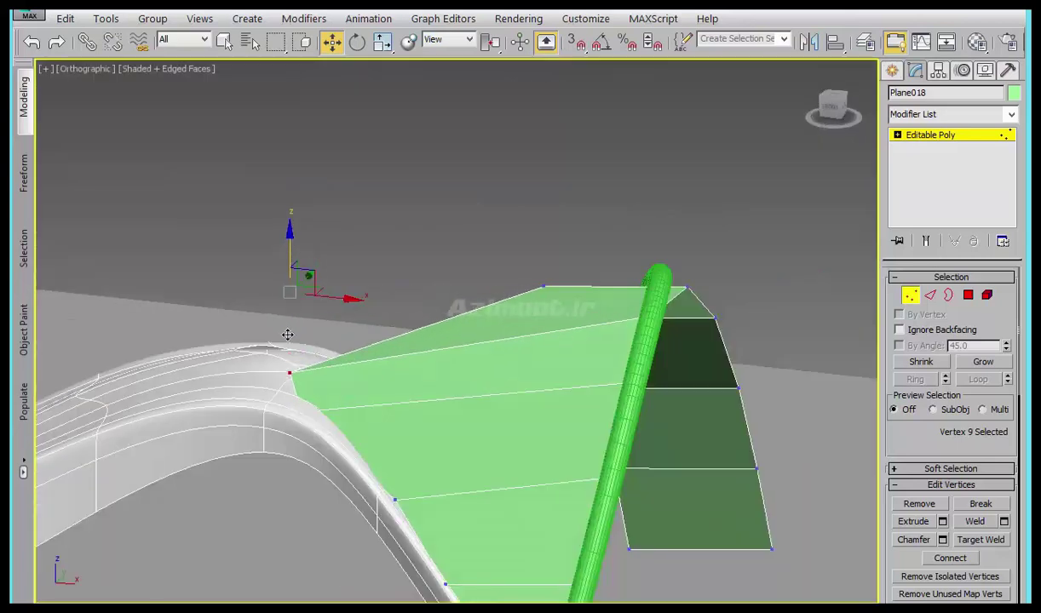
scroll(288, 335, "up", 3)
mouse_move(312, 407)
middle_mouse_down("alt")
mouse_move(279, 399)
mouse_move(268, 449)
mouse_move(265, 419)
mouse_move(317, 421)
mouse_move(303, 384)
mouse_move(274, 392)
middle_mouse_up("alt")
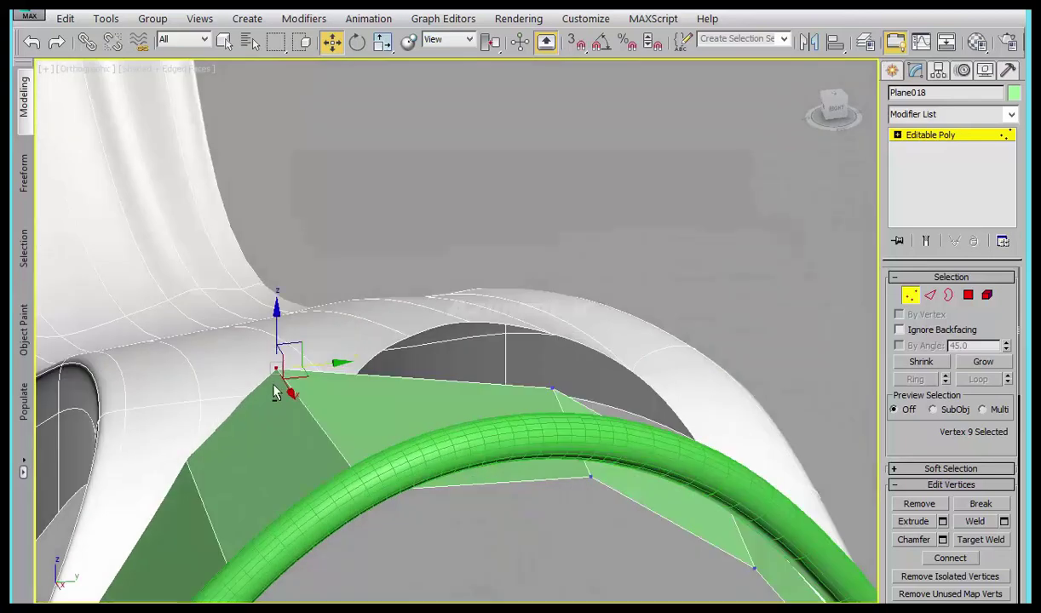
left_click_drag(277, 342, 305, 424)
left_click_drag(275, 342, 276, 346)
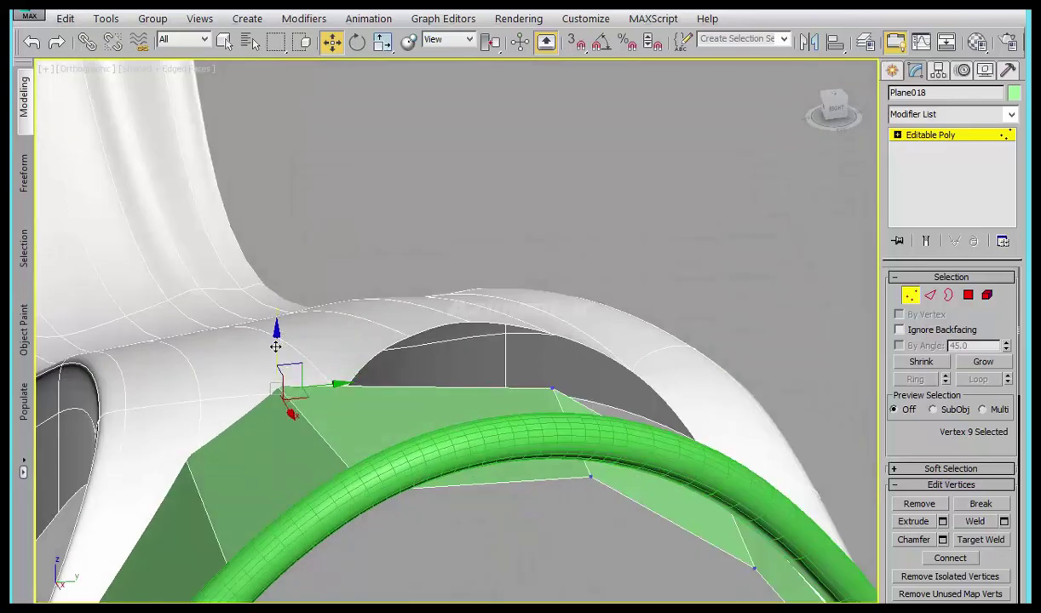
- Pull the next vertex along the edge left onto the seat edge
left_click(535, 396)
mouse_move(535, 397)
middle_mouse_down("alt")
mouse_move(499, 418)
mouse_move(463, 388)
mouse_move(465, 400)
mouse_move(424, 379)
middle_mouse_up("alt")
scroll(465, 399, "up", 4)
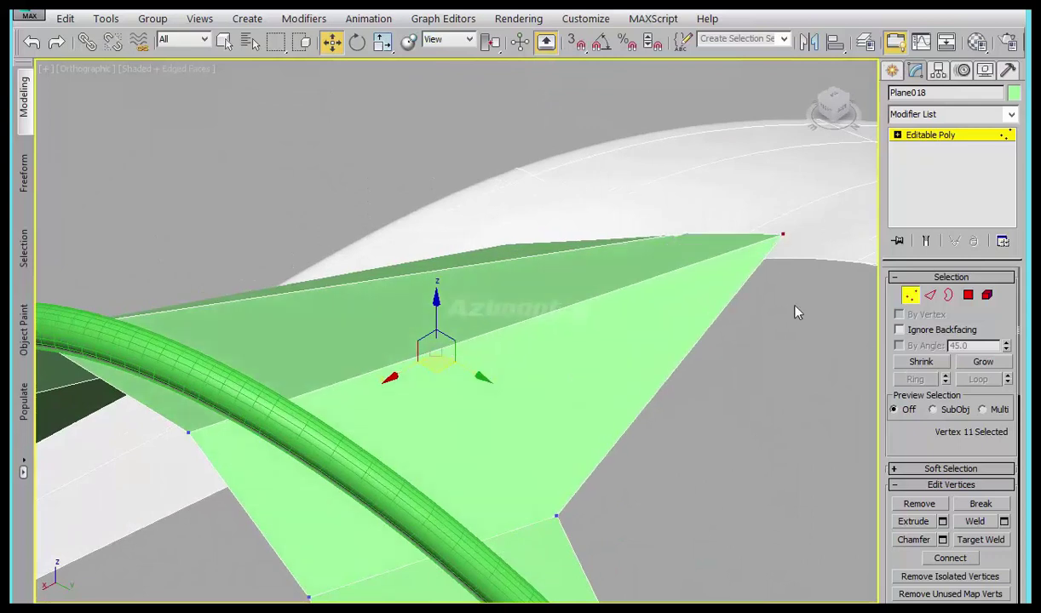
middle_click_drag(794, 313, 698, 339, "alt")
scroll(699, 339, "down", 5)
scroll(516, 319, "up", 5)
mouse_move(516, 318)
middle_mouse_down("alt")
mouse_move(276, 409)
mouse_move(304, 400)
middle_mouse_up("alt")
scroll(353, 419, "down", 2)
mouse_move(564, 331)
left_mouse_down()
mouse_move(302, 362)
mouse_move(313, 323)
left_mouse_up()
left_click_drag(532, 209, 560, 263)
- Move the panel's top-right corner vertices left and down to the tube end
left_click(481, 262)
left_click_drag(459, 256, 423, 264)
left_click_drag(725, 220, 620, 294)
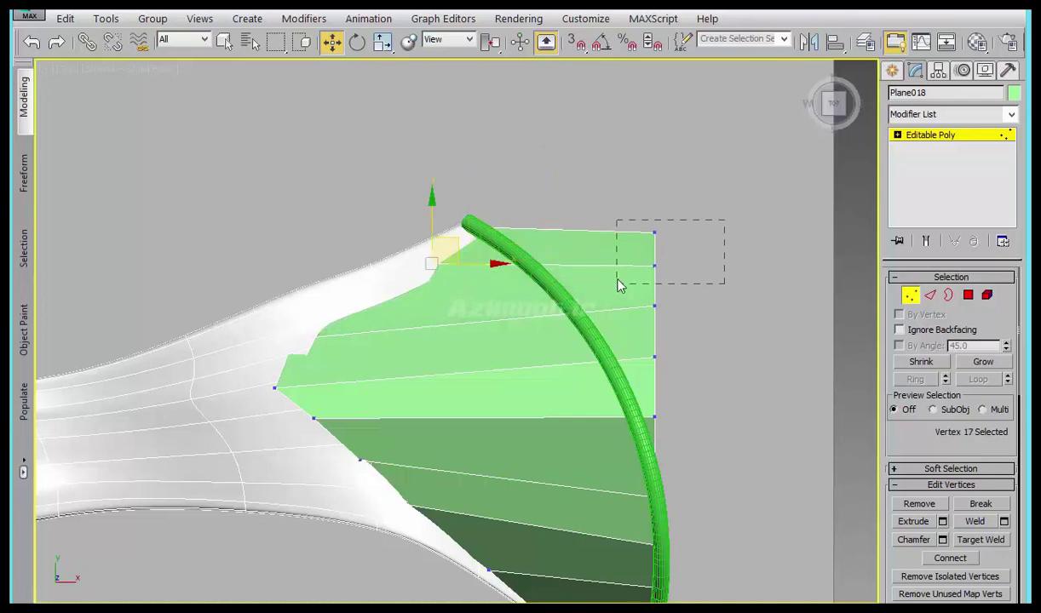
key("ctrl+z")
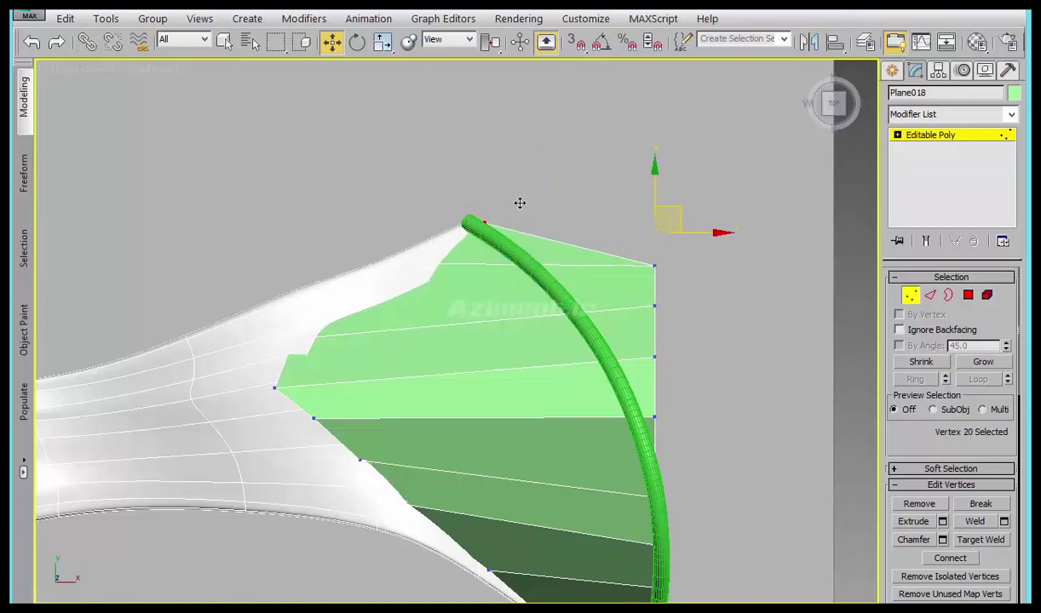
left_click_drag(679, 250, 556, 247)
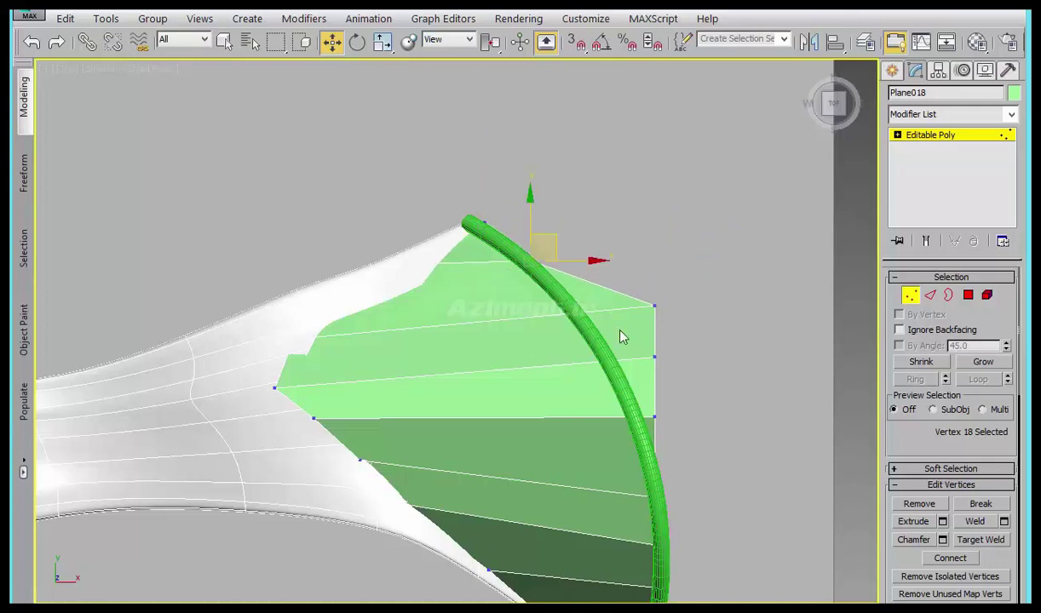
left_click_drag(673, 304, 582, 305)
- Pull the two right-edge vertices in behind the green tube
left_click_drag(679, 336, 549, 426)
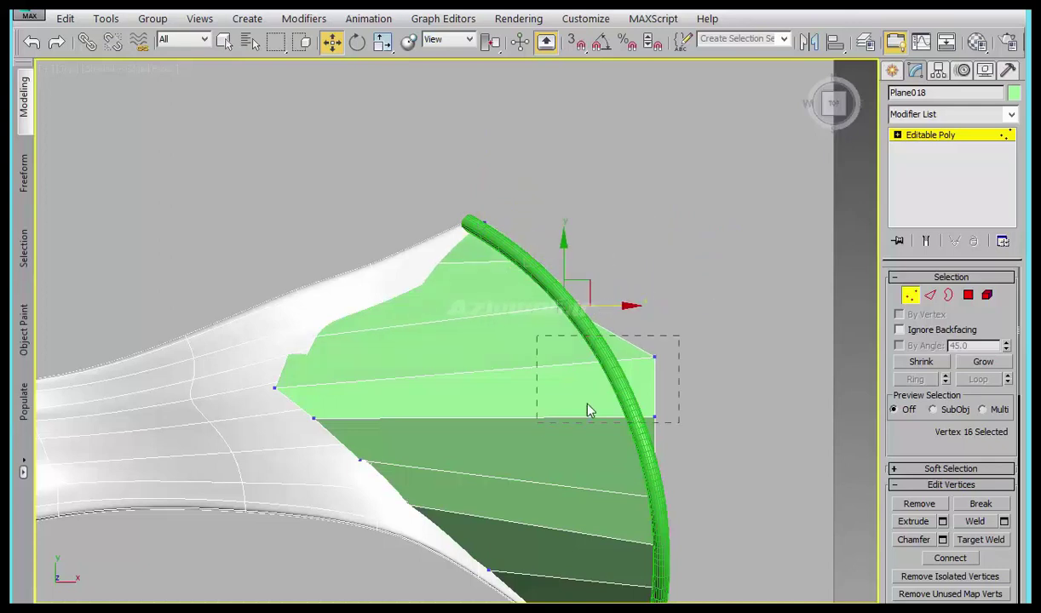
left_click_drag(653, 371, 657, 371)
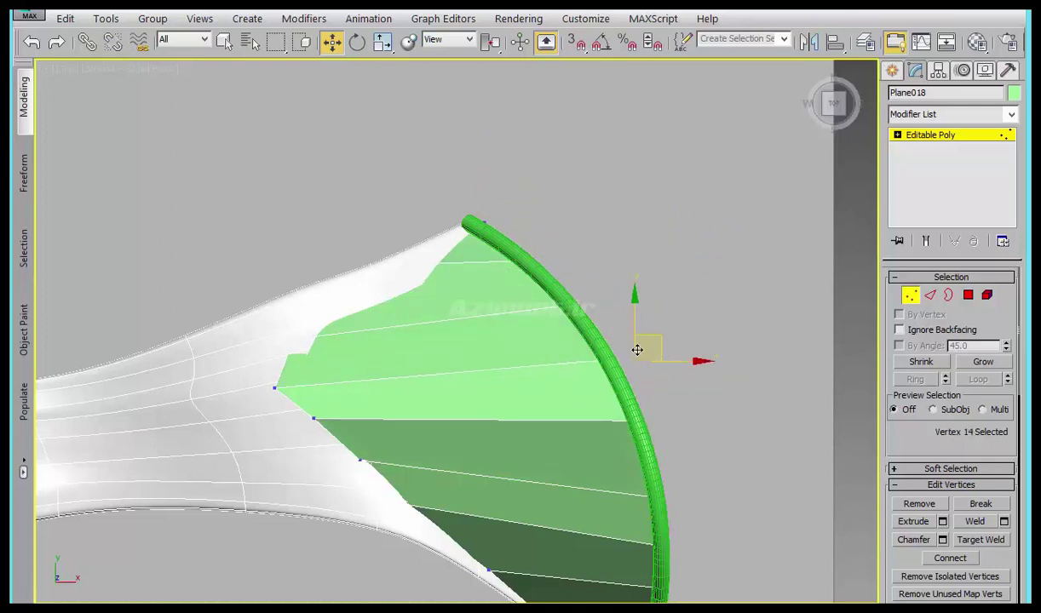
mouse_move(593, 502)
middle_mouse_down("alt")
mouse_move(527, 359)
mouse_move(484, 383)
mouse_move(593, 363)
mouse_move(568, 416)
mouse_move(633, 410)
middle_mouse_up("alt")
mouse_move(674, 361)
middle_mouse_down("alt")
mouse_move(744, 552)
mouse_move(718, 509)
mouse_move(504, 528)
mouse_move(714, 553)
middle_mouse_up("alt")
left_click(734, 545)
- Tuck the lower corner vertices in behind and under the lower tube end
scroll(741, 529, "down", 5)
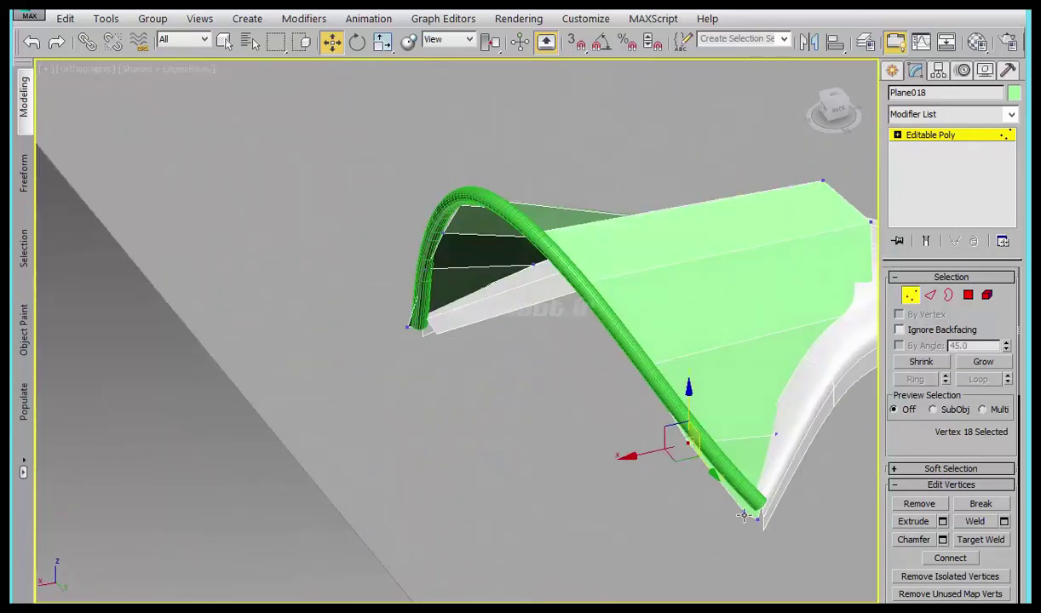
scroll(753, 524, "up", 3)
mouse_move(753, 524)
middle_mouse_down("alt")
mouse_move(733, 530)
mouse_move(592, 277)
middle_mouse_up("alt")
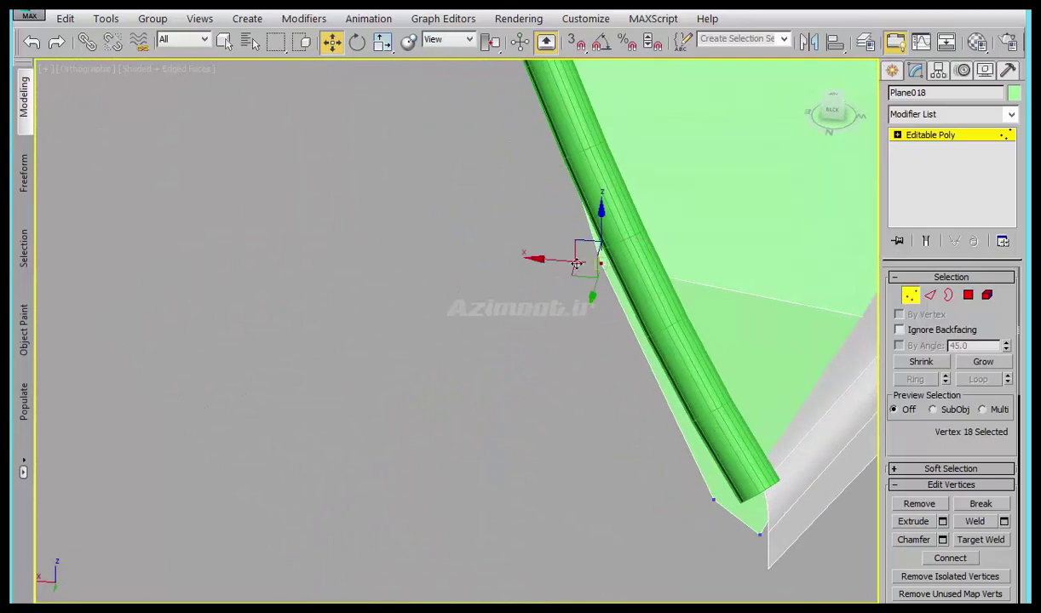
left_click_drag(593, 263, 609, 263)
left_click(707, 503)
left_click_drag(724, 440, 744, 430)
- Lower the tip vertex down to the tube's tip
left_click(758, 533)
mouse_move(782, 428)
middle_mouse_down("alt")
mouse_move(718, 506)
mouse_move(742, 461)
mouse_move(781, 455)
middle_mouse_up("alt")
left_click_drag(779, 459, 742, 502)
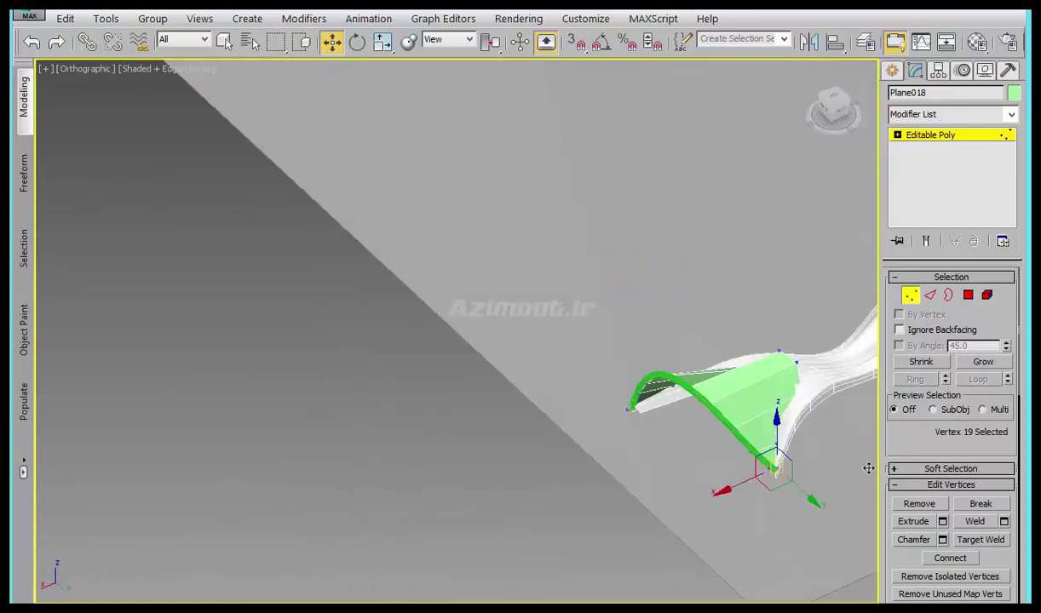
mouse_move(745, 509)
middle_mouse_down("alt")
mouse_move(1003, 466)
mouse_move(763, 486)
mouse_move(606, 403)
middle_mouse_up("alt")
scroll(715, 407, "up", 3)
mouse_move(716, 407)
middle_mouse_down("alt")
mouse_move(597, 462)
mouse_move(618, 425)
mouse_move(595, 437)
mouse_move(475, 436)
middle_mouse_up("alt")
- Select and inspect the vertices near the notch and at the tube end
left_click(409, 439)
mouse_move(409, 439)
middle_mouse_down("alt")
mouse_move(457, 492)
mouse_move(400, 471)
mouse_move(505, 528)
middle_mouse_up("alt")
scroll(505, 529, "down", 3)
left_click(242, 437)
mouse_move(242, 437)
middle_mouse_down("alt")
mouse_move(334, 419)
mouse_move(457, 432)
mouse_move(440, 388)
middle_mouse_up("alt")
mouse_move(439, 387)
middle_mouse_down()
mouse_move(558, 368)
mouse_move(504, 294)
middle_mouse_up()
- Move a vertex near the seat down onto the seat rim
left_click(528, 260)
scroll(344, 290, "up", 3)
mouse_move(344, 290)
middle_mouse_down("alt")
mouse_move(454, 211)
mouse_move(525, 279)
middle_mouse_up("alt")
left_click_drag(525, 280, 516, 322)
scroll(516, 327, "up", 3)
left_click_drag(604, 221, 615, 280)
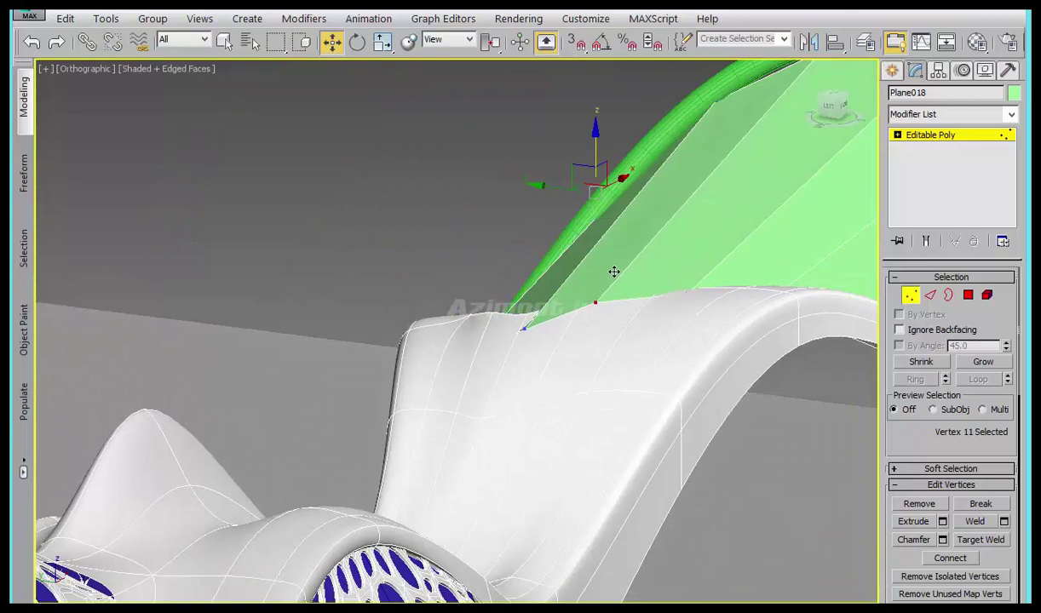
mouse_move(614, 272)
middle_mouse_down("alt")
mouse_move(686, 354)
mouse_move(632, 329)
middle_mouse_up("alt")
scroll(632, 330, "up", 3)
- Check the tip and remaining seat vertices from around the chair, then enter Edge mode
left_click(532, 315, "ctrl")
mouse_move(533, 314)
middle_mouse_down("alt")
mouse_move(569, 442)
mouse_move(455, 439)
mouse_move(702, 387)
mouse_move(554, 405)
mouse_move(504, 425)
mouse_move(499, 367)
mouse_move(543, 411)
mouse_move(460, 384)
mouse_move(432, 396)
mouse_move(473, 386)
mouse_move(582, 285)
middle_mouse_up("alt")
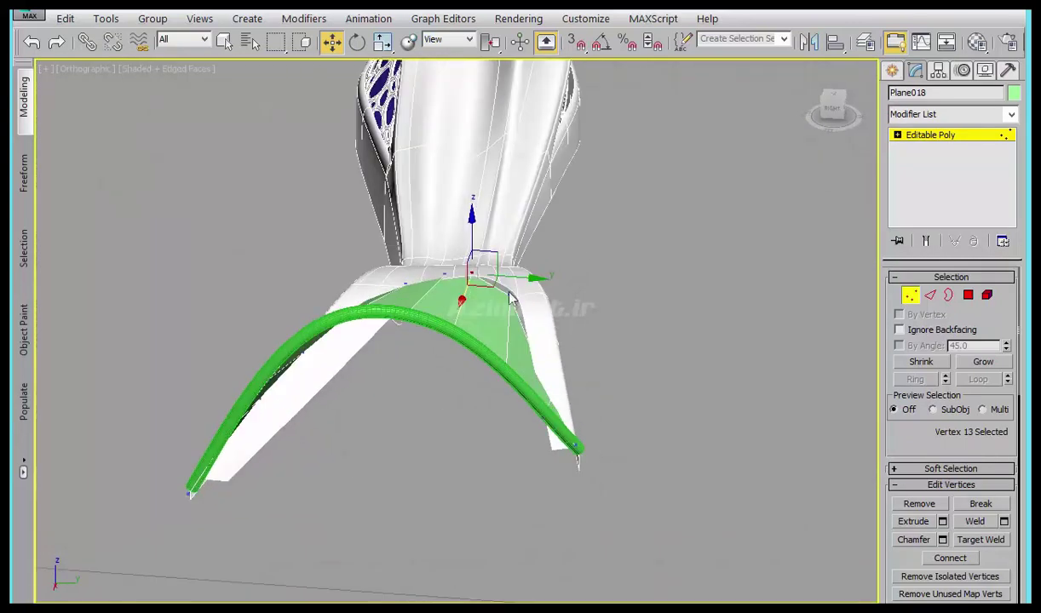
scroll(528, 286, "up", 3)
left_click_drag(528, 328, 518, 313, "ctrl")
middle_click_drag(518, 313, 534, 295, "alt")
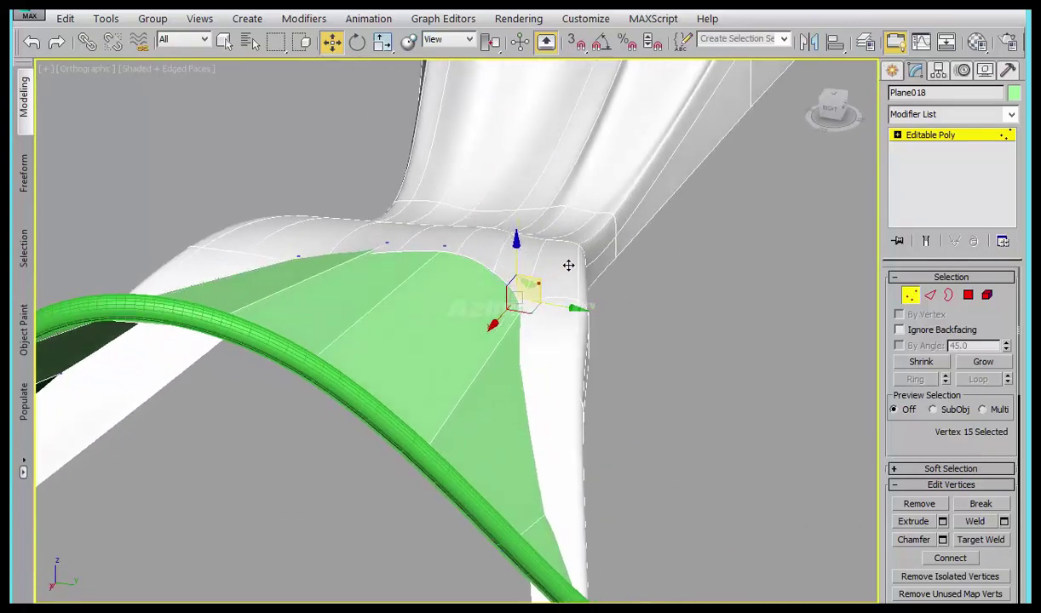
mouse_move(558, 267)
middle_mouse_down("alt")
mouse_move(585, 282)
mouse_move(586, 295)
mouse_move(453, 237)
middle_mouse_up("alt")
mouse_move(453, 237)
left_mouse_down("alt")
mouse_move(451, 269)
mouse_move(466, 224)
left_mouse_up("alt")
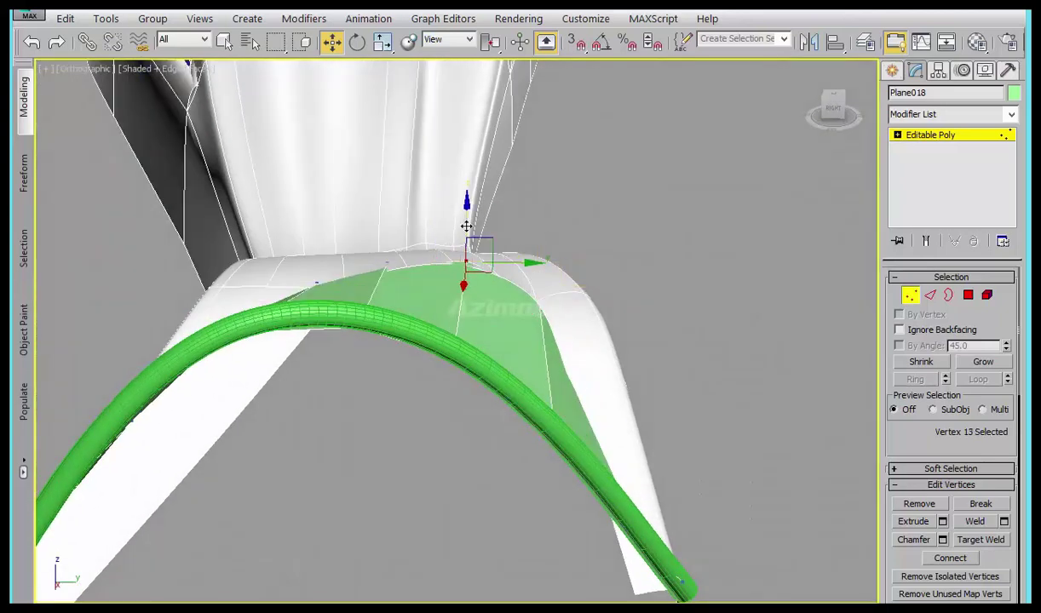
scroll(485, 268, "down", 5)
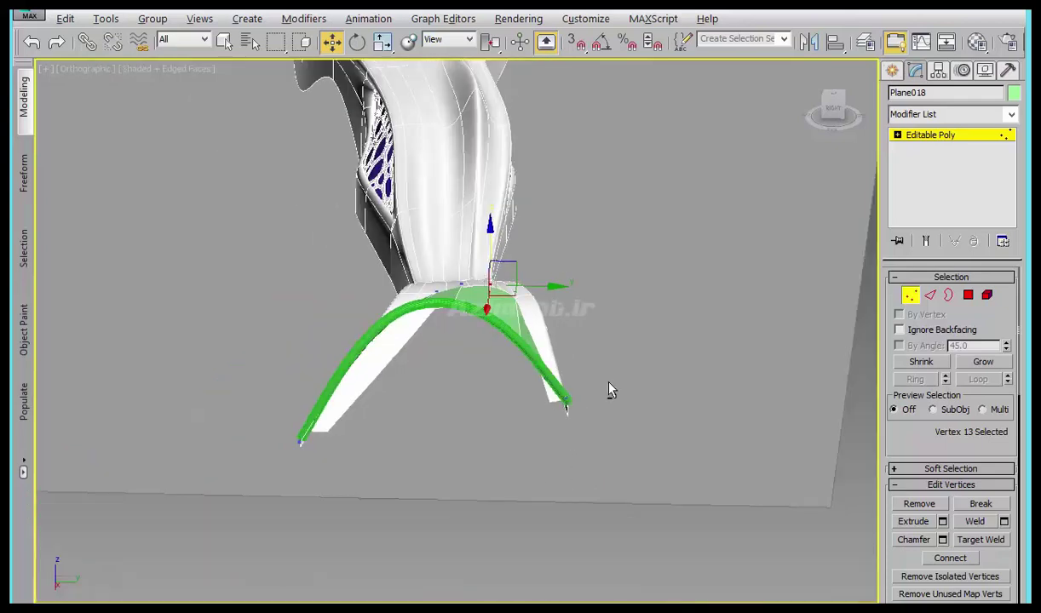
middle_click_drag(558, 399, 594, 388, "alt")
scroll(529, 393, "up", 2)
mouse_move(529, 393)
middle_mouse_down("alt")
mouse_move(492, 399)
mouse_move(482, 354)
middle_mouse_up("alt")
scroll(474, 360, "up", 3)
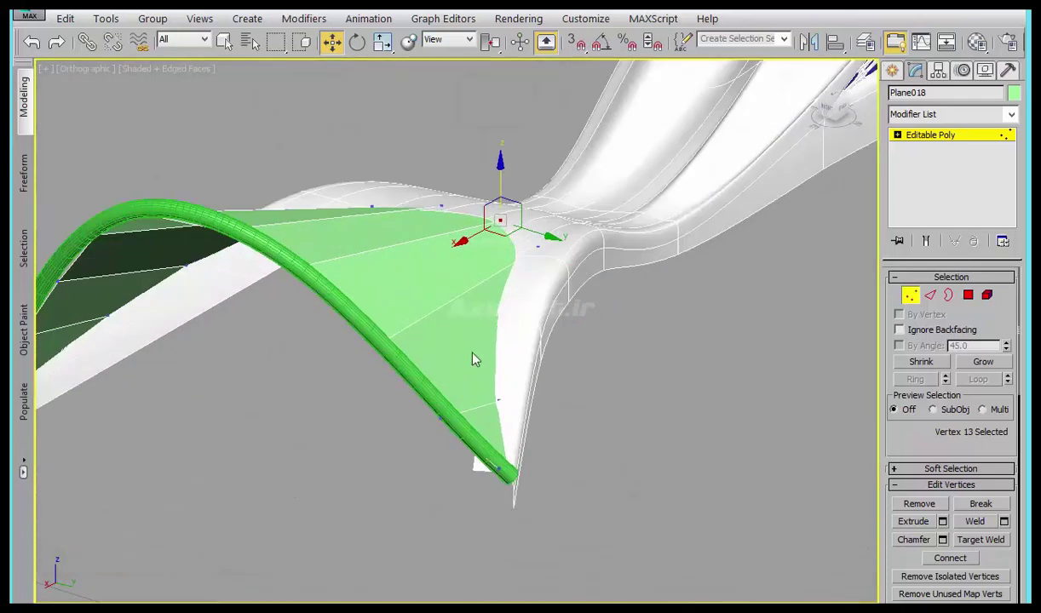
left_click(931, 297)
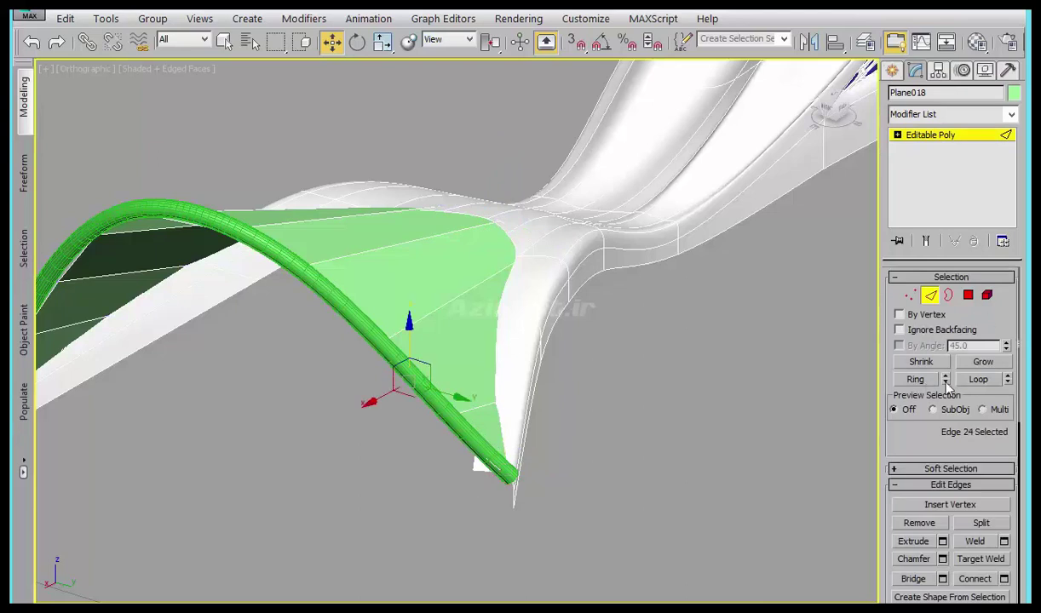
- Add a connecting edge across the panel using Ring and Connect
left_click(916, 380)
right_click(577, 403)
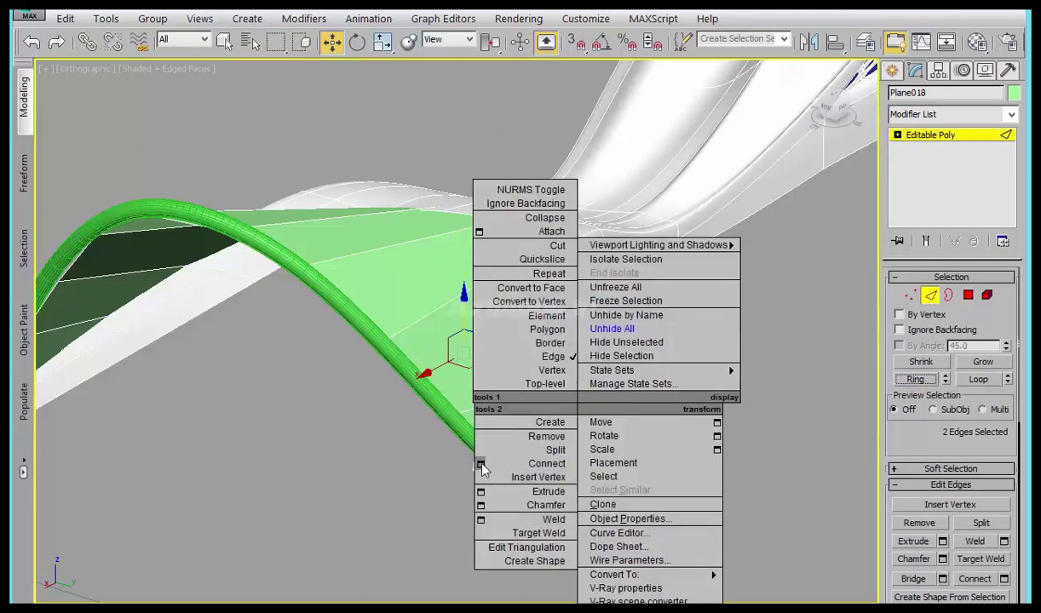
left_click(482, 465)
left_click(464, 415)
mouse_move(508, 395)
middle_mouse_down()
mouse_move(588, 399)
mouse_move(579, 366)
mouse_move(565, 402)
middle_mouse_up()
scroll(577, 363, "up", 5)
- Place the new edge's end vertex on the seat rim, checking in wireframe and shaded views
key("1")
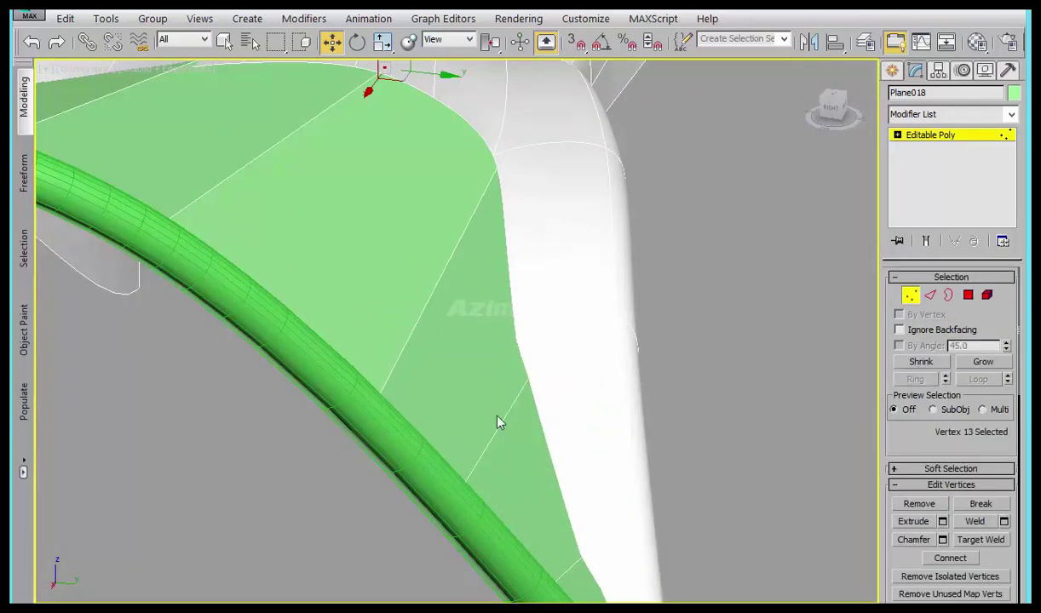
left_click(515, 409)
key("F3")
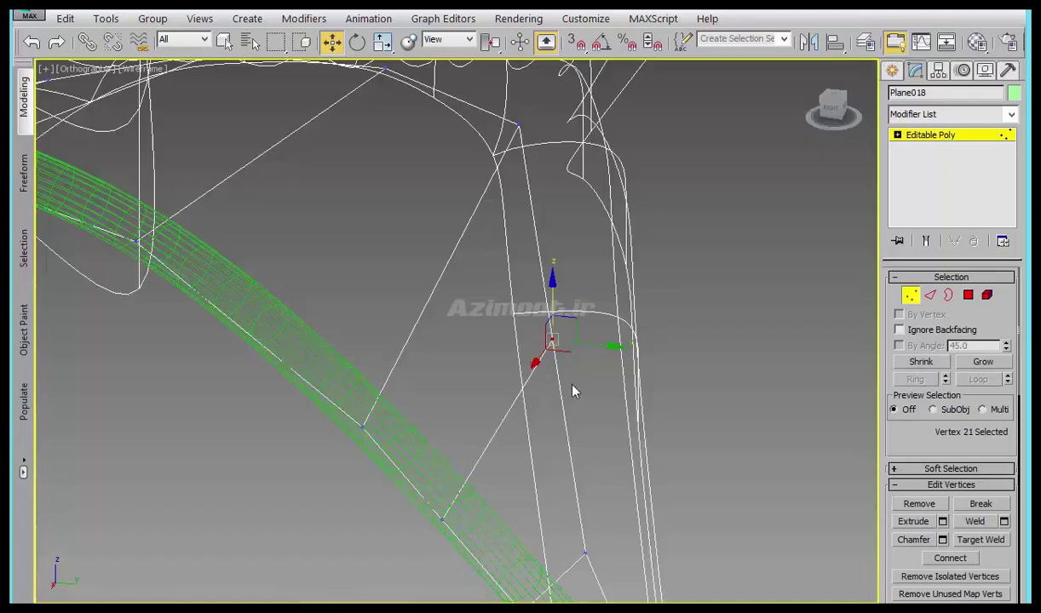
scroll(573, 388, "down", 5)
middle_click_drag(592, 400, 575, 363, "alt")
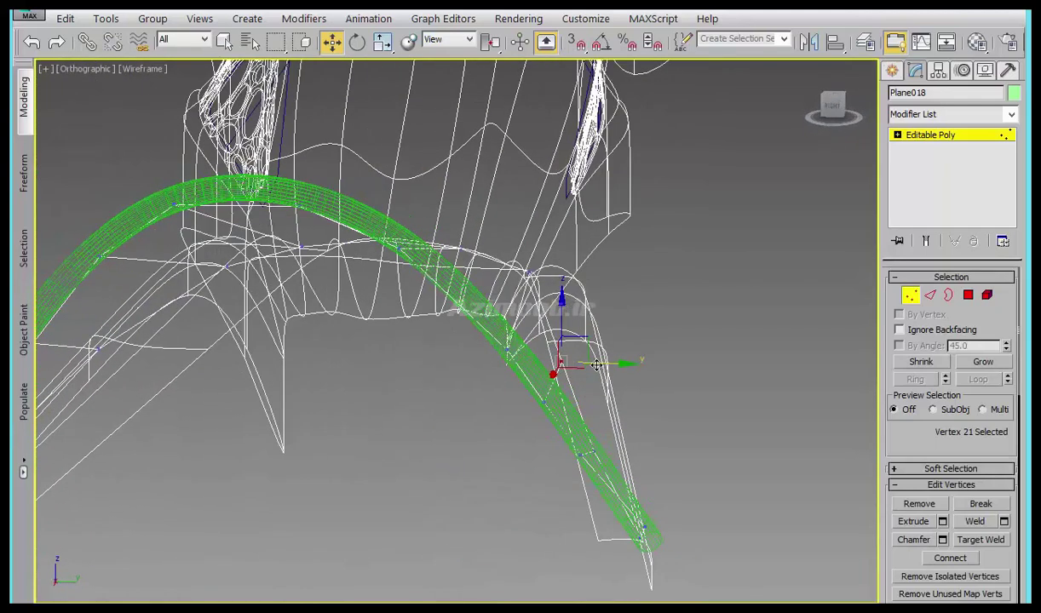
key("F3")
scroll(582, 345, "up", 3)
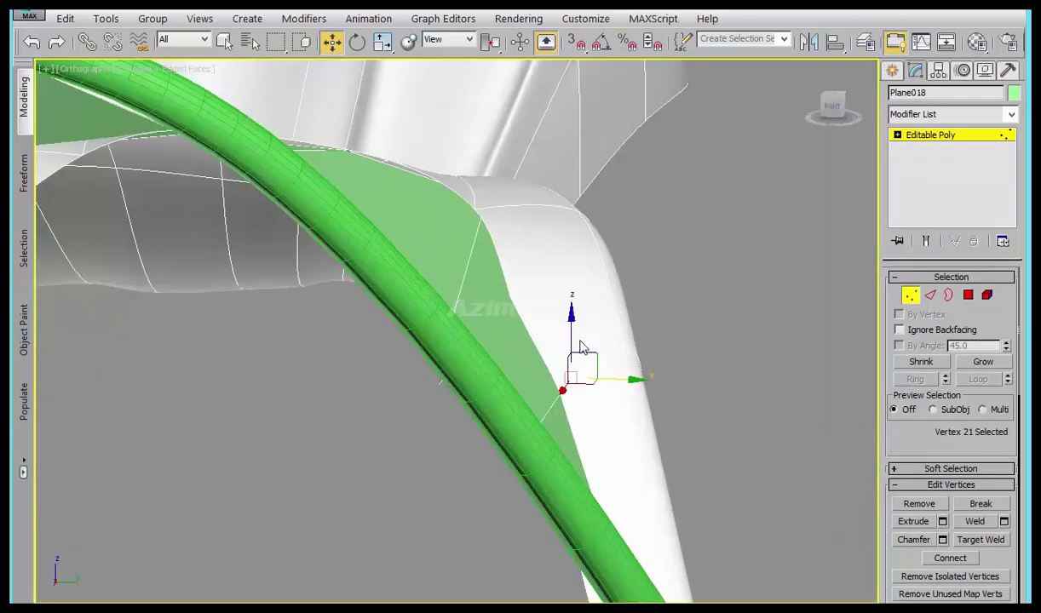
mouse_move(574, 317)
middle_mouse_down("alt")
mouse_move(594, 349)
mouse_move(604, 419)
mouse_move(584, 428)
mouse_move(607, 425)
mouse_move(582, 442)
mouse_move(604, 434)
mouse_move(609, 471)
mouse_move(646, 472)
mouse_move(543, 471)
mouse_move(457, 514)
mouse_move(435, 477)
middle_mouse_up("alt")
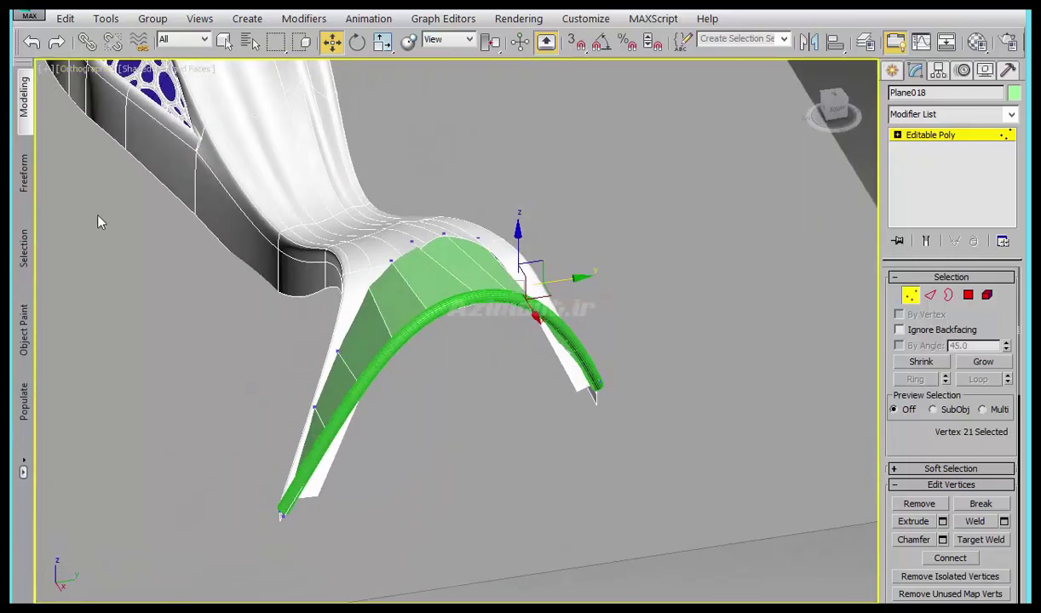
left_click(24, 98)
left_click(92, 296)
mouse_move(350, 313)
middle_mouse_down("alt")
mouse_move(444, 426)
mouse_move(414, 355)
mouse_move(367, 353)
mouse_move(437, 377)
mouse_move(481, 357)
mouse_move(546, 141)
middle_mouse_up("alt")
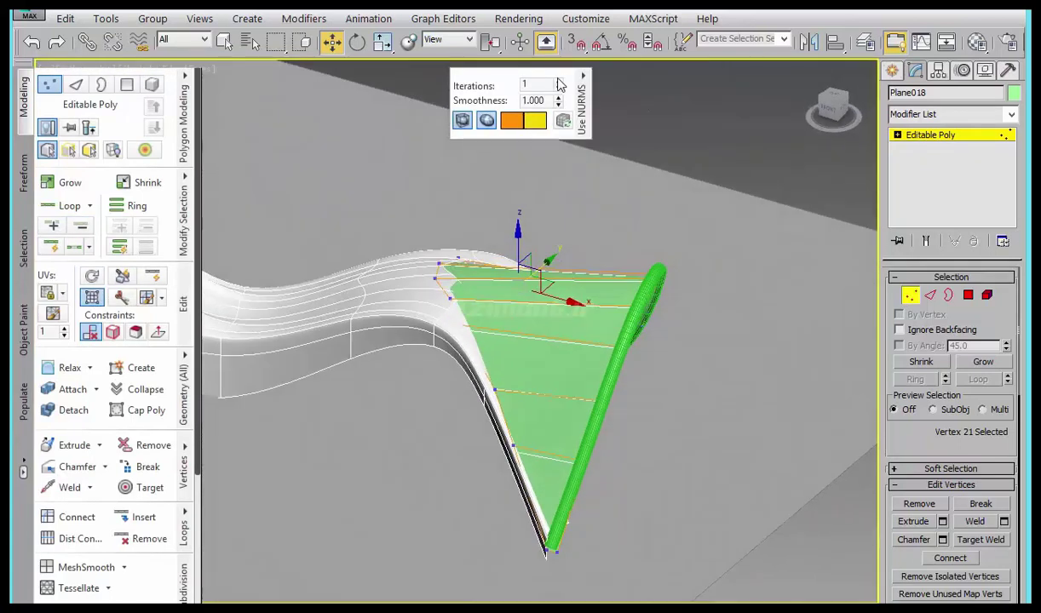
left_click(557, 82)
mouse_move(460, 471)
middle_mouse_down("alt")
mouse_move(548, 471)
mouse_move(390, 431)
mouse_move(324, 392)
middle_mouse_up("alt")
left_click(24, 101)
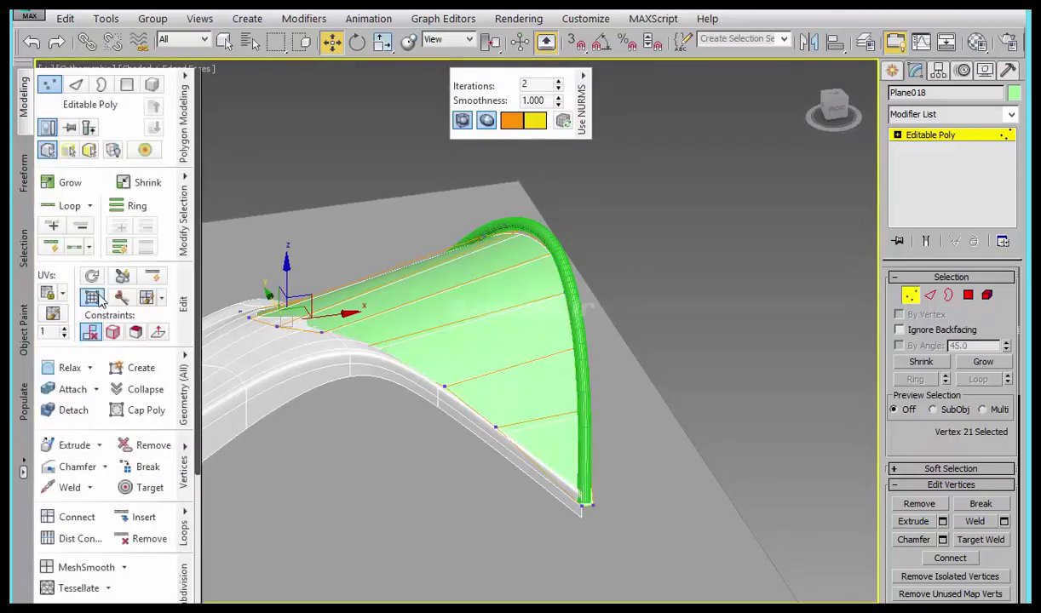
mouse_move(453, 383)
middle_mouse_down("alt")
mouse_move(560, 341)
mouse_move(631, 392)
middle_mouse_up("alt")
key("2")
key("2")
scroll(551, 396, "up", 4)
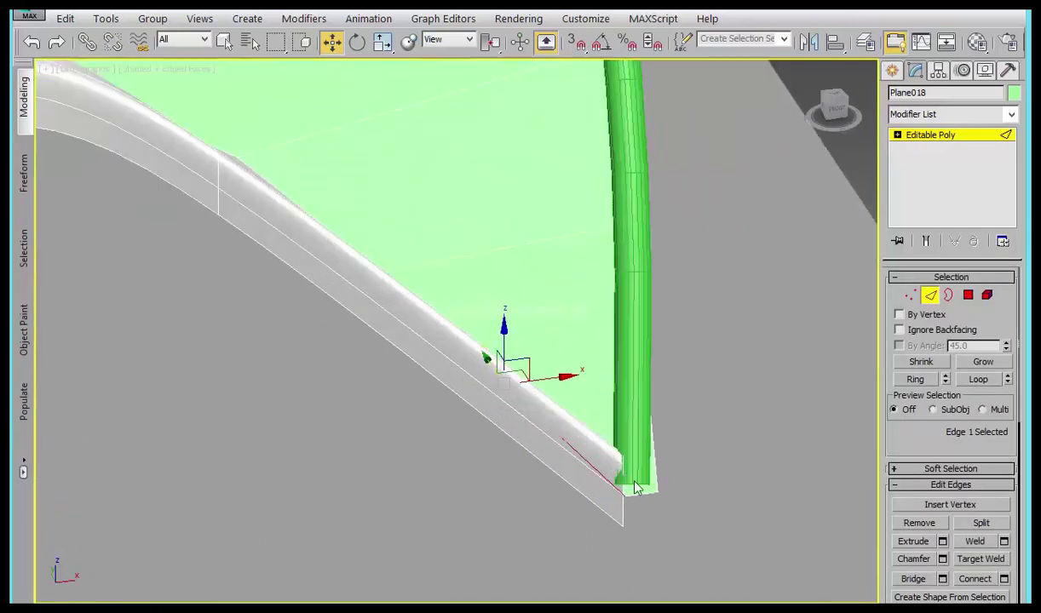
scroll(553, 477, "up", 2)
key("1")
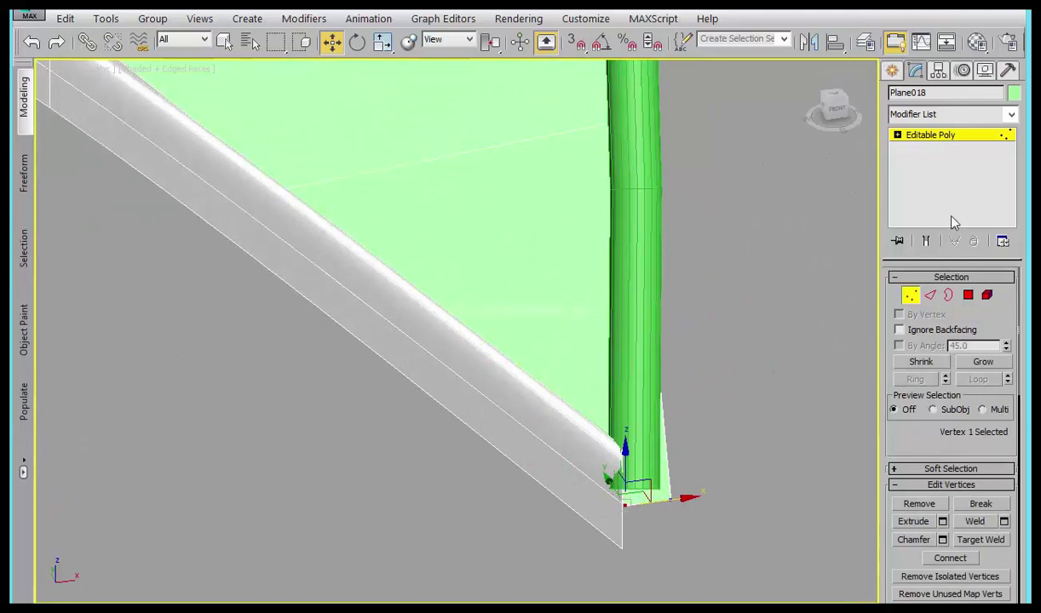
- Select the patch's bottom edge loop and extrude new faces downward from it
left_click(930, 295)
left_click(978, 379)
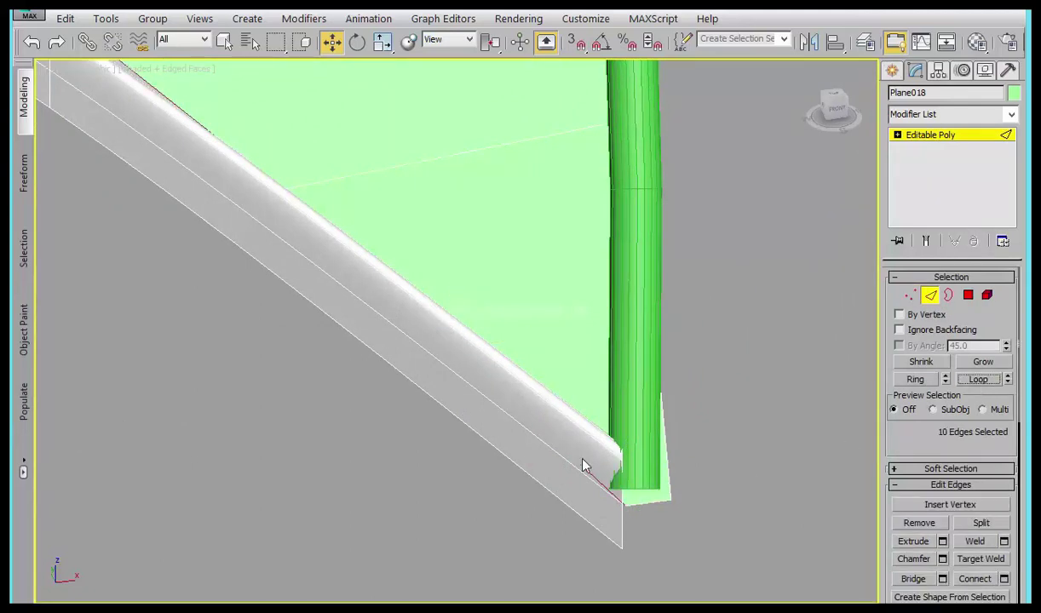
middle_click_drag(548, 402, 667, 444)
scroll(667, 445, "down", 5)
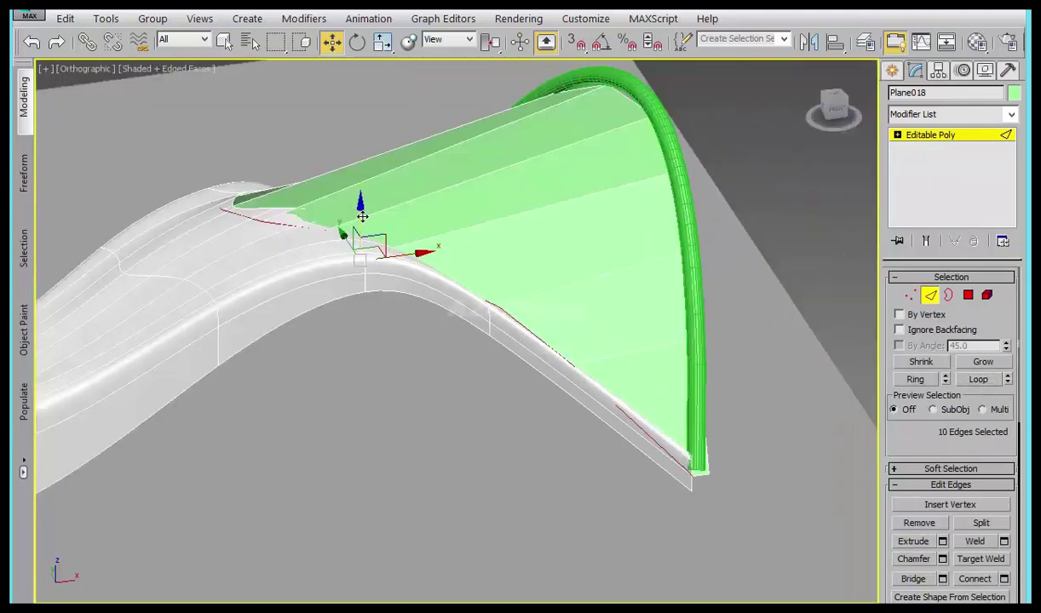
mouse_move(381, 247)
middle_mouse_down("alt")
mouse_move(492, 262)
mouse_move(473, 253)
middle_mouse_up("alt")
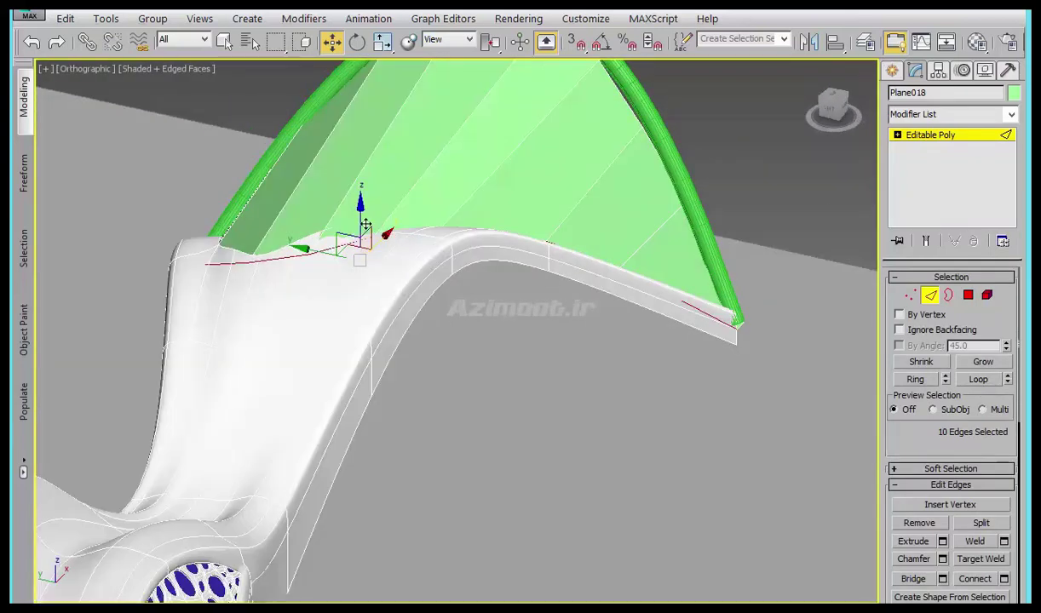
left_click_drag(364, 260, 430, 478, "shift")
middle_click_drag(429, 432, 430, 286, "alt")
mouse_move(460, 383)
middle_mouse_down("alt")
mouse_move(418, 353)
mouse_move(396, 375)
mouse_move(375, 366)
middle_mouse_up("alt")
scroll(349, 372, "up", 5)
- Pull the new border loop further down, scale it flat in Z, and raise it
left_click(349, 372)
left_click(976, 379)
scroll(511, 290, "down", 4)
mouse_move(529, 192)
left_mouse_down("shift")
mouse_move(543, 353)
mouse_move(553, 354)
left_mouse_up("shift")
mouse_move(552, 353)
middle_mouse_down()
mouse_move(578, 300)
mouse_move(576, 221)
middle_mouse_up()
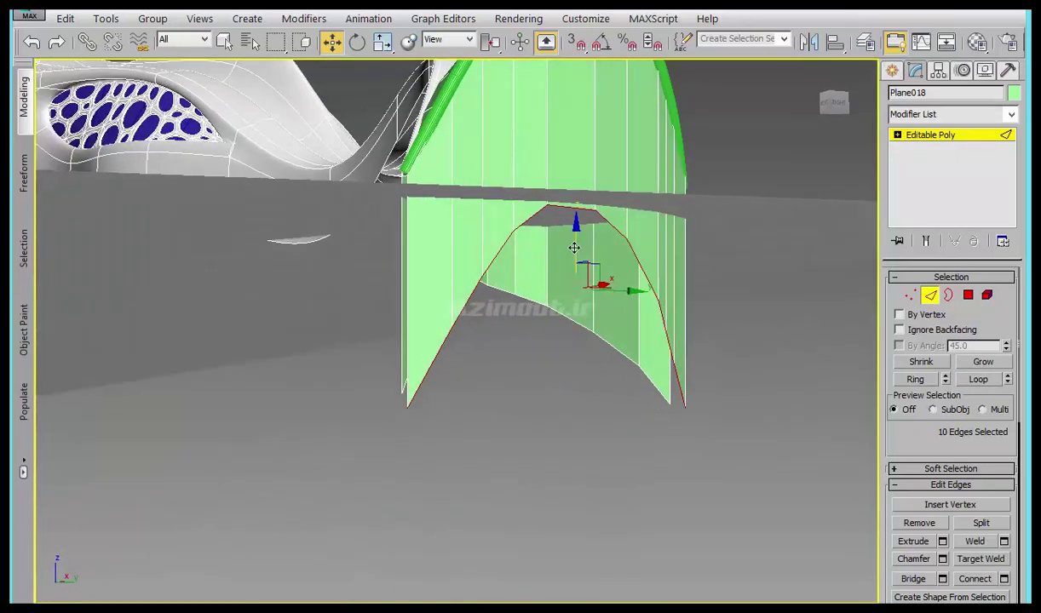
key("r")
mouse_move(576, 367)
left_mouse_down()
mouse_move(604, 350)
mouse_move(604, 502)
left_mouse_up()
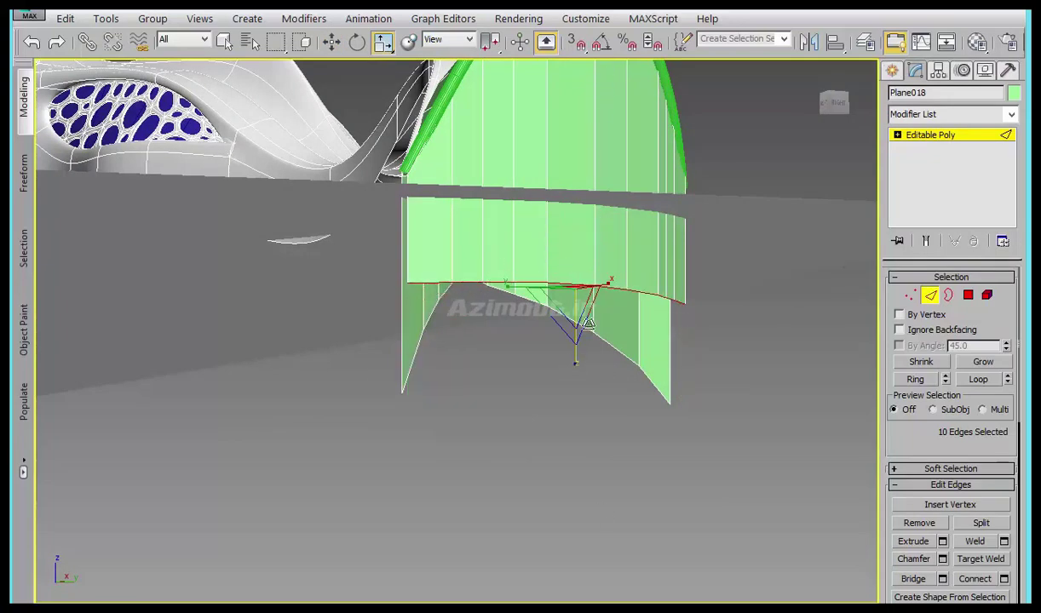
key("w")
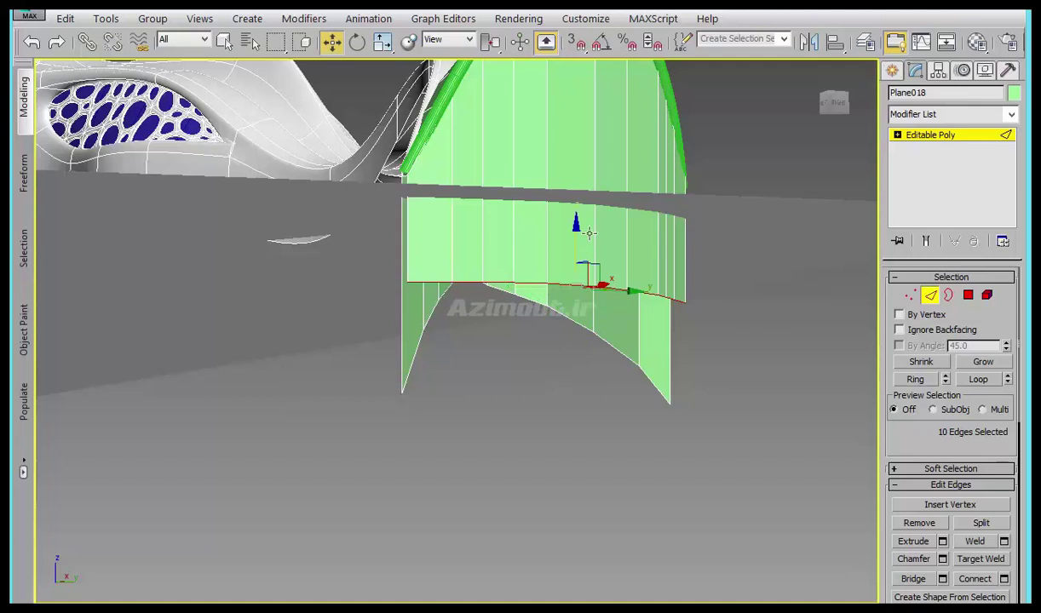
left_click_drag(586, 174, 584, 161)
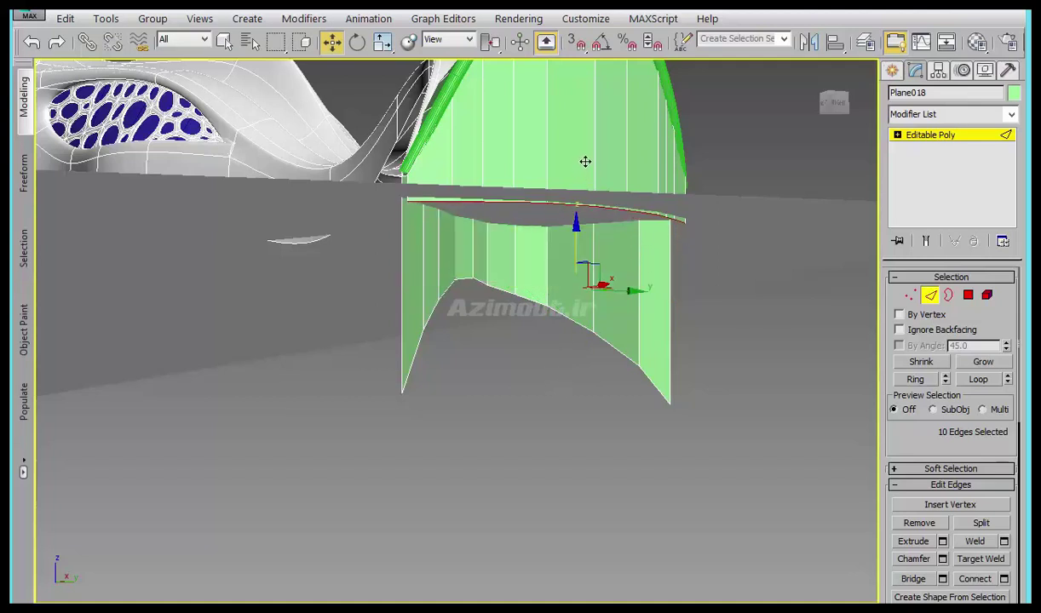
- Flatten the new bottom loop into a straight edge and raise it to just below the arch
left_click(652, 385)
left_click(976, 379)
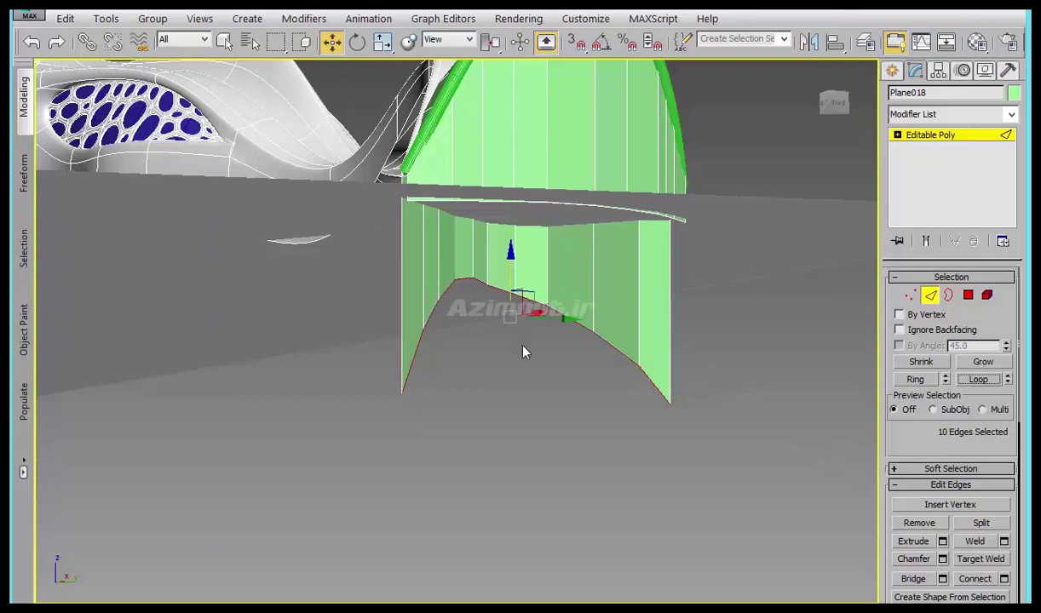
key("r")
left_click_drag(510, 340, 665, 136)
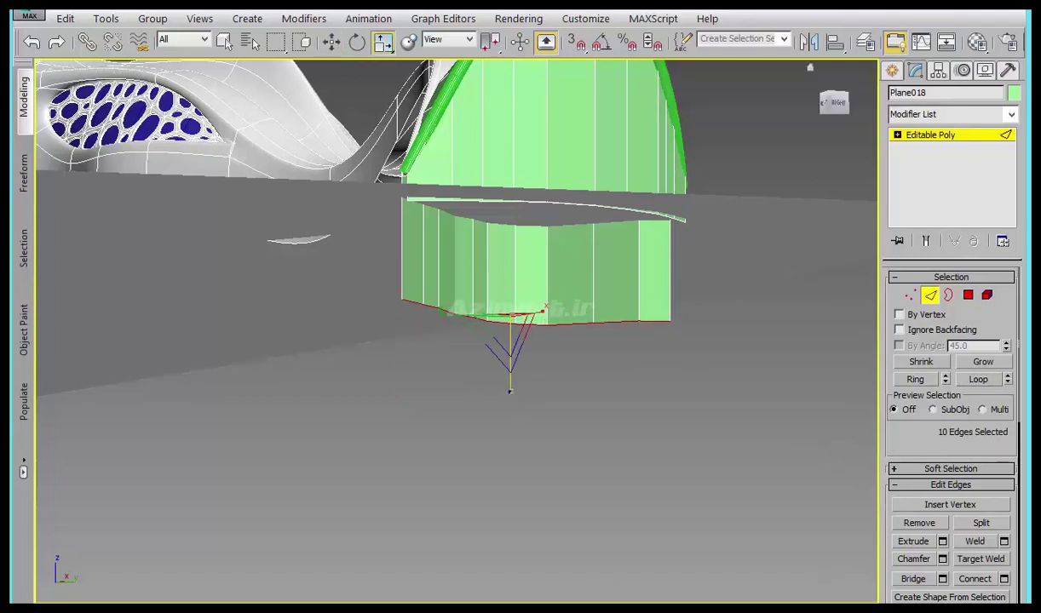
key("w")
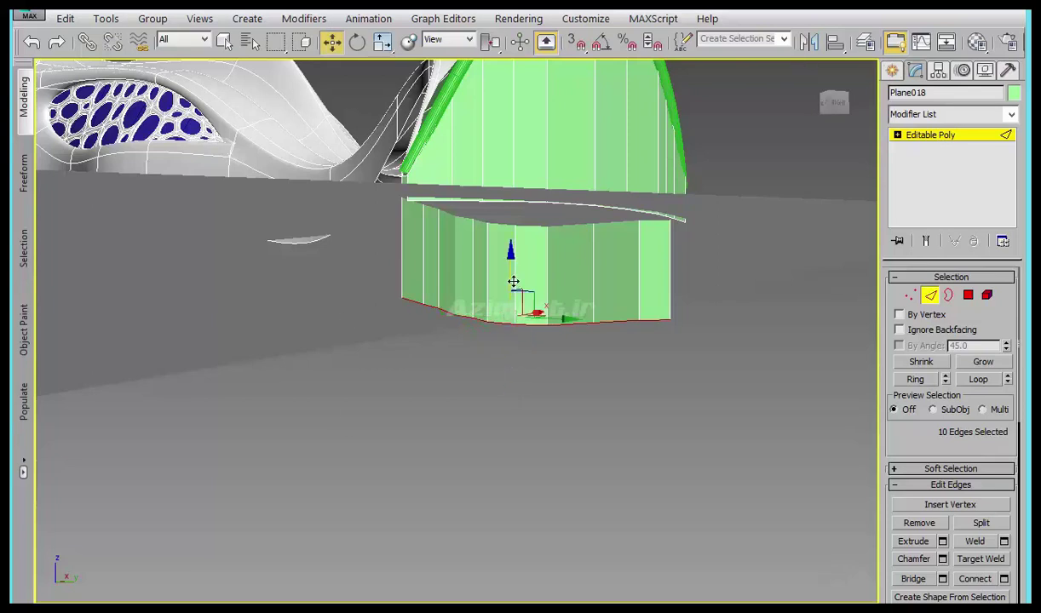
left_click_drag(515, 287, 517, 188)
mouse_move(517, 188)
middle_mouse_down("alt")
mouse_move(622, 279)
mouse_move(596, 271)
middle_mouse_up("alt")
middle_click_drag(558, 319, 712, 315, "alt")
- In Vertex mode, select the shell's corner and top vertices and inspect its underside
key("1")
left_click(463, 320)
scroll(464, 320, "up", 5)
mouse_move(515, 367)
middle_mouse_down("alt")
mouse_move(464, 357)
mouse_move(503, 365)
mouse_move(490, 353)
middle_mouse_up("alt")
scroll(511, 425, "down", 3)
scroll(512, 382, "up", 3)
left_click_drag(489, 375, 522, 429)
mouse_move(521, 429)
middle_mouse_down("alt")
mouse_move(497, 236)
mouse_move(511, 255)
middle_mouse_up("alt")
left_click(495, 224)
scroll(522, 331, "down", 2)
middle_click_drag(523, 330, 495, 223, "alt")
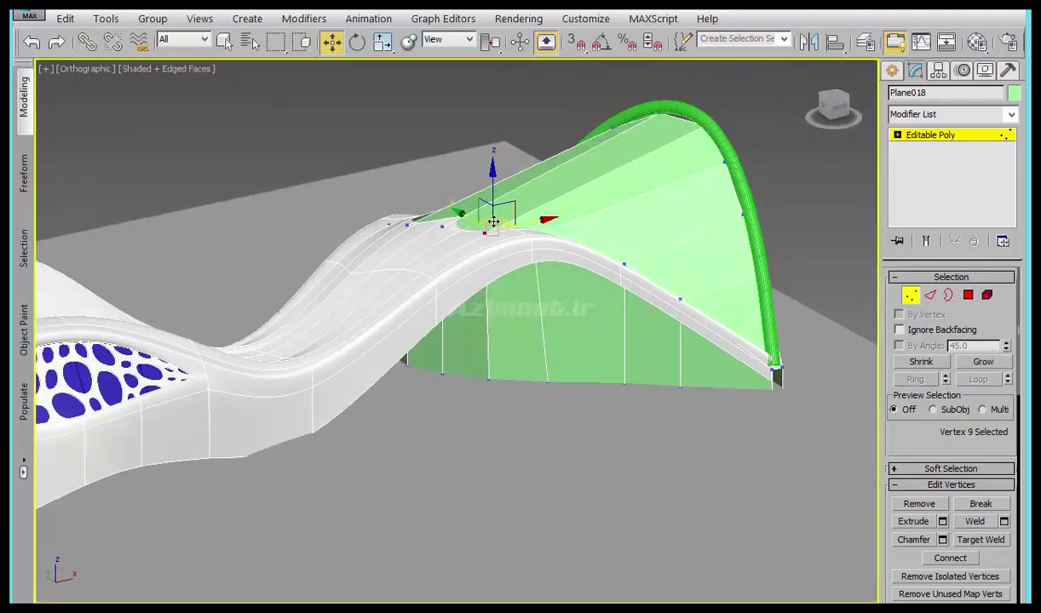
mouse_move(534, 290)
middle_mouse_down("alt")
mouse_move(516, 348)
mouse_move(494, 225)
middle_mouse_up("alt")
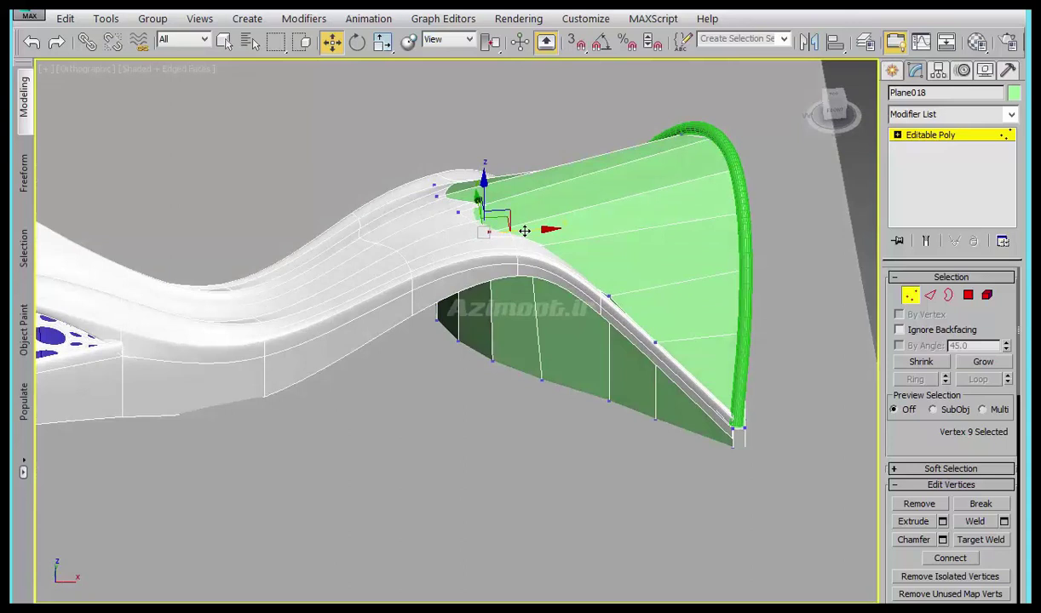
left_click(25, 96)
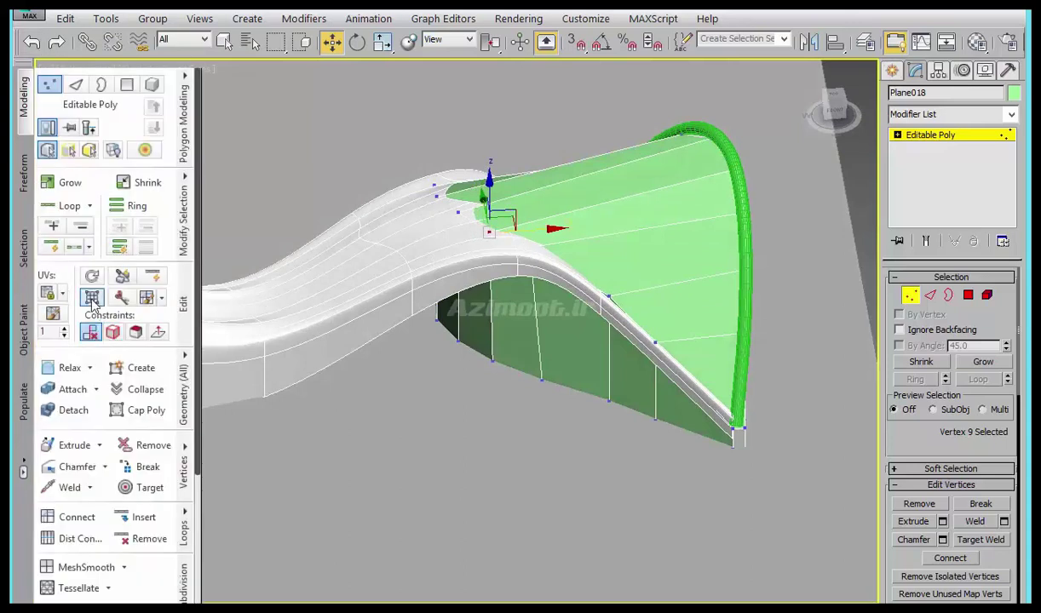
left_click(92, 297)
mouse_move(472, 341)
middle_mouse_down("alt")
mouse_move(534, 367)
mouse_move(472, 379)
mouse_move(427, 366)
mouse_move(483, 339)
mouse_move(524, 419)
middle_mouse_up("alt")
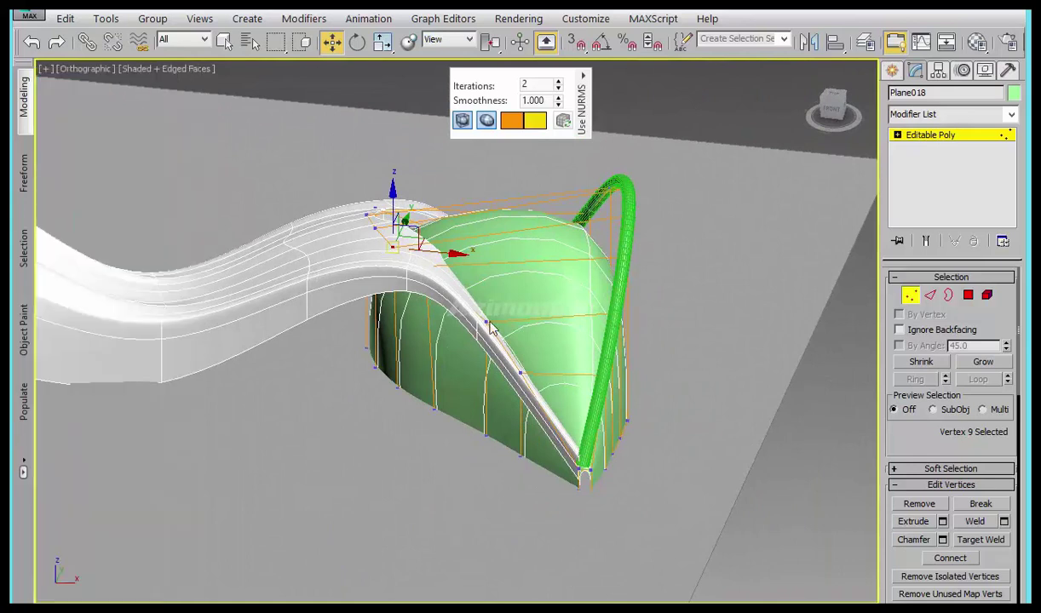
left_click(929, 298)
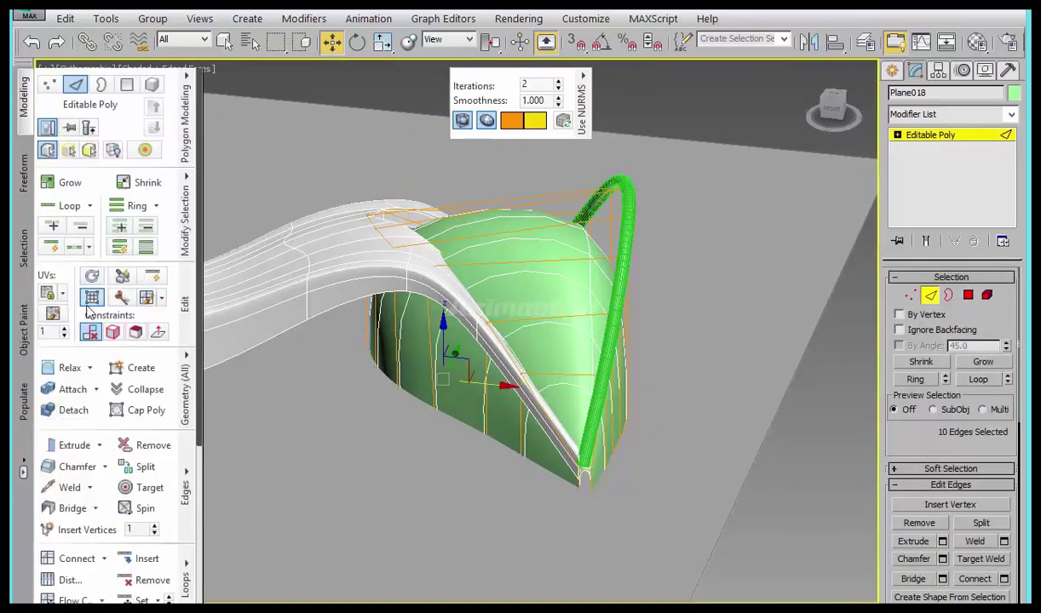
left_click(92, 297)
middle_click_drag(448, 383, 591, 475, "alt")
scroll(590, 474, "up", 2)
- Connect the side-wall edge ring of the green shell with one new edge loop
left_click(601, 448)
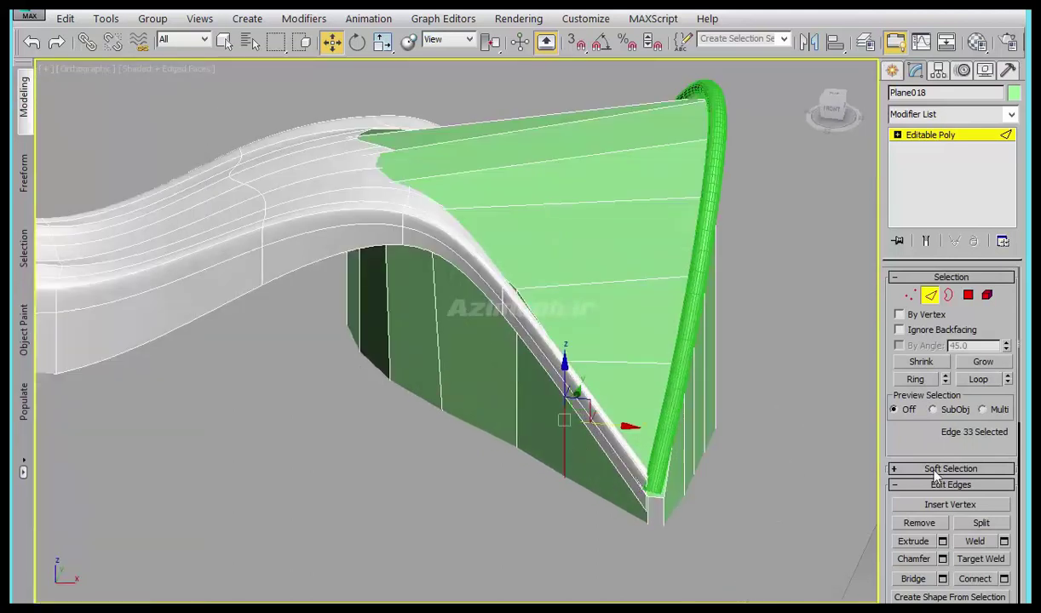
left_click(915, 380)
right_click(363, 325)
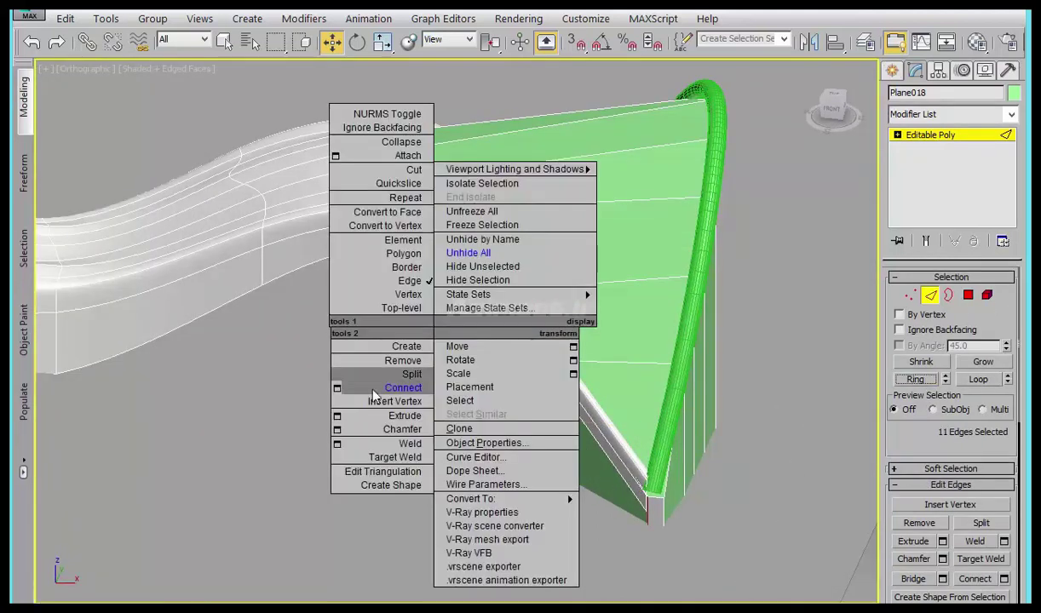
left_click(341, 388)
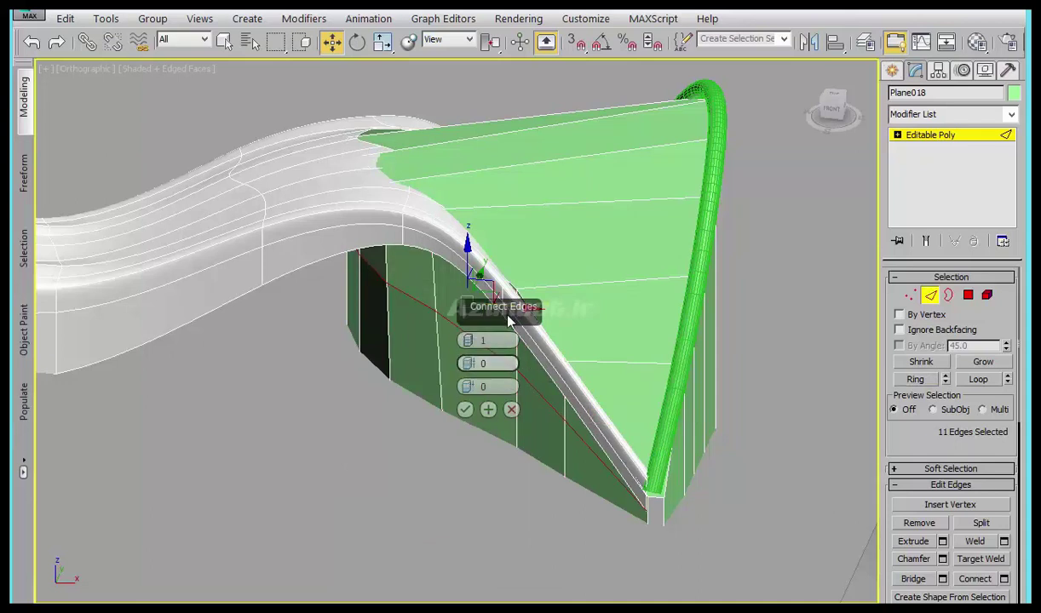
left_click(464, 410)
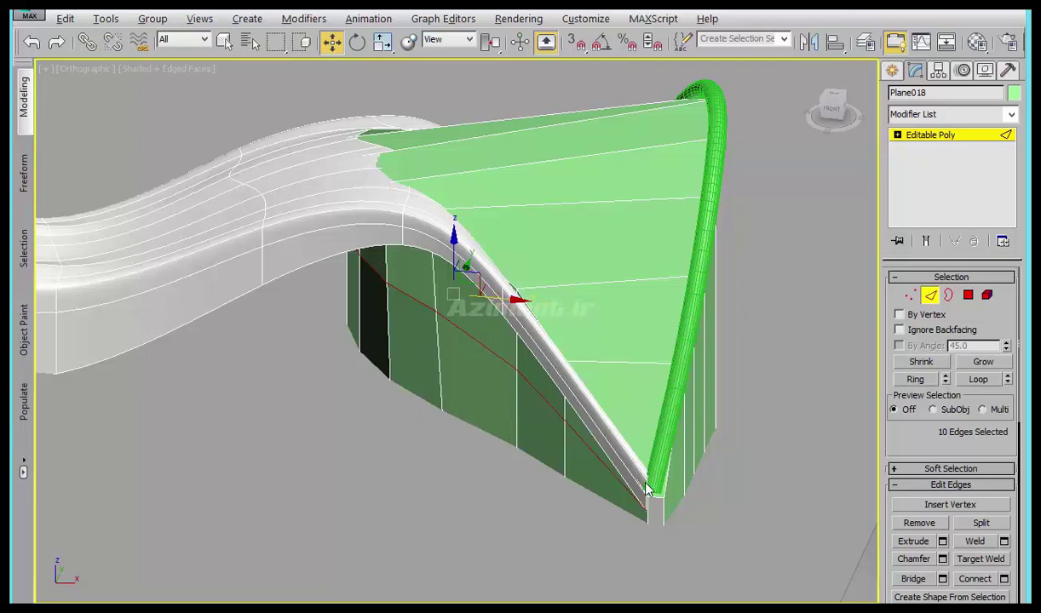
- Isolate the shell and connect its top edge ring with two pinched-apart loops
key("alt+q")
left_click(606, 516)
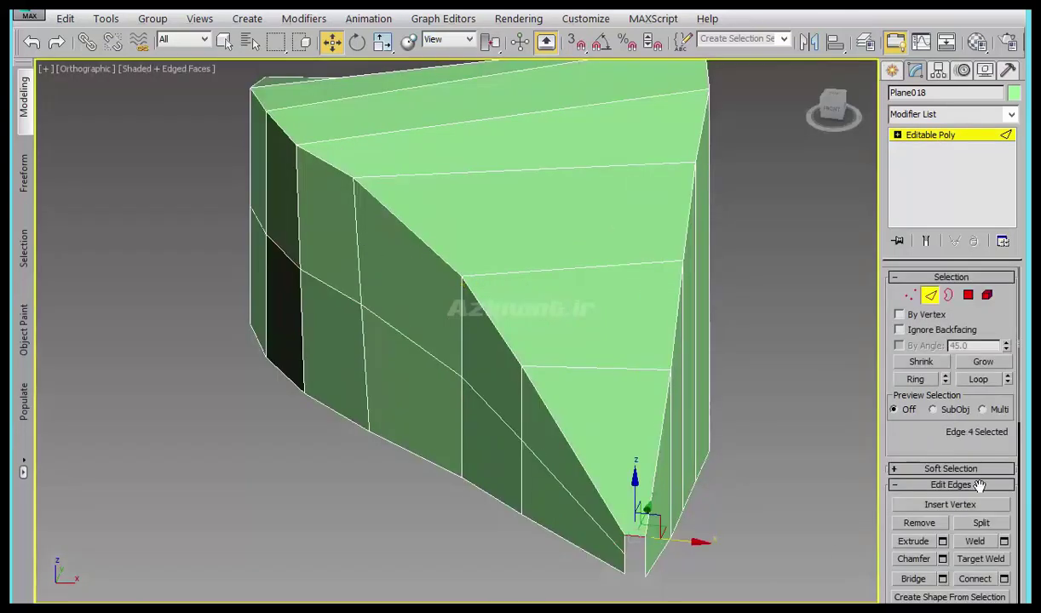
left_click(915, 379)
right_click(635, 344)
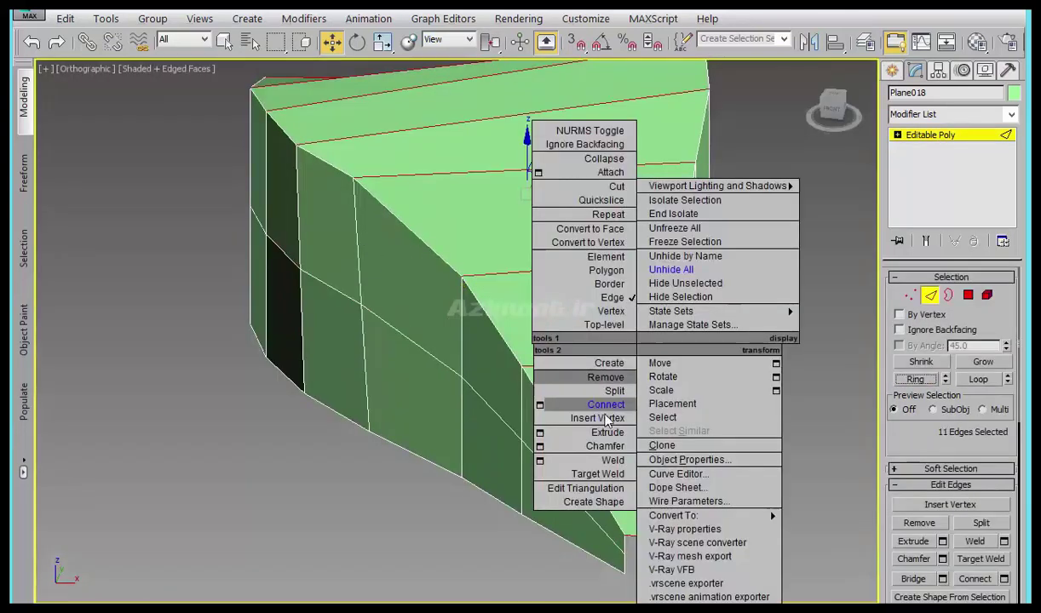
left_click(541, 404)
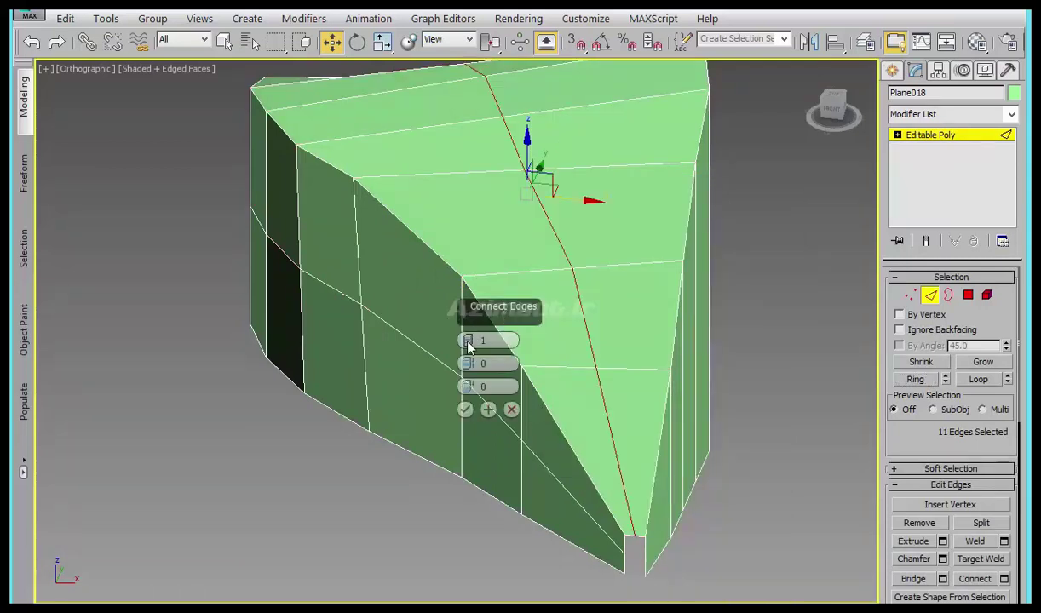
left_click_drag(470, 355, 534, 209)
left_click(464, 409)
- Connect the vertical side edges with one loop, zero pinch, slid along the ring
middle_click_drag(585, 486, 464, 581, "alt")
left_click(484, 576)
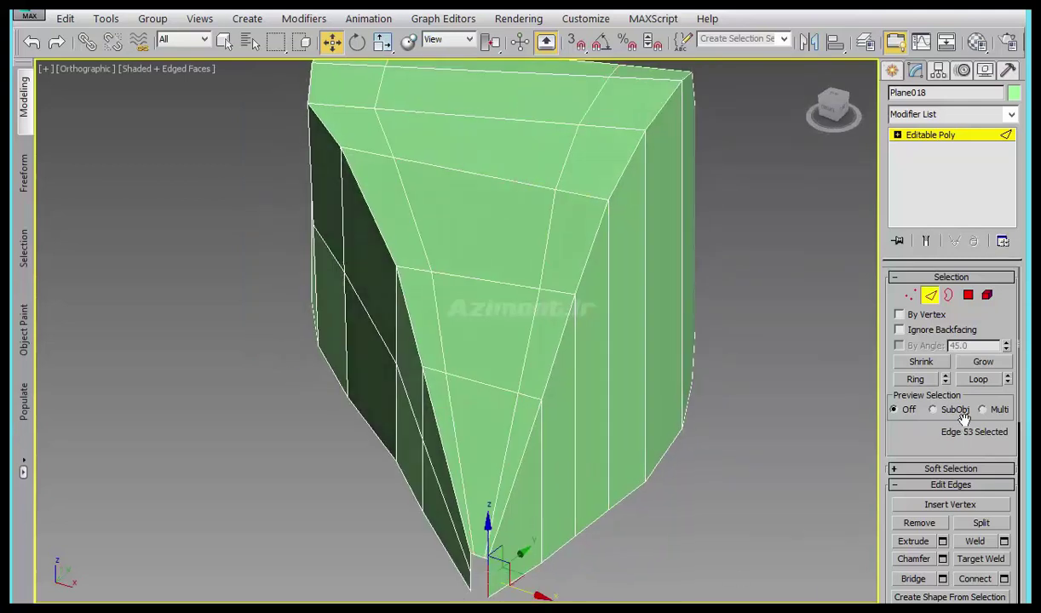
left_click(913, 380)
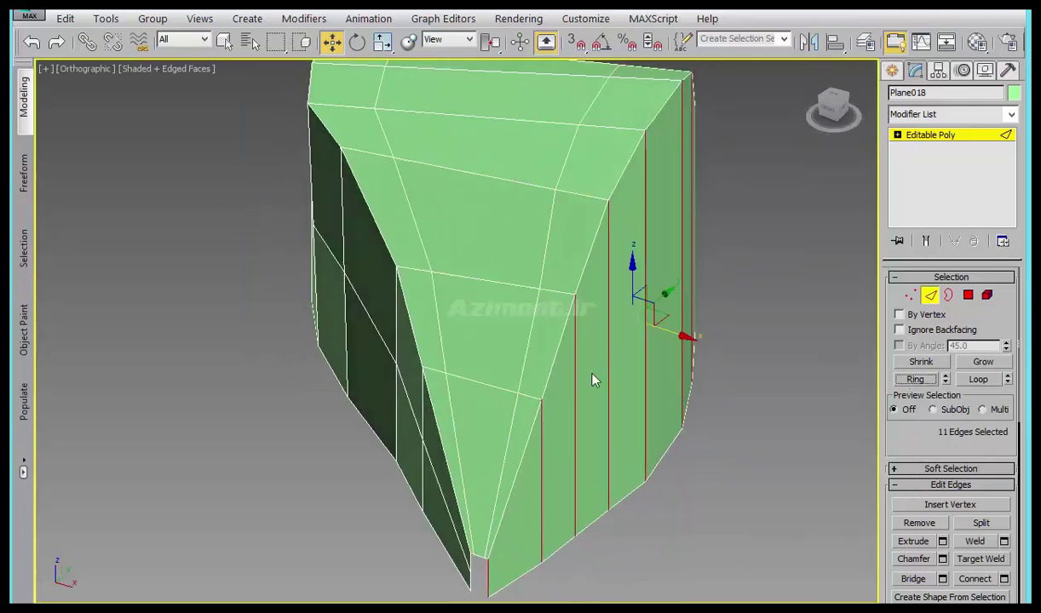
right_click(579, 366)
left_click(492, 423)
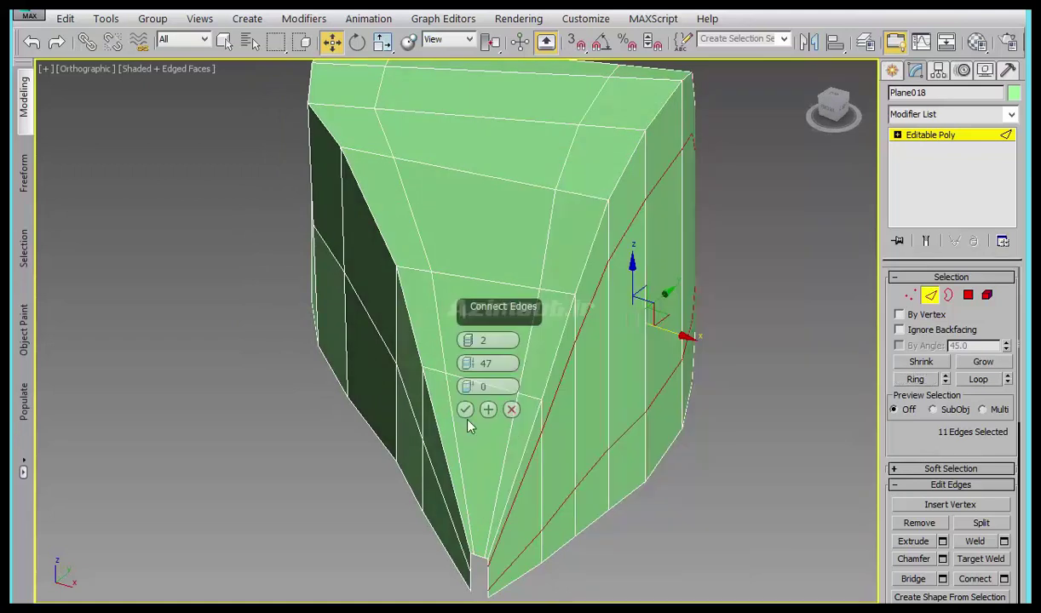
left_click_drag(467, 339, 466, 346)
right_click(467, 363)
mouse_move(467, 387)
left_mouse_down()
mouse_move(510, 494)
mouse_move(482, 481)
left_mouse_up()
- Turn on Use NURMS with 2 iterations on Plane018 and orbit around the result
left_click(465, 410)
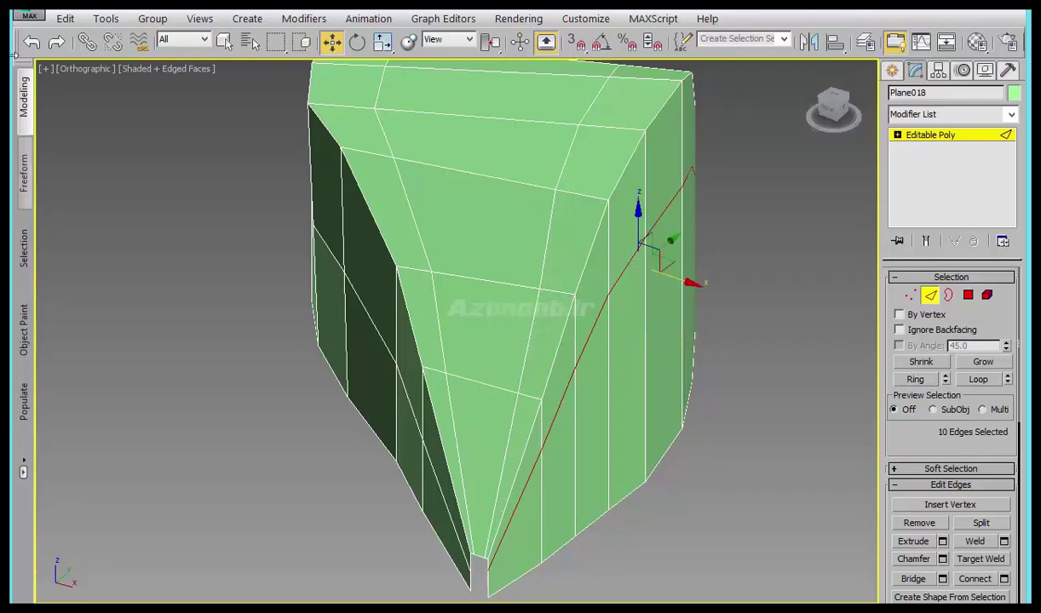
left_click(23, 100)
left_click(92, 297)
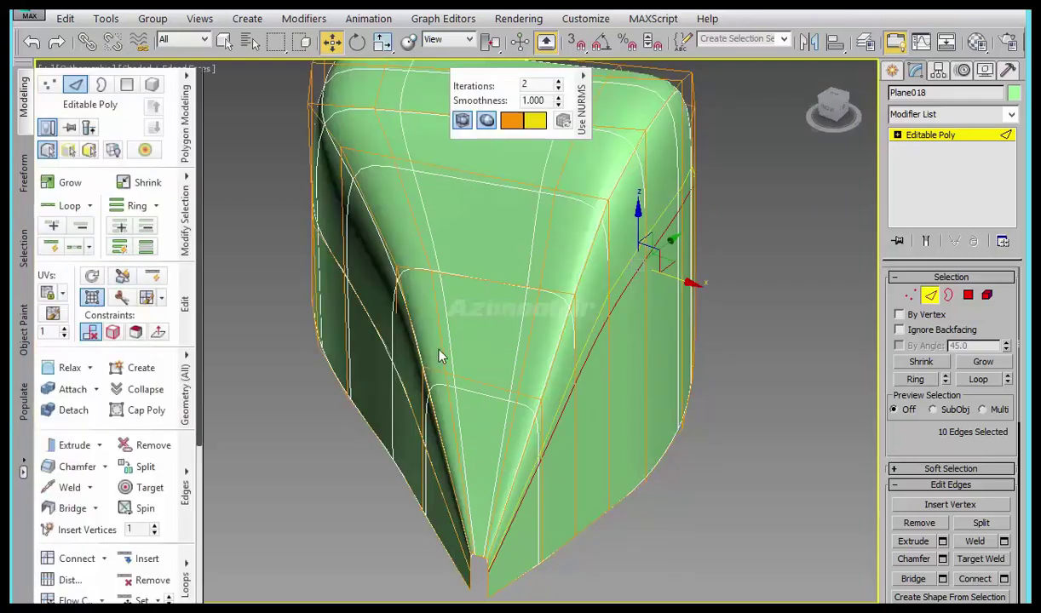
scroll(454, 371, "down", 5)
middle_click_drag(454, 371, 543, 406, "alt")
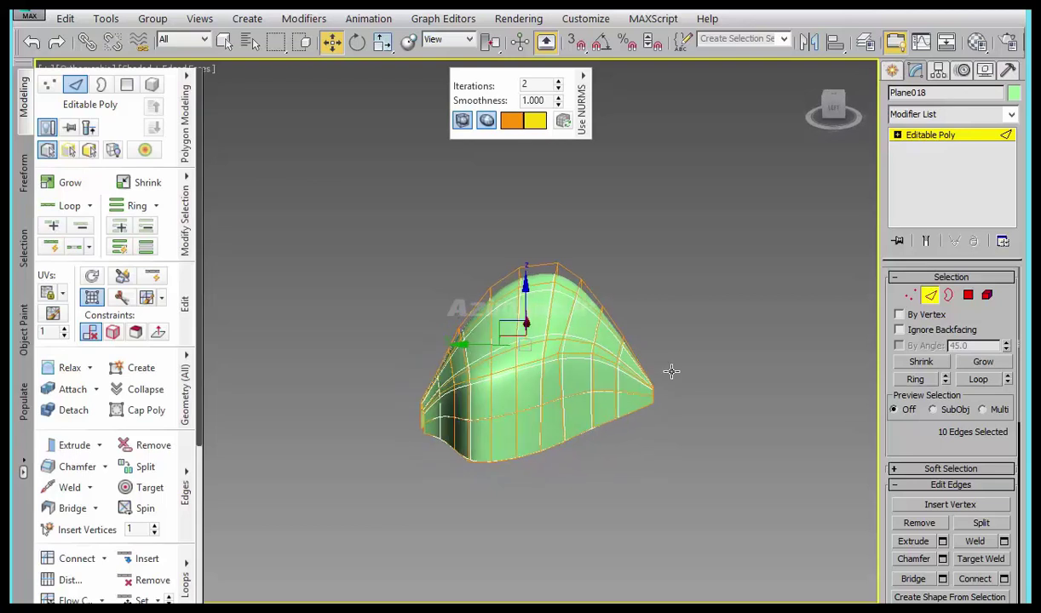
scroll(523, 395, "up", 3)
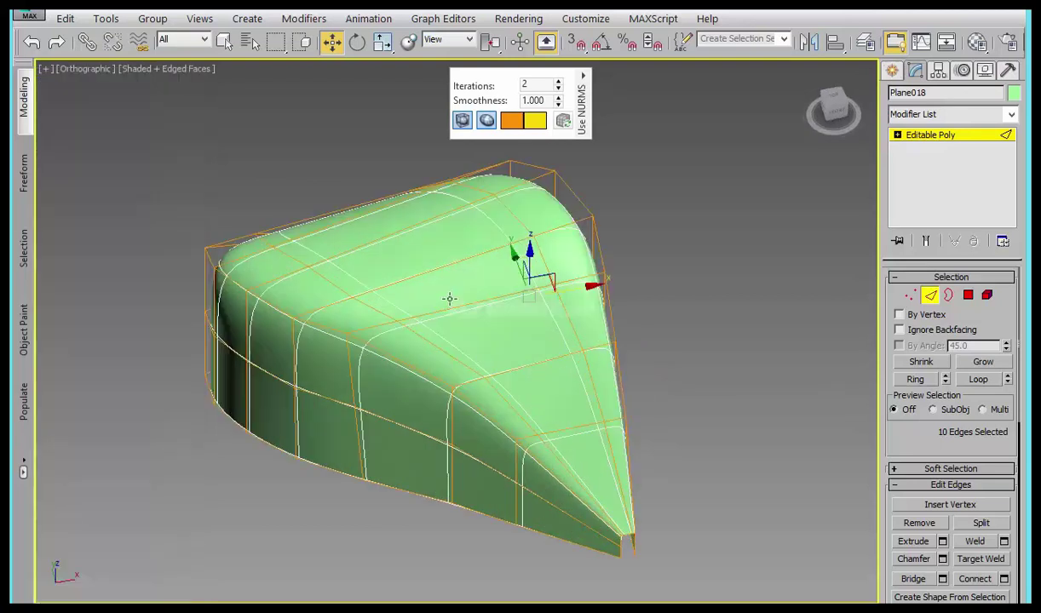
- Reselect Plane018 and enter Edge sub-object mode
left_click(895, 72)
left_click(681, 358)
mouse_move(667, 381)
middle_mouse_down("alt")
mouse_move(725, 423)
mouse_move(659, 414)
middle_mouse_up("alt")
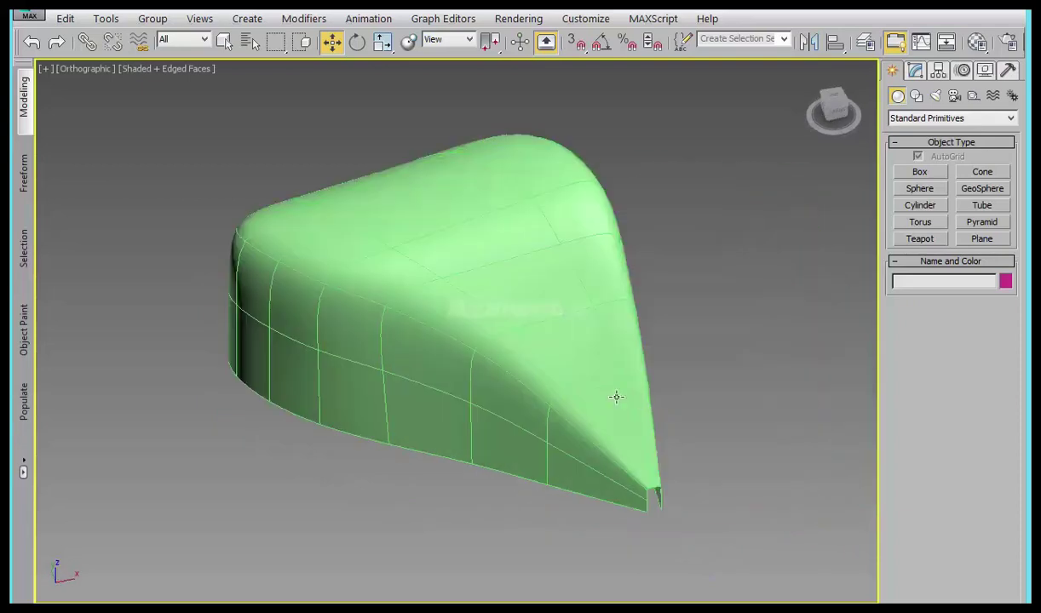
left_click(622, 401)
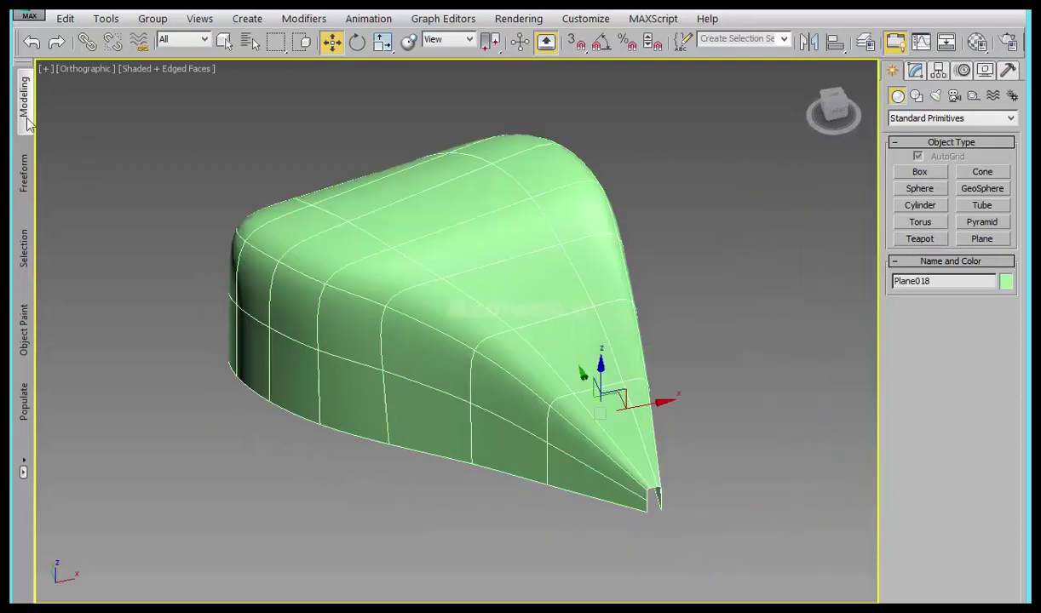
left_click(26, 124)
key("2")
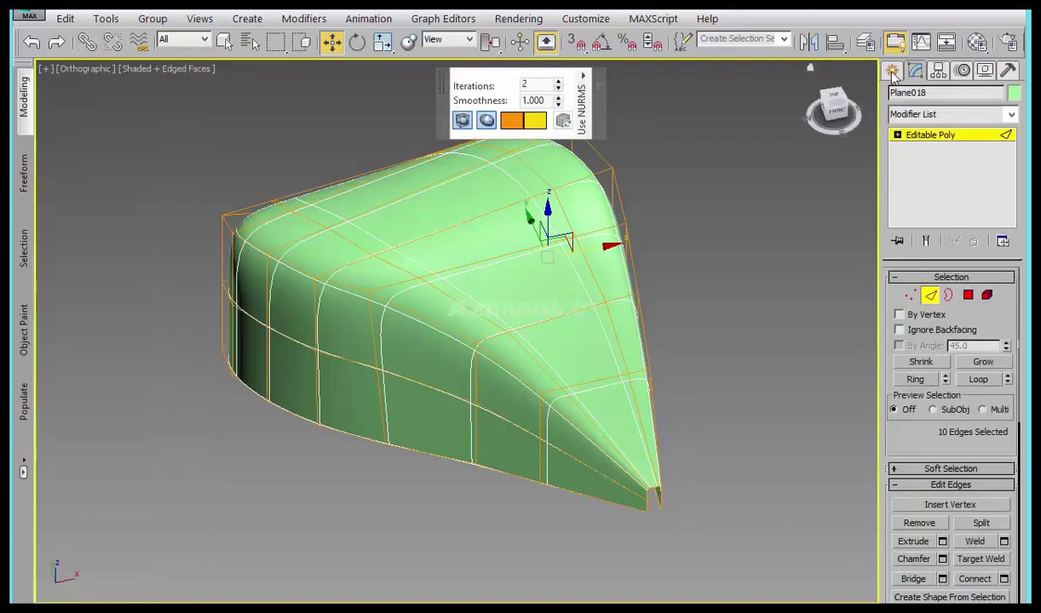
- Convert the smoothed Plane018 to an Editable Poly
key("2")
right_click(478, 291)
mouse_move(510, 459)
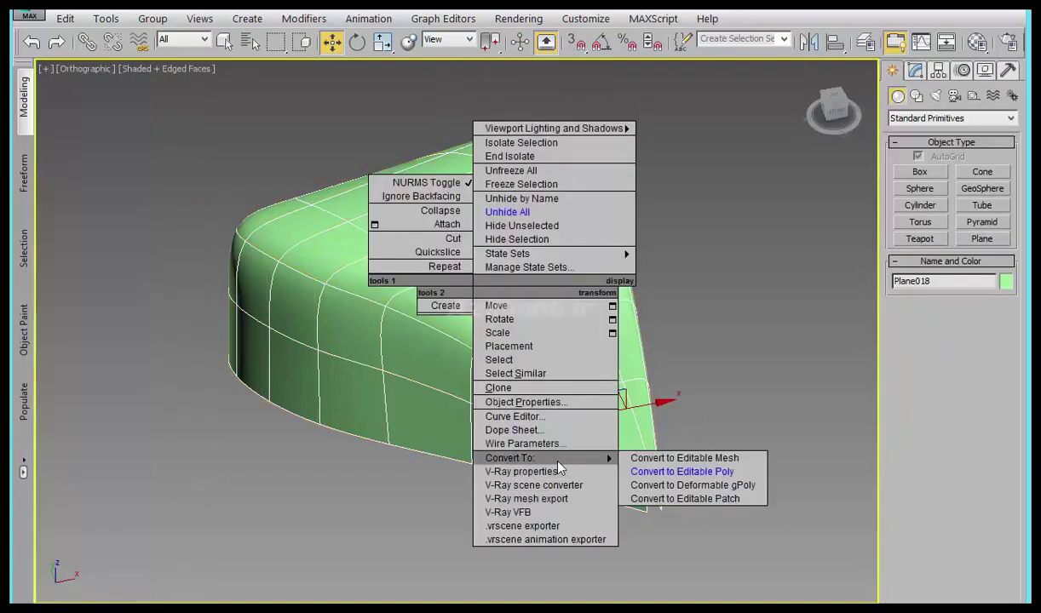
left_click(685, 465)
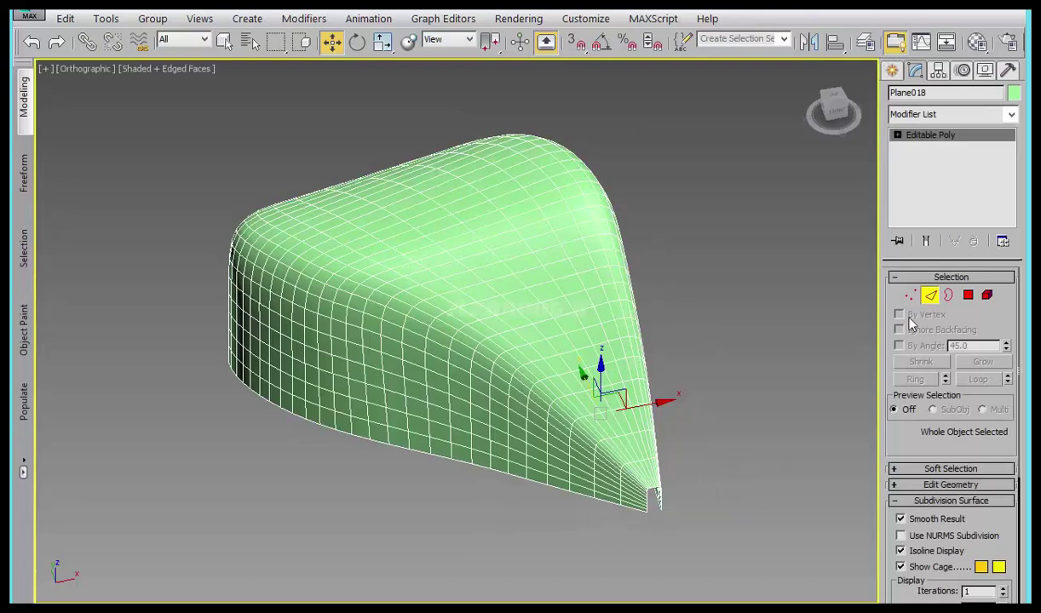
- Select the vertical edge loops with Ring and Loop and create linear Shape001 from them
key("2")
scroll(600, 456, "up", 4)
left_click(606, 517)
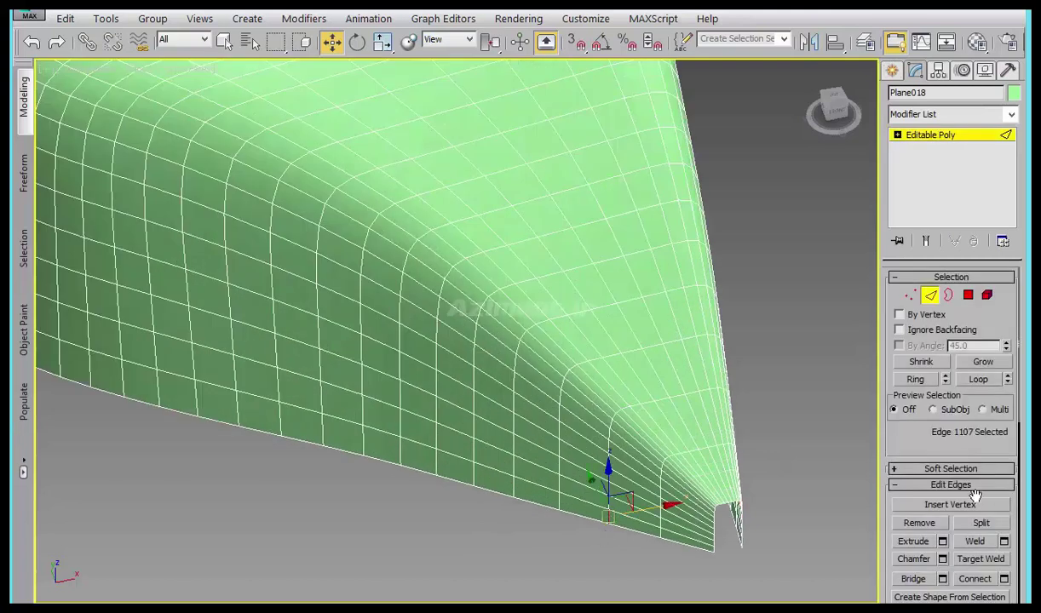
left_click(920, 380)
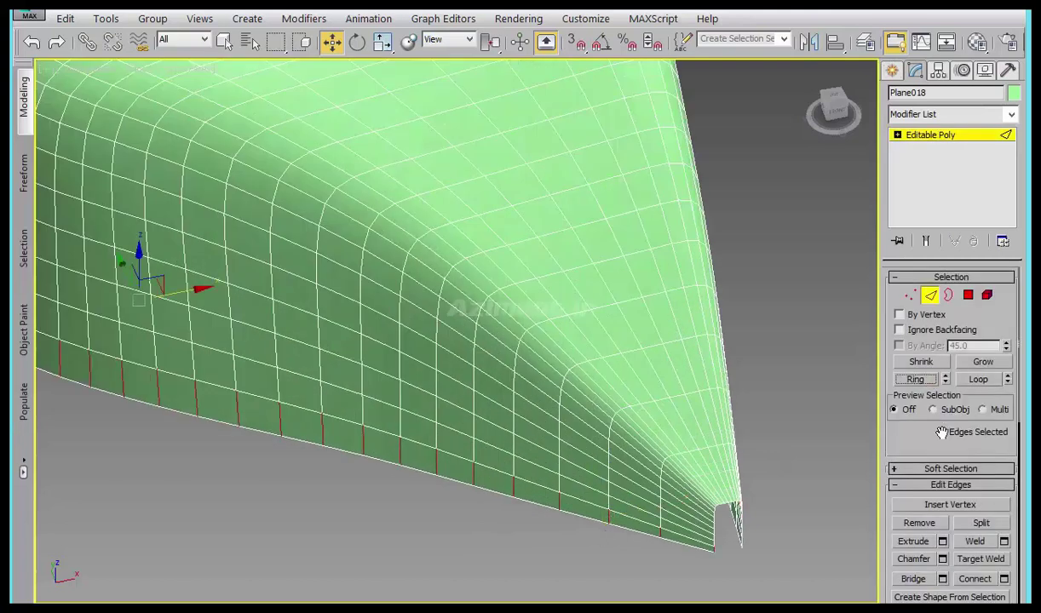
left_click(982, 379)
scroll(1000, 490, "down", 2)
scroll(1000, 434, "down", 3)
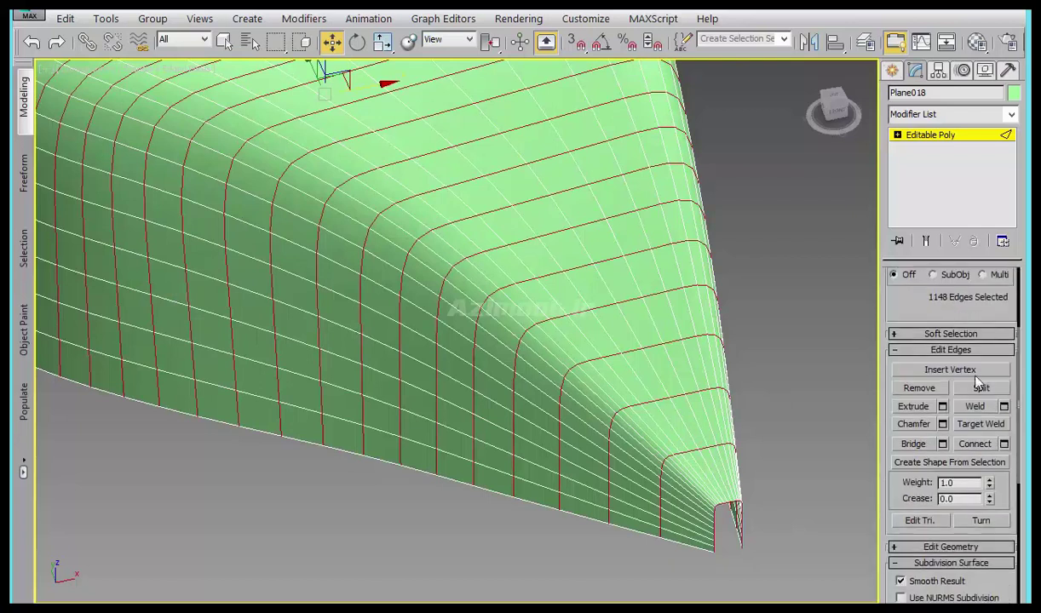
left_click(954, 464)
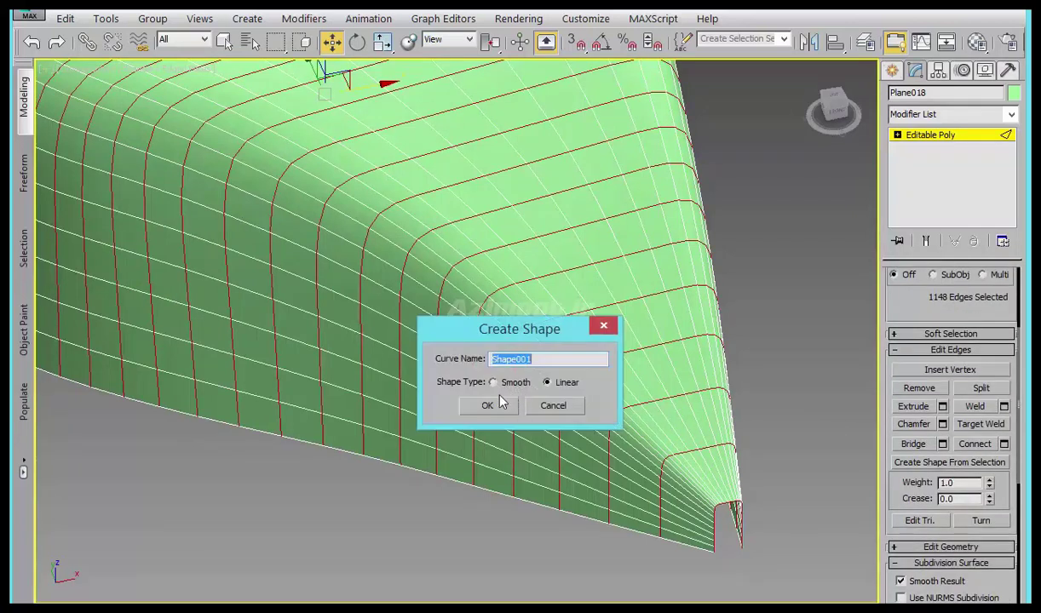
left_click(489, 406)
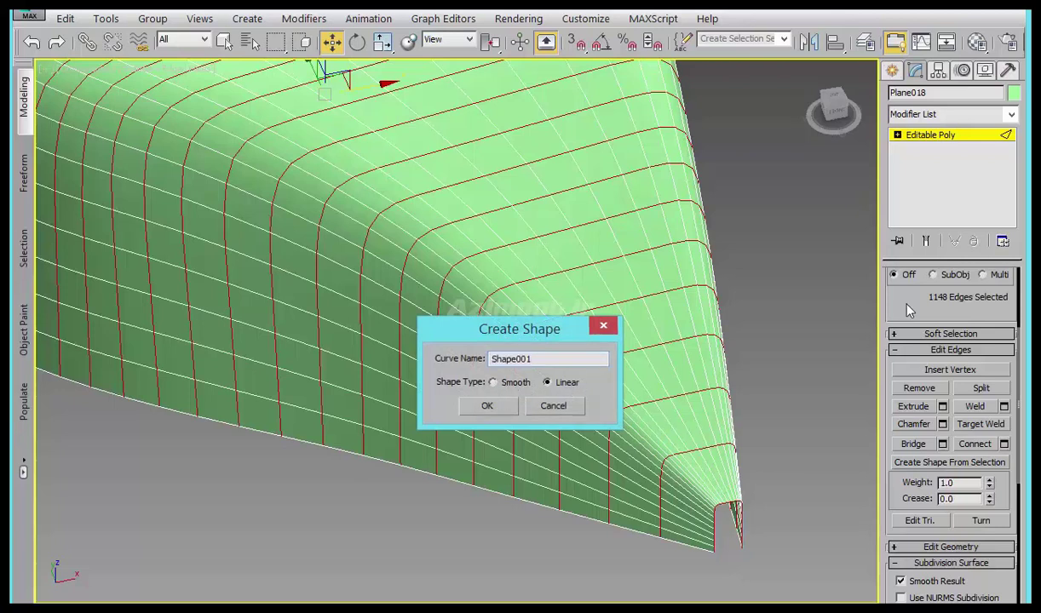
- Lower Shape001's rendering thickness to 0.61
left_click(892, 71)
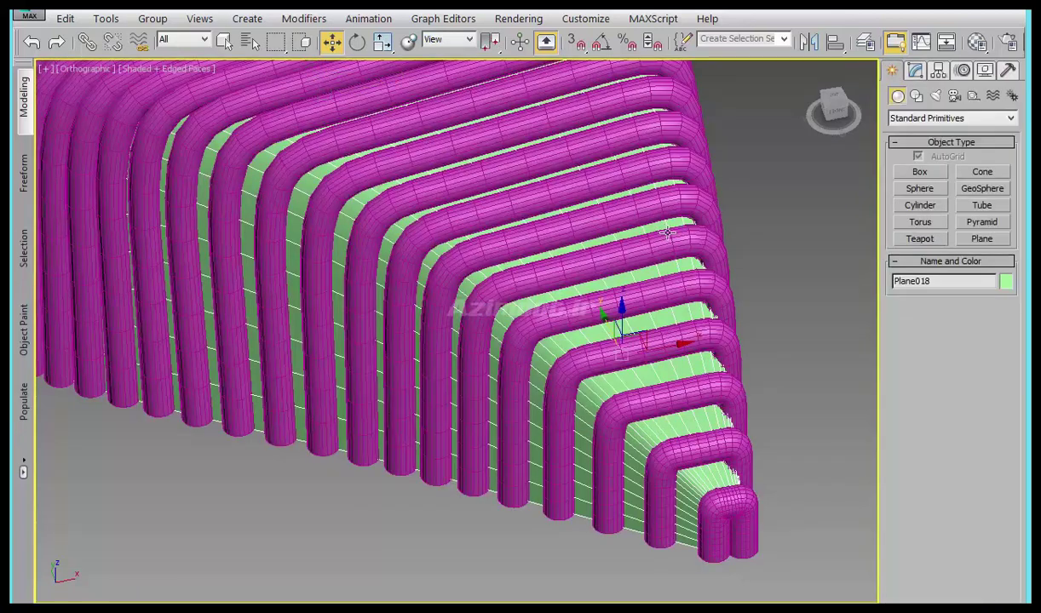
left_click(661, 294)
left_click(915, 71)
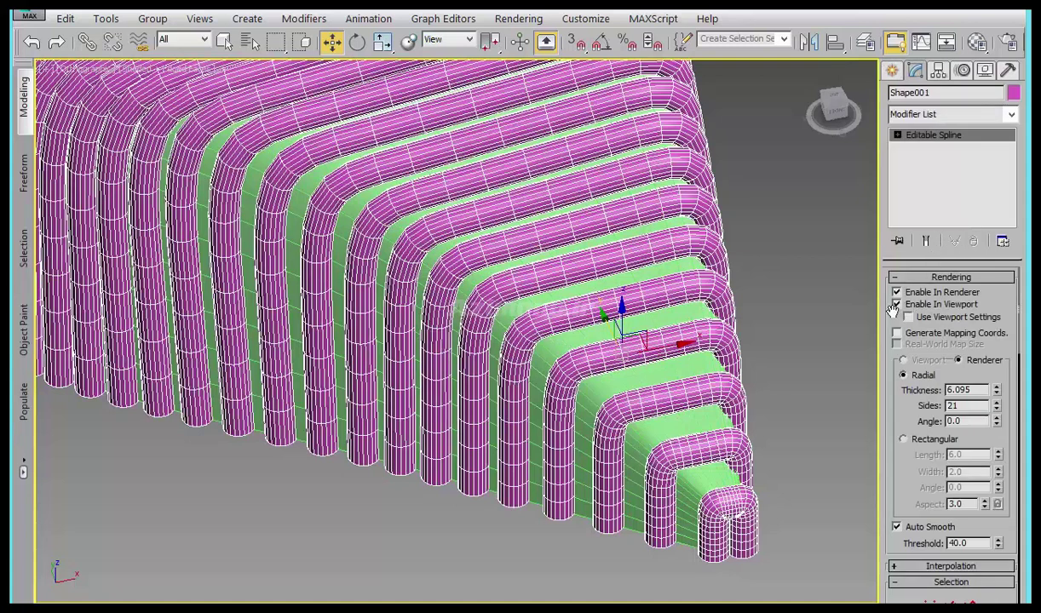
left_click_drag(999, 398, 1003, 466)
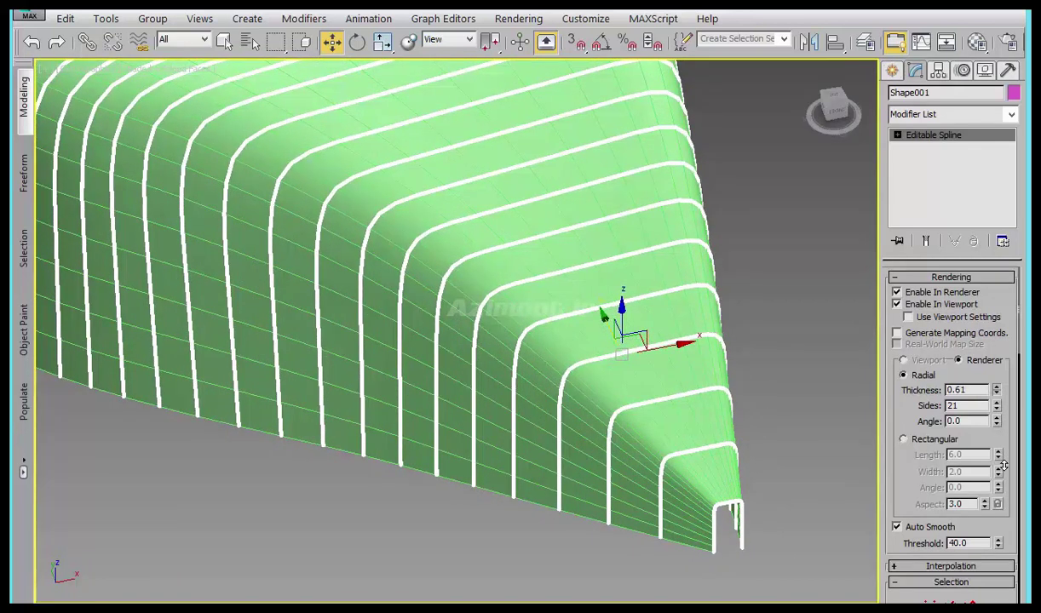
scroll(673, 414, "down", 1)
scroll(648, 418, "down", 3)
- Delete the Shape001 splines and select the Plane018 mesh
scroll(596, 409, "up", 2)
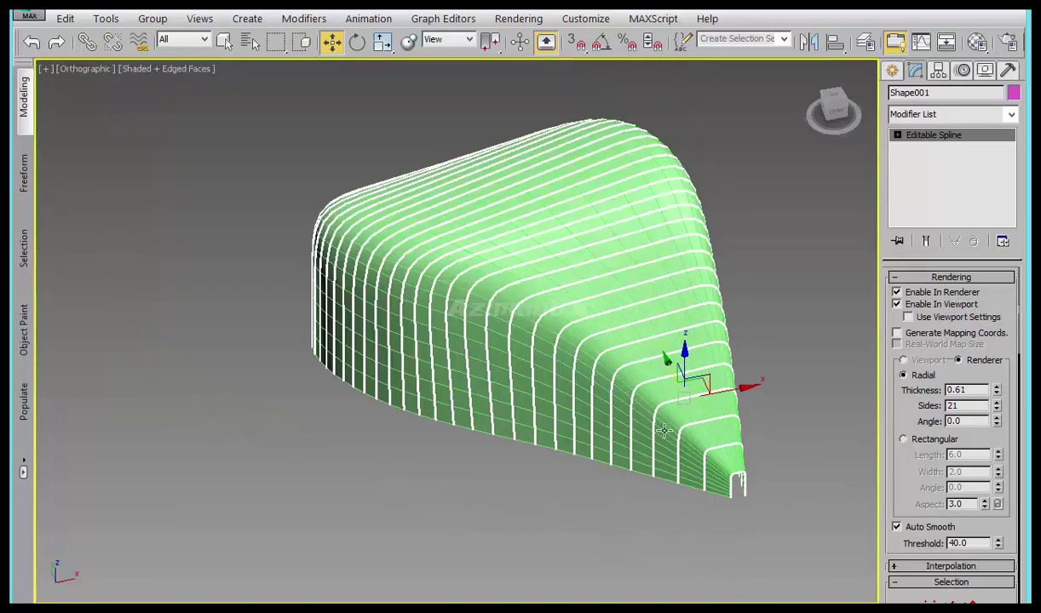
scroll(724, 451, "up", 3)
scroll(746, 478, "up", 2)
scroll(668, 443, "up", 1)
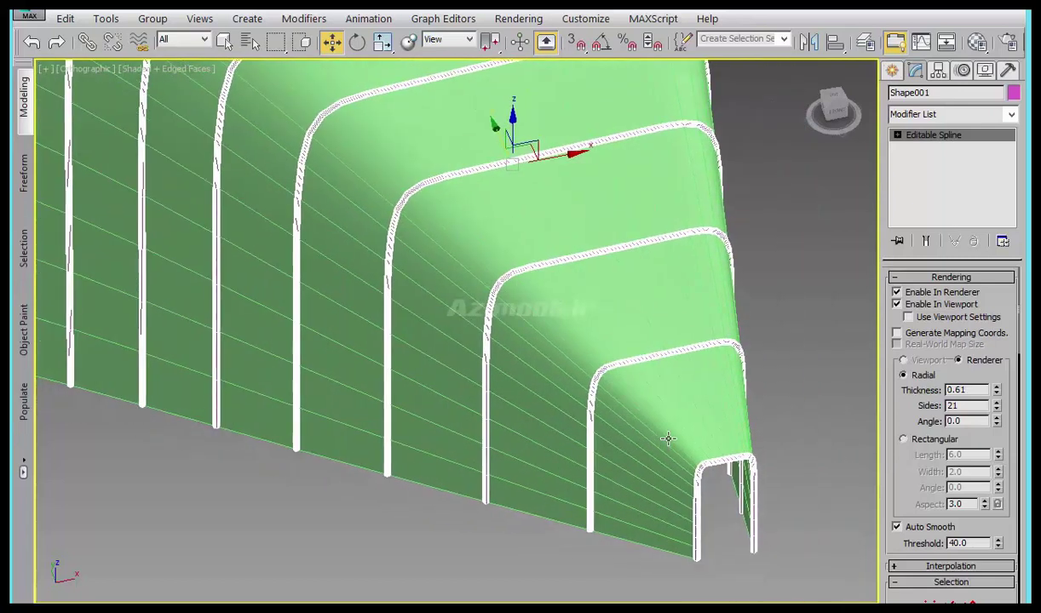
key("Delete")
left_click(682, 375)
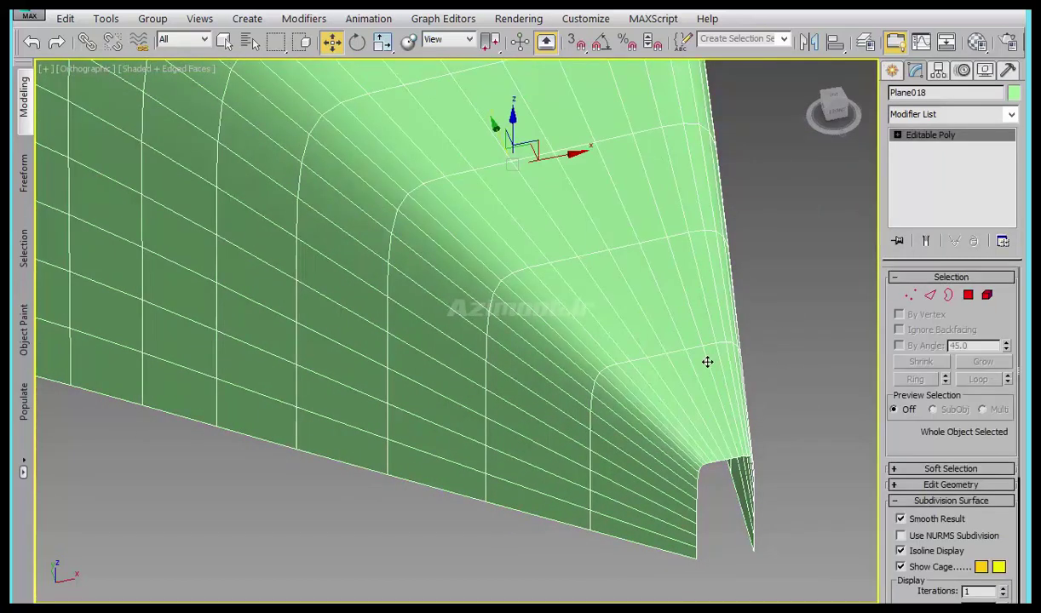
- Enable NURMS smoothing on Plane018 with 4 iterations
key("ctrl+z")
key("ctrl+z")
key("ctrl+y")
key("ctrl+y")
key("ctrl+q")
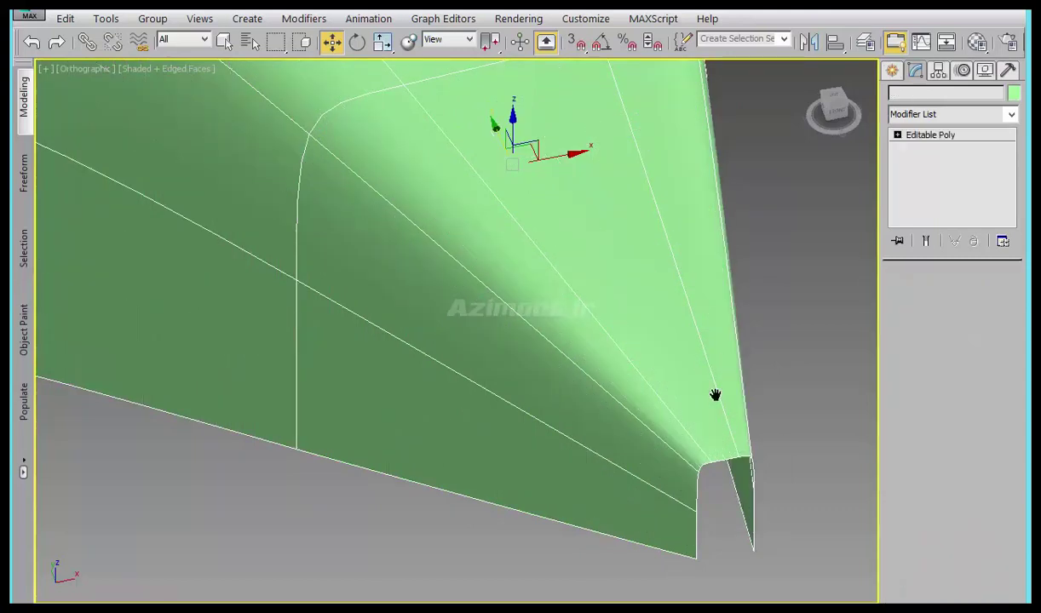
scroll(715, 395, "down", 2)
scroll(693, 434, "down", 1)
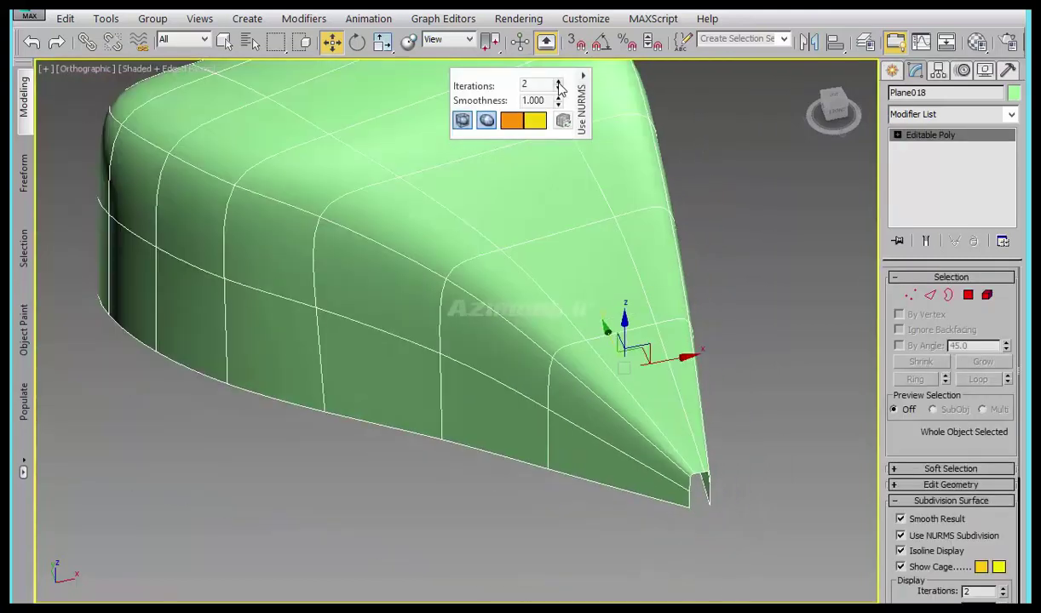
key("Return")
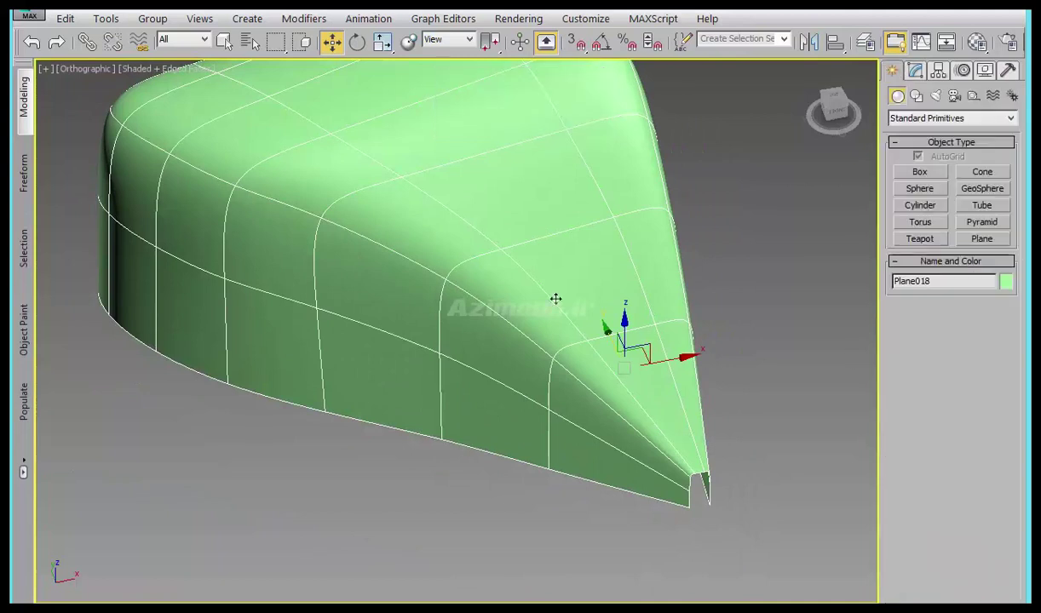
- Convert the smoothed mesh to Editable Poly and add an Edit Poly modifier
right_click(491, 331)
left_click(694, 515)
left_click(916, 72)
left_click(941, 121)
key("e")
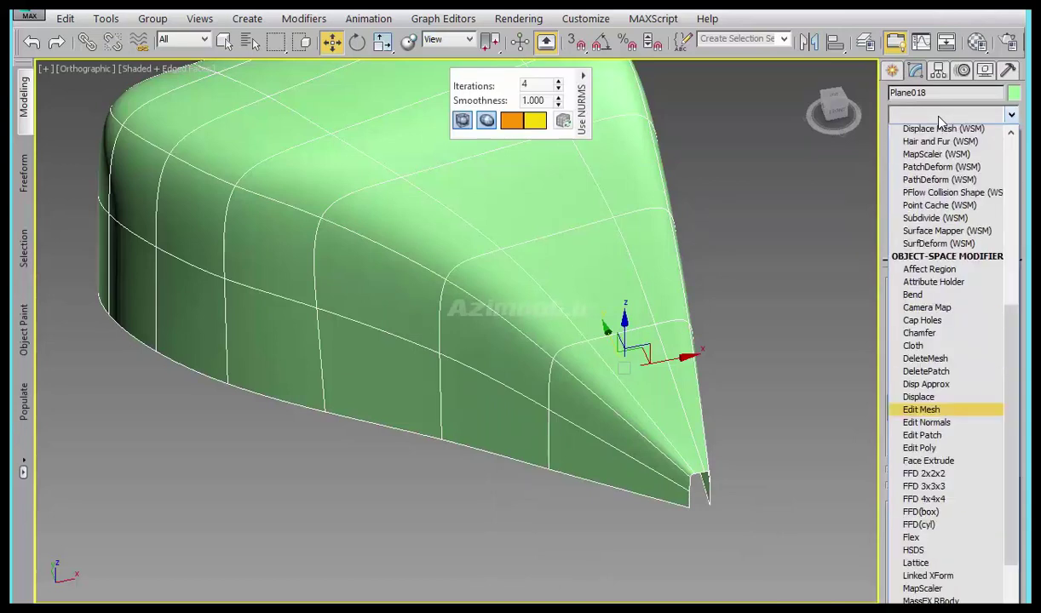
scroll(931, 176, "down", 5)
left_click(920, 170)
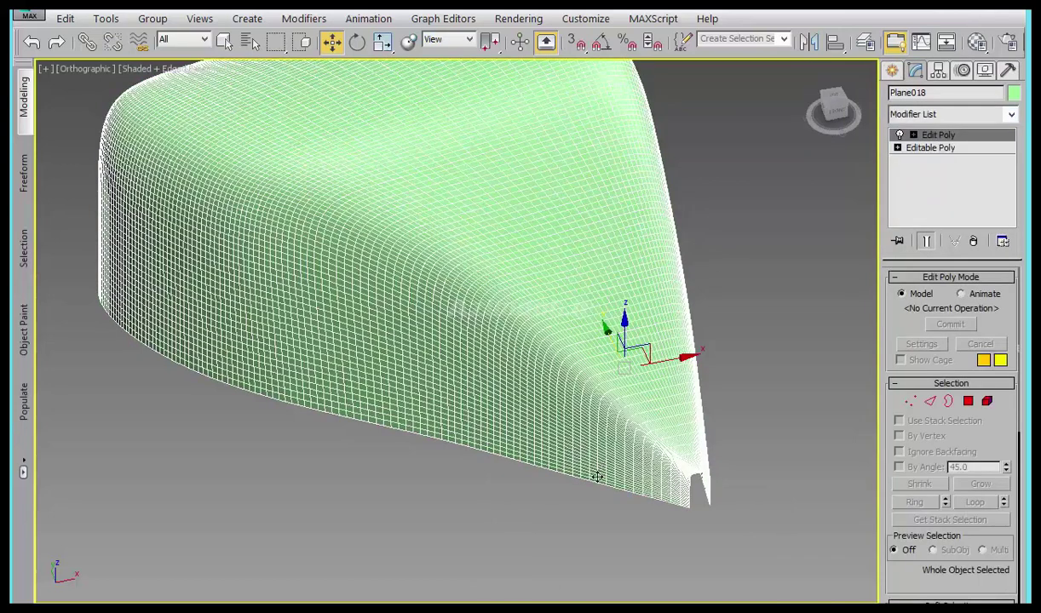
- Select the dense mesh's vertical edge loops using one edge, Ring and Loop
left_click(929, 402)
scroll(664, 494, "up", 2)
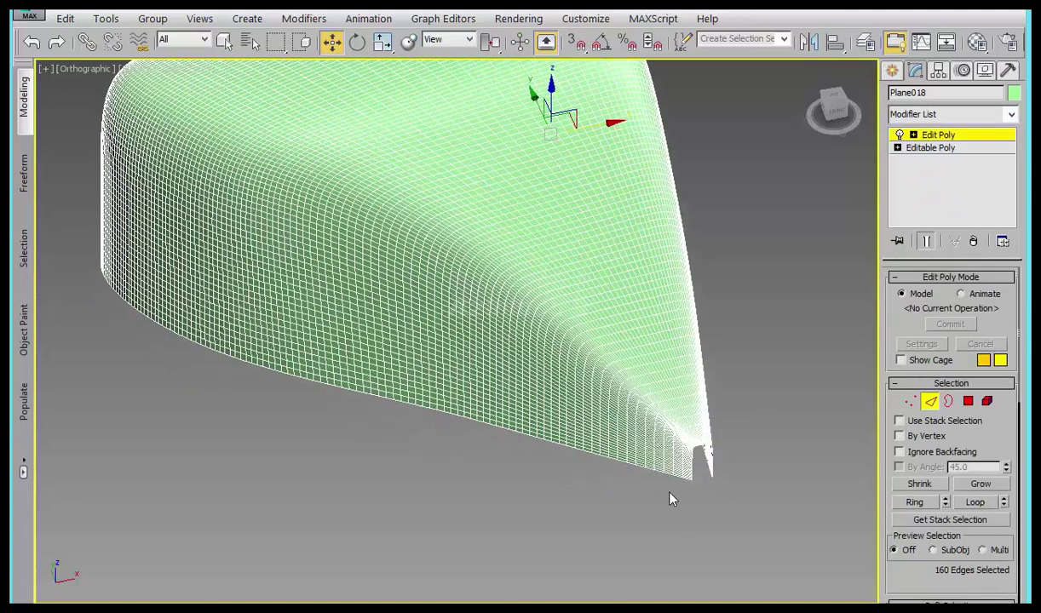
scroll(665, 494, "up", 2)
scroll(648, 487, "up", 2)
scroll(636, 484, "up", 2)
left_click(640, 501)
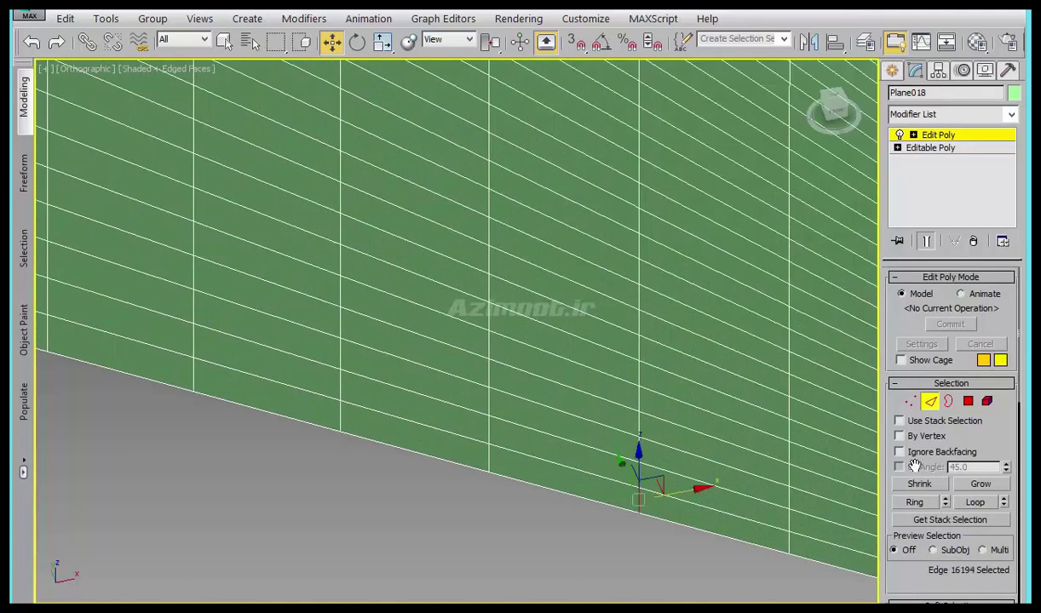
left_click(914, 503)
left_click(975, 503)
scroll(663, 428, "down", 2)
scroll(665, 438, "down", 2)
scroll(697, 500, "up", 2)
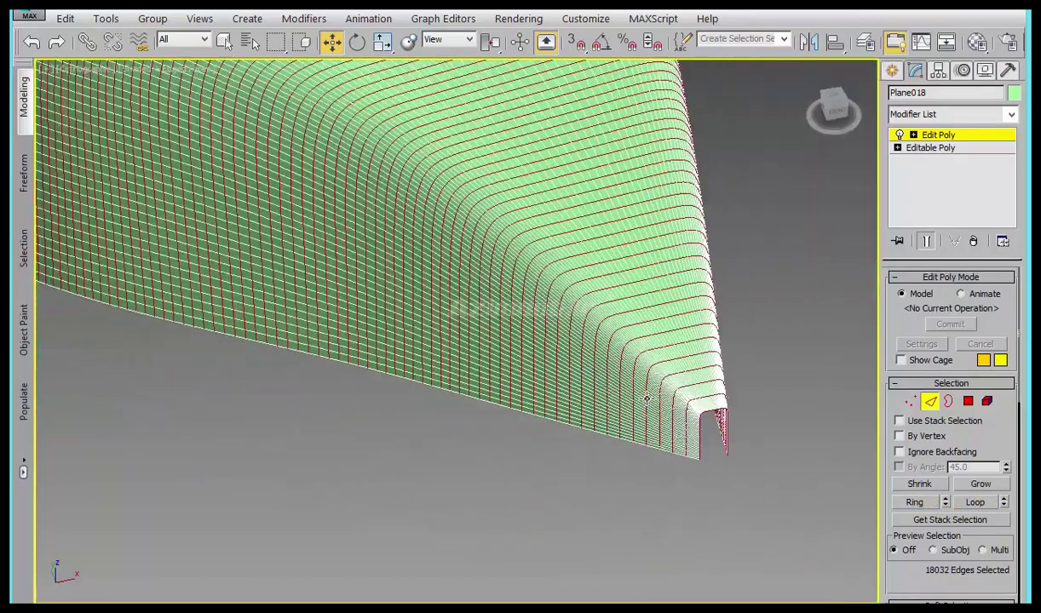
scroll(789, 574, "up", 2)
middle_click_drag(789, 575, 770, 563)
- Create a linear shape named '1' from the selected edge loops
left_click(961, 384)
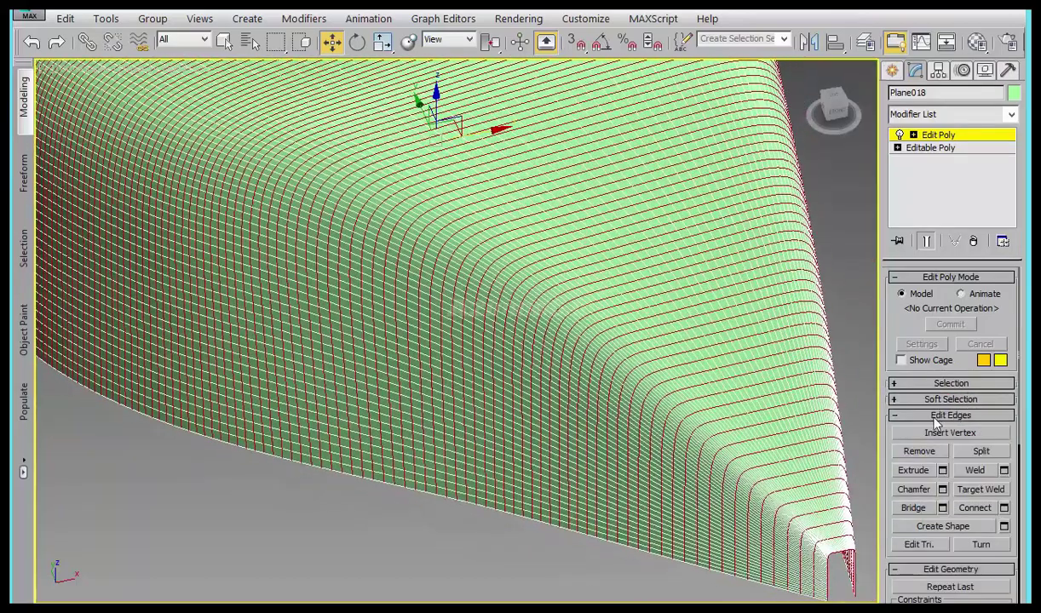
left_click(1003, 526)
double_click(524, 310)
type("s")
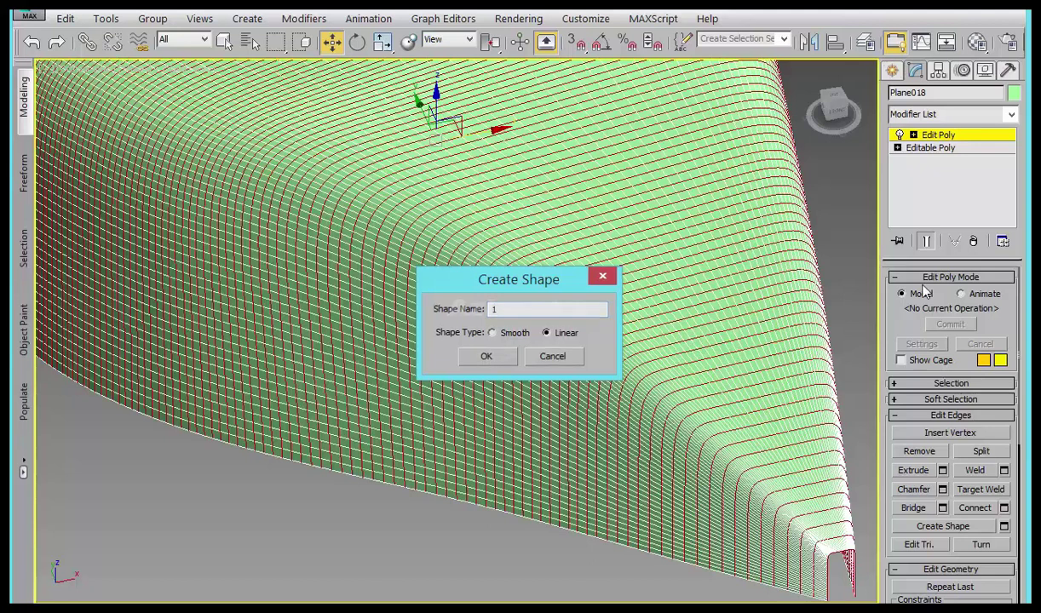
left_click(486, 356)
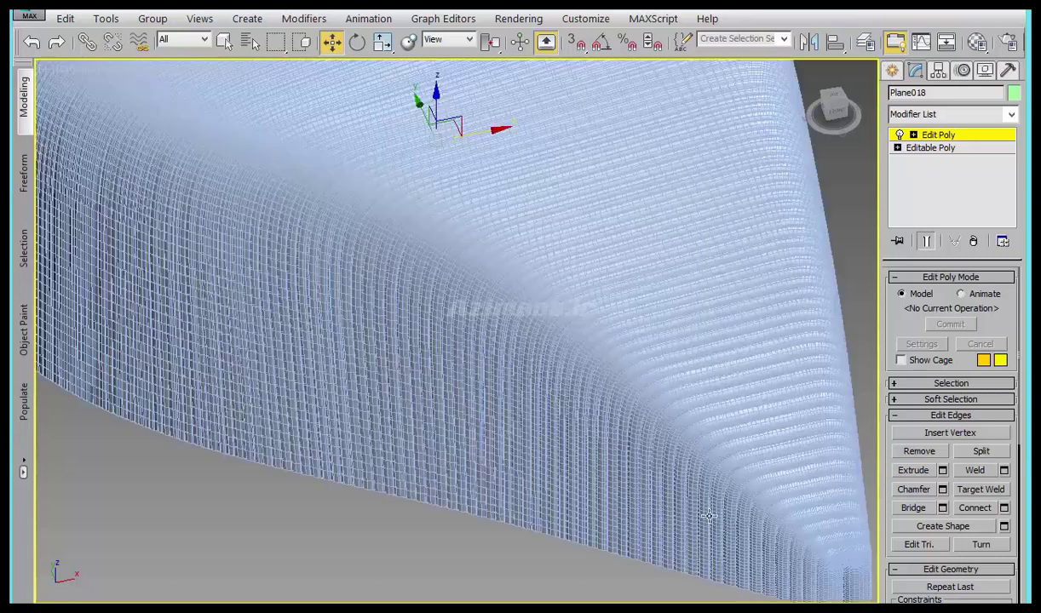
- Set spline 1's rendering thickness to 1.0
mouse_move(690, 477)
middle_mouse_down("alt")
mouse_move(558, 284)
mouse_move(673, 344)
middle_mouse_up("alt")
scroll(673, 344, "up", 3)
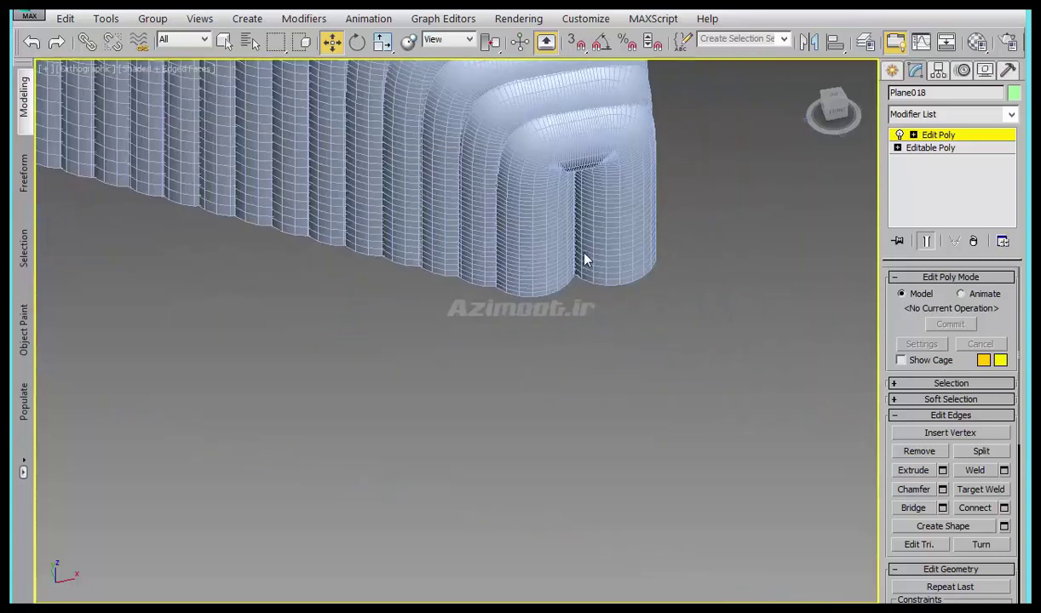
scroll(581, 260, "up", 2)
middle_click_drag(724, 444, 724, 374, "alt")
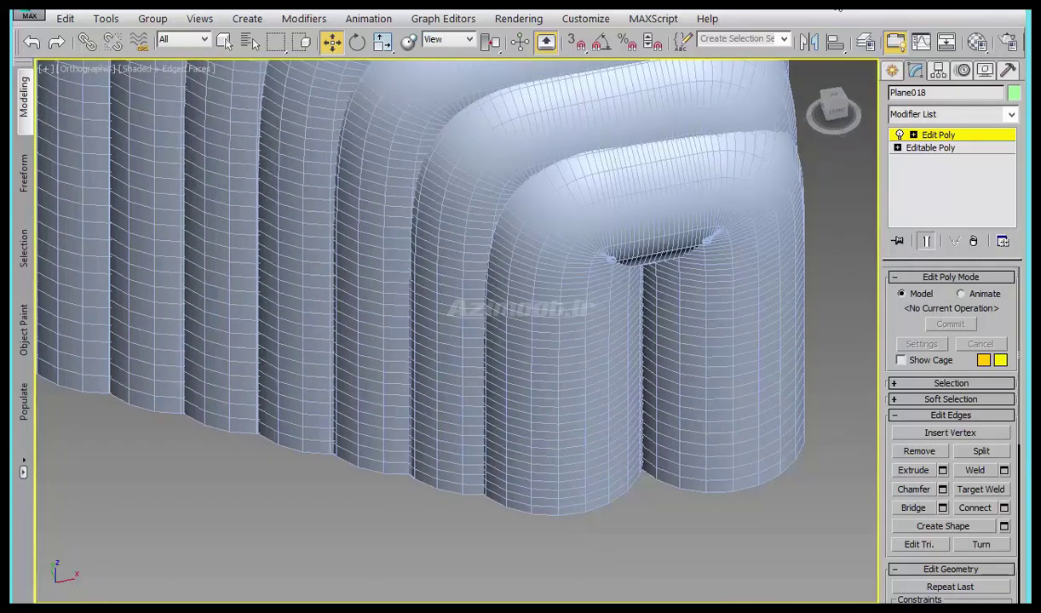
left_click(893, 72)
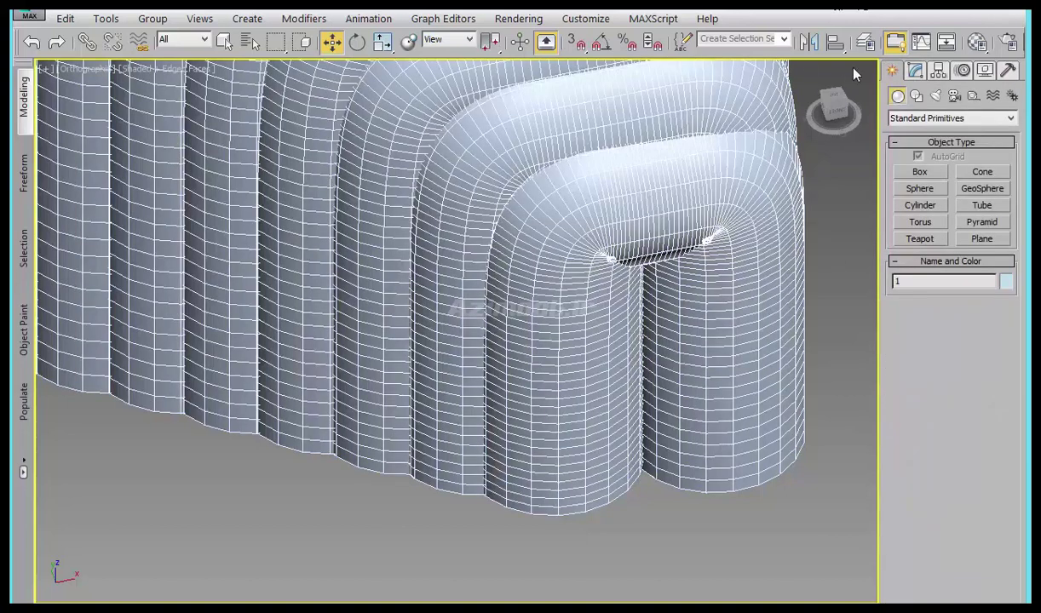
left_click(917, 72)
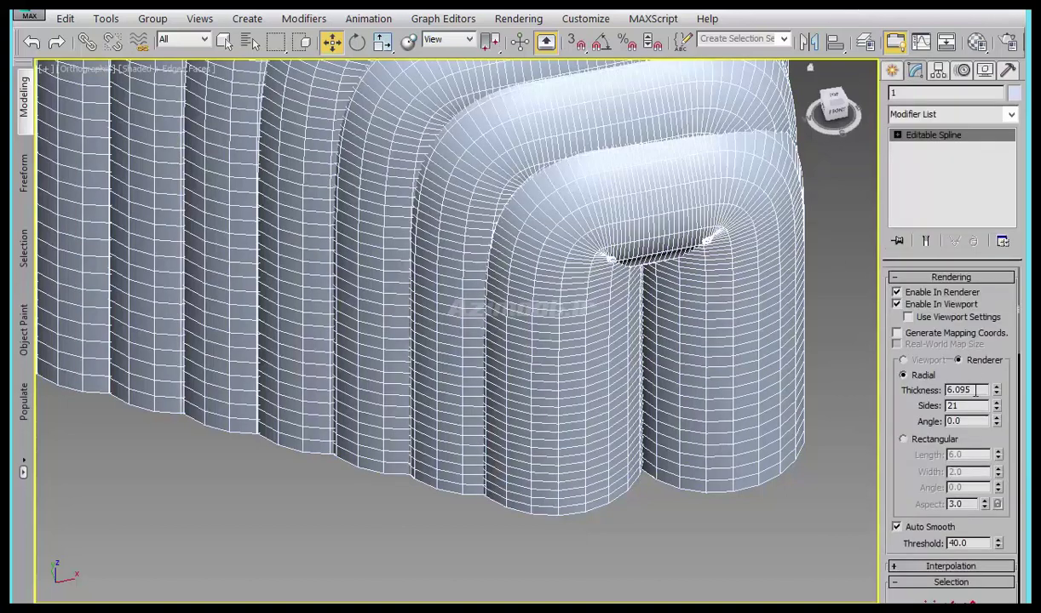
key("Return")
type("1")
key("Return")
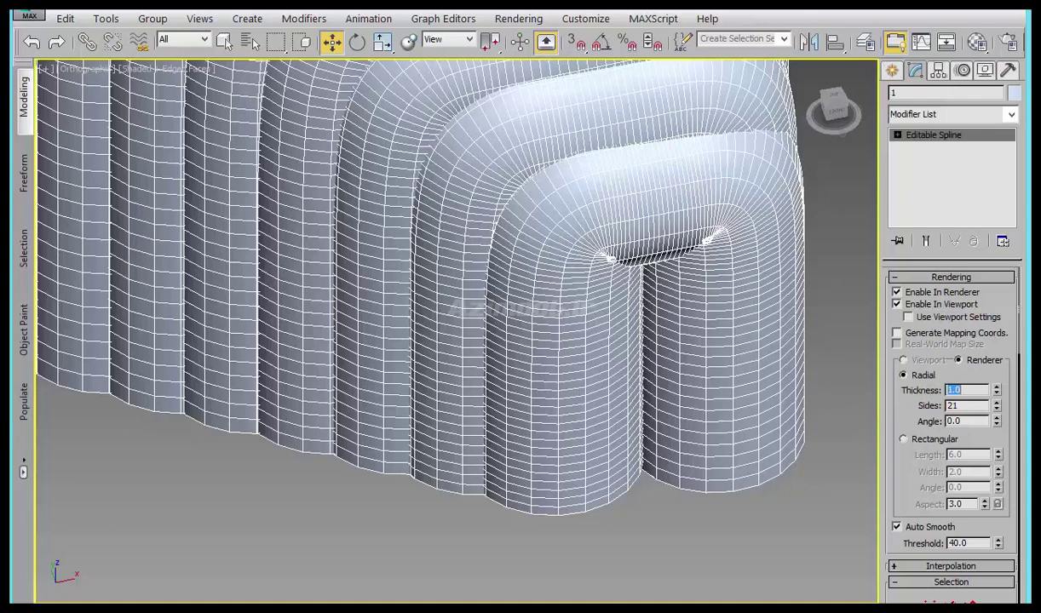
- Select the neighbouring Plane017 panel, then clear the selection
scroll(618, 318, "down", 4)
scroll(622, 358, "down", 4)
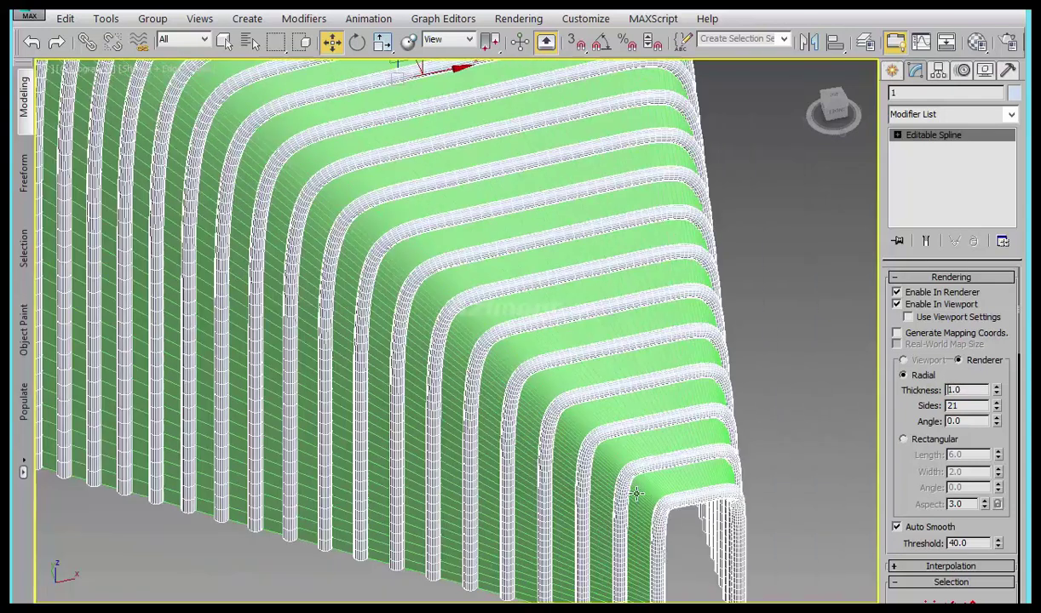
scroll(633, 485, "down", 4)
left_click(891, 70)
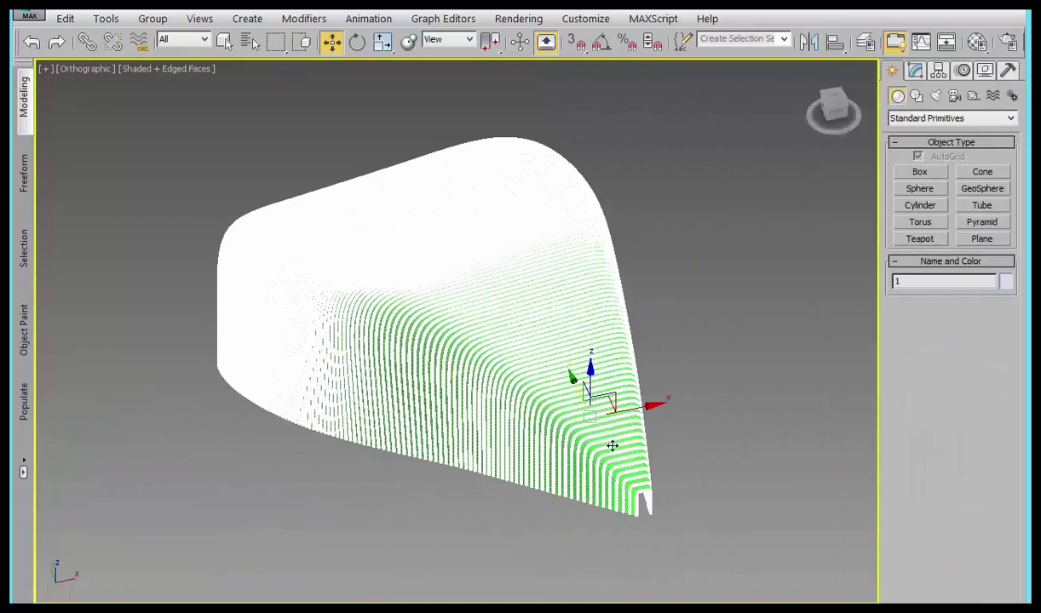
scroll(622, 500, "up", 5)
scroll(625, 478, "down", 4)
scroll(627, 469, "down", 2)
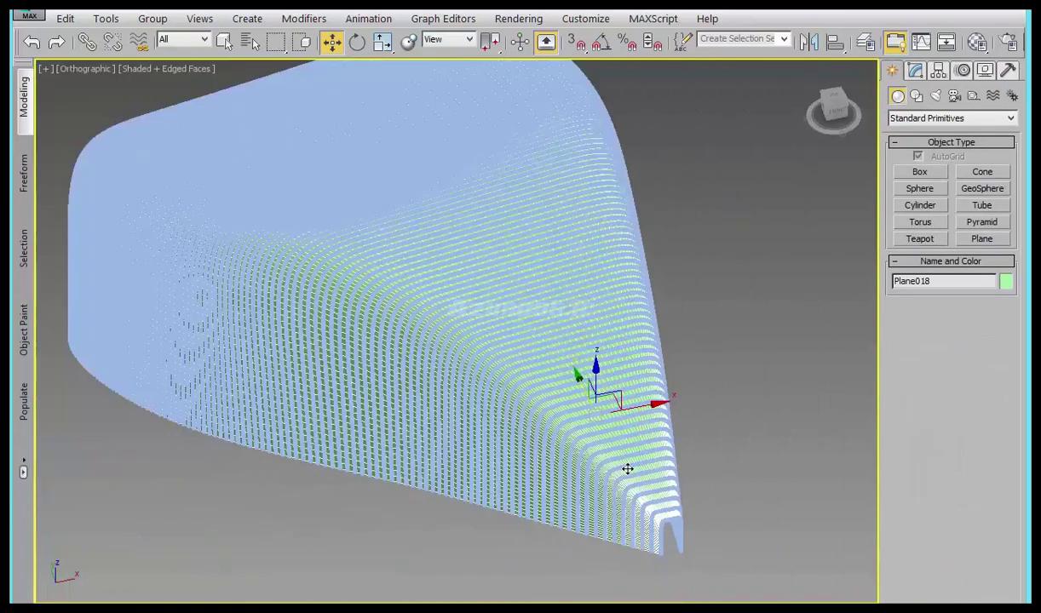
scroll(575, 375, "down", 5)
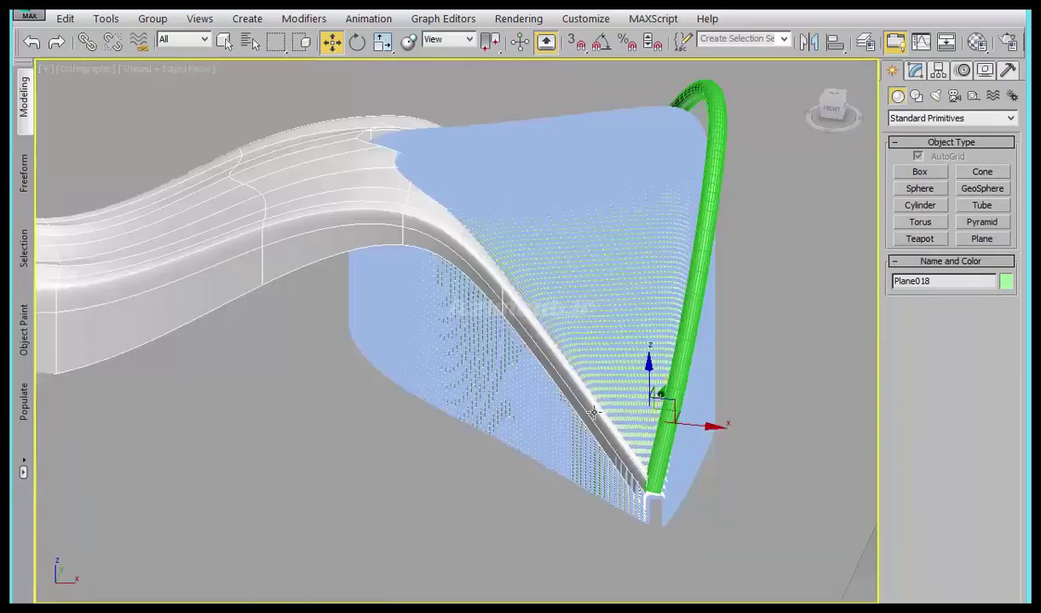
scroll(762, 493, "down", 1)
left_click(762, 492)
scroll(611, 392, "up", 3)
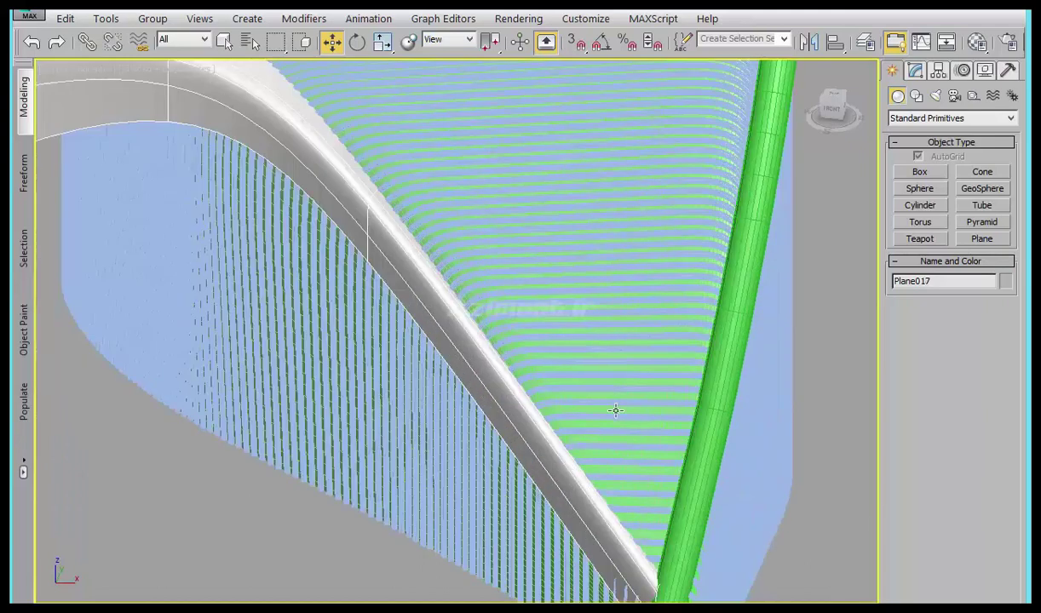
scroll(616, 409, "up", 3)
scroll(627, 409, "up", 2)
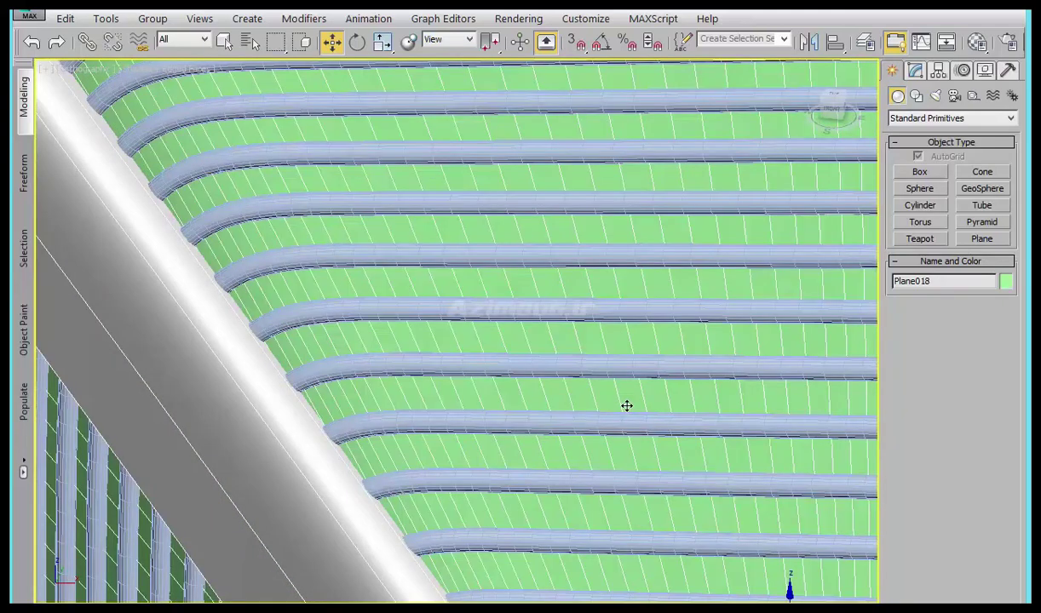
left_click(563, 362)
scroll(561, 364, "down", 3)
scroll(564, 375, "down", 5)
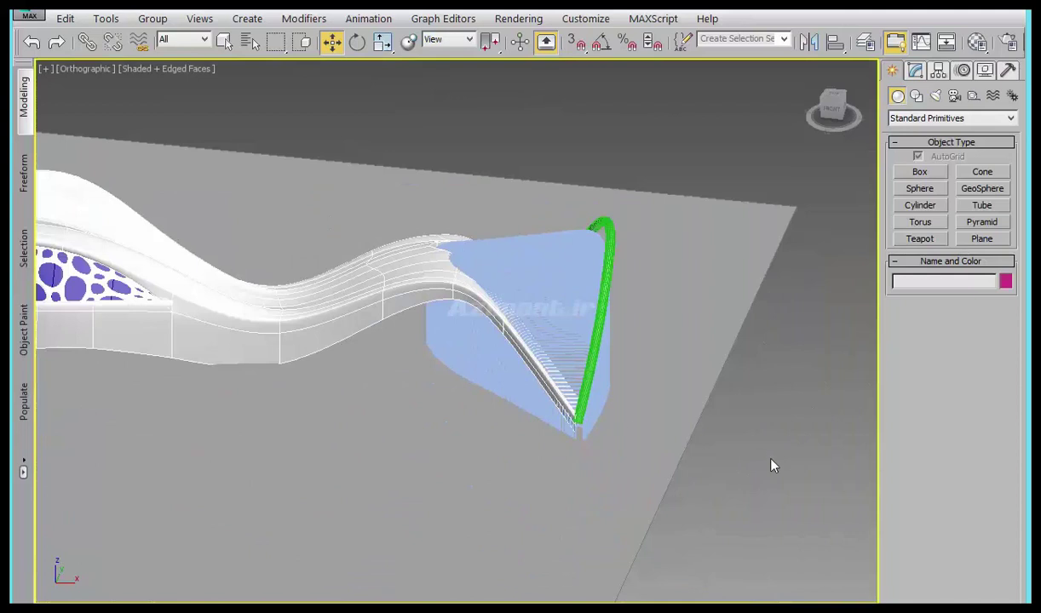
- Select Plane018, isolate it with Alt+Q and show its modifier stack
mouse_move(612, 428)
middle_mouse_down("alt")
mouse_move(671, 437)
mouse_move(523, 458)
mouse_move(749, 409)
middle_mouse_up("alt")
scroll(749, 409, "up", 4)
middle_click_drag(687, 441, 683, 441, "alt")
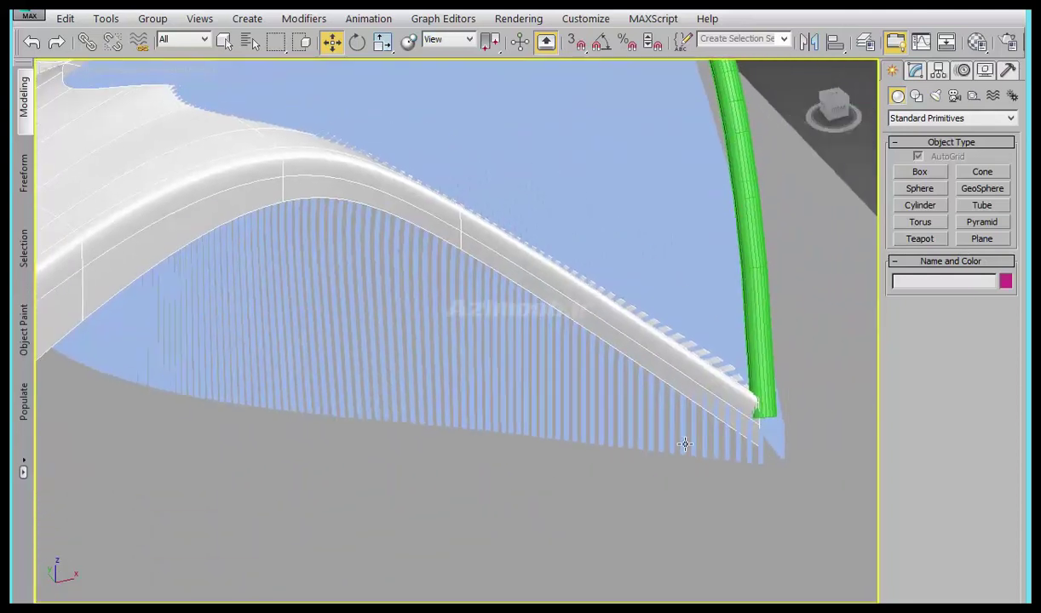
left_click(688, 443)
scroll(689, 443, "up", 3)
scroll(774, 453, "up", 4)
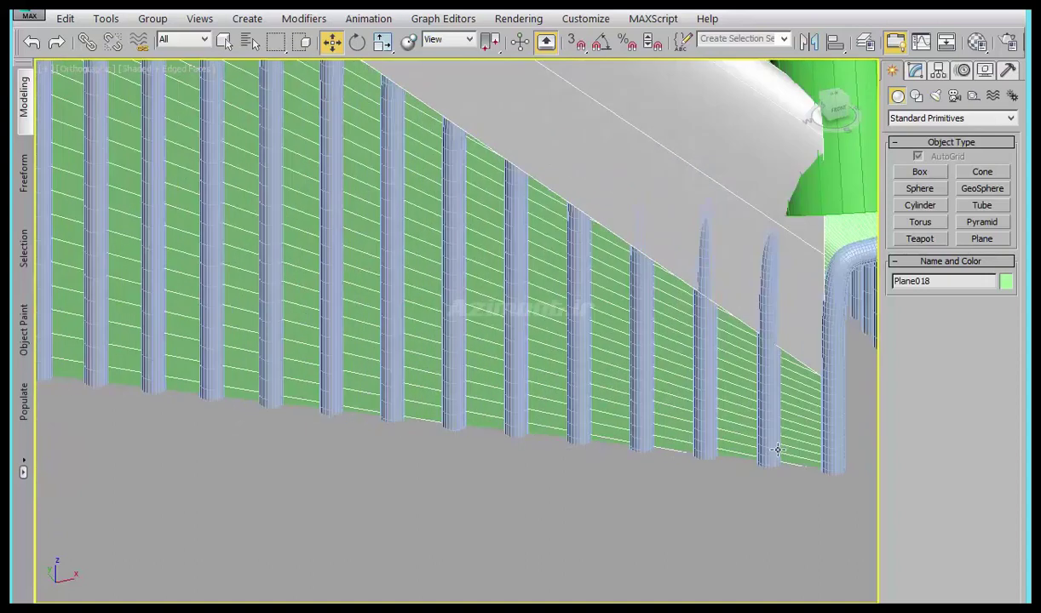
key("alt+q")
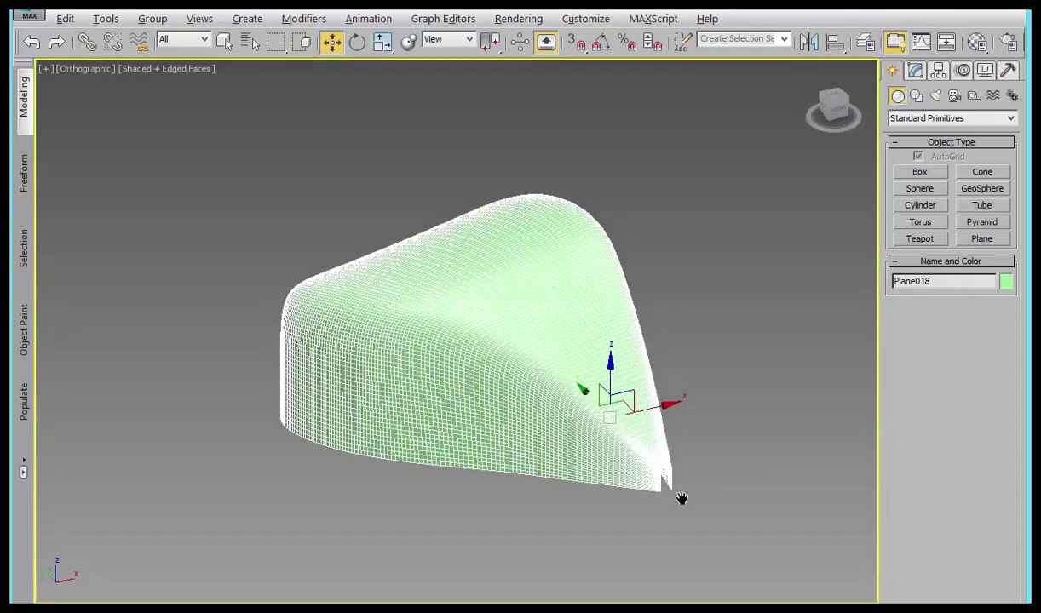
scroll(681, 495, "up", 5)
scroll(692, 506, "up", 3)
left_click(915, 69)
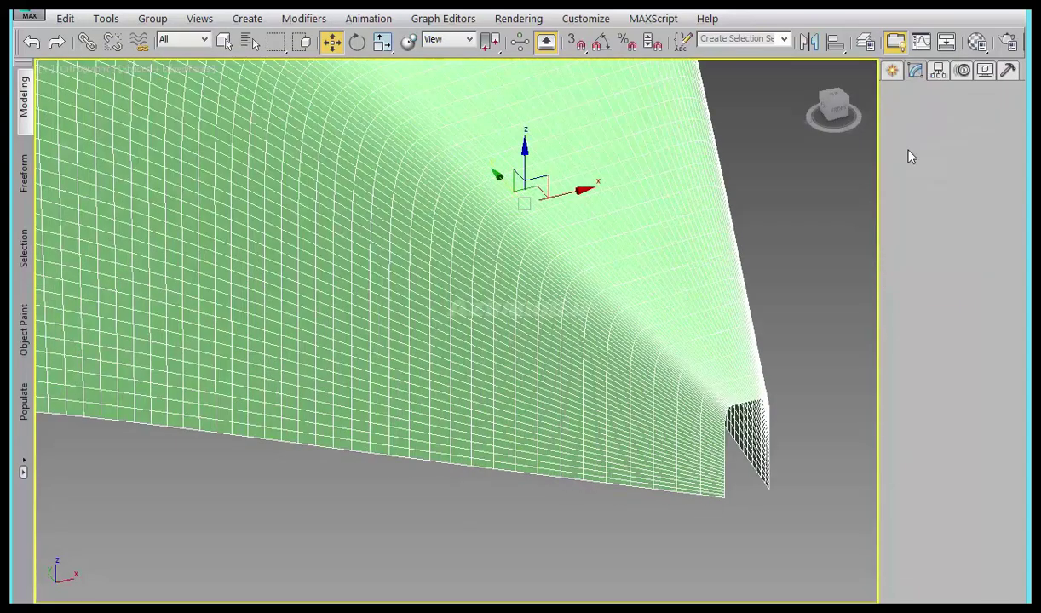
- Select Plane018's whole bottom rim edge loop at Edge level
left_click(937, 160)
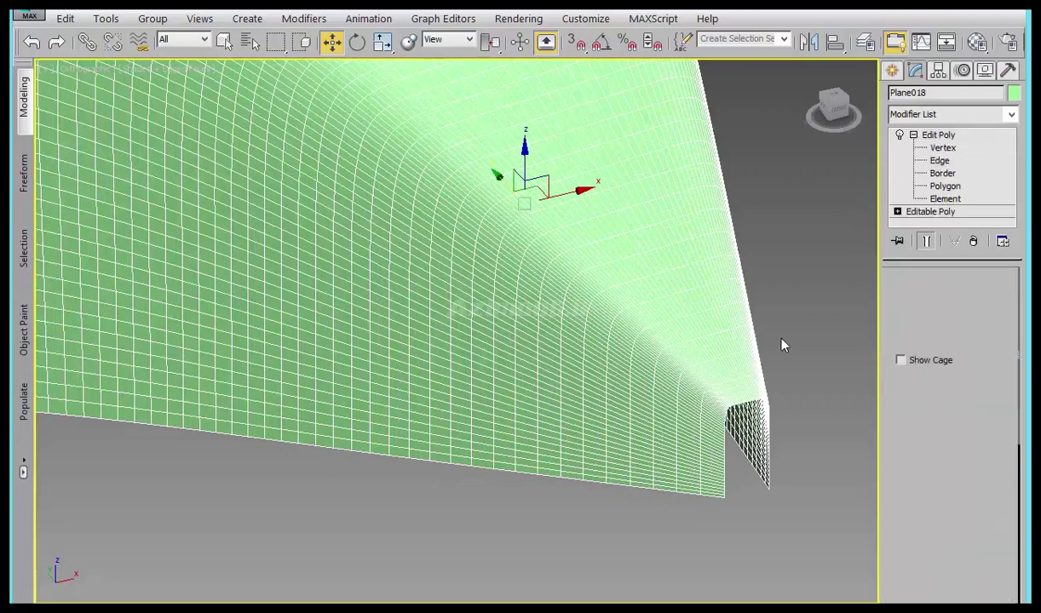
scroll(697, 446, "up", 3)
left_click(709, 443)
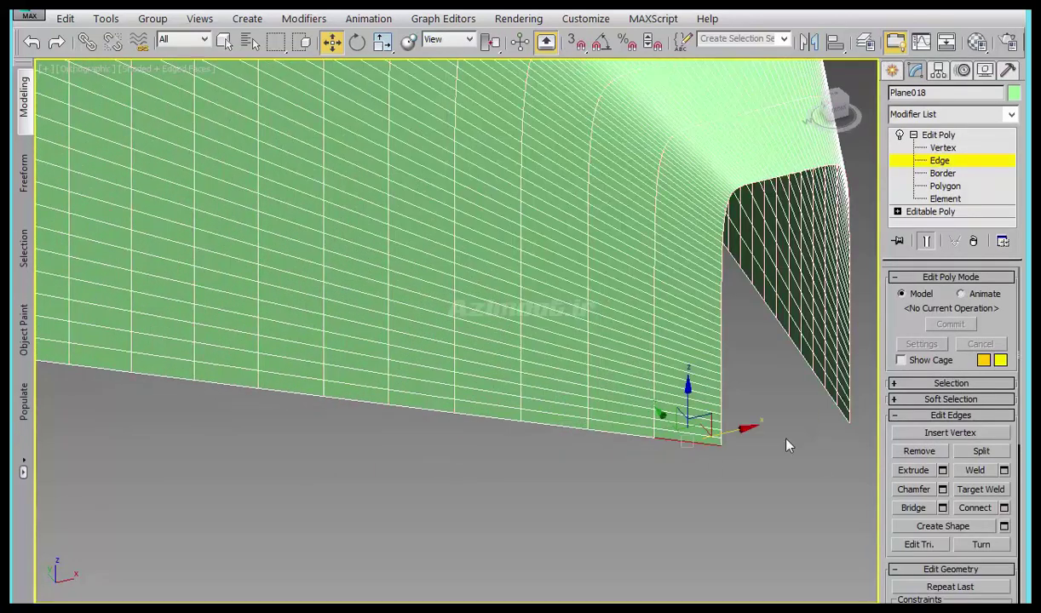
left_click(842, 414, "ctrl")
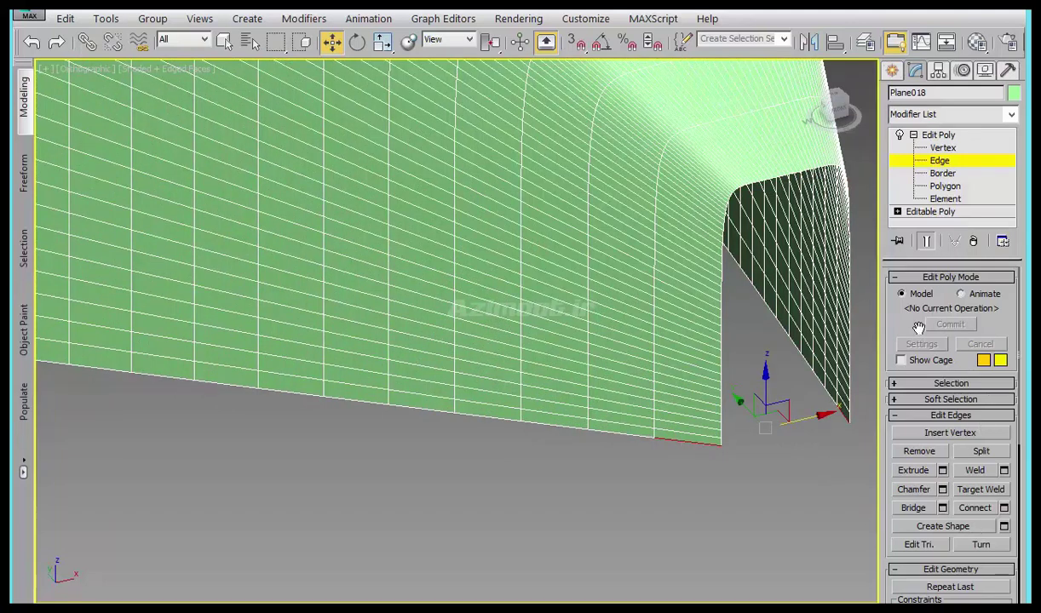
left_click(946, 277)
left_click(951, 293)
left_click(974, 412)
- Create linear Shape001 from the selected bottom edges
left_click_drag(972, 490, 980, 334)
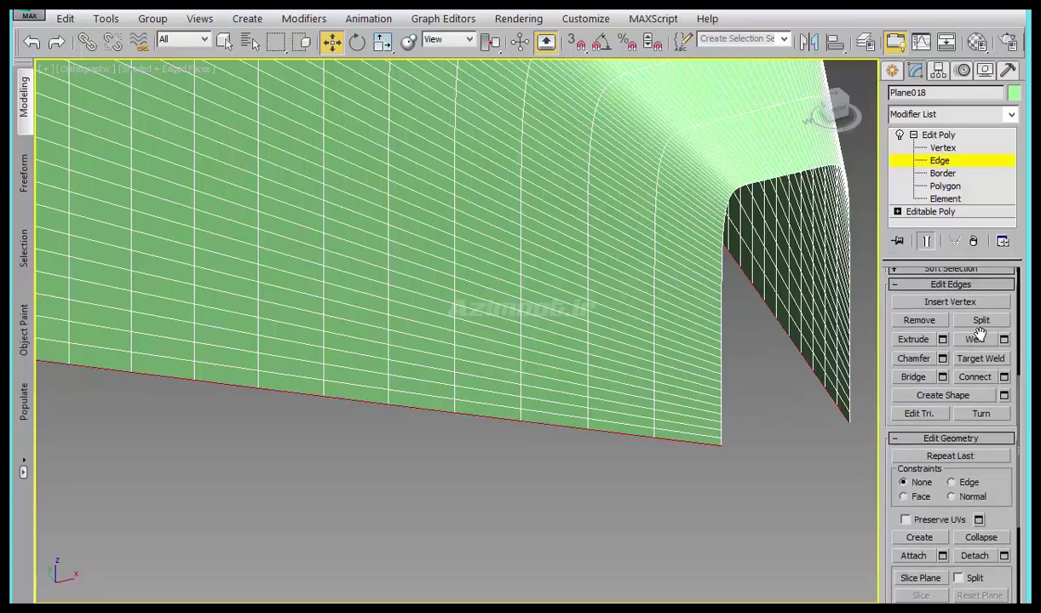
left_click(1004, 396)
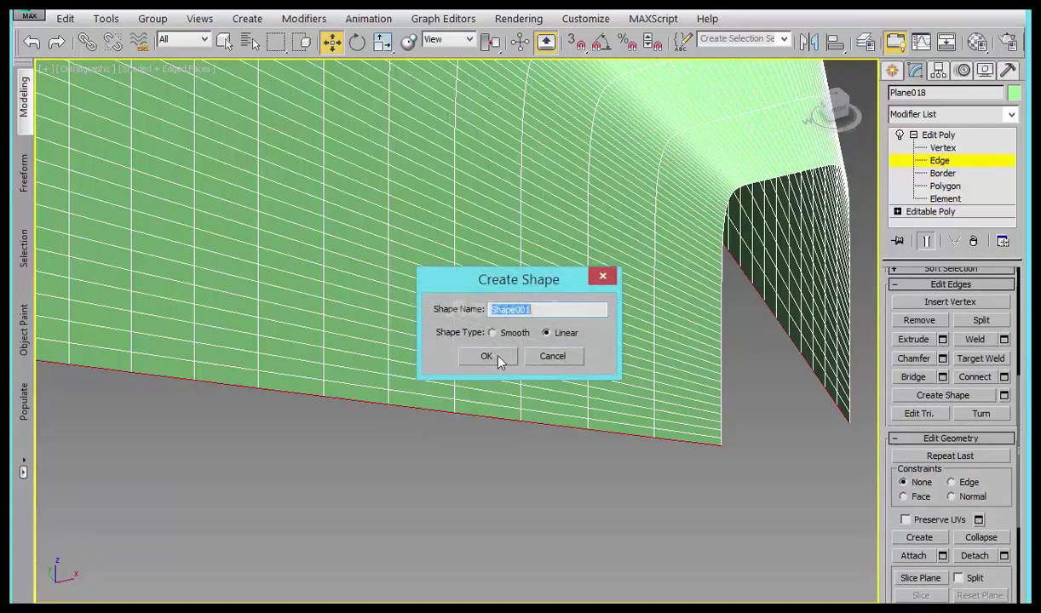
left_click(490, 354)
left_click(891, 72)
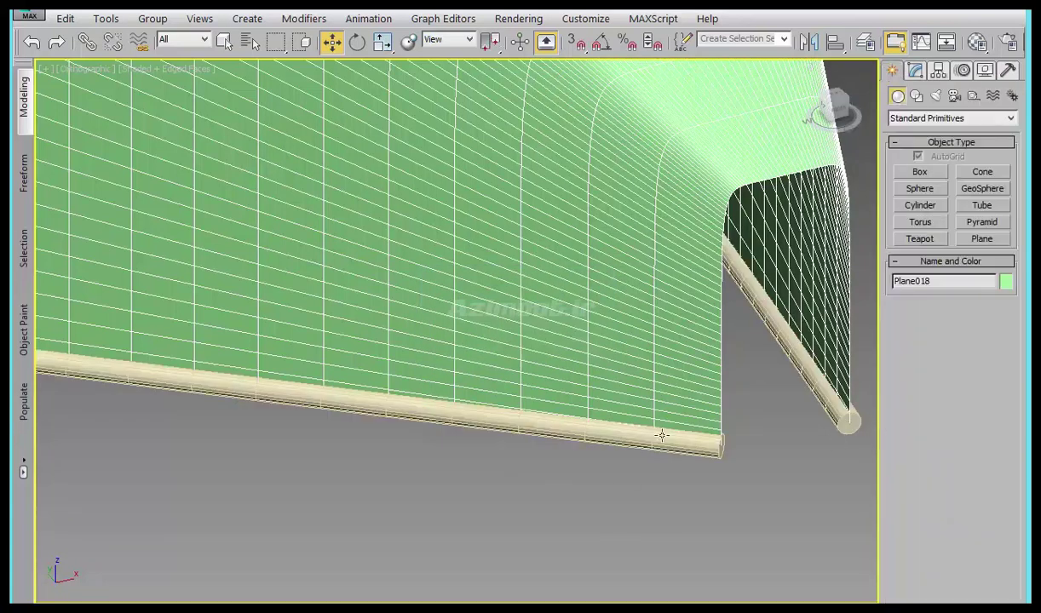
scroll(728, 461, "up", 1)
scroll(696, 464, "up", 2)
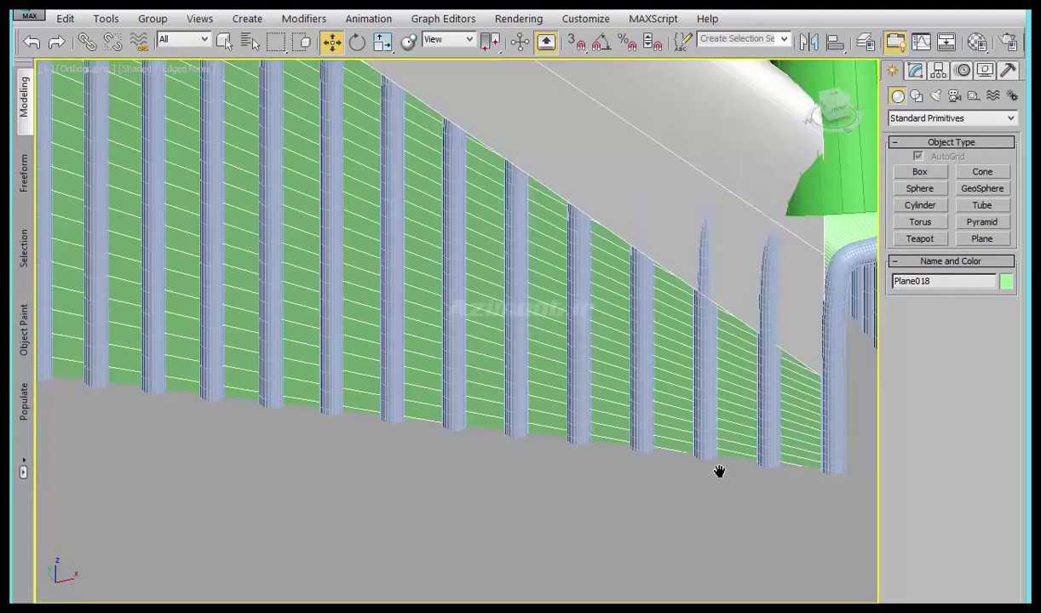
middle_click_drag(719, 472, 647, 458, "alt")
scroll(634, 403, "up", 2)
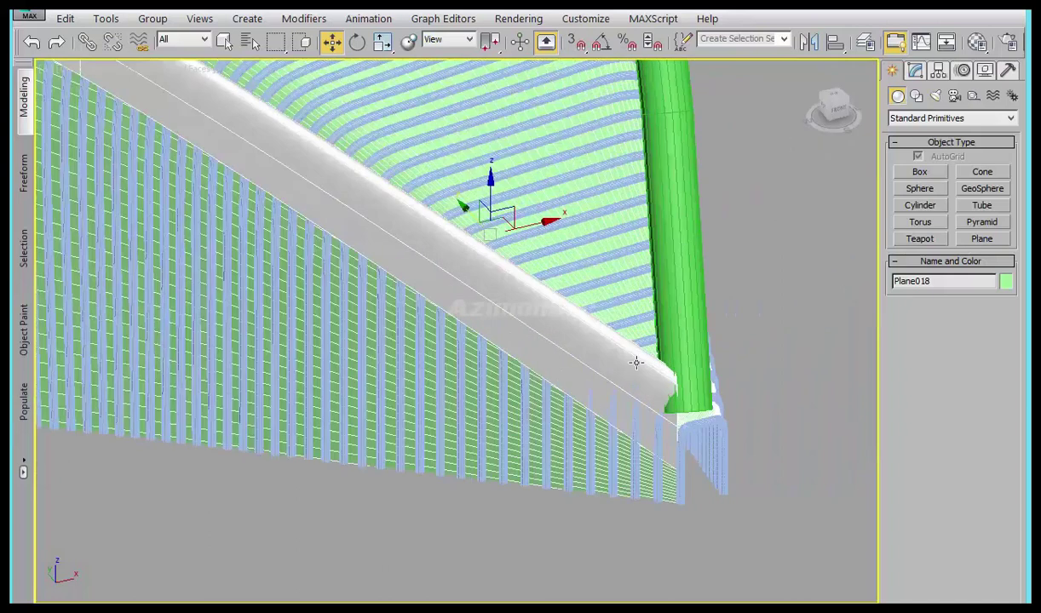
scroll(634, 362, "up", 2)
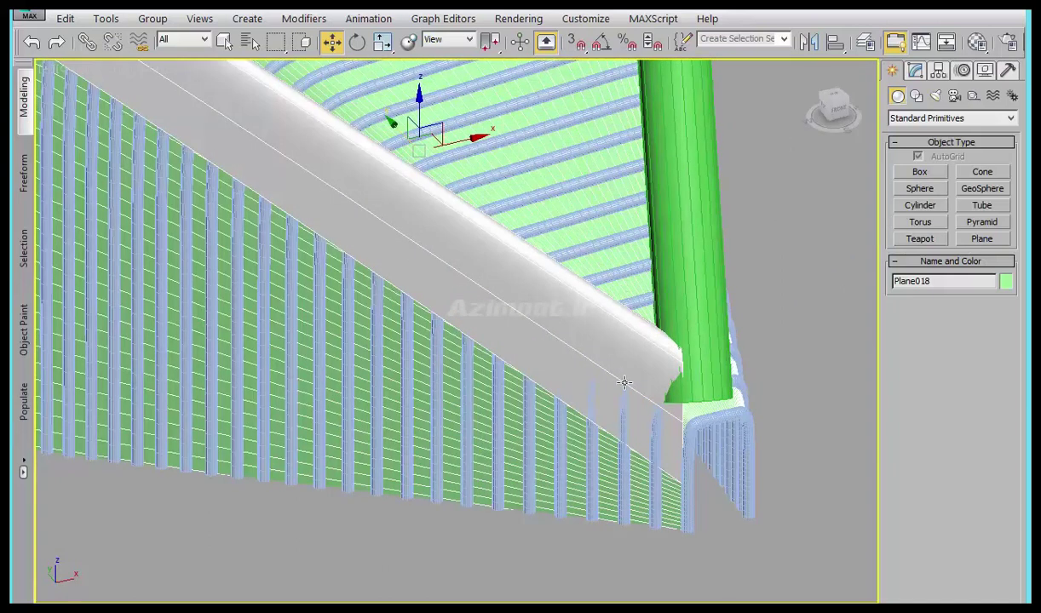
key("ctrl+d")
mouse_move(625, 382)
middle_mouse_down("alt")
mouse_move(679, 330)
mouse_move(673, 352)
mouse_move(649, 383)
mouse_move(660, 331)
middle_mouse_up("alt")
left_click(677, 316)
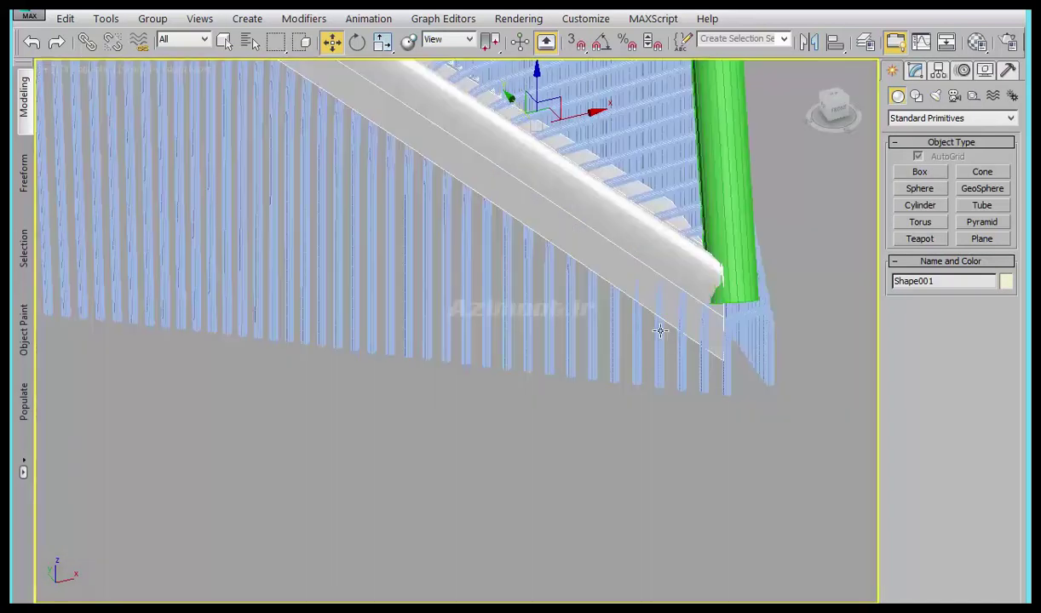
middle_click_drag(626, 150, 635, 188)
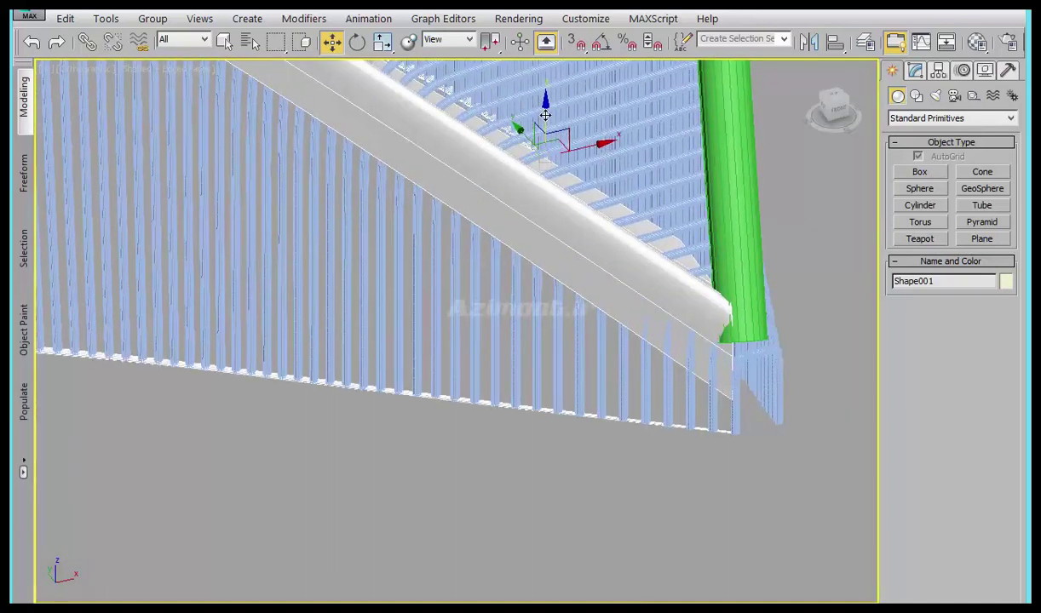
left_click_drag(544, 110, 545, 110)
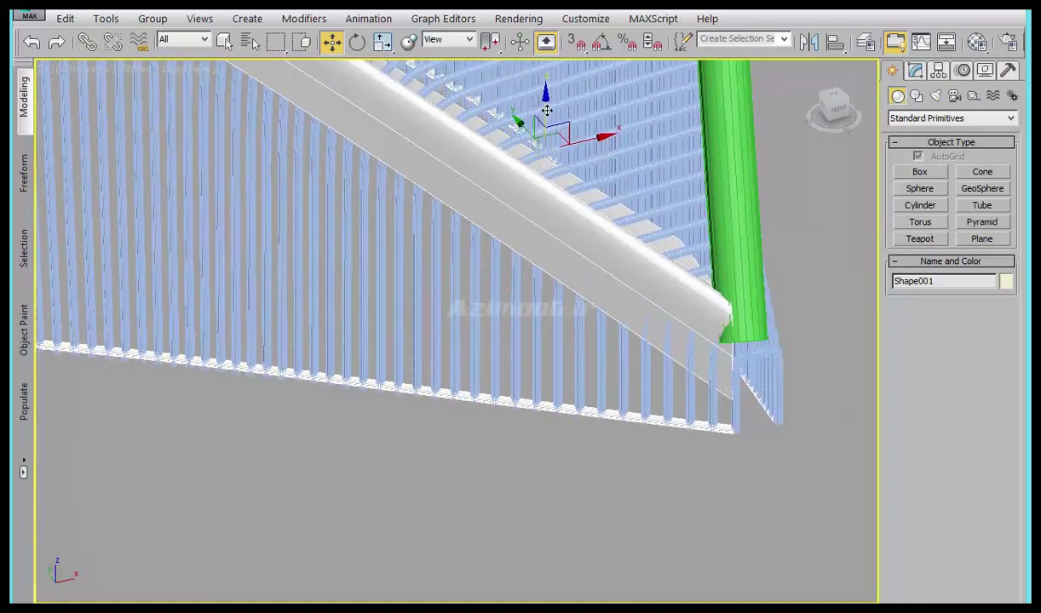
key("ctrl+z")
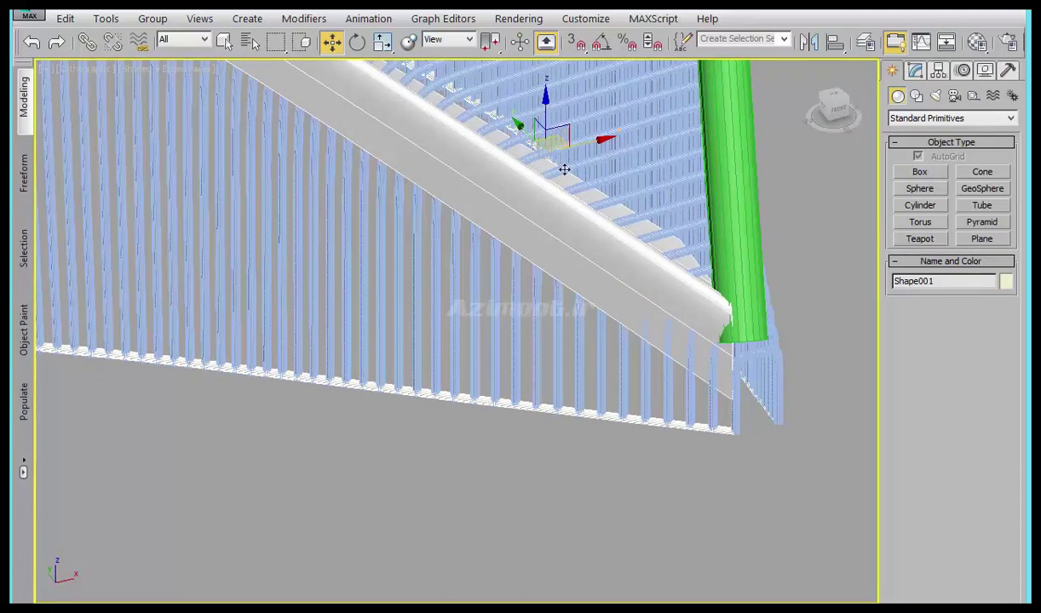
scroll(565, 171, "down", 3)
scroll(575, 264, "up", 2)
scroll(629, 298, "up", 1)
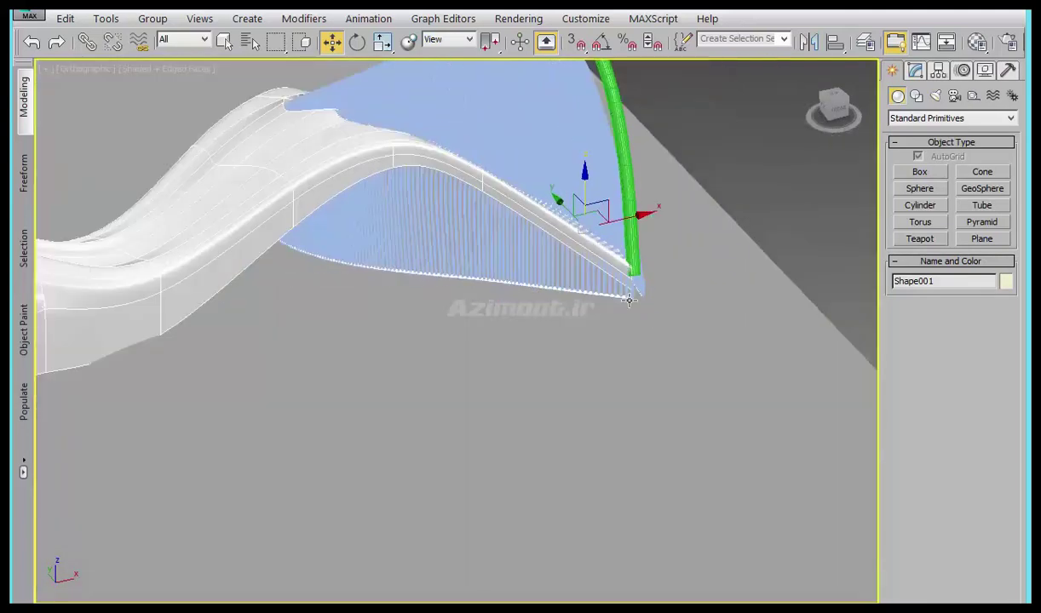
left_click(765, 197)
middle_click_drag(765, 197, 520, 349, "alt")
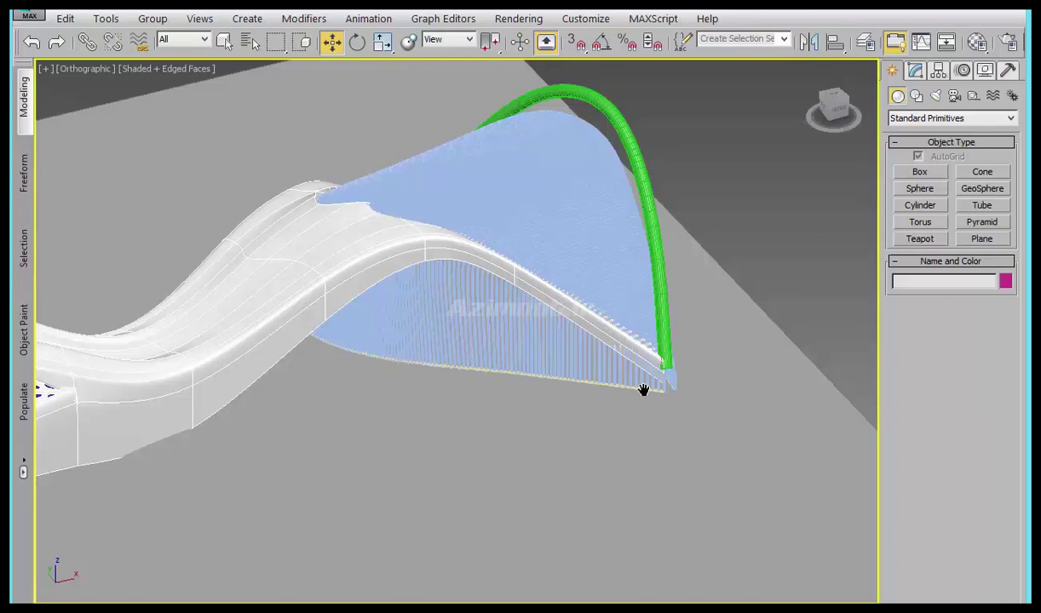
middle_click_drag(643, 390, 652, 367, "alt")
scroll(645, 371, "down", 2)
scroll(638, 381, "down", 2)
mouse_move(441, 482)
middle_mouse_down("alt")
mouse_move(488, 413)
mouse_move(530, 379)
middle_mouse_up("alt")
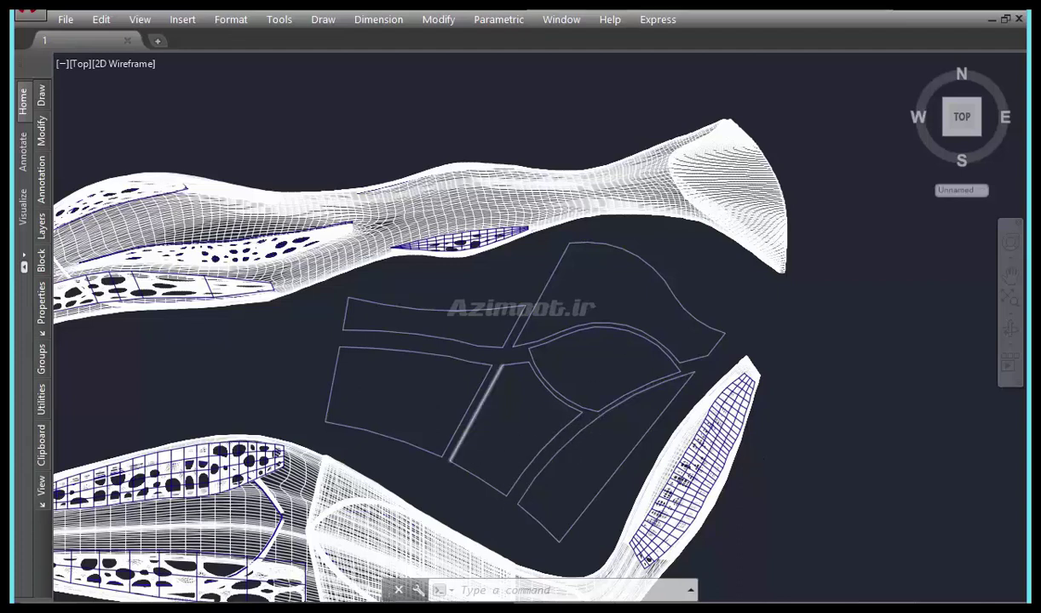
- Zoom into the panel outlines in the AutoCAD drawing
scroll(473, 418, "up", 2)
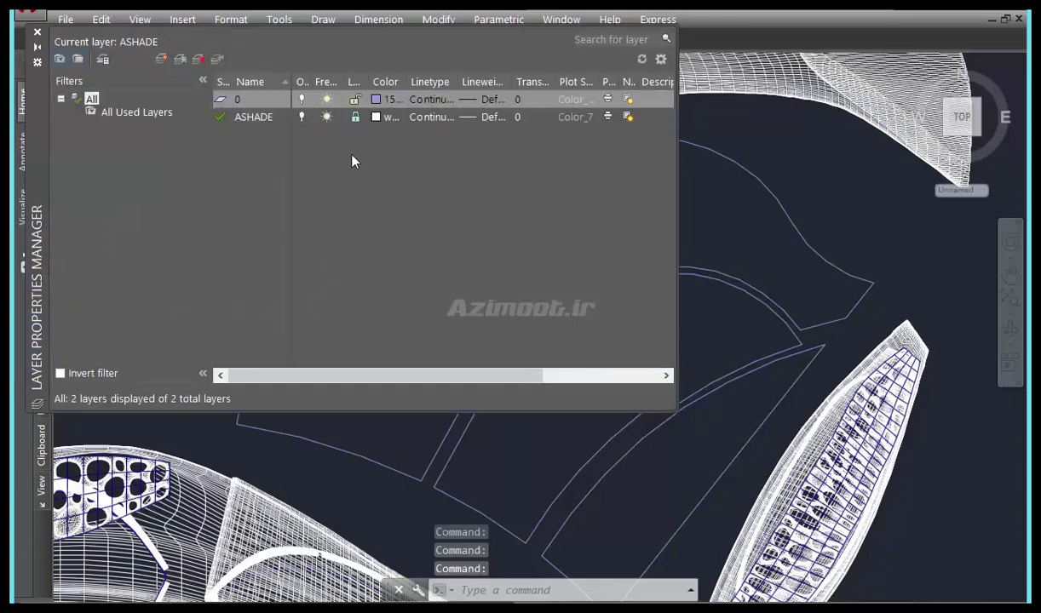
- Add a new layer named '3d' with true colour 255,128,128
left_click(161, 58)
type("3d")
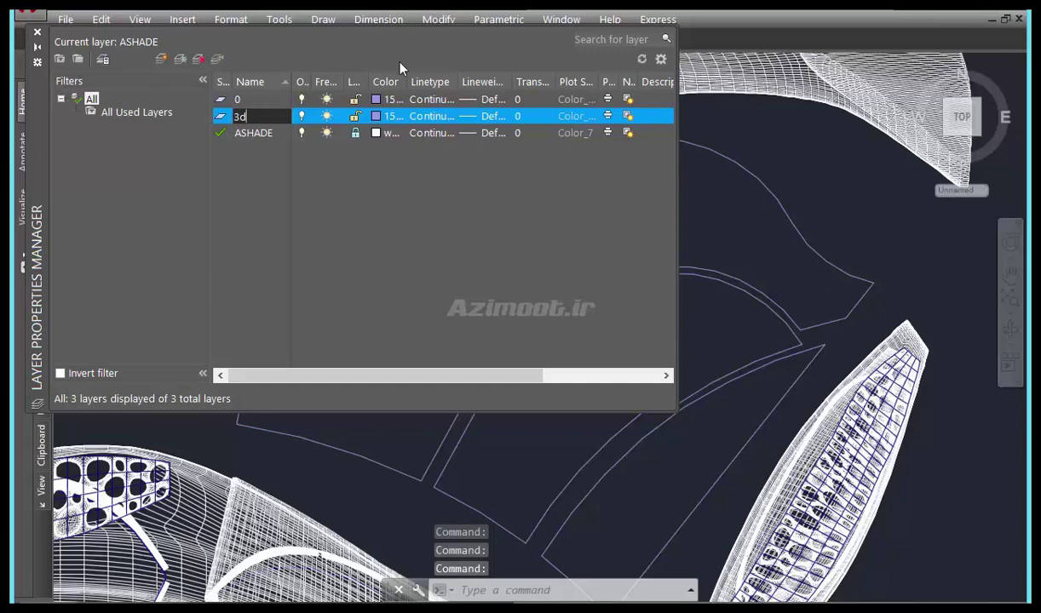
key("Return")
left_click(379, 116)
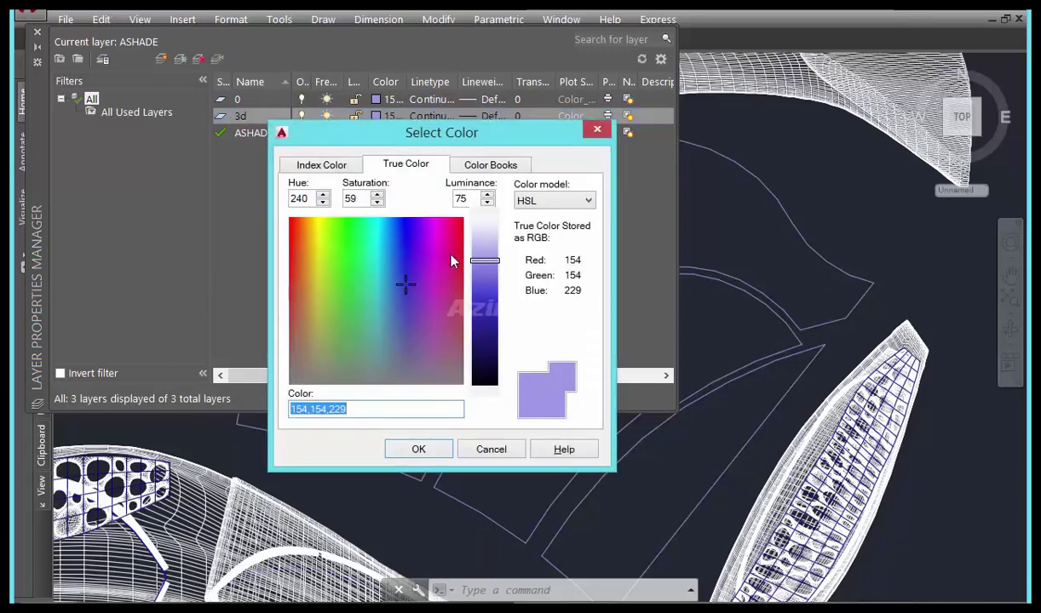
left_click_drag(452, 262, 466, 217)
left_click(418, 449)
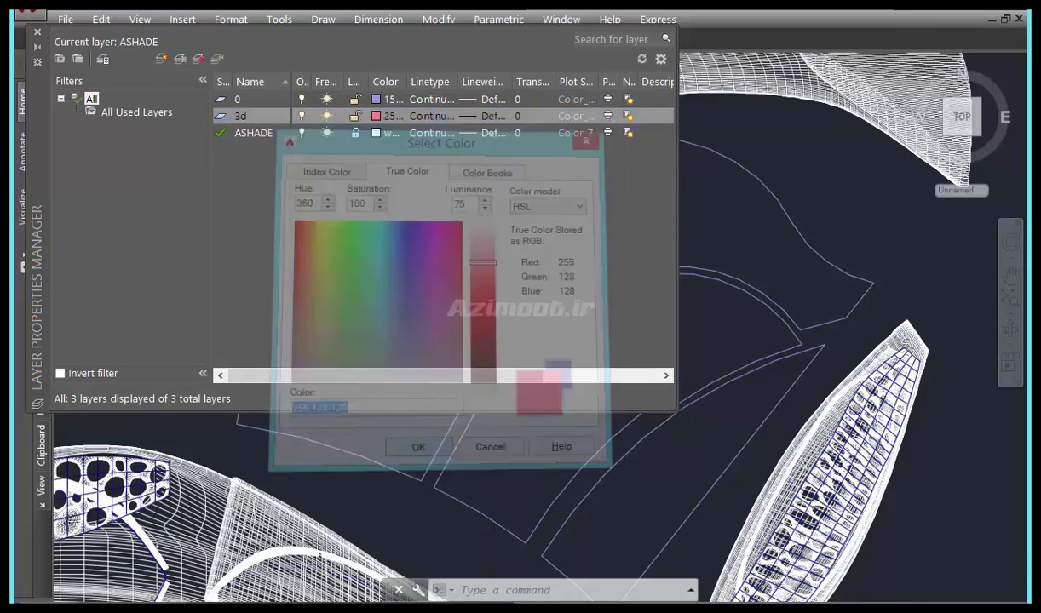
- Close the layer manager and make a first BOUNDARY pick in the left quadrilateral, then cancel
left_click(36, 33)
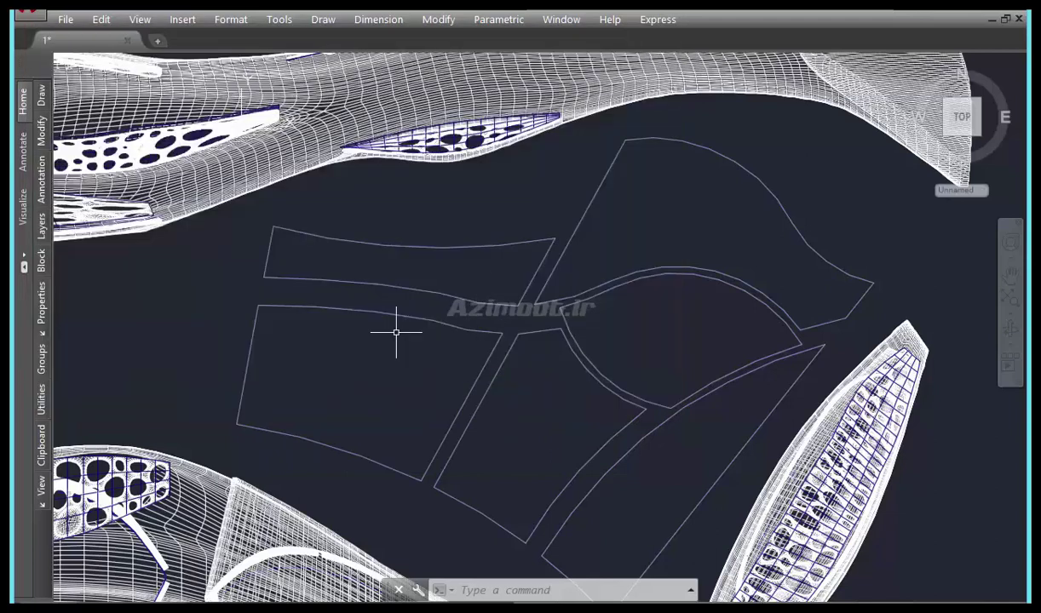
type("bo")
key("Return")
left_click(323, 34)
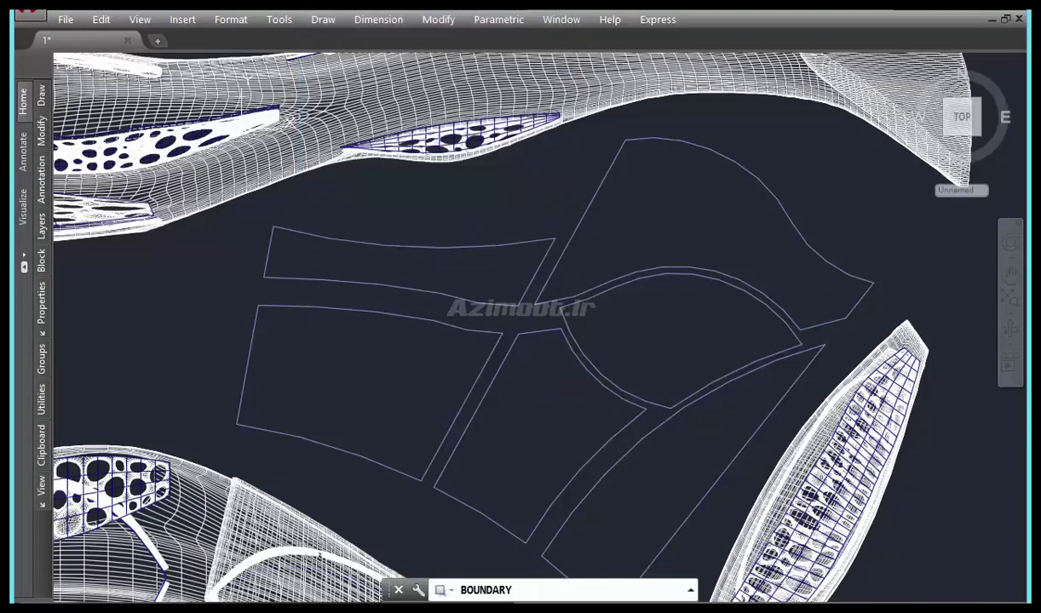
left_click(404, 371)
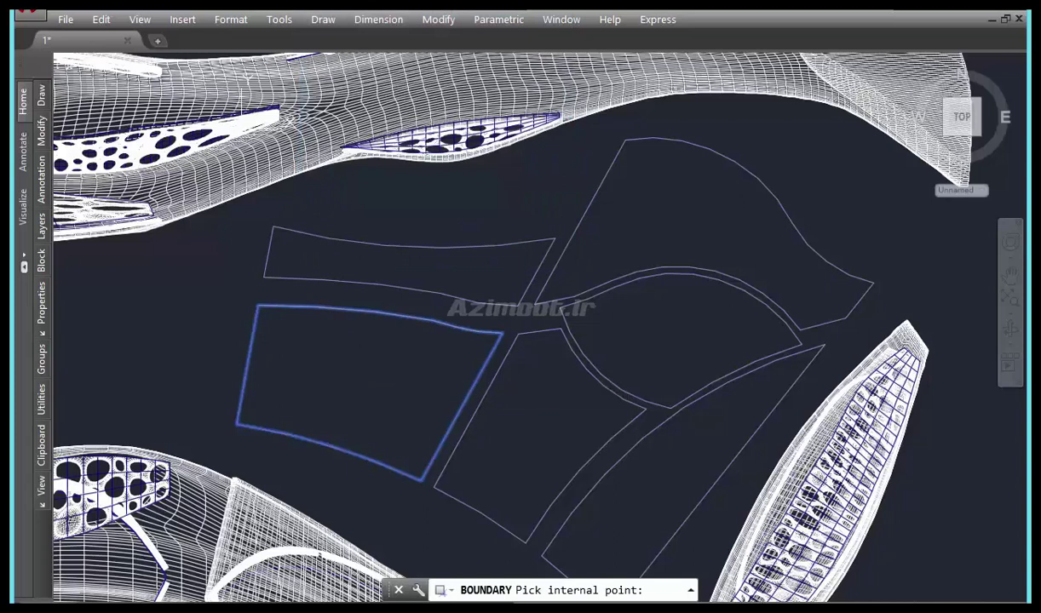
key("Return")
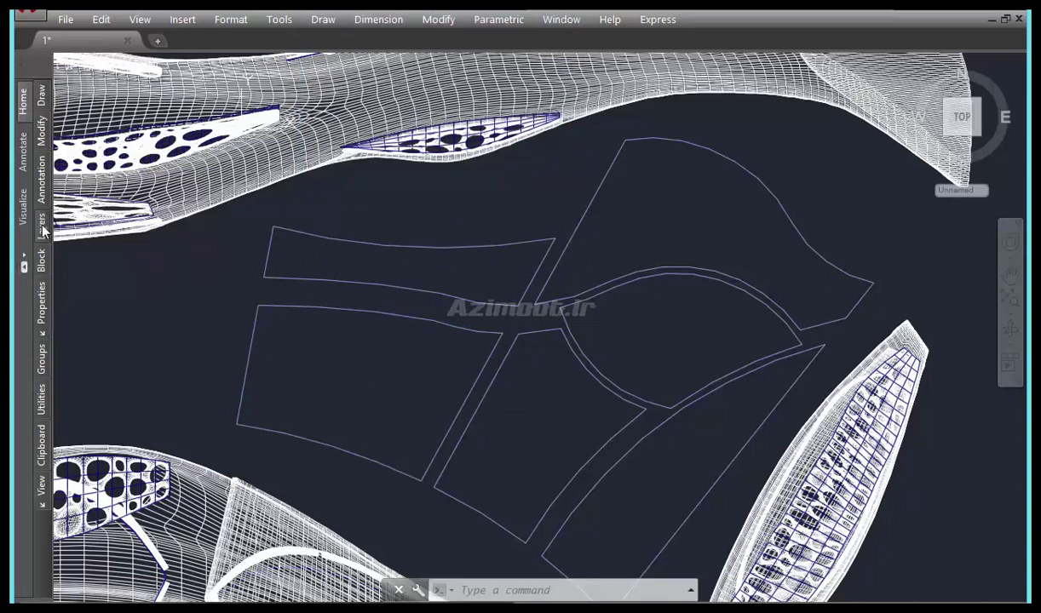
- Make 3d the current layer and trace the left quadrilateral region with BOUNDARY
mouse_move(41, 226)
left_click(195, 220)
left_click(188, 268)
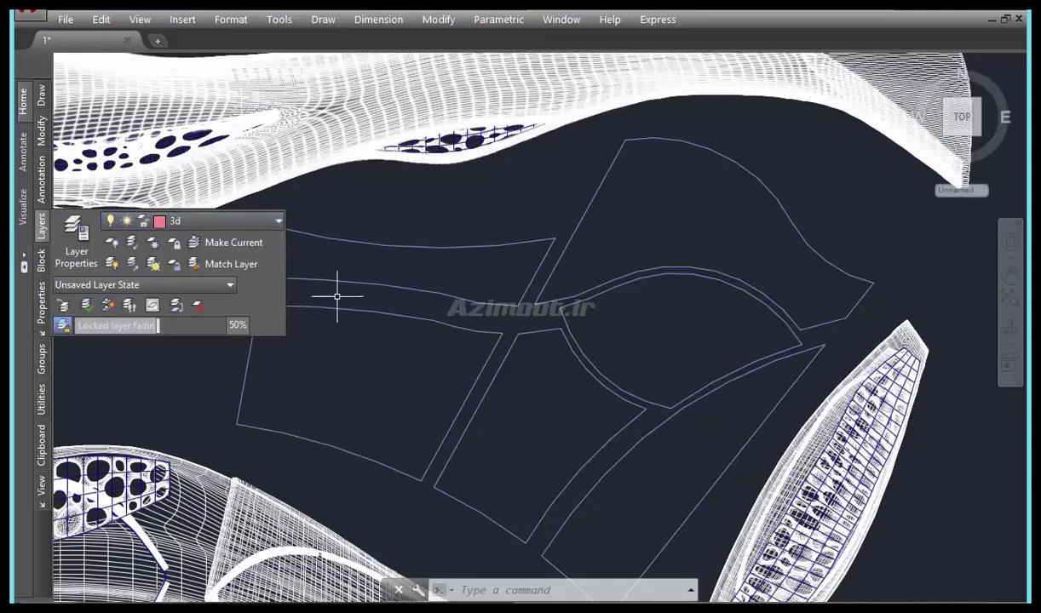
type("bo")
key("Return")
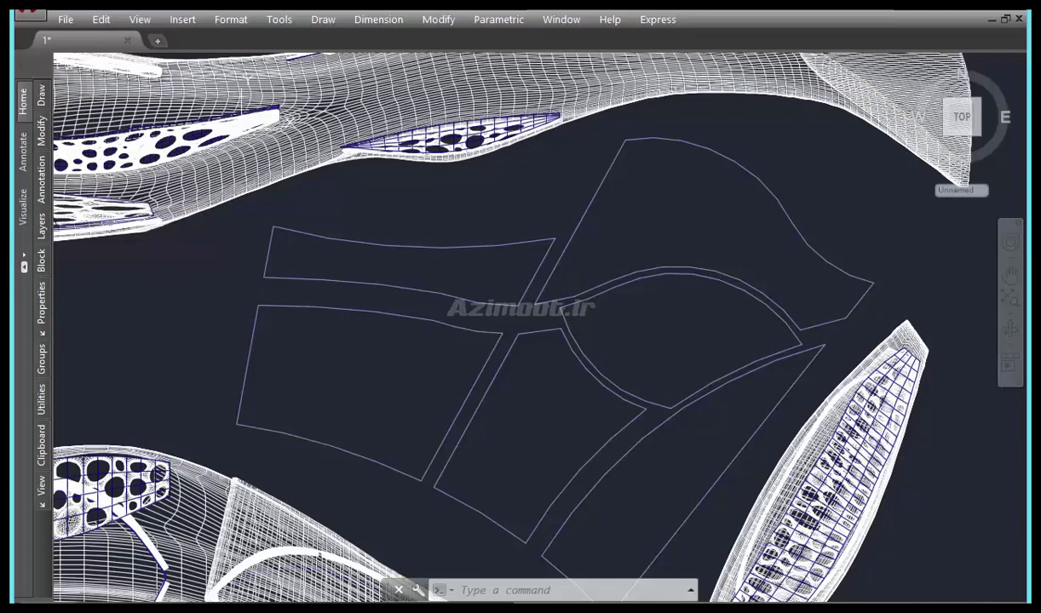
key("Return")
left_click(377, 337)
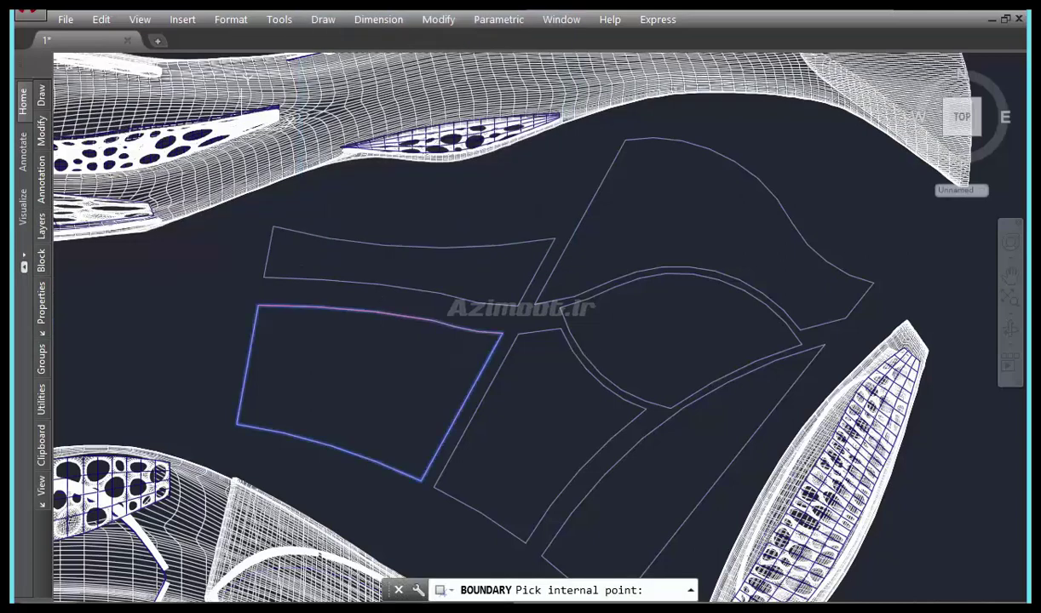
key("Return")
- Trace boundary polylines for the upper strip, lower-middle and lens-shaped regions
key("Return")
key("Return")
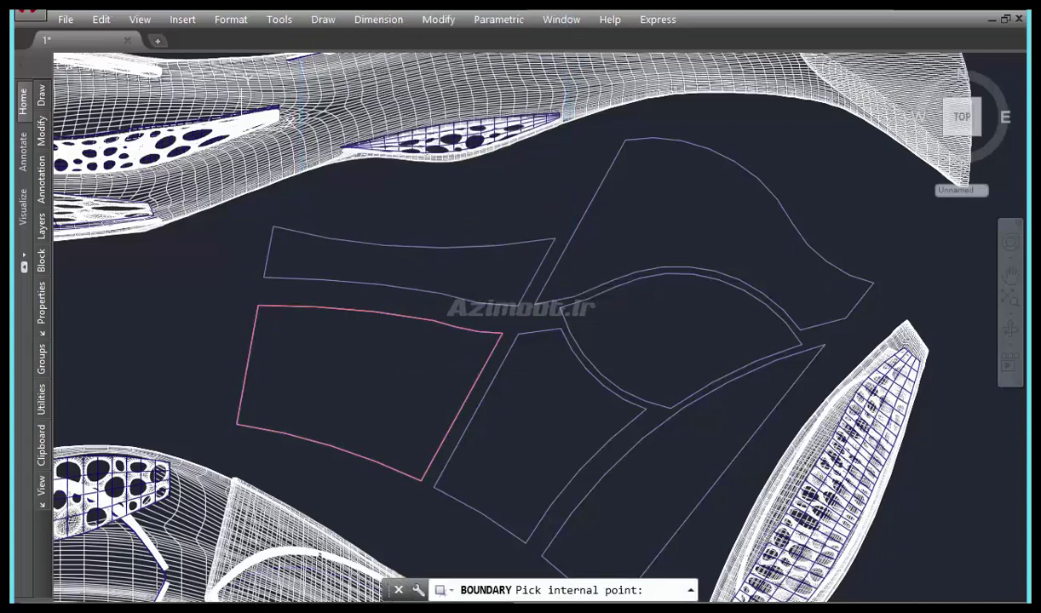
left_click(418, 268)
key("Return")
key("Return")
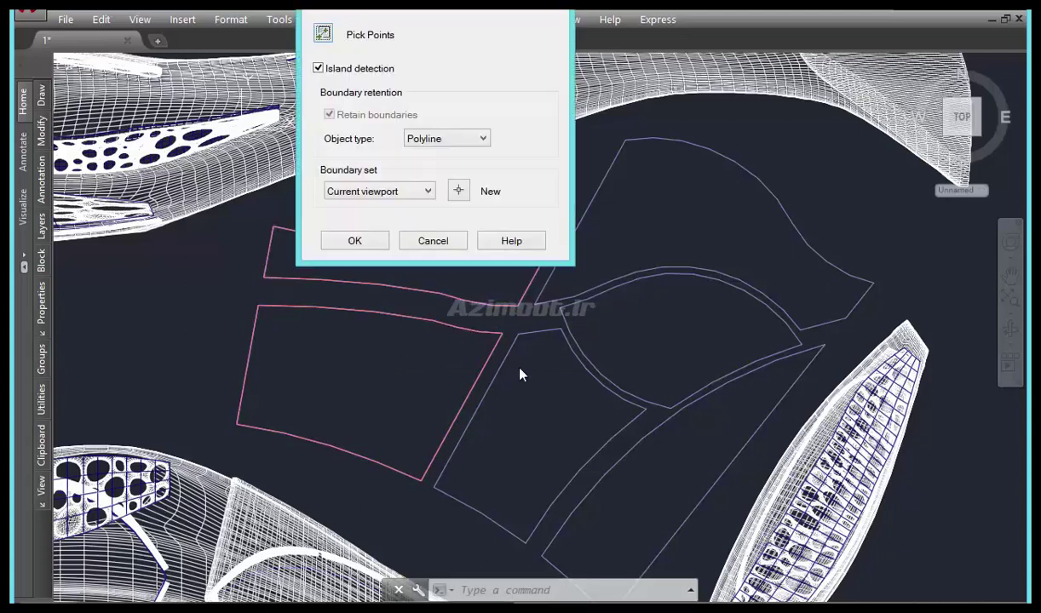
key("Return")
left_click(531, 383)
key("Return")
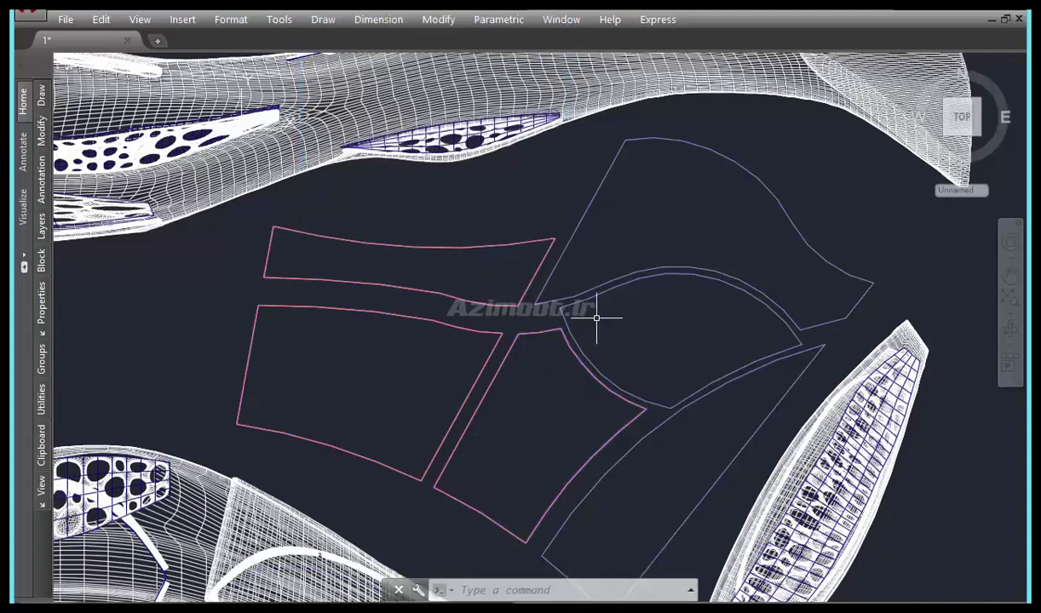
key("Return")
left_click(324, 34)
left_click(682, 332)
key("Return")
key("Return")
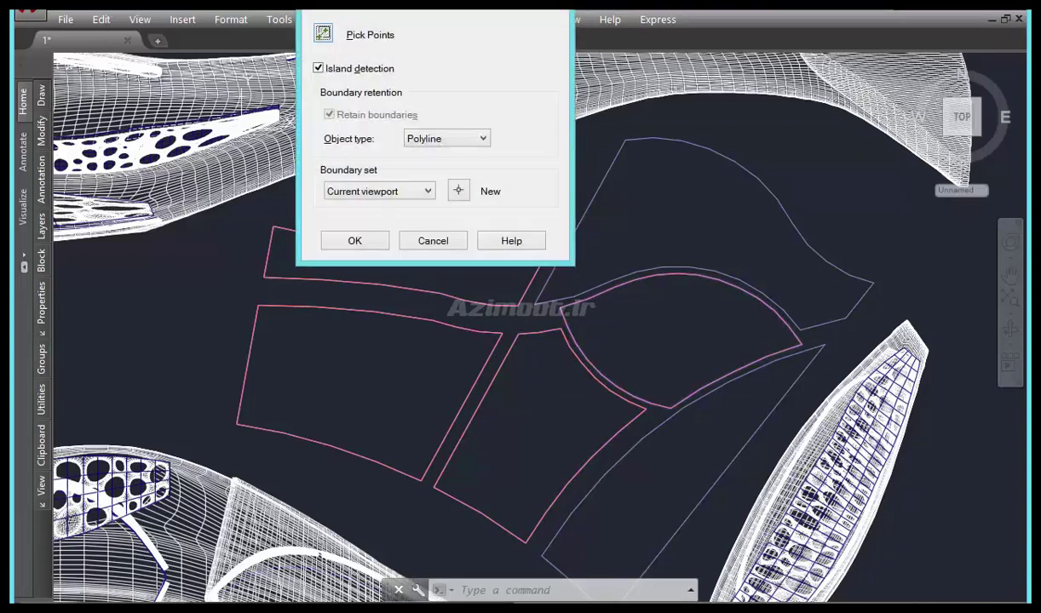
- Trace boundary polylines for the large upper region and the long lower region
left_click(354, 32)
left_click(632, 256)
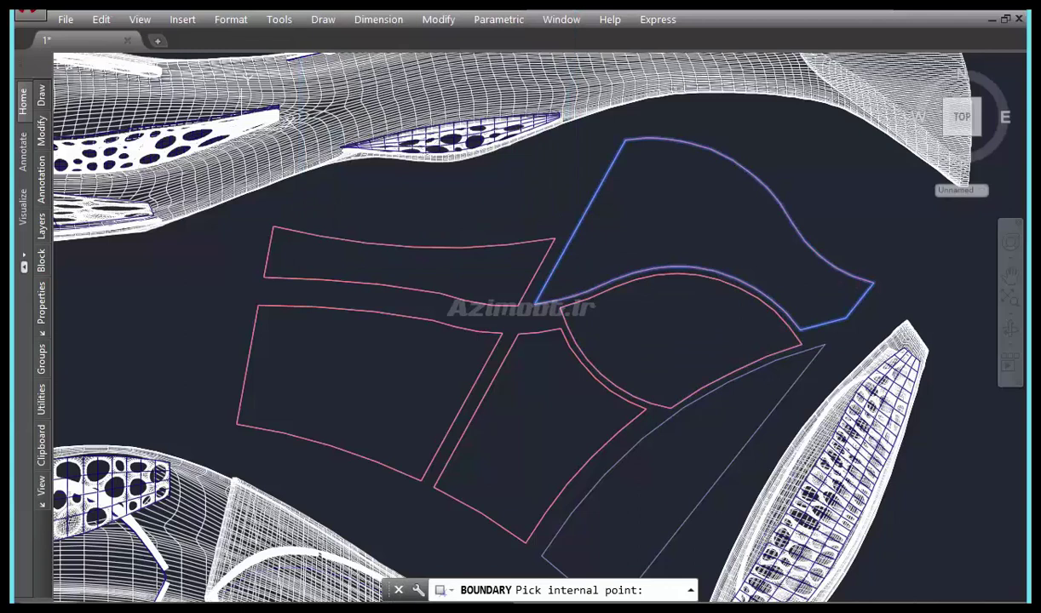
key("Return")
key("Return")
key("Return")
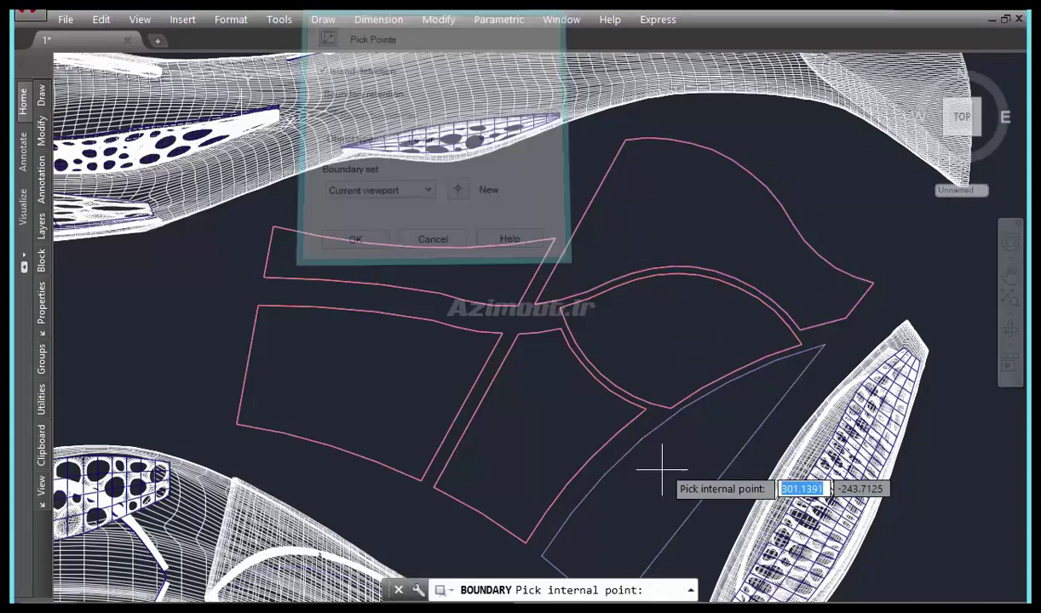
left_click(663, 468)
key("Return")
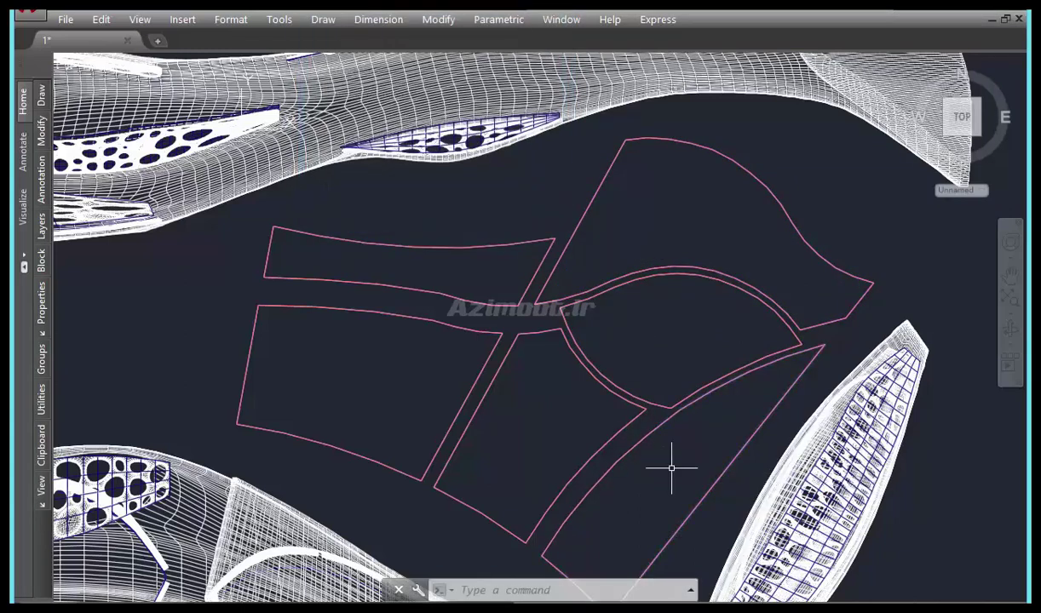
middle_click_drag(676, 400, 676, 391)
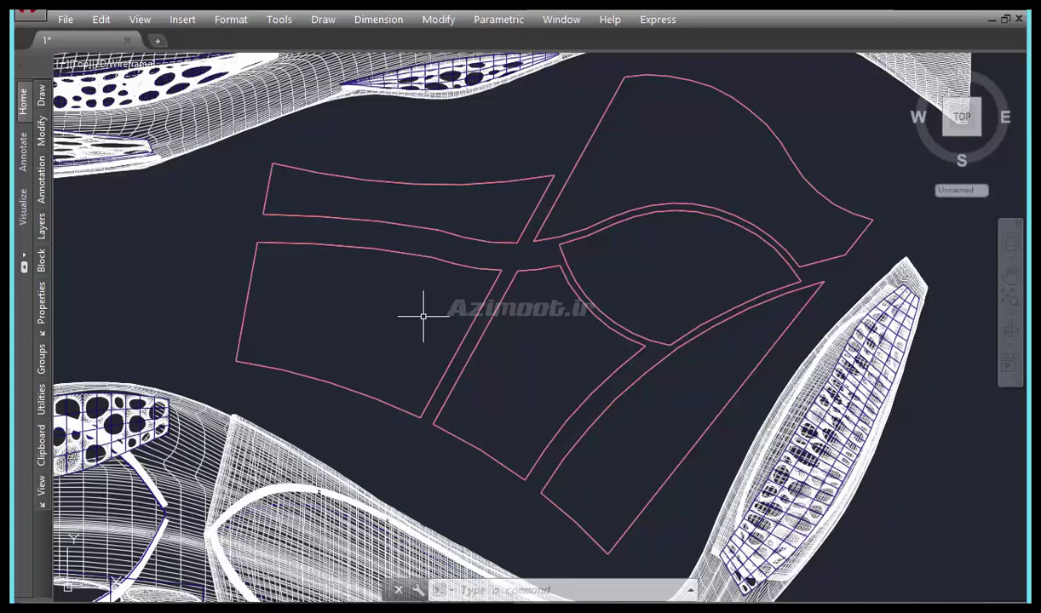
left_click(449, 258)
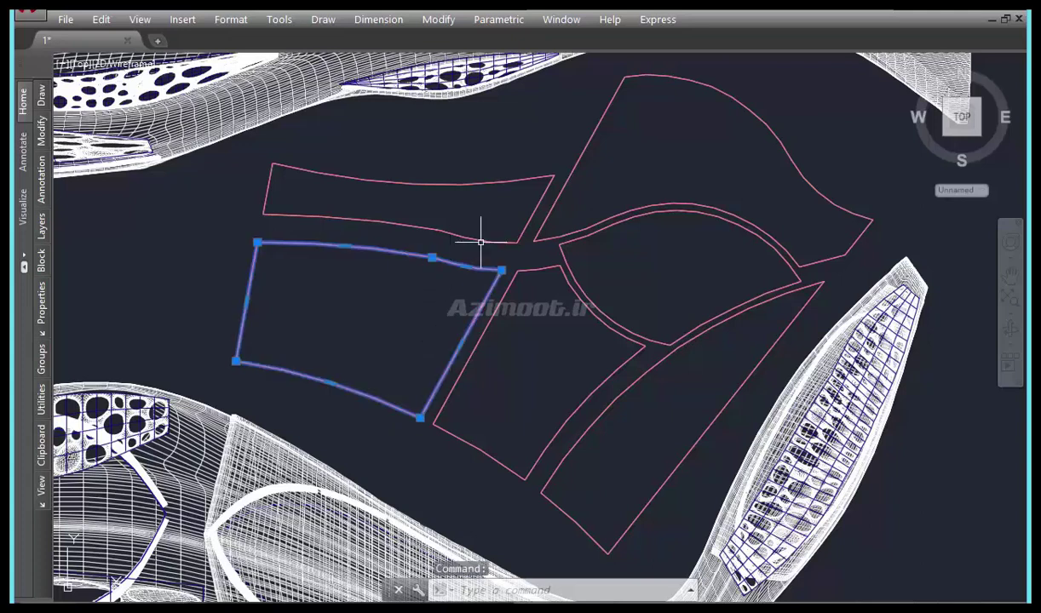
left_click(412, 226)
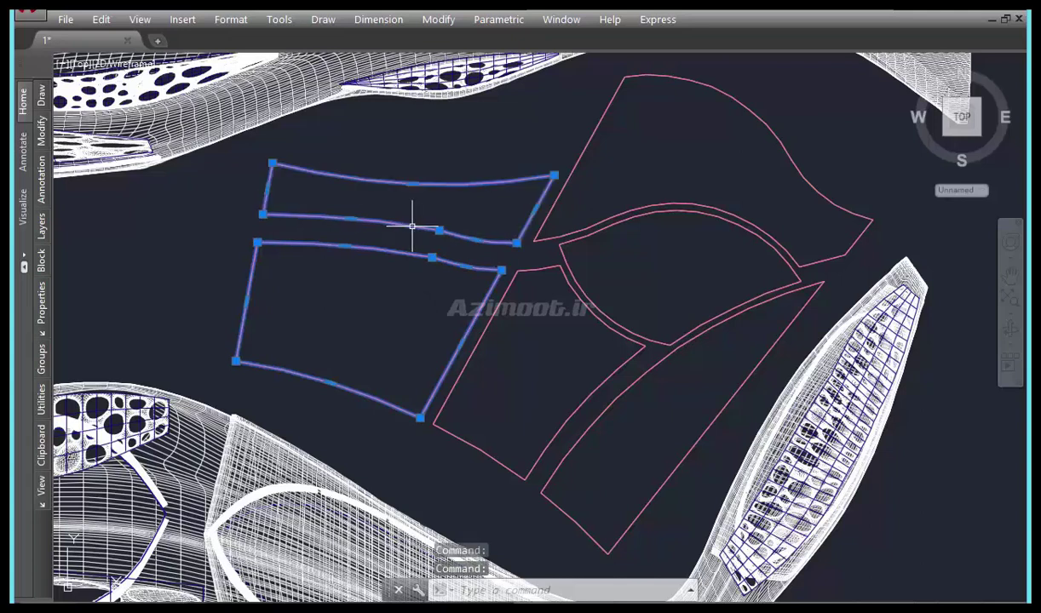
left_click(534, 269)
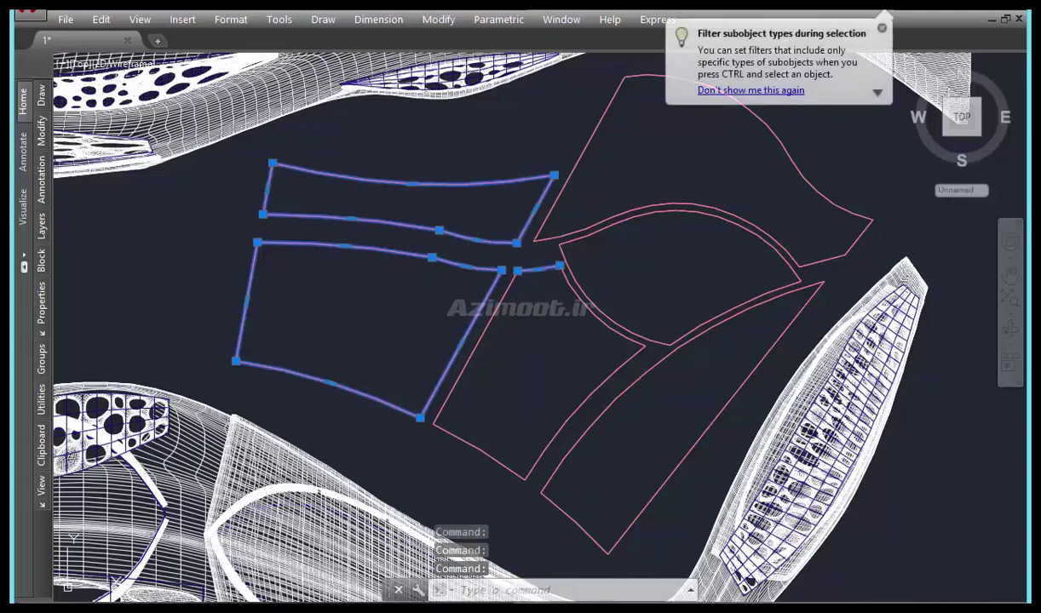
key("ctrl+z")
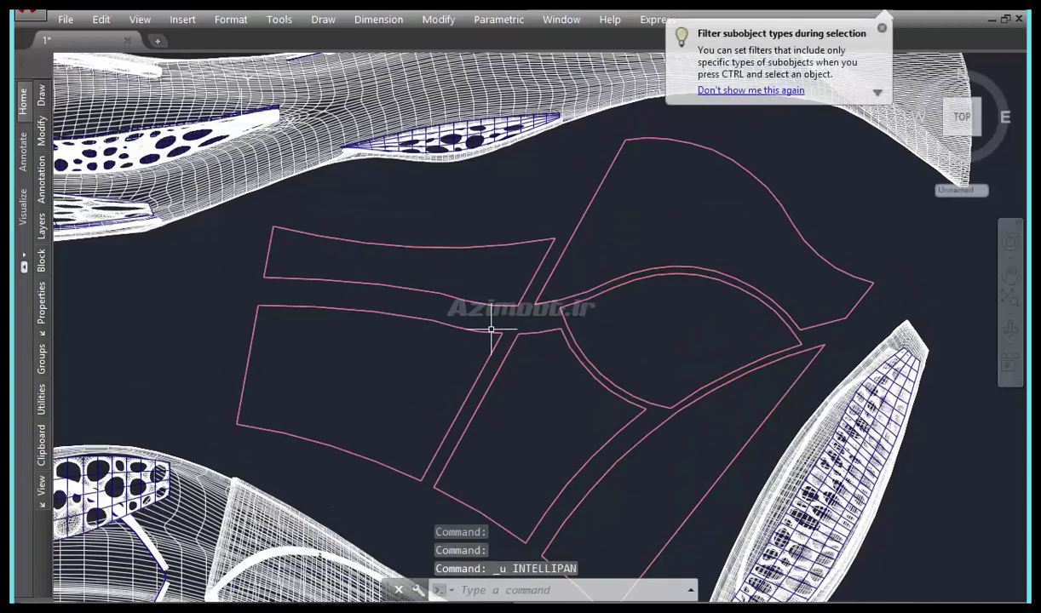
middle_click_drag(489, 335, 483, 310)
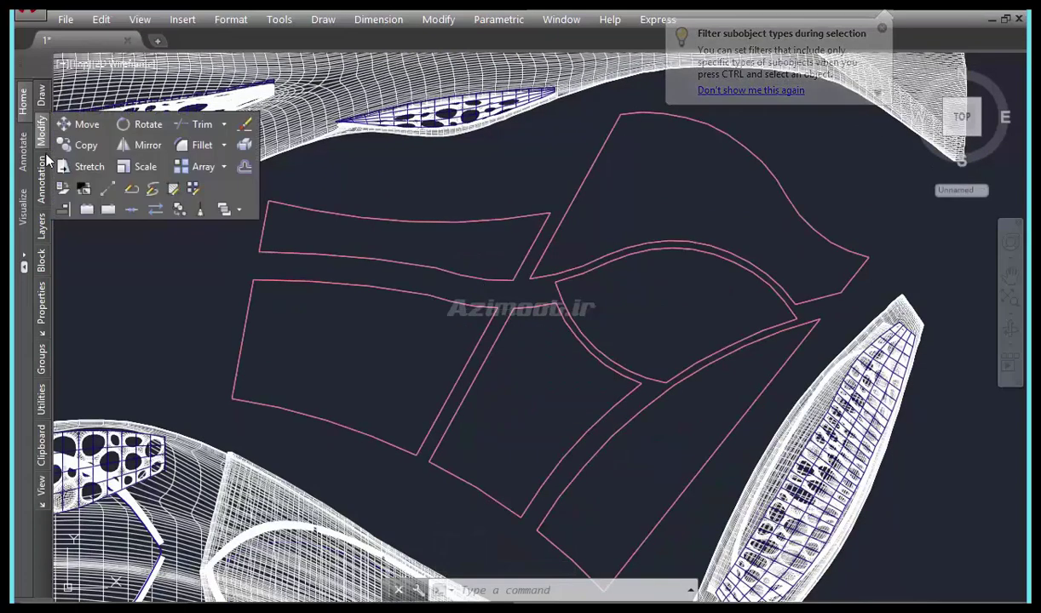
mouse_move(40, 226)
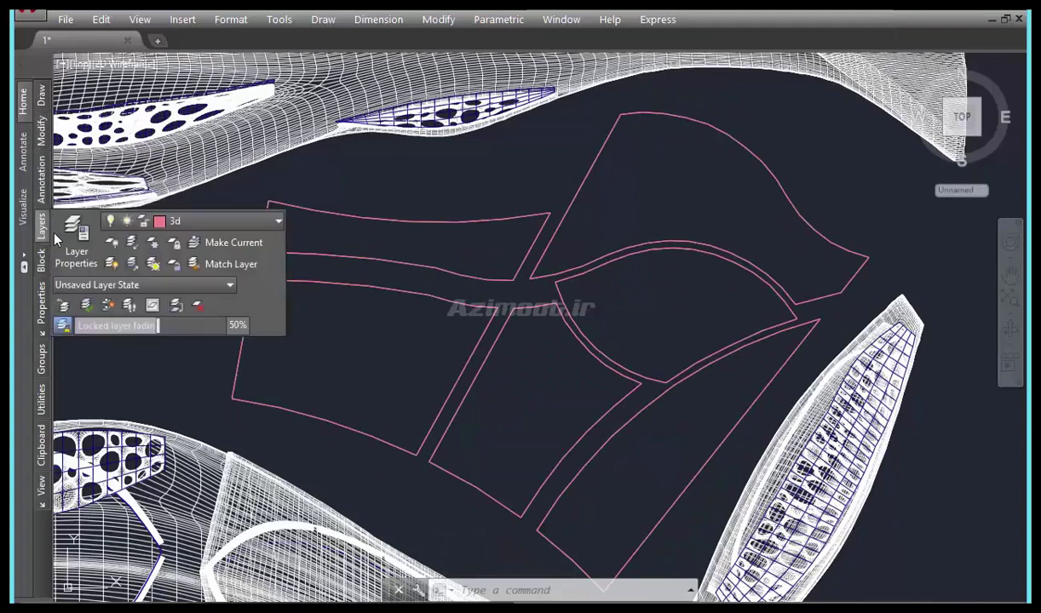
- Turn off layer 0 and window-select all the boundary outlines
left_click(192, 223)
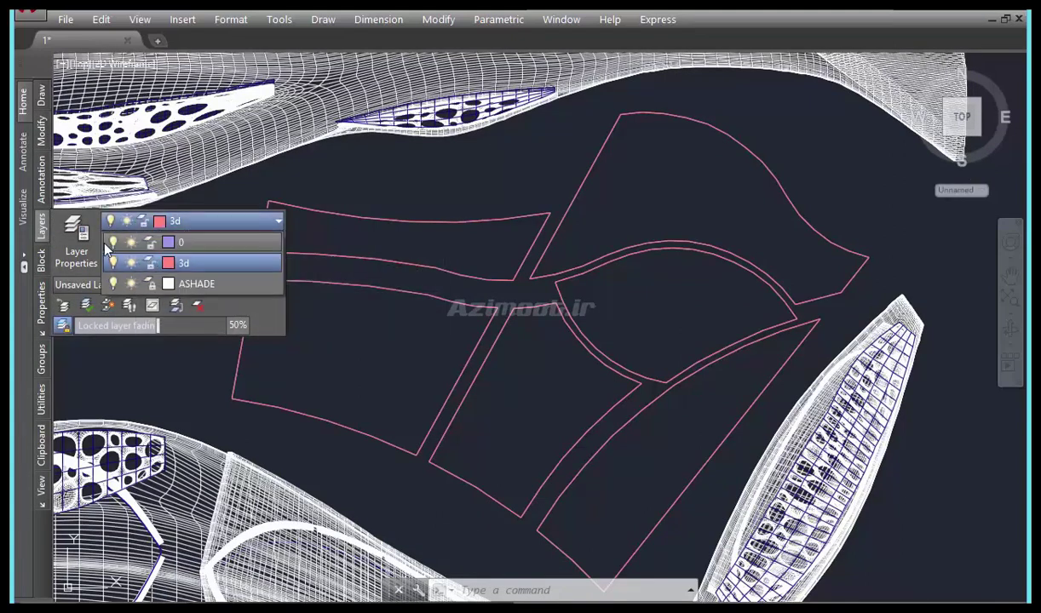
left_click(114, 244)
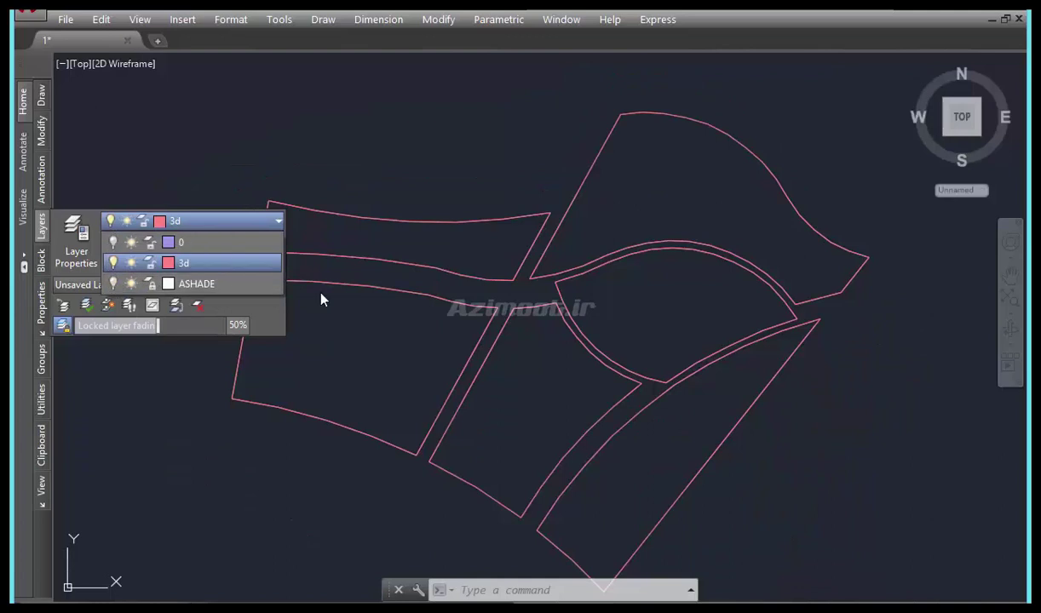
scroll(545, 351, "down", 2)
scroll(545, 351, "down", 3)
left_click(750, 179)
left_click(428, 459)
scroll(526, 248, "down", 3)
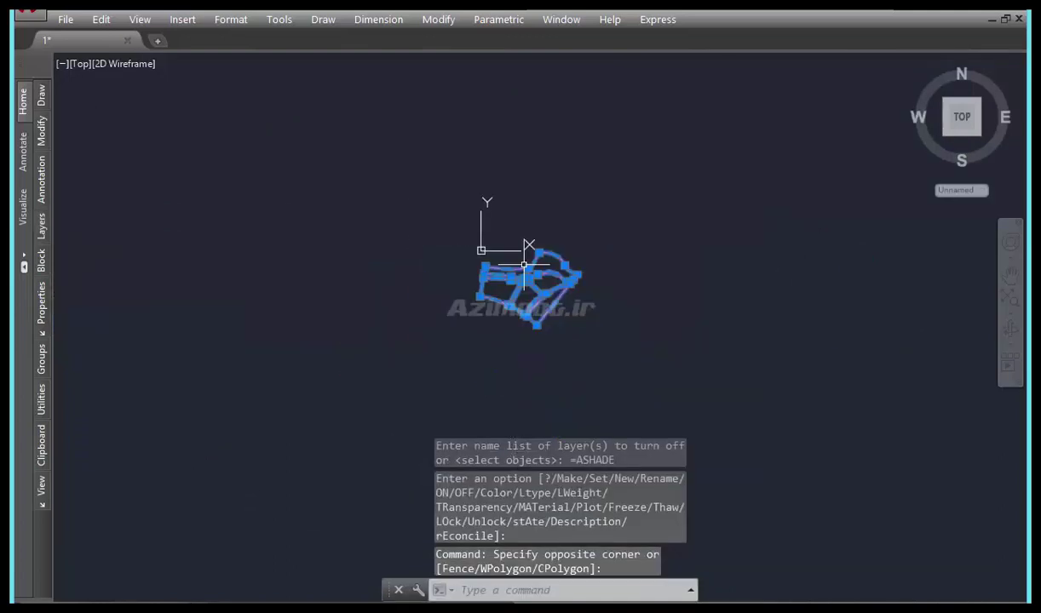
- Move the selected outlines to a new spot near the origin
type("m")
key("Return")
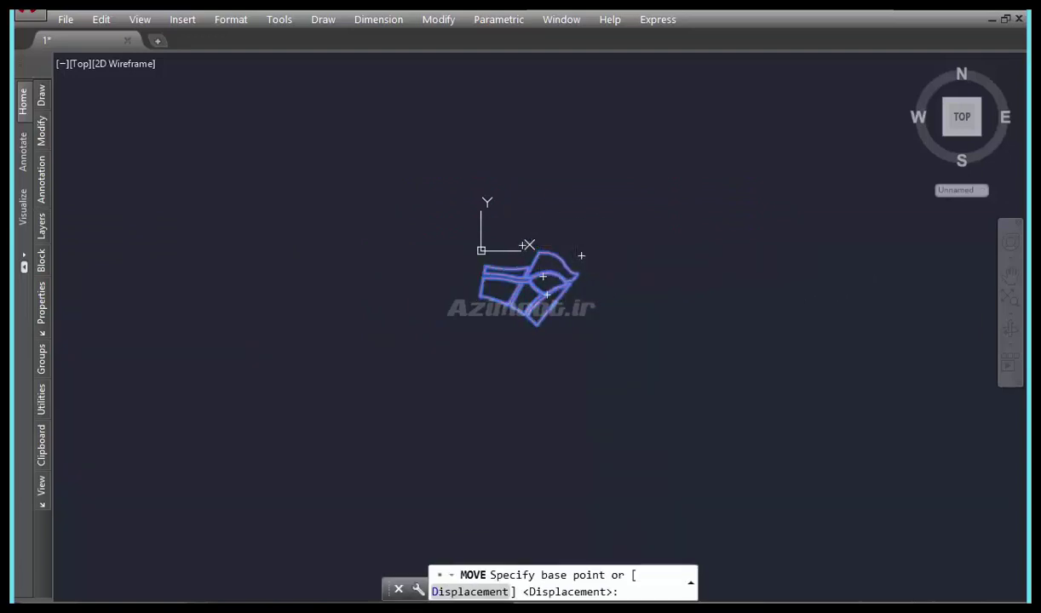
left_click(579, 257)
mouse_move(609, 376)
middle_mouse_down()
mouse_move(621, 240)
mouse_move(634, 304)
middle_mouse_up()
left_click(632, 316)
- Reselect the six outlines and run WBLOCK, browsing for where to save the file
scroll(609, 345, "up", 2)
left_click(637, 315)
left_click(400, 487)
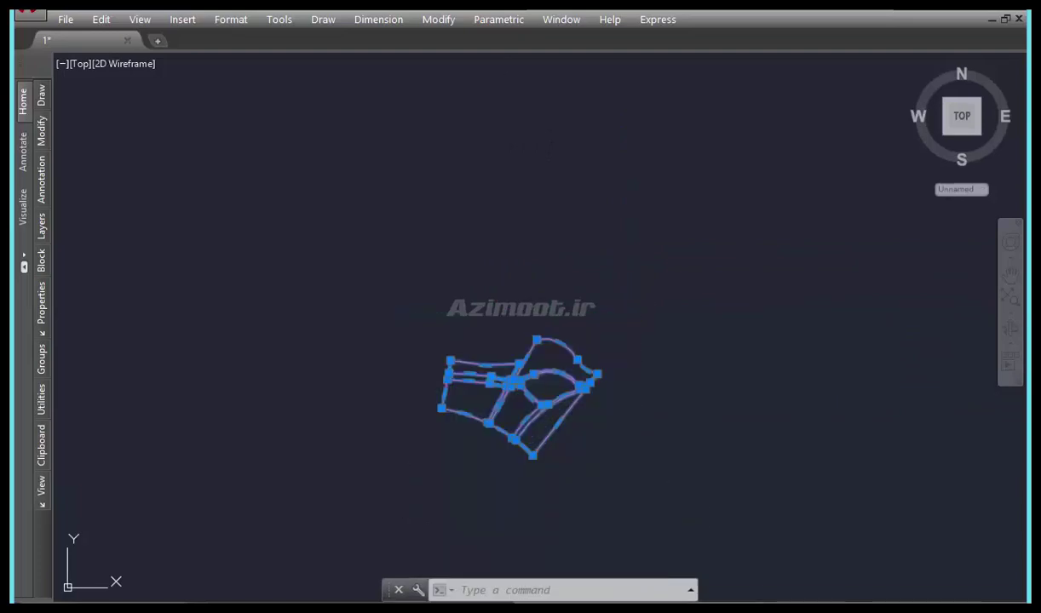
type("w")
key("Return")
left_click(686, 416)
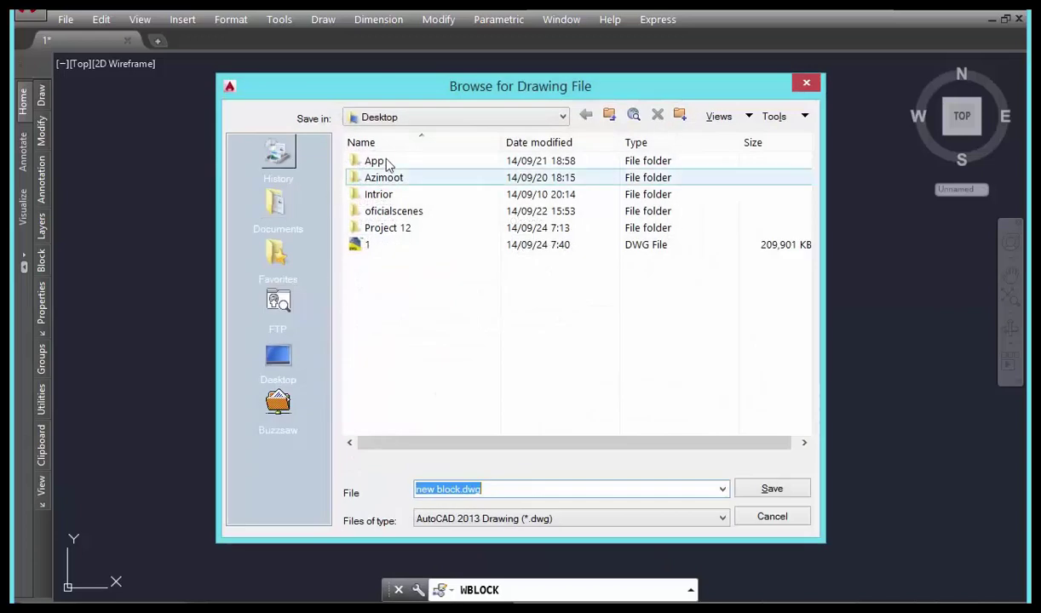
- Write the outlines to the Desktop as 2.dwg with Meters insert units
left_click(275, 375)
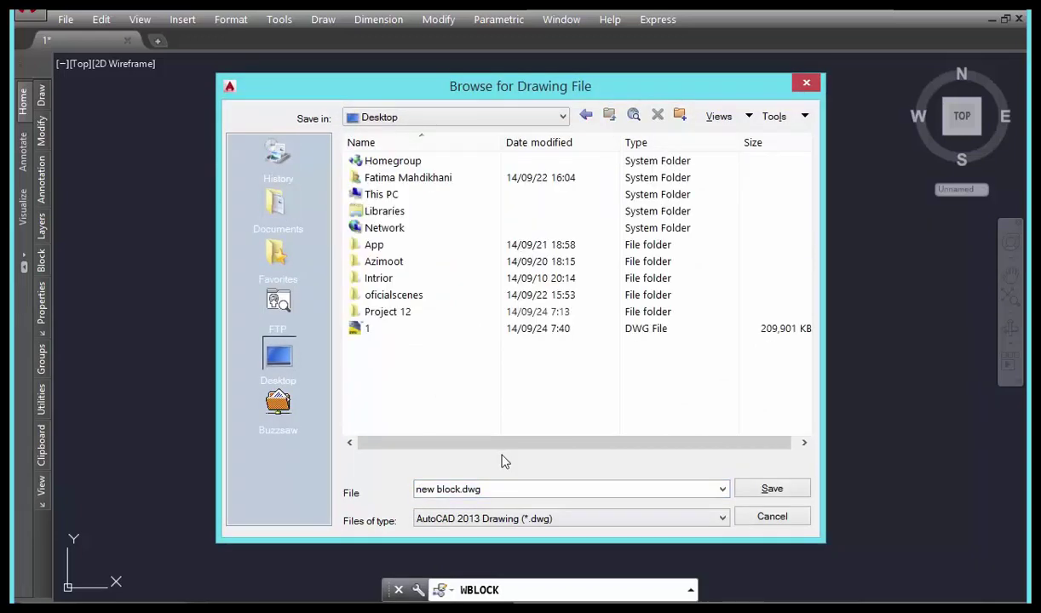
type("2")
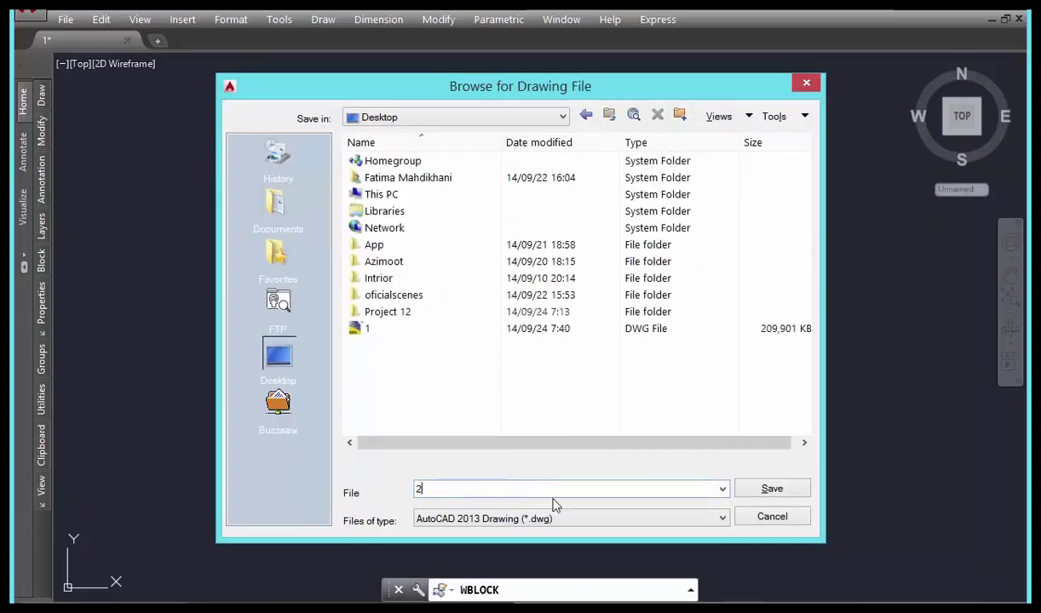
left_click(756, 490)
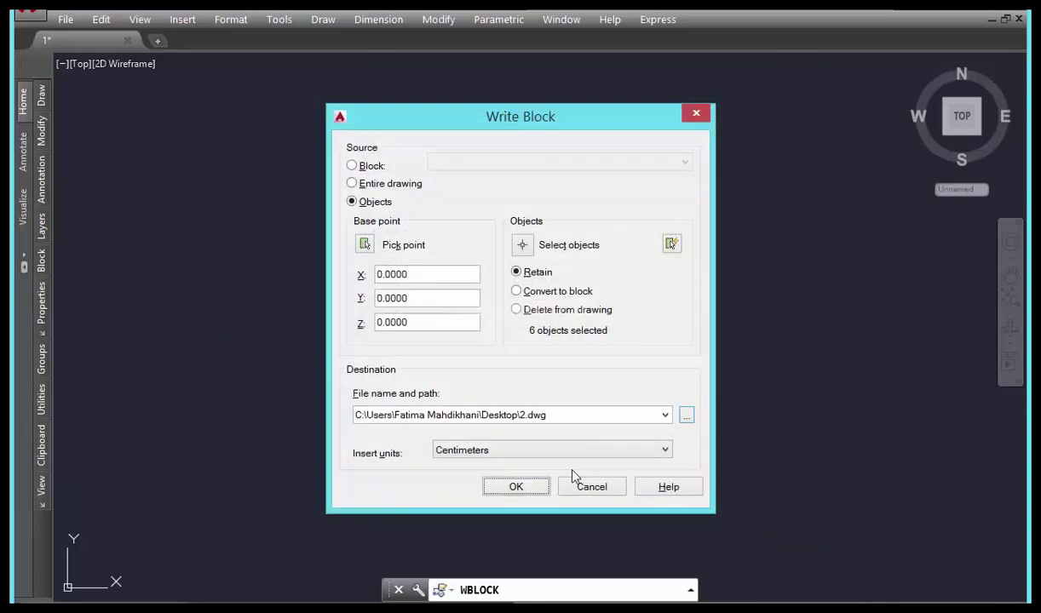
left_click(498, 451)
left_click(497, 454)
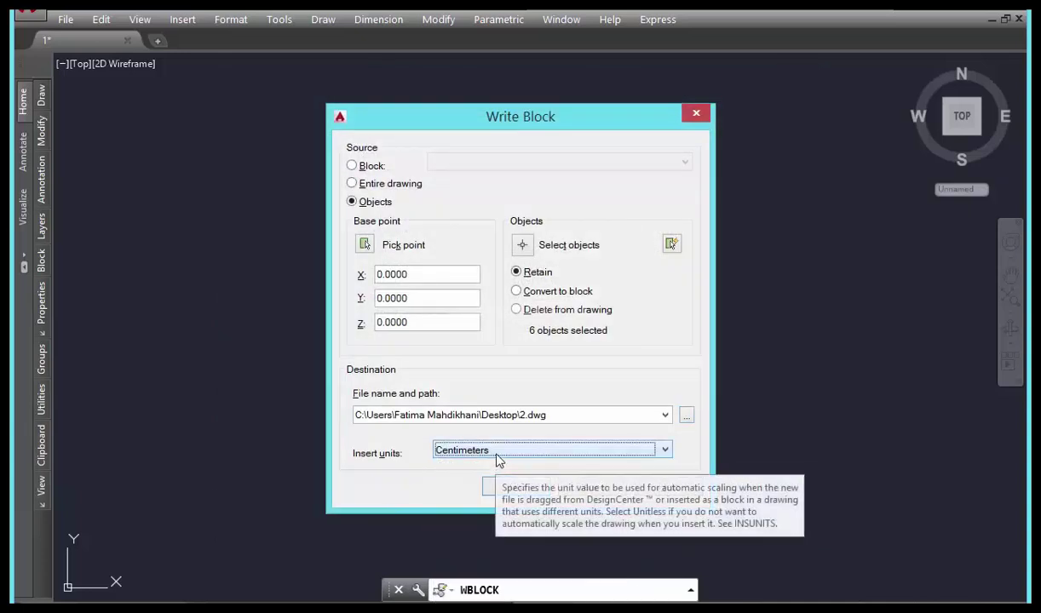
left_click(494, 454)
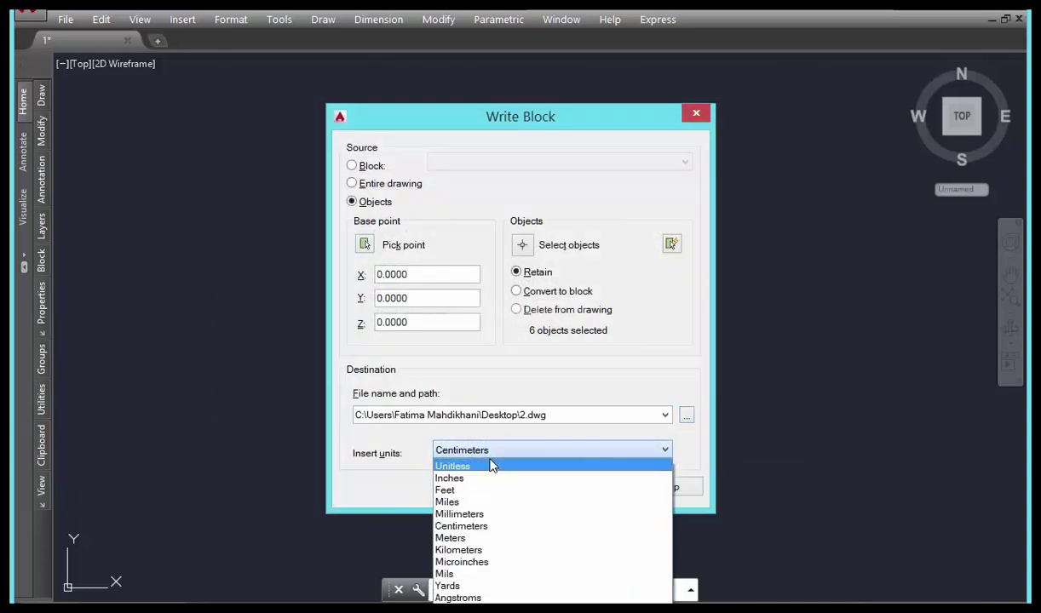
left_click(464, 538)
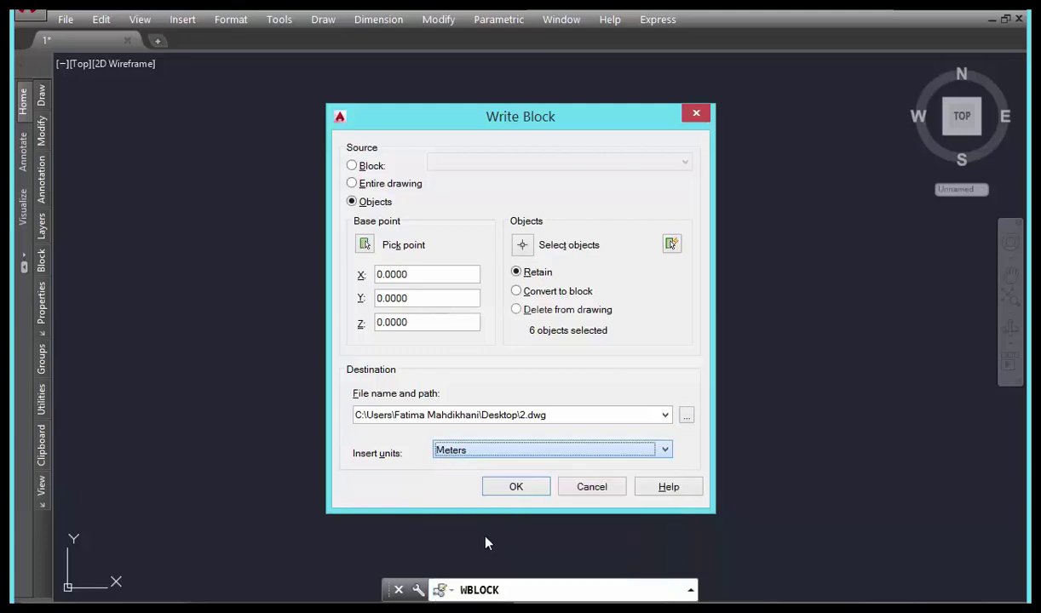
left_click(513, 488)
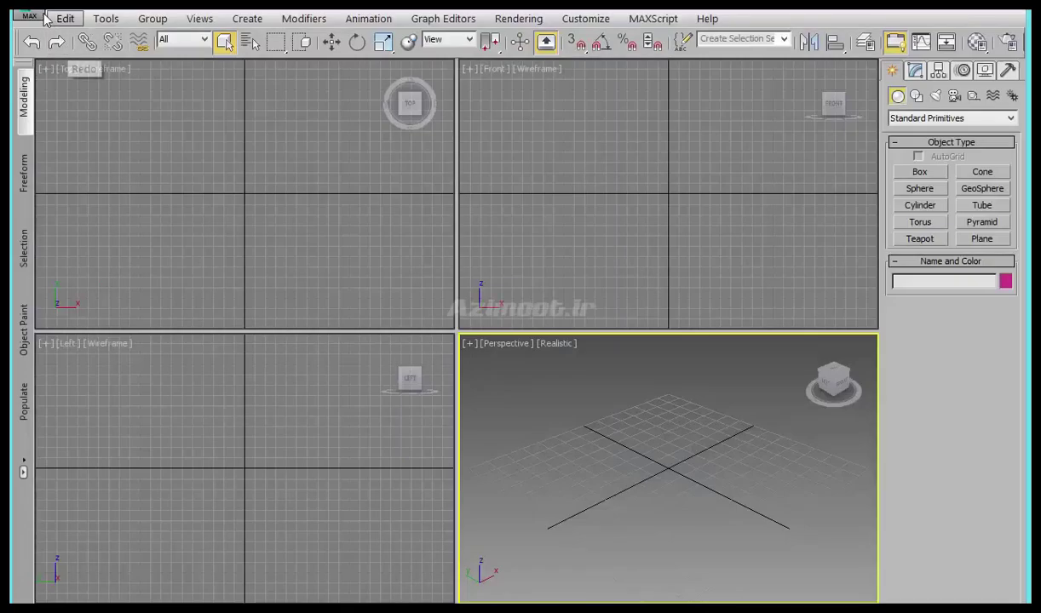
- Import 2.dwg from the Desktop into the 3ds Max scene
left_click(31, 15)
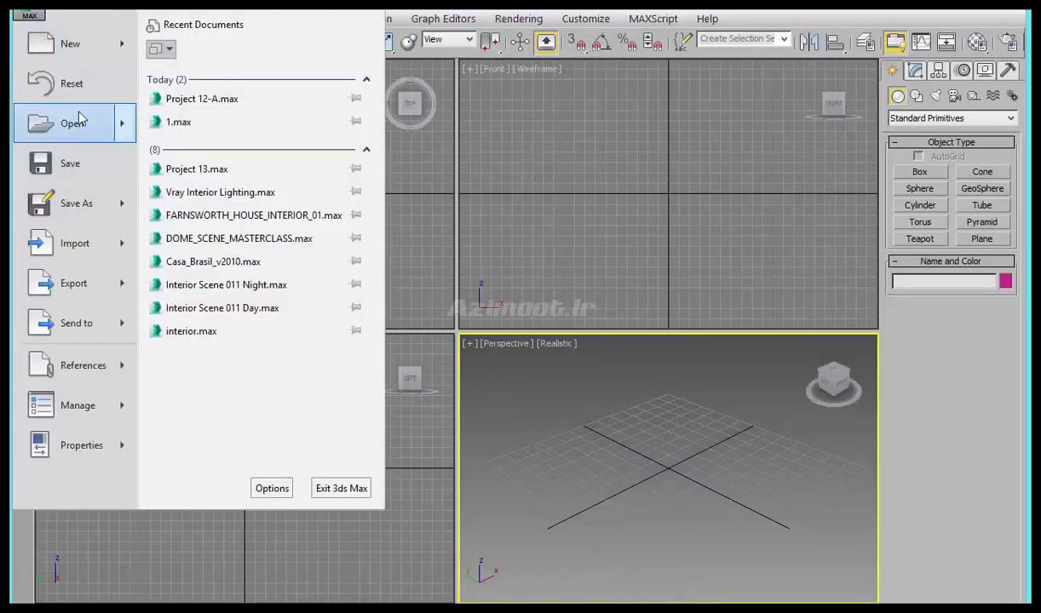
mouse_move(73, 124)
left_click(68, 246)
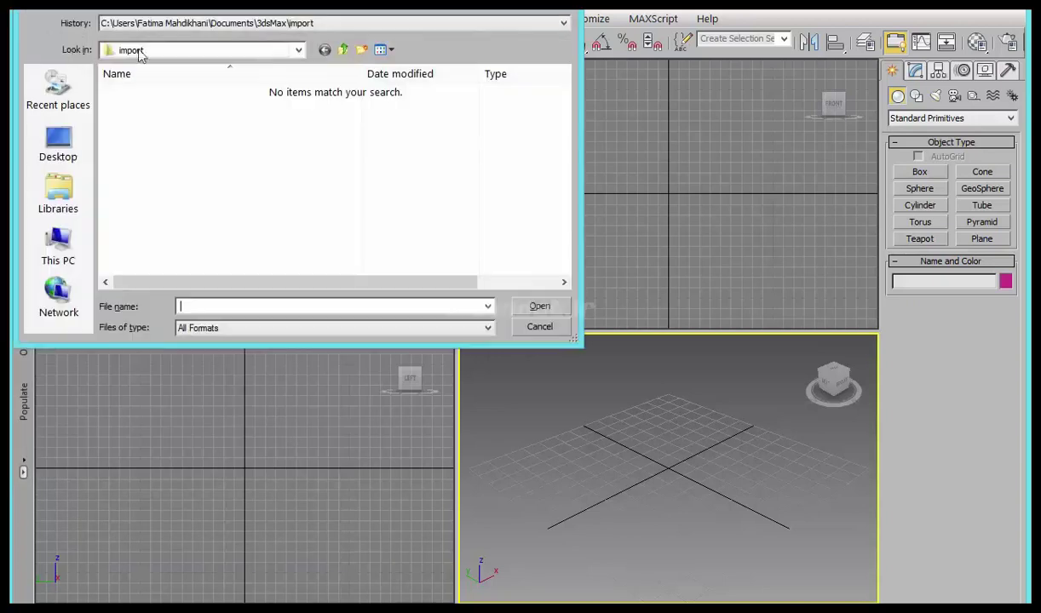
left_click(173, 52)
left_click(143, 82)
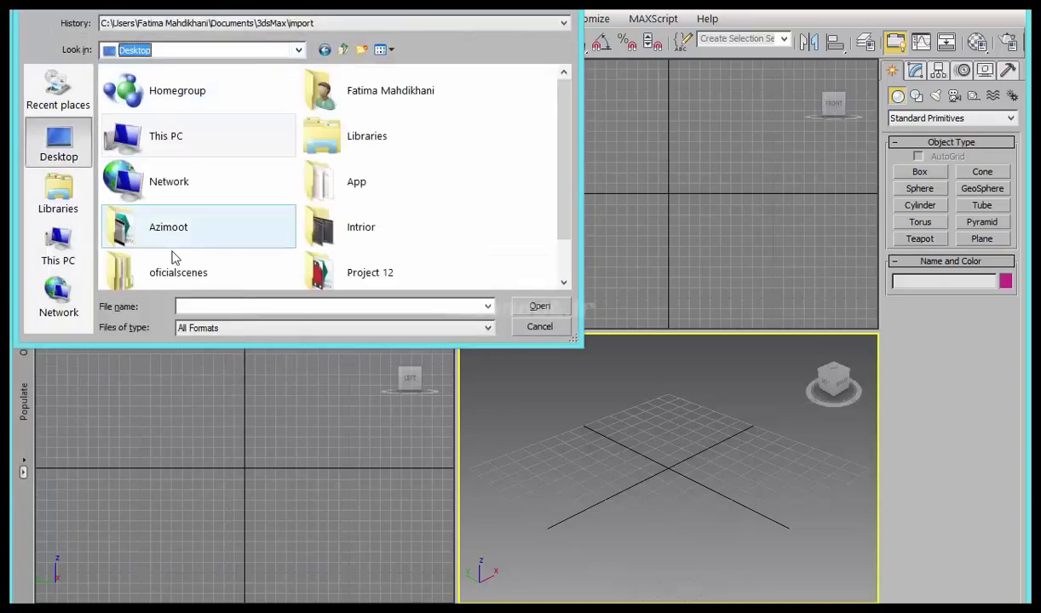
left_click_drag(557, 186, 562, 275)
left_click(325, 271)
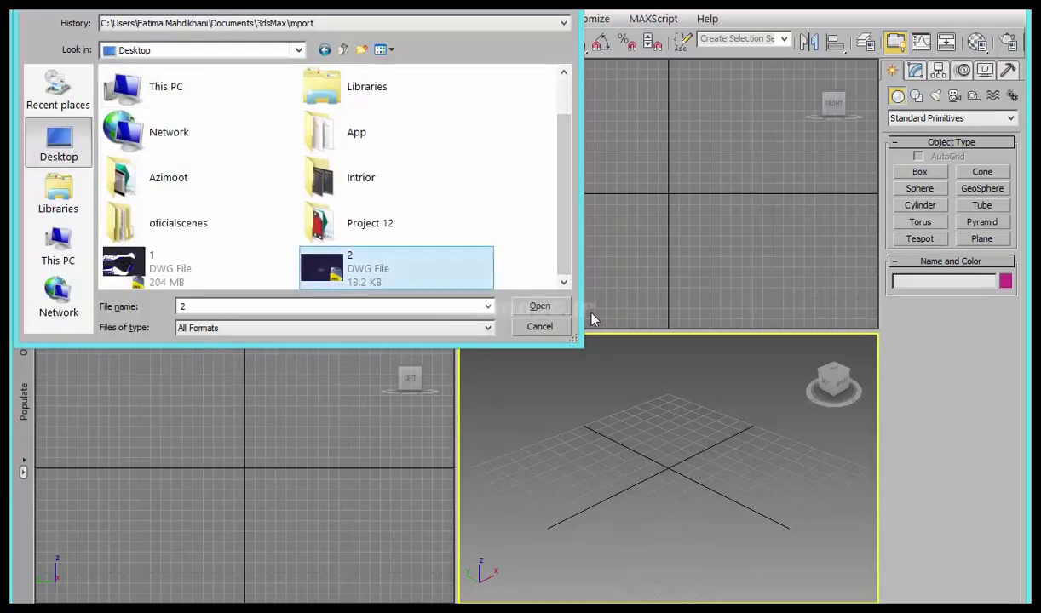
left_click(540, 308)
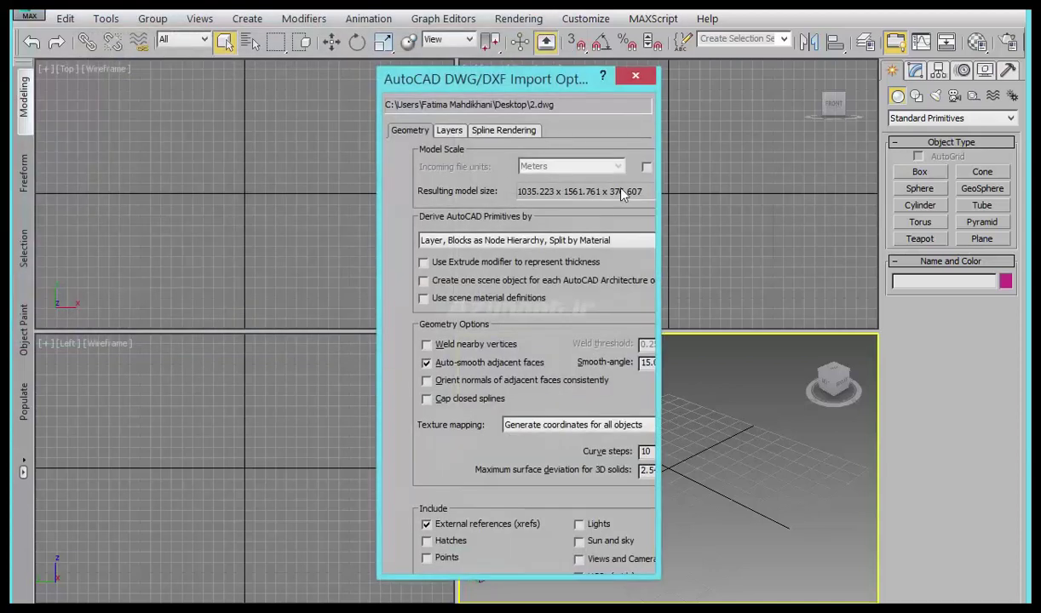
- Set the import to derive primitives by Entity with surface deviation 0.0
left_click(449, 242)
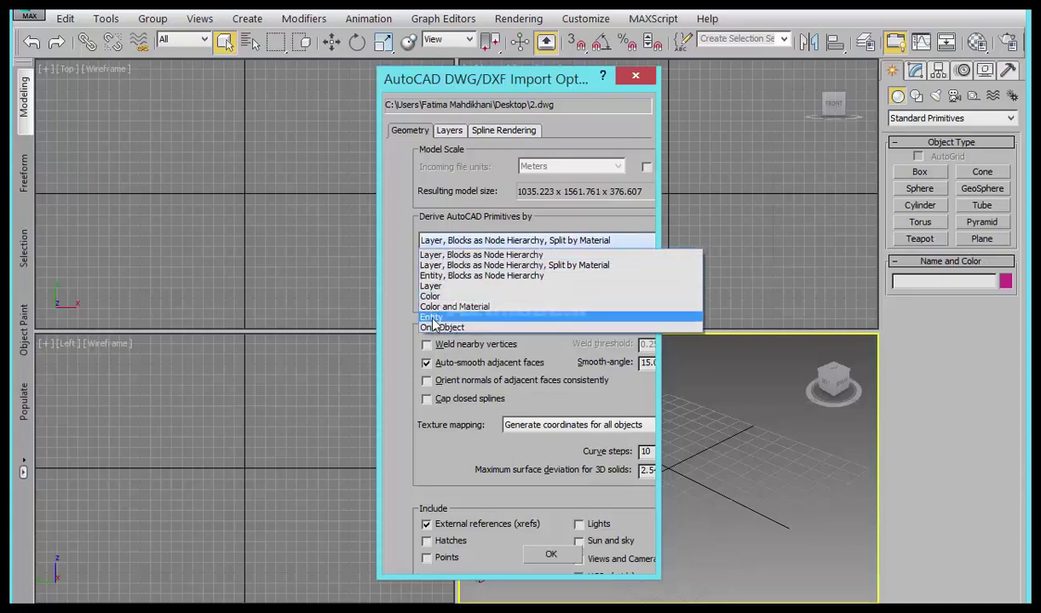
left_click(431, 317)
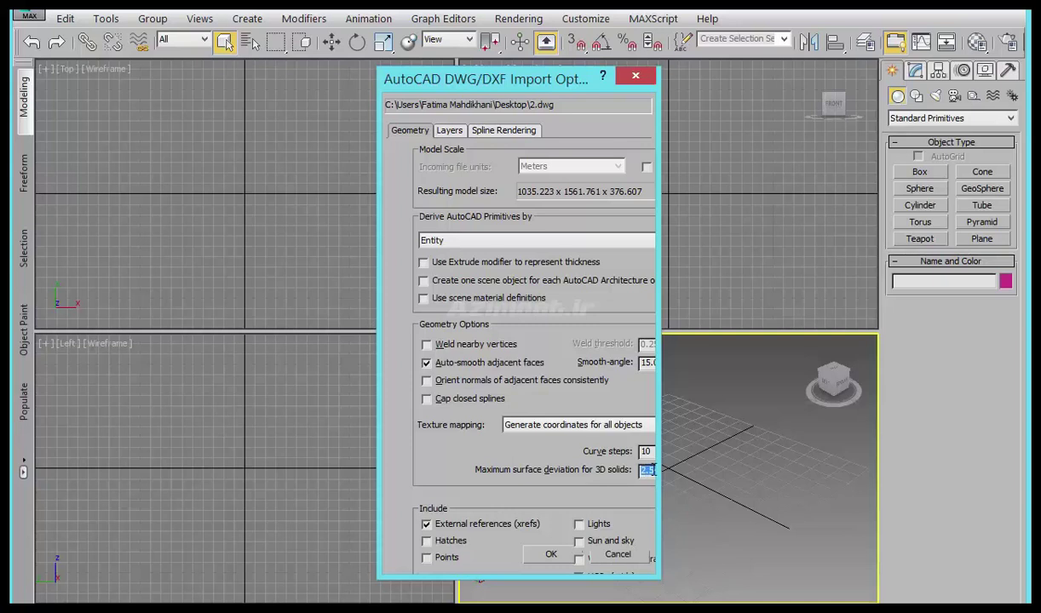
double_click(648, 454)
type("0.0")
- Confirm the import and maximize the Perspective view, zoomed in on the outlines
left_click(551, 554)
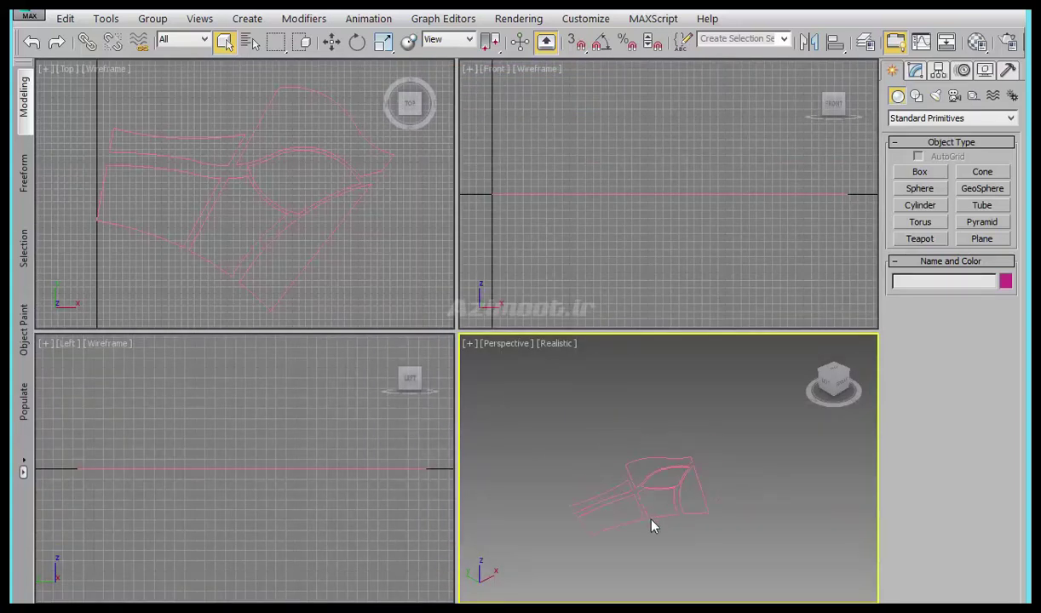
key("alt+w")
mouse_move(389, 416)
middle_mouse_down("alt")
mouse_move(337, 397)
mouse_move(527, 441)
mouse_move(449, 433)
mouse_move(536, 356)
middle_mouse_up("alt")
scroll(337, 397, "up", 3)
- Select the left panel outline's closed spline at Editable Spline's Spline level
left_click(503, 398)
left_click(547, 379)
left_click(581, 390)
left_click(502, 396)
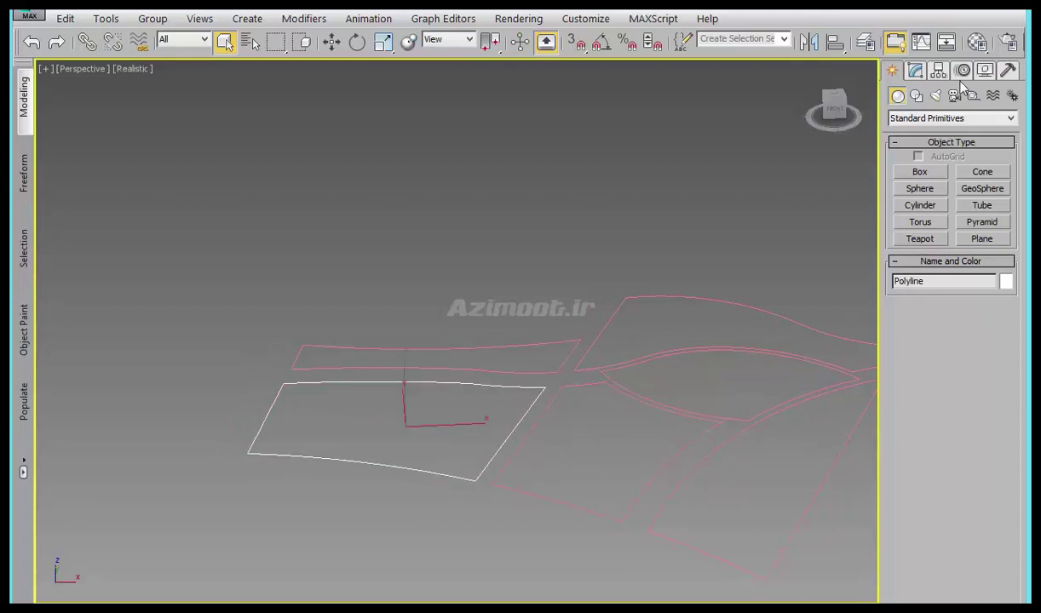
left_click(915, 71)
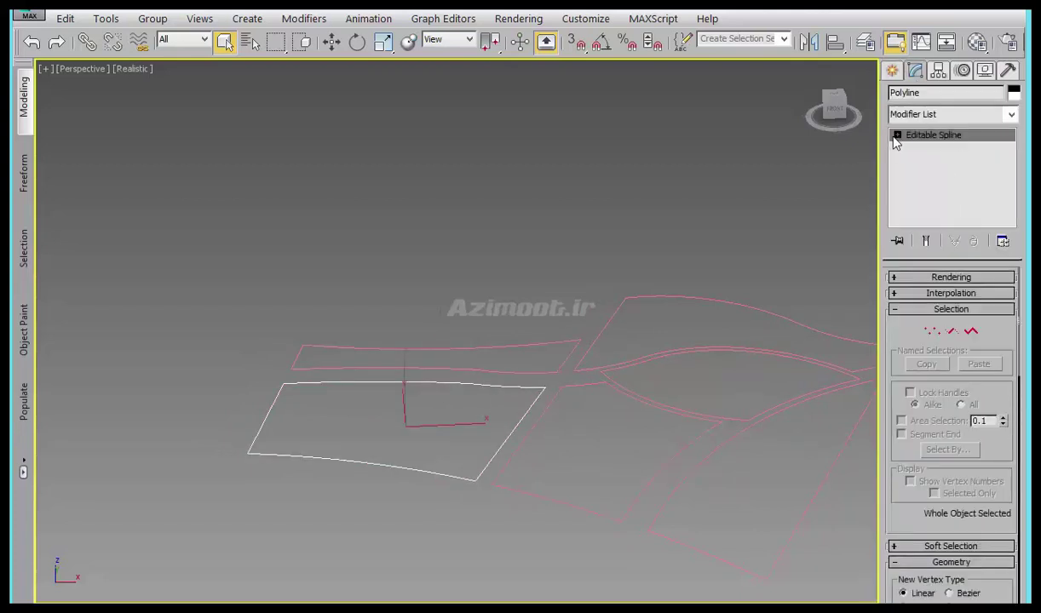
left_click(897, 135)
left_click(925, 173)
left_click(508, 388)
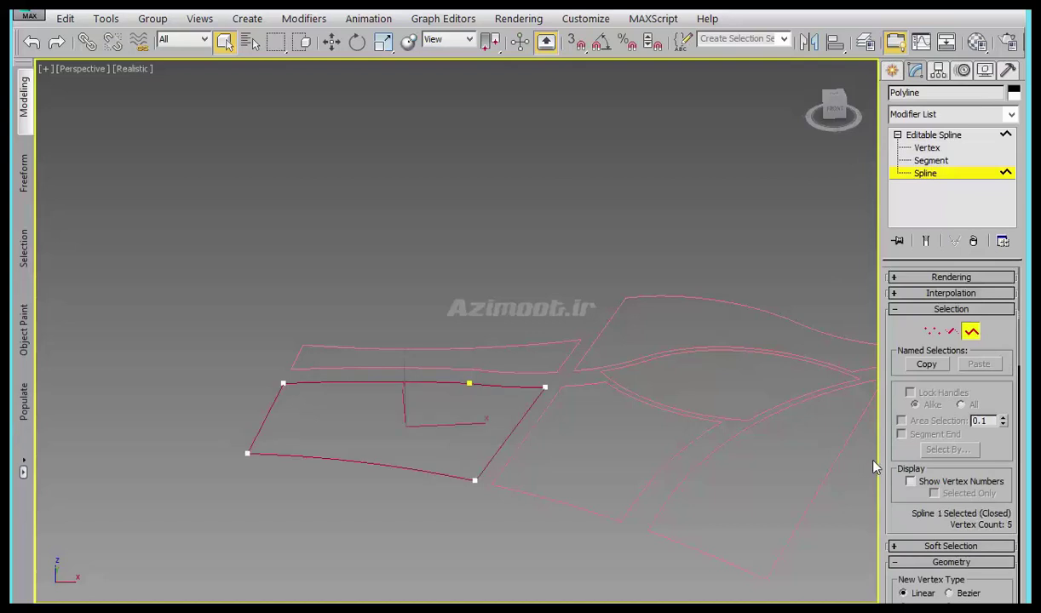
scroll(920, 460, "down", 5)
scroll(961, 343, "down", 10)
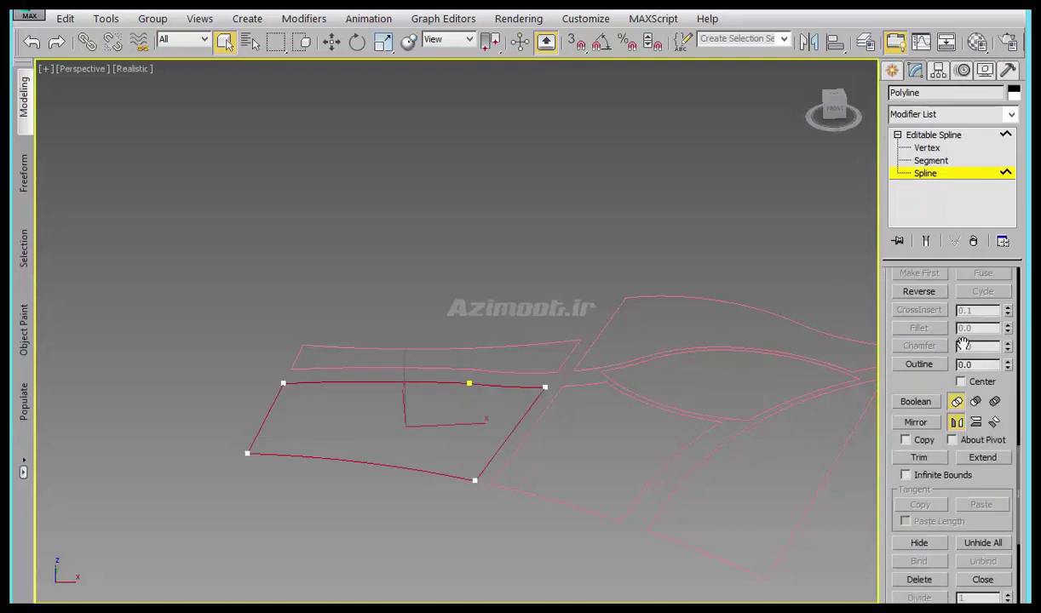
- Outline the left panel spline to create an offset rim
left_click(919, 365)
left_click_drag(526, 375, 523, 385)
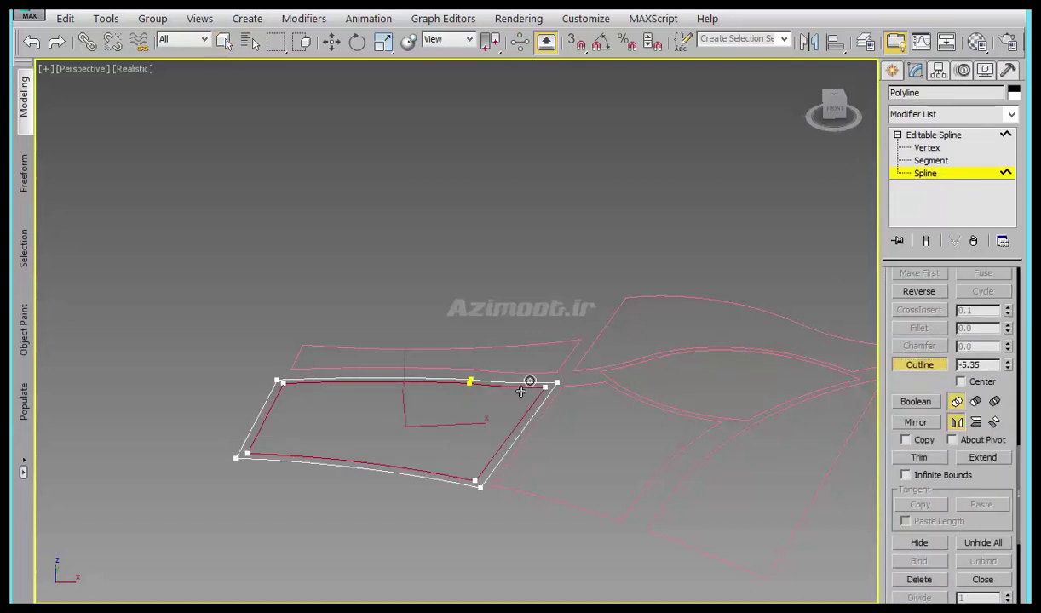
middle_click_drag(533, 374, 648, 401)
scroll(691, 403, "up", 5)
right_click(691, 417)
scroll(647, 417, "down", 3)
scroll(631, 426, "down", 2)
- Add an Extrude modifier with an amount of 2.5 to the rim
left_click(946, 114)
key("e")
left_click(942, 195)
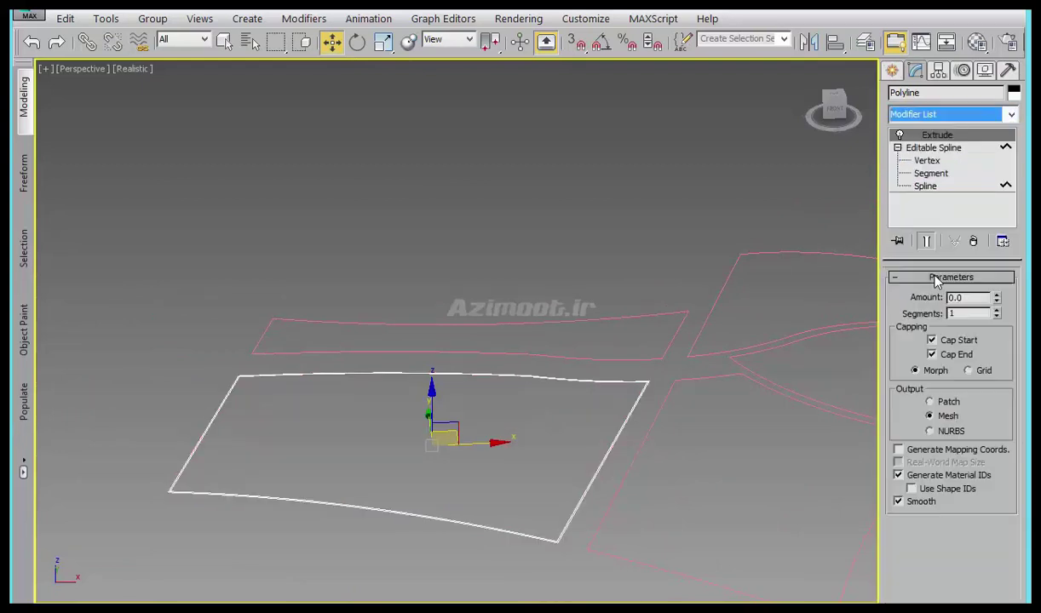
left_click_drag(999, 301, 998, 286)
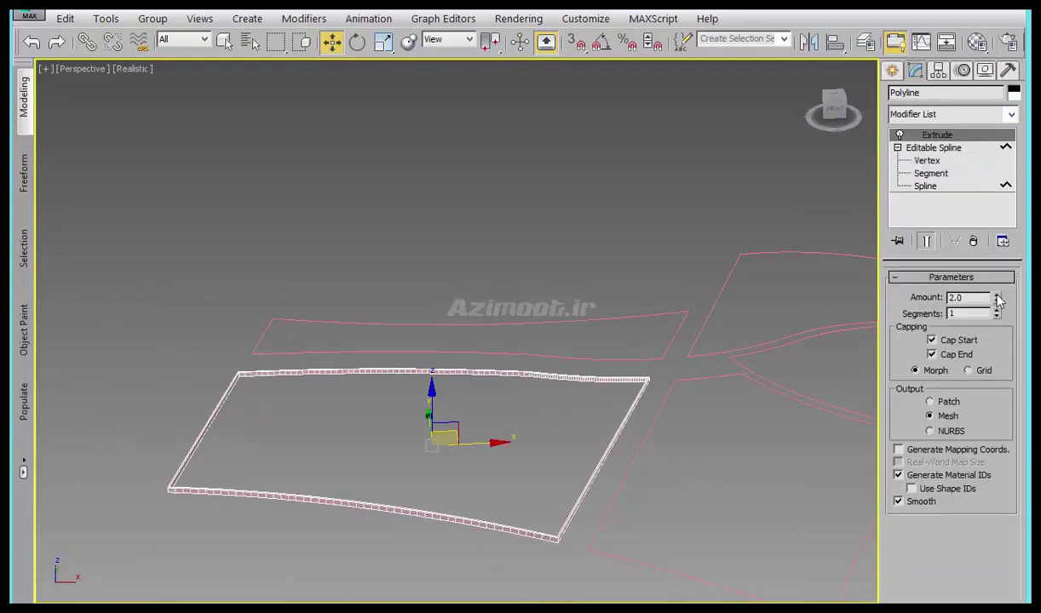
middle_click_drag(401, 456, 520, 422)
scroll(519, 422, "up", 3)
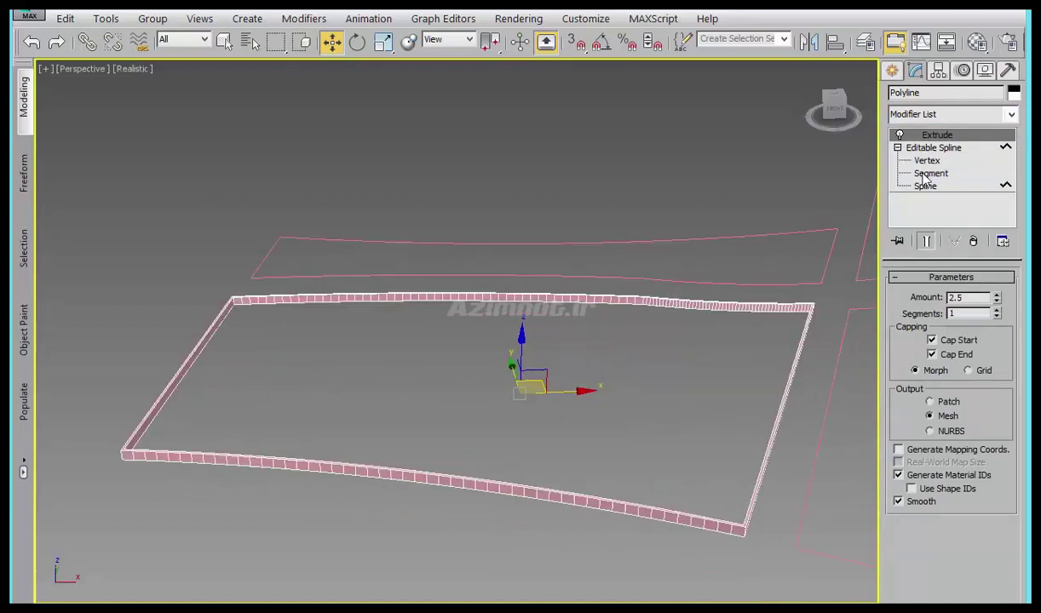
- Detach a copy of the spline, keeping the original, as Shape001
left_click(894, 185)
middle_click_drag(802, 348, 695, 341)
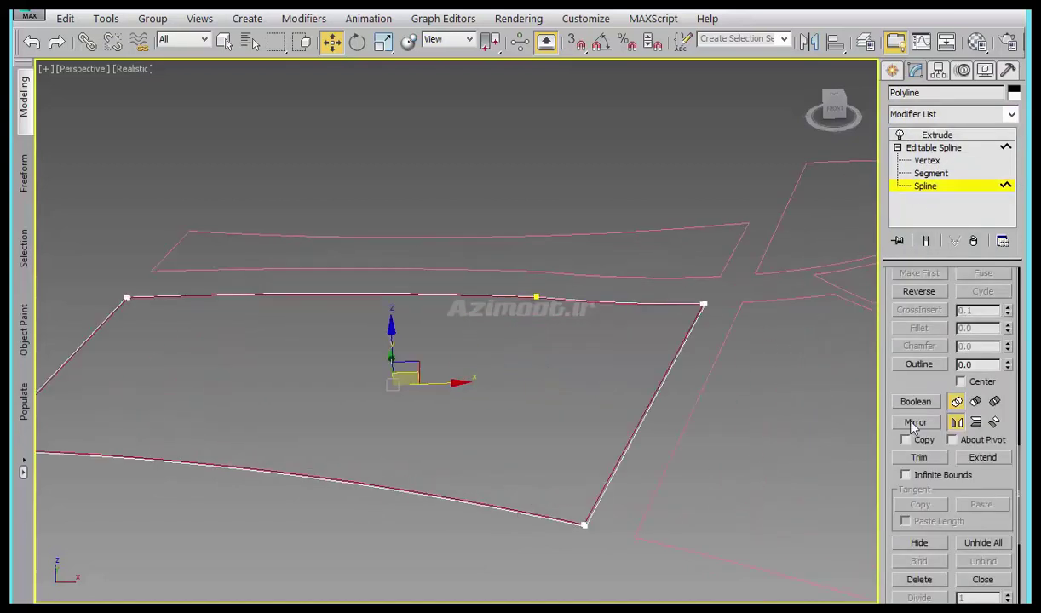
scroll(890, 365, "down", 3)
scroll(910, 398, "down", 2)
left_click(961, 407)
left_click(918, 382)
left_click(573, 343)
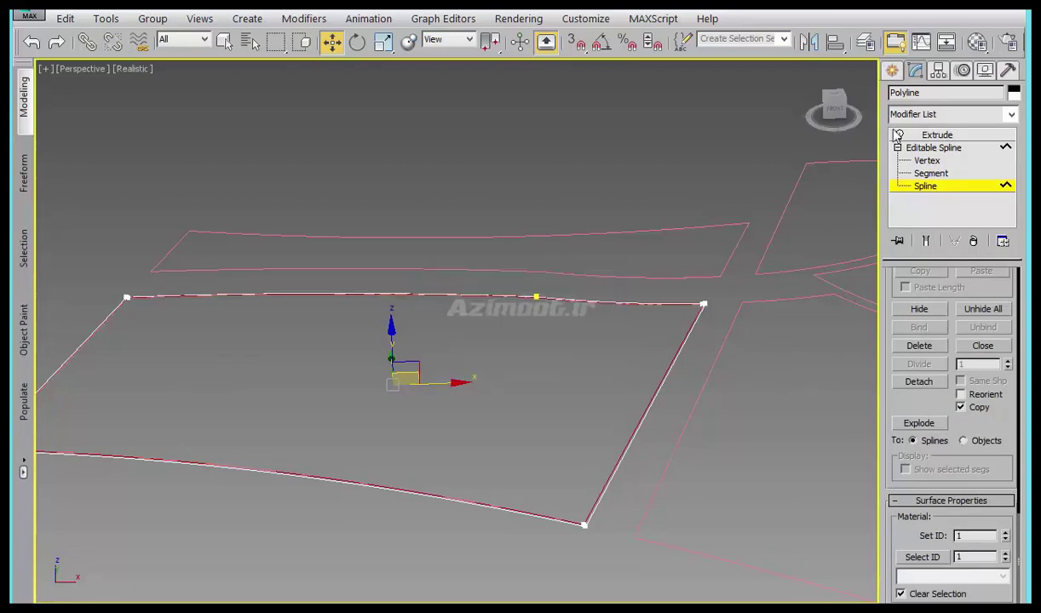
- Exit spline editing to view the extruded walls and select Shape001
left_click(892, 69)
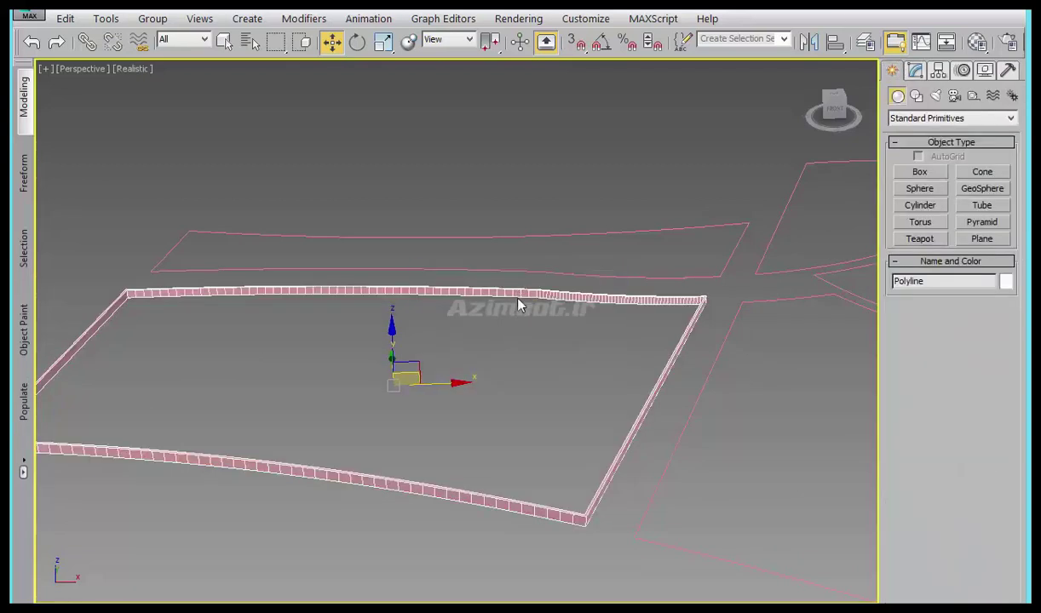
left_click(520, 305)
left_click(517, 296)
left_click(509, 294)
- Convert Shape001 to an Editable Poly, forming a filled flat panel
right_click(508, 307)
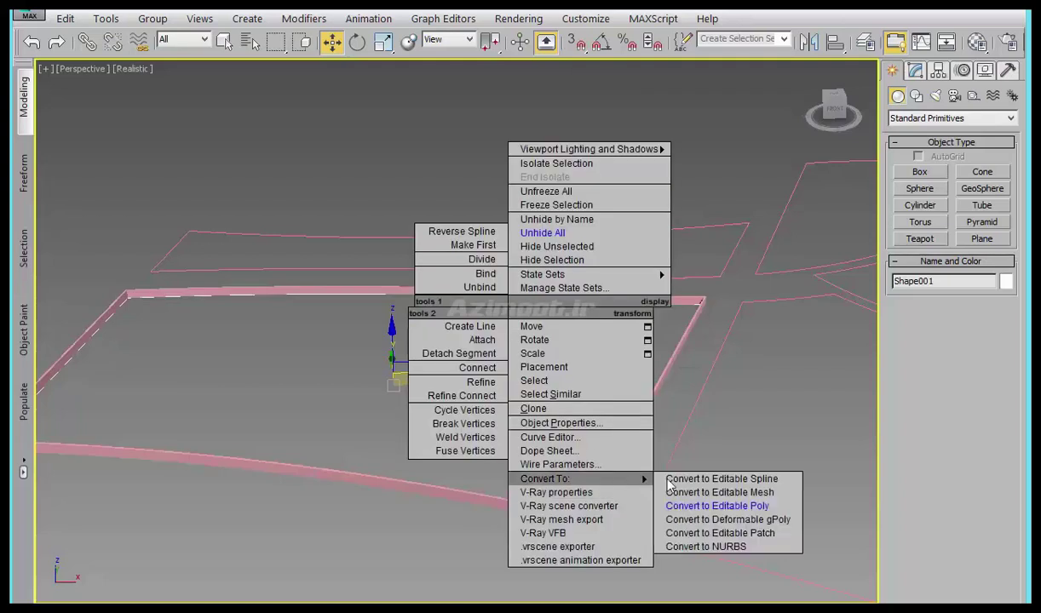
left_click(717, 506)
scroll(538, 376, "down", 3)
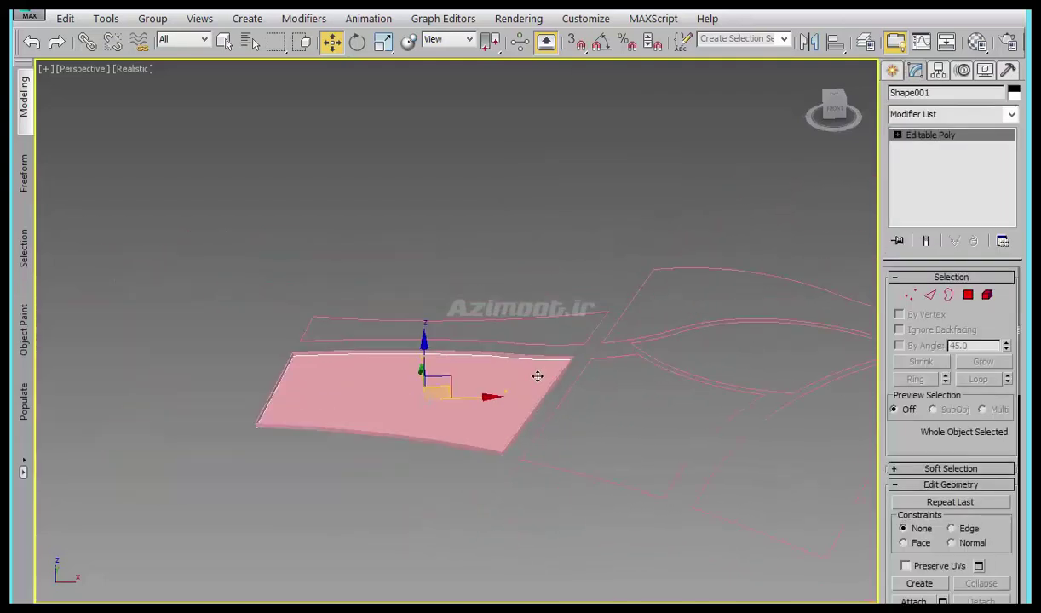
middle_click_drag(375, 363, 303, 363)
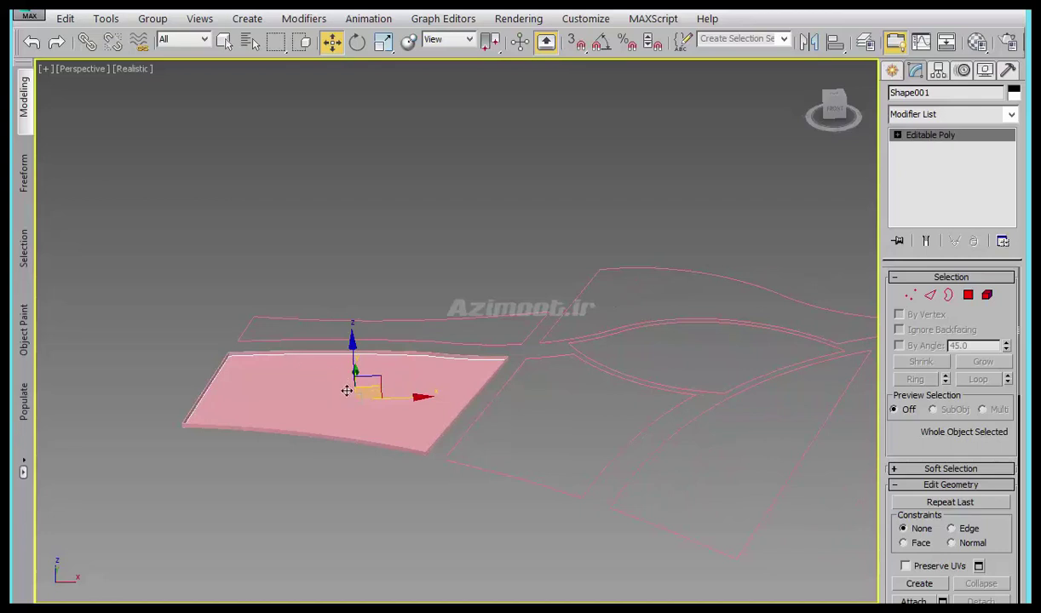
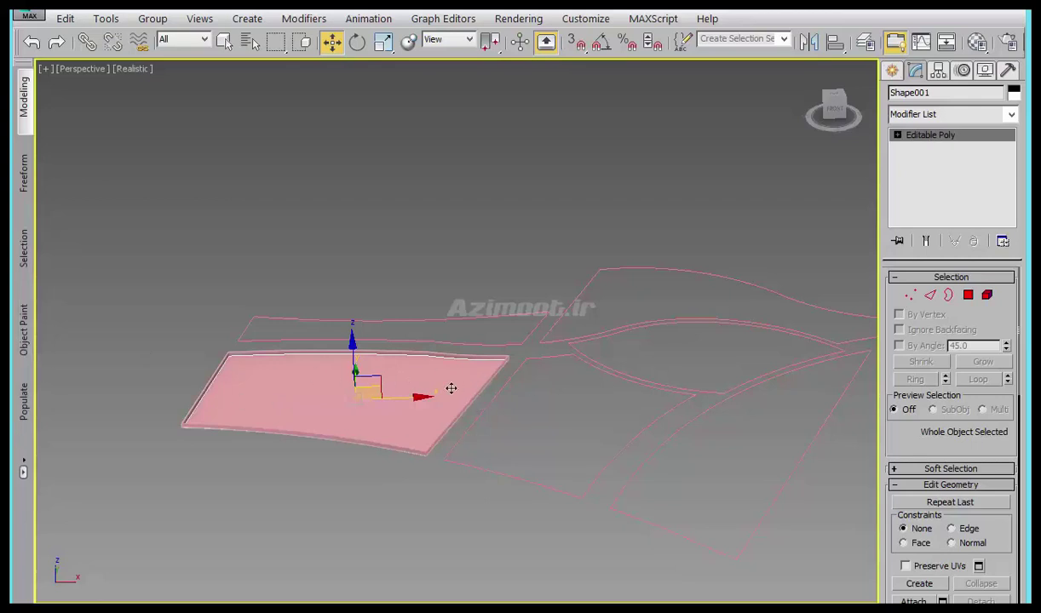
- Deselect the pink sheet and select the white Polyline outline
middle_click_drag(609, 531, 505, 551)
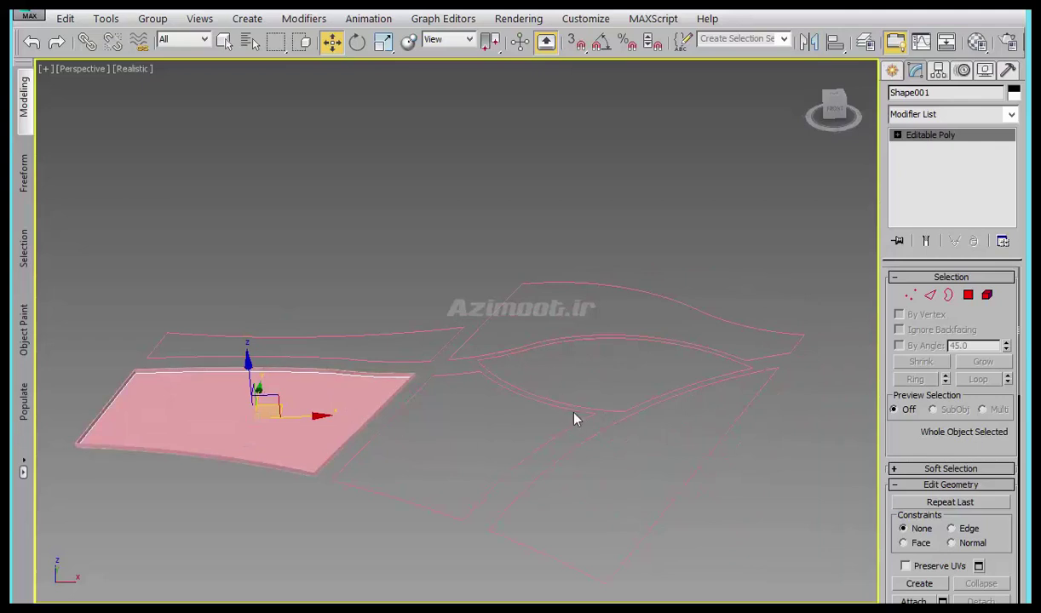
scroll(588, 416, "up", 2)
left_click(595, 425)
left_click(598, 446)
middle_click_drag(599, 447, 599, 361)
scroll(962, 438, "down", 5)
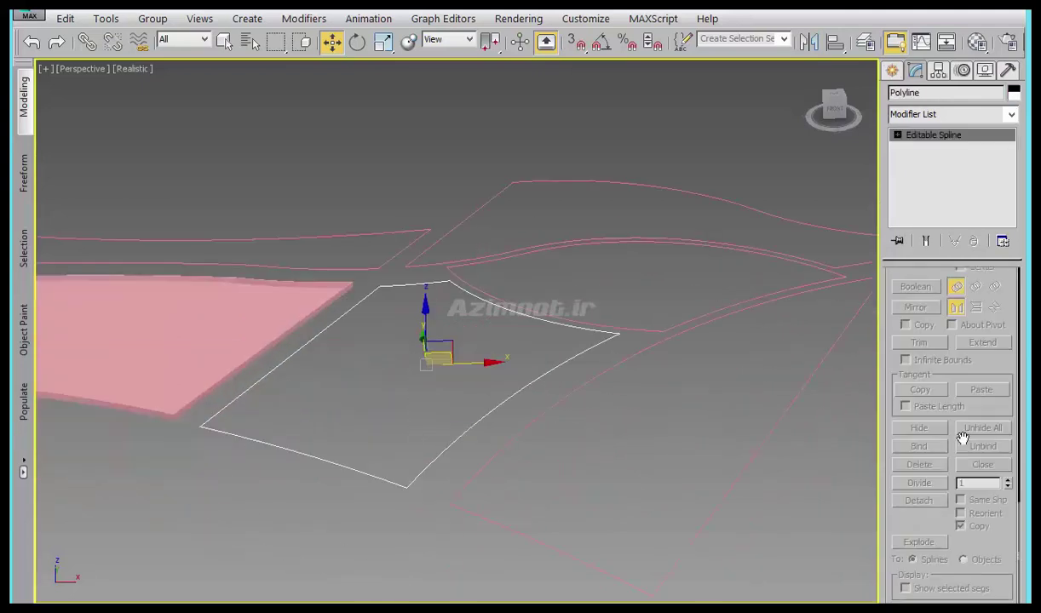
scroll(903, 511, "up", 3)
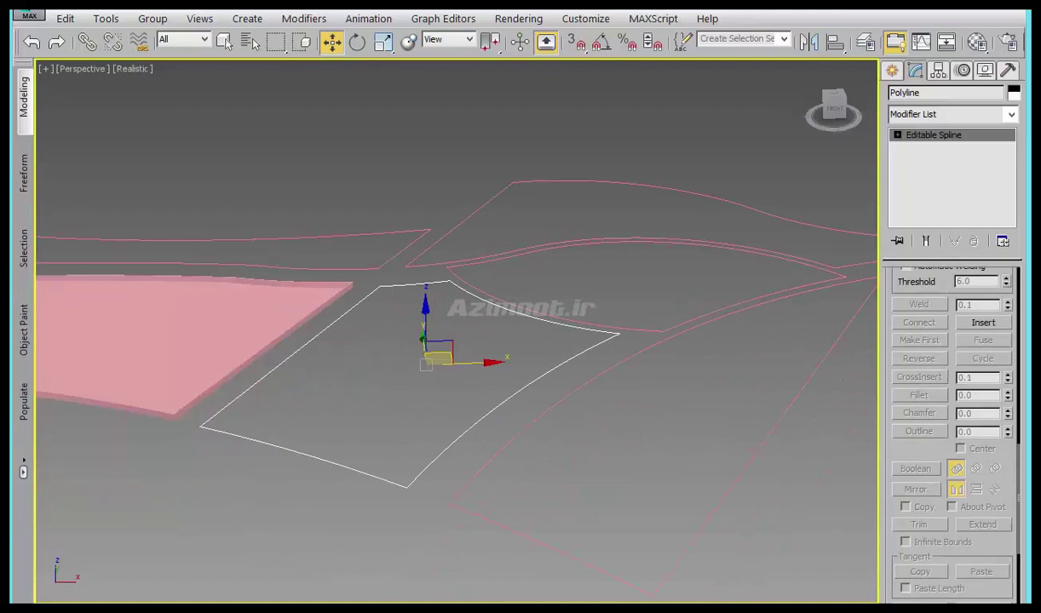
scroll(937, 283, "up", 3)
- Attach the pink, top and upper-left outlines to the Polyline
left_click(919, 294)
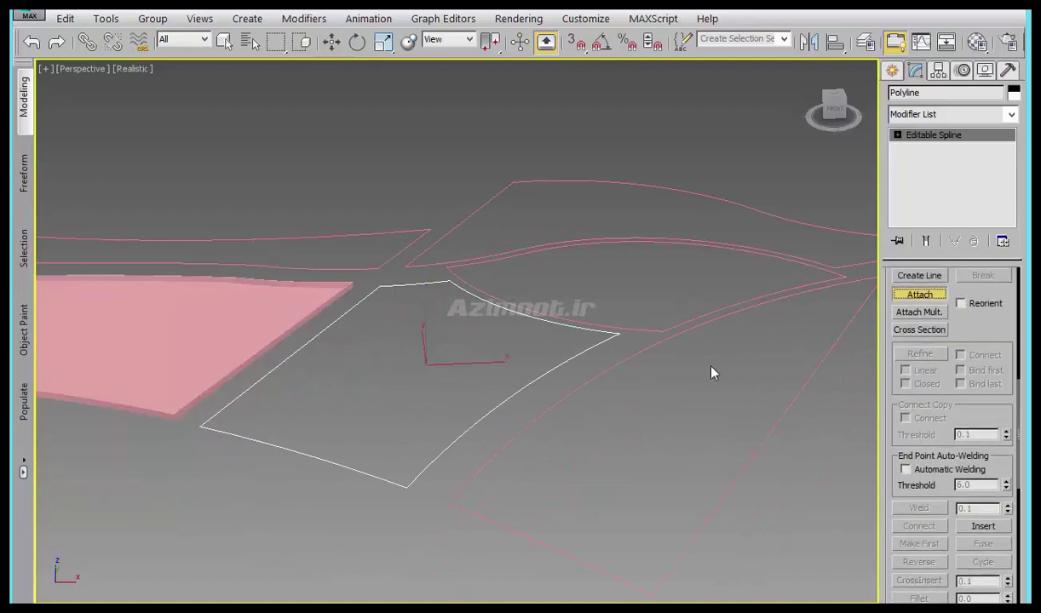
left_click(638, 353)
left_click(605, 186)
left_click(354, 267)
middle_click_drag(383, 304, 506, 348)
- At Spline level, give every Polyline spline a 0.251 parallel outline
right_click(507, 349)
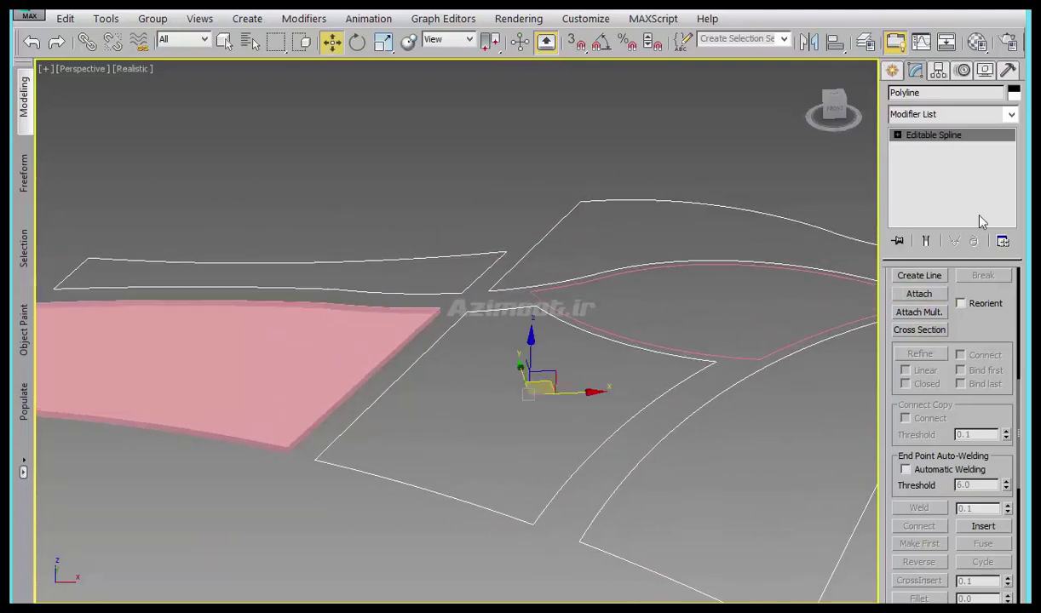
left_click(897, 136)
left_click(925, 173)
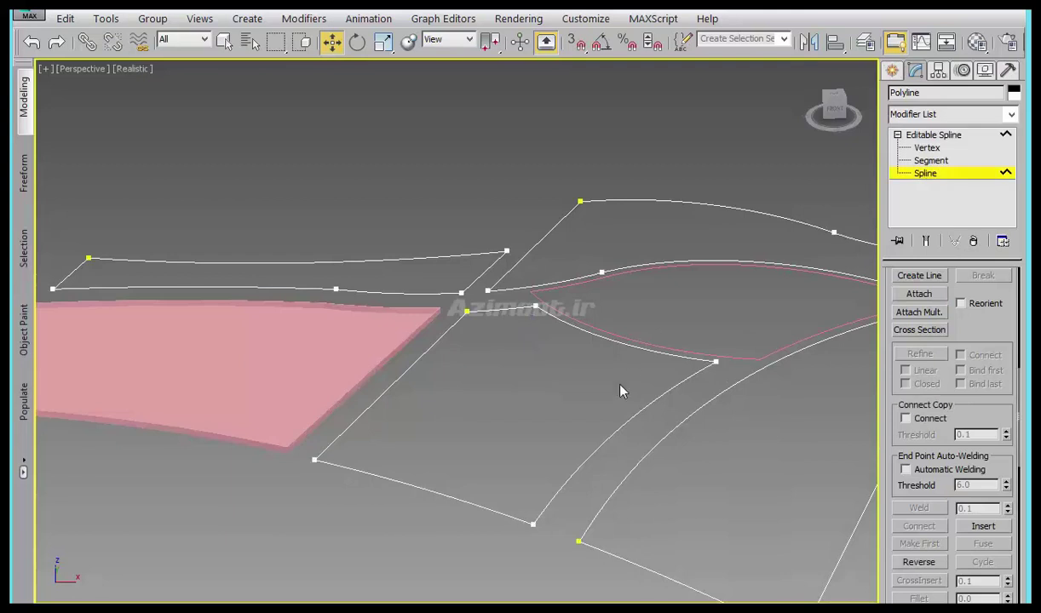
left_click(632, 348)
middle_click_drag(686, 447, 591, 419)
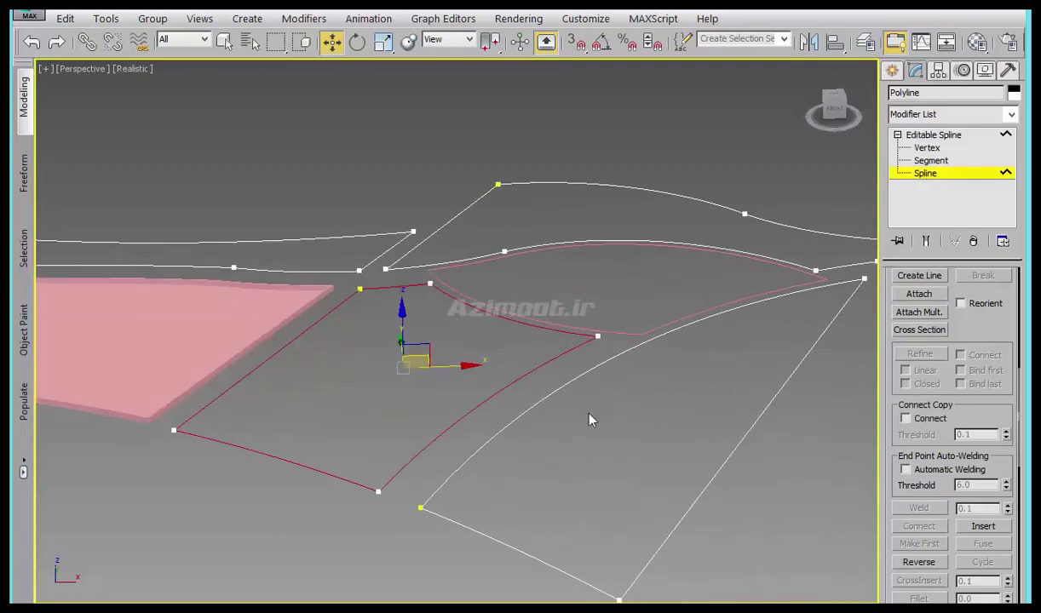
key("ctrl+a")
scroll(931, 405, "down", 5)
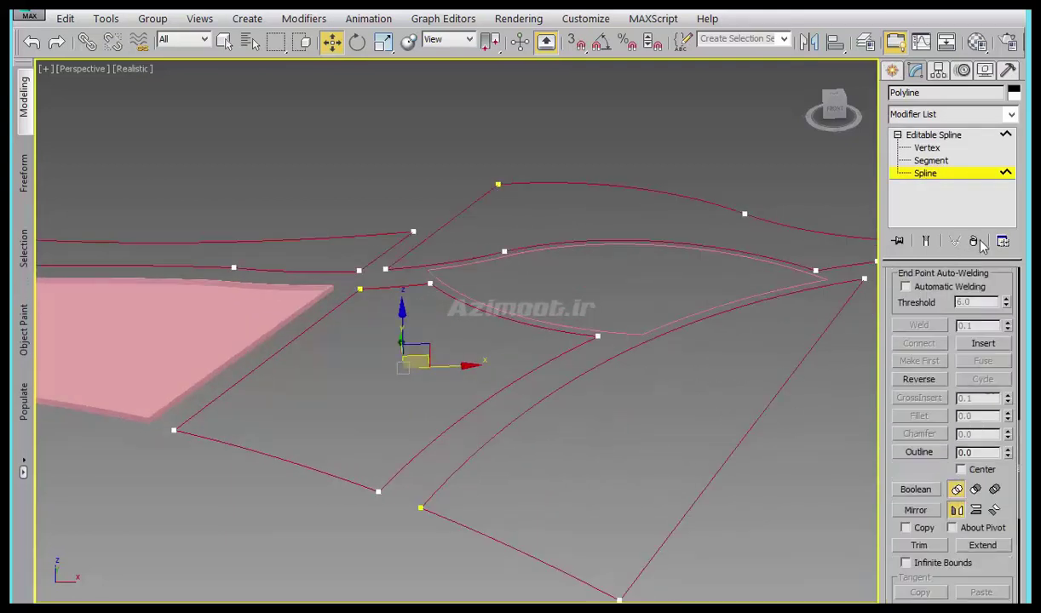
left_click(919, 451)
mouse_move(732, 448)
left_mouse_down()
mouse_move(722, 438)
mouse_move(729, 449)
left_mouse_up()
- Select the right, middle and left splines and detach them as a copy
left_click(730, 450)
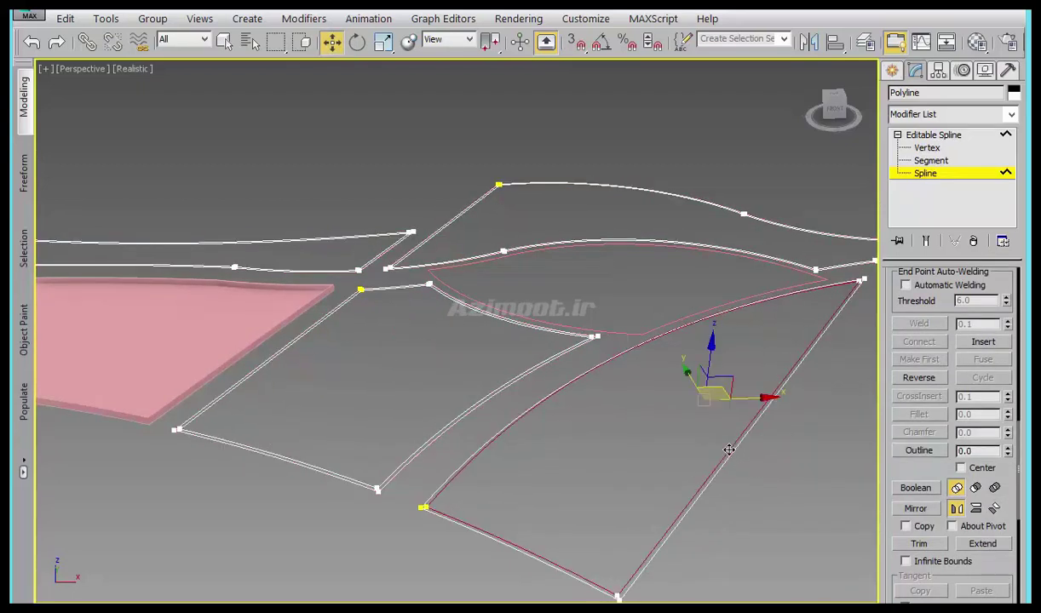
left_click(573, 345)
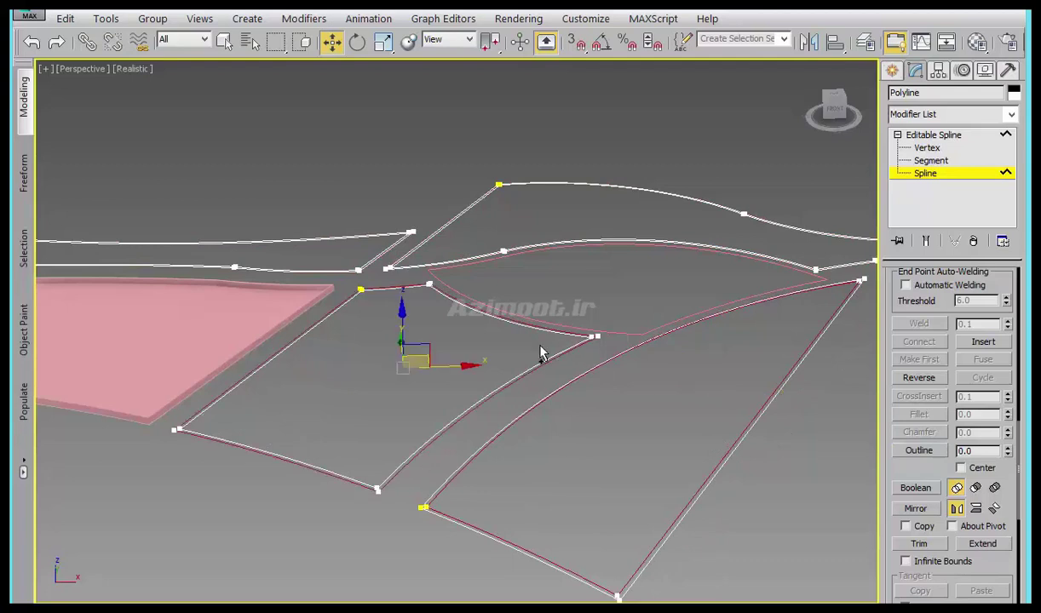
scroll(473, 334, "up", 5)
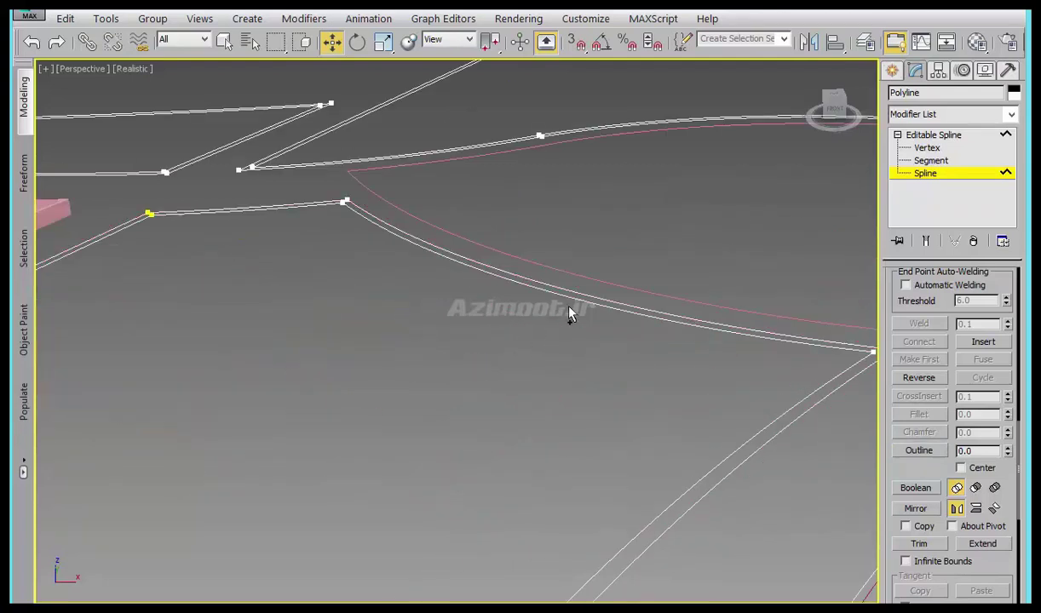
middle_click_drag(587, 349, 458, 275, "alt")
left_click(481, 282)
left_click(595, 331, "ctrl")
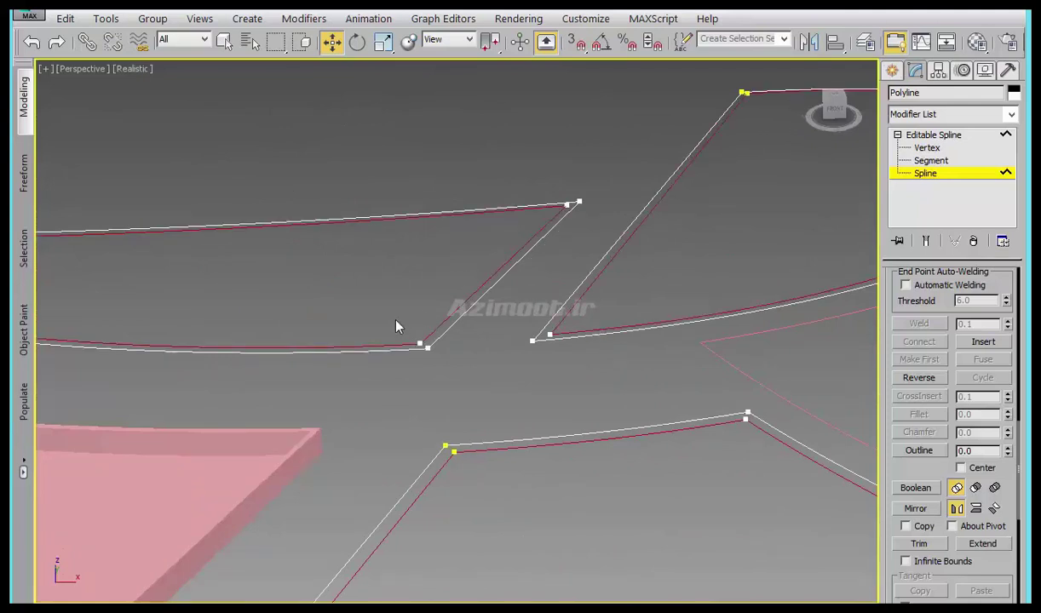
scroll(395, 330, "down", 4)
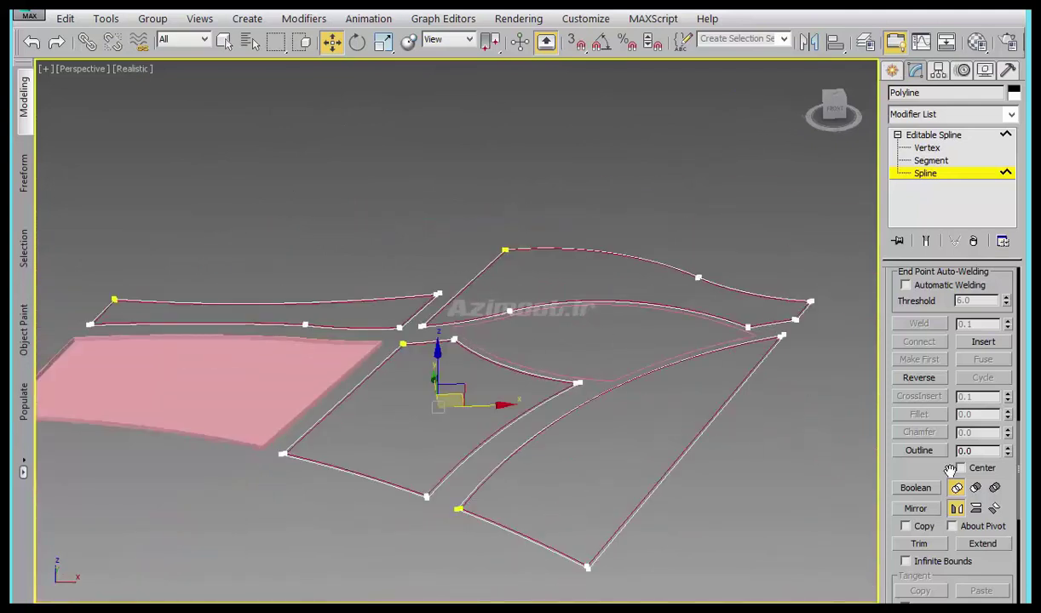
scroll(907, 449, "down", 5)
left_click(961, 408)
left_click(908, 380)
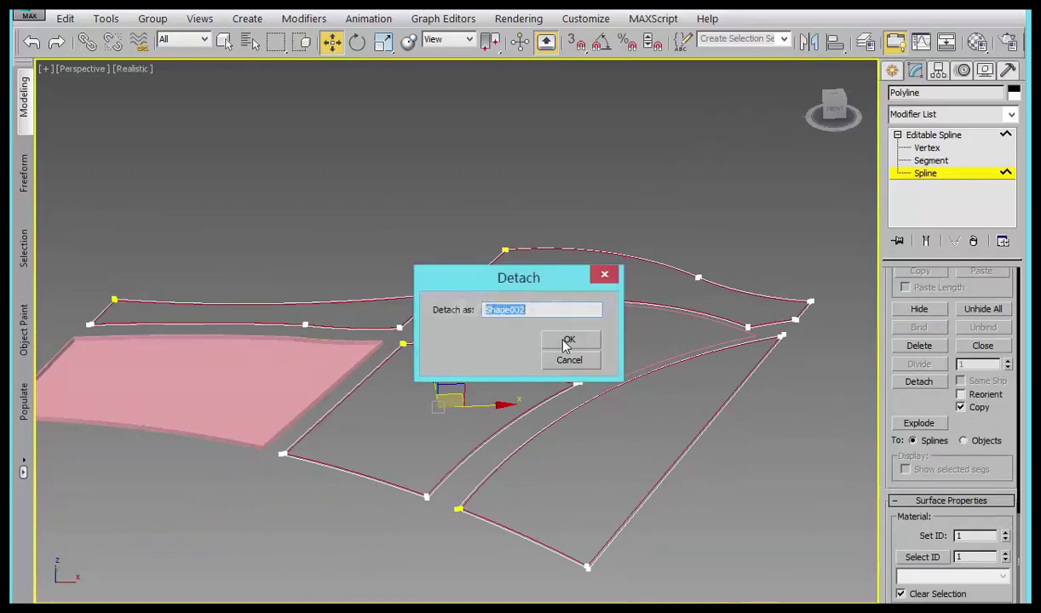
- Confirm the copy as Shape002 and extrude the outlined Polyline 2.5 units
left_click(567, 341)
left_click(890, 114)
key("e")
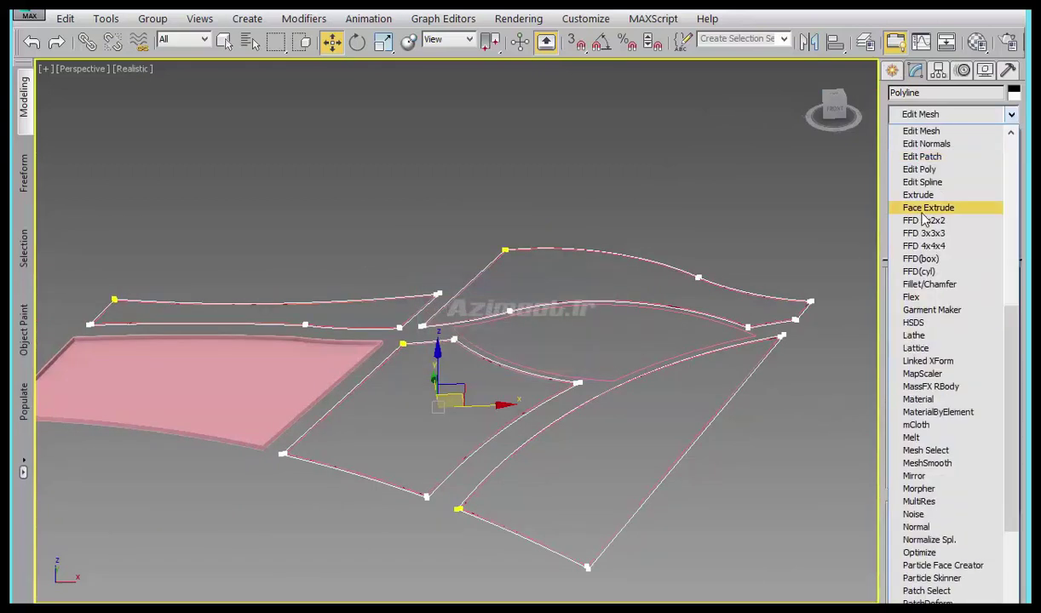
left_click(919, 169)
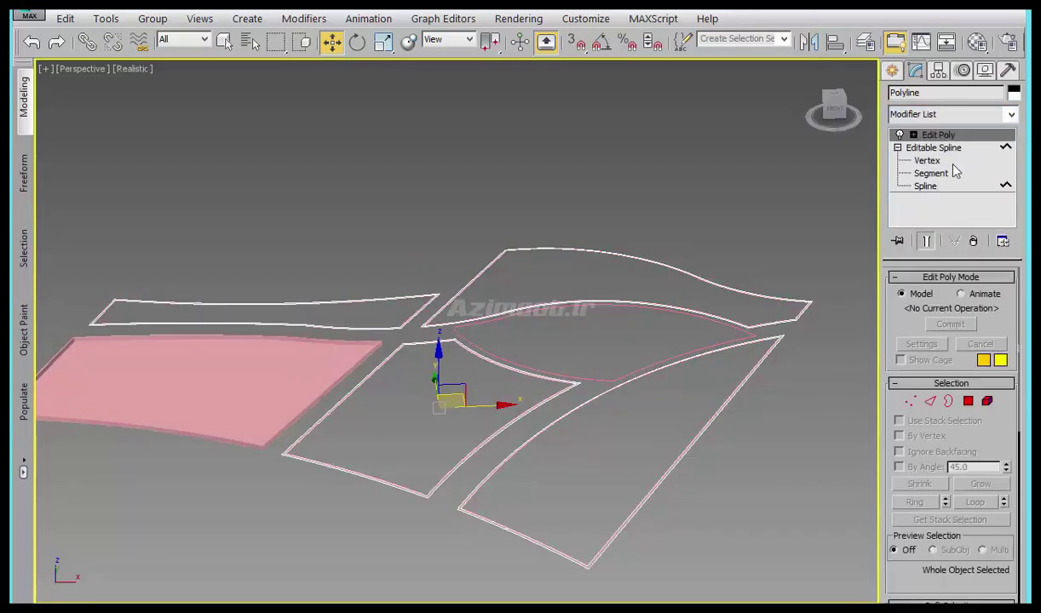
left_click(973, 241)
left_click(971, 114)
key("e")
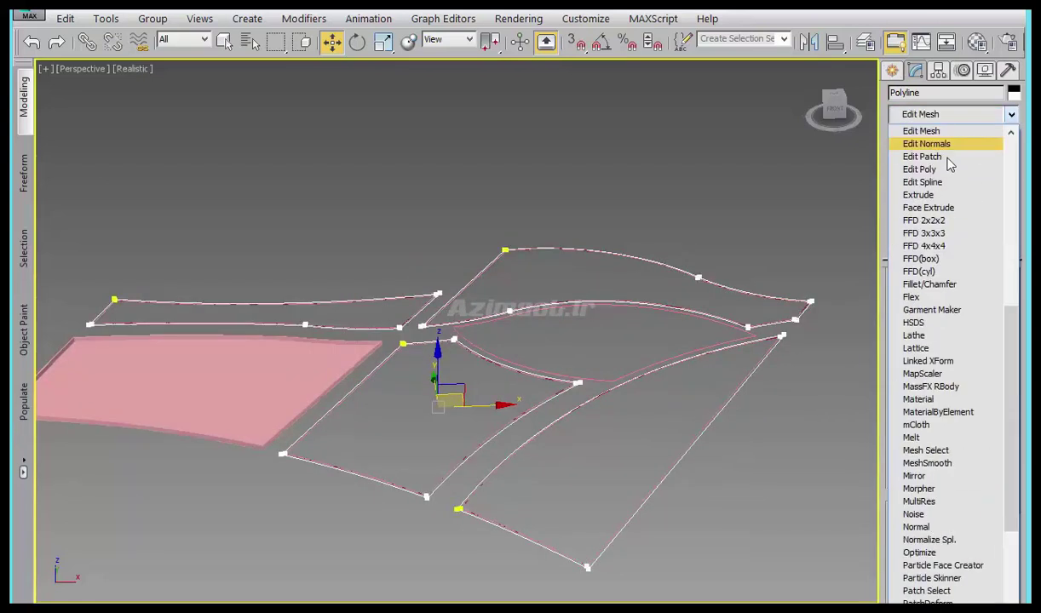
left_click(920, 194)
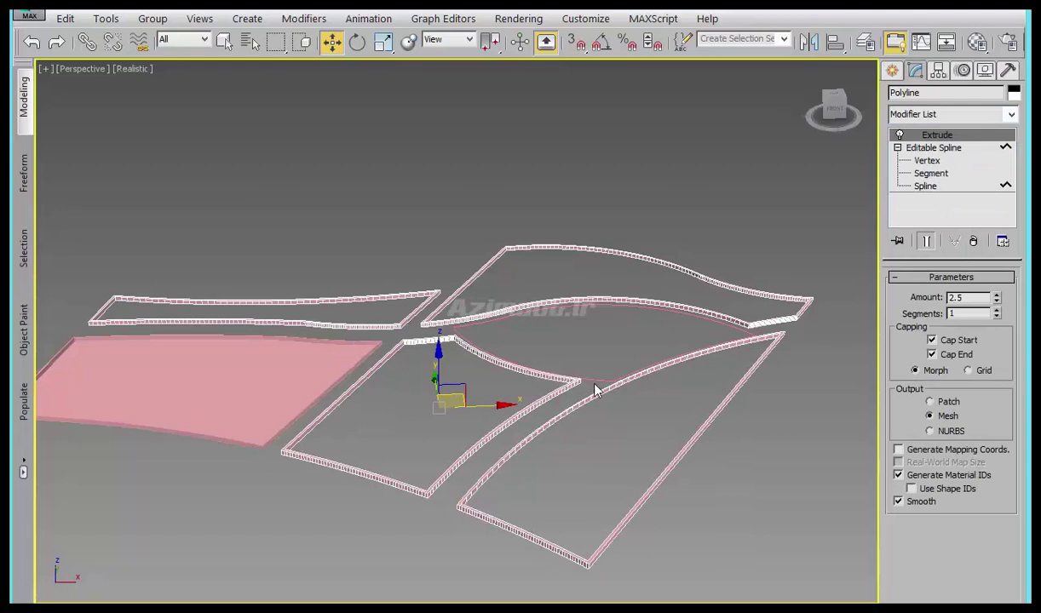
- Restrict selection to Shapes and box-select the shapes around the middle
left_click(162, 40)
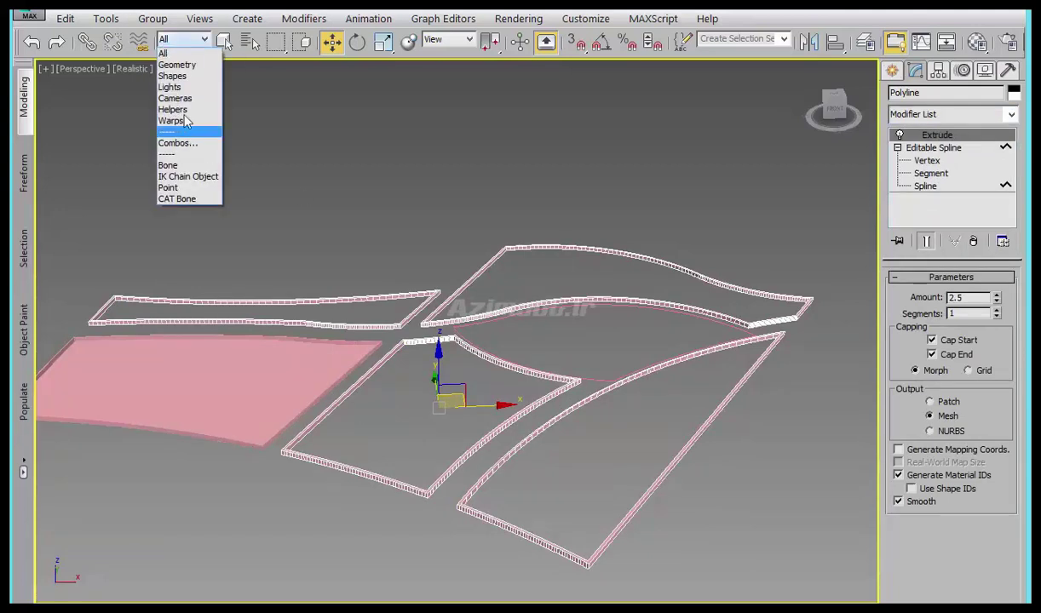
left_click(179, 76)
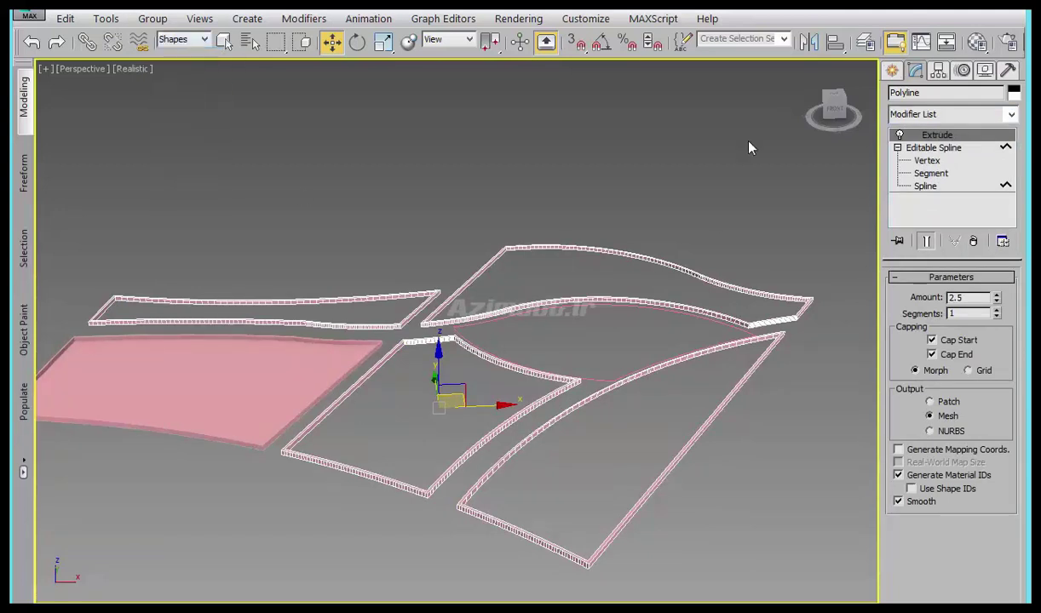
left_click_drag(411, 516, 738, 186)
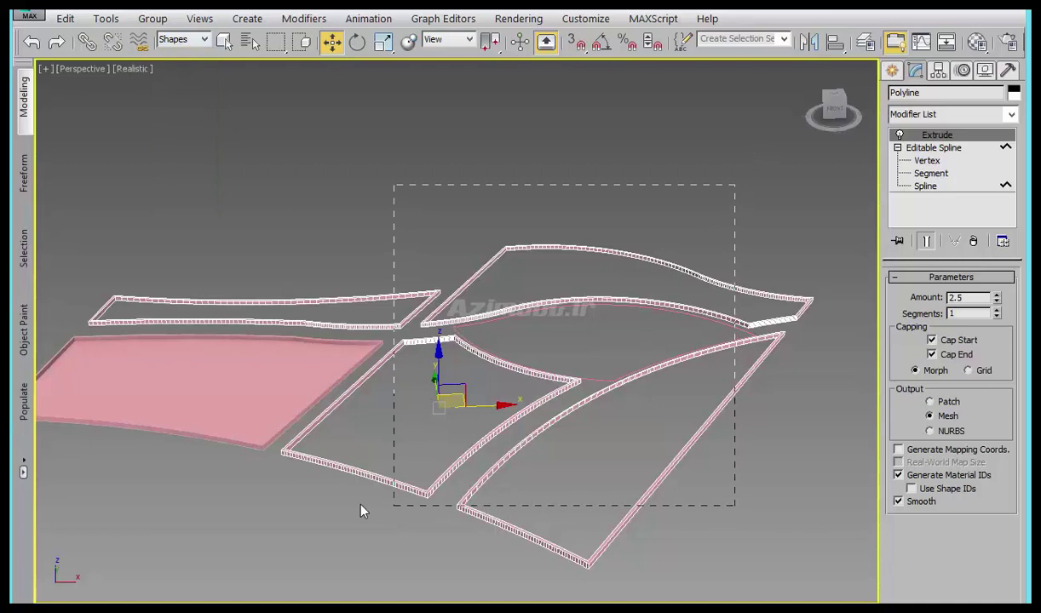
- Convert Shape002 to an Editable Poly
left_click(605, 315)
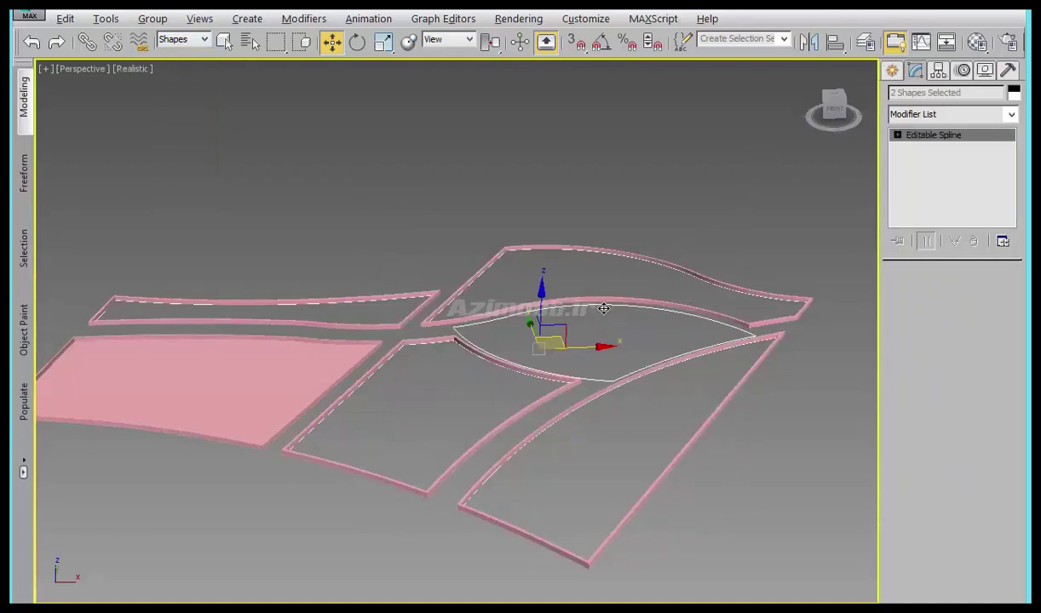
right_click(593, 346)
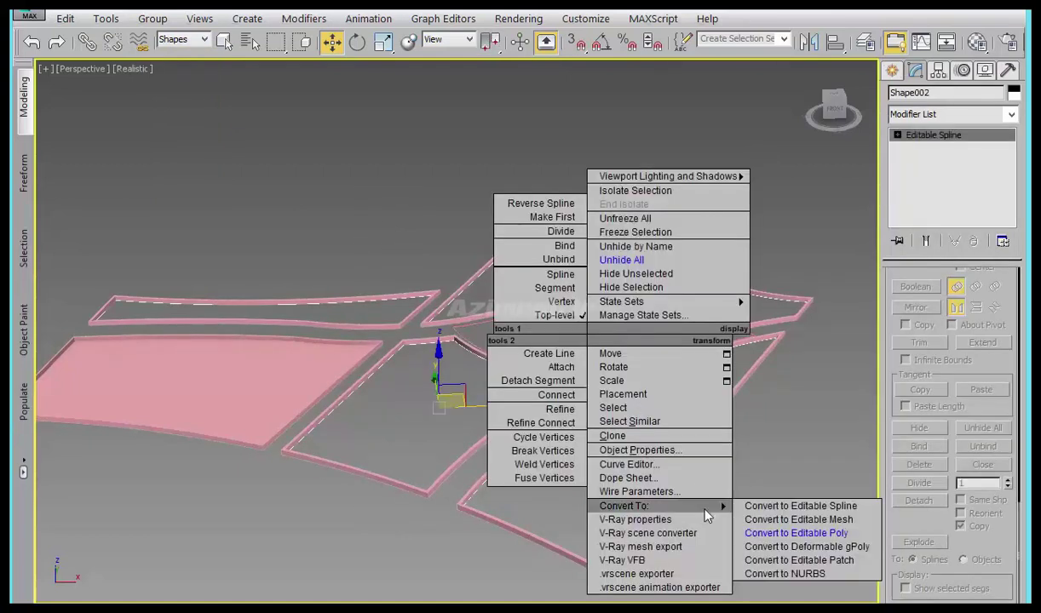
left_click(796, 531)
scroll(664, 418, "up", 2)
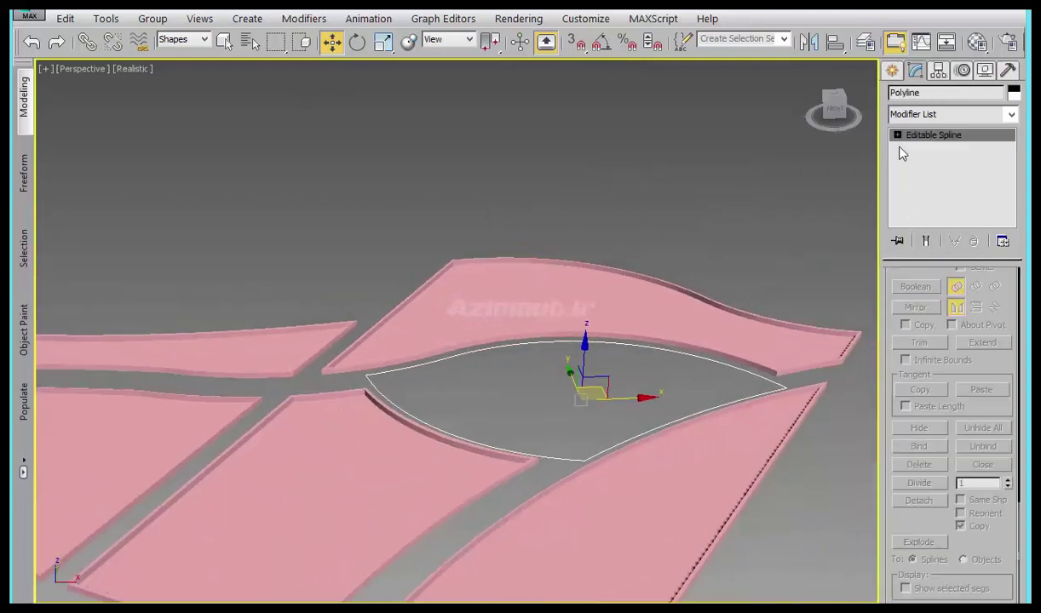
- Outline the lens-shaped middle spline at Spline level
left_click(897, 135)
left_click(925, 173)
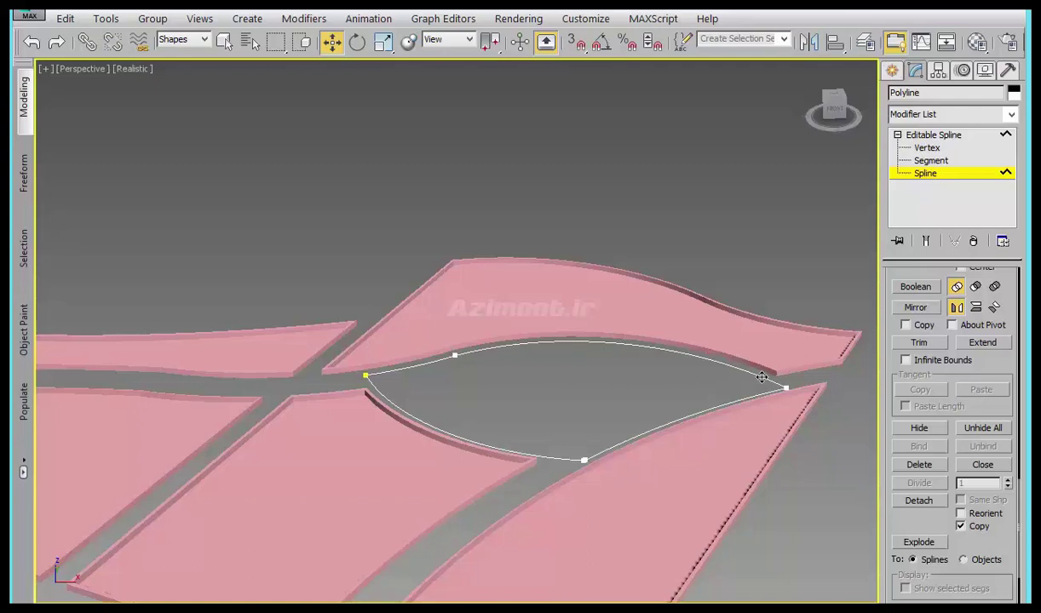
left_click(761, 377)
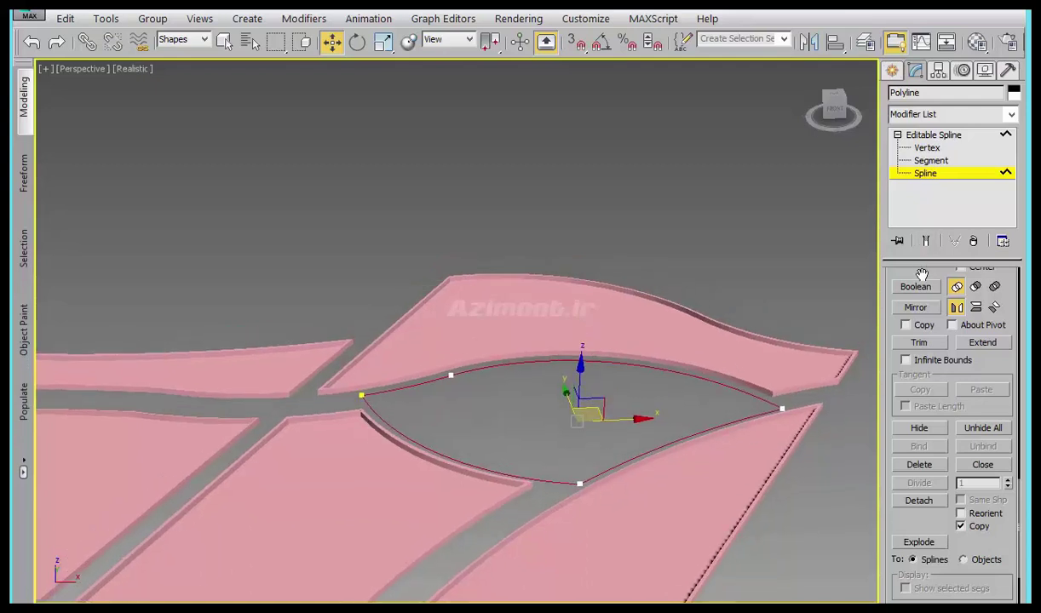
scroll(921, 274, "up", 5)
left_click(927, 456)
left_click_drag(697, 368, 701, 365)
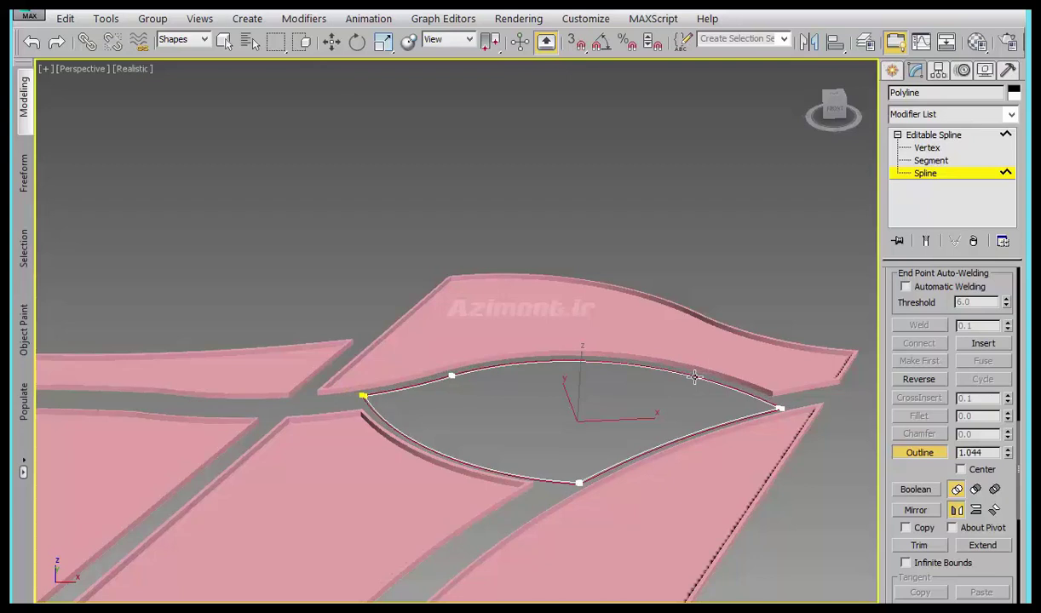
key("w")
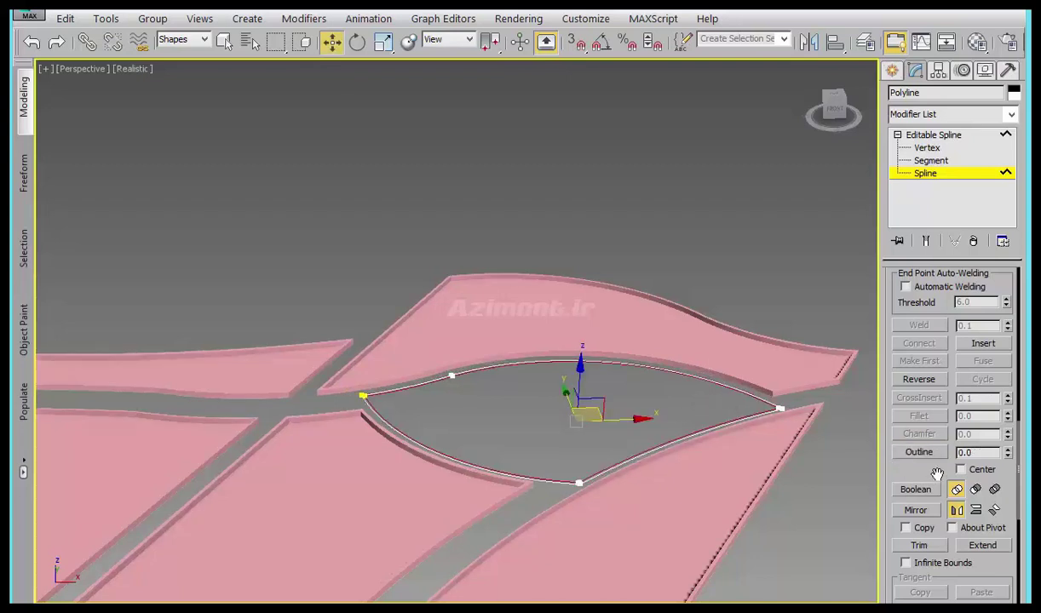
- Detach the lens spline as a copy and extrude it 2.5 into a panel
scroll(895, 452, "down", 8)
left_click(961, 408)
left_click(918, 382)
left_click(553, 339)
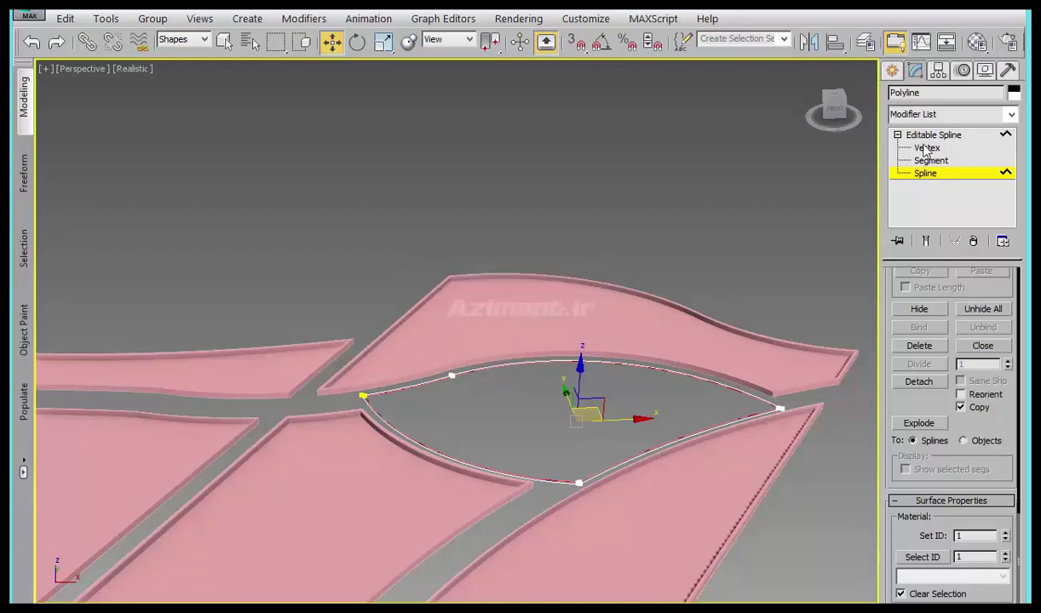
left_click(937, 114)
type("esh")
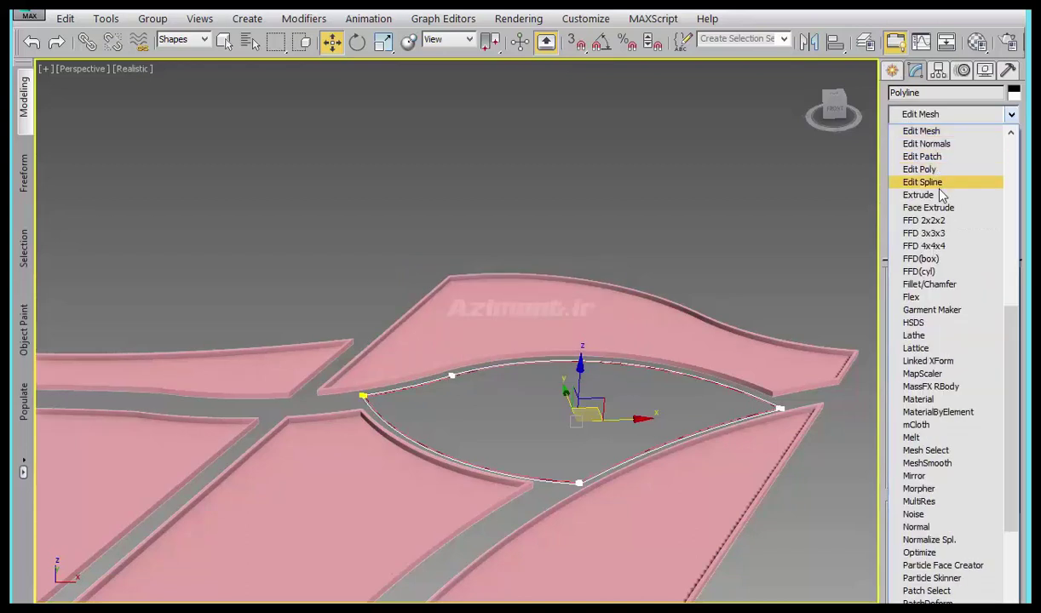
left_click(941, 195)
scroll(690, 400, "up", 2)
scroll(686, 404, "up", 2)
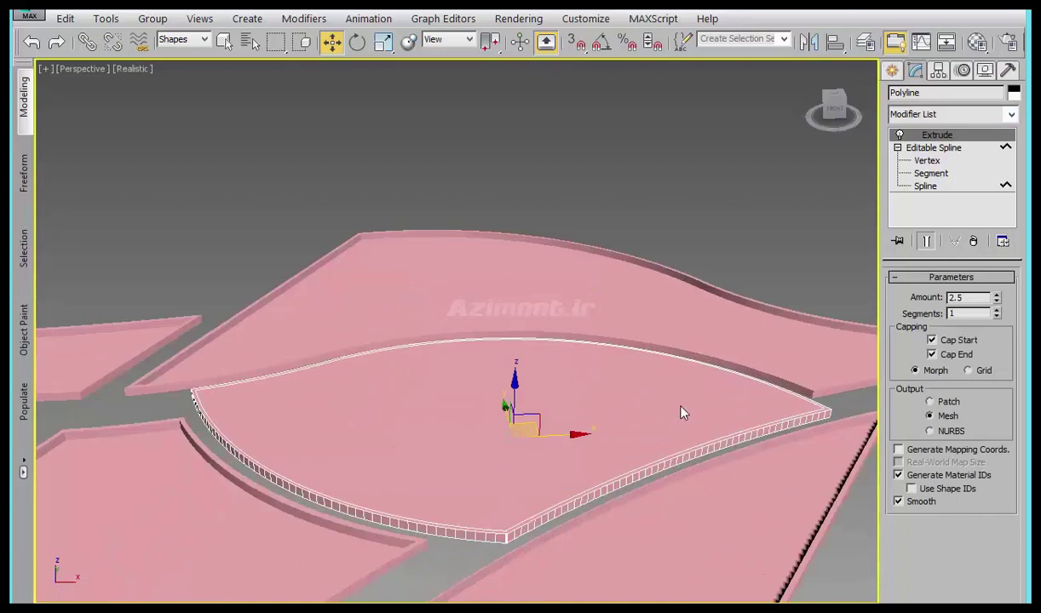
key("ctrl+d")
- Allow all object types, select the center panel, and detach its spline as a copy
left_click(187, 39)
left_click(171, 51)
left_click(536, 429)
left_click(925, 185)
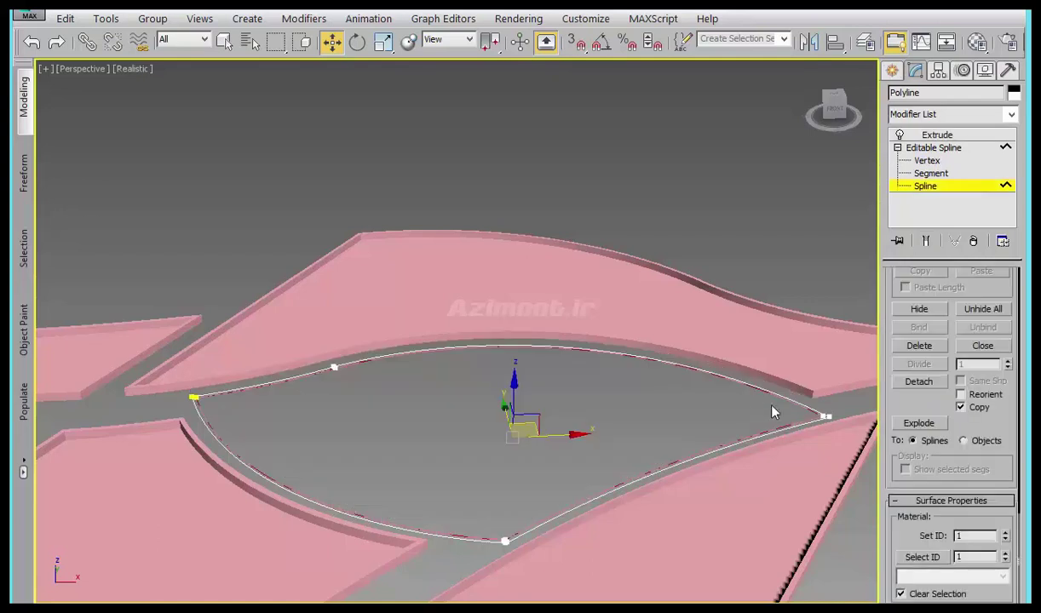
scroll(460, 486, "up", 5)
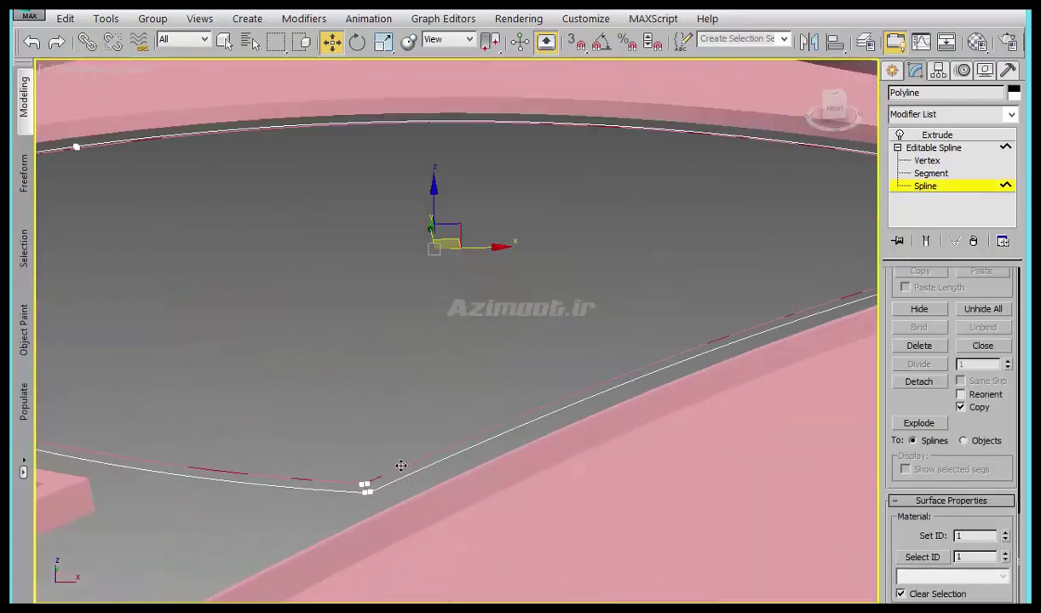
scroll(635, 468, "down", 3)
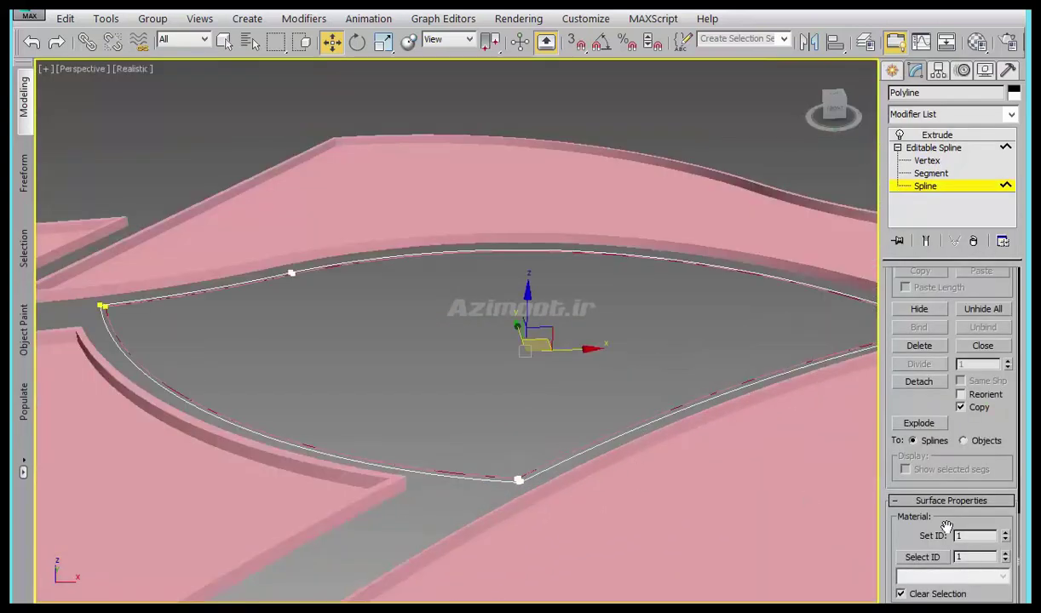
left_click(918, 381)
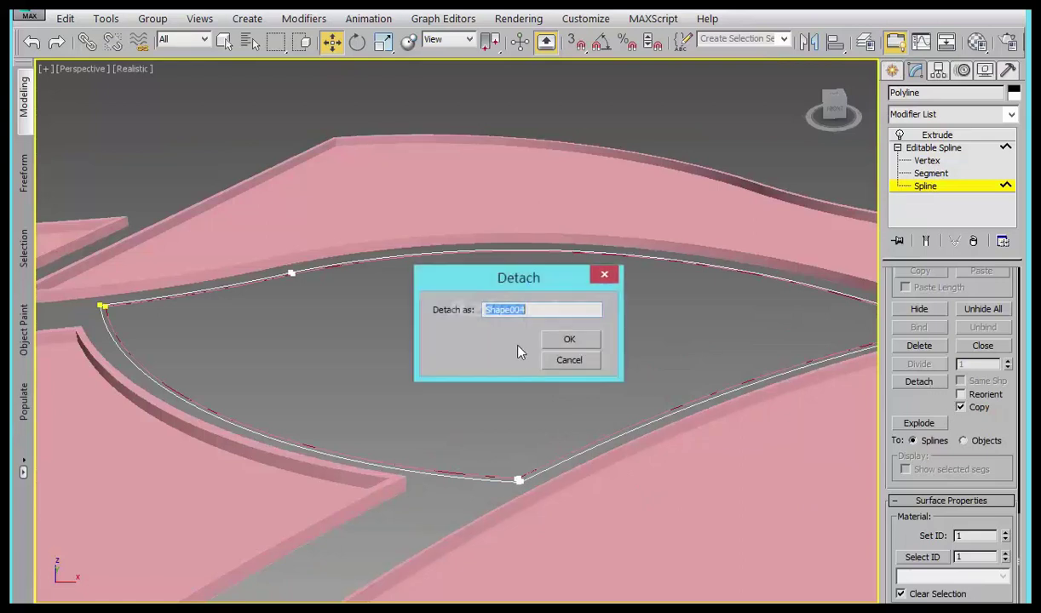
key("Return")
- Delete the Polyline's Extrude modifier, leaving a flat leaf outline, and switch to Top view
left_click(891, 71)
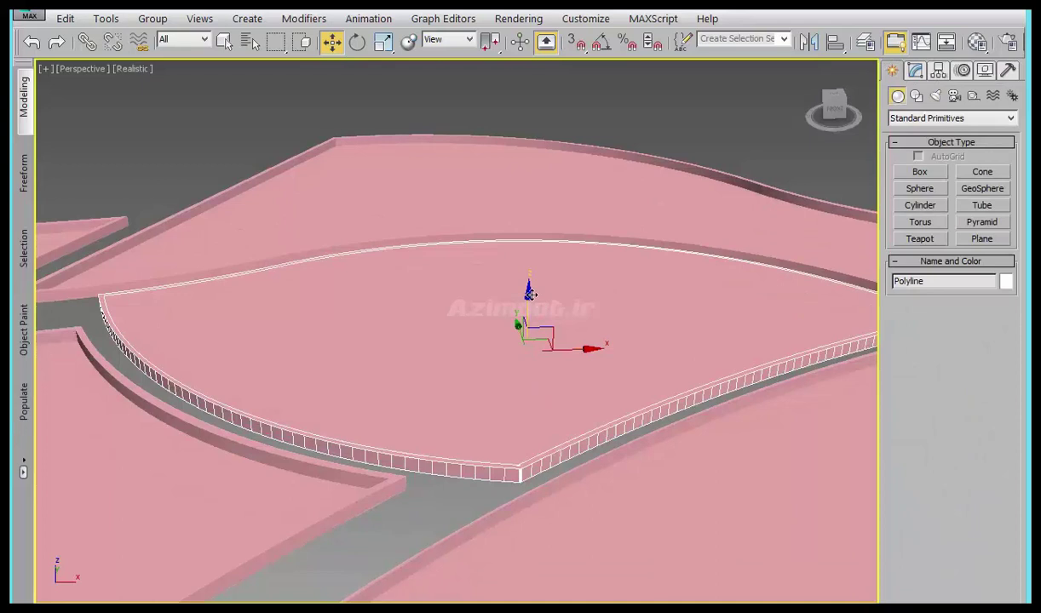
left_click_drag(536, 307, 543, 261)
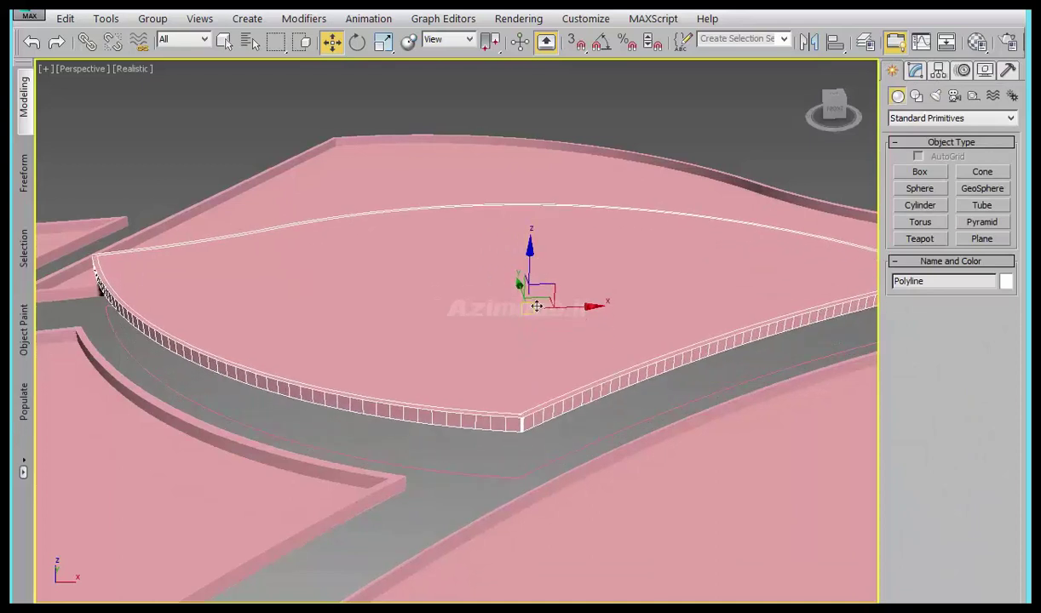
key("ctrl+z")
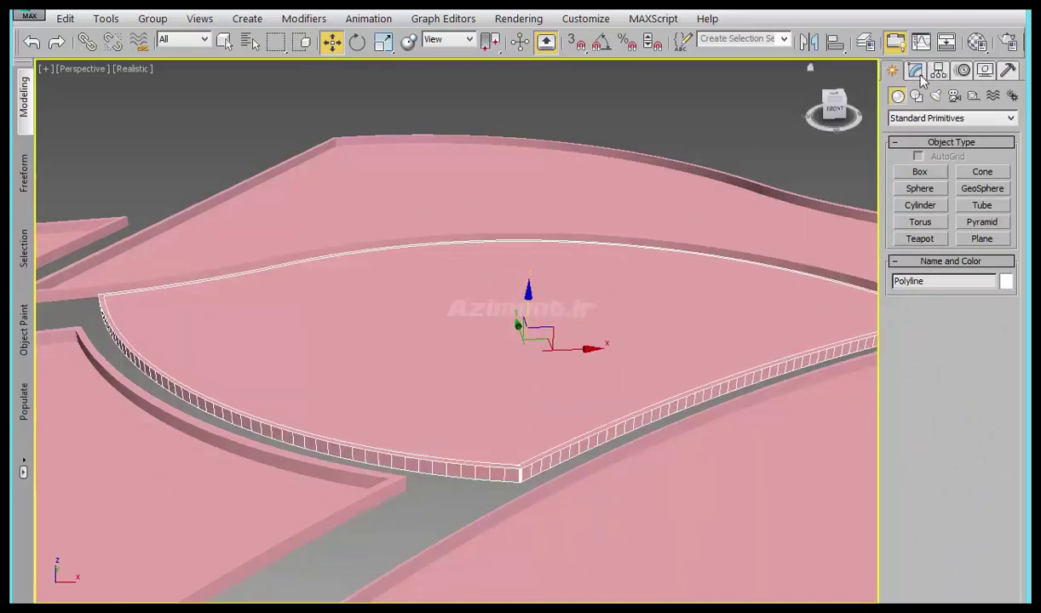
left_click(917, 72)
left_click(973, 242)
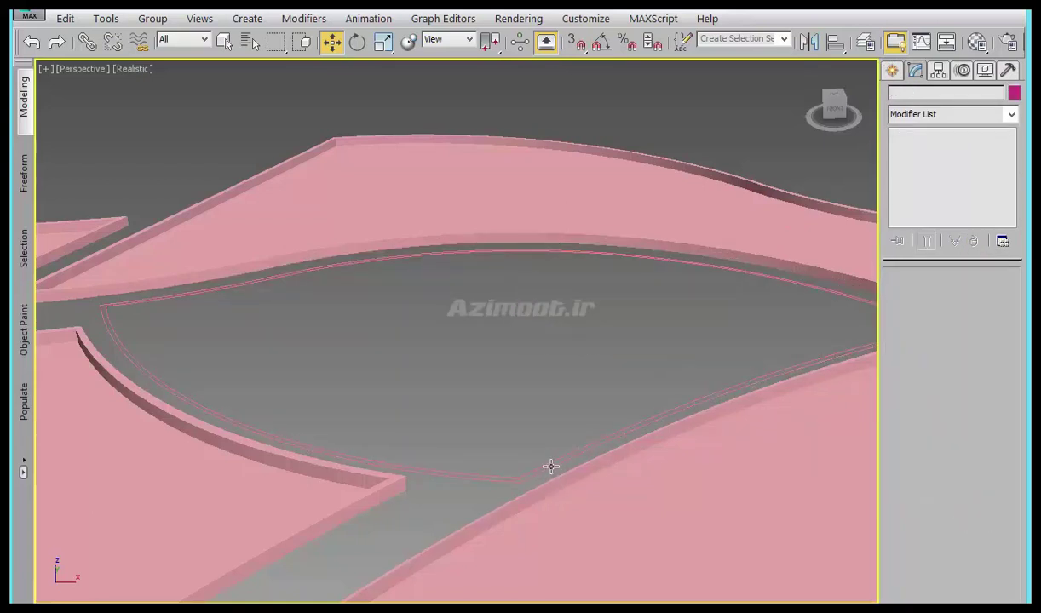
left_click(523, 481)
scroll(515, 464, "up", 5)
scroll(503, 447, "up", 3)
scroll(500, 441, "up", 2)
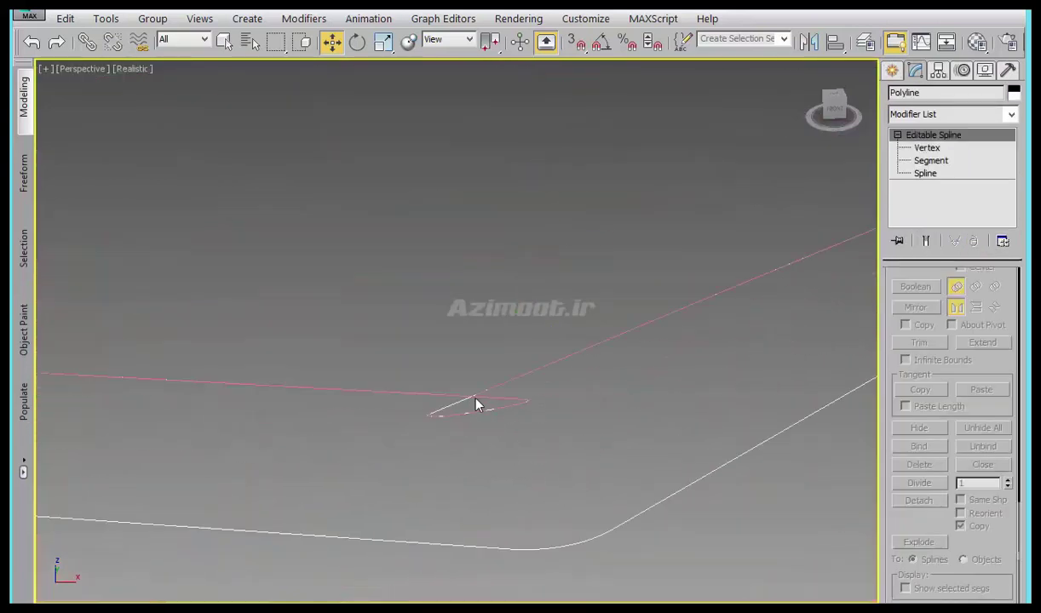
key("e")
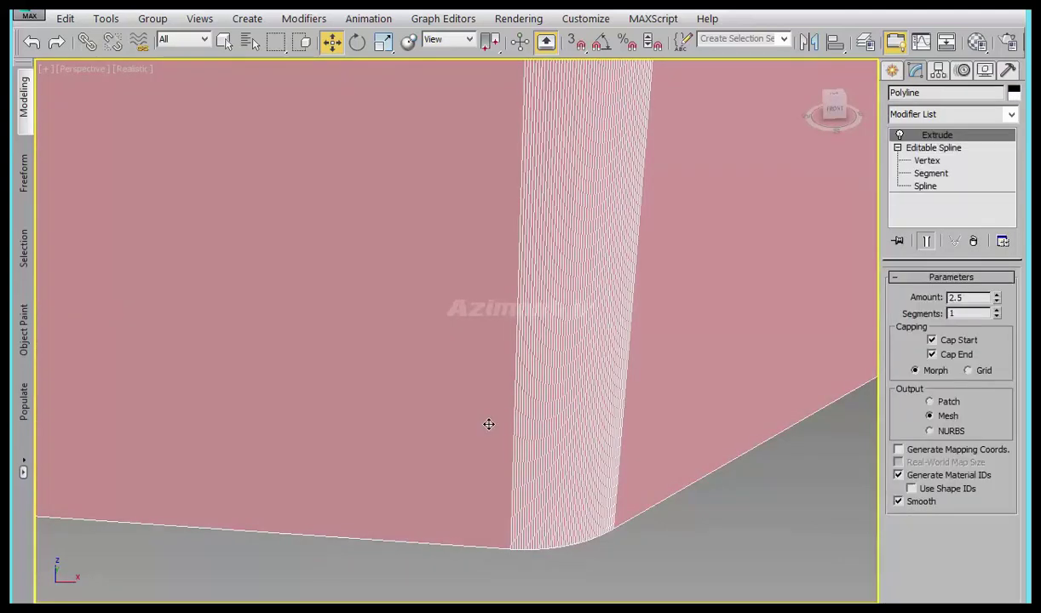
key("ctrl+z")
key("ctrl+z")
key("ctrl+z")
key("ctrl+z")
key("t")
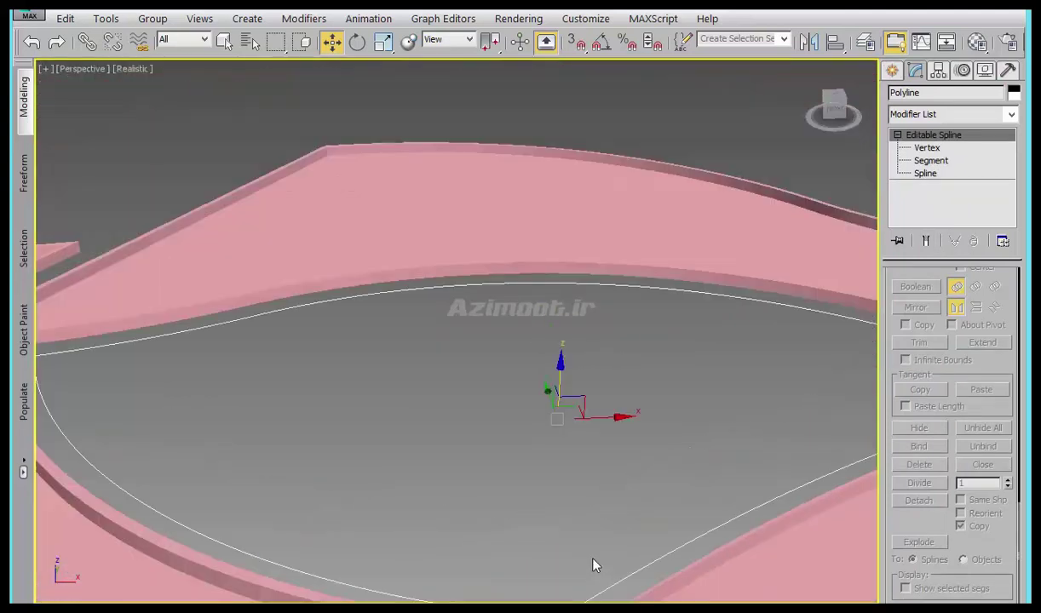
- Offset a thin inset outline just inside the leaf-shaped spline's edge
left_click(926, 173)
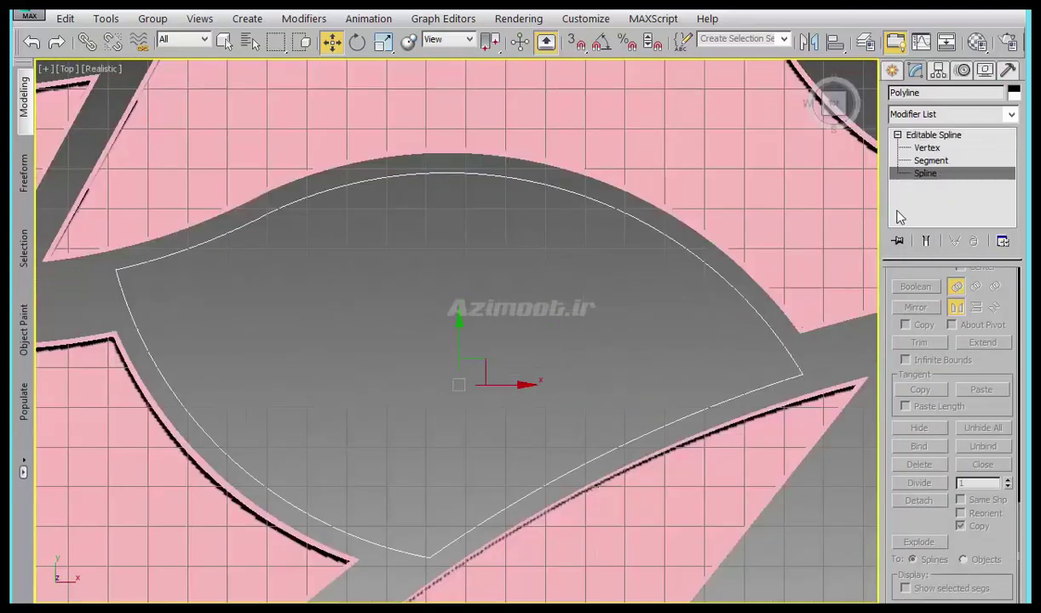
left_click(765, 320)
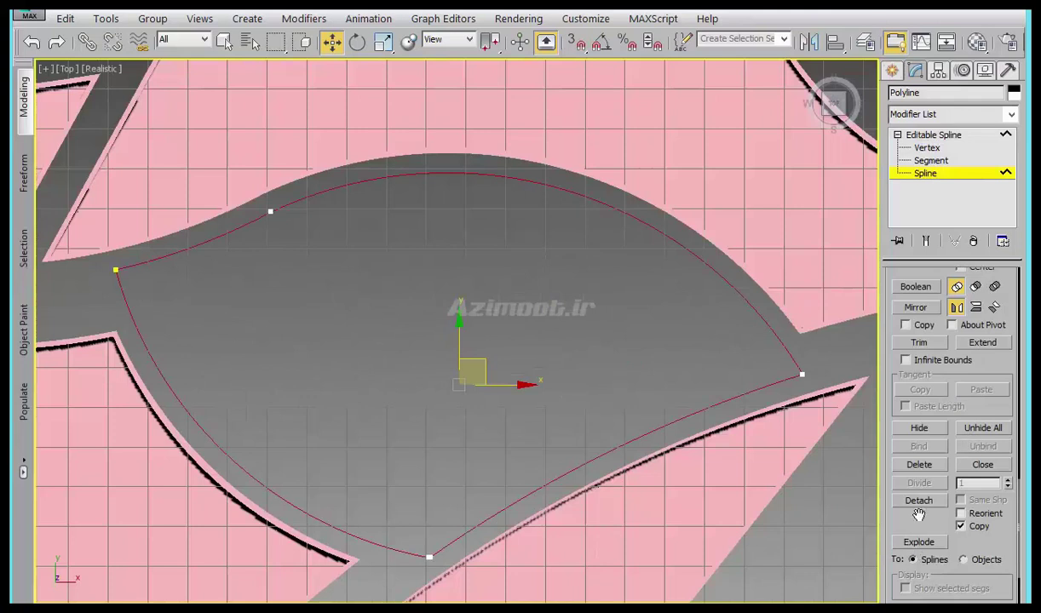
scroll(922, 383, "up", 3)
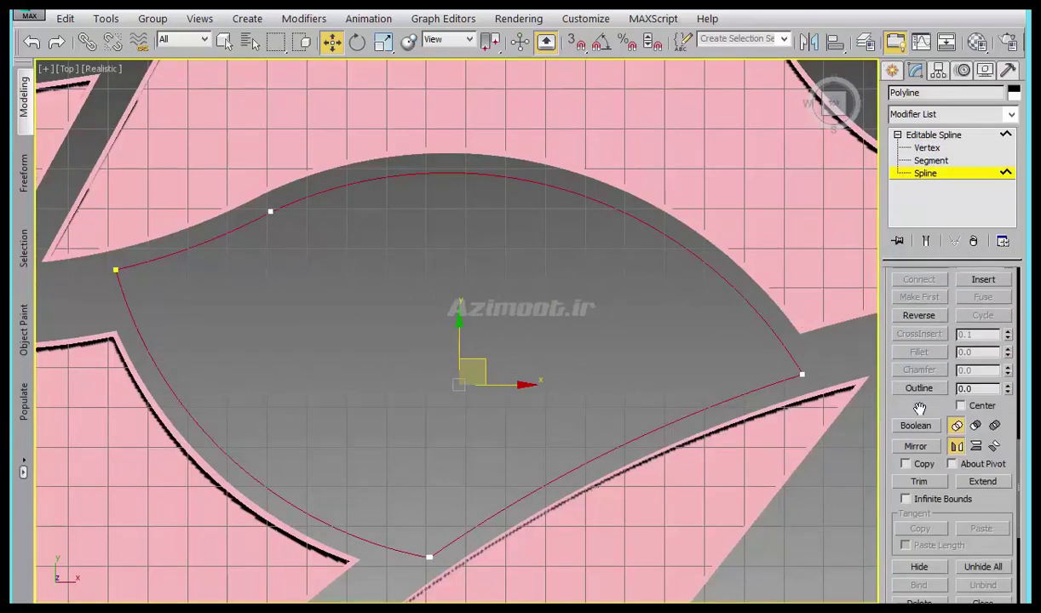
left_click(919, 388)
left_click_drag(801, 354, 797, 362)
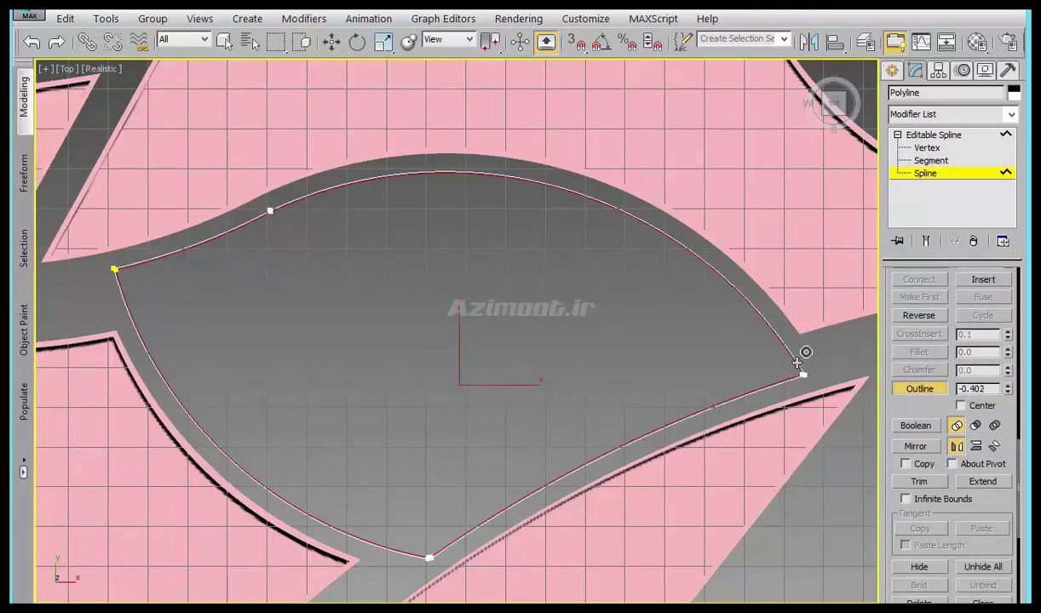
right_click(764, 379)
scroll(764, 379, "up", 5)
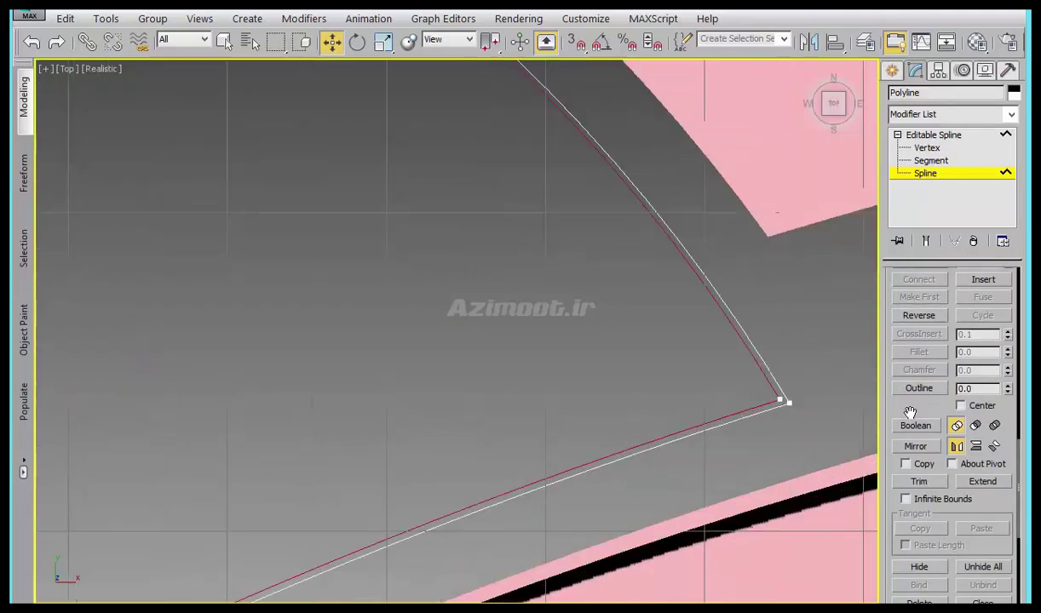
scroll(930, 281, "down", 3)
- Detach the inner outline with its default name and extrude the leaf outline into a rim
left_click(918, 525)
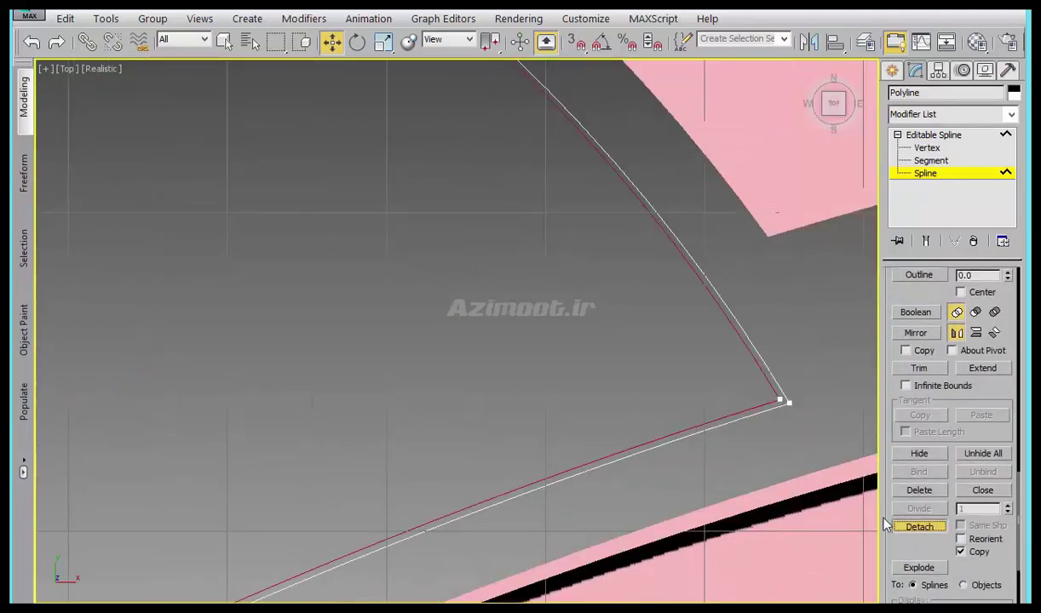
key("Return")
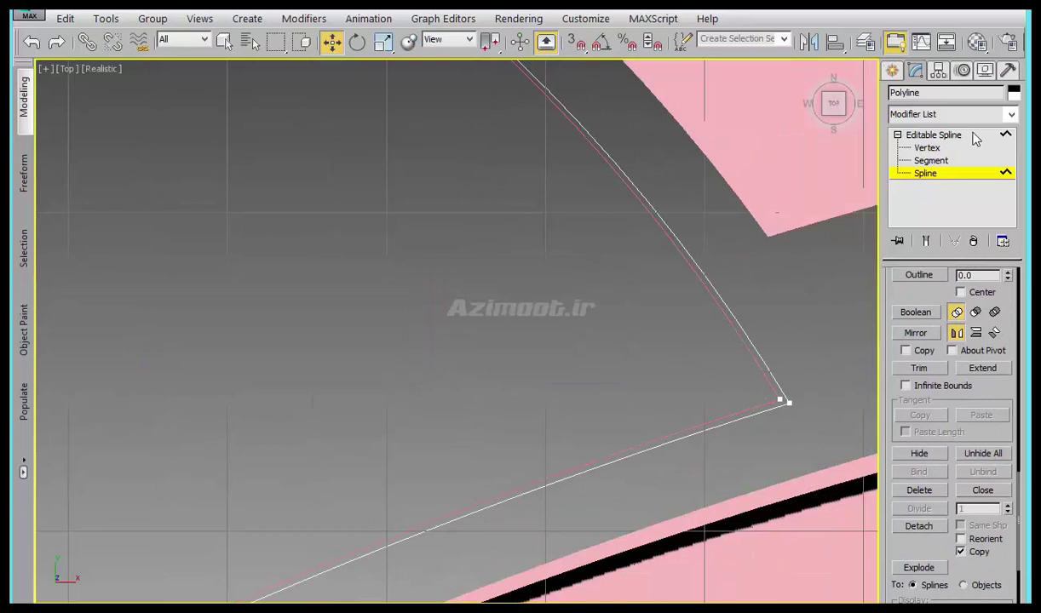
left_click(952, 114)
key("e")
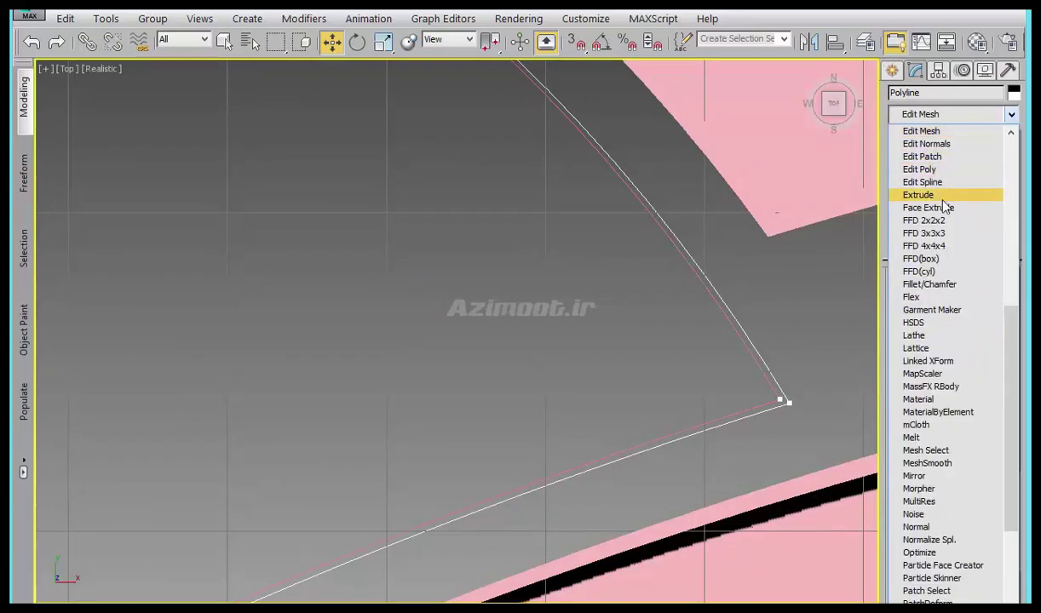
left_click(928, 194)
mouse_move(657, 437)
middle_mouse_down("alt")
mouse_move(704, 415)
mouse_move(697, 285)
mouse_move(249, 89)
middle_mouse_up("alt")
- With the filter on Shapes, convert the detached inner shape to an Editable Poly
left_click(204, 40)
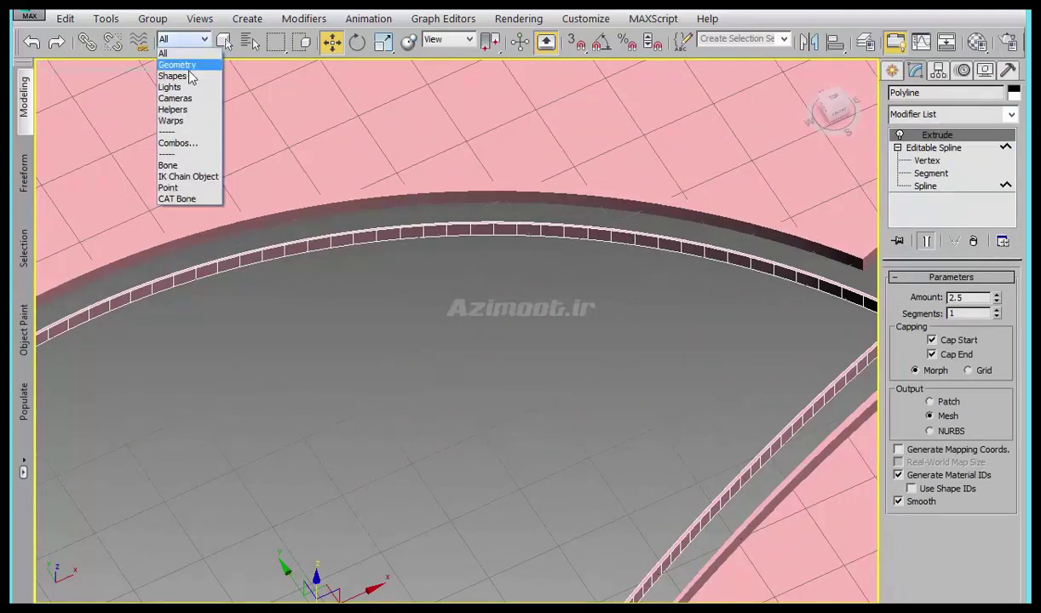
left_click(171, 75)
left_click(514, 235)
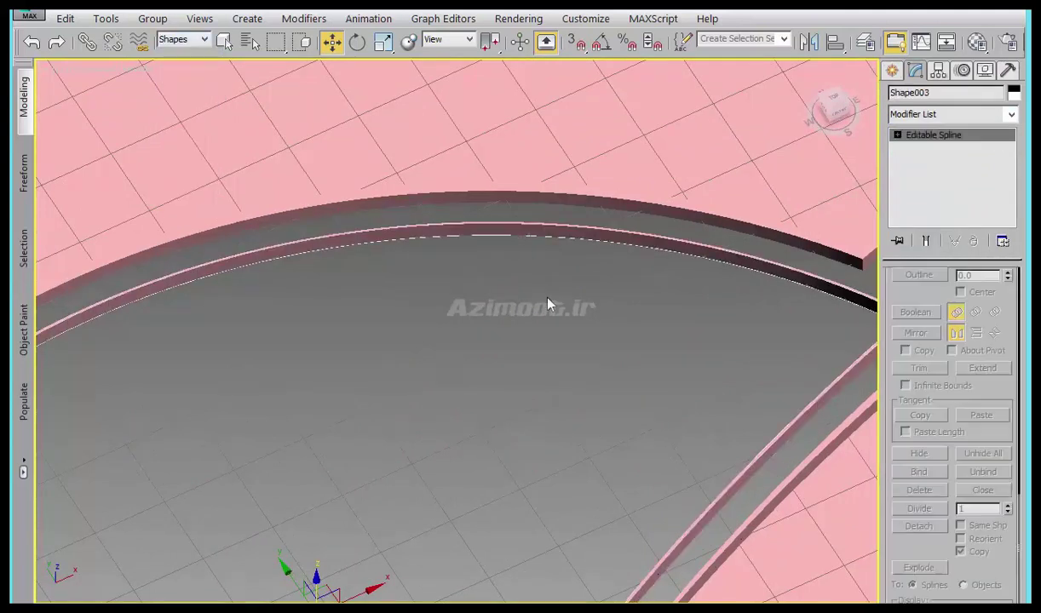
scroll(536, 273, "down", 3)
scroll(547, 255, "down", 5)
right_click(545, 262)
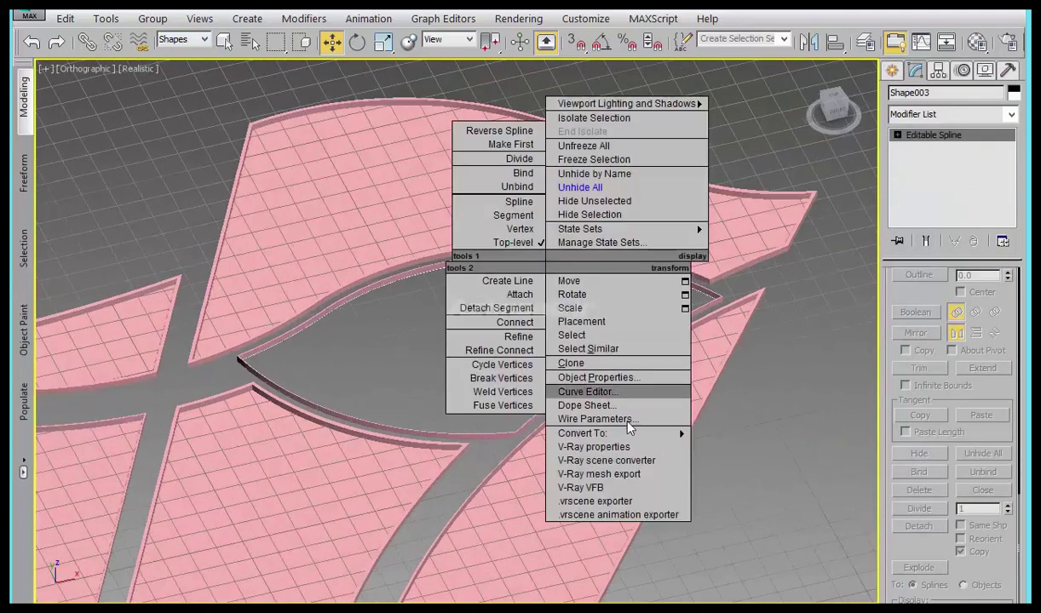
left_click(734, 460)
- Create an instanced copy, Shape004, and raise it along Z
middle_click_drag(560, 326, 513, 350)
scroll(534, 347, "up", 3)
scroll(513, 350, "up", 1)
key("ctrl+v")
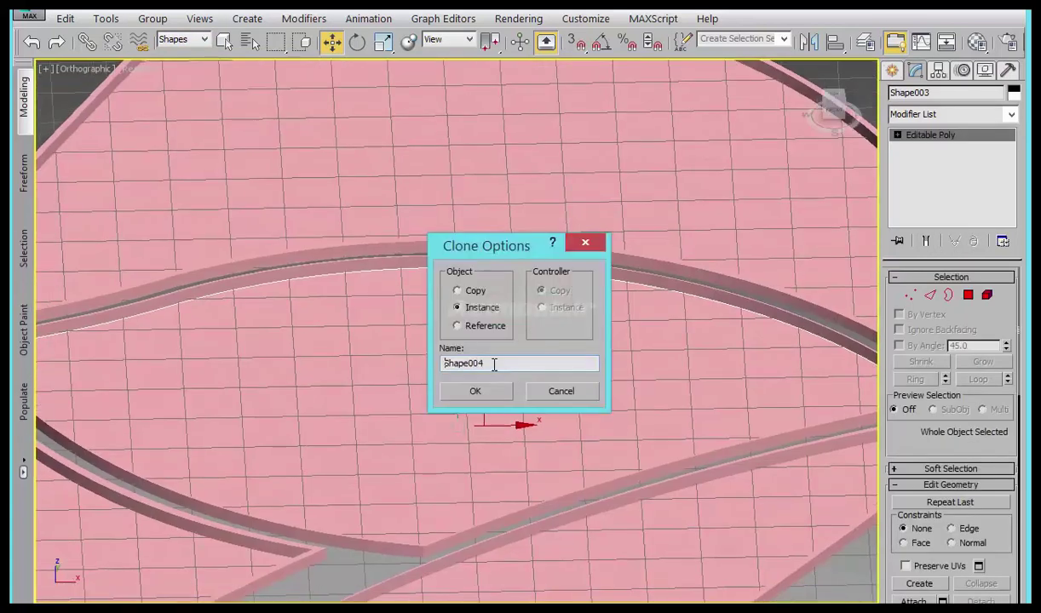
left_click(475, 391)
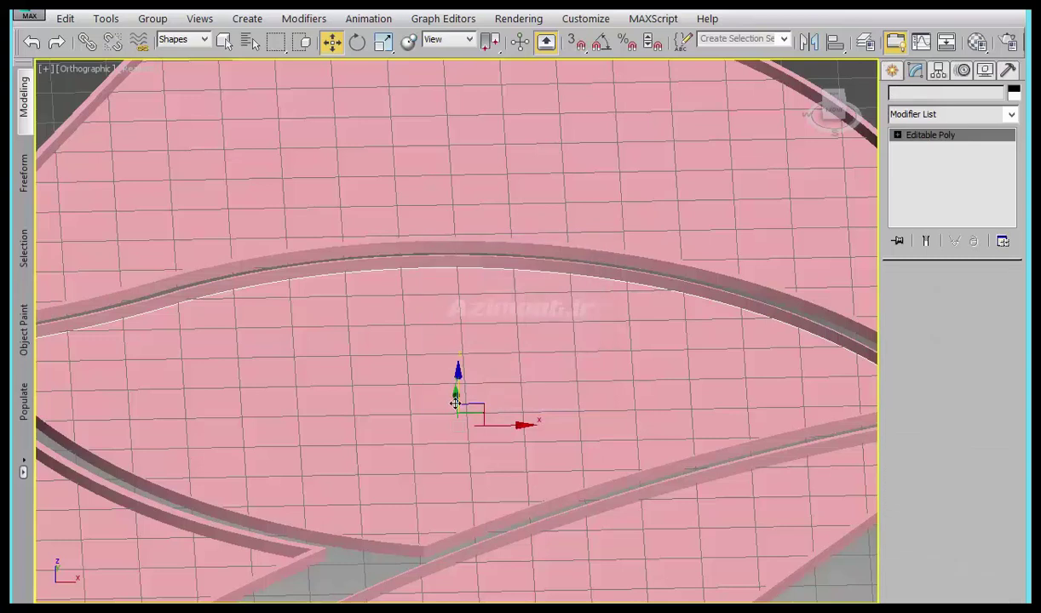
mouse_move(520, 418)
middle_mouse_down()
mouse_move(491, 345)
mouse_move(443, 321)
middle_mouse_up()
left_click_drag(434, 304, 435, 292)
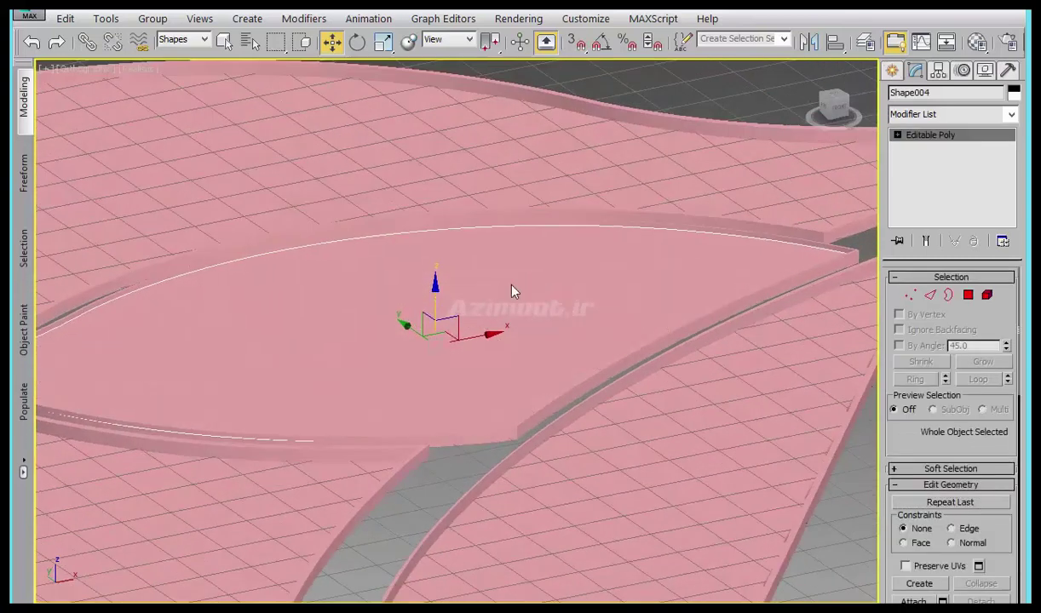
middle_click_drag(585, 361, 575, 363, "alt")
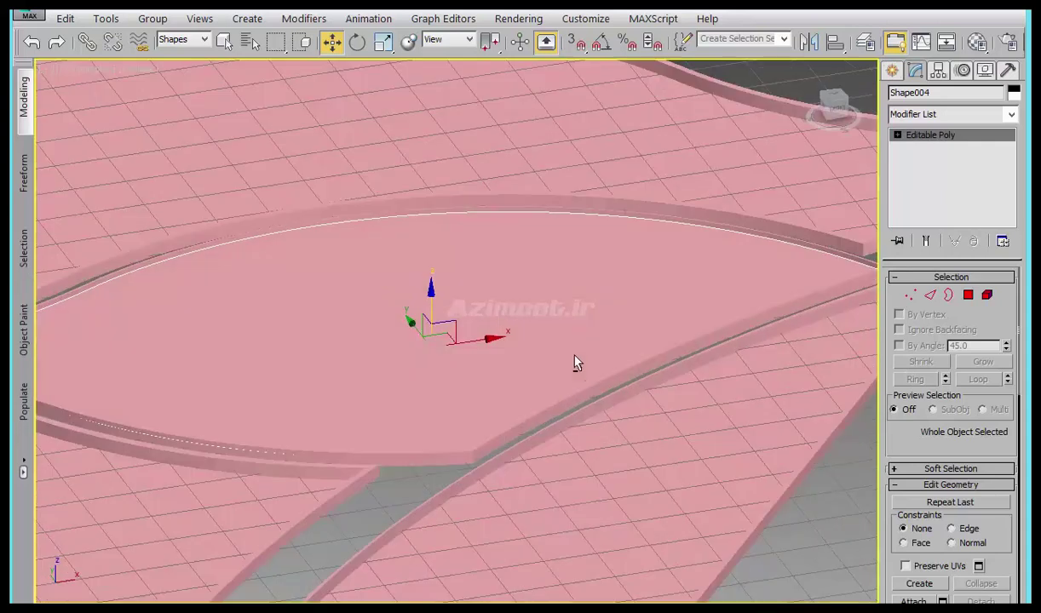
scroll(649, 288, "down", 1)
scroll(656, 273, "down", 1)
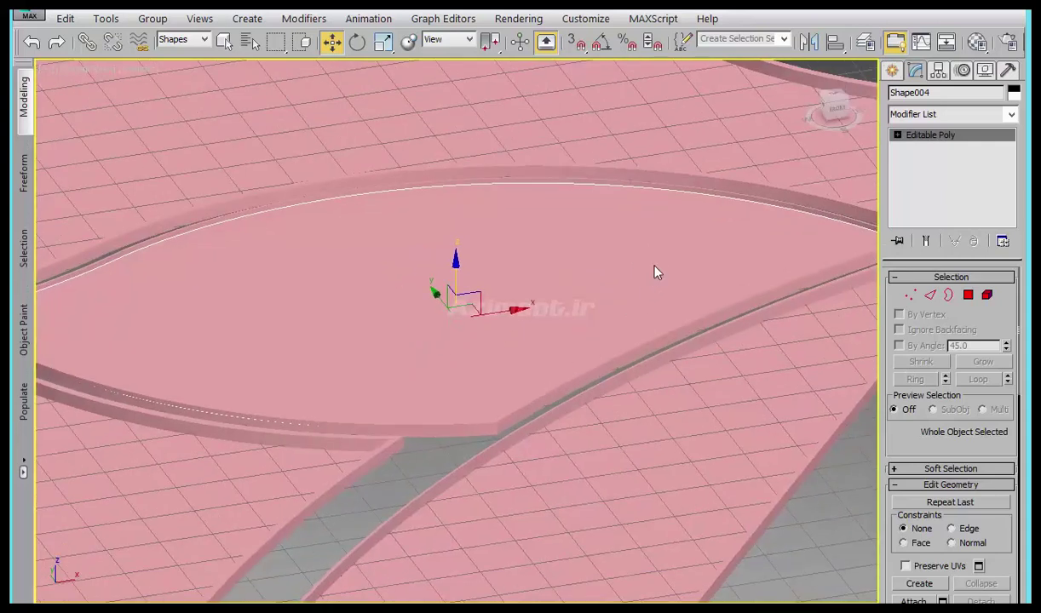
scroll(655, 274, "down", 2)
scroll(651, 307, "down", 1)
middle_click_drag(648, 335, 667, 339, "alt")
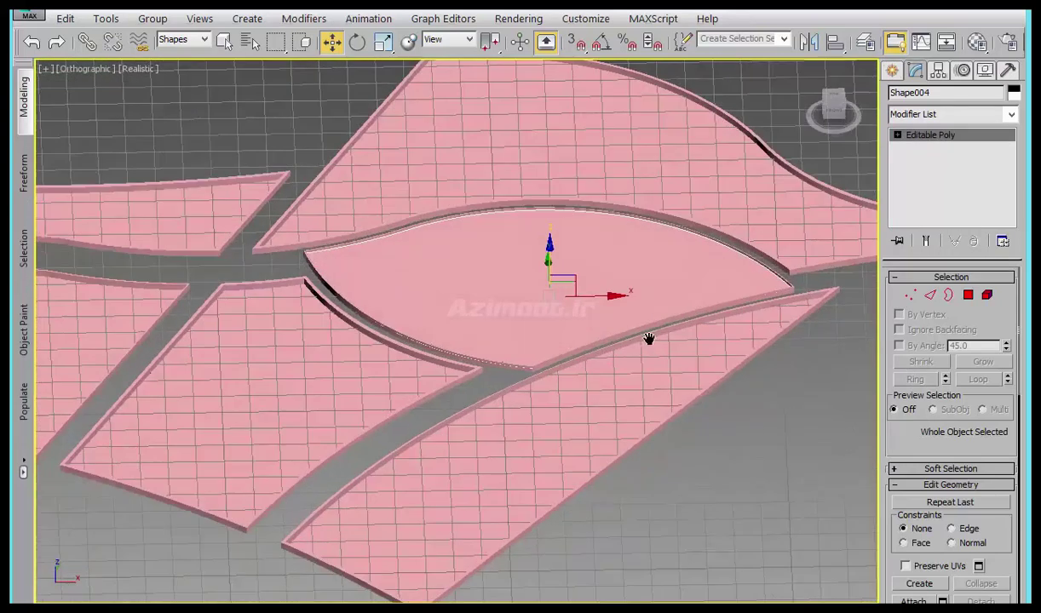
scroll(668, 339, "down", 3)
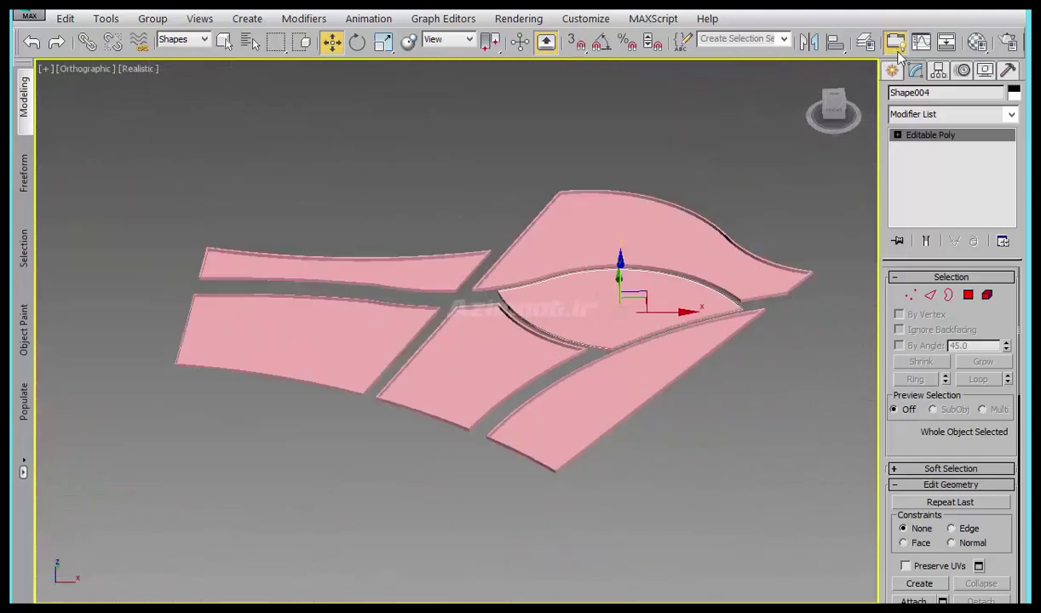
- Draw a plane about 98.672 by 139.658 over the model's left end, viewed in wireframe
left_click(894, 72)
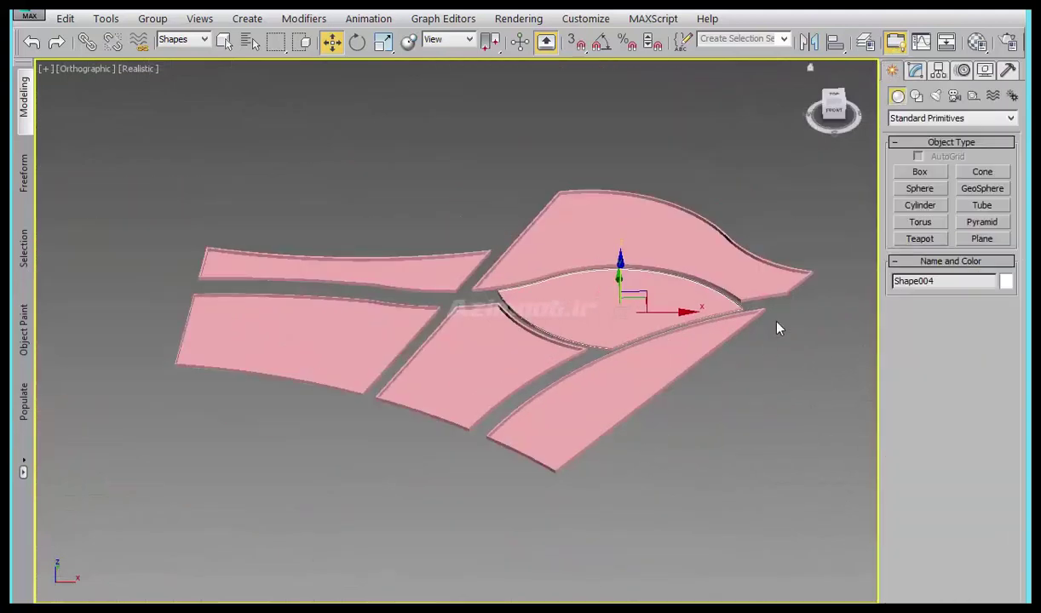
left_click(736, 400)
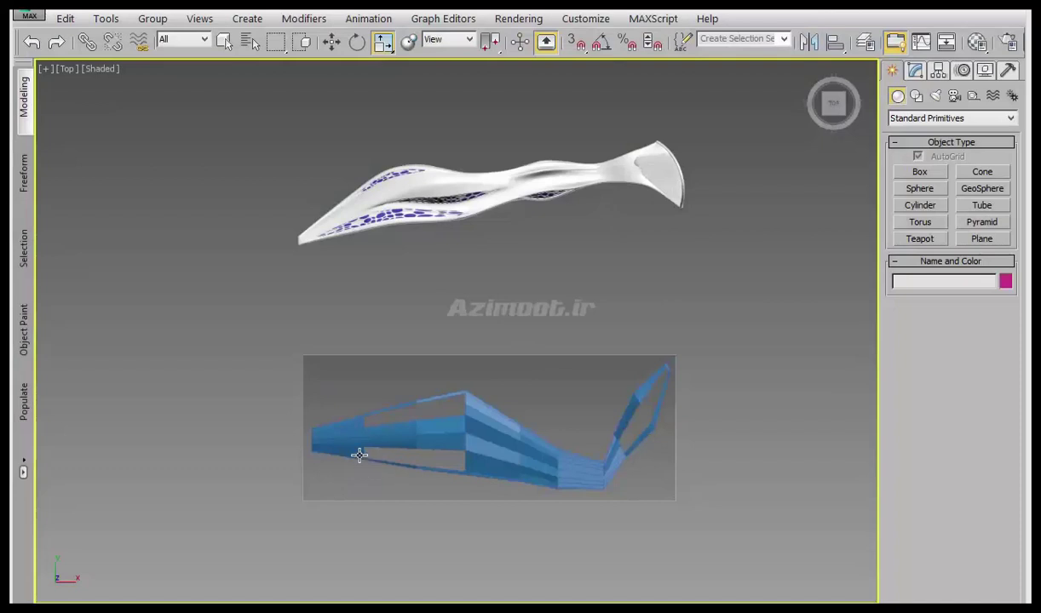
scroll(301, 447, "up", 4)
left_click(981, 240)
scroll(354, 476, "up", 3)
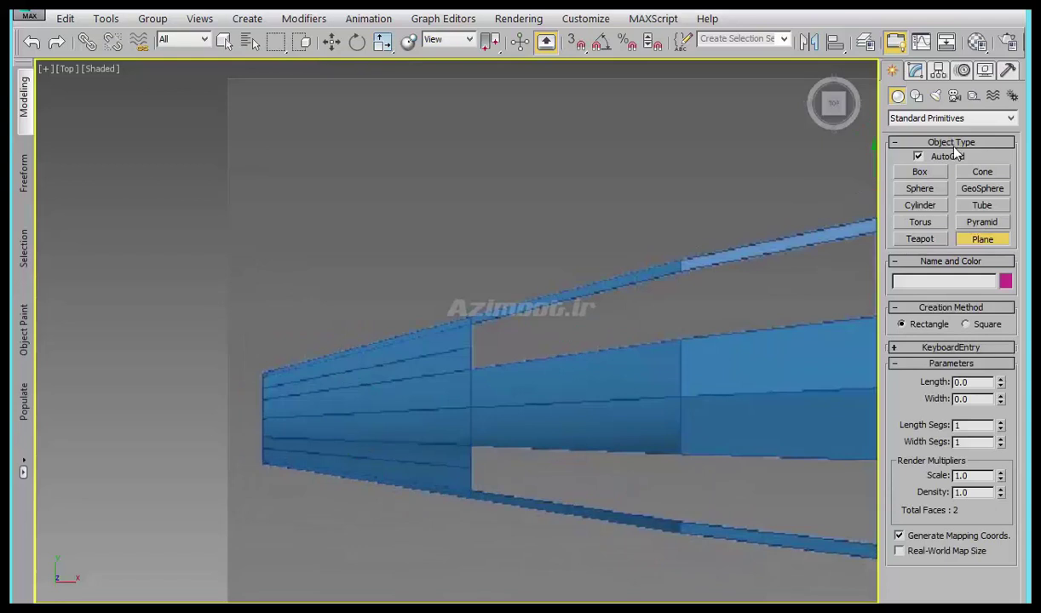
scroll(300, 474, "up", 2)
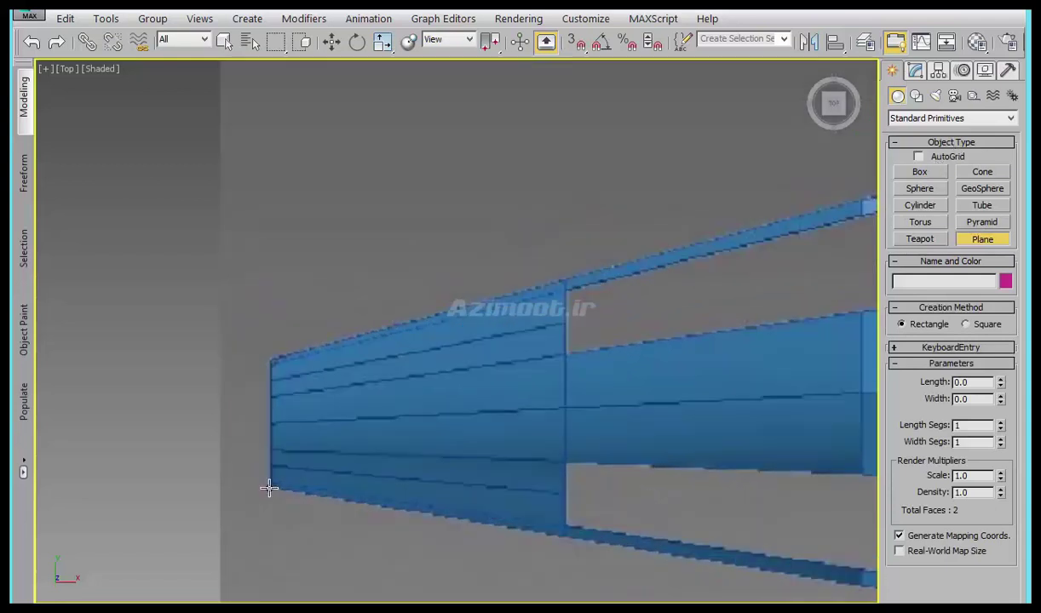
left_click_drag(564, 246, 563, 277)
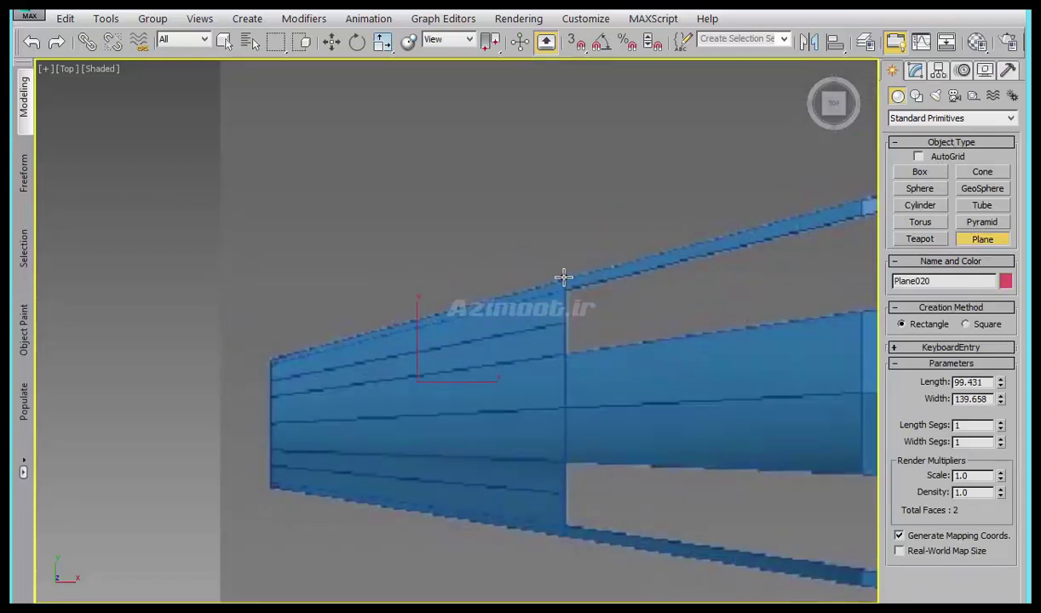
key("F3")
left_click_drag(564, 277, 575, 260)
- Convert Plane020 to an Editable Poly
right_click(529, 284)
right_click(548, 318)
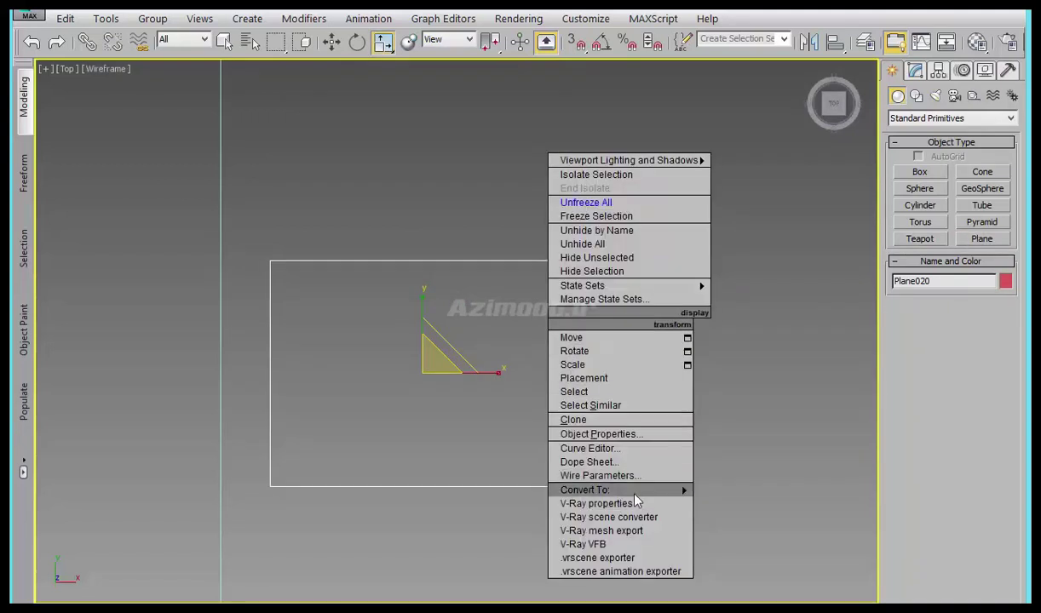
mouse_move(585, 489)
left_click(717, 478)
middle_click_drag(509, 447, 511, 456)
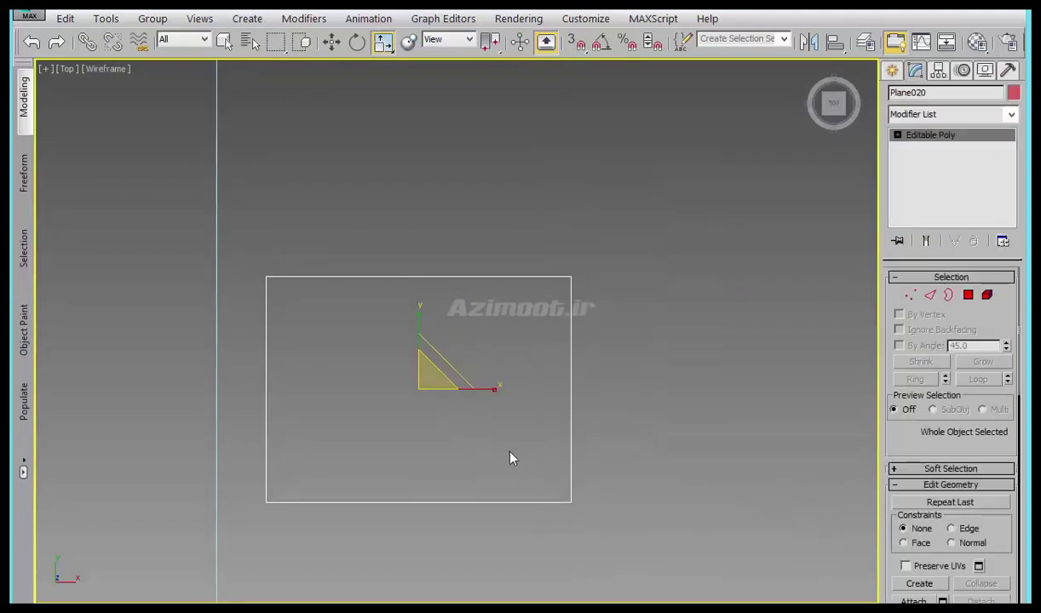
key("F3")
middle_click_drag(438, 414, 439, 397)
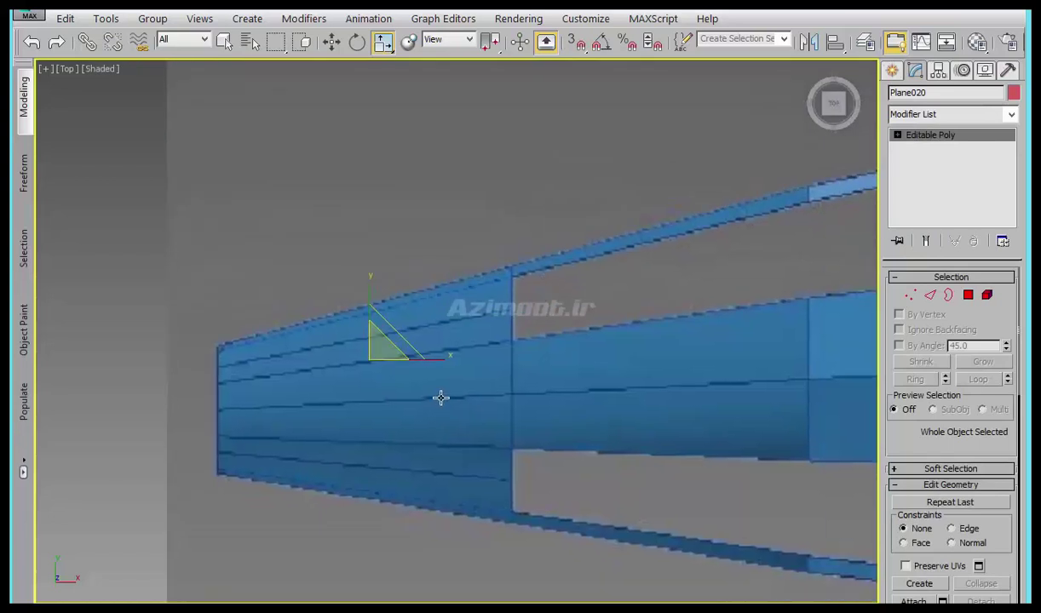
- Raise the plane in the Left viewport
key("l")
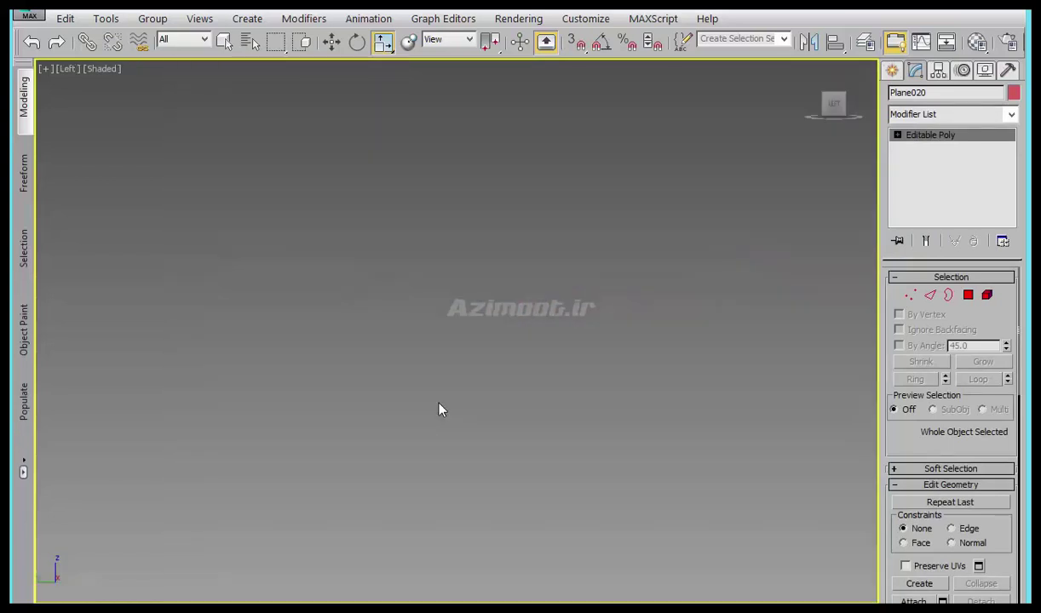
key("z")
scroll(440, 409, "down", 2)
key("w")
scroll(437, 414, "down", 3)
scroll(435, 400, "down", 2)
left_click_drag(436, 367, 436, 288)
scroll(439, 328, "up", 2)
- Lower the plane to the model's base, then return to the shaded Top view over it
key("F3")
scroll(439, 352, "up", 4)
left_click_drag(445, 236, 472, 413)
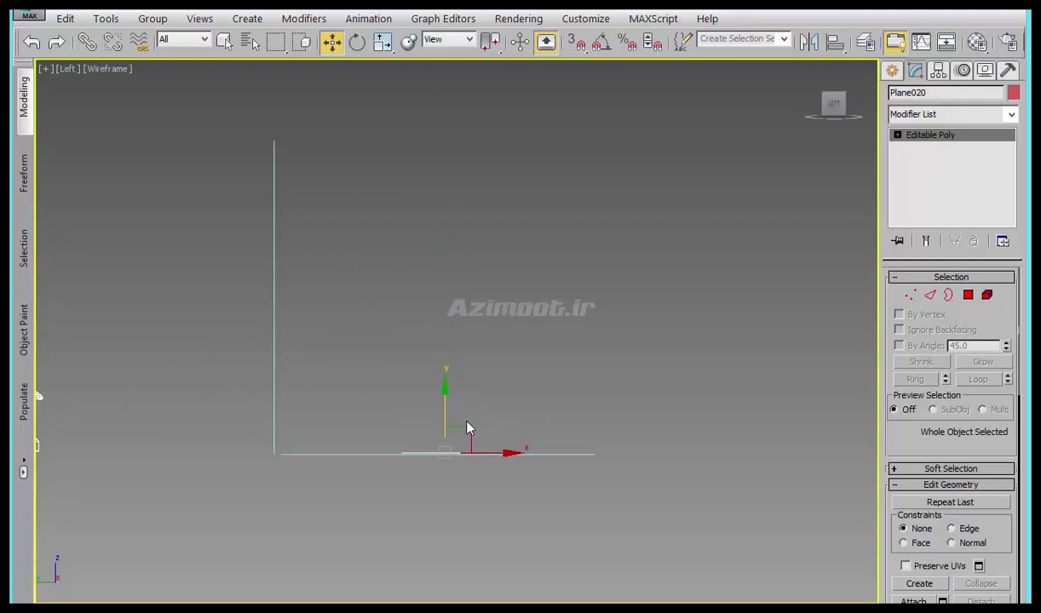
scroll(475, 446, "down", 5)
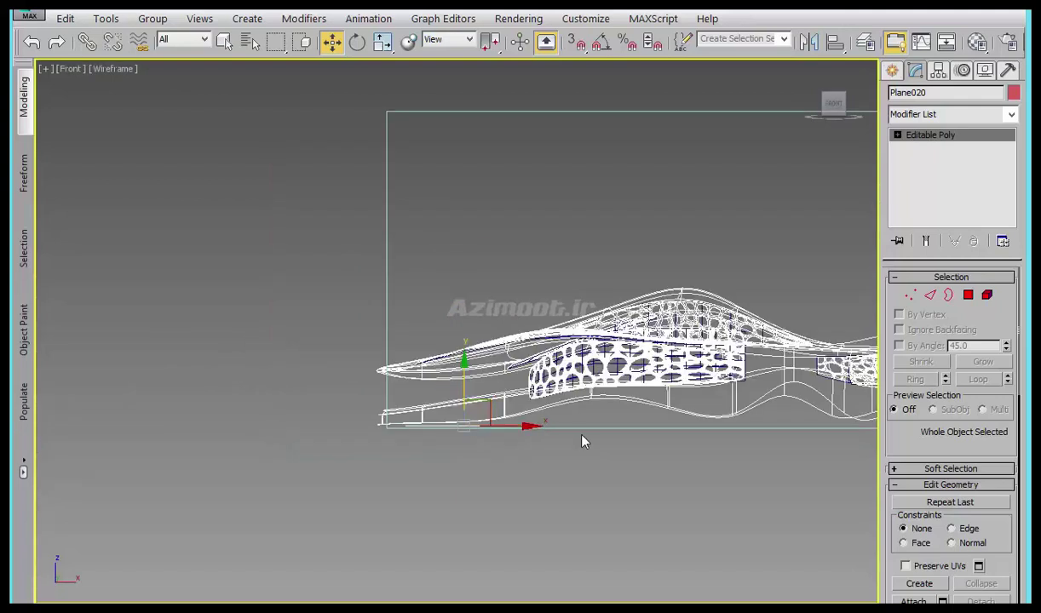
key("t")
middle_click_drag(405, 491, 412, 534)
key("F3")
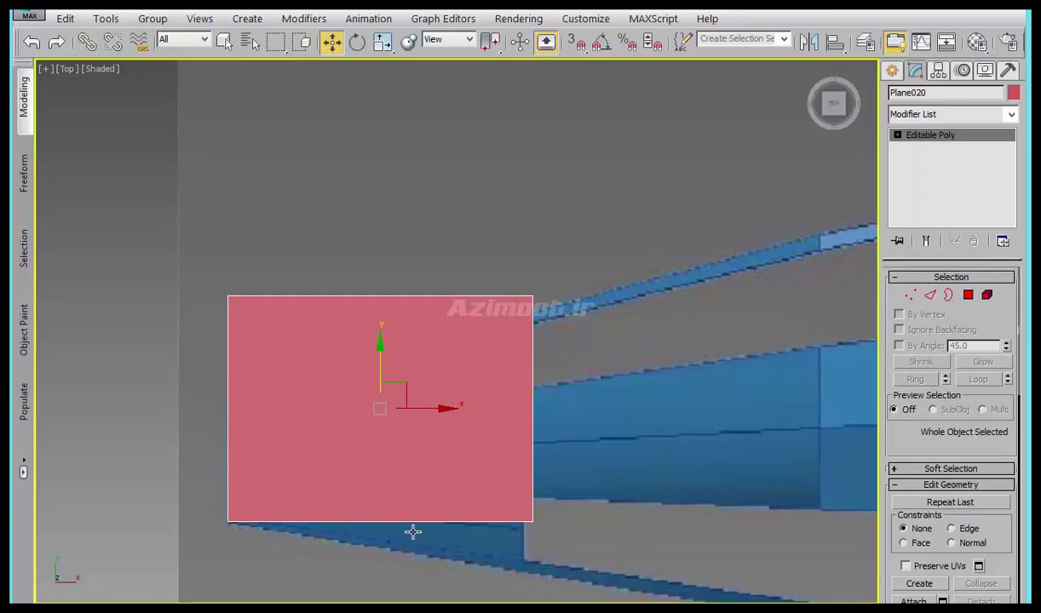
- Move the plane's corner vertices onto the outline of the blue strip's left end
key("1")
left_click_drag(522, 503, 539, 544)
middle_click_drag(531, 475, 479, 346)
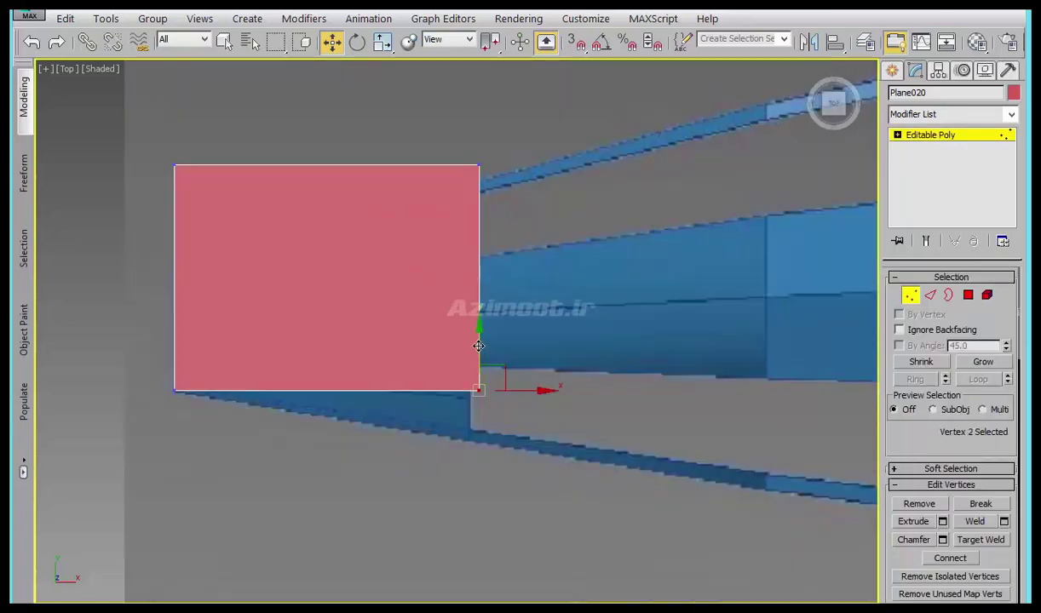
left_click_drag(478, 346, 474, 395)
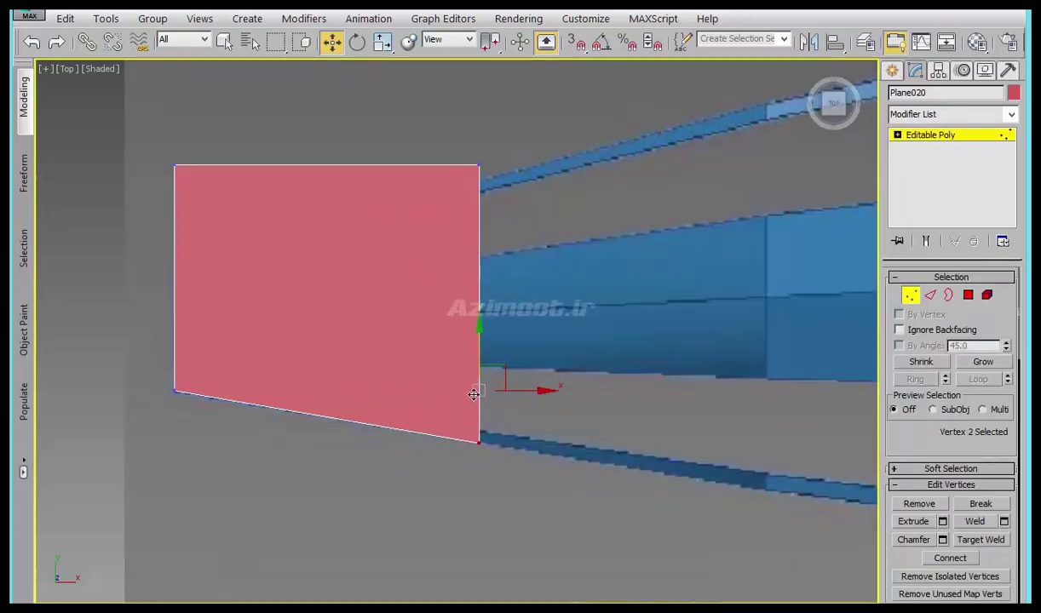
middle_click_drag(473, 394, 509, 442)
left_click_drag(516, 207, 511, 191)
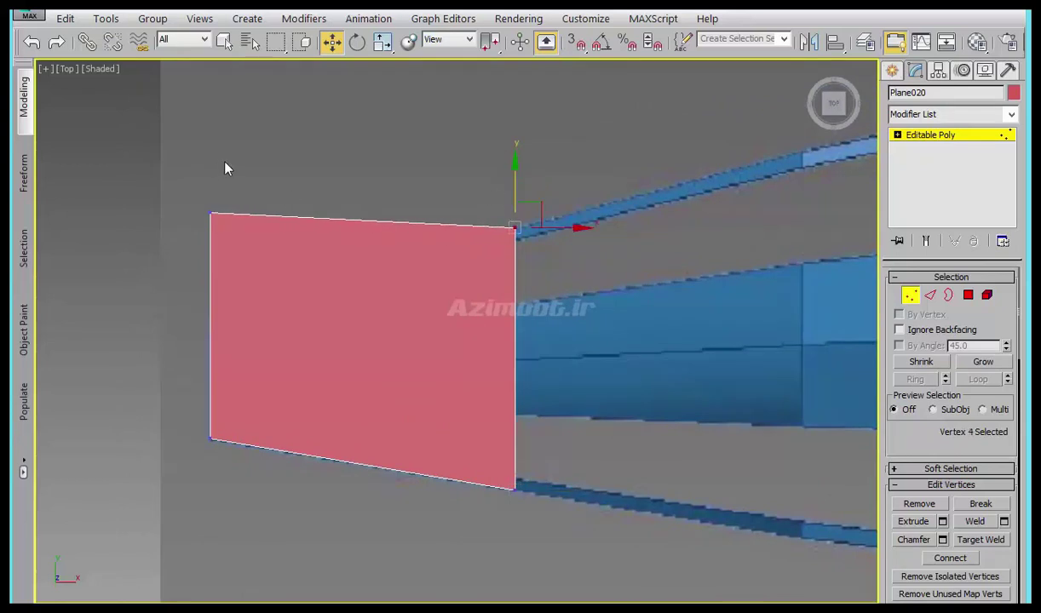
left_click_drag(204, 193, 183, 160)
left_click_drag(211, 215, 224, 259)
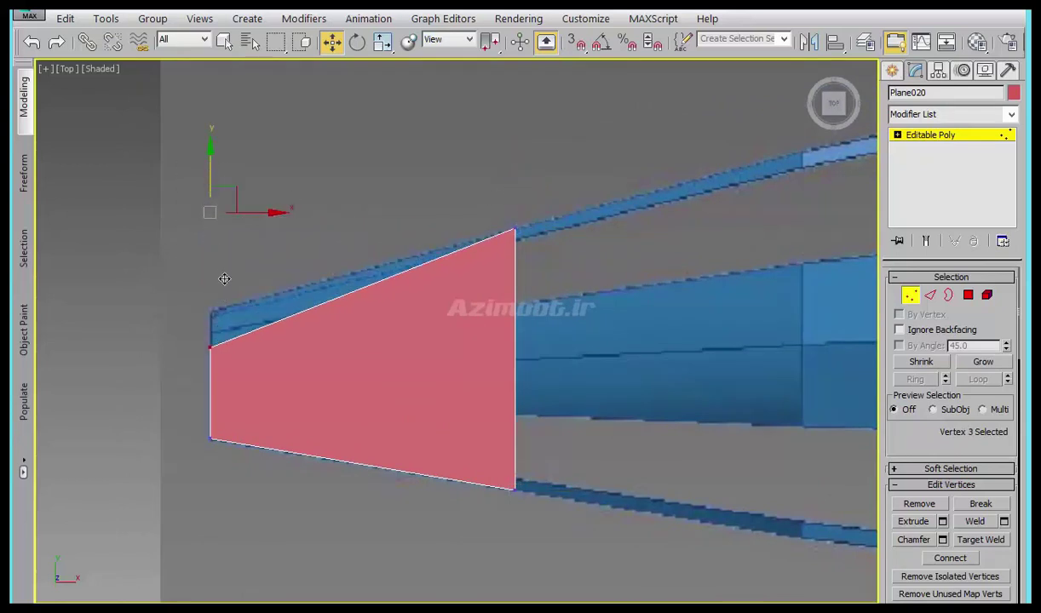
- Nudge and slightly scale the right-edge vertices, then make the plane see-through with Alt+X
left_click_drag(441, 511, 546, 191)
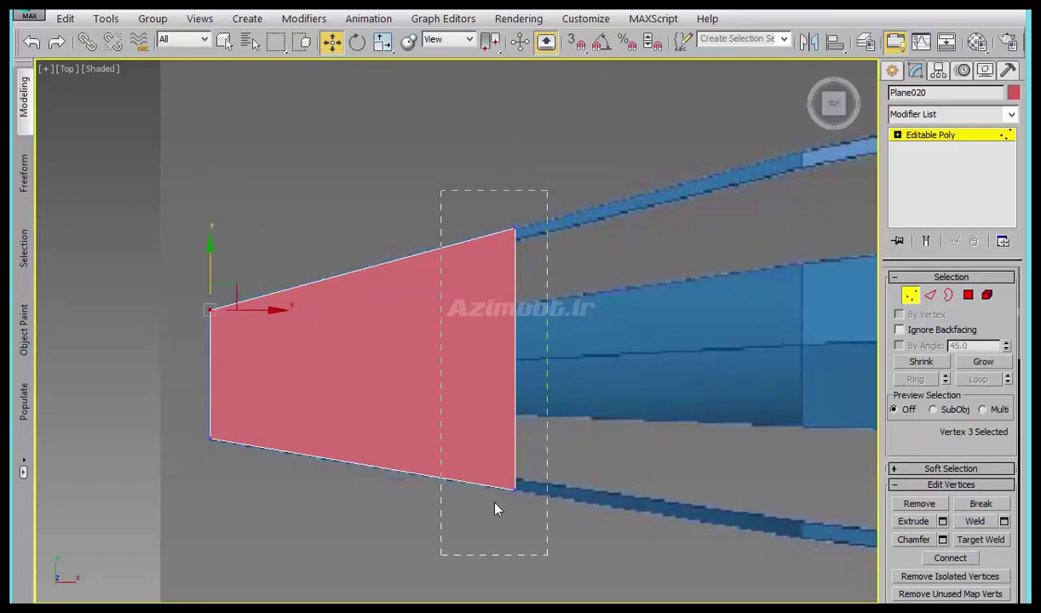
left_click_drag(527, 361, 517, 362)
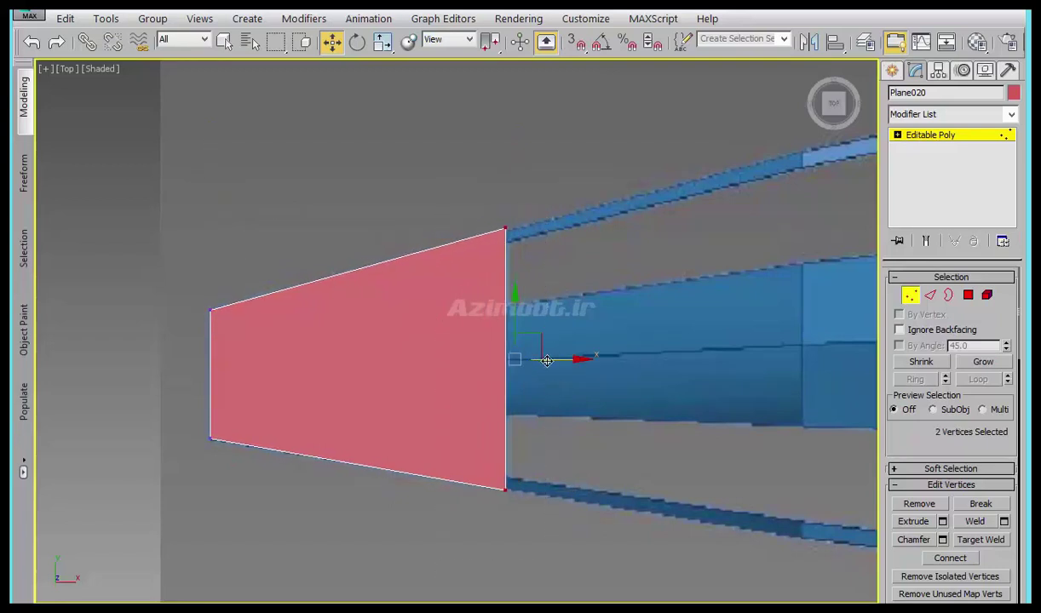
key("r")
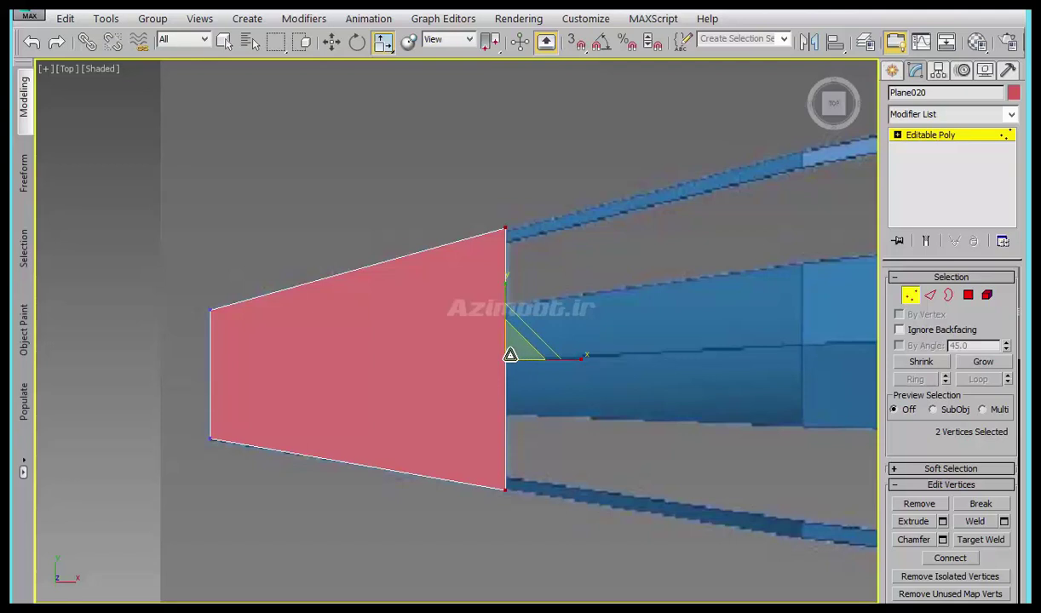
left_click_drag(508, 355, 509, 356)
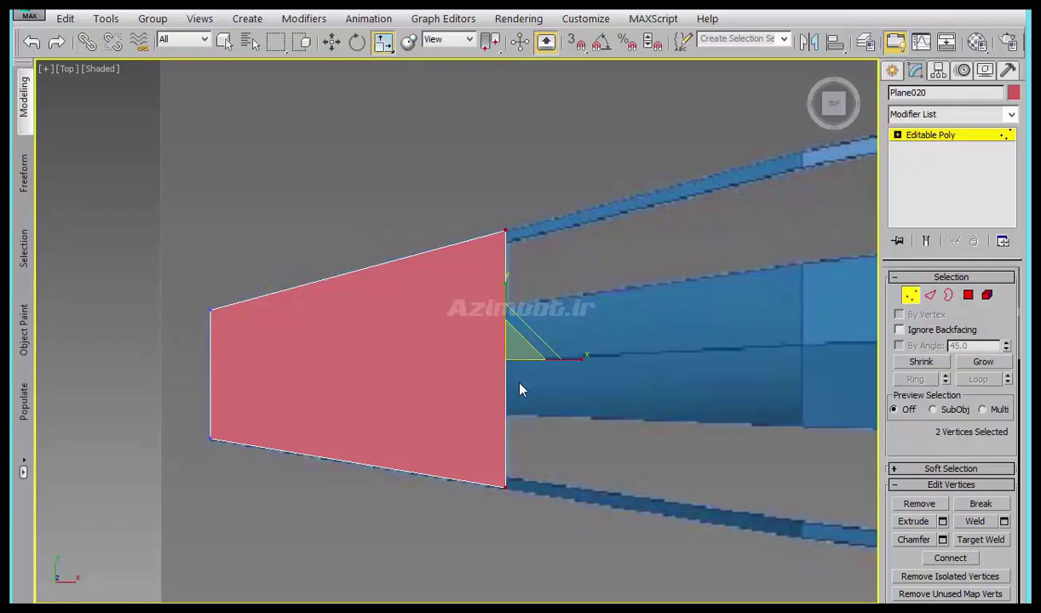
key("alt+x")
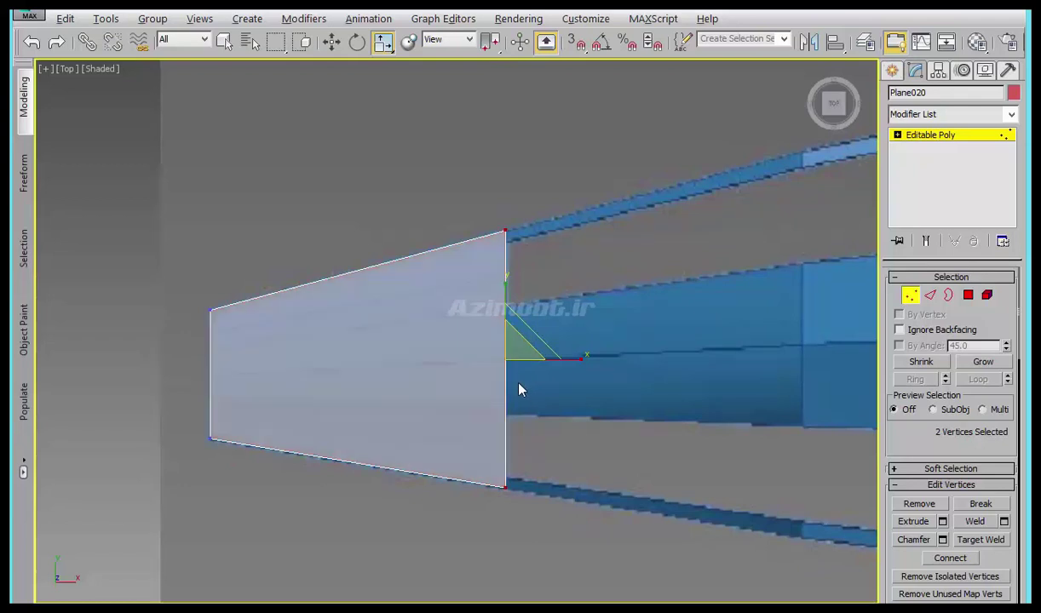
middle_click_drag(509, 418, 384, 430)
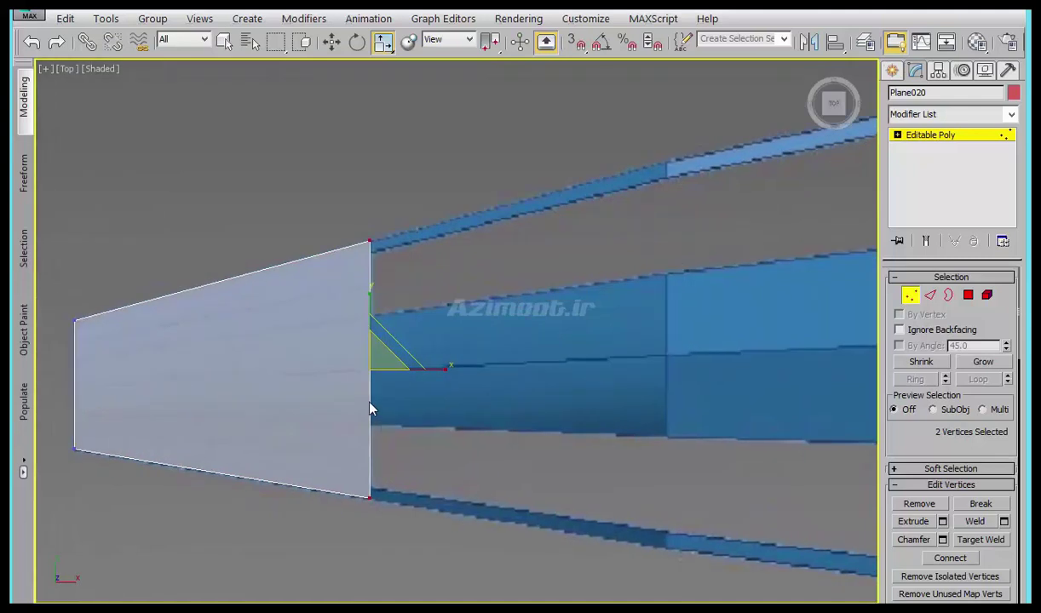
scroll(369, 409, "down", 5)
scroll(392, 451, "down", 3)
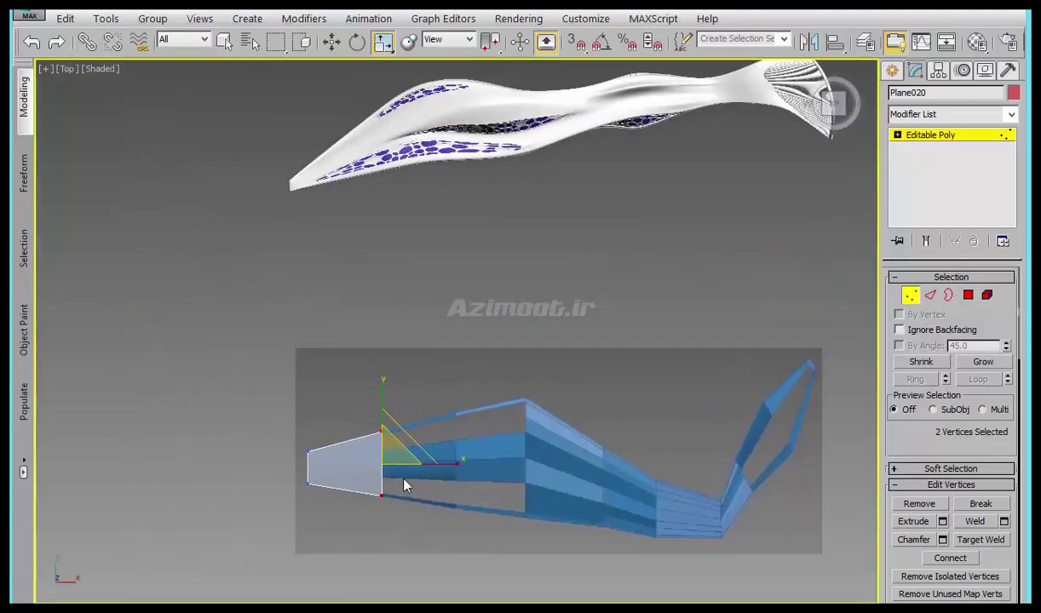
key("w")
scroll(443, 477, "up", 4)
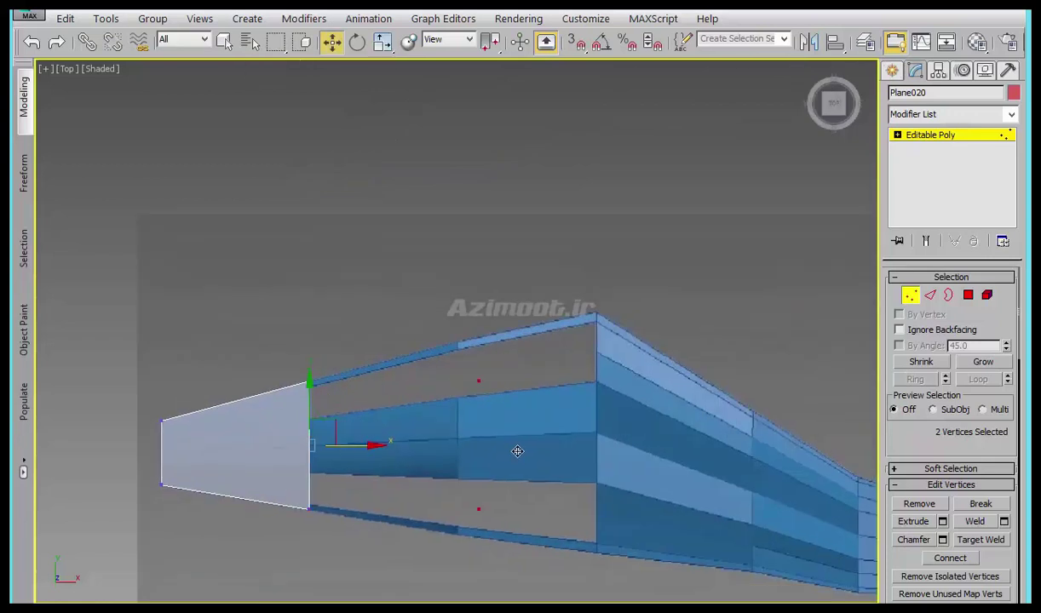
- Extrude a first face from the plane's right edge along the strip and scale it taller
left_click_drag(517, 451, 681, 450, "shift")
left_click(616, 289)
key("ctrl+z")
key("2")
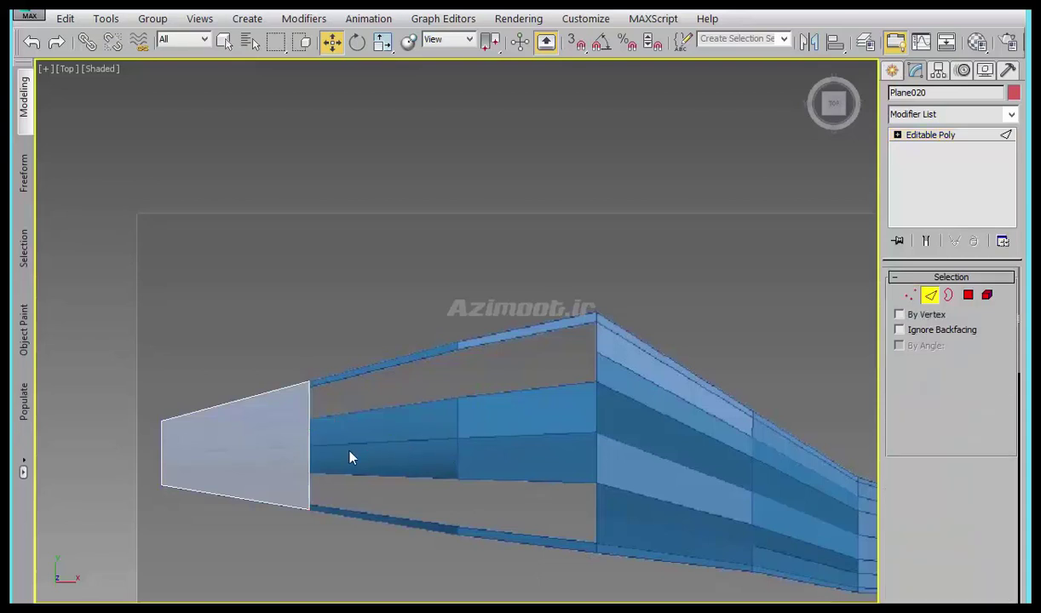
left_click(308, 434)
mouse_move(349, 444)
left_mouse_down("shift")
mouse_move(499, 464)
mouse_move(466, 415)
left_mouse_up("shift")
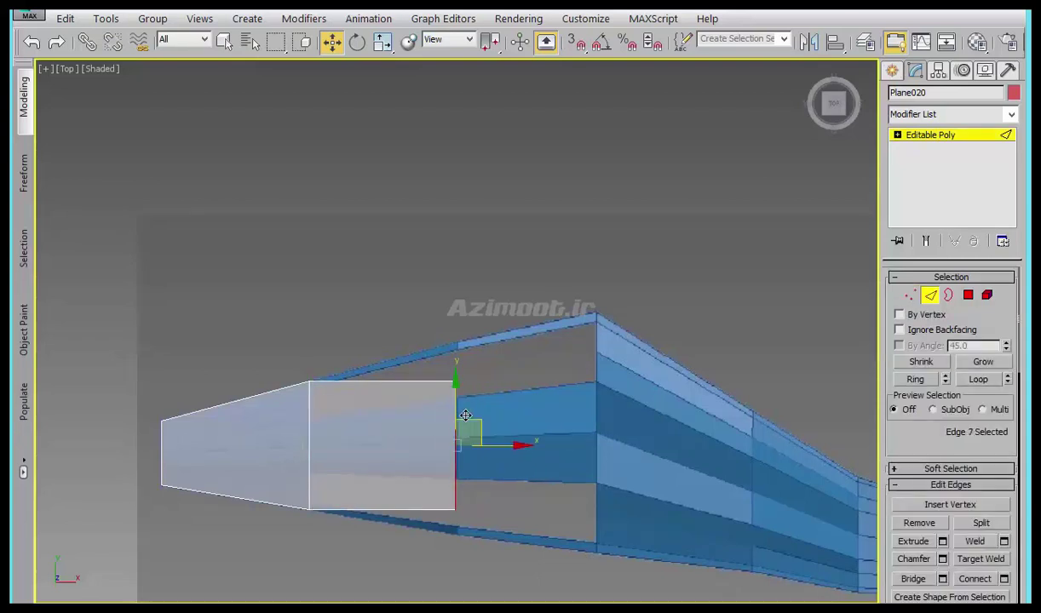
key("r")
mouse_move(458, 367)
left_mouse_down()
mouse_move(467, 336)
mouse_move(479, 354)
left_mouse_up()
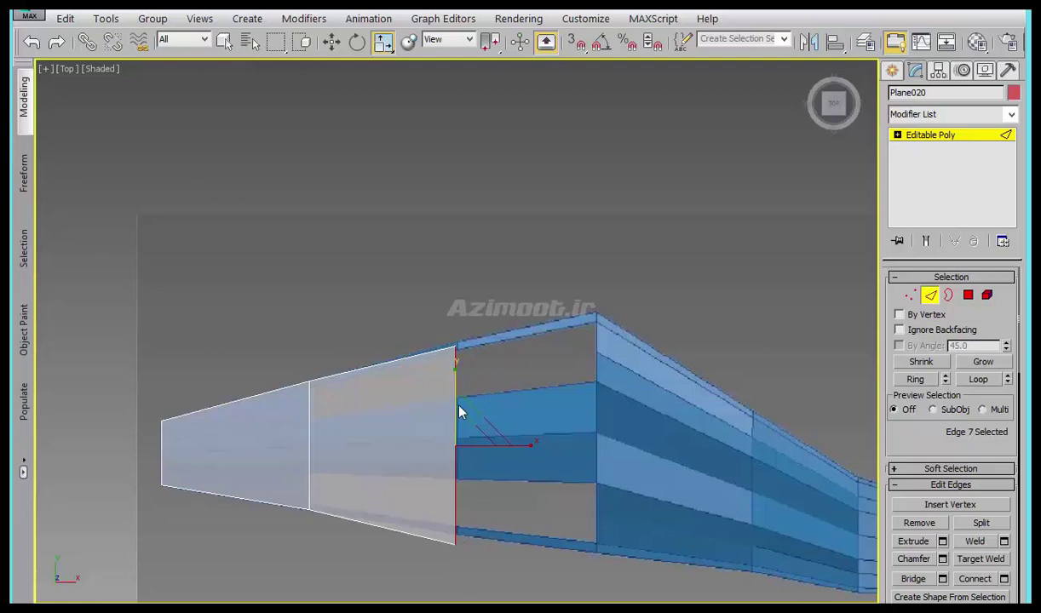
- Fit the new edge's vertices, then extrude a second face and fit its right corners
key("1")
left_click_drag(495, 456, 418, 588)
key("w")
left_click_drag(456, 495, 456, 486)
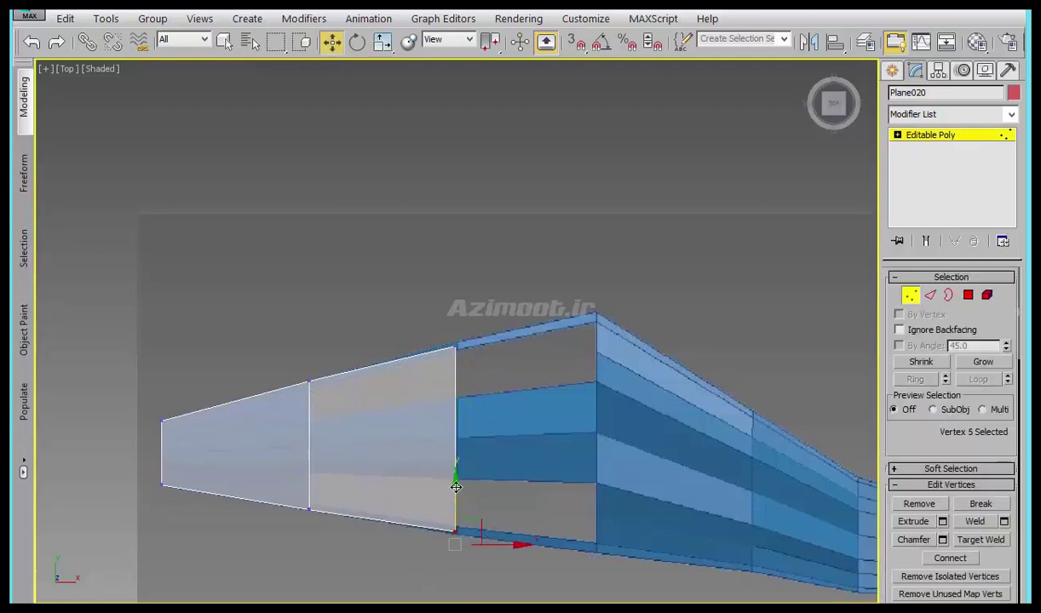
left_click_drag(478, 355, 432, 294)
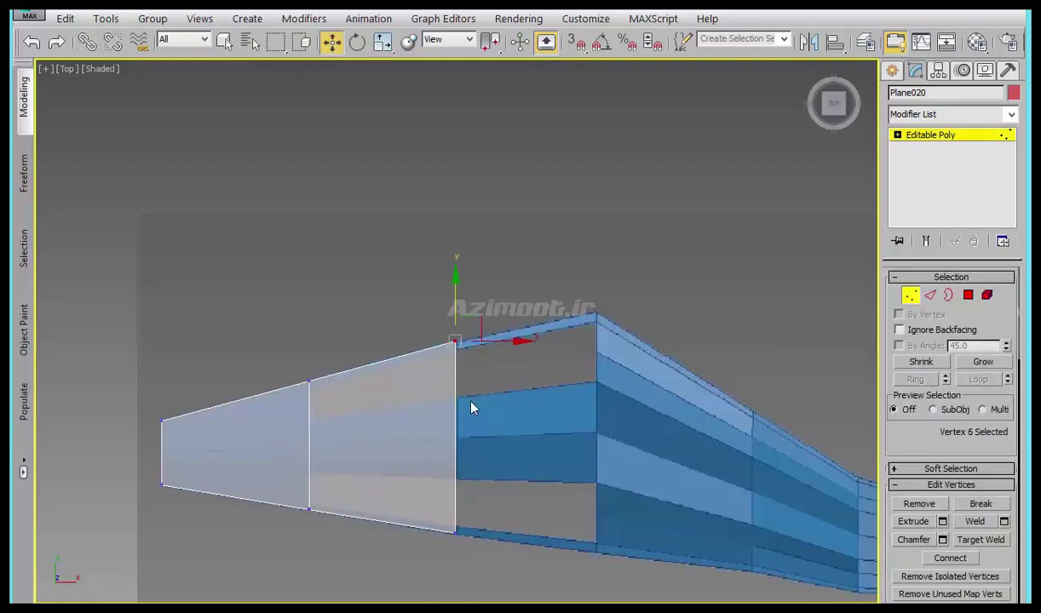
key("2")
left_click_drag(477, 436, 633, 443, "shift")
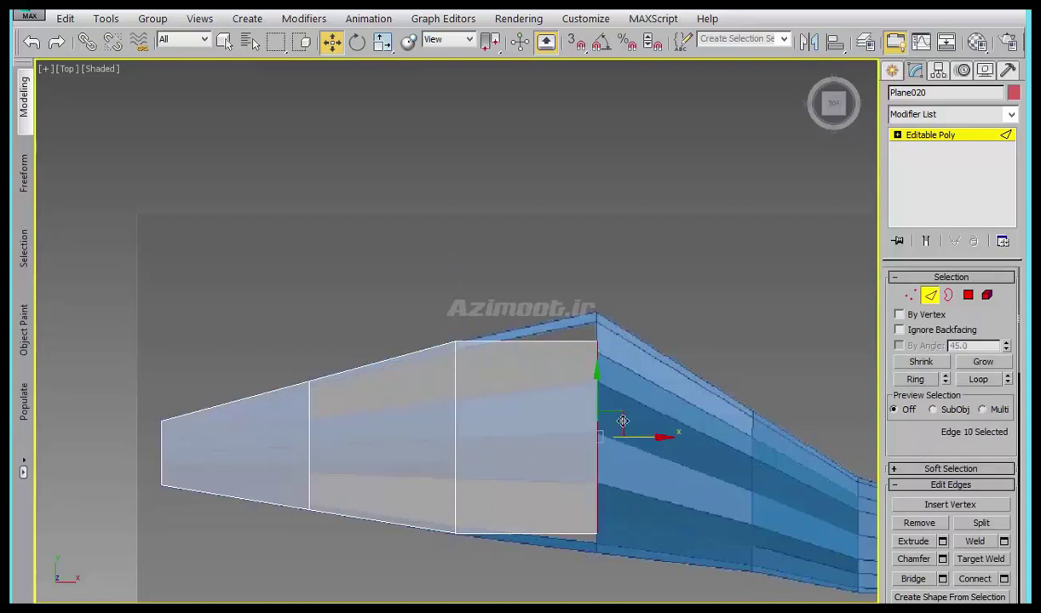
key("1")
left_click_drag(599, 288, 599, 260)
left_click(587, 527)
left_click_drag(598, 511, 599, 515)
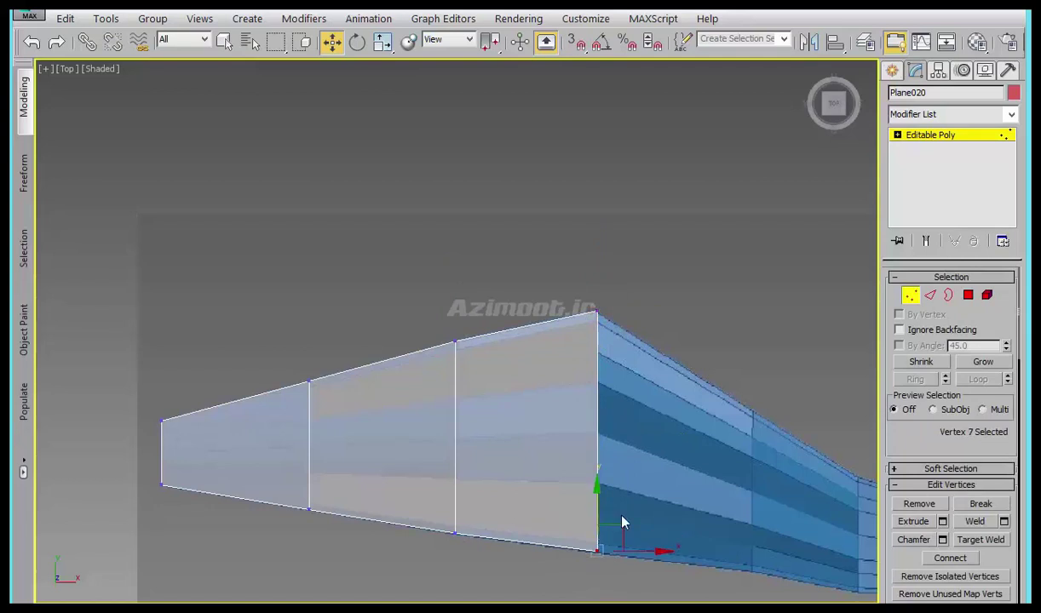
- Extrude a third face and move its right corners to follow the strip
middle_click_drag(622, 523, 408, 454)
key("2")
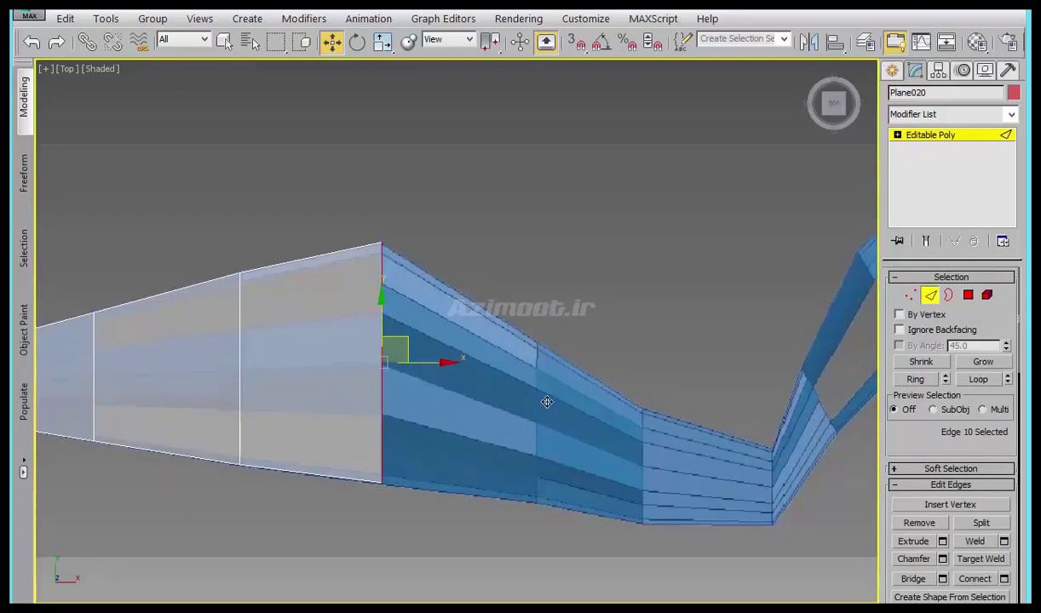
left_click_drag(546, 402, 528, 381, "shift")
key("1")
left_click(537, 289)
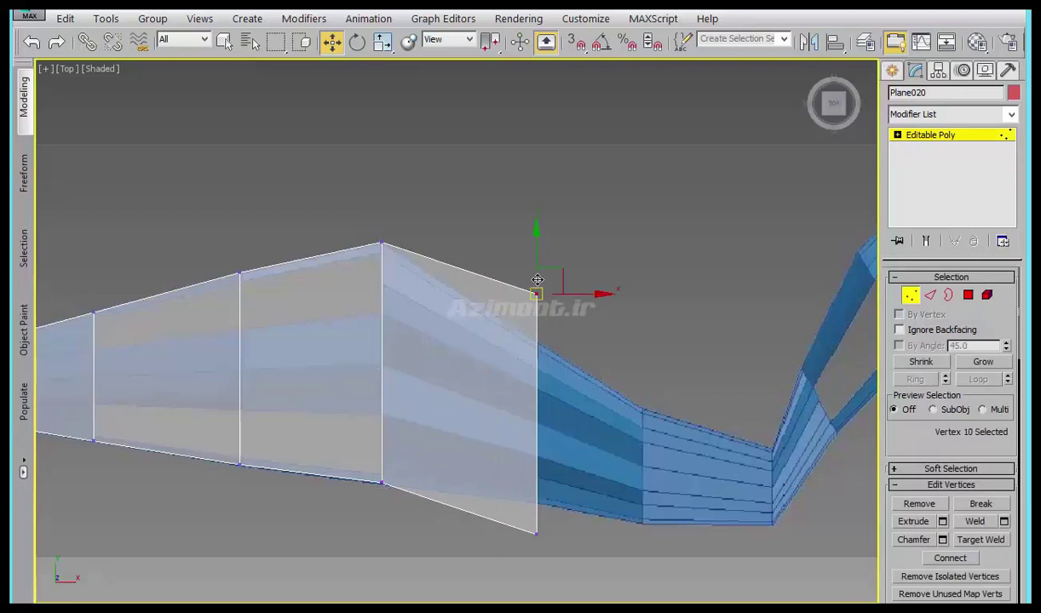
left_click_drag(537, 279, 538, 326)
left_click(537, 532)
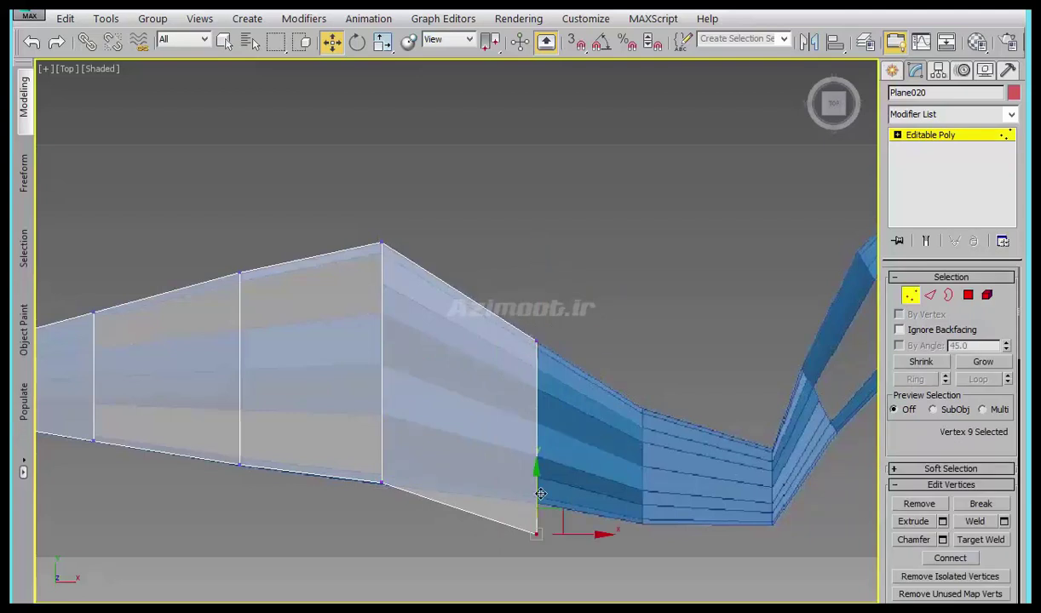
left_click_drag(540, 494, 541, 465)
- Extrude a fourth face along the strip and lower its top-right corner
key("2")
left_click(538, 422)
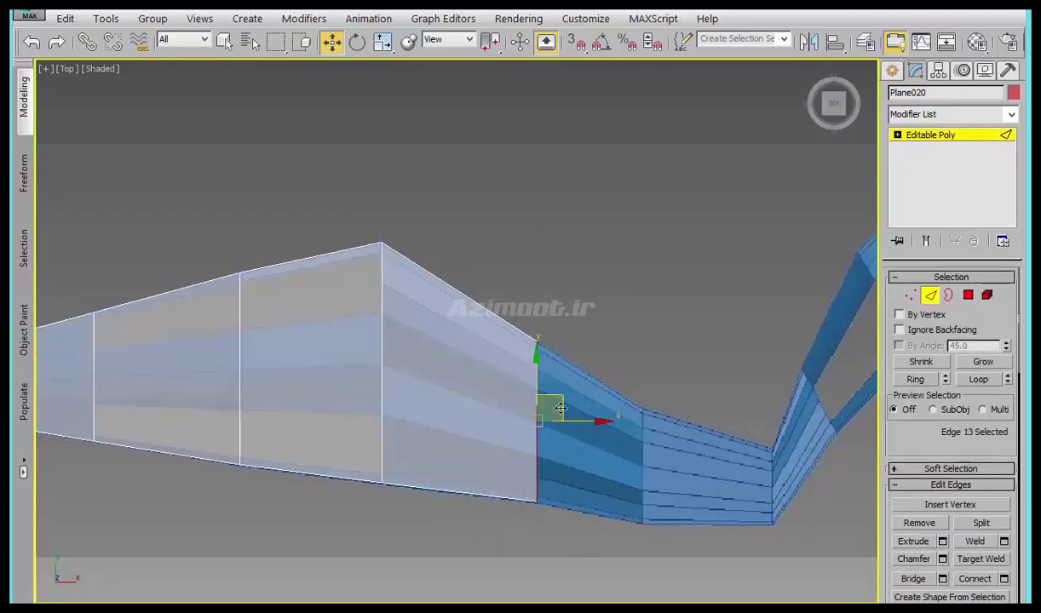
left_click_drag(561, 409, 667, 410, "shift")
key("1")
left_click(643, 373)
left_click_drag(643, 372, 643, 409)
left_click(642, 532)
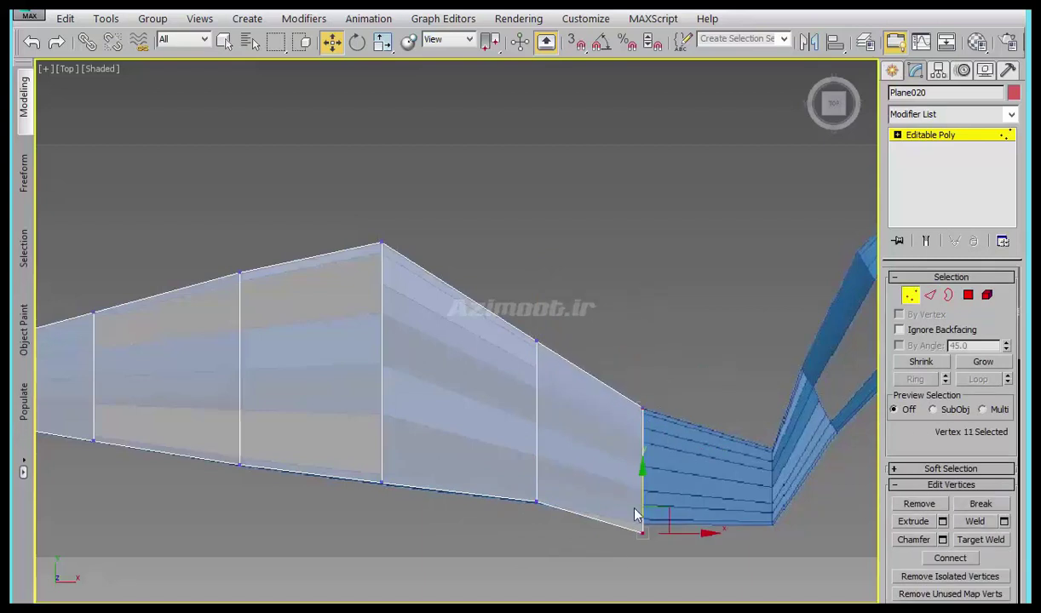
scroll(587, 535, "up", 2)
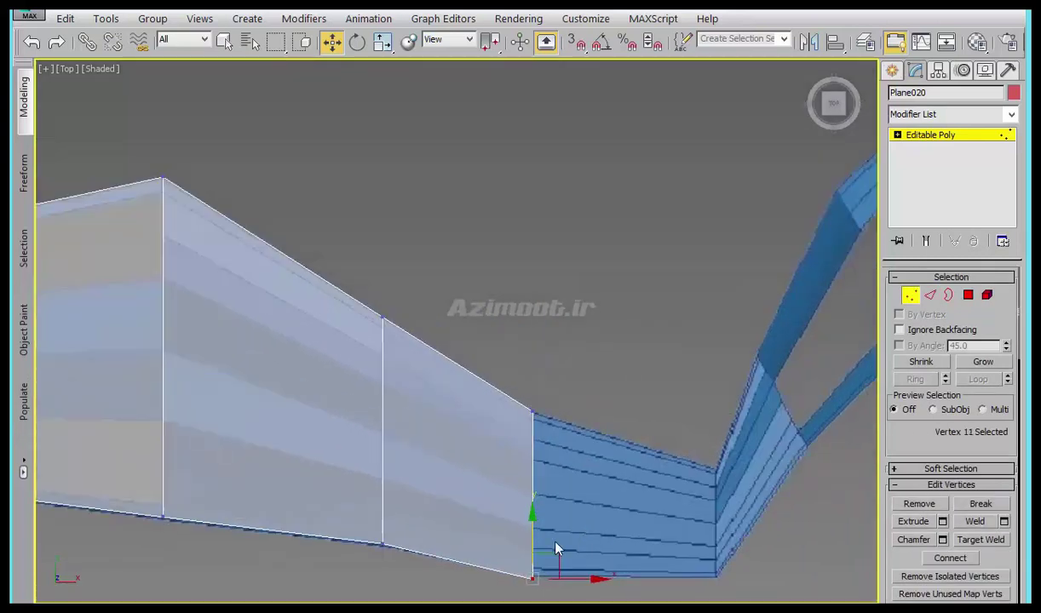
- Extrude another face and pull its corner vertex down to fit the strip
key("2")
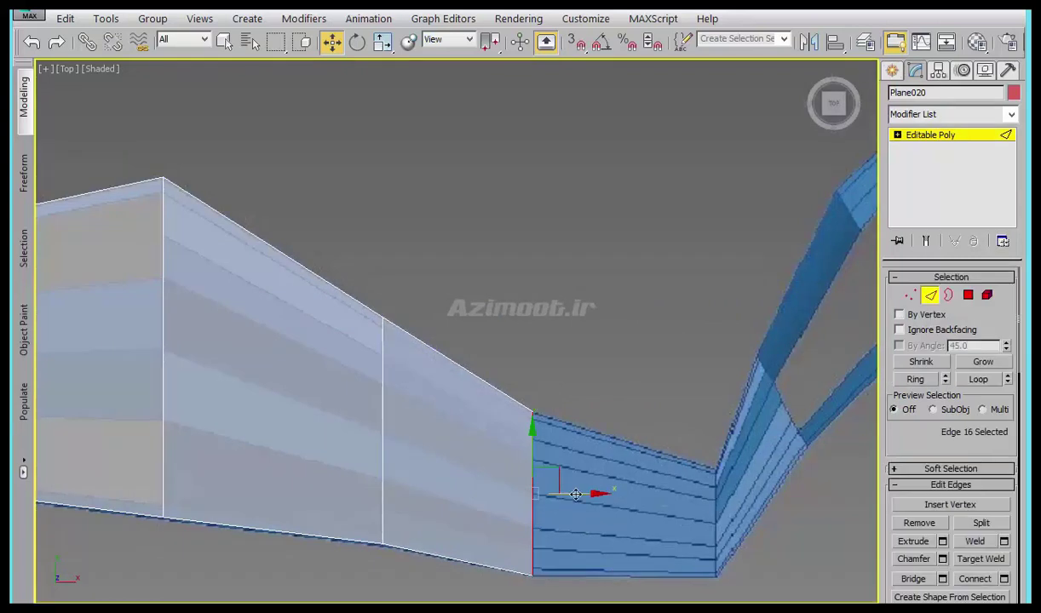
left_click_drag(576, 494, 713, 492, "shift")
middle_click_drag(713, 491, 551, 500, "alt")
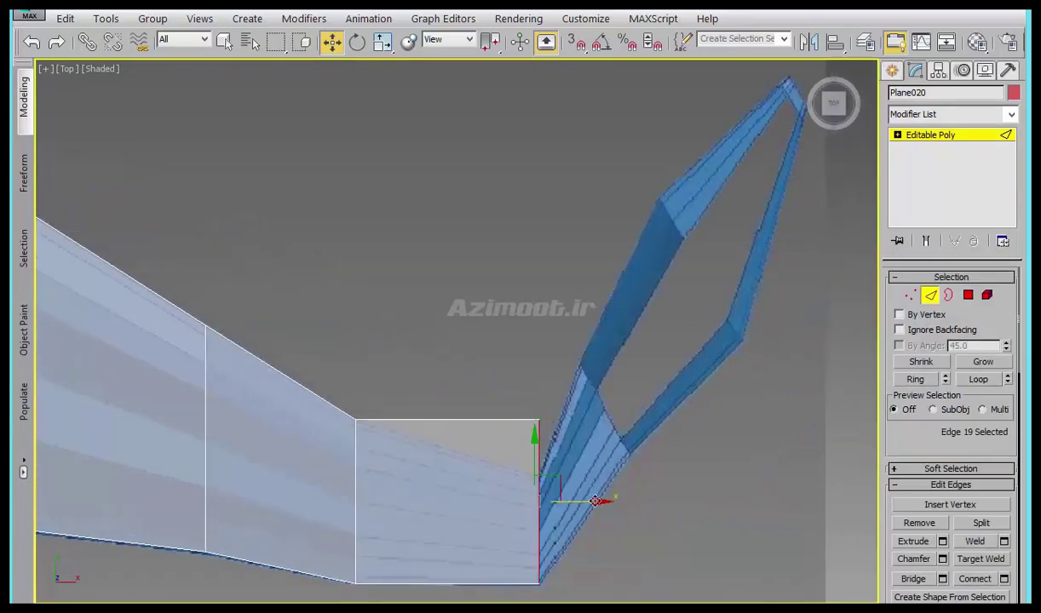
key("1")
left_click(538, 419)
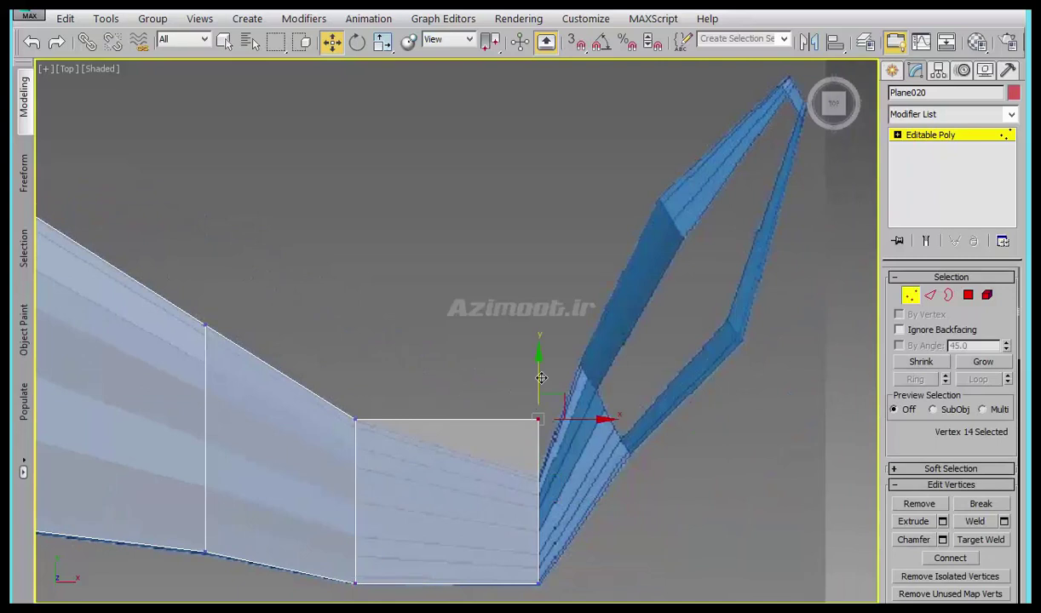
left_click_drag(541, 377, 540, 435)
middle_click_drag(594, 499, 531, 500)
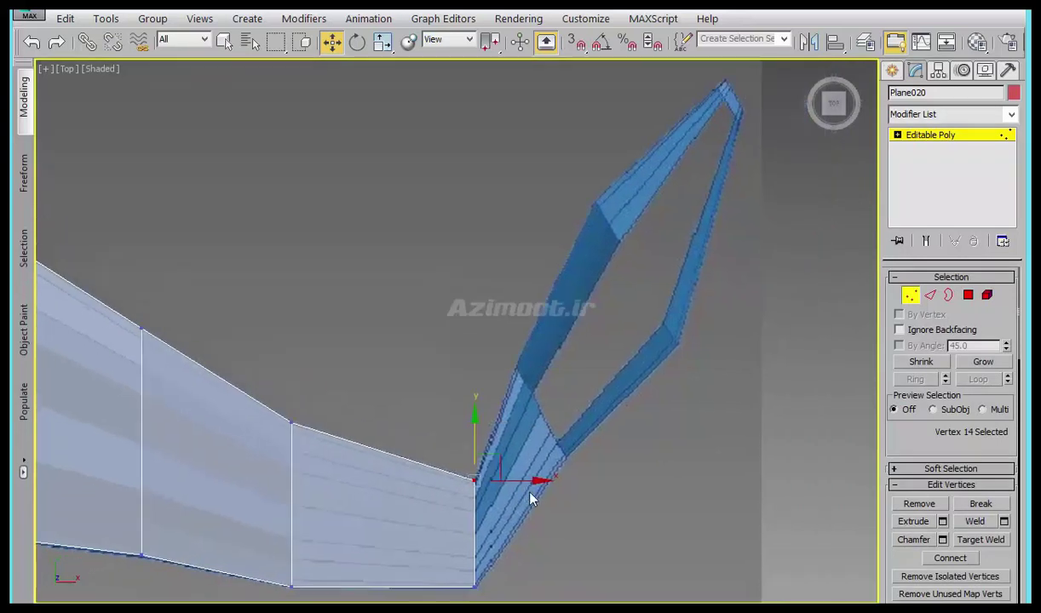
- Extrude a face up the blue loop and set its top corner on the ribbon's edge
key("2")
left_click_drag(488, 515, 568, 386, "shift")
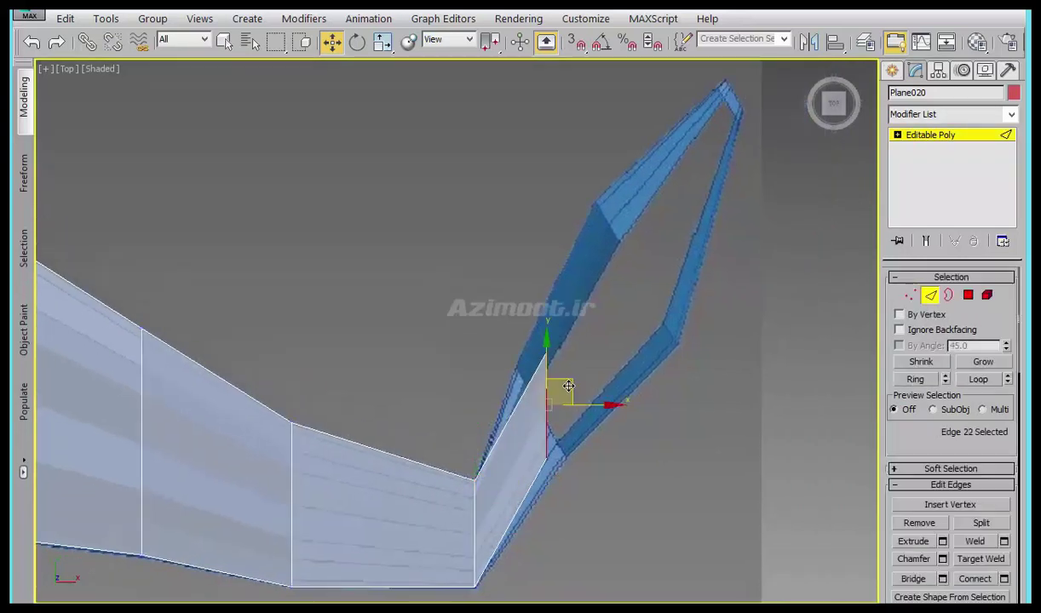
key("1")
left_click(564, 457)
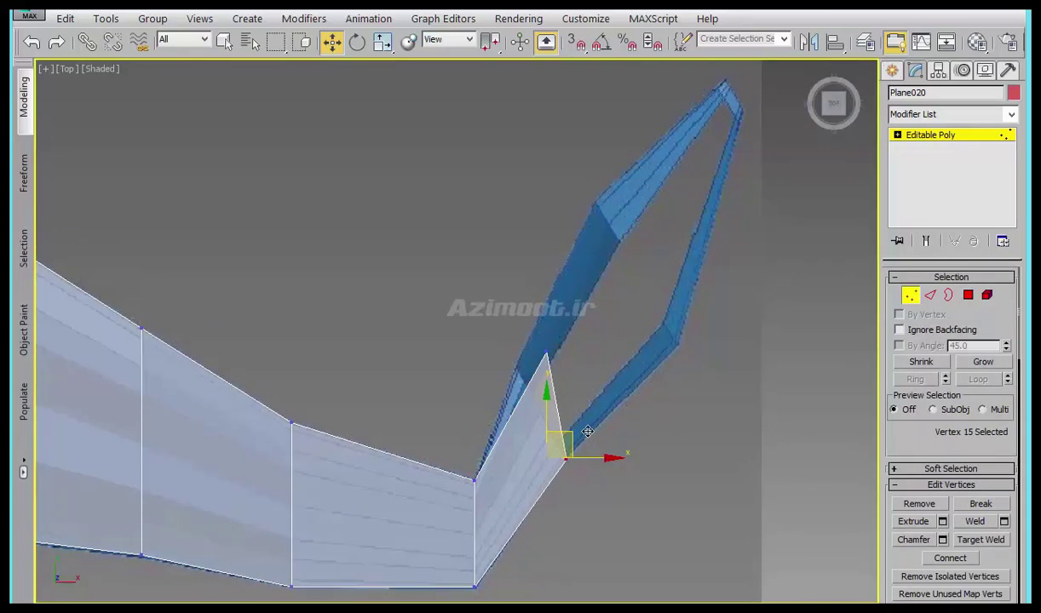
left_click(546, 357)
left_click_drag(555, 342, 541, 342)
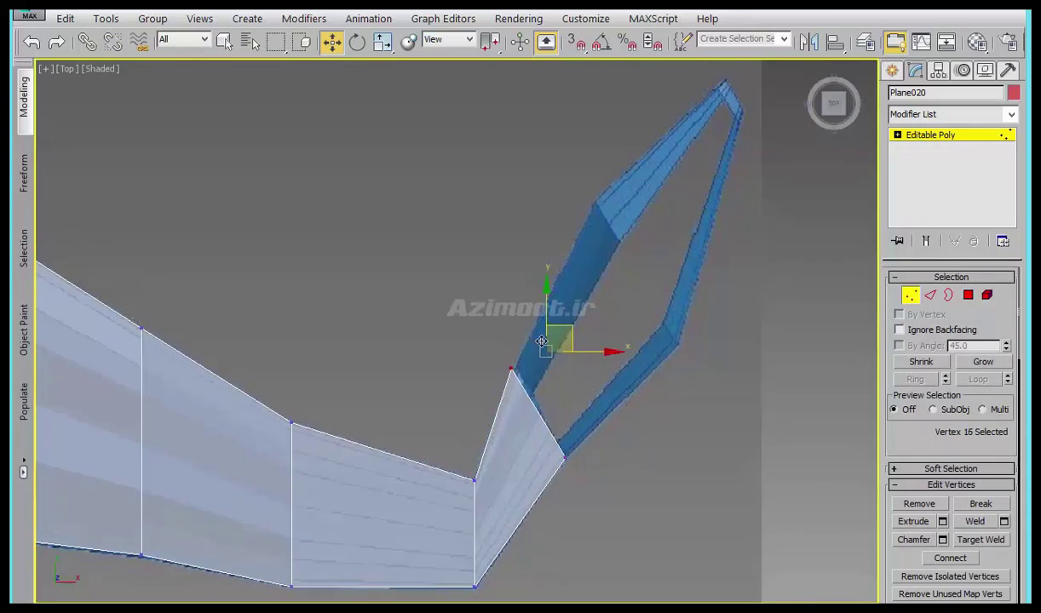
middle_click_drag(542, 341, 563, 458)
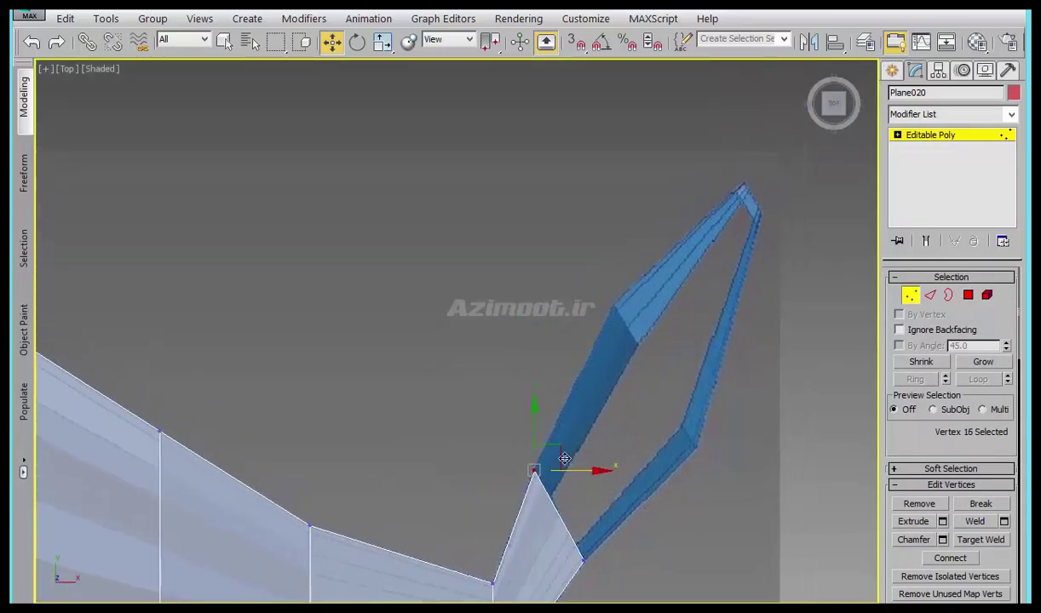
left_click_drag(564, 458, 643, 333, "shift")
key("Return")
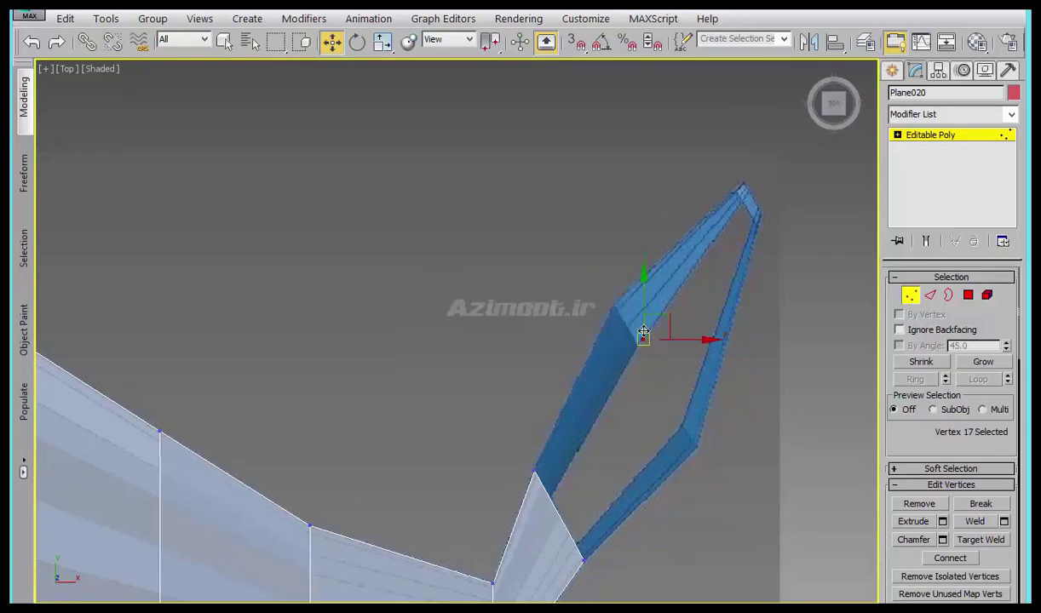
key("ctrl+z")
- Extrude a further face up the loop and pull its top vertex onto it
middle_click_drag(557, 458, 512, 364)
key("2")
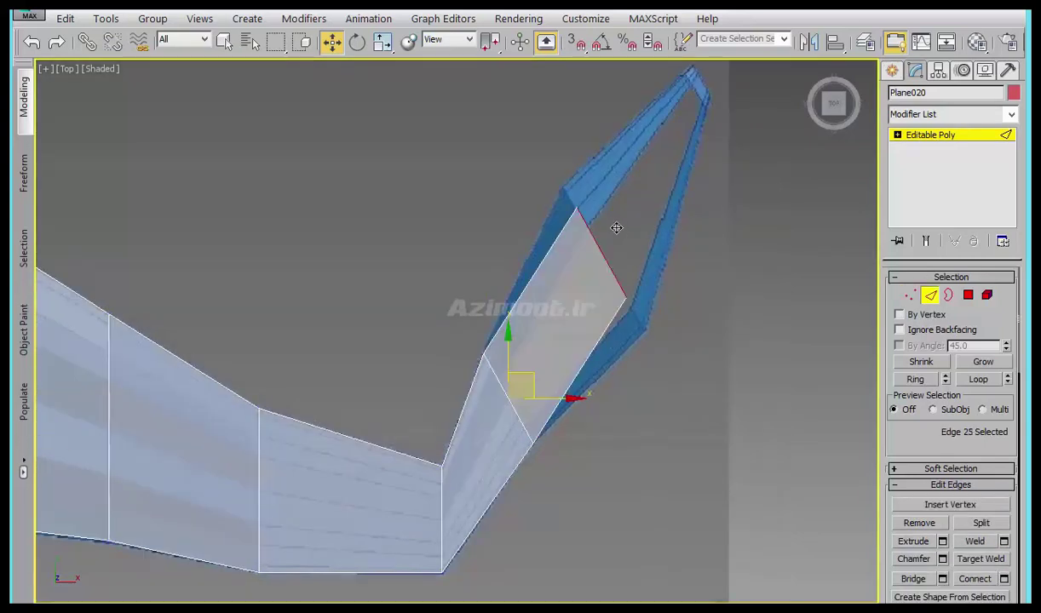
middle_click_drag(615, 232, 622, 353)
left_click_drag(592, 300, 574, 274)
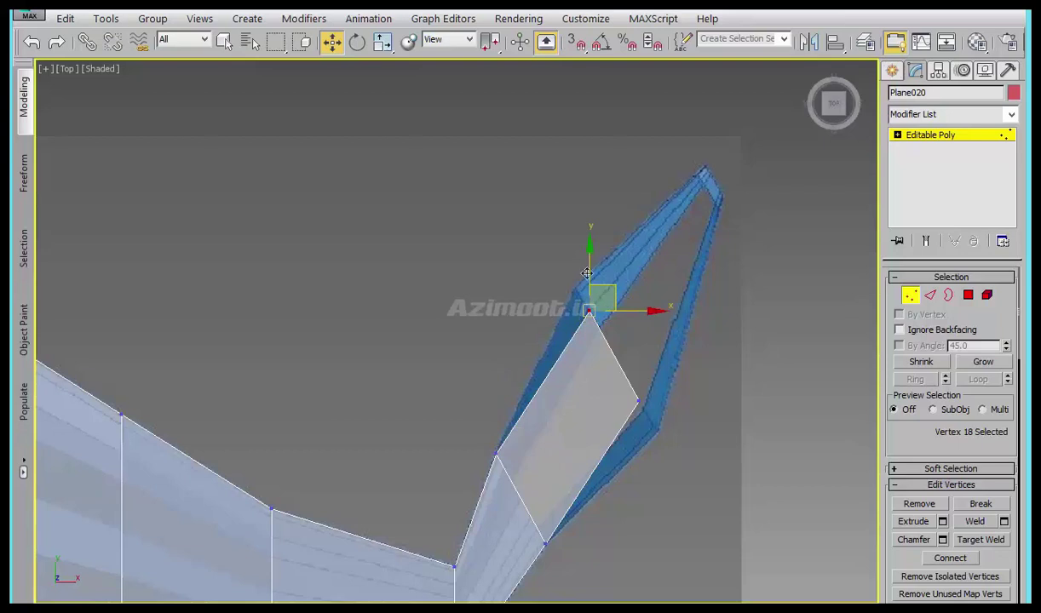
left_click(638, 399)
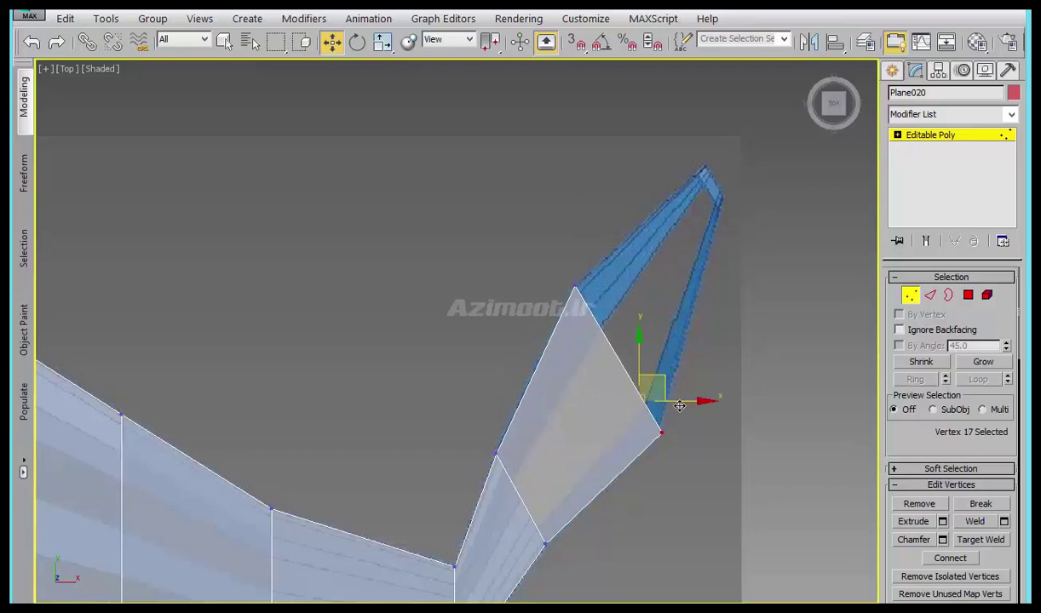
middle_click_drag(680, 384, 639, 499)
- Extrude a final face to the loop's end and shape it into a pointed tip
key("2")
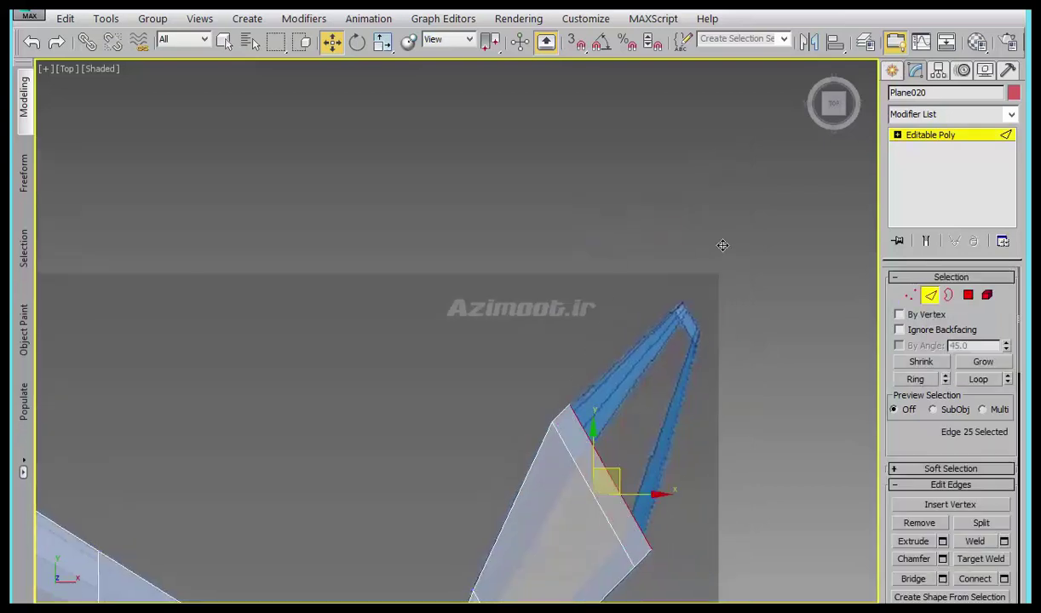
left_click_drag(607, 483, 692, 292, "shift")
key("1")
left_click_drag(562, 204, 676, 274)
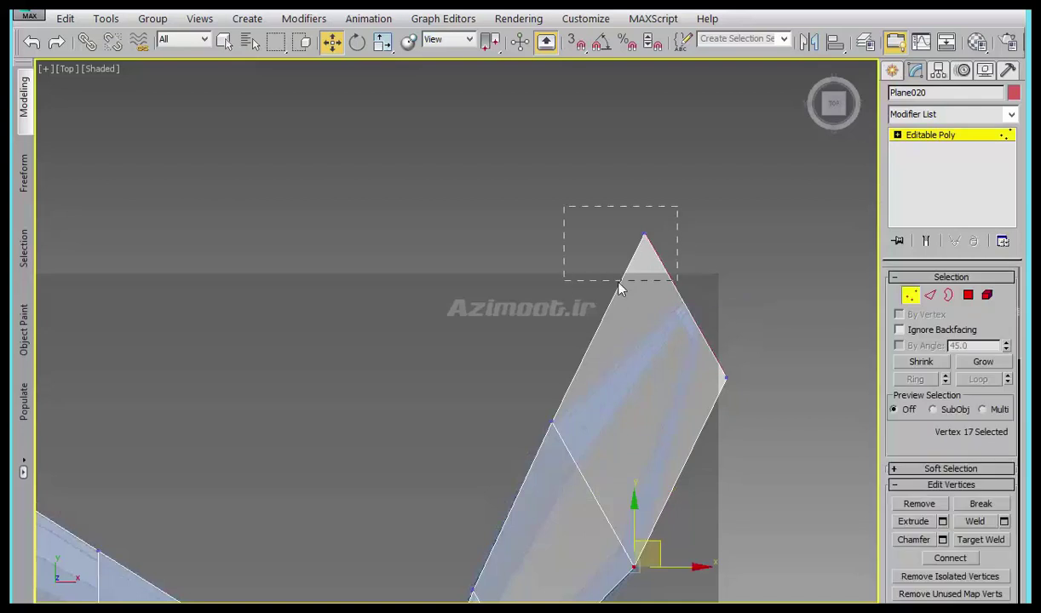
left_click_drag(658, 215, 698, 273)
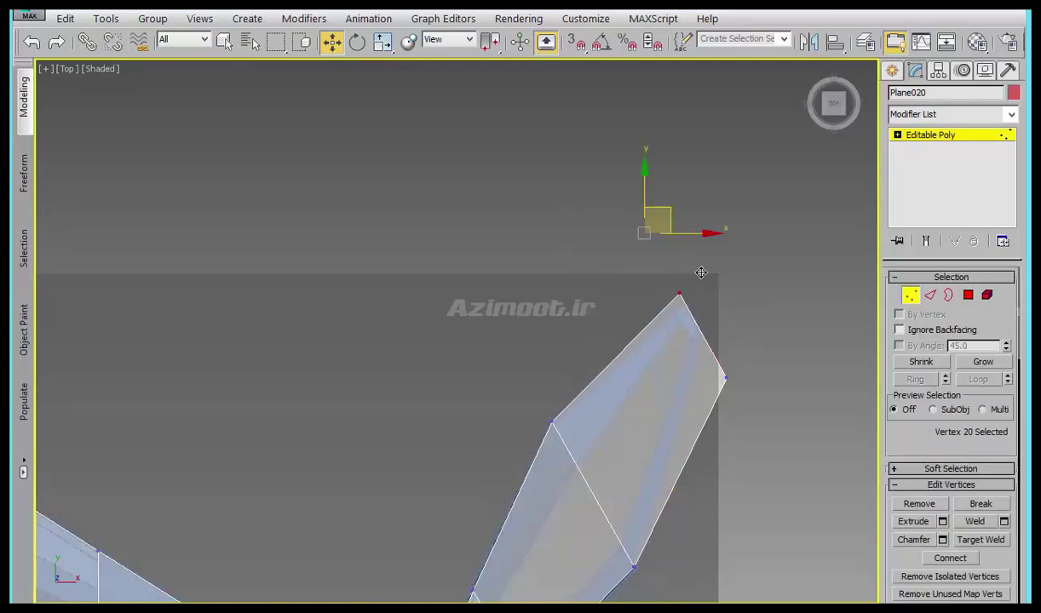
left_click(725, 377)
left_click_drag(725, 378, 717, 307)
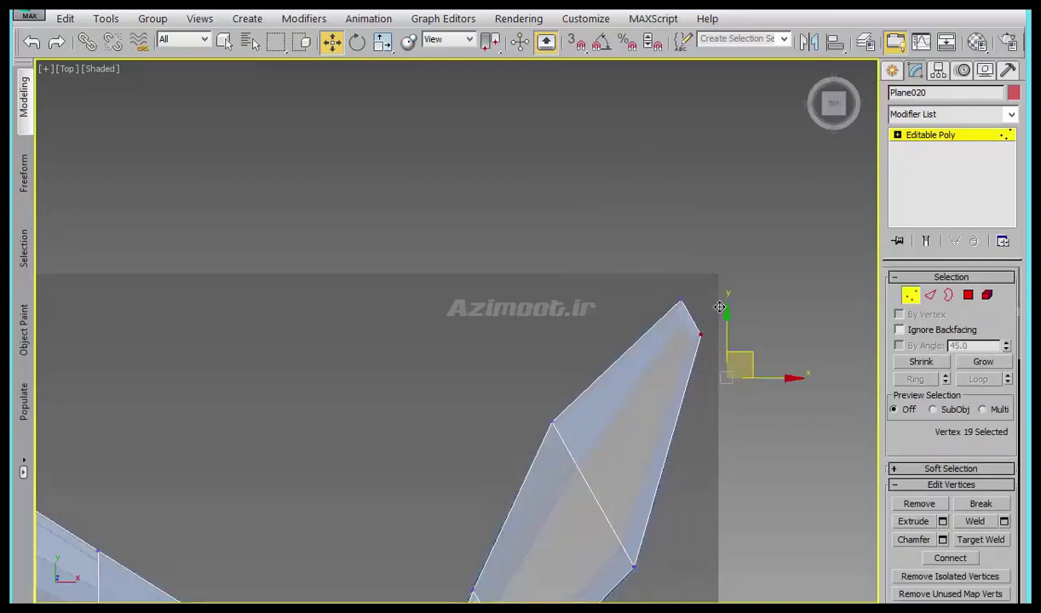
mouse_move(635, 537)
middle_mouse_down()
mouse_move(737, 436)
mouse_move(543, 506)
middle_mouse_up()
scroll(737, 435, "down", 3)
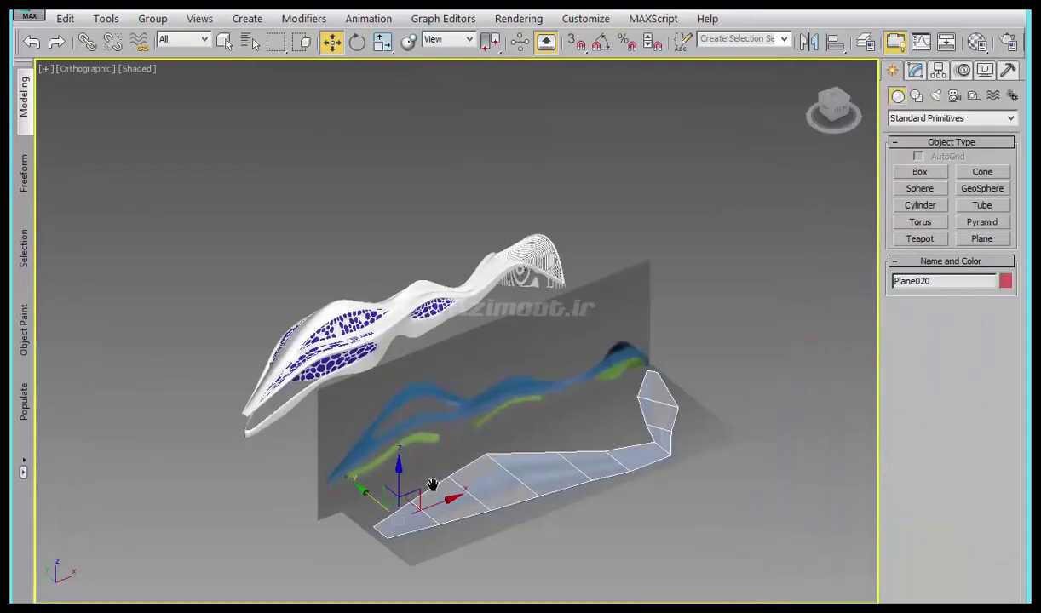
- In Front view, raise a peak vertex and the strip's left end onto the blue ribbon
scroll(423, 476, "up", 2)
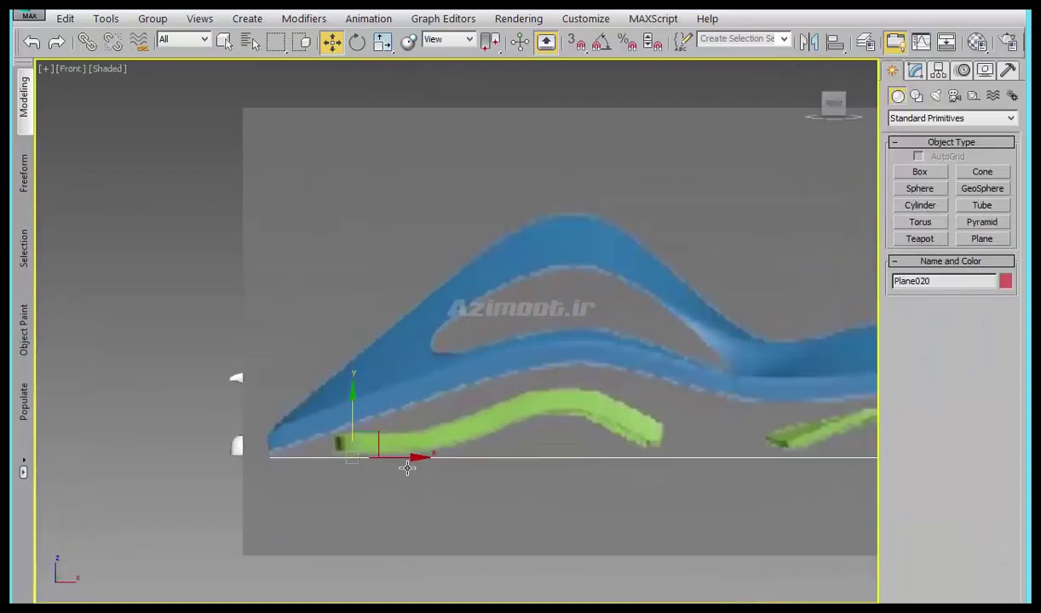
key("1")
left_click_drag(452, 511, 426, 447)
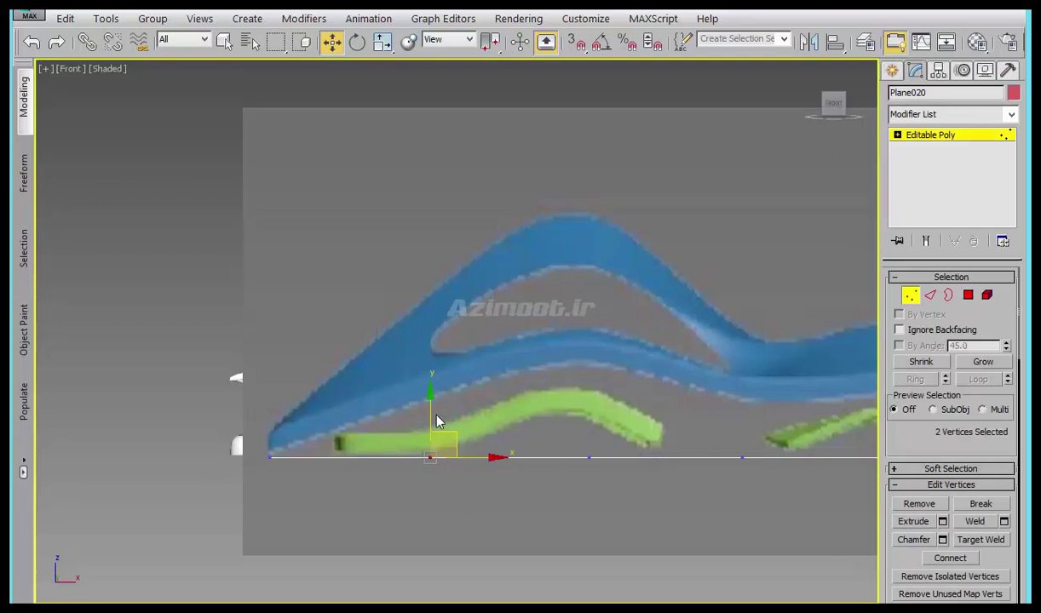
left_click_drag(426, 373, 427, 324)
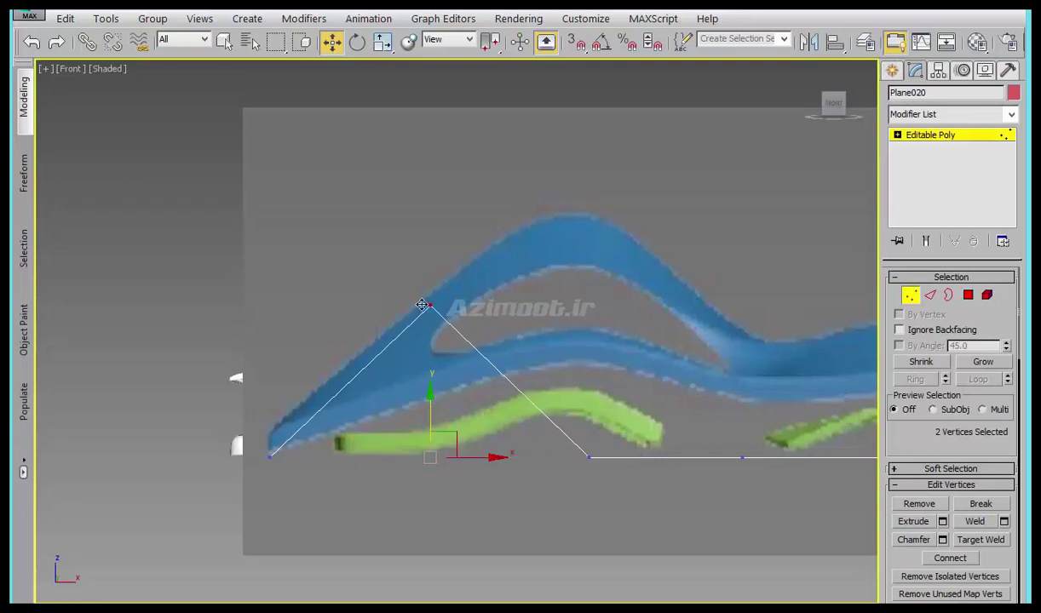
left_click_drag(234, 399, 230, 394)
left_click_drag(270, 458, 270, 432)
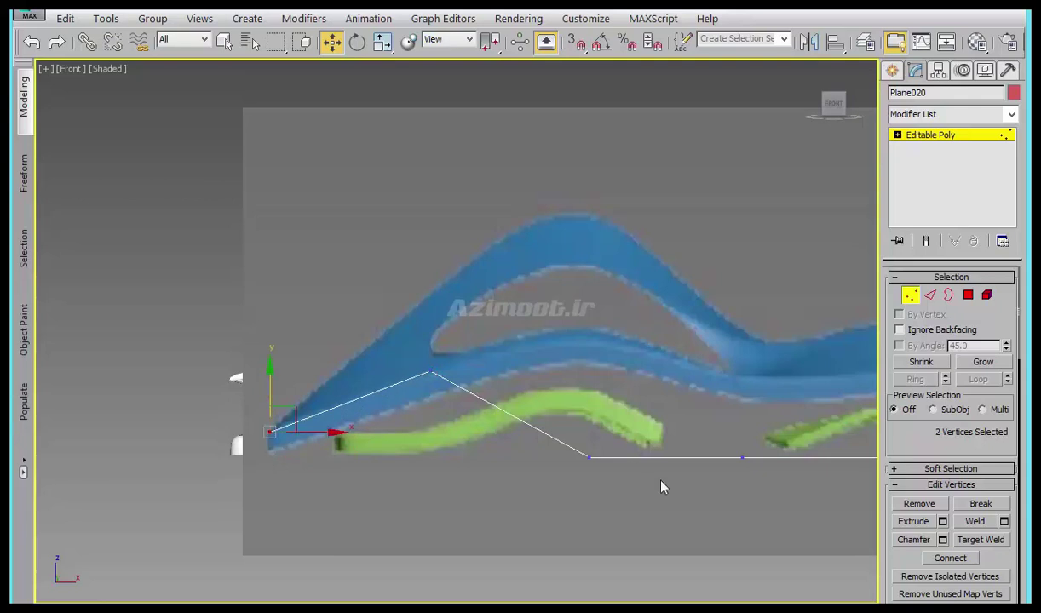
middle_click_drag(663, 487, 533, 513)
mouse_move(451, 452)
left_mouse_down()
mouse_move(460, 437)
mouse_move(450, 312)
left_mouse_up()
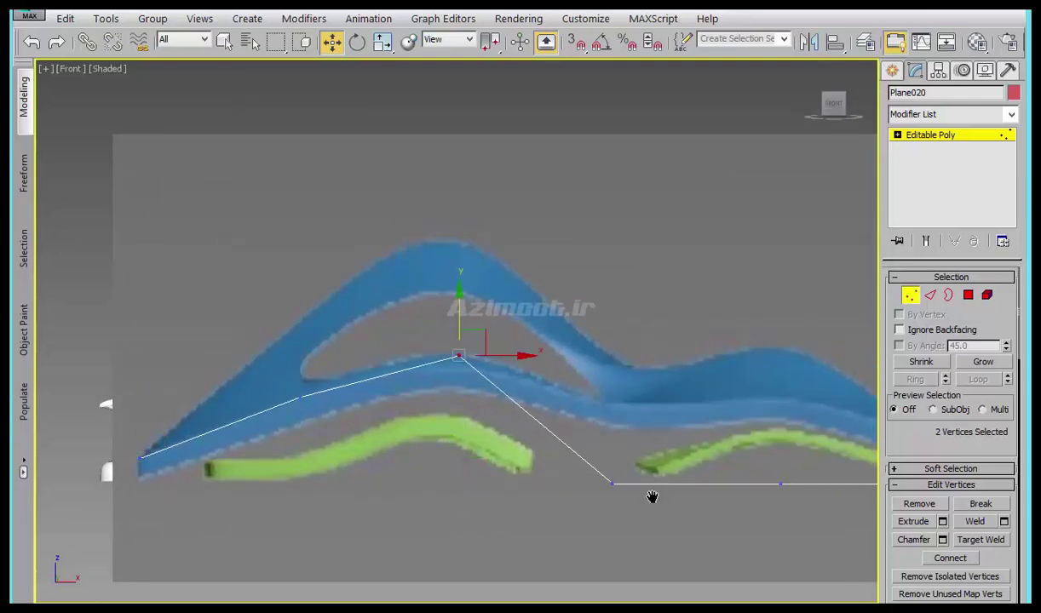
- Raise the next vertices along the middle of the strip to follow the ribbon profile
middle_click_drag(650, 495, 512, 527)
left_click_drag(474, 466, 477, 389)
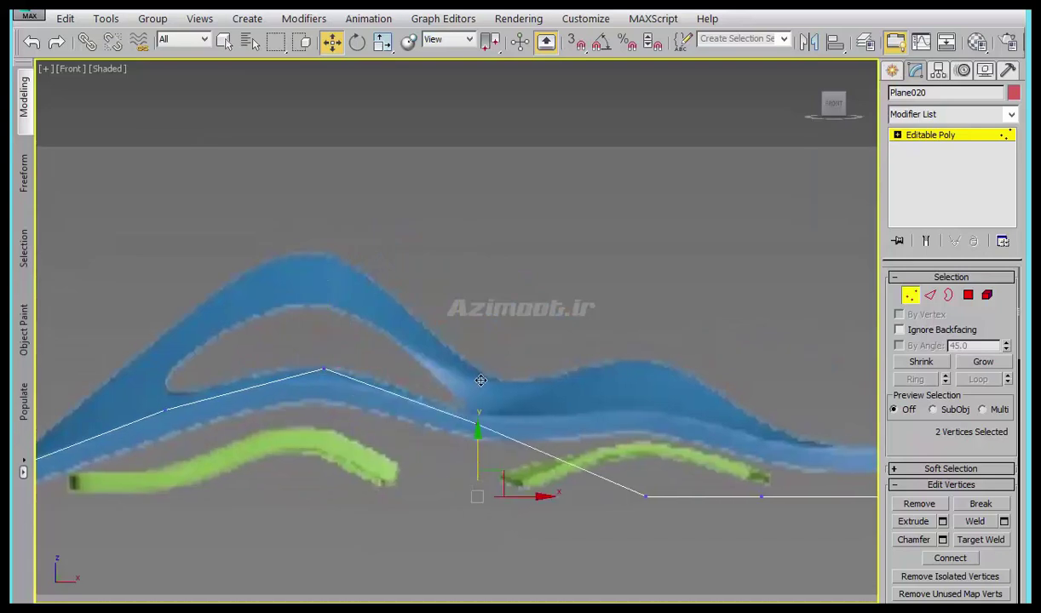
mouse_move(627, 420)
left_mouse_down()
mouse_move(622, 456)
mouse_move(622, 331)
left_mouse_up()
middle_click_drag(737, 533, 417, 537)
left_click_drag(464, 445, 416, 528)
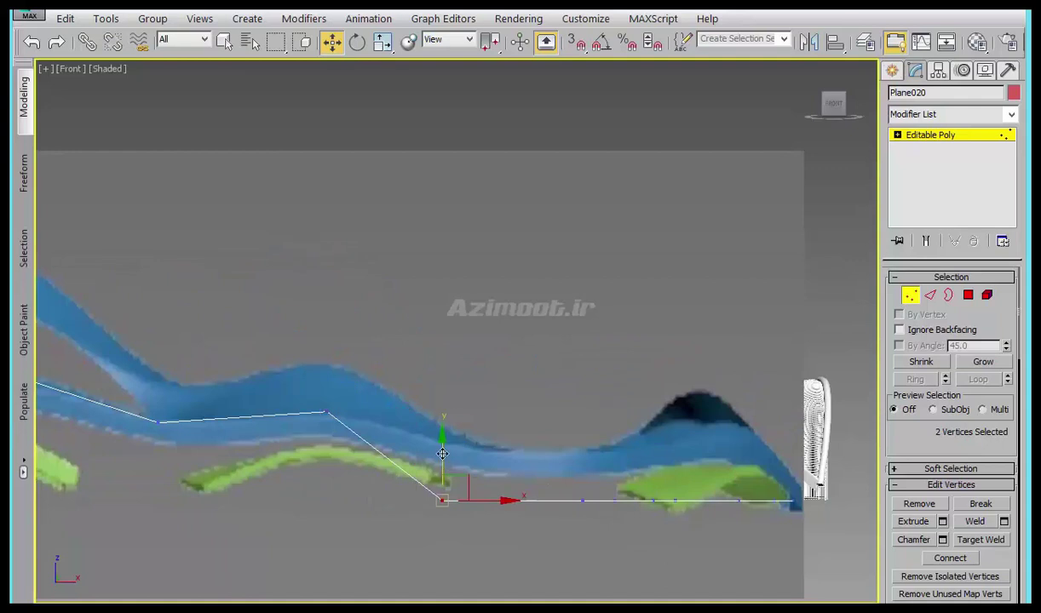
left_click_drag(443, 494, 442, 437)
left_click(582, 500)
left_click_drag(582, 431, 583, 383)
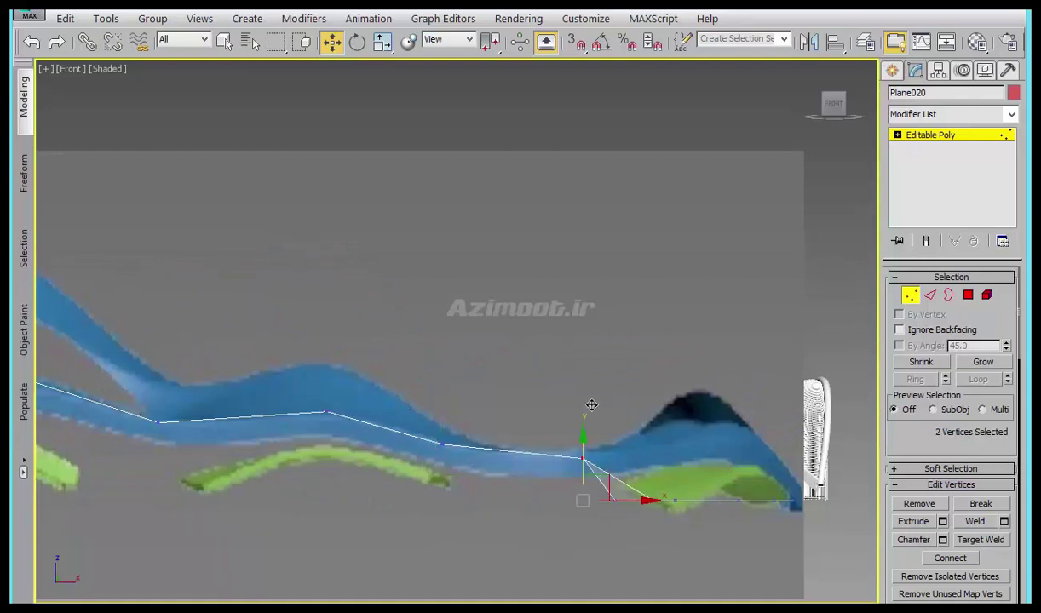
- Raise and fine-tune the vertices at the strip's right end, then orbit to inspect it
middle_click_drag(694, 528, 572, 544)
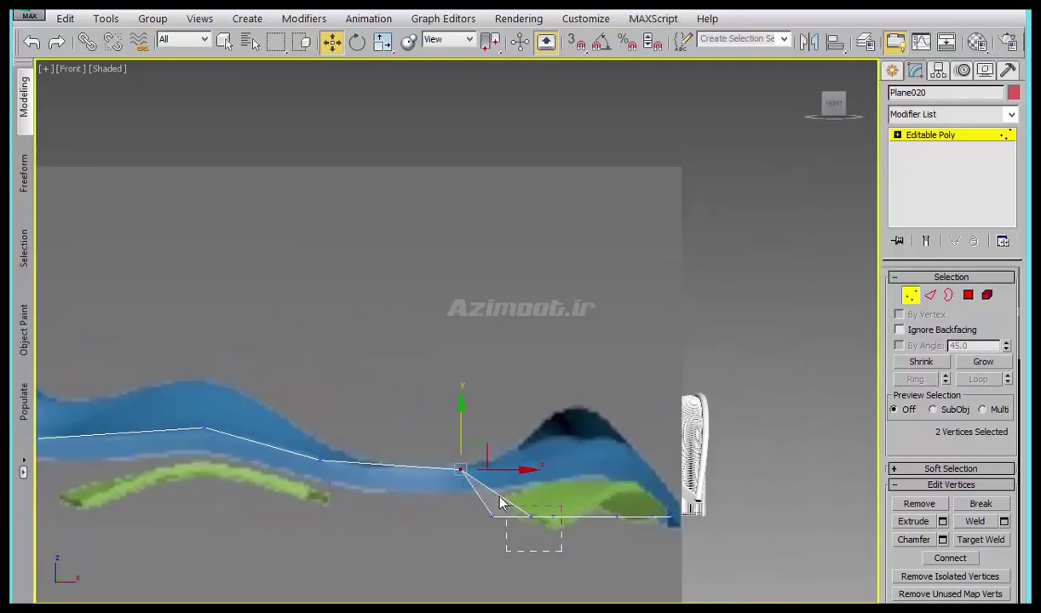
left_click_drag(539, 441, 554, 425)
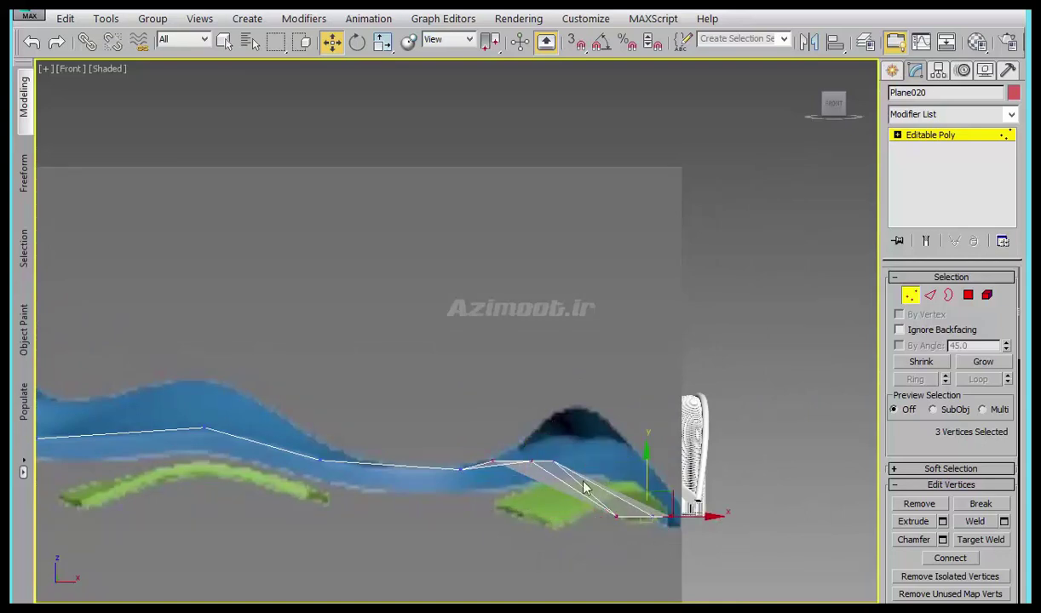
left_click_drag(497, 427, 499, 429)
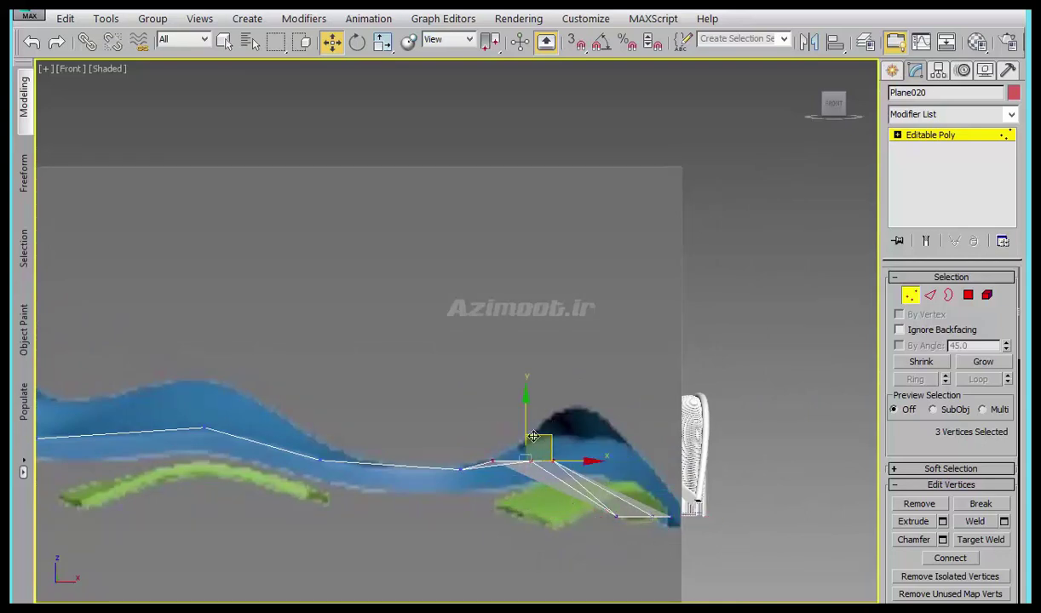
left_click_drag(528, 423, 529, 426)
left_click_drag(679, 519, 608, 534)
middle_click_drag(646, 480, 654, 525, "alt")
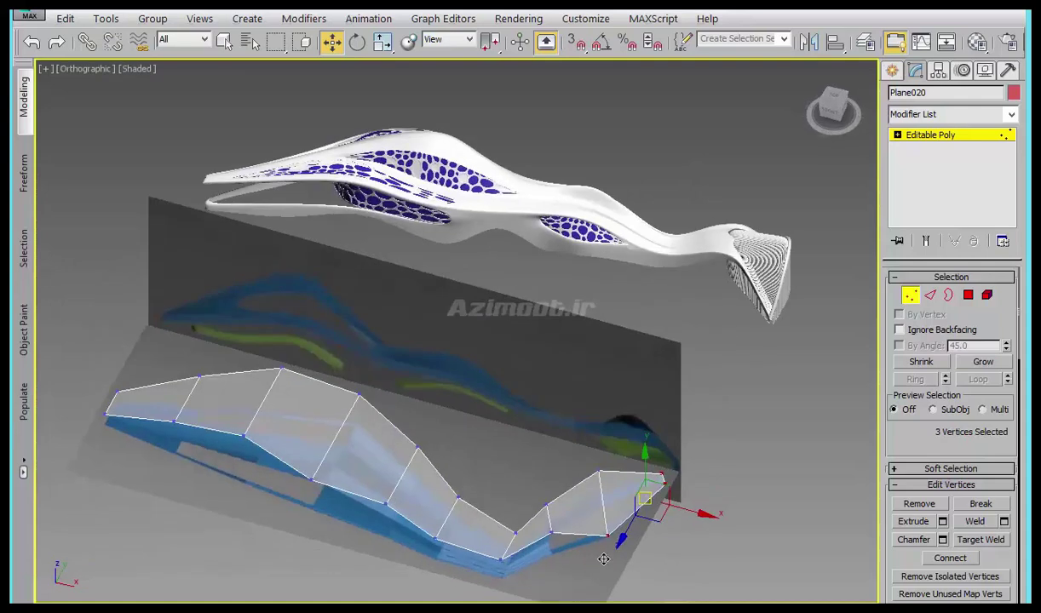
- Select the vertex at the strip's right end, near the blue reference's peak
scroll(654, 525, "up", 3)
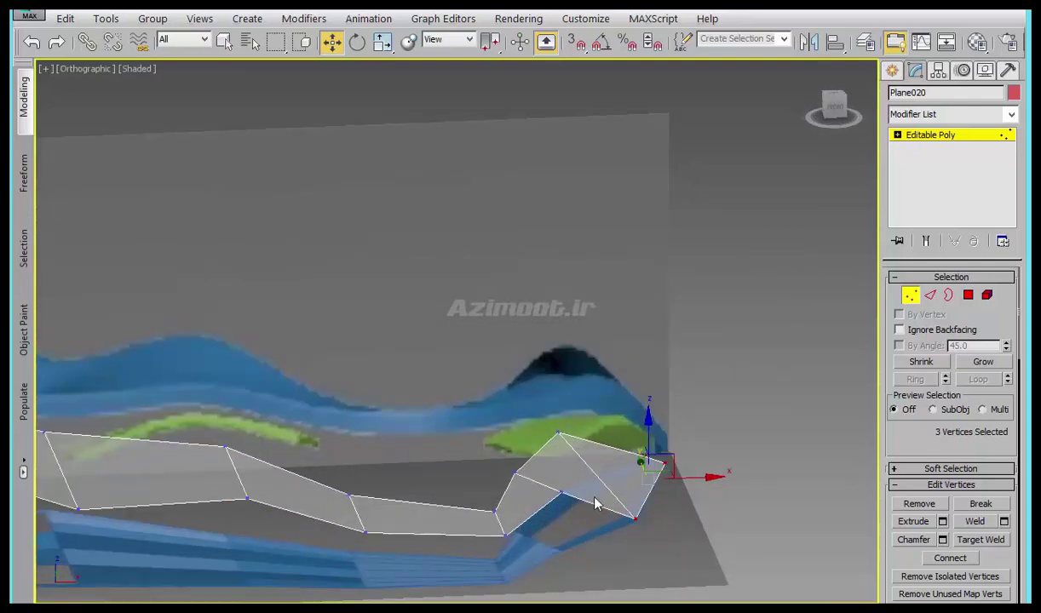
middle_click_drag(596, 504, 563, 502, "alt")
left_click(554, 492)
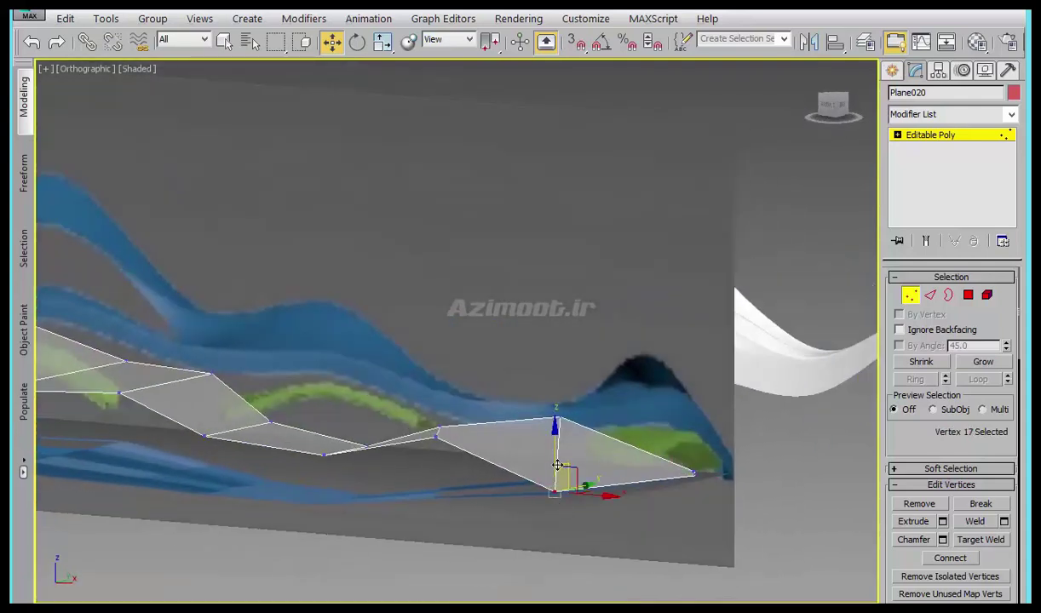
middle_click_drag(557, 464, 531, 389, "alt")
left_click(532, 389)
scroll(562, 409, "up", 2)
scroll(569, 415, "up", 2)
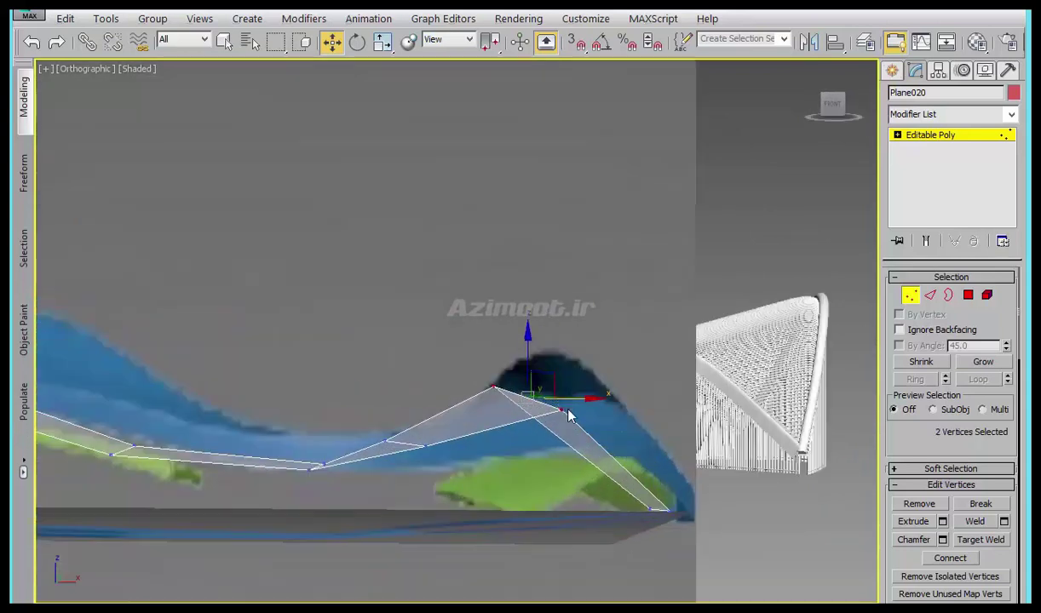
scroll(569, 415, "up", 1)
left_click(569, 415)
scroll(588, 423, "up", 1)
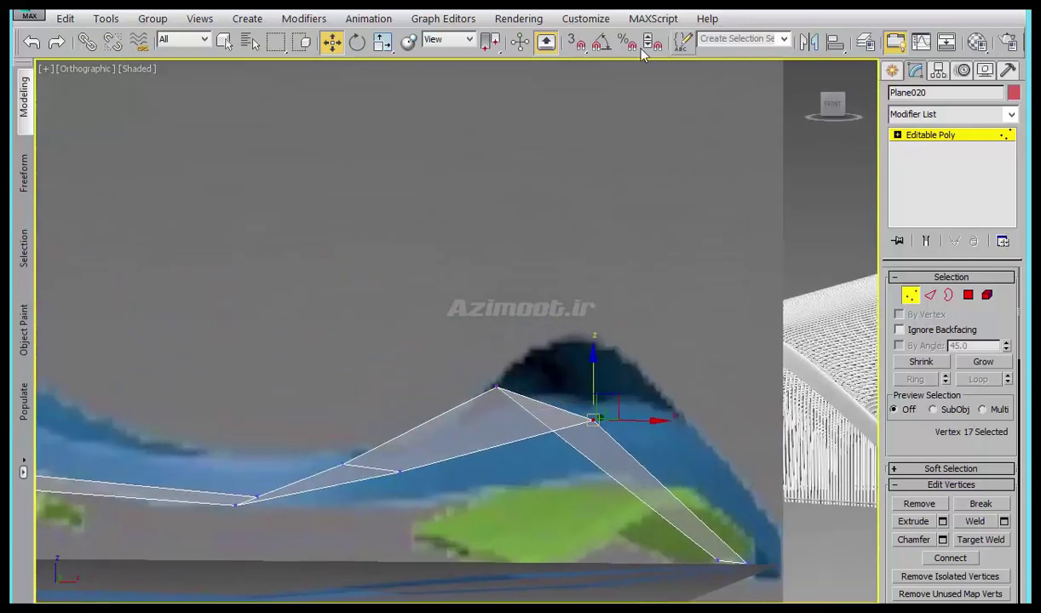
- Turn on 3D Snaps with Vertex snapping checked in Grid and Snap Settings
left_click(577, 43)
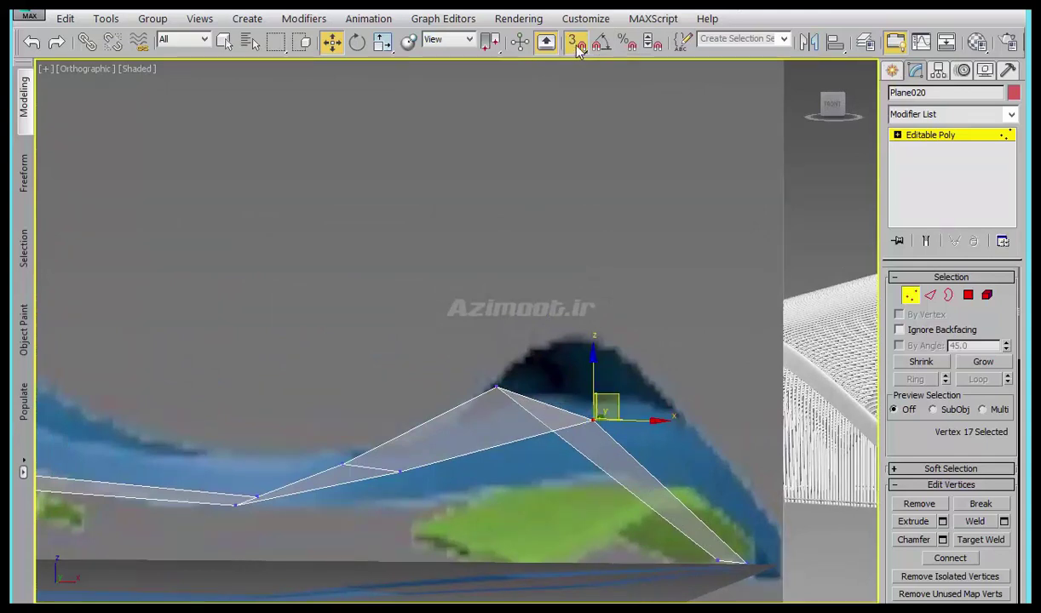
right_click(577, 43)
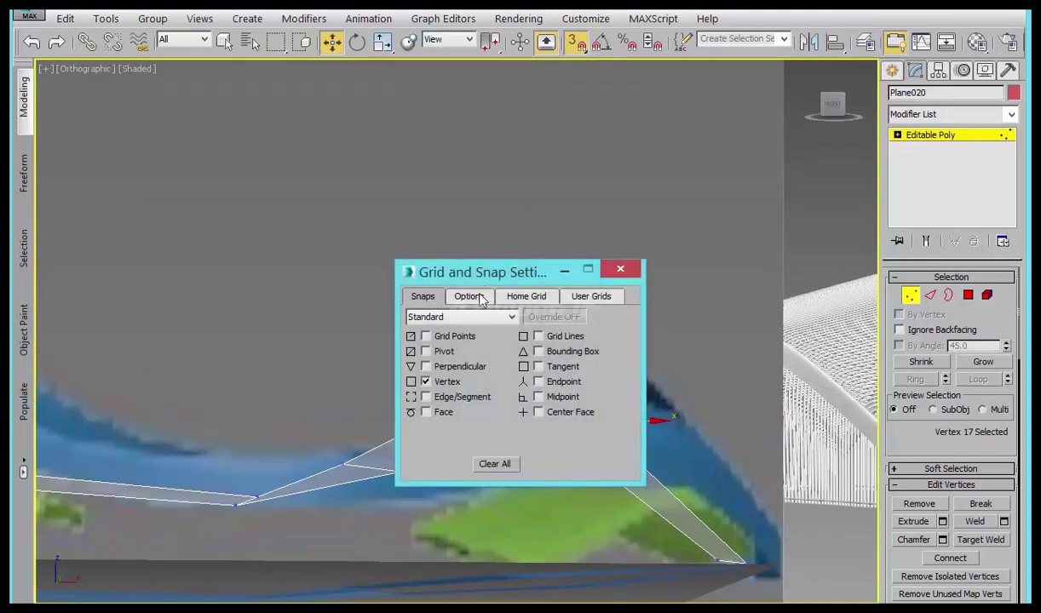
left_click(469, 296)
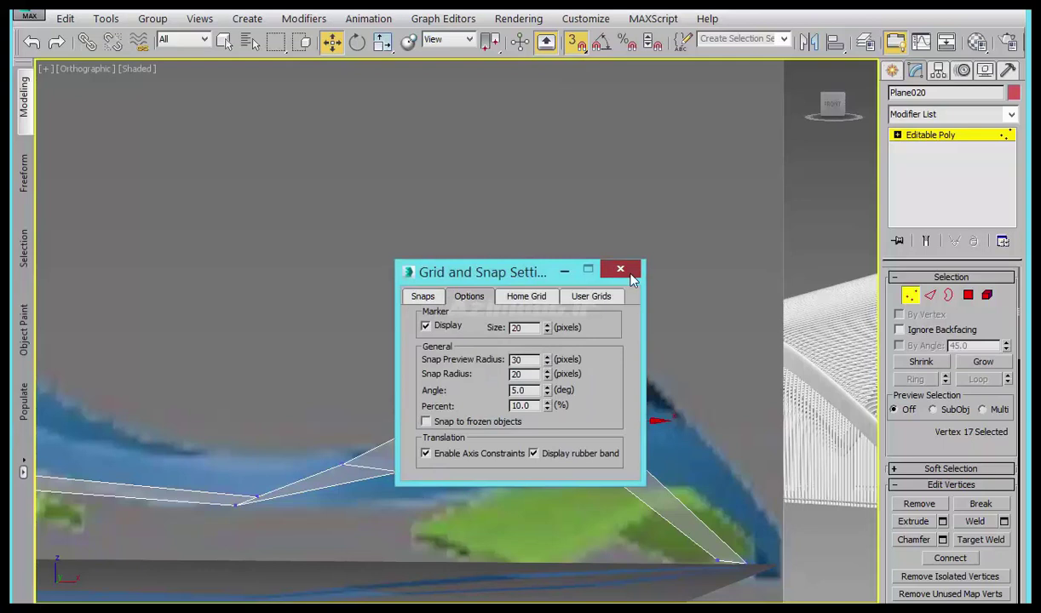
left_click(620, 269)
- Snap the strip's end vertex onto the apex vertex of the blue reference
left_click_drag(594, 417, 496, 388)
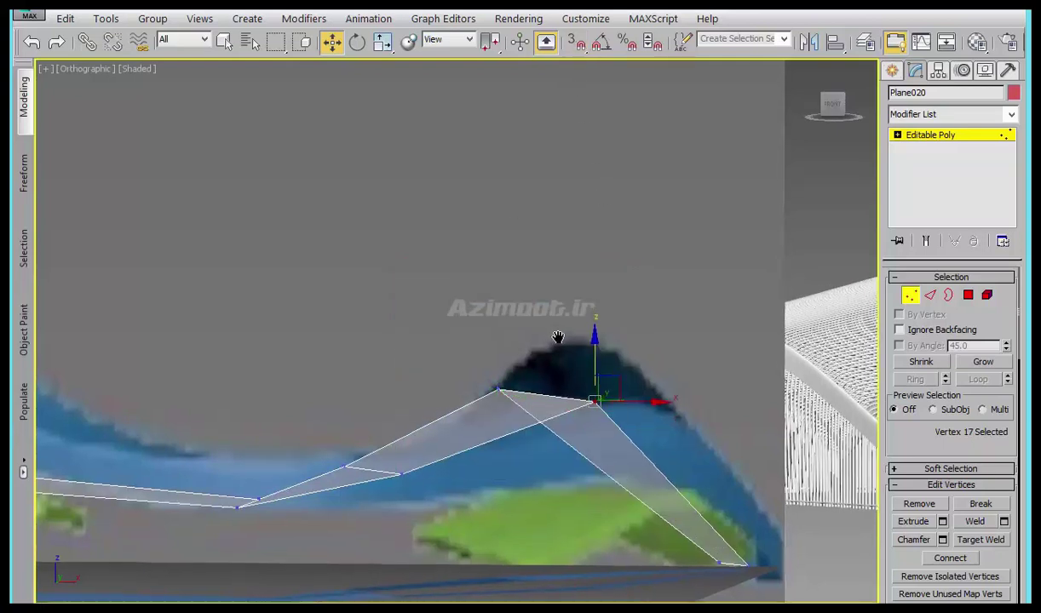
scroll(558, 336, "down", 5)
mouse_move(558, 336)
middle_mouse_down("alt")
mouse_move(546, 454)
mouse_move(515, 420)
mouse_move(562, 413)
middle_mouse_up("alt")
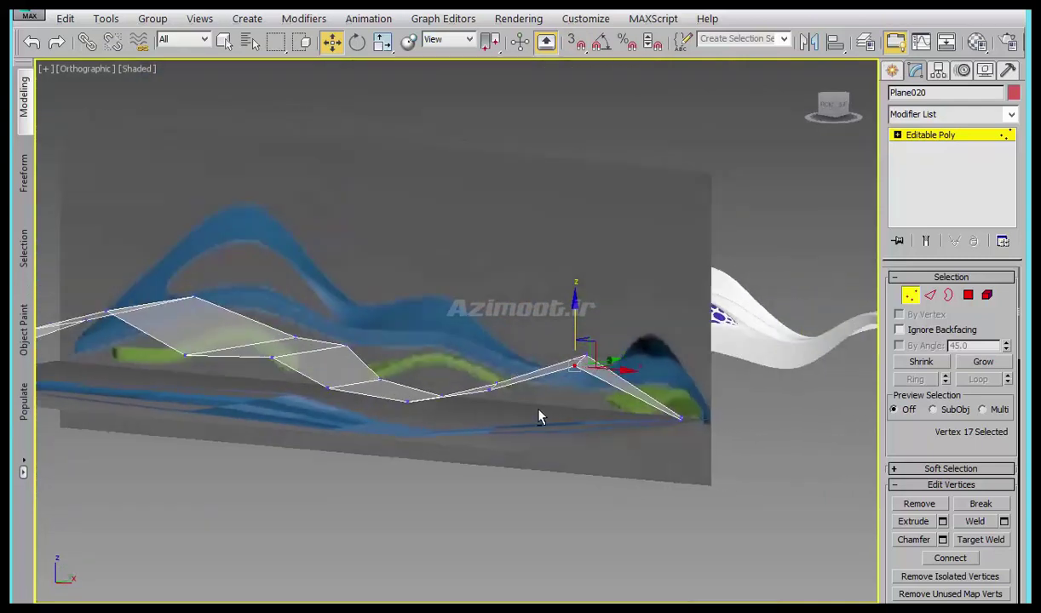
scroll(579, 405, "up", 3)
mouse_move(569, 317)
middle_mouse_down("alt")
mouse_move(536, 393)
mouse_move(474, 353)
mouse_move(495, 371)
mouse_move(586, 382)
mouse_move(577, 371)
mouse_move(570, 400)
middle_mouse_up("alt")
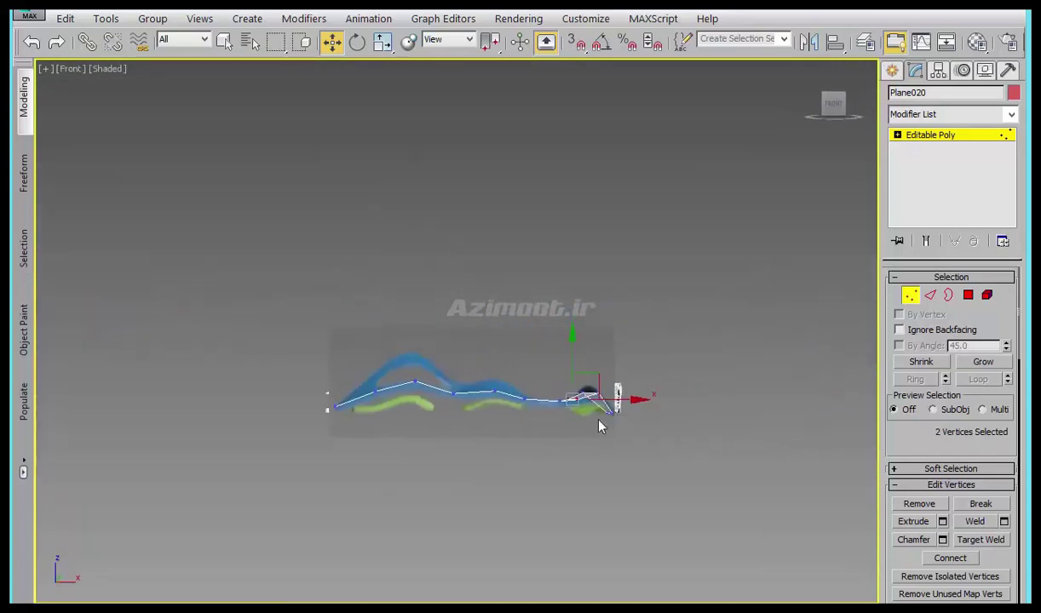
- In Top view, select the ring of crosswise edges starting from the strip's left end edge
key("f")
scroll(651, 430, "down", 3)
mouse_move(650, 430)
middle_mouse_down("alt")
mouse_move(588, 526)
mouse_move(520, 464)
middle_mouse_up("alt")
key("t")
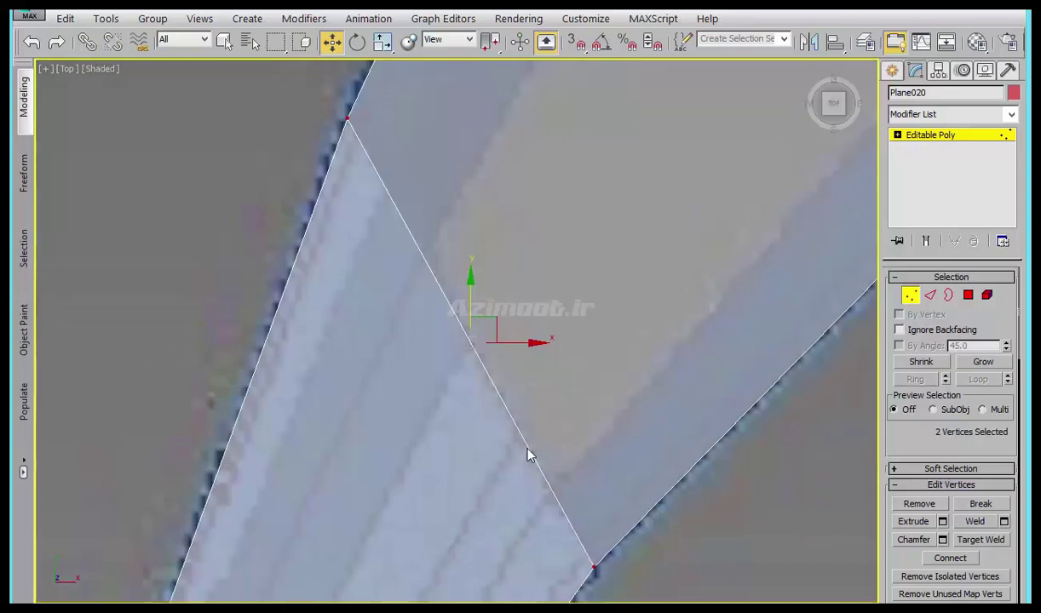
scroll(511, 443, "down", 5)
scroll(511, 442, "up", 2)
scroll(428, 456, "up", 3)
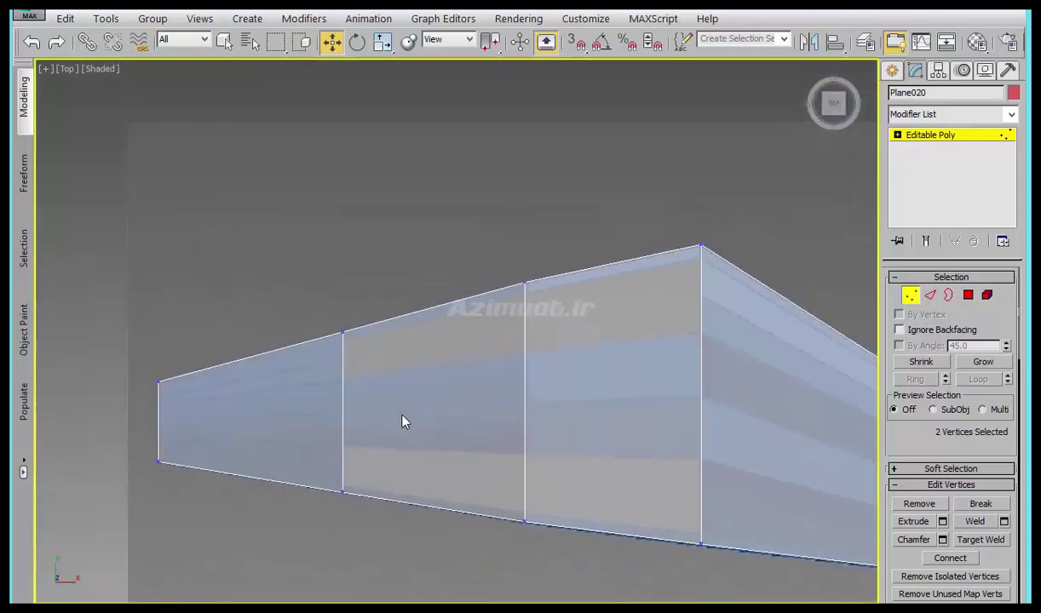
left_click(931, 296)
left_click(158, 417)
left_click(915, 379)
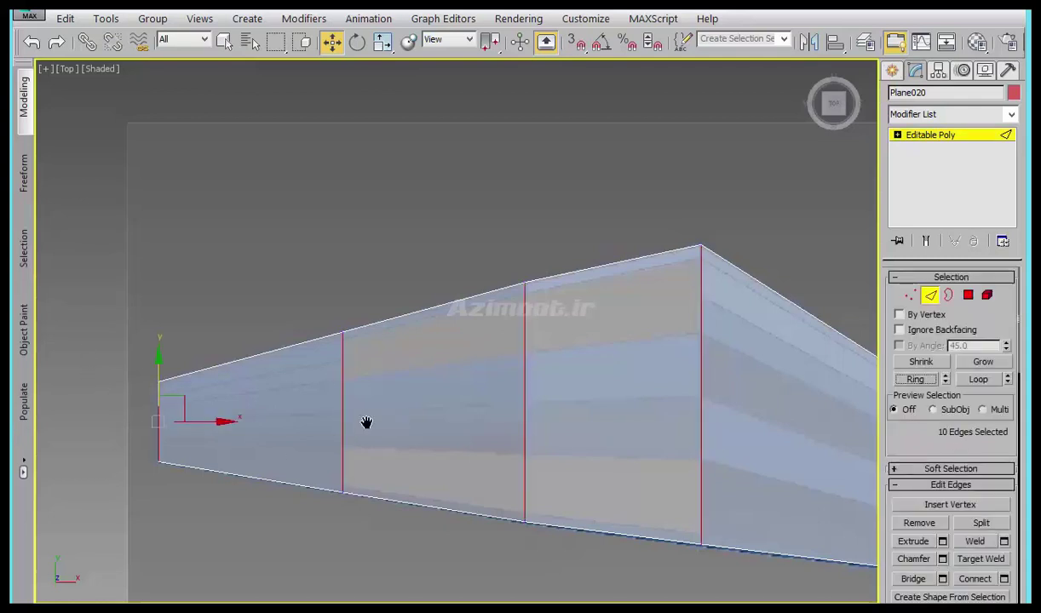
- Connect the edge ring with 1 segment to add a middle lengthwise loop
middle_click_drag(364, 423, 253, 394)
right_click(249, 385)
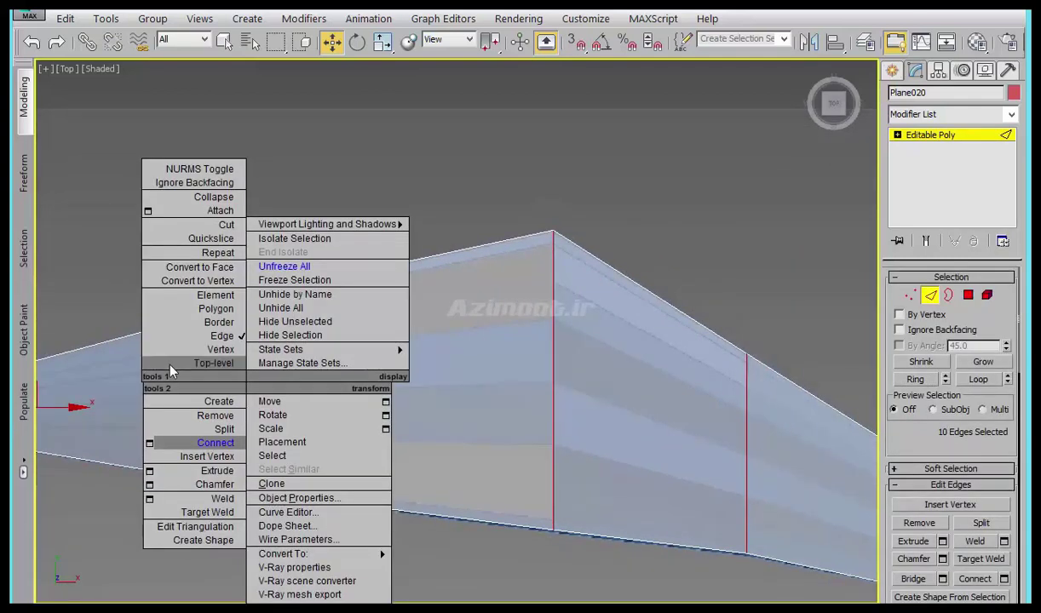
left_click(149, 443)
middle_click_drag(216, 466, 402, 480)
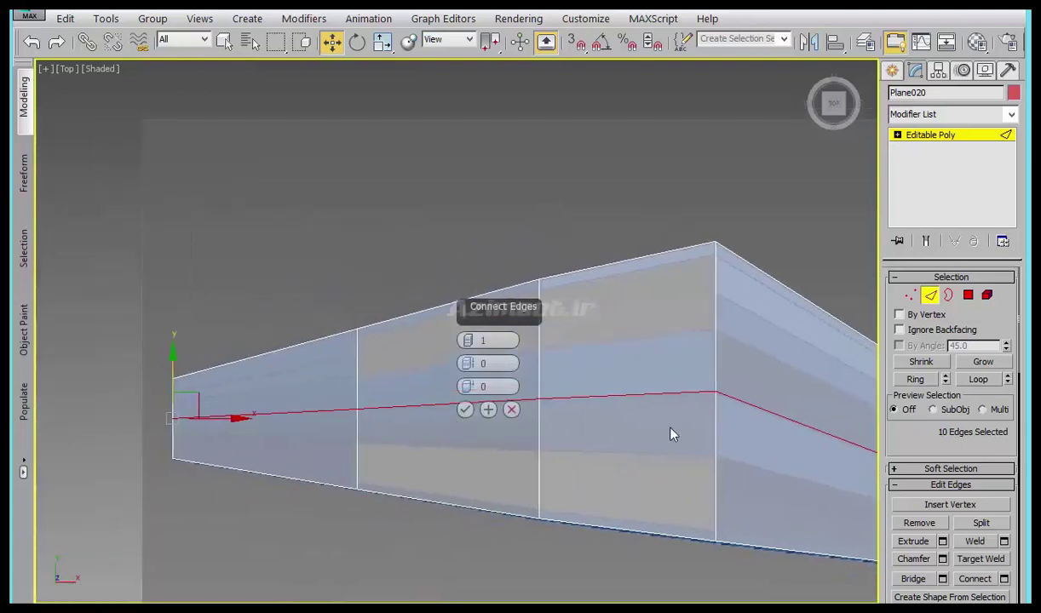
left_click(465, 410)
middle_click_drag(809, 428, 749, 463)
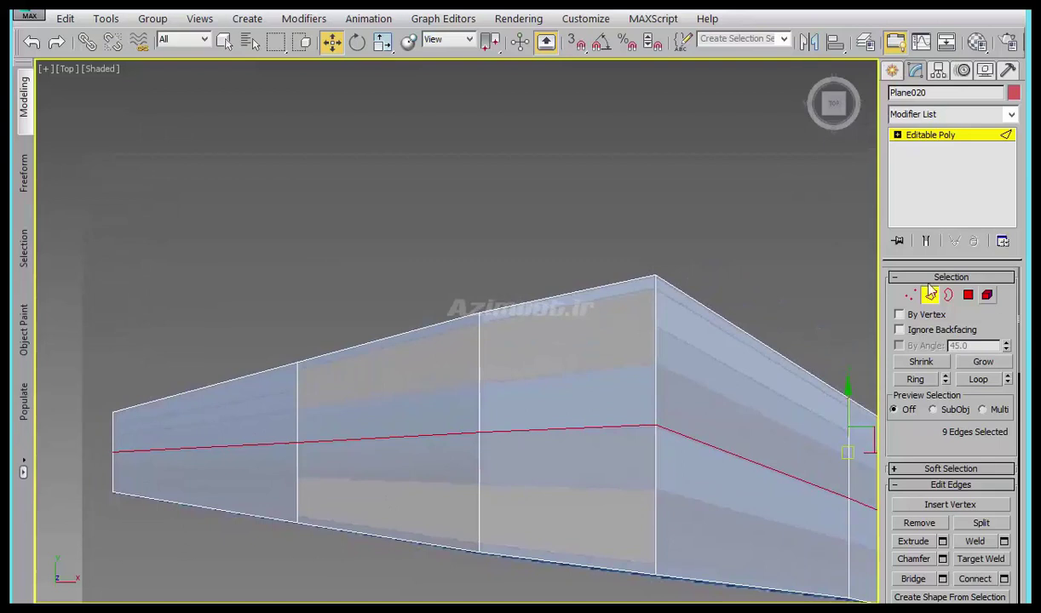
key("1")
left_click_drag(524, 434, 524, 433)
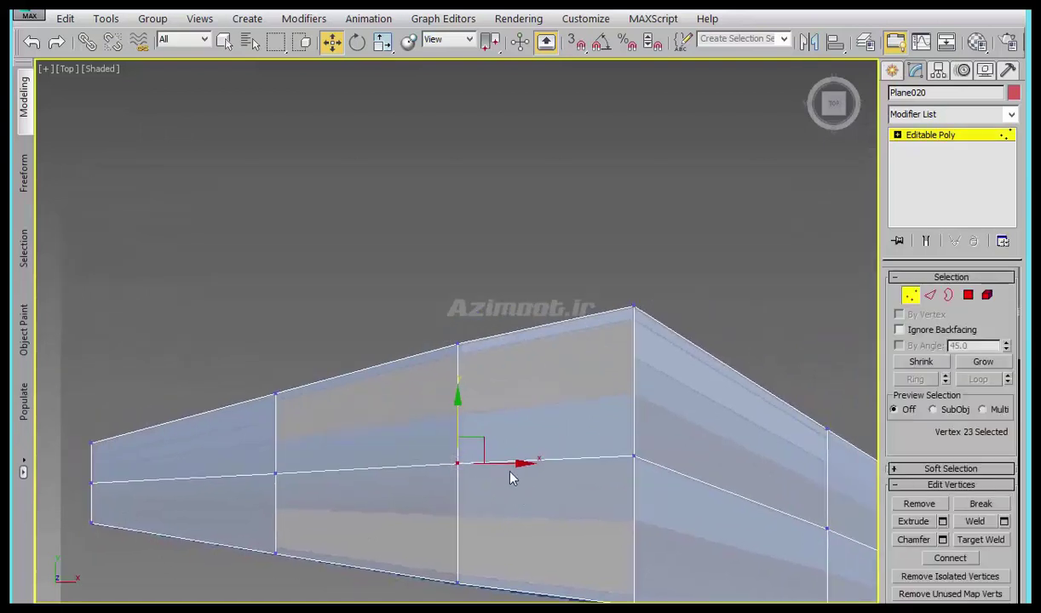
middle_click_drag(511, 476, 504, 414, "alt")
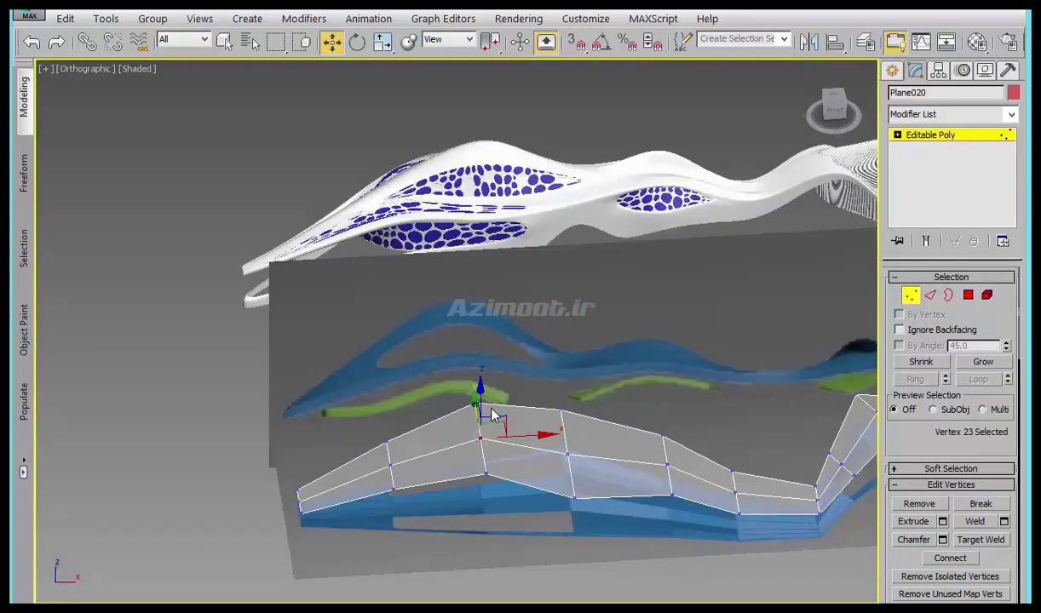
- In Front view, raise the left middle-loop vertex up to the blue reference curve
key("f")
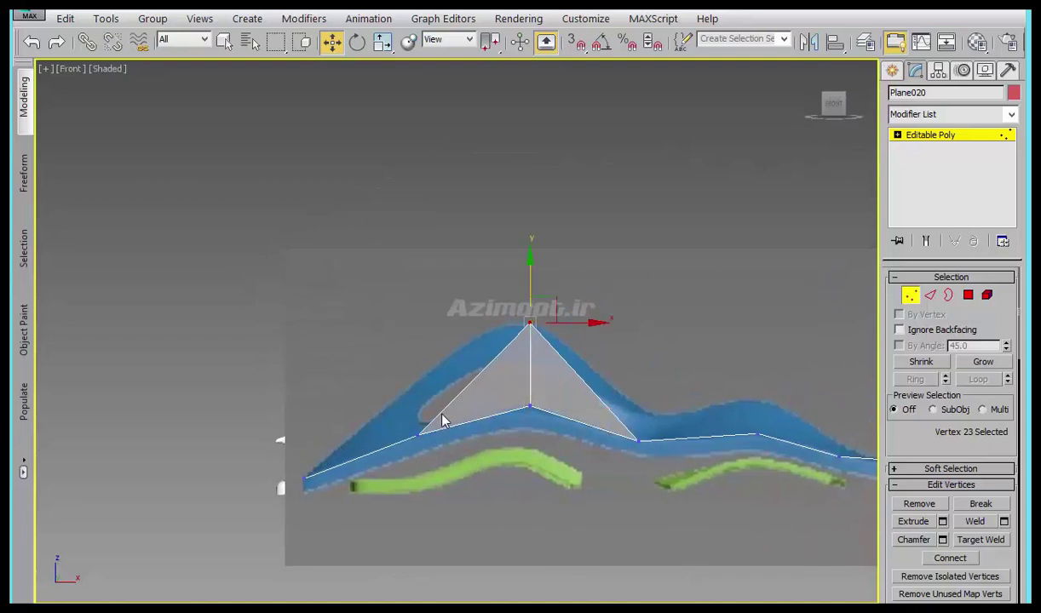
middle_click_drag(442, 421, 437, 463, "alt")
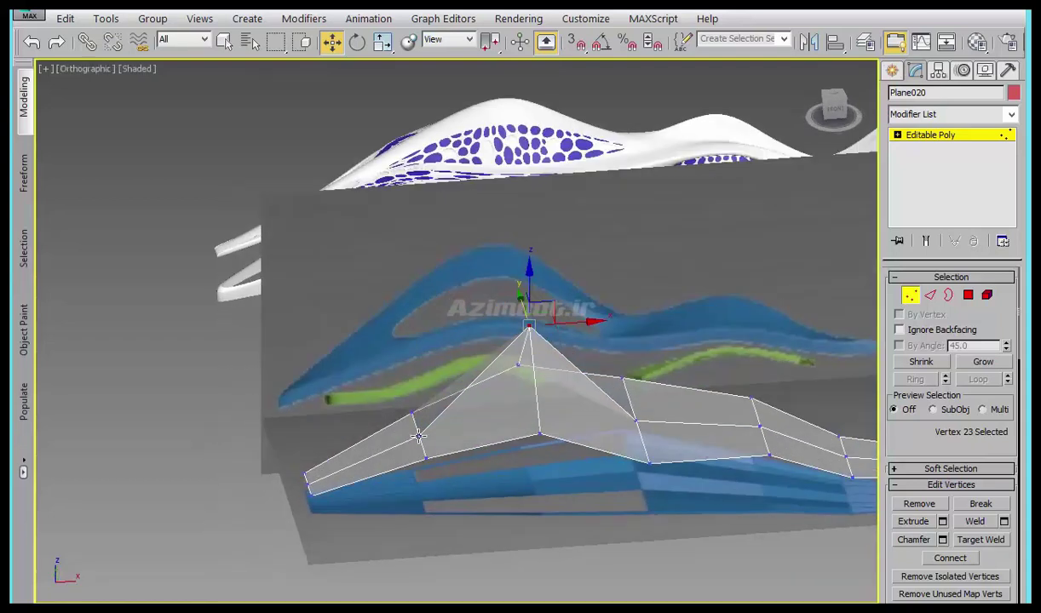
key("f")
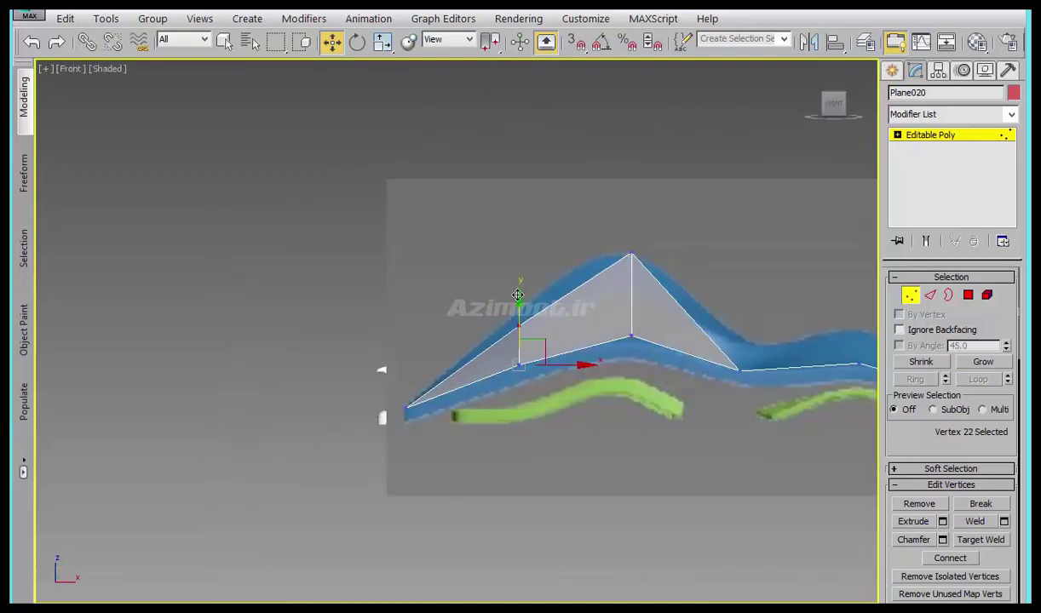
scroll(524, 304, "up", 2)
scroll(541, 308, "up", 3)
left_click(555, 304)
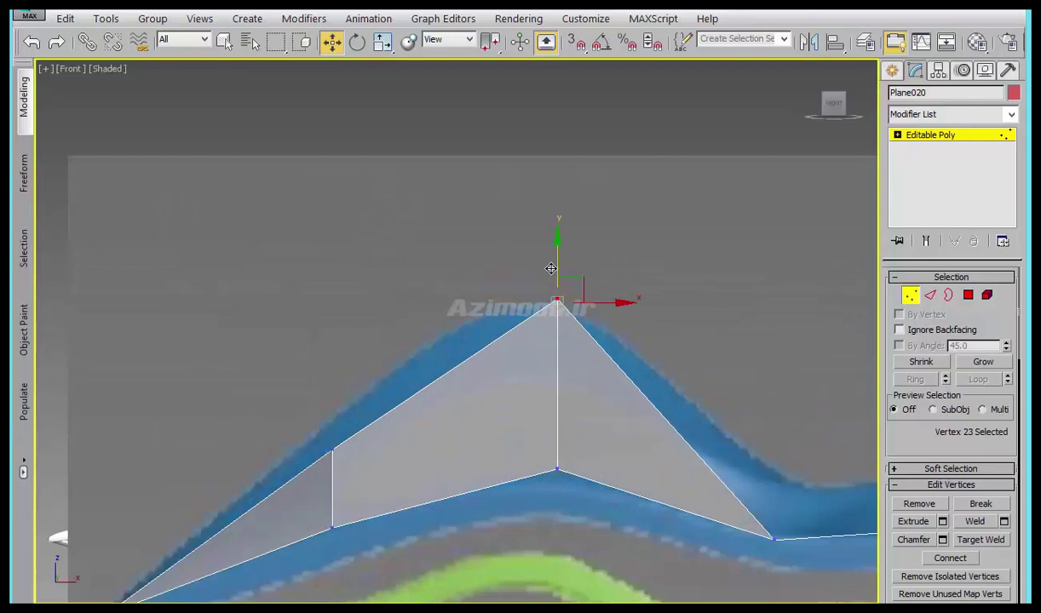
left_click_drag(332, 449, 332, 436)
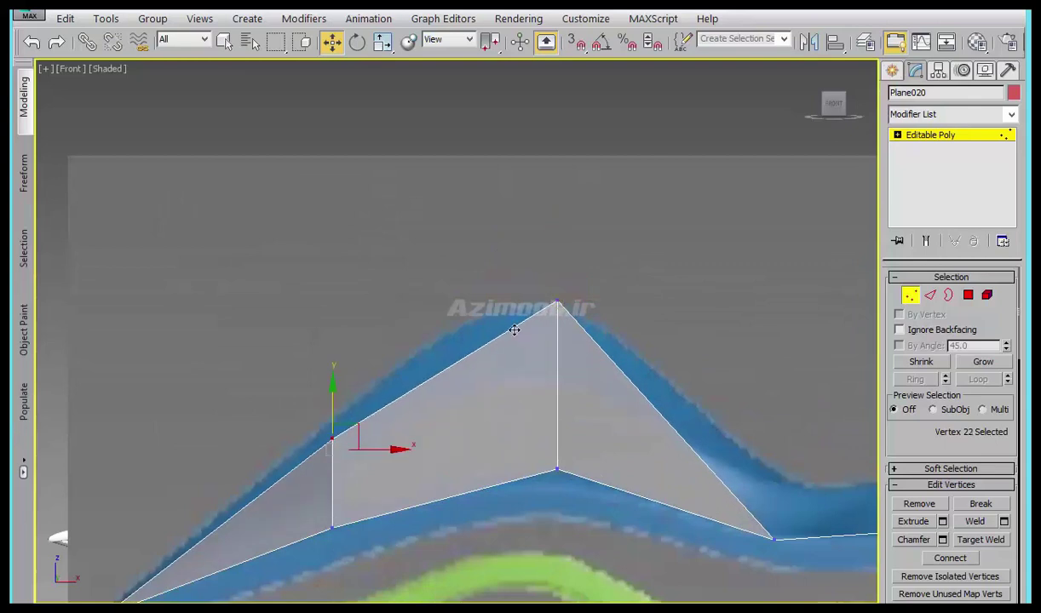
- Select the next middle-loop vertices along the strip, checking them against the blue curve
left_click(558, 305)
scroll(480, 436, "down", 2)
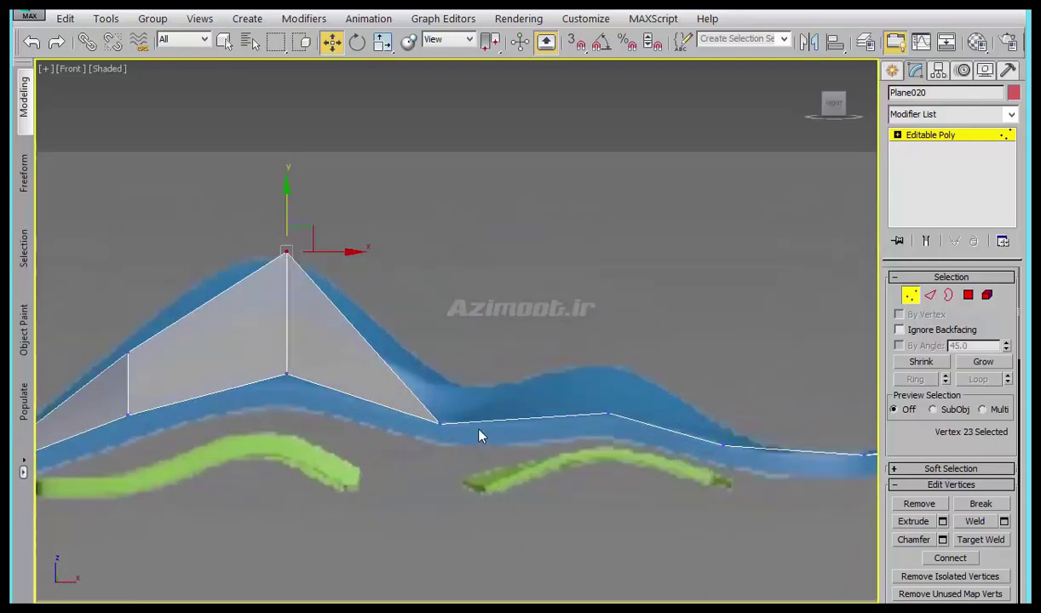
middle_click_drag(443, 460, 418, 407, "alt")
left_click(436, 415)
key("f")
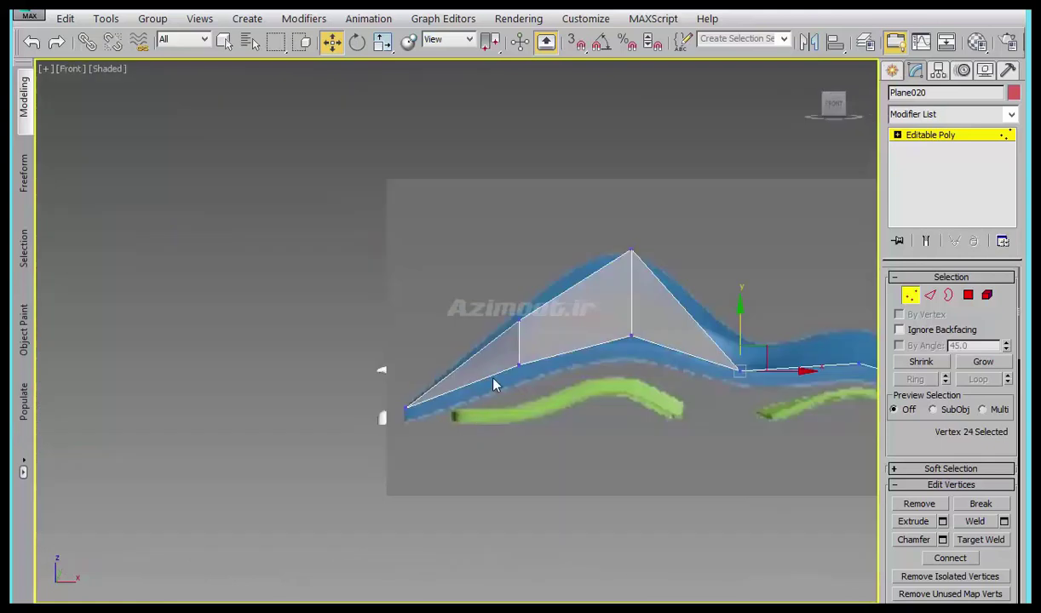
scroll(511, 477, "up", 3)
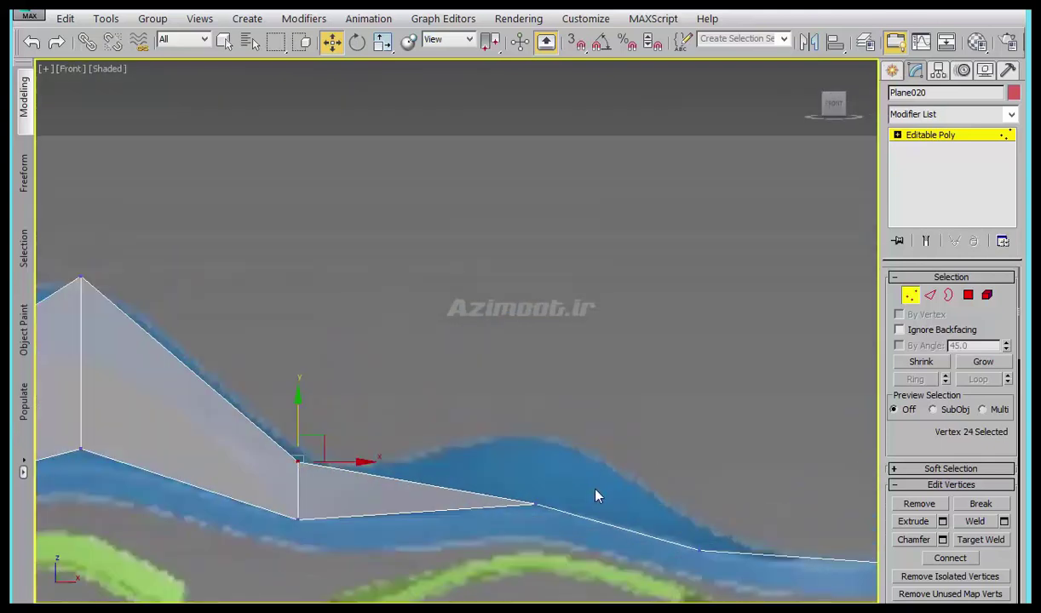
middle_click_drag(595, 495, 577, 543, "alt")
left_click(537, 505)
scroll(608, 399, "down", 3)
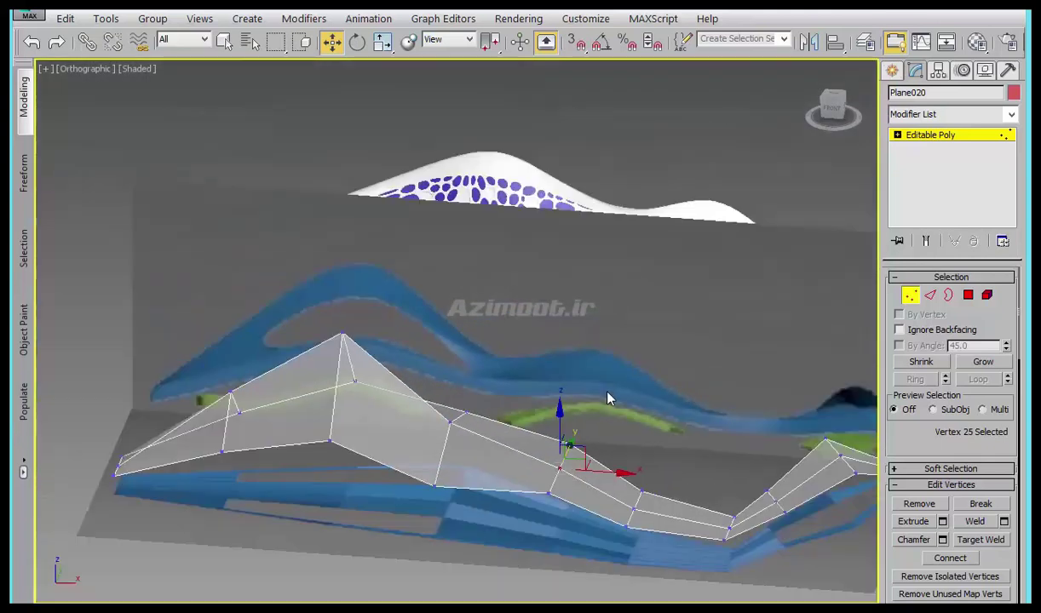
middle_click_drag(652, 509, 626, 508)
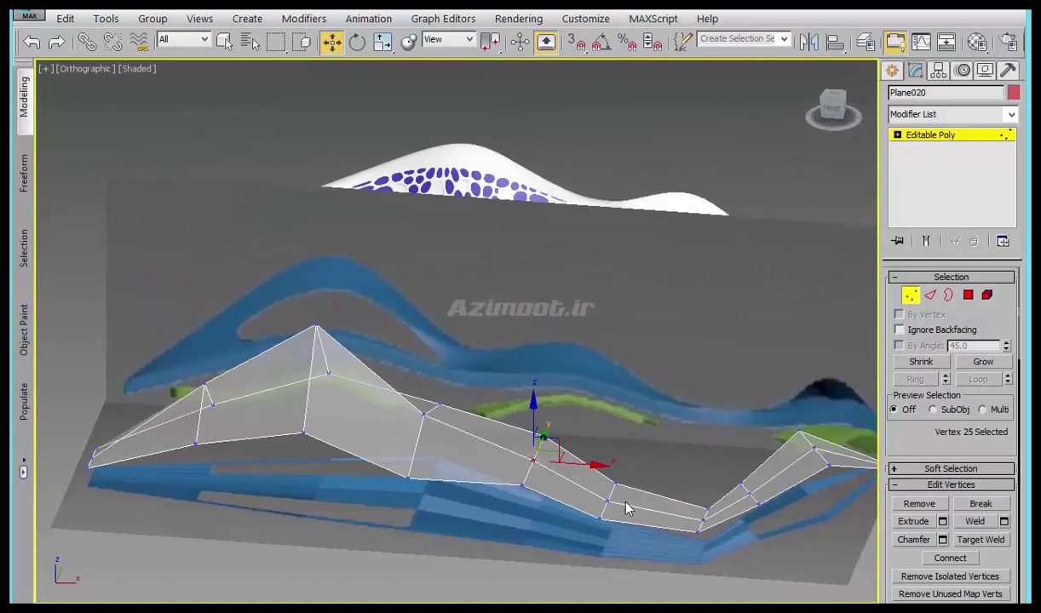
key("f")
scroll(637, 464, "up", 2)
scroll(630, 451, "up", 1)
scroll(629, 443, "up", 2)
mouse_move(629, 444)
middle_mouse_down("alt")
mouse_move(641, 400)
mouse_move(633, 465)
mouse_move(647, 461)
middle_mouse_up("alt")
- Connect the lower band's edge ring with 3 segments, slid toward the lower edge
key("t")
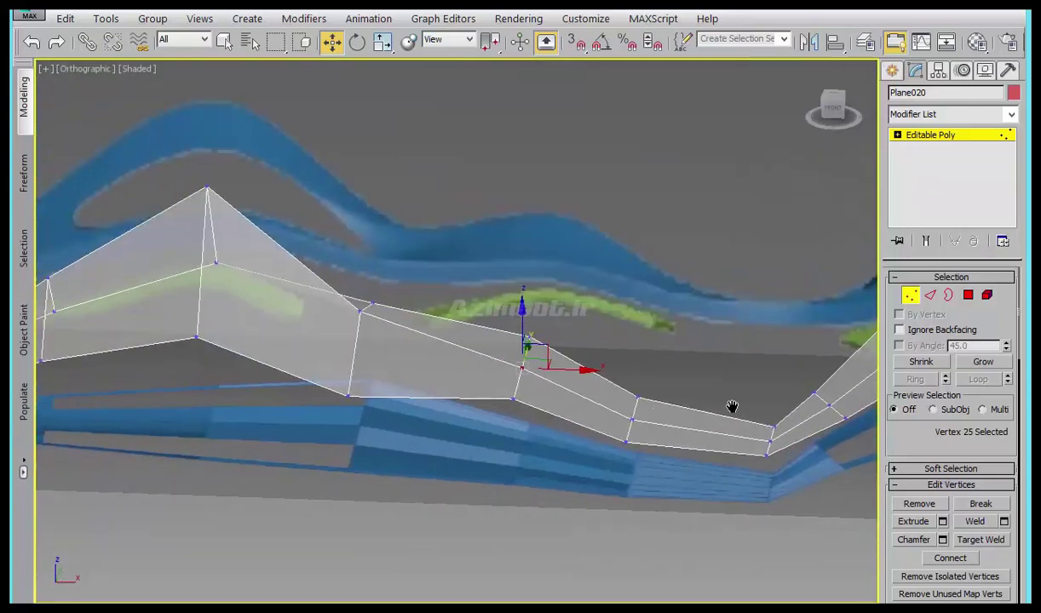
scroll(302, 375, "up", 5)
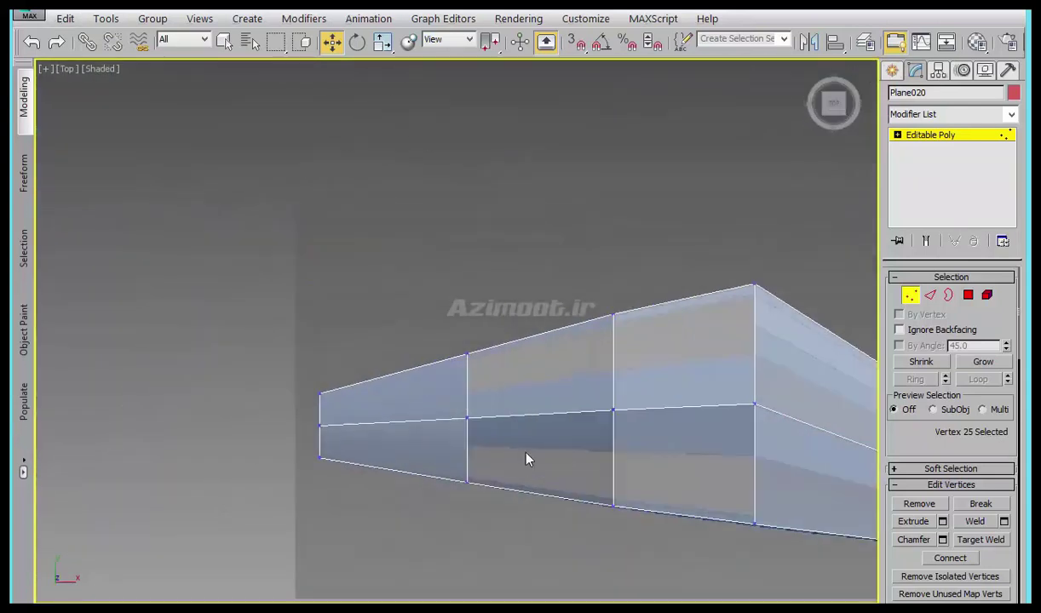
left_click(934, 295)
left_click(159, 482)
middle_click_drag(351, 502, 406, 442)
left_click(915, 380)
right_click(402, 432)
left_click(310, 479)
middle_click_drag(377, 486, 388, 502)
scroll(388, 502, "up", 2)
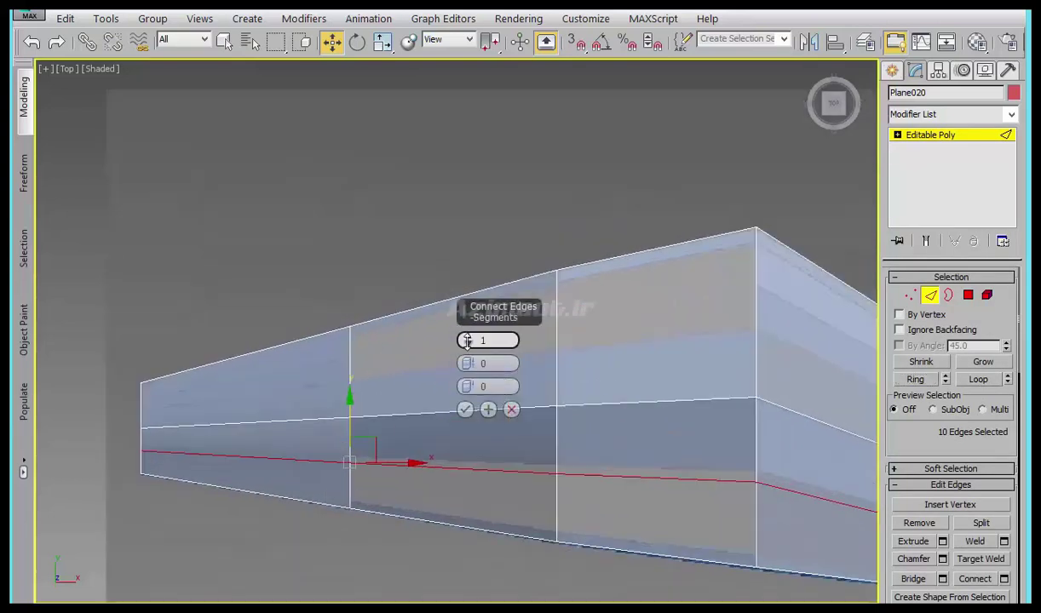
left_click_drag(467, 343, 468, 333)
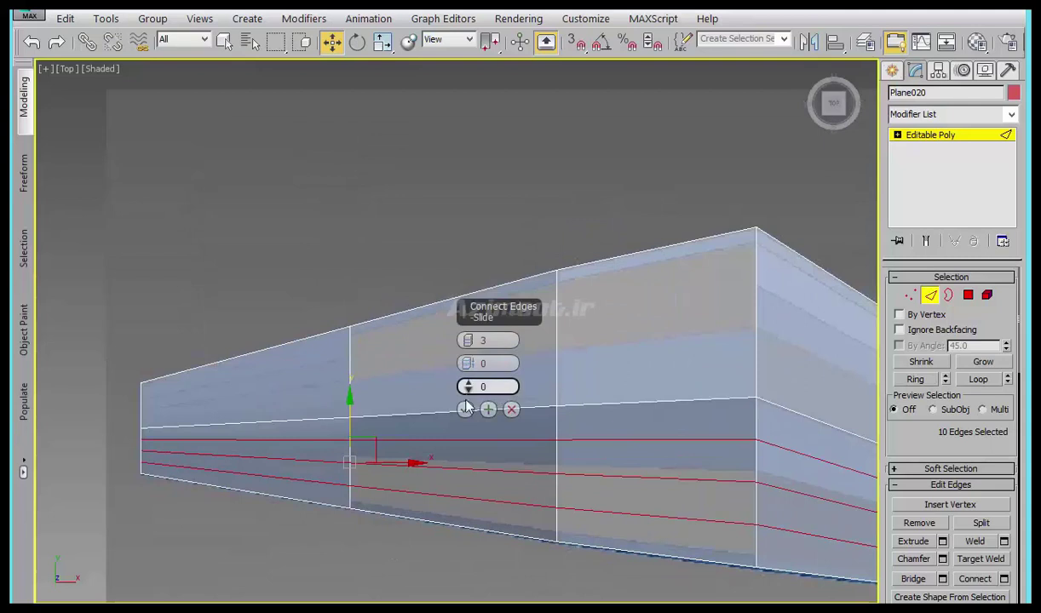
mouse_move(468, 387)
left_mouse_down()
mouse_move(473, 596)
mouse_move(458, 565)
left_mouse_up()
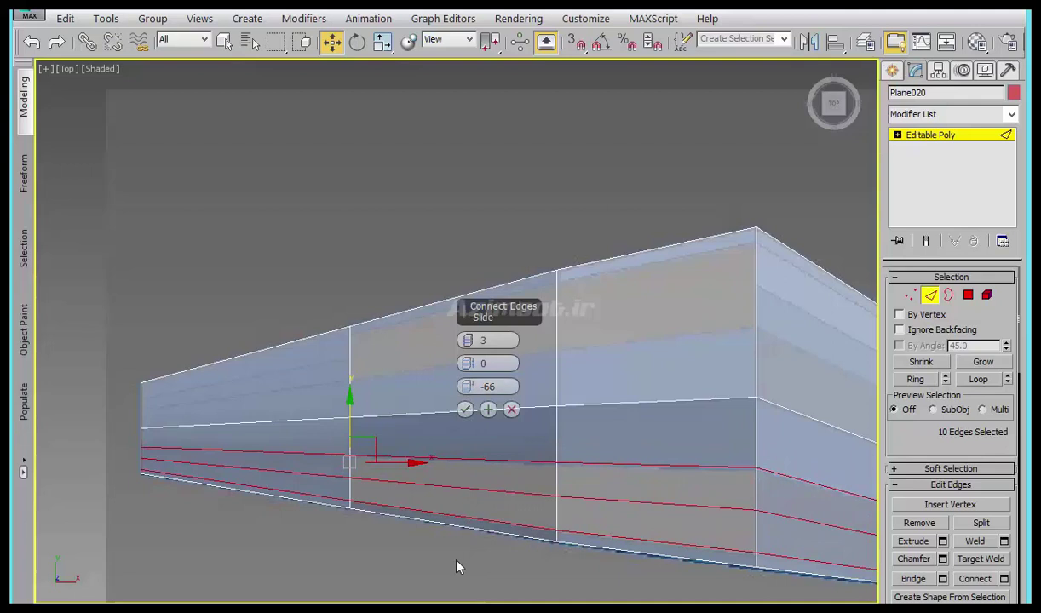
left_click(466, 411)
- Connect the upper band's edge ring with three more loops
left_click(142, 404)
left_click(915, 379)
right_click(436, 383)
left_click(344, 435)
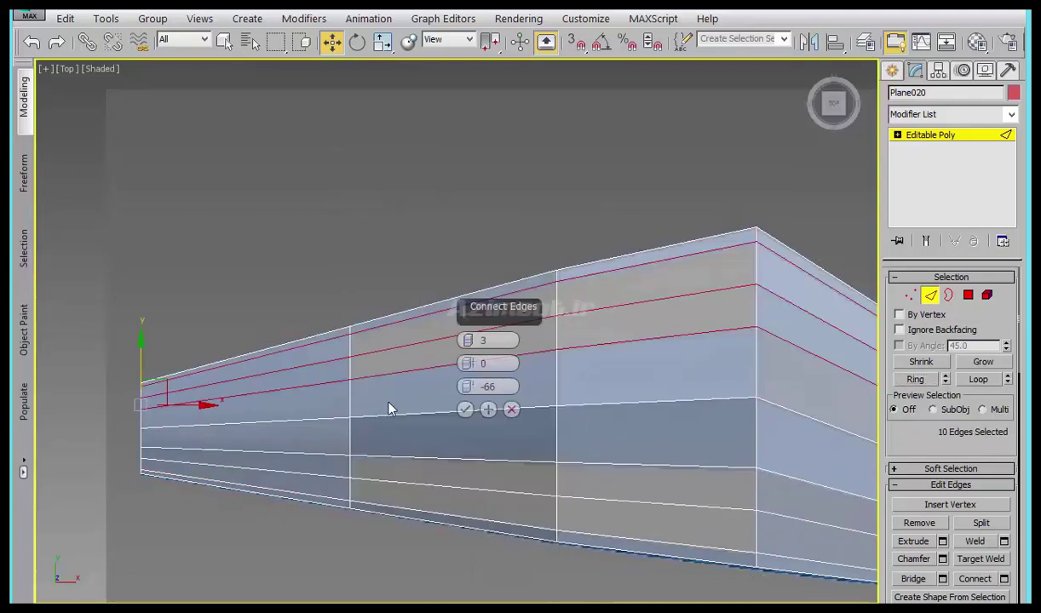
left_click(465, 410)
middle_click_drag(384, 444, 477, 430, "alt")
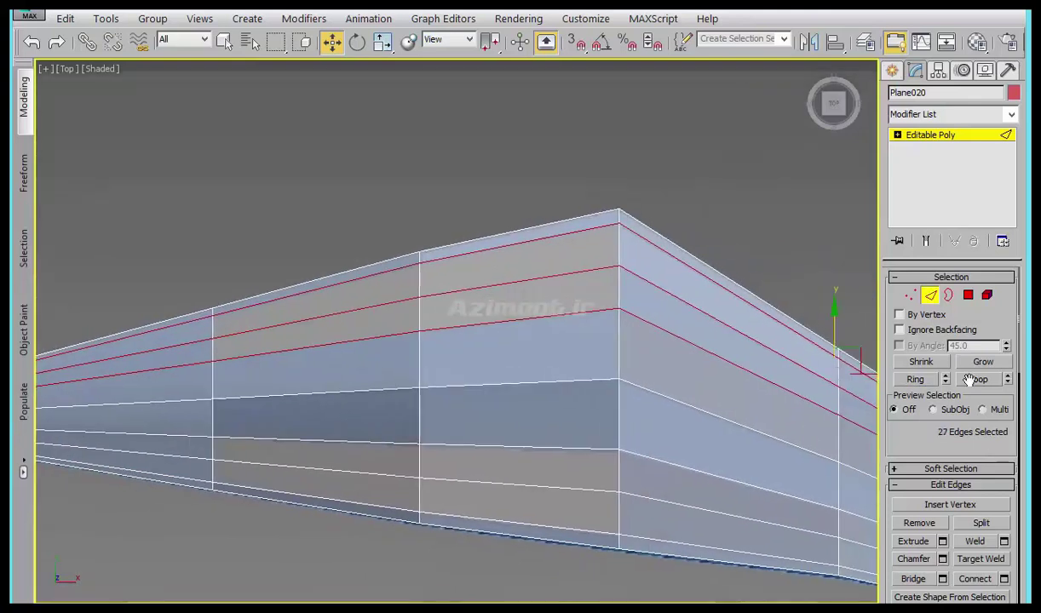
left_click(968, 296)
middle_click_drag(662, 464, 550, 402, "alt")
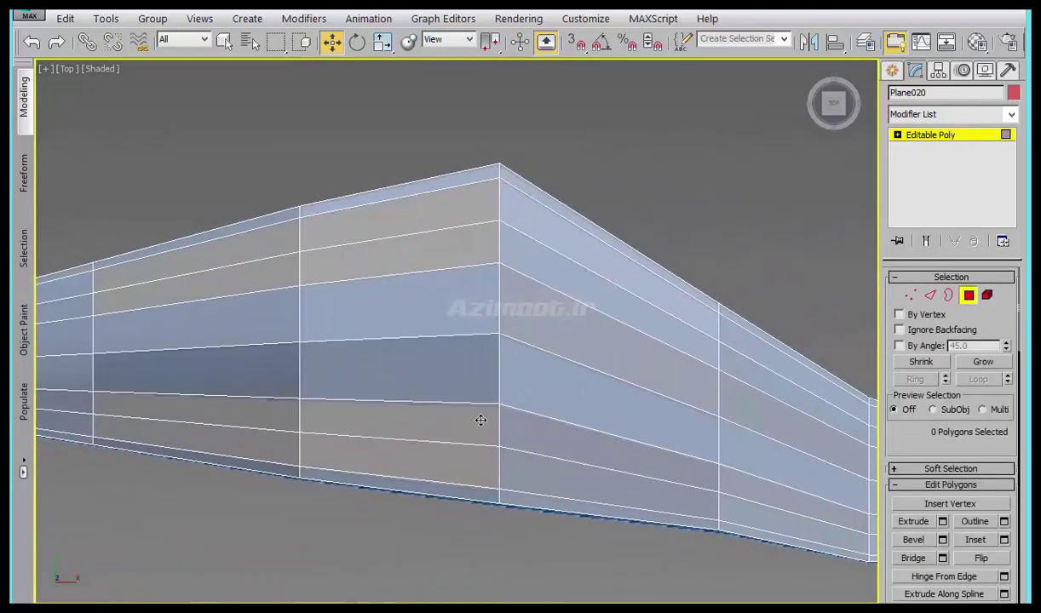
- Delete eight wall faces, four in the lower band and four in the upper band
left_click(480, 419)
left_click(460, 464, "ctrl")
left_click(240, 437, "ctrl")
left_click(248, 413, "ctrl")
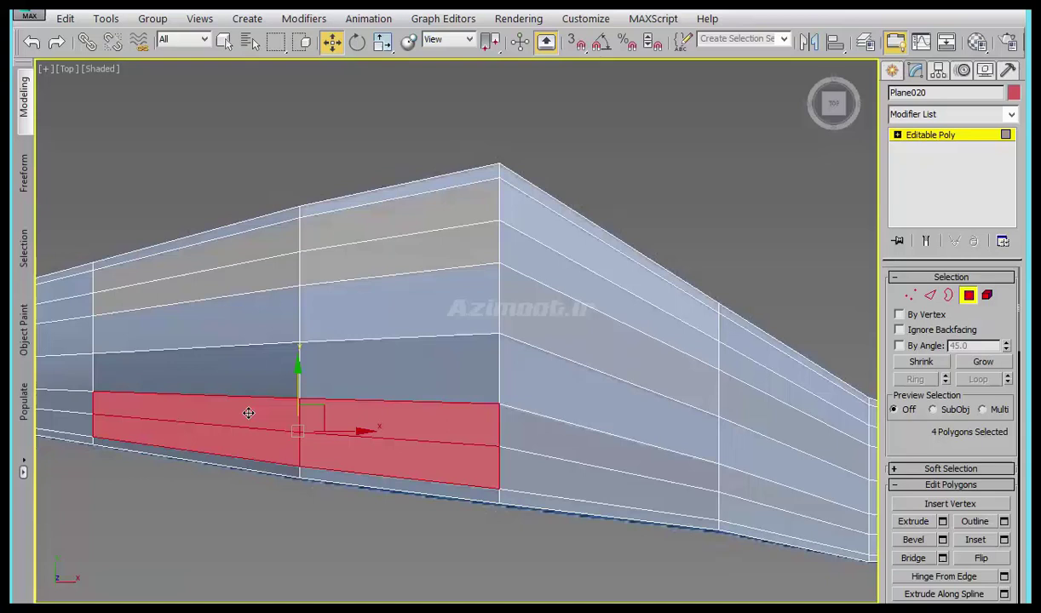
left_click(273, 277, "ctrl")
left_click(262, 245, "ctrl")
left_click(367, 219, "ctrl")
left_click(371, 254, "ctrl")
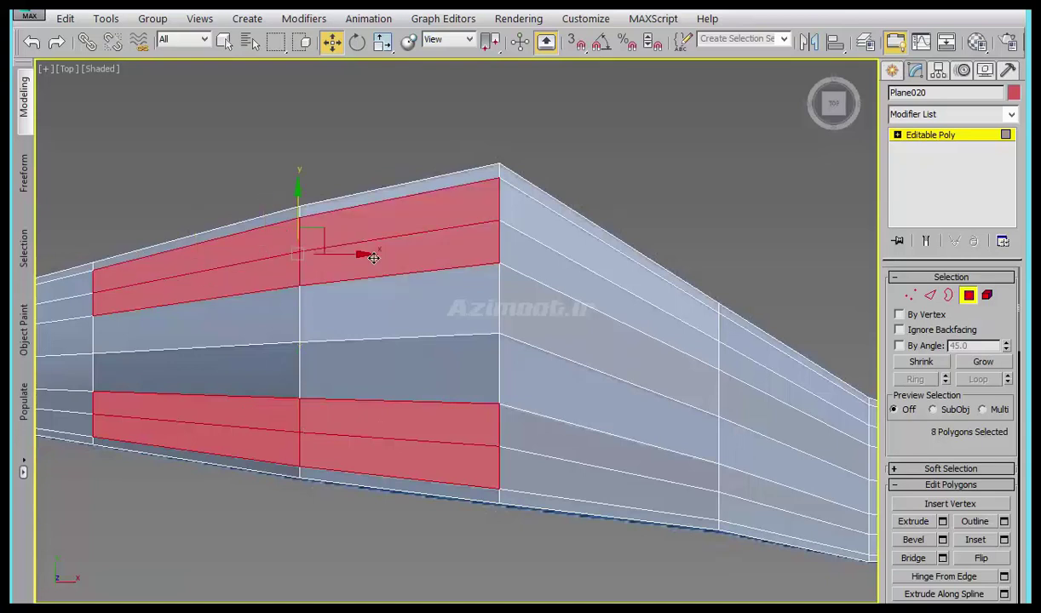
key("Delete")
- Preview NURMS smoothing, turn it off again, and return to Top view
scroll(495, 341, "down", 3)
middle_click_drag(495, 341, 287, 441)
middle_click_drag(349, 420, 549, 392)
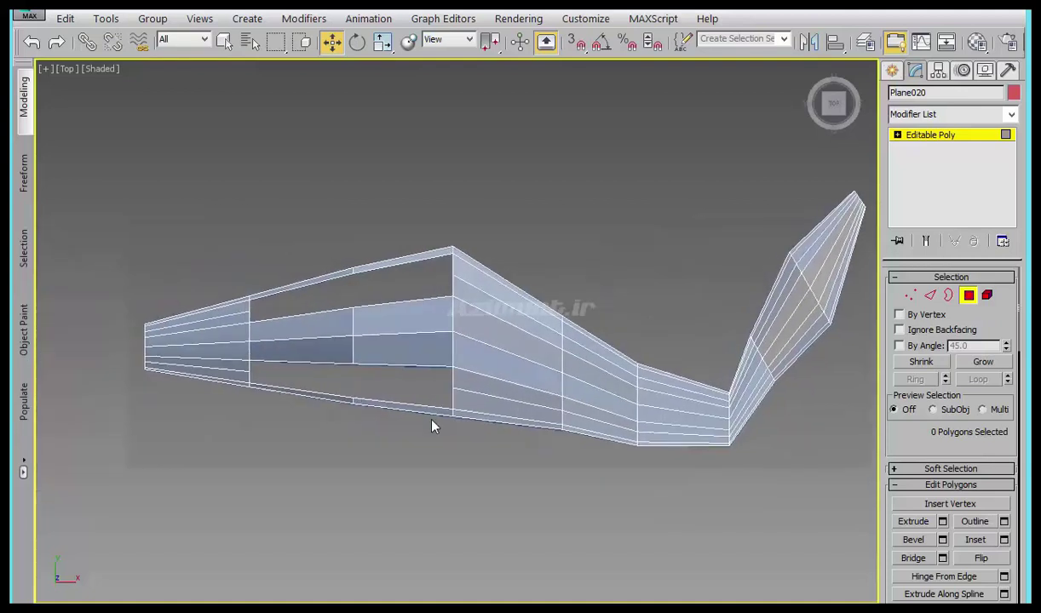
middle_click_drag(432, 426, 490, 328, "alt")
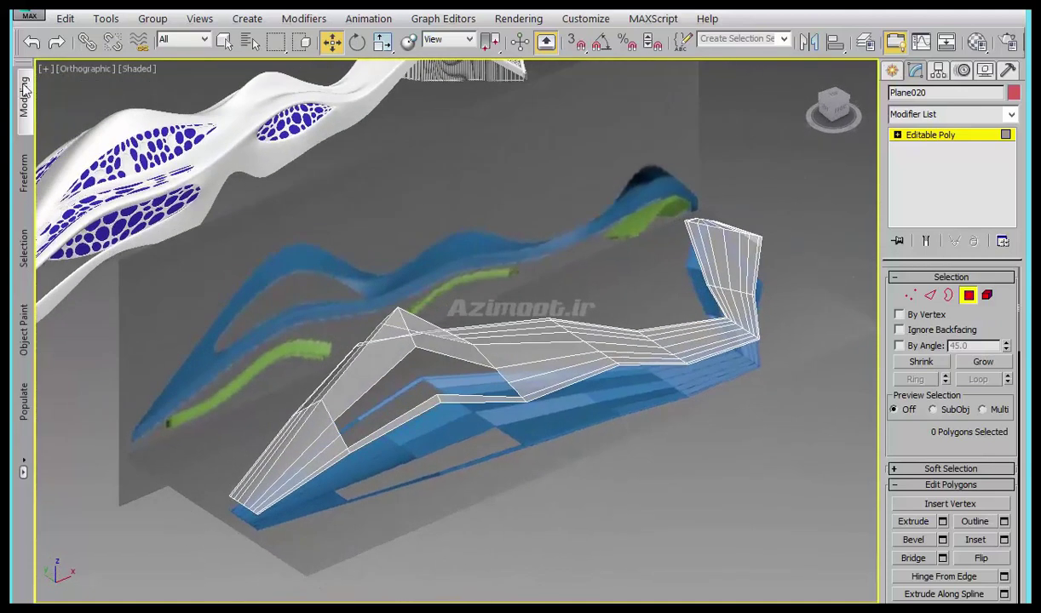
left_click(26, 98)
left_click(92, 296)
mouse_move(488, 383)
middle_mouse_down()
mouse_move(516, 379)
mouse_move(502, 432)
mouse_move(523, 387)
mouse_move(488, 391)
mouse_move(301, 326)
middle_mouse_up()
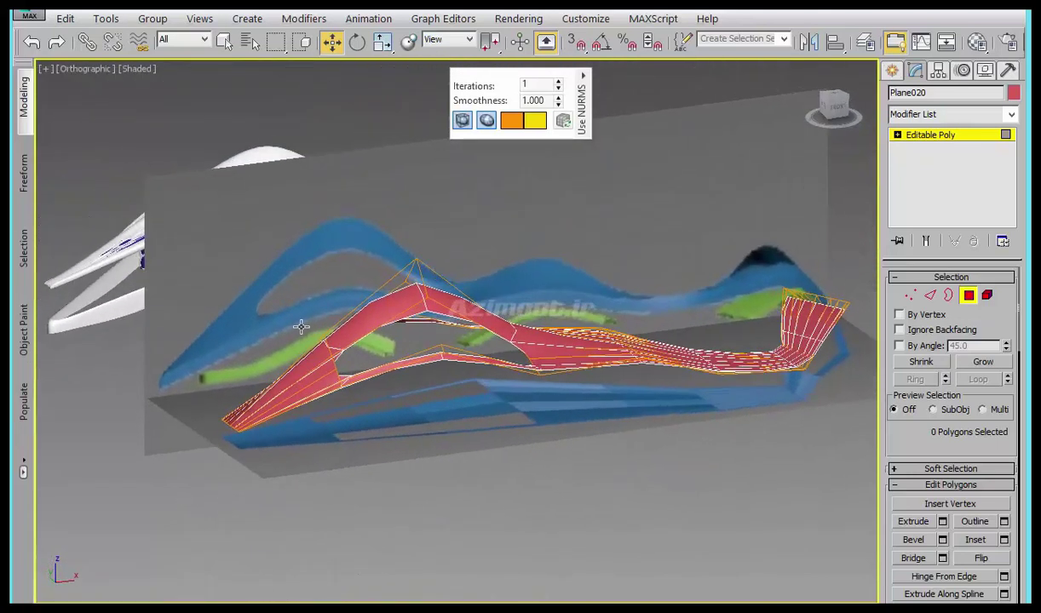
left_click(25, 98)
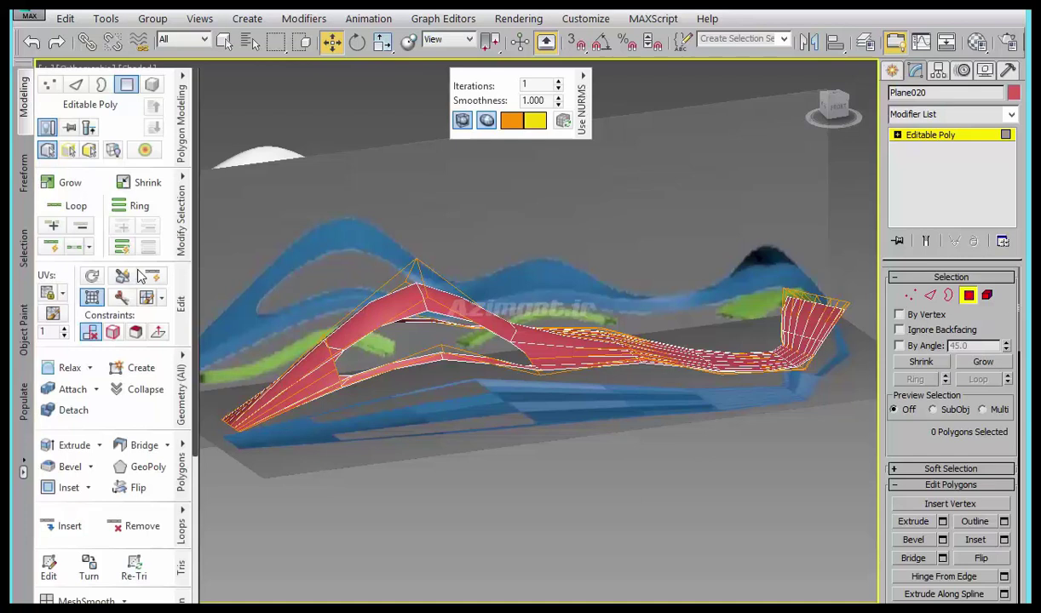
left_click(92, 297)
mouse_move(476, 376)
middle_mouse_down()
mouse_move(499, 404)
mouse_move(437, 360)
mouse_move(465, 380)
middle_mouse_up()
key("t")
scroll(452, 358, "up", 2)
middle_click_drag(549, 424, 493, 416)
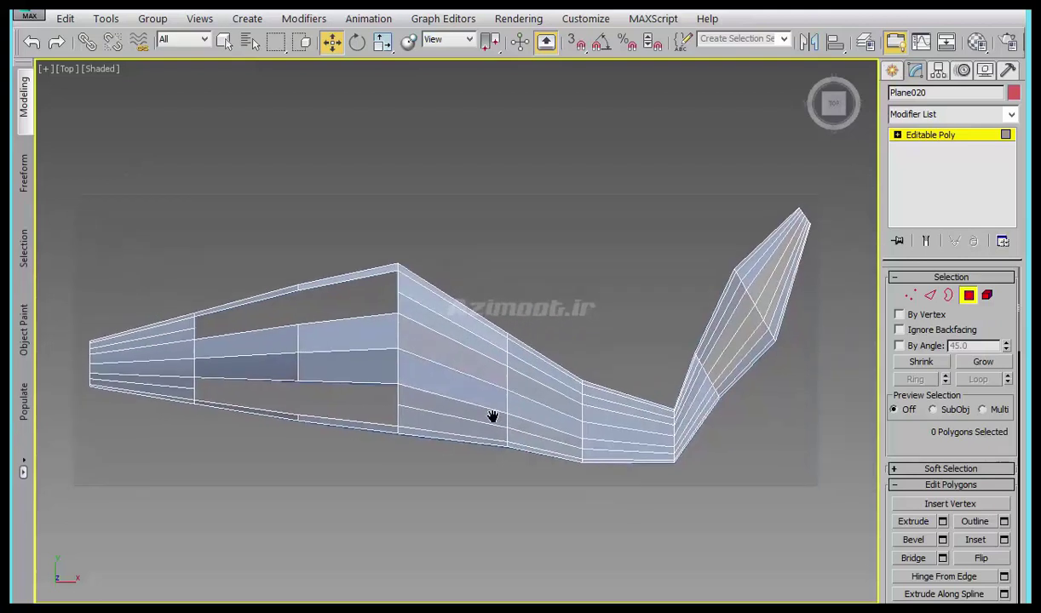
- Select two middle vertices of Plane020 near the bend
left_click(928, 298)
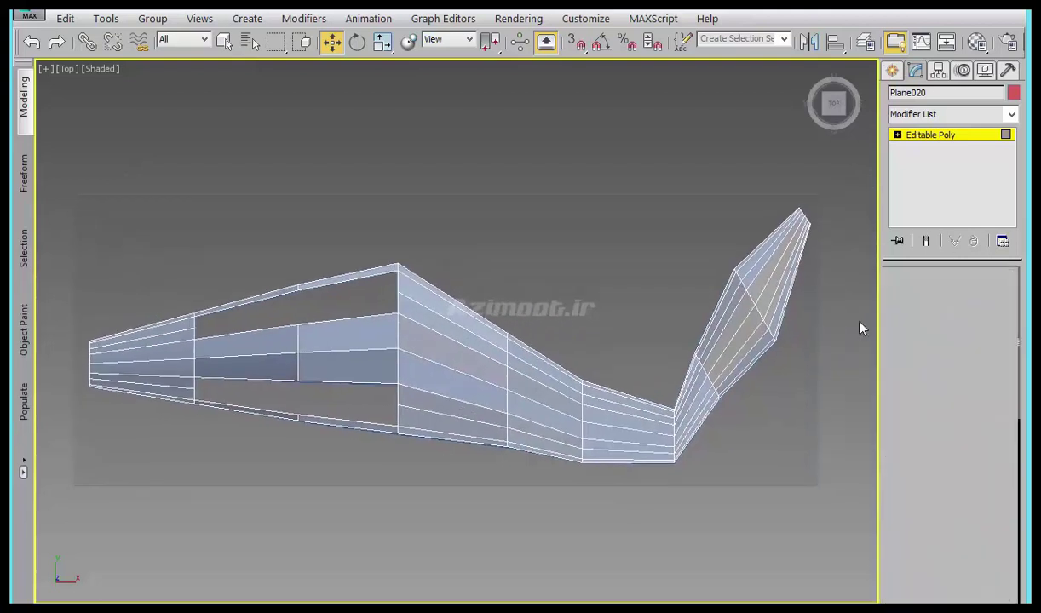
scroll(585, 429, "up", 2)
scroll(558, 441, "up", 2)
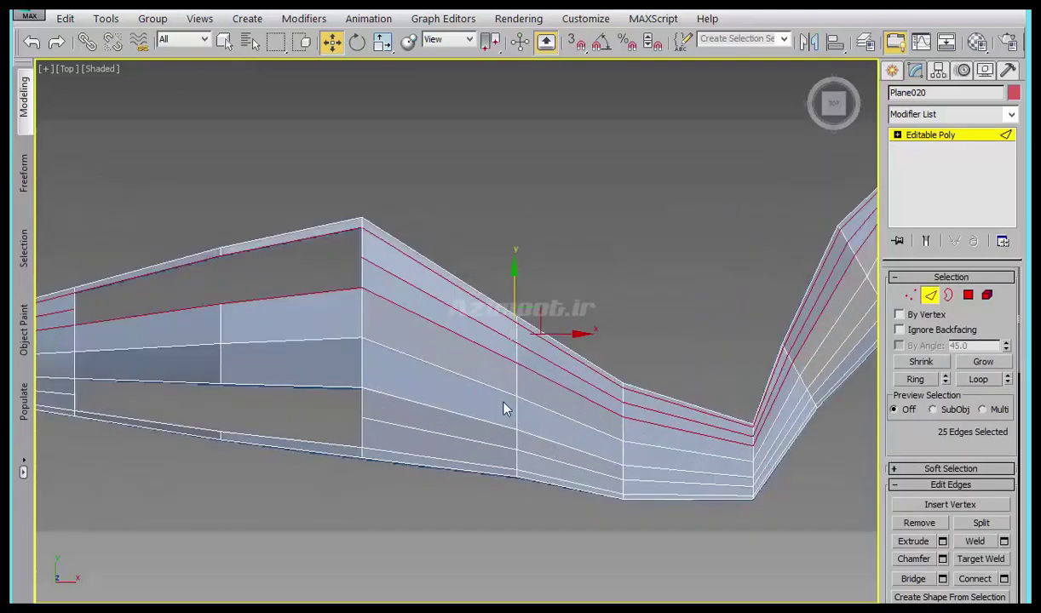
middle_click_drag(518, 433, 550, 423)
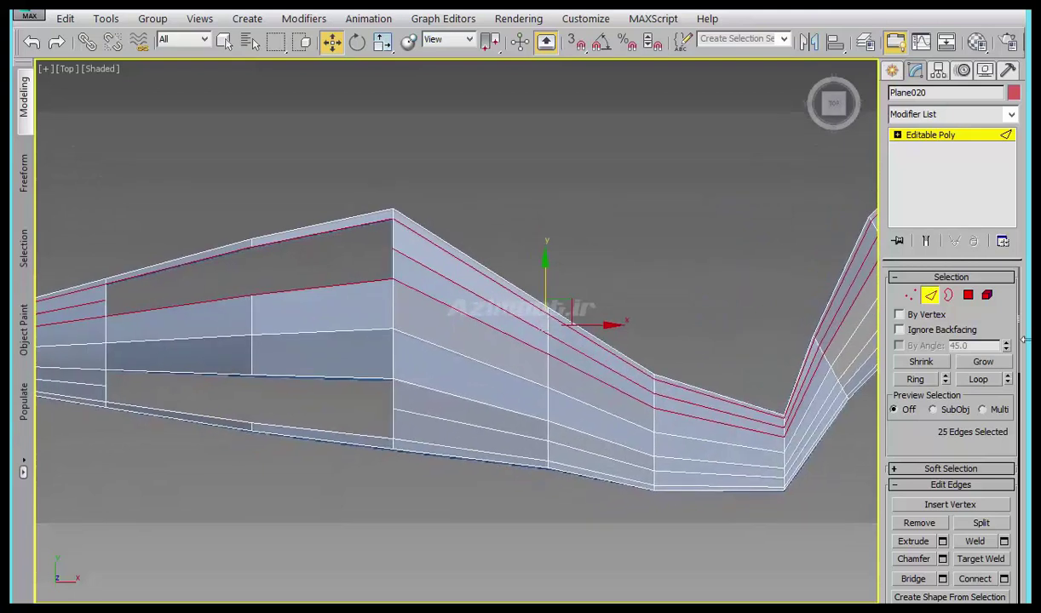
left_click(916, 296)
left_click(547, 421)
middle_click_drag(548, 361, 566, 373)
left_click(567, 367, "ctrl")
- Raise the two vertices upward in a 3D view, then return to Top view zoomed to extents
mouse_move(597, 430)
middle_mouse_down("alt")
mouse_move(550, 406)
mouse_move(514, 326)
middle_mouse_up("alt")
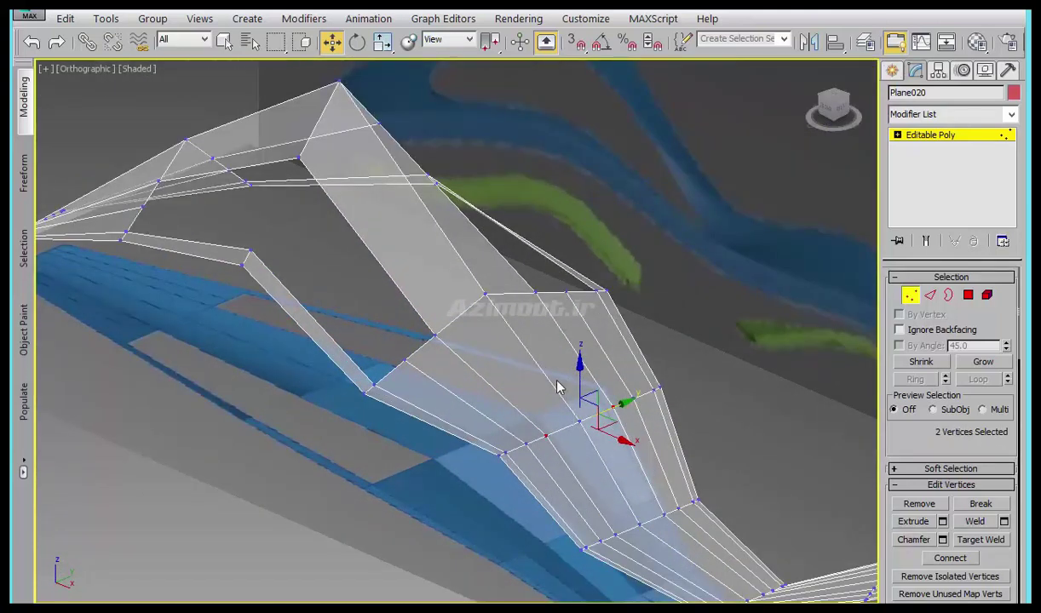
left_click_drag(578, 385, 587, 324)
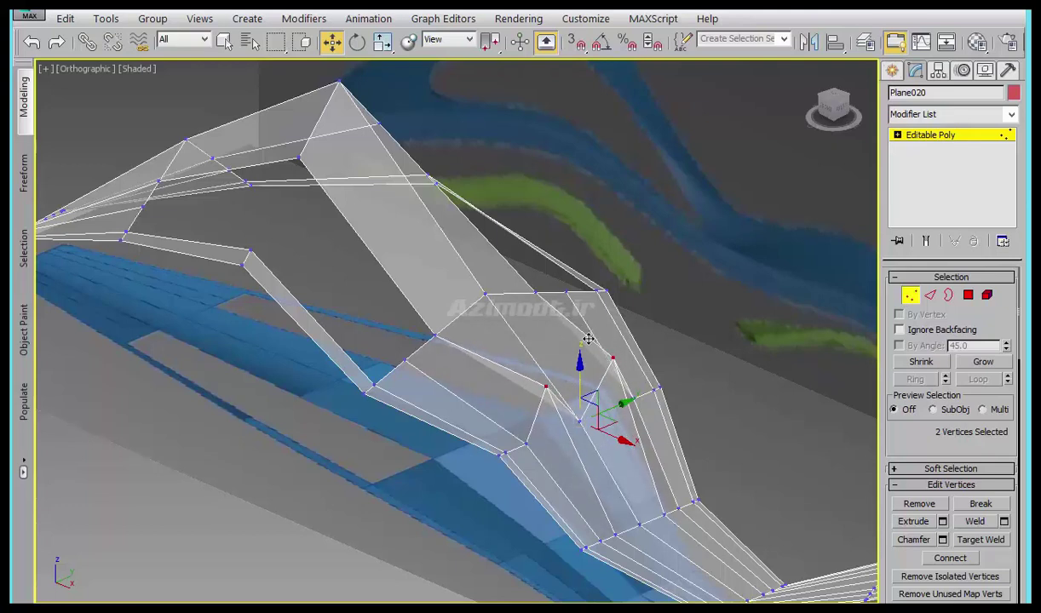
mouse_move(588, 328)
middle_mouse_down()
mouse_move(440, 322)
mouse_move(502, 383)
mouse_move(685, 470)
mouse_move(706, 437)
mouse_move(673, 444)
middle_mouse_up()
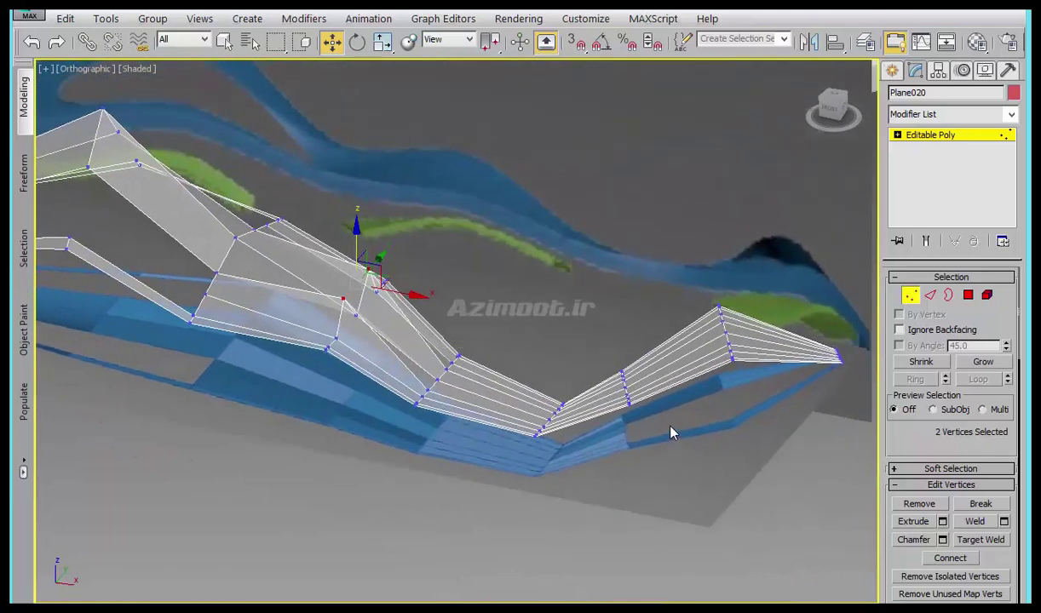
key("t")
key("z")
scroll(660, 432, "down", 5)
- At Polygon level, select the faces along Plane020's upper spike
scroll(388, 344, "down", 3)
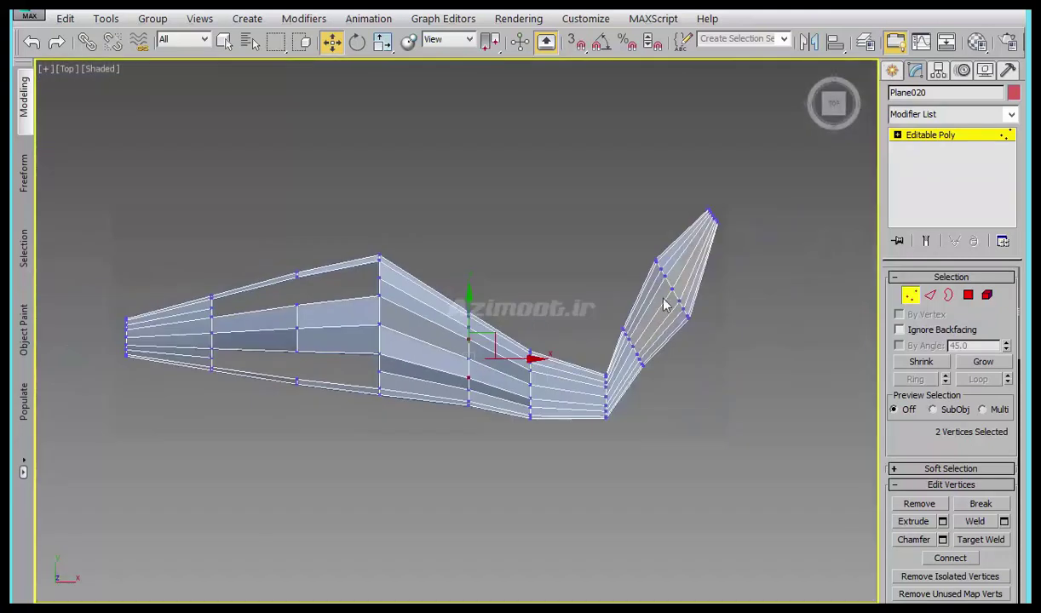
scroll(647, 341, "up", 4)
scroll(613, 364, "up", 1)
key("4")
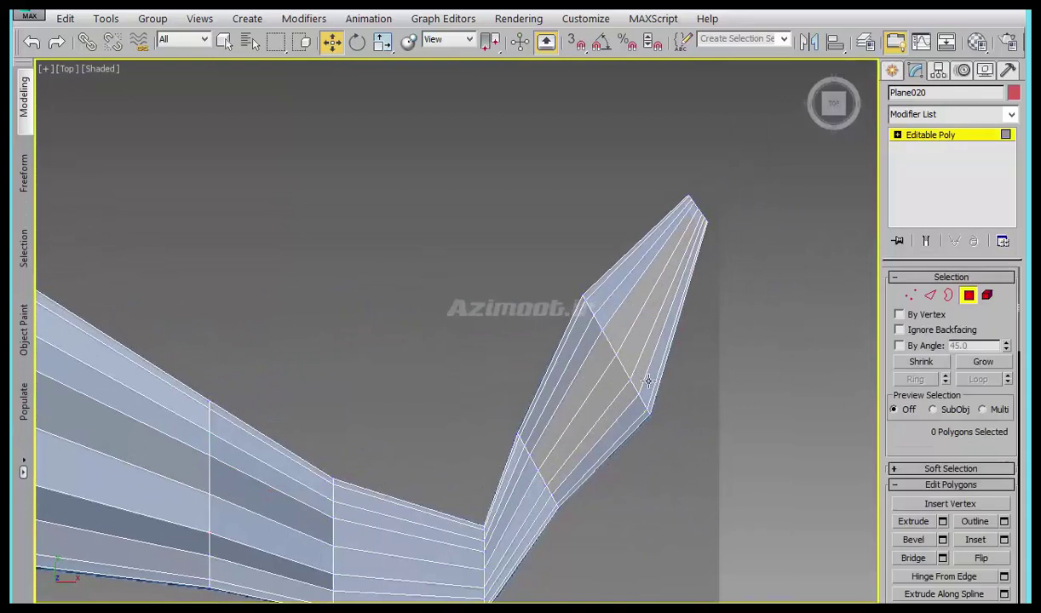
left_click(668, 268)
left_click(643, 281, "ctrl")
left_click(562, 400, "ctrl")
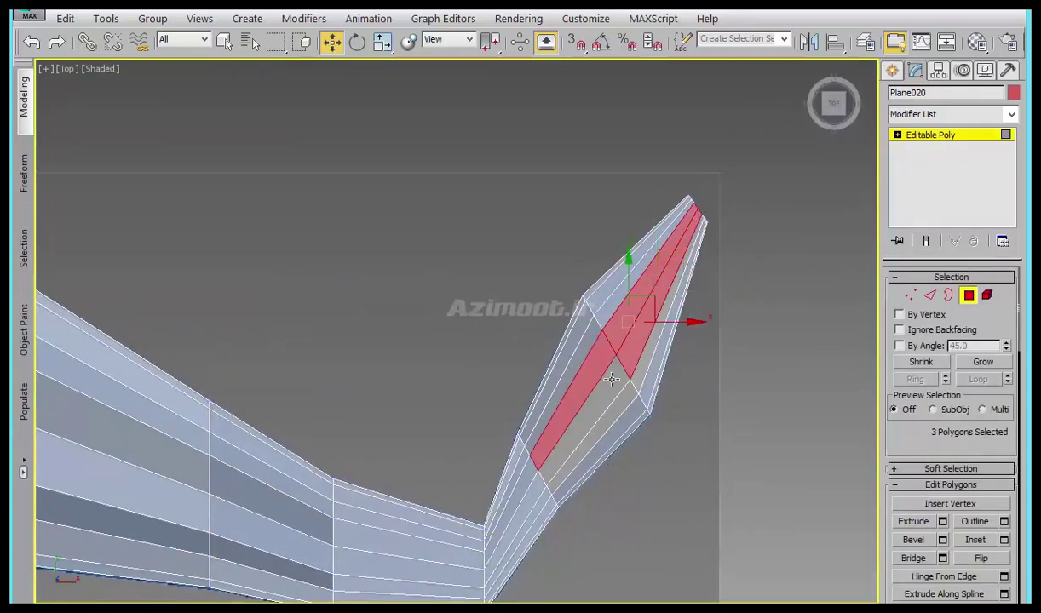
left_click(587, 400, "ctrl")
left_click(600, 379, "ctrl")
left_click(640, 367, "ctrl")
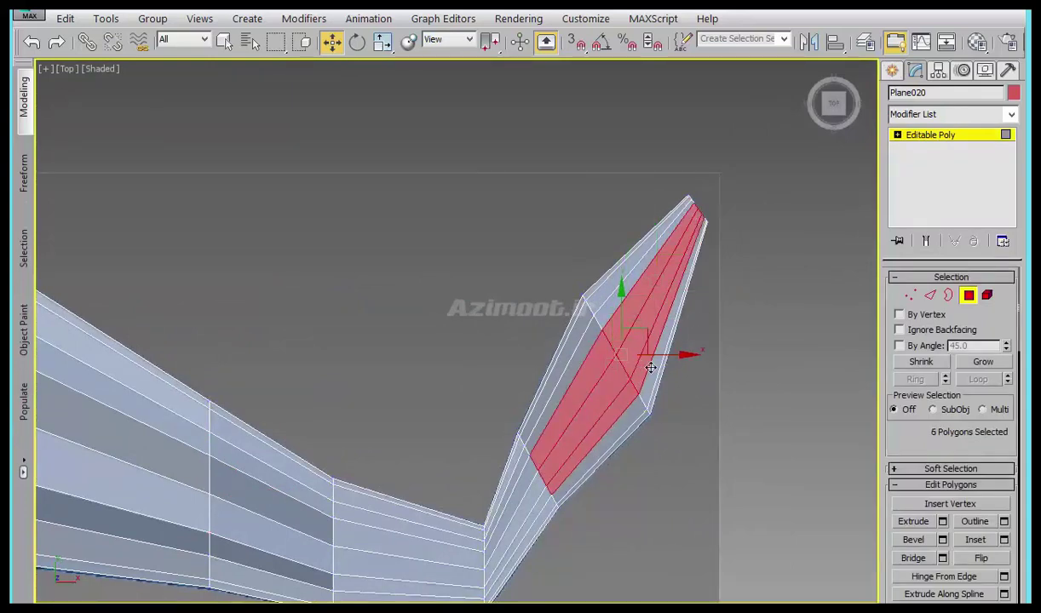
middle_click_drag(650, 367, 592, 400)
scroll(682, 296, "up", 4)
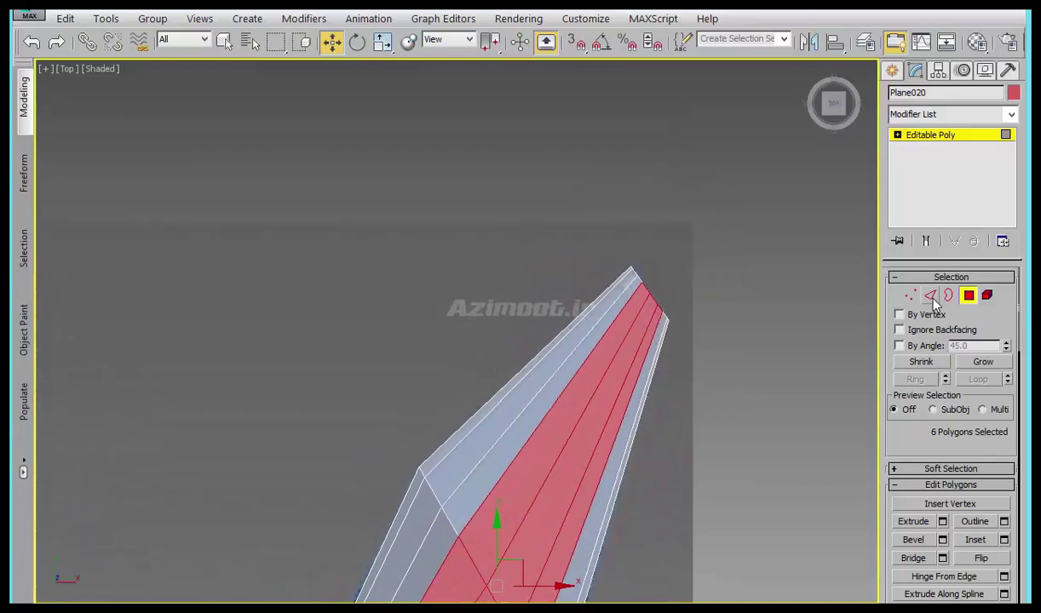
- Connect the spike's lengthwise edges with a crossing edge, sliding it nearer the tip
left_click(931, 296)
left_click_drag(538, 348, 539, 341)
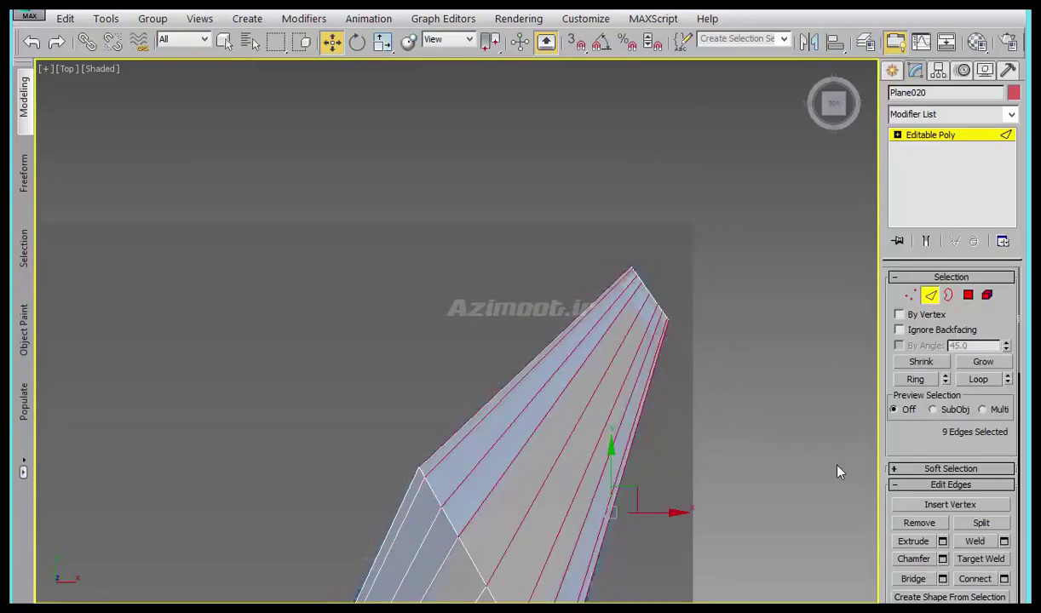
right_click(581, 372)
left_click(618, 432)
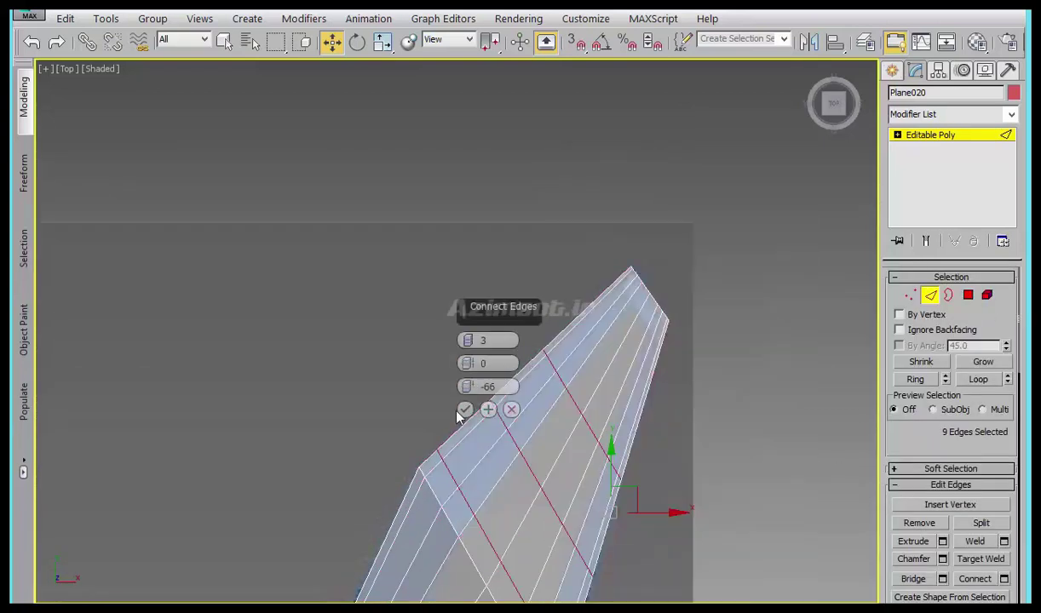
mouse_move(467, 364)
left_mouse_down()
mouse_move(474, 351)
mouse_move(437, 438)
left_mouse_up()
right_click(473, 337)
key("Escape")
left_click_drag(651, 161, 674, 131)
left_click(465, 410)
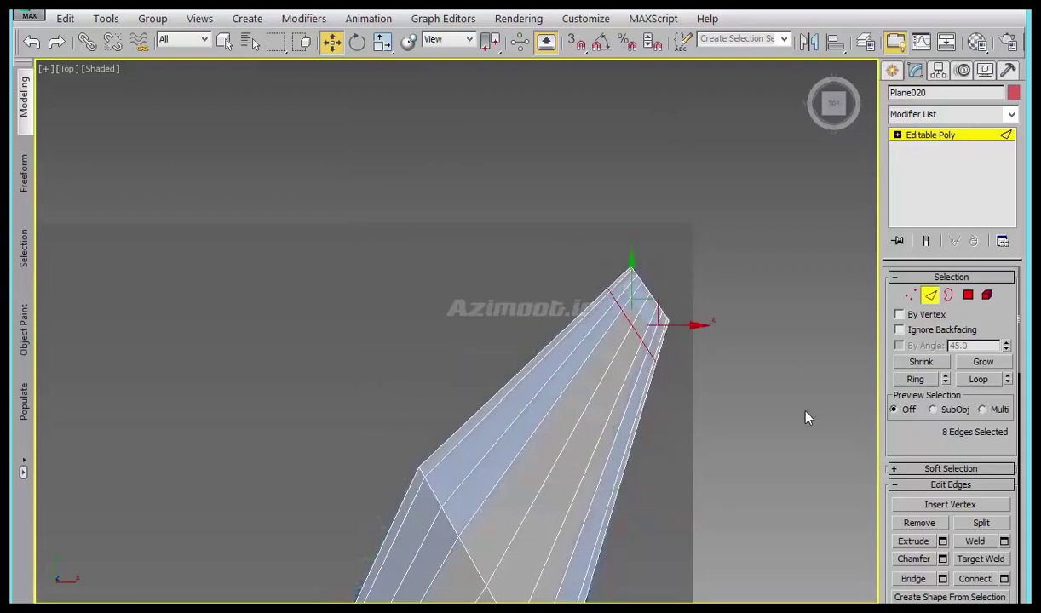
- Convert the edge selection to faces, deselect the tip faces, and delete the rest to open a slot
middle_click_drag(808, 418, 693, 300)
left_click(970, 296, "ctrl")
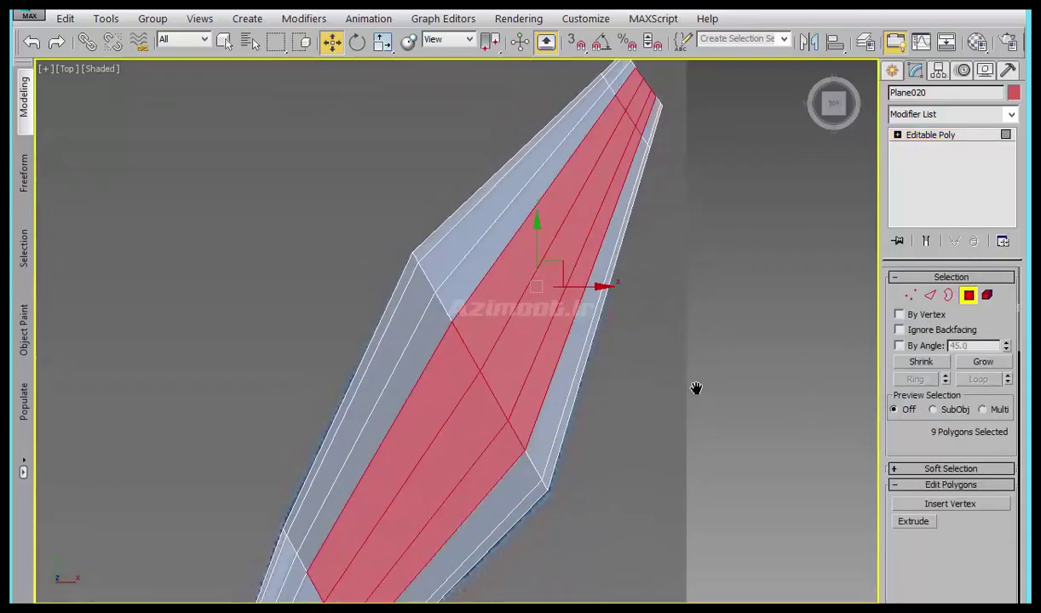
middle_click_drag(663, 164, 666, 222)
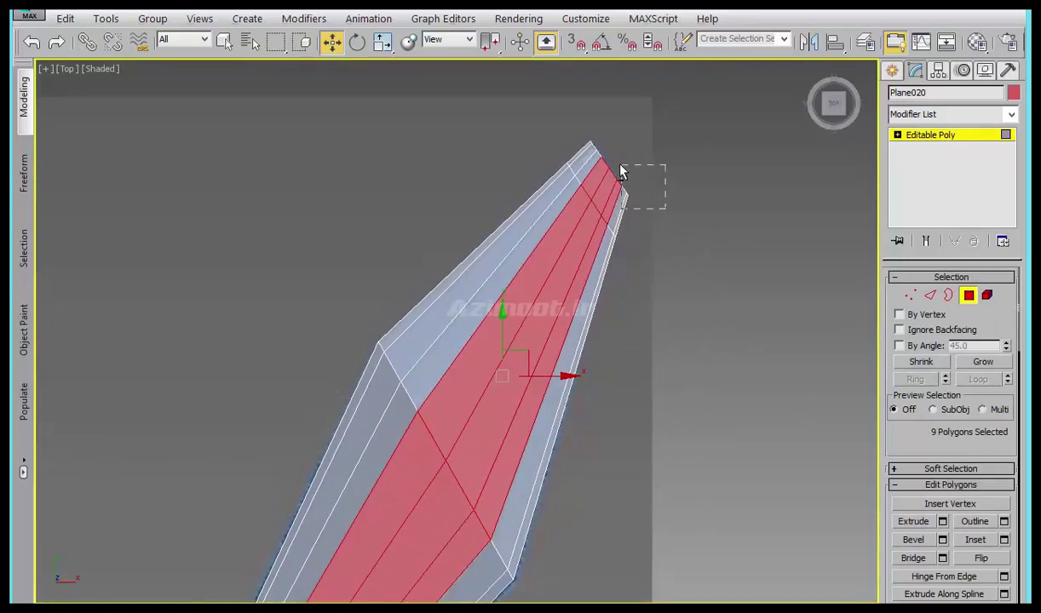
left_click_drag(620, 167, 627, 145, "alt")
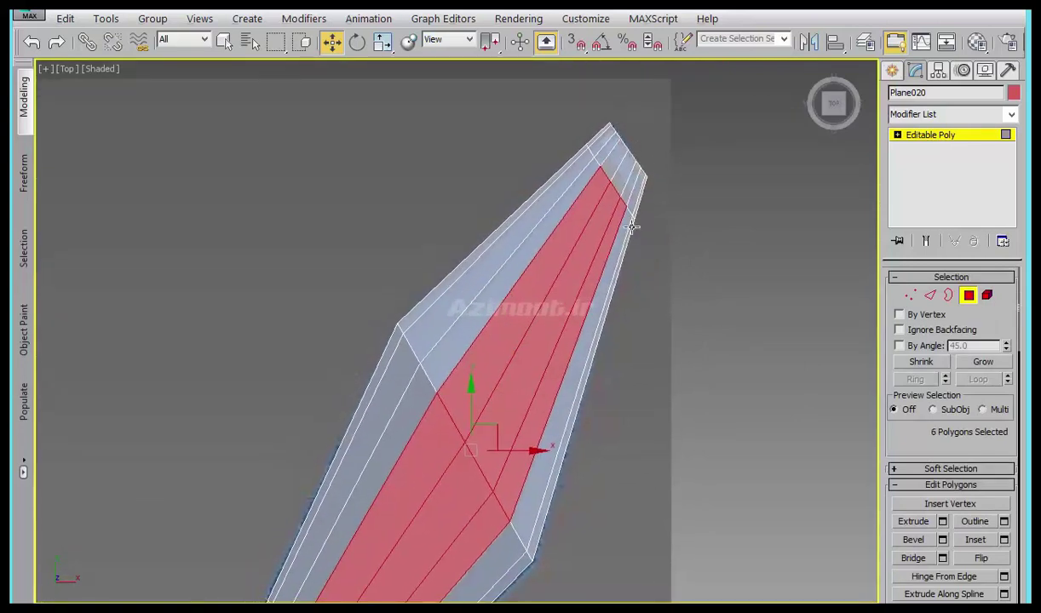
key("Delete")
middle_click_drag(588, 292, 623, 331)
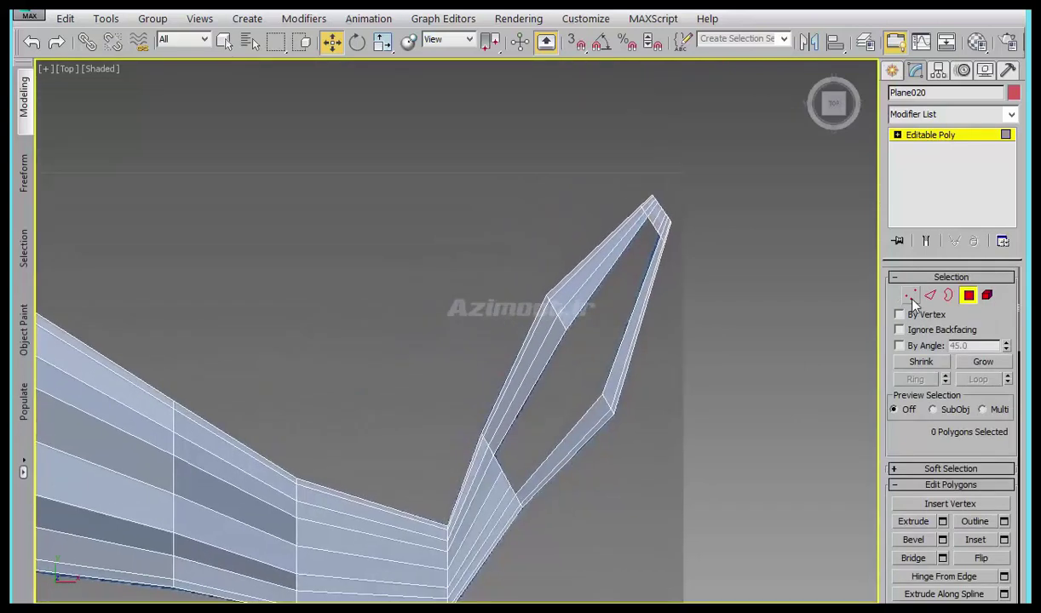
left_click(910, 295)
- Raise the spike's two apex vertices, then select a single apex vertex
mouse_move(673, 390)
middle_mouse_down("alt")
mouse_move(627, 406)
mouse_move(620, 319)
mouse_move(587, 505)
middle_mouse_up("alt")
scroll(585, 479, "up", 4)
scroll(587, 437, "up", 2)
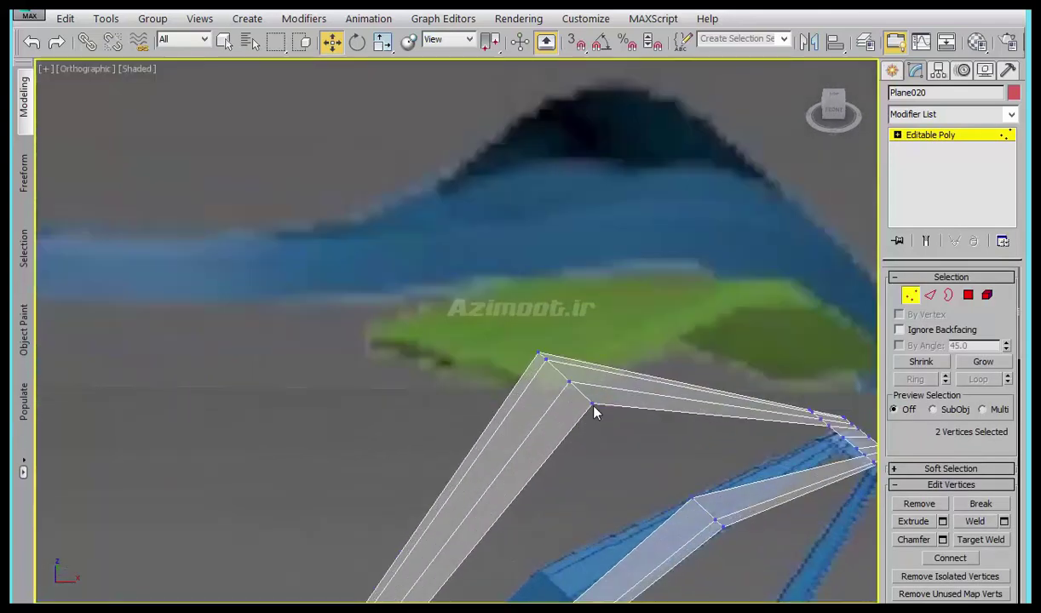
mouse_move(603, 434)
middle_mouse_down("alt")
mouse_move(623, 413)
mouse_move(575, 408)
middle_mouse_up("alt")
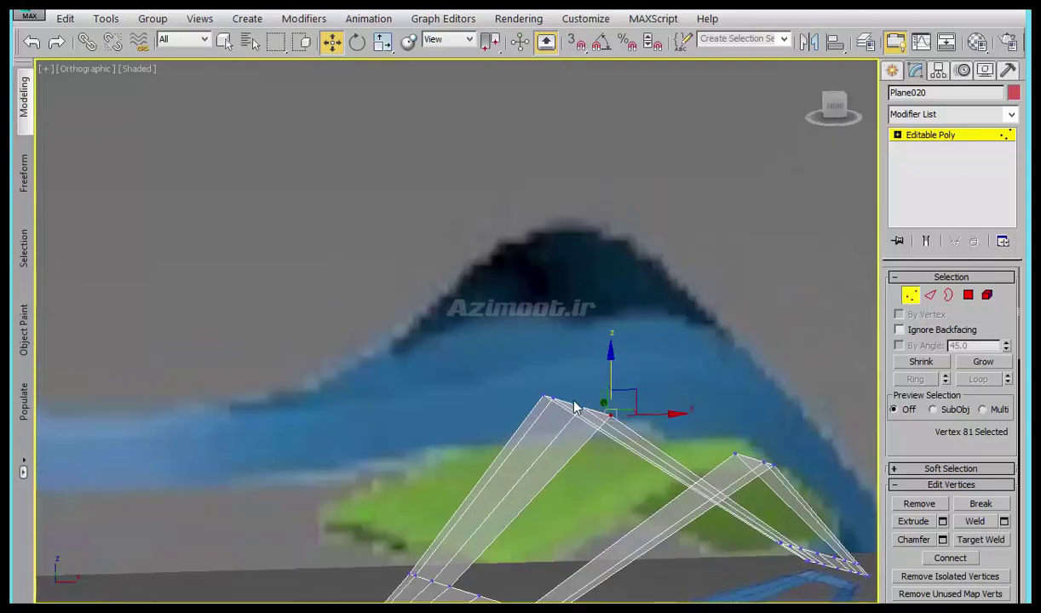
left_click(582, 410, "ctrl")
left_click_drag(568, 359, 573, 327)
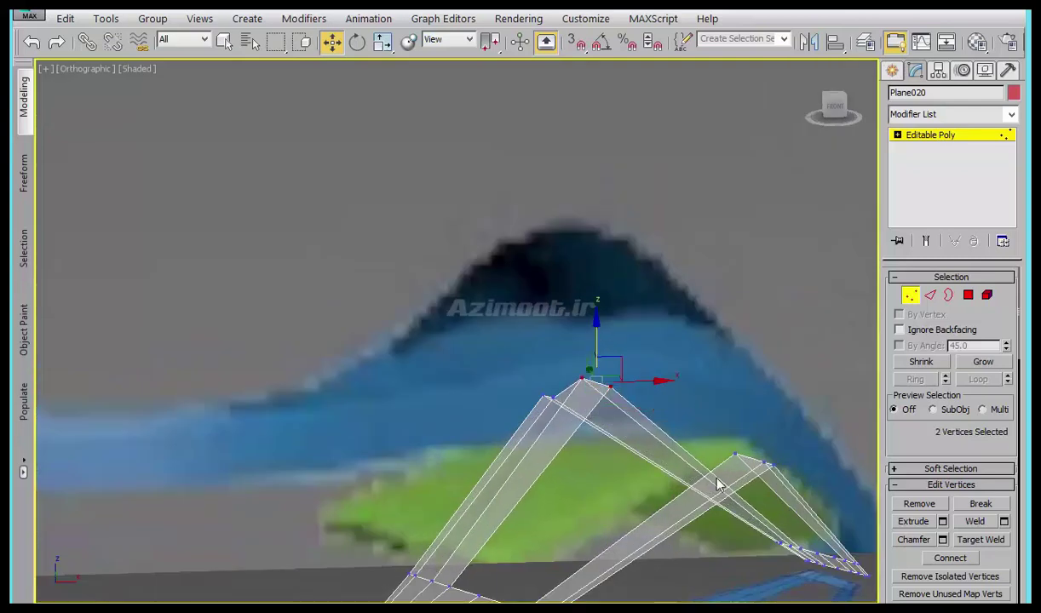
left_click(610, 387)
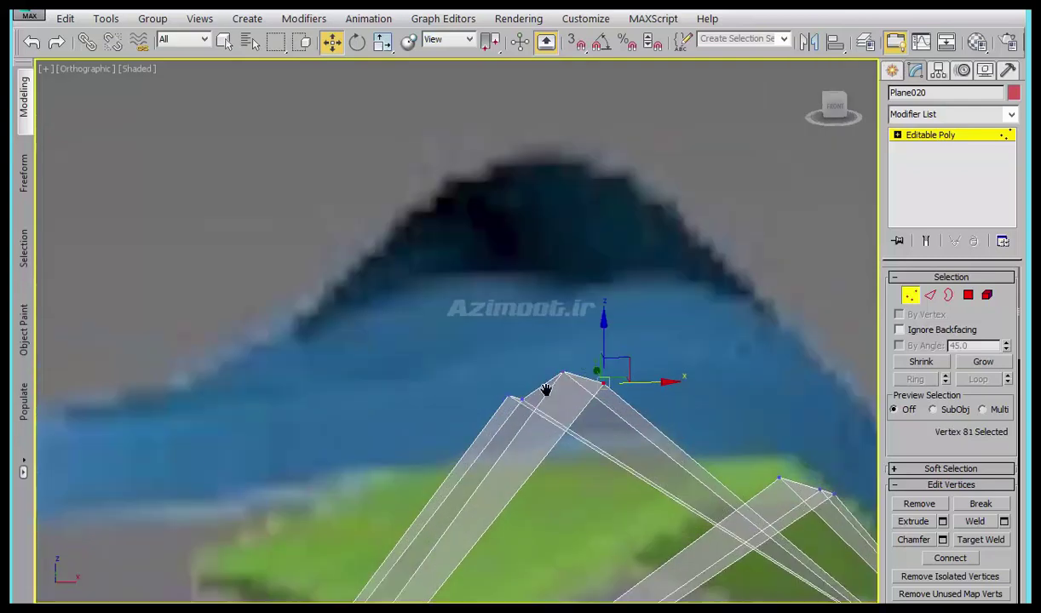
- In Top view, select the neighbouring vertex at the strip's bend
scroll(588, 396, "down", 5)
scroll(587, 396, "down", 2)
middle_click_drag(587, 396, 739, 417)
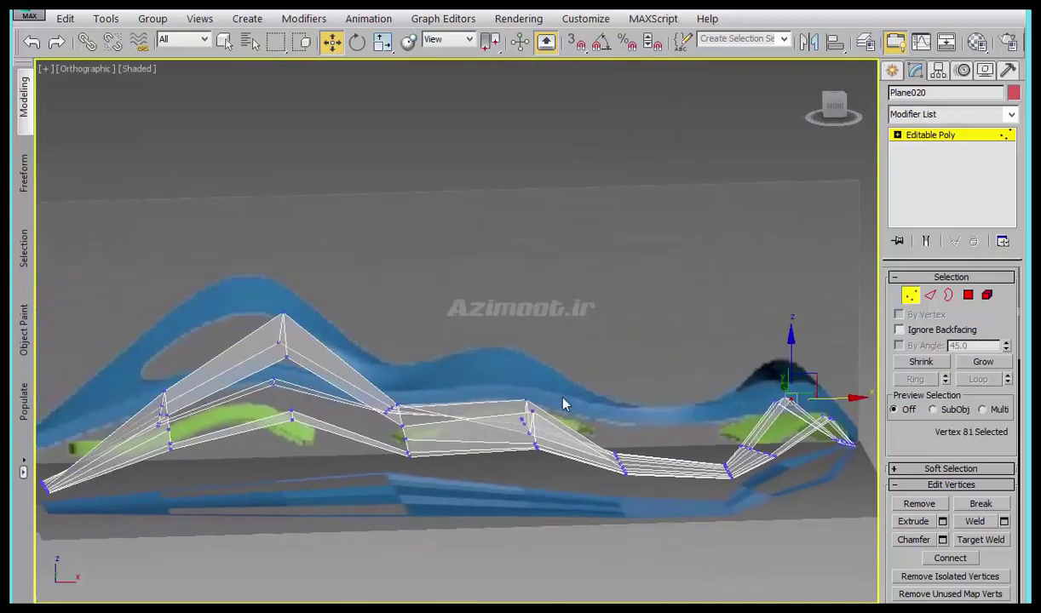
middle_click_drag(562, 404, 543, 423)
scroll(543, 423, "up", 2)
scroll(543, 423, "up", 2)
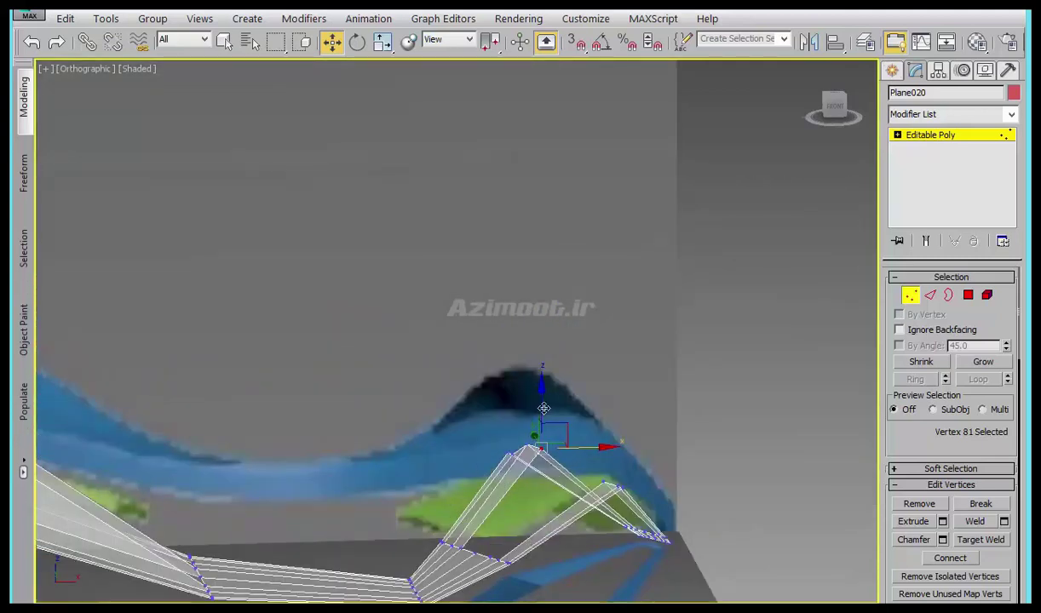
scroll(548, 400, "up", 2)
scroll(548, 400, "down", 2)
key("t")
middle_click_drag(432, 521, 196, 511)
scroll(498, 467, "up", 3)
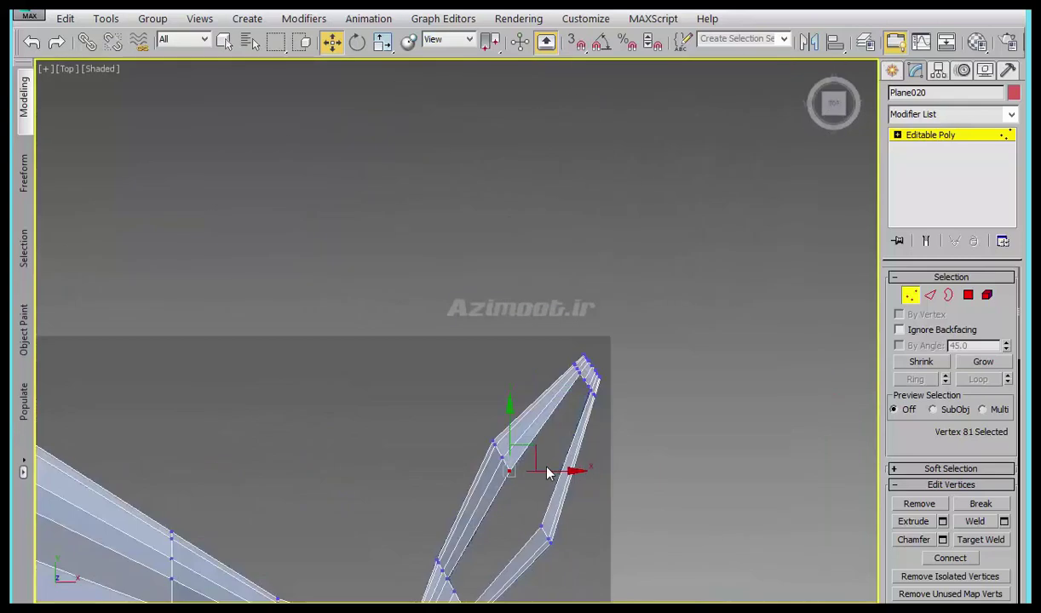
scroll(498, 466, "up", 2)
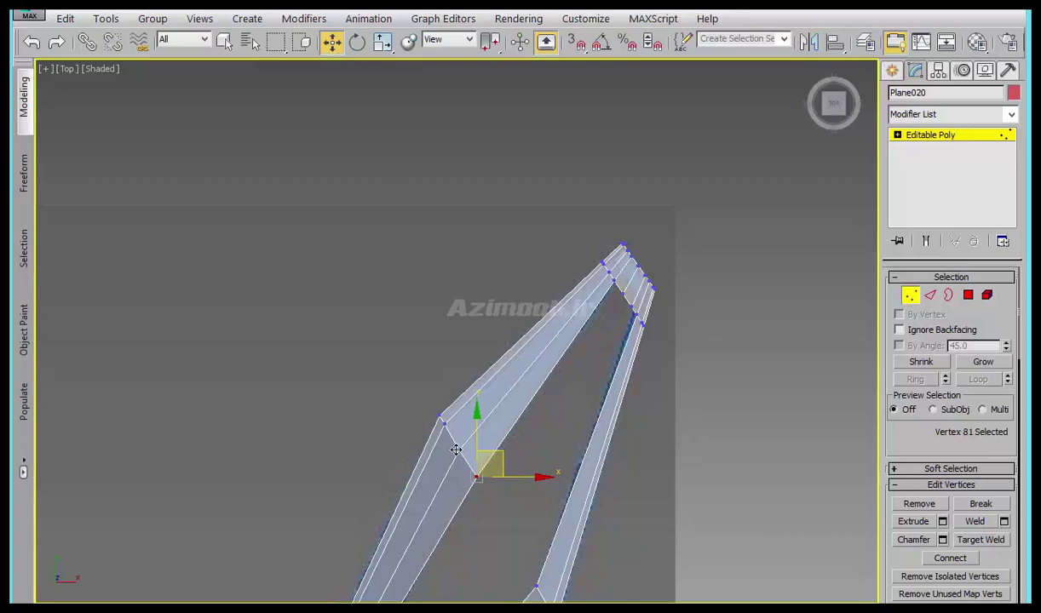
left_click(457, 449)
- Select the vertex at the strip's right peak and enable Use NURMS smoothing
scroll(490, 423, "down", 2)
middle_click_drag(461, 459, 466, 433, "alt")
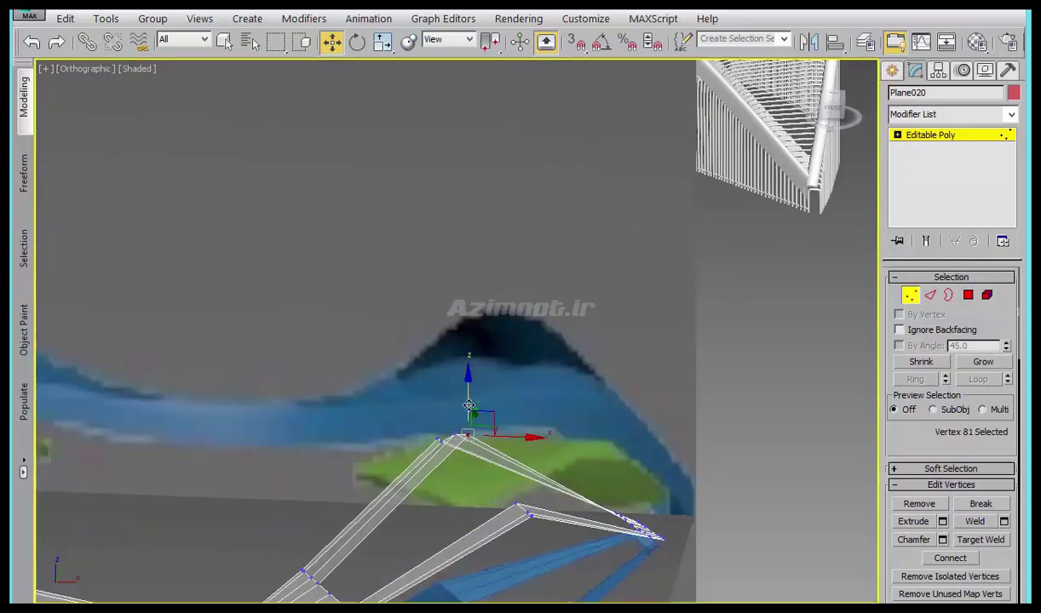
left_click(465, 434)
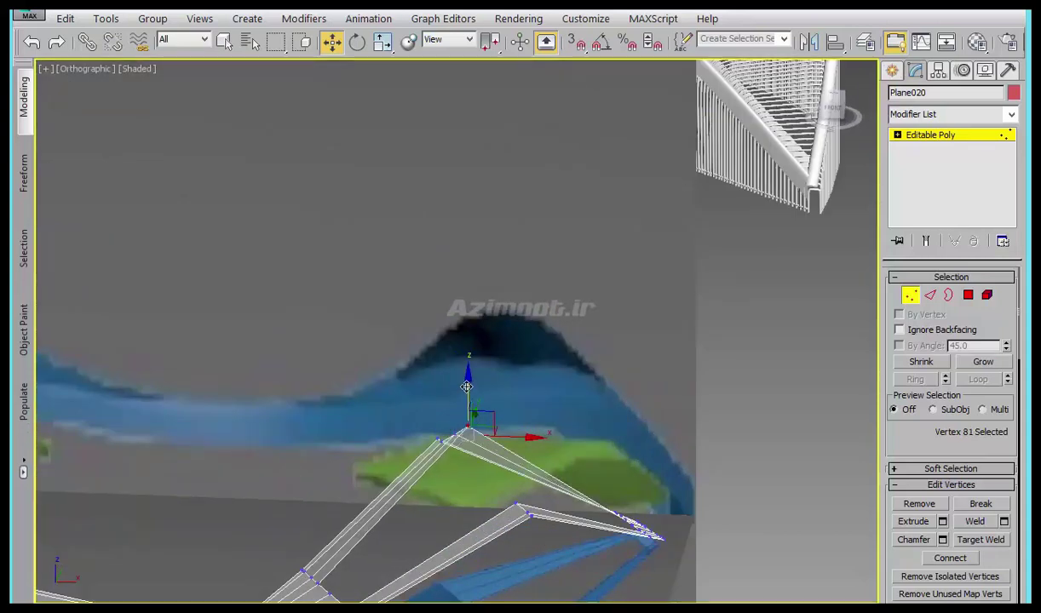
middle_click_drag(466, 434, 624, 423, "alt")
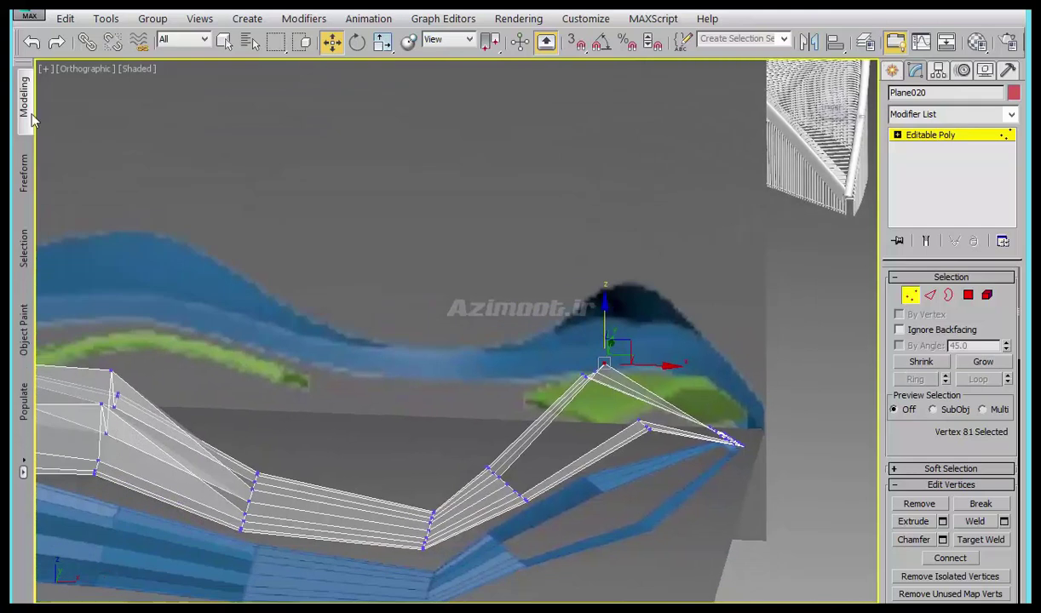
left_click(25, 117)
left_click(92, 298)
- Turn NURMS smoothing off on the strip
middle_click_drag(552, 402, 567, 376, "alt")
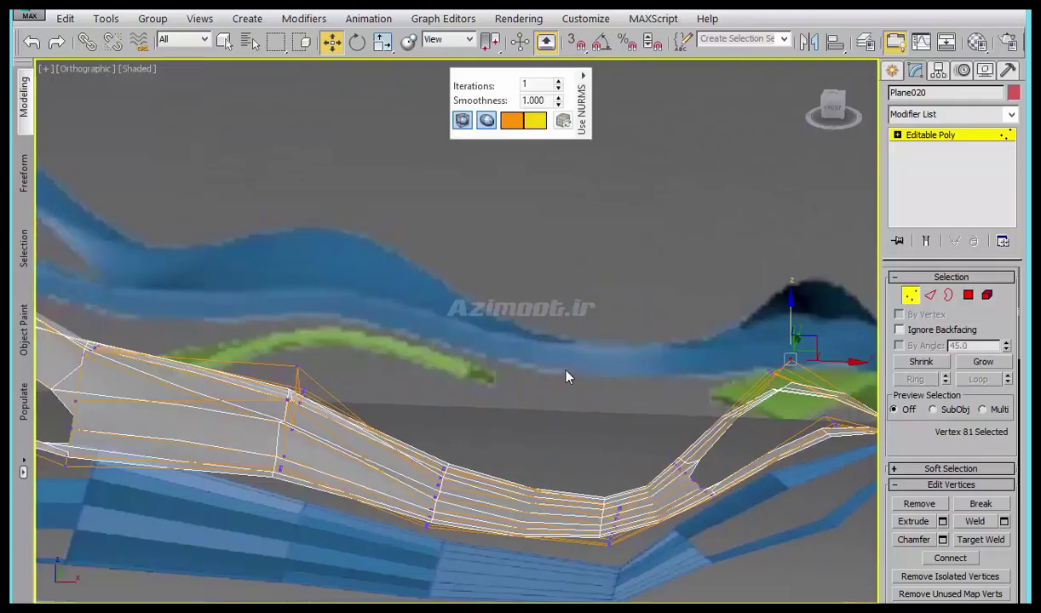
scroll(460, 437, "down", 2)
middle_click_drag(596, 423, 627, 406, "alt")
scroll(732, 379, "up", 2)
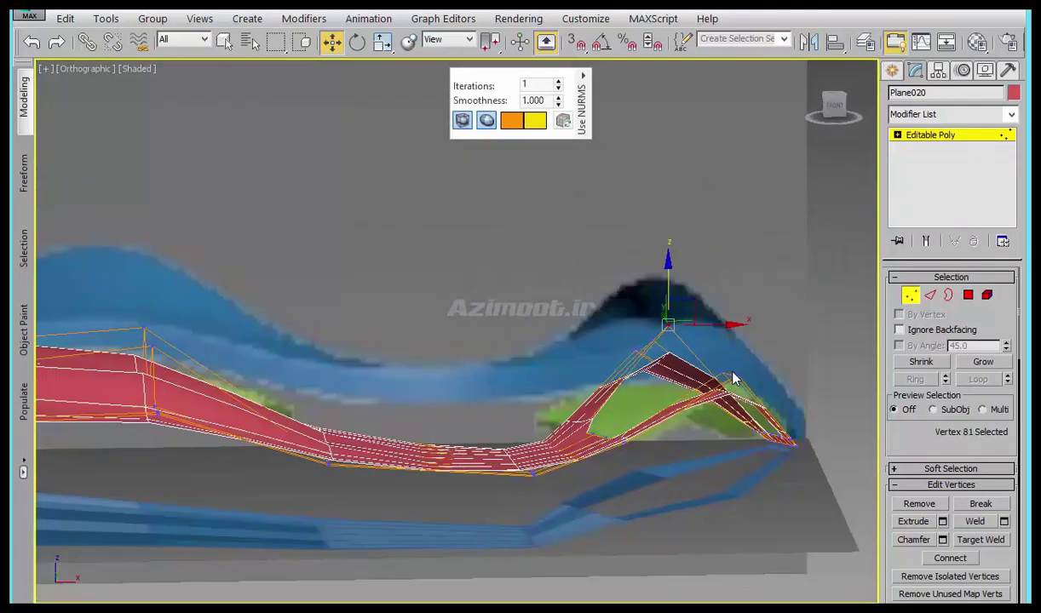
scroll(729, 406, "up", 2)
left_click(25, 118)
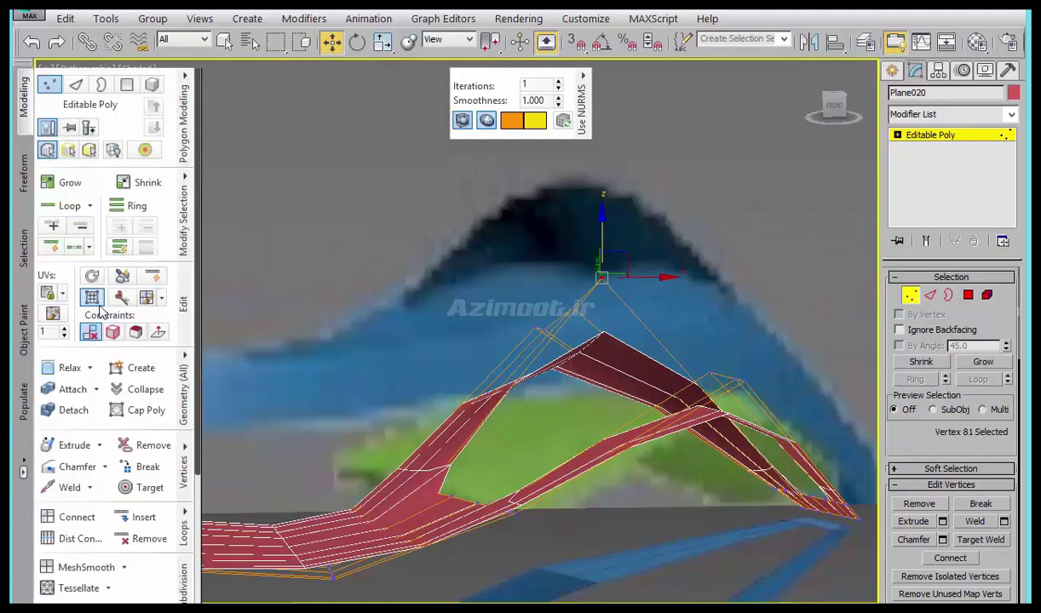
left_click(92, 298)
- Raise the strip's peak vertex slightly and turn NURMS back on to check the shape
middle_click_drag(608, 253, 581, 274)
left_click_drag(578, 254, 580, 248)
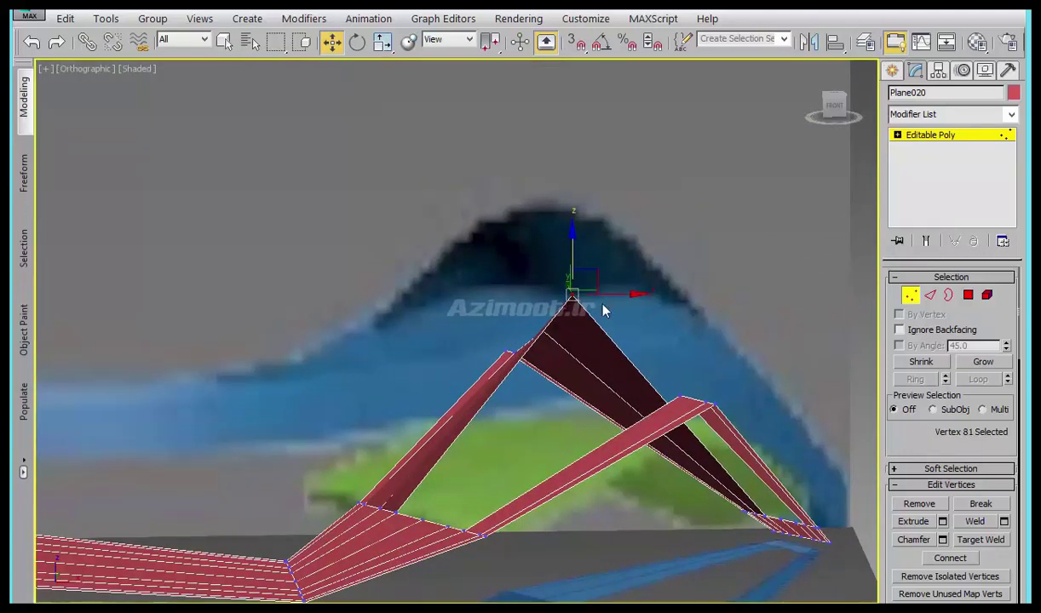
left_click(24, 119)
left_click(92, 297)
mouse_move(396, 369)
middle_mouse_down("alt")
mouse_move(545, 351)
mouse_move(562, 441)
mouse_move(622, 413)
mouse_move(584, 400)
mouse_move(448, 414)
mouse_move(391, 497)
mouse_move(299, 316)
middle_mouse_up("alt")
scroll(614, 409, "down", 3)
scroll(391, 486, "up", 5)
- Switch to Top view framed on the strip and go to Edge level
left_click(24, 94)
mouse_move(213, 281)
middle_mouse_down("alt")
mouse_move(304, 225)
mouse_move(344, 279)
middle_mouse_up("alt")
key("t")
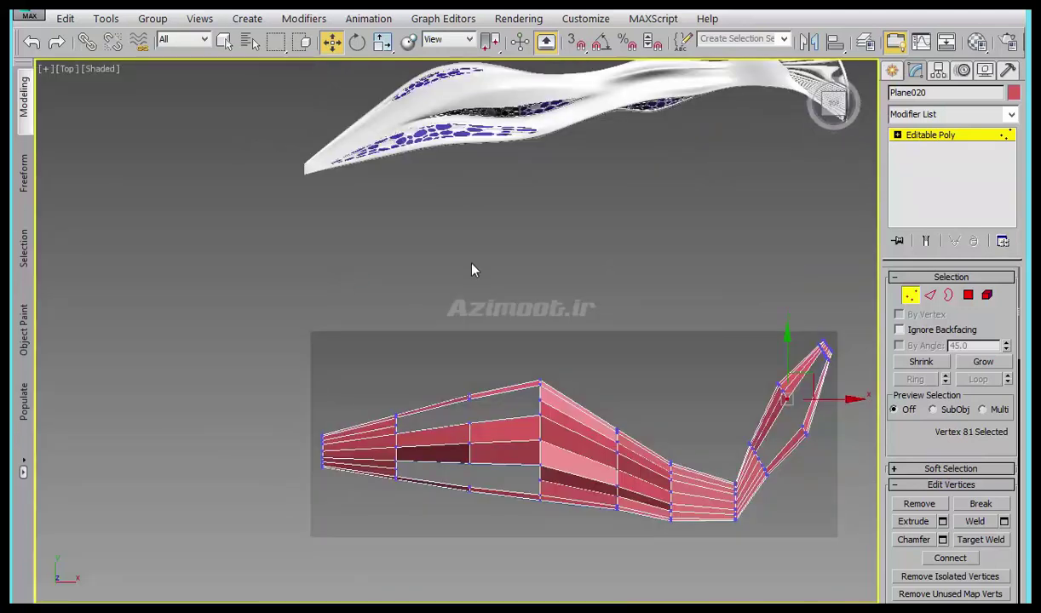
scroll(475, 270, "up", 5)
scroll(344, 449, "up", 3)
mouse_move(344, 456)
middle_mouse_down()
mouse_move(470, 433)
mouse_move(844, 326)
middle_mouse_up()
left_click(929, 294)
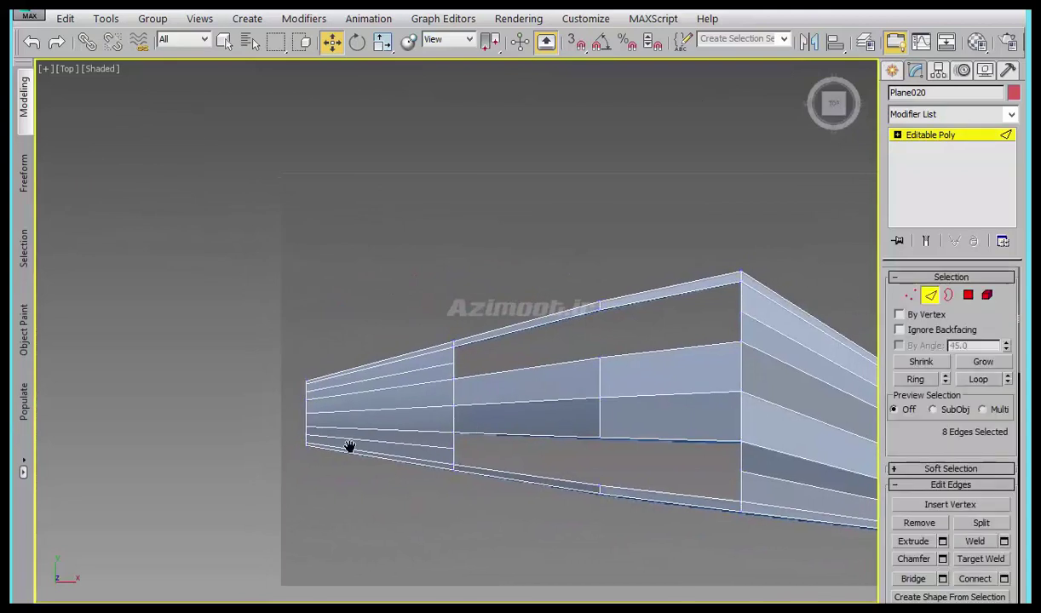
- Connect the selected edges with 2 segments, slide 0 and pinch 83
scroll(345, 452, "up", 4)
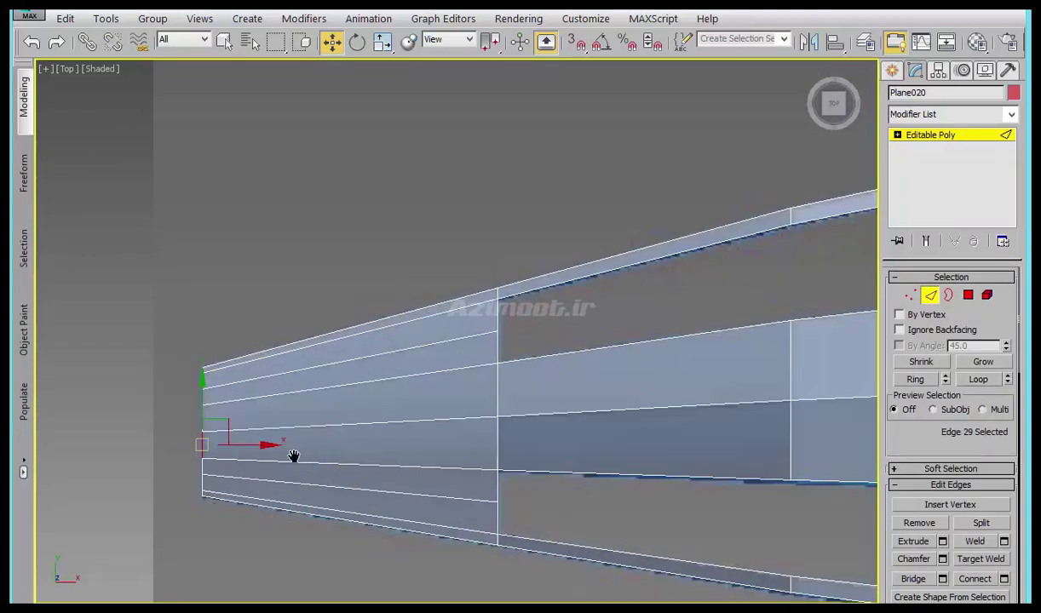
middle_click_drag(293, 457, 211, 460)
right_click(528, 414)
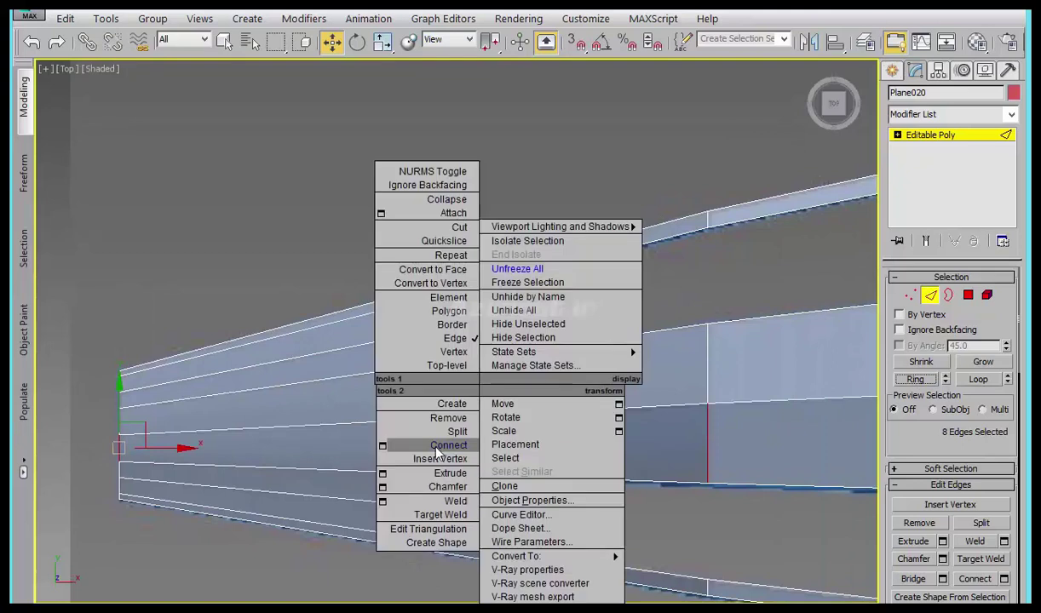
left_click(387, 443)
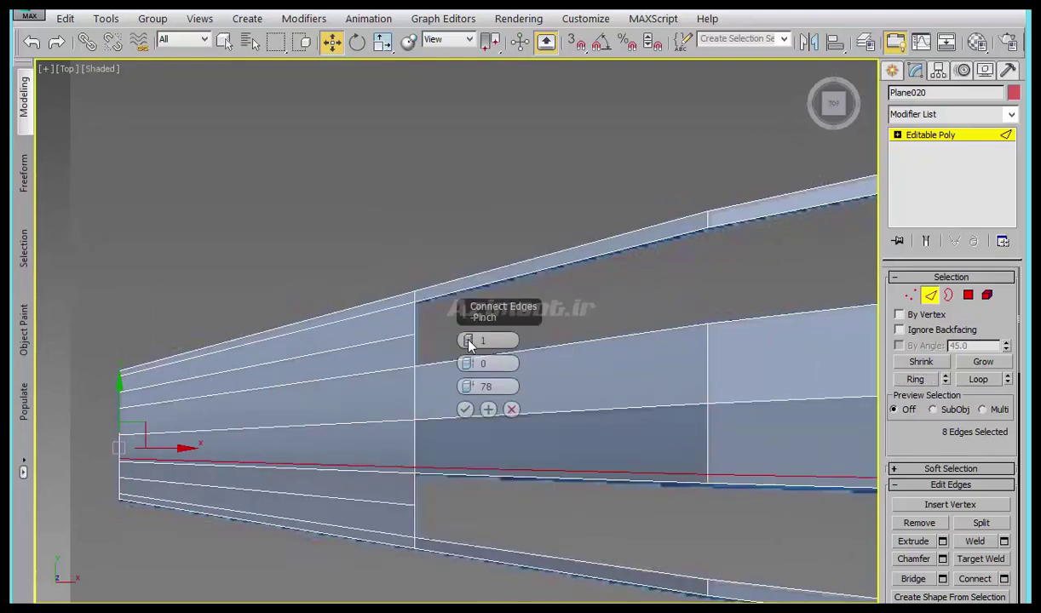
right_click(467, 386)
left_click(468, 337)
left_click(468, 361)
mouse_move(480, 333)
left_mouse_down()
mouse_move(535, 122)
mouse_move(523, 252)
left_mouse_up()
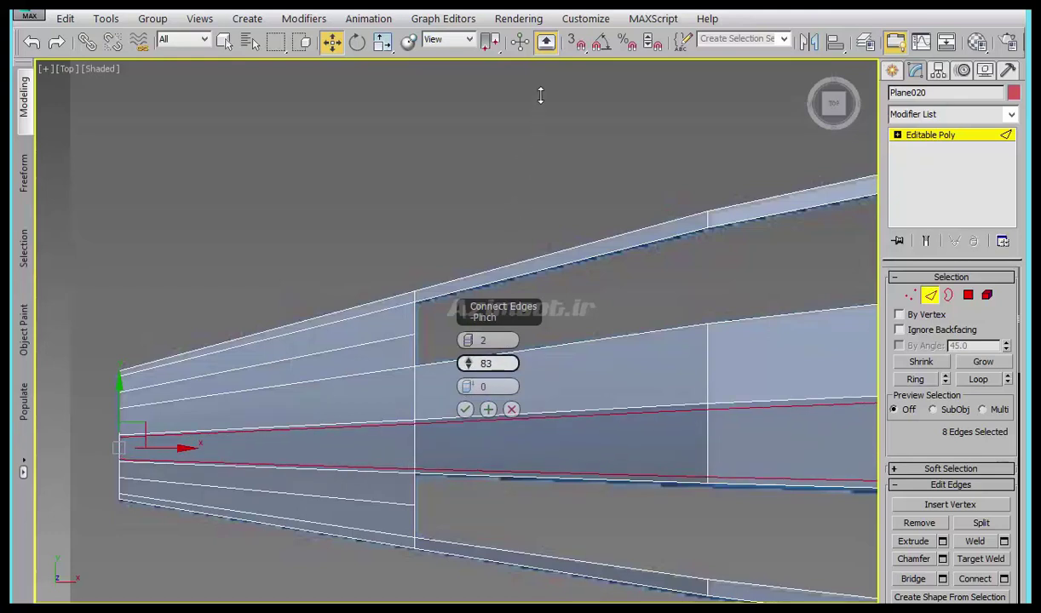
left_click(465, 410)
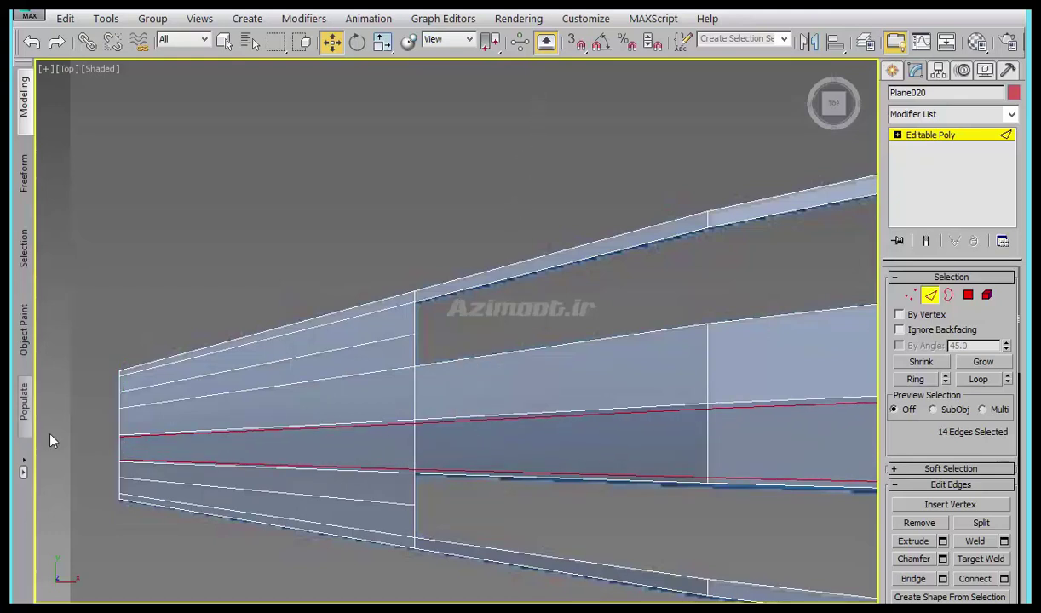
- Select an edge ring at the strip's left end and Connect it into another loop
left_click(120, 426)
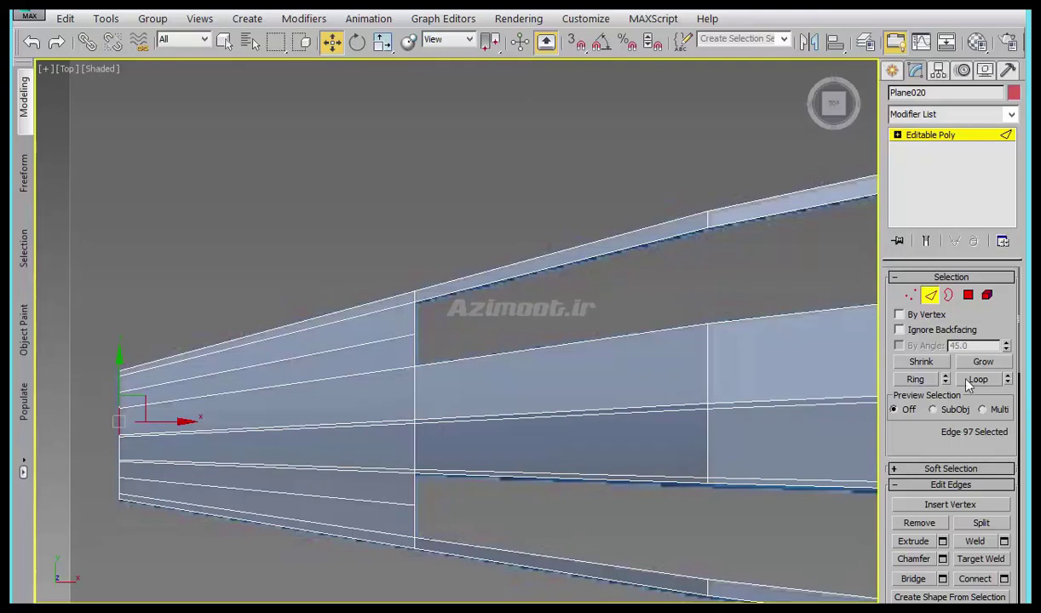
left_click(920, 382)
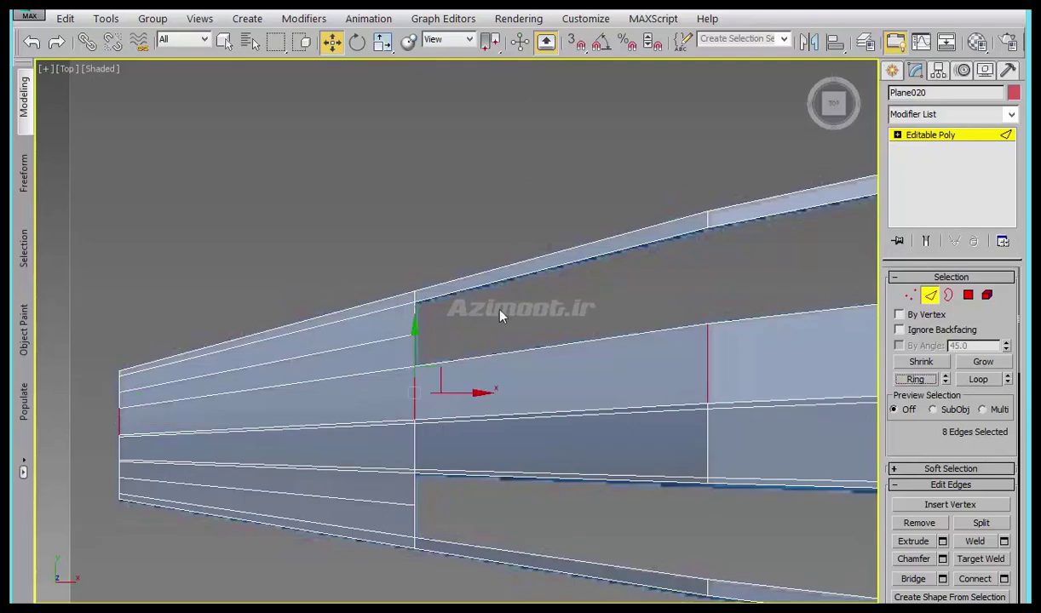
right_click(434, 303)
left_click(402, 367)
left_click(464, 410)
mouse_move(566, 453)
middle_mouse_down()
mouse_move(444, 419)
mouse_move(525, 437)
mouse_move(566, 383)
mouse_move(486, 349)
middle_mouse_up()
- Enable NURMS on Plane020 and raise iterations to 3, rounding it into an arch
left_click(25, 118)
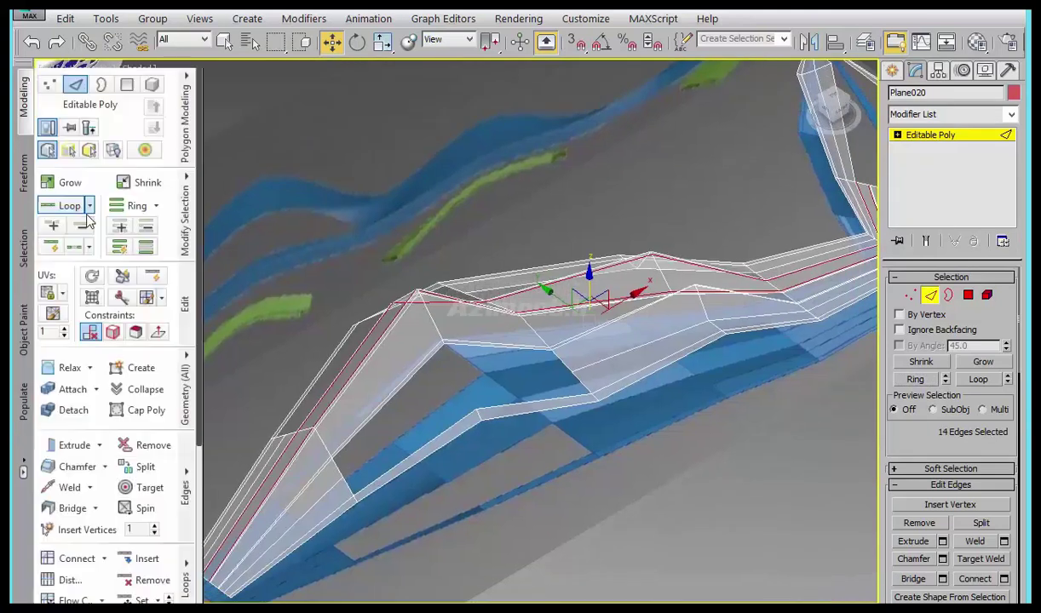
key("ctrl+q")
mouse_move(409, 368)
middle_mouse_down("alt")
mouse_move(442, 411)
mouse_move(425, 425)
mouse_move(494, 358)
middle_mouse_up("alt")
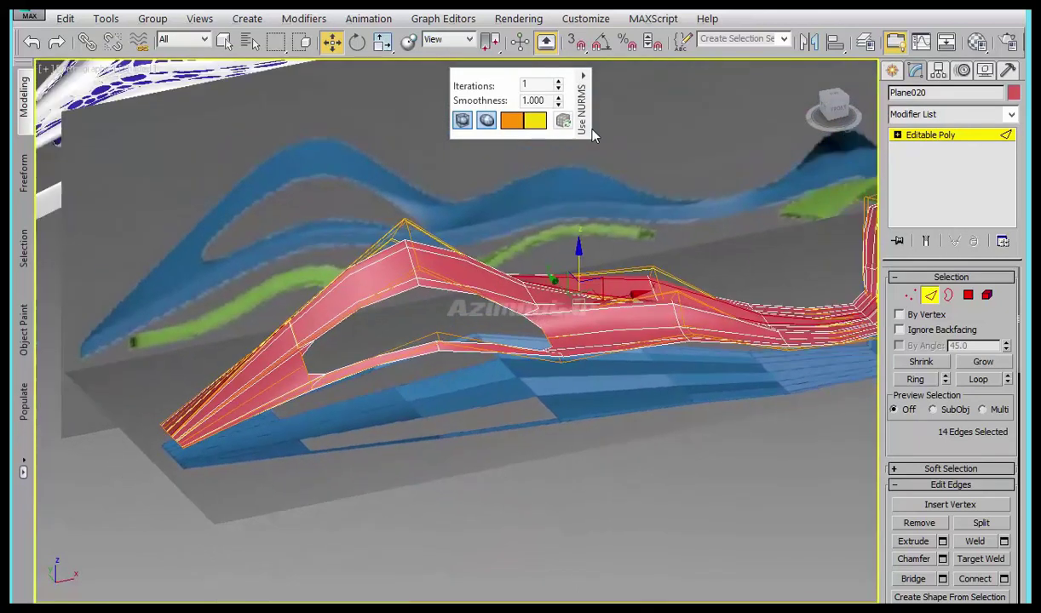
left_click(558, 82)
left_click(558, 82)
middle_click_drag(587, 217, 674, 321, "alt")
scroll(460, 264, "up", 4)
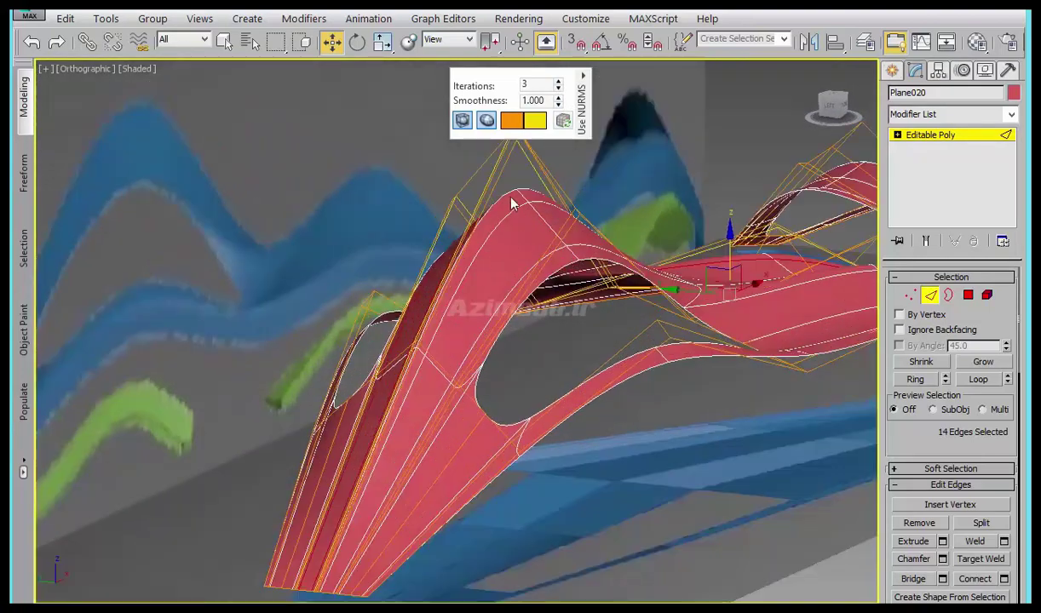
mouse_move(611, 280)
middle_mouse_down("alt")
mouse_move(527, 268)
mouse_move(579, 281)
mouse_move(385, 287)
middle_mouse_up("alt")
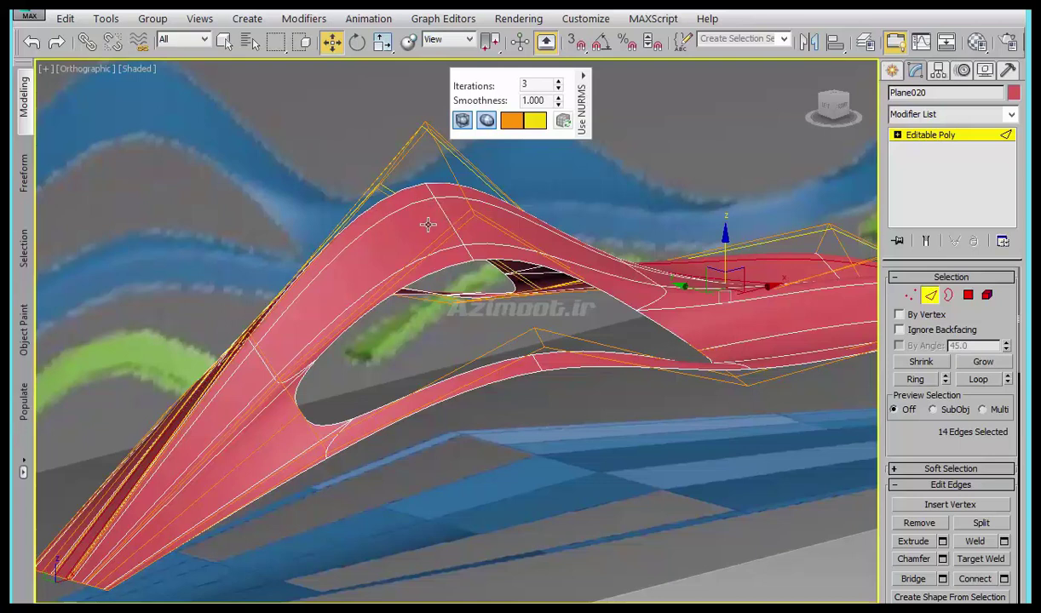
middle_click_drag(428, 224, 511, 281)
scroll(553, 321, "down", 4)
mouse_move(506, 386)
middle_mouse_down("alt")
mouse_move(477, 448)
mouse_move(530, 406)
mouse_move(299, 376)
mouse_move(355, 425)
middle_mouse_up("alt")
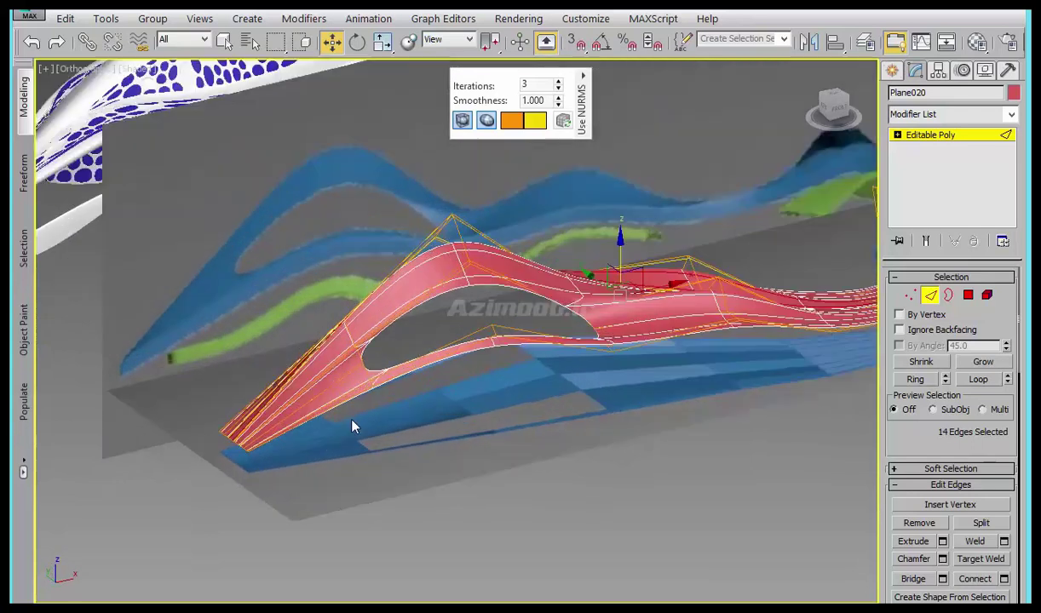
scroll(816, 352, "up", 4)
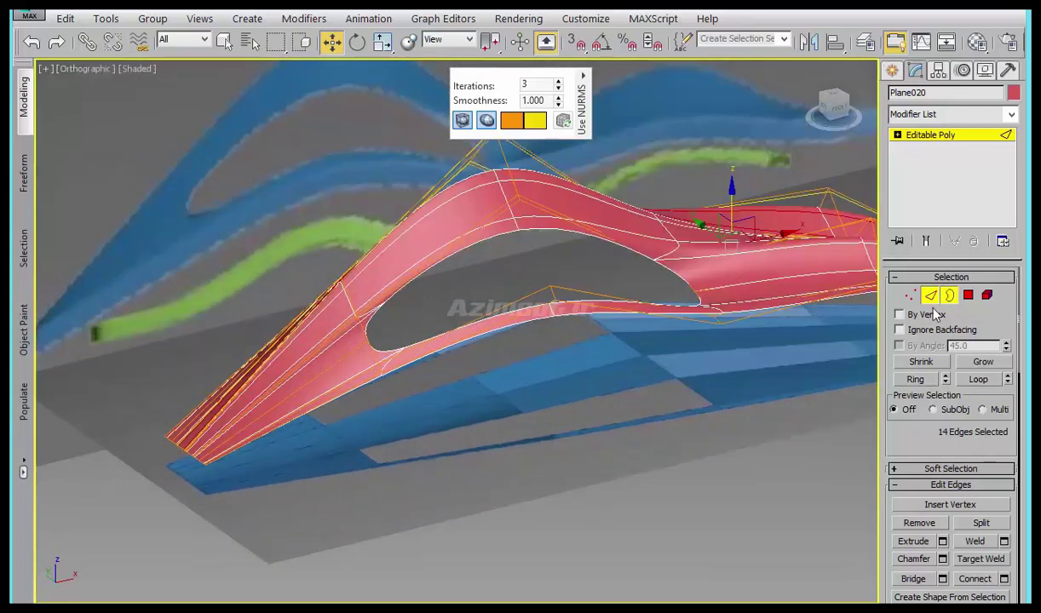
- Select the hole's border at Border level and change Plane020's object colour to purple
key("3")
left_click(704, 317)
middle_click_drag(721, 337, 718, 295, "alt")
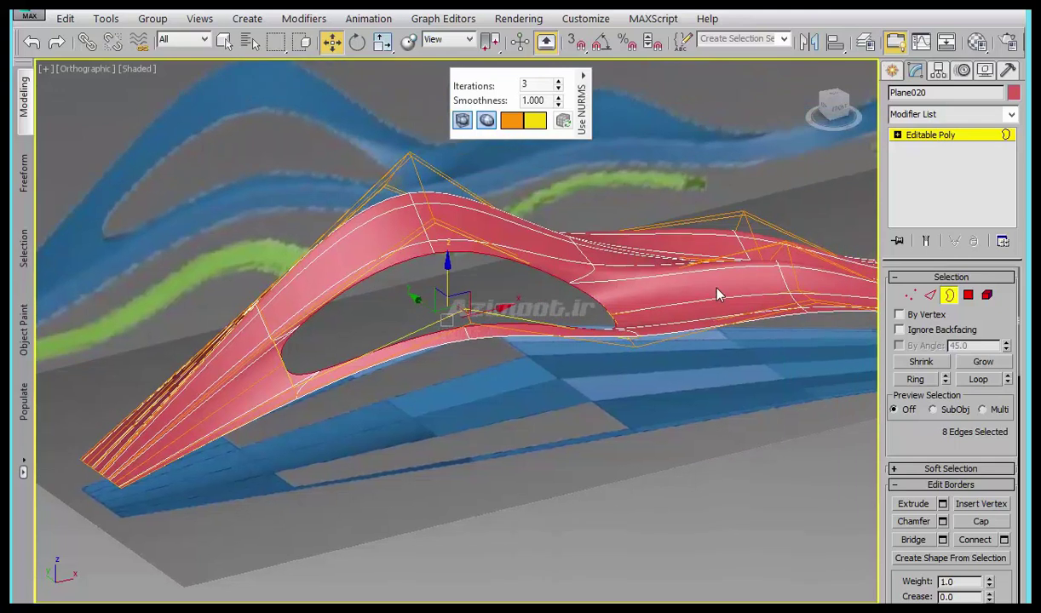
left_click(1013, 92)
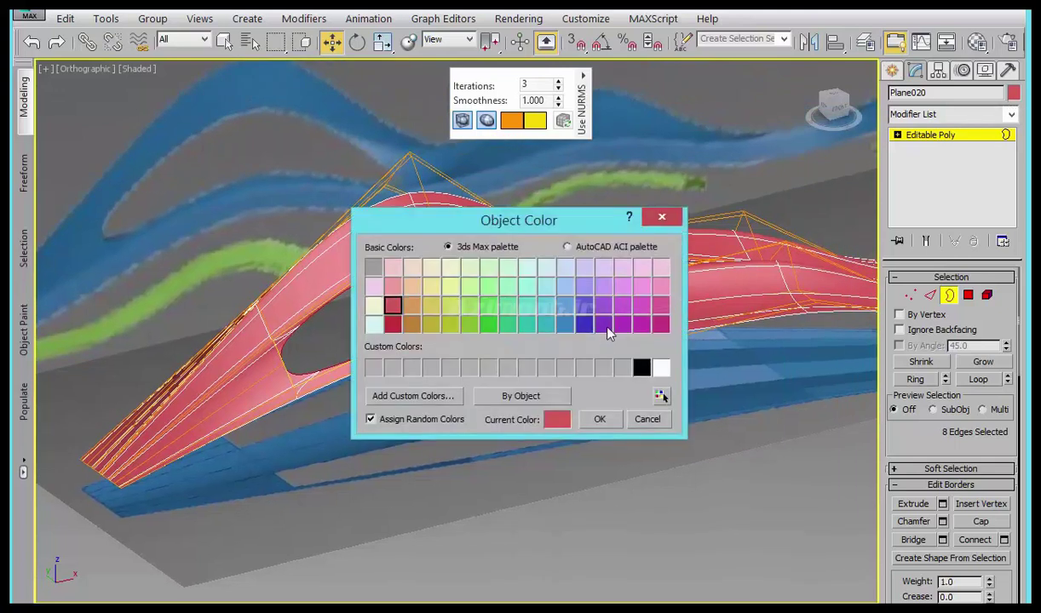
left_click(599, 419)
middle_click_drag(589, 422, 639, 418, "alt")
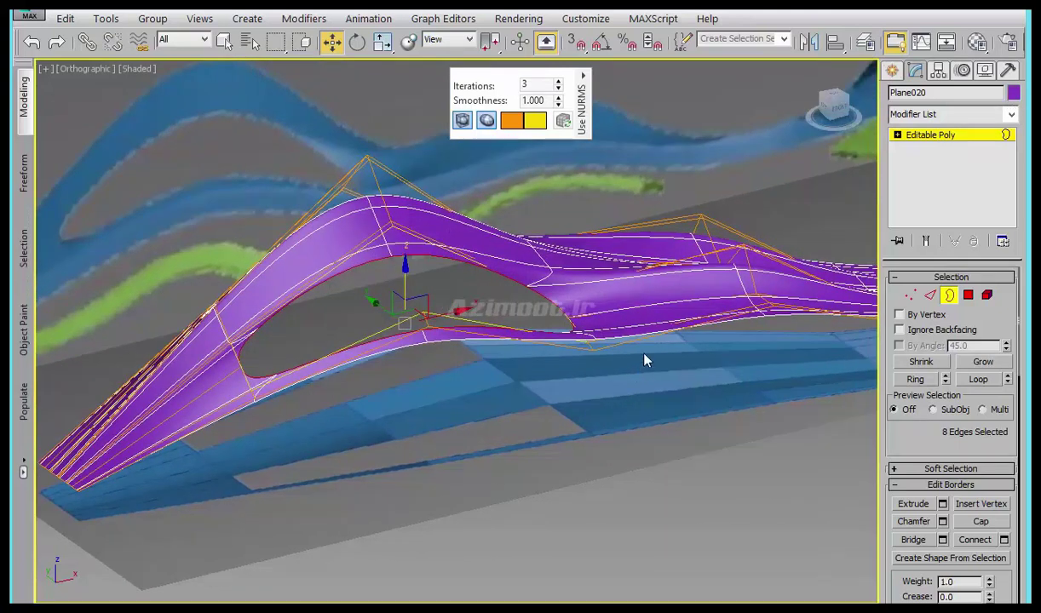
scroll(647, 345, "up", 5)
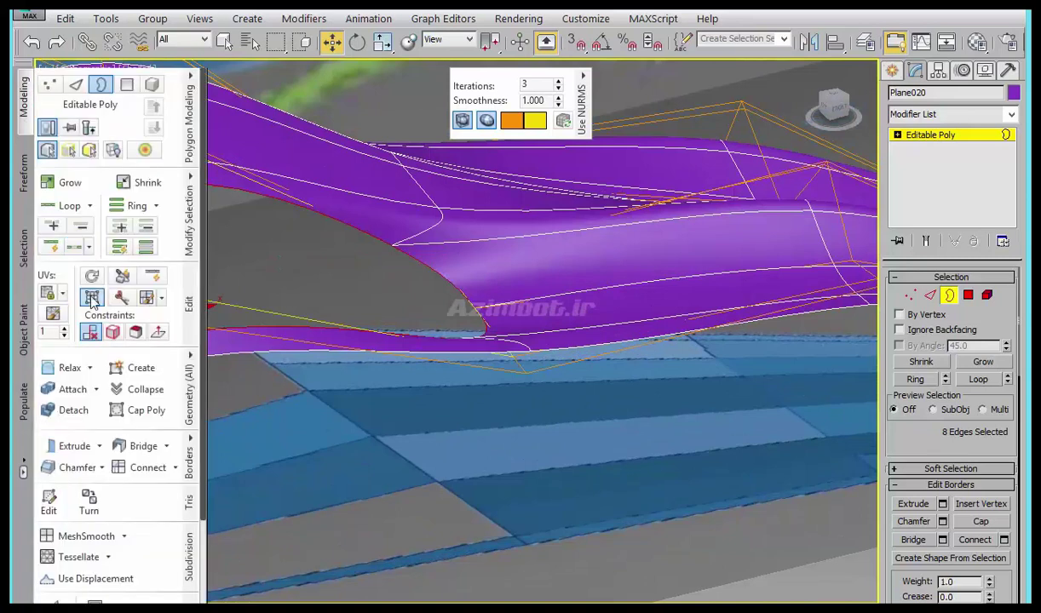
- Turn off NURMS smoothing to show the faceted purple ribbon
left_click(92, 300)
scroll(576, 351, "down", 3)
scroll(577, 365, "down", 4)
mouse_move(576, 372)
middle_mouse_down("alt")
mouse_move(491, 414)
mouse_move(663, 430)
mouse_move(497, 338)
middle_mouse_up("alt")
scroll(541, 302, "up", 2)
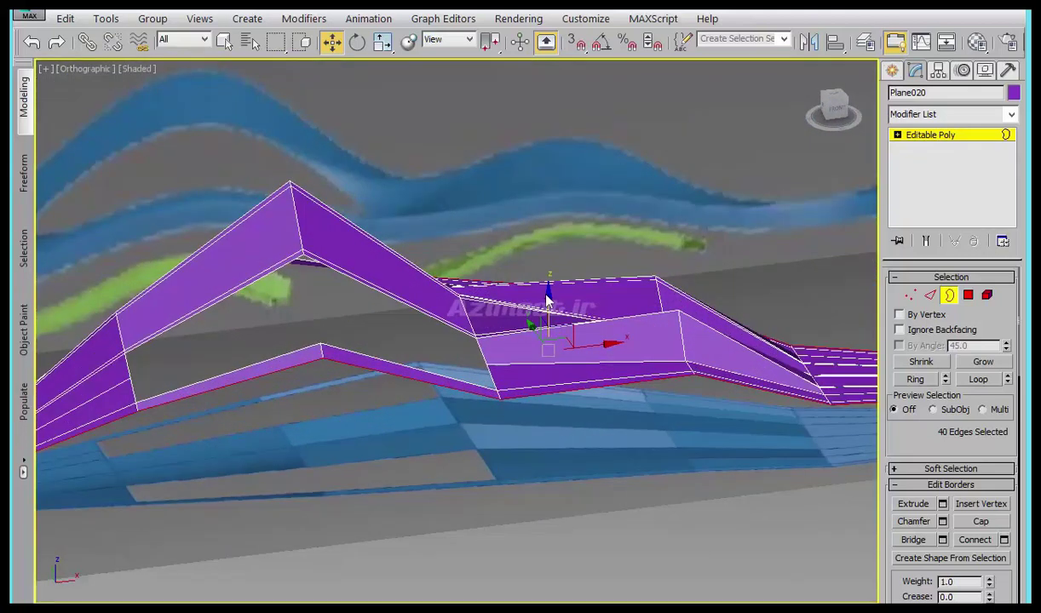
- Extrude the bottom border down into a new strip, enable NURMS, and raise the rim slightly
left_click_drag(549, 302, 545, 298, "shift")
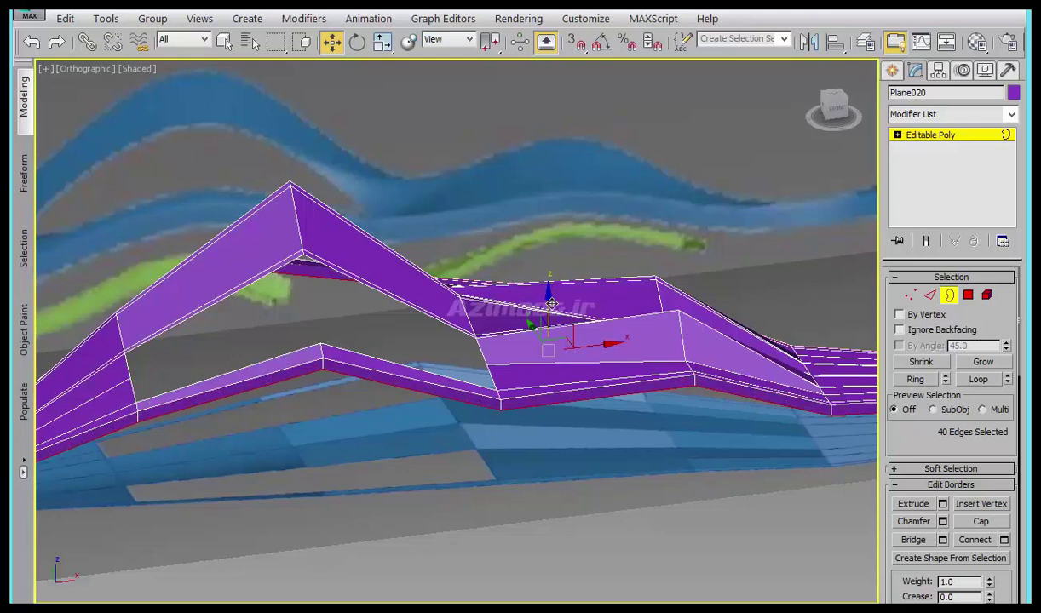
middle_click_drag(545, 298, 573, 383)
scroll(573, 383, "down", 3)
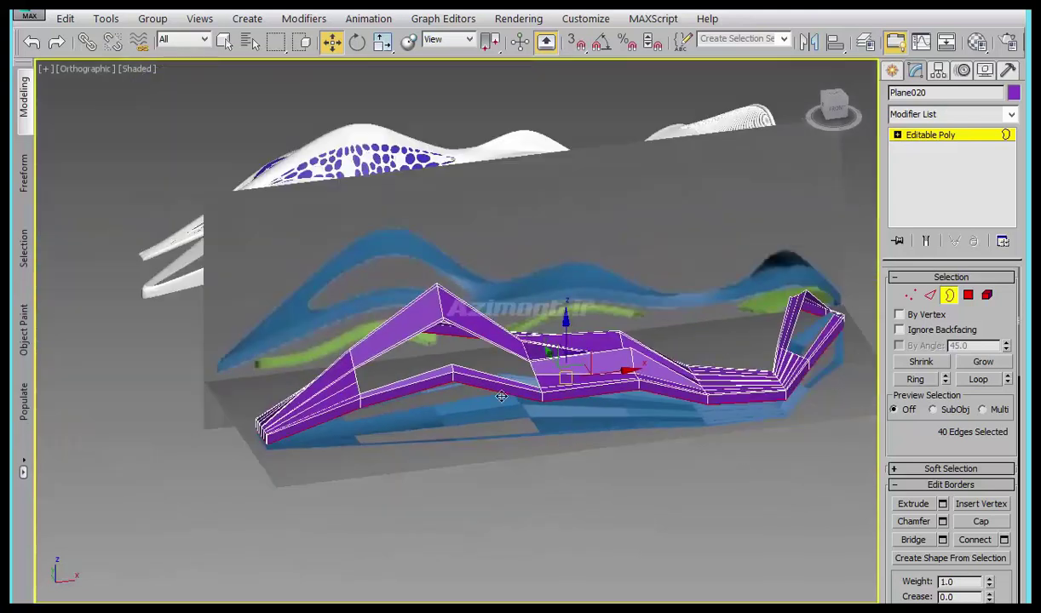
left_click(37, 128)
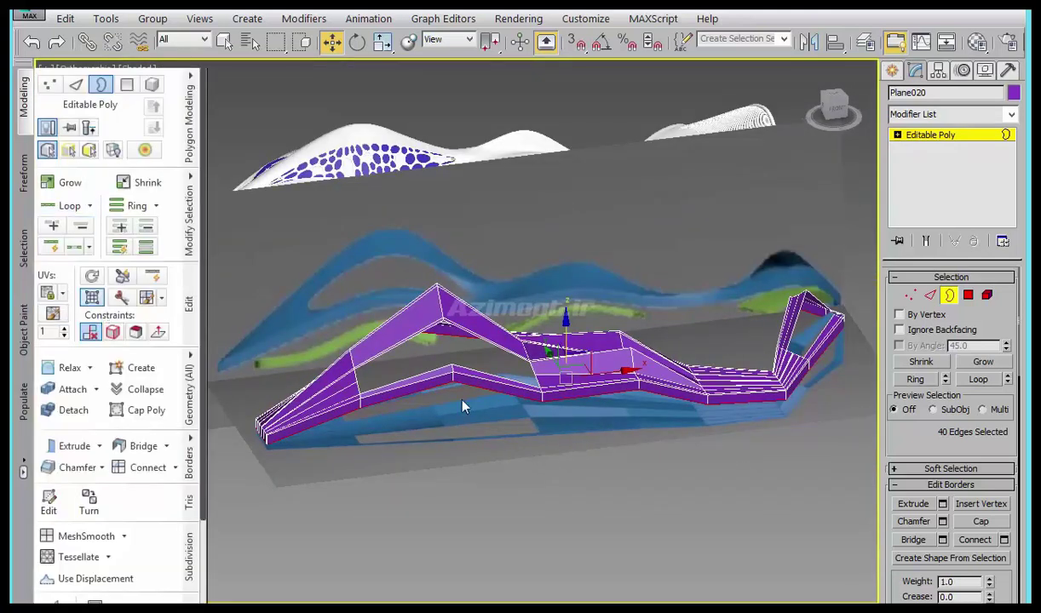
key("ctrl+BackSpace")
scroll(614, 398, "up", 5)
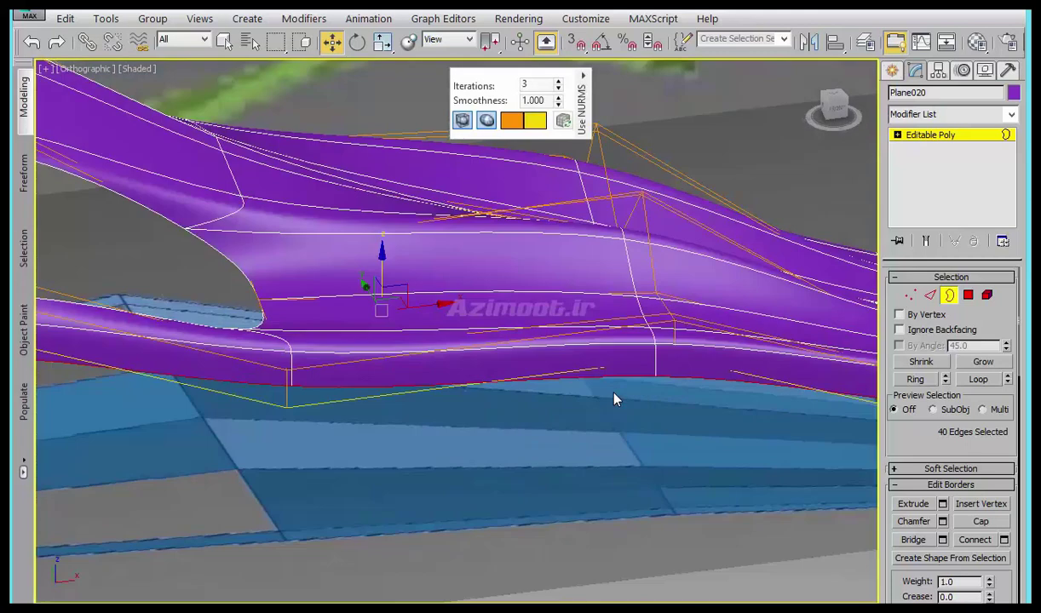
scroll(614, 398, "down", 5)
left_click_drag(501, 314, 498, 300)
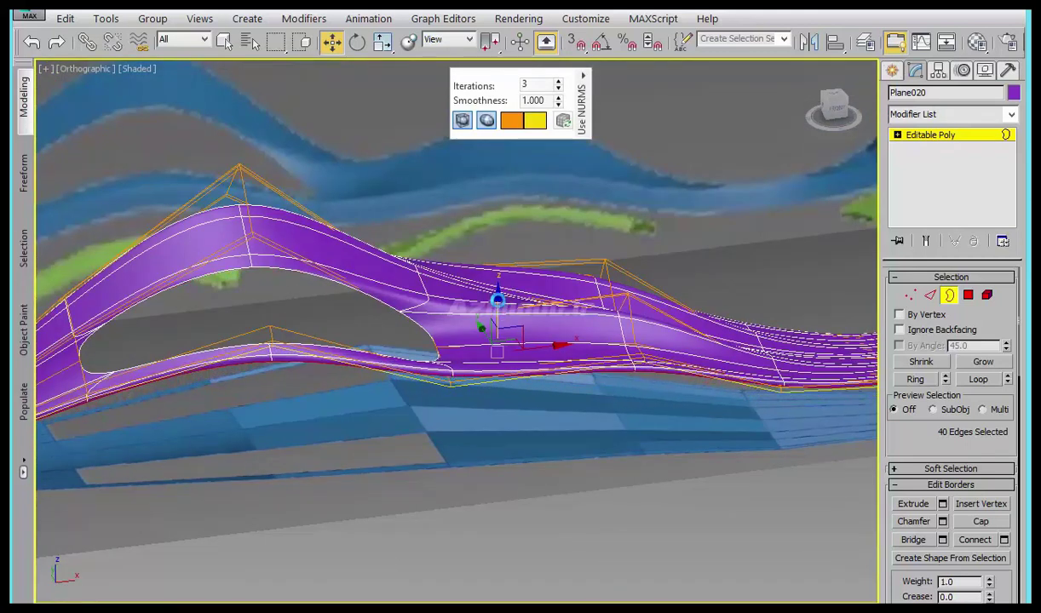
mouse_move(498, 300)
middle_mouse_down("alt")
mouse_move(474, 398)
mouse_move(362, 413)
middle_mouse_up("alt")
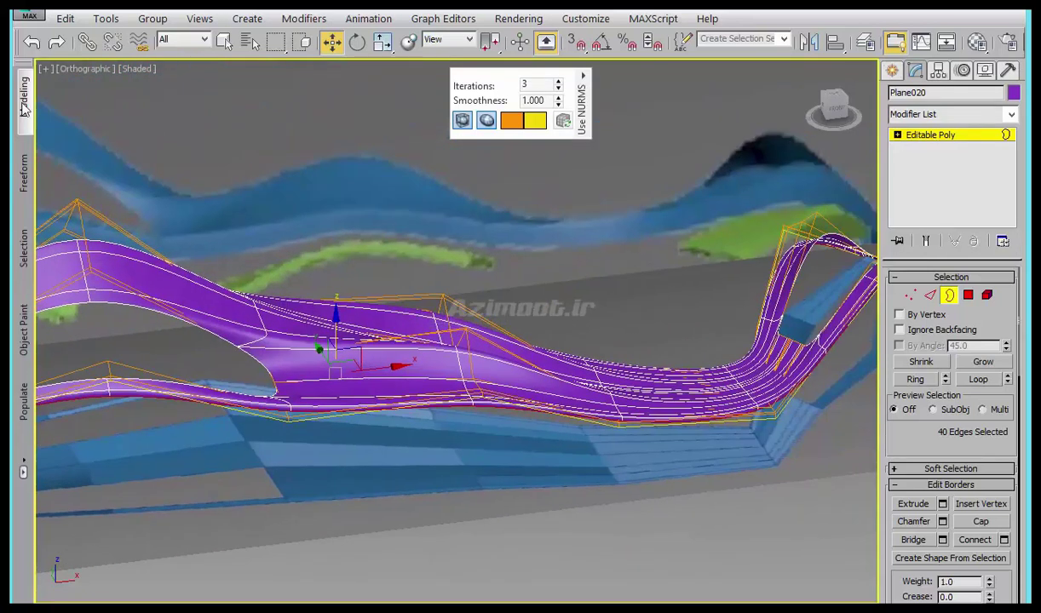
- Toggle NURMS off and back on to compare the smoothed purple ribbon
left_click(24, 108)
left_click(90, 294)
scroll(511, 319, "up", 3)
scroll(498, 307, "up", 4)
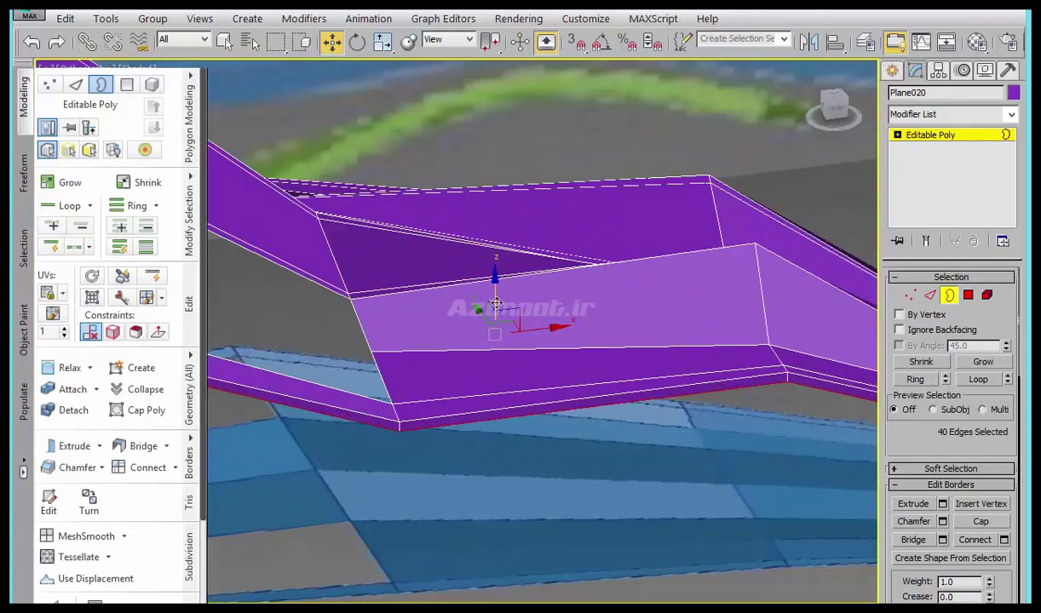
scroll(528, 296, "down", 6)
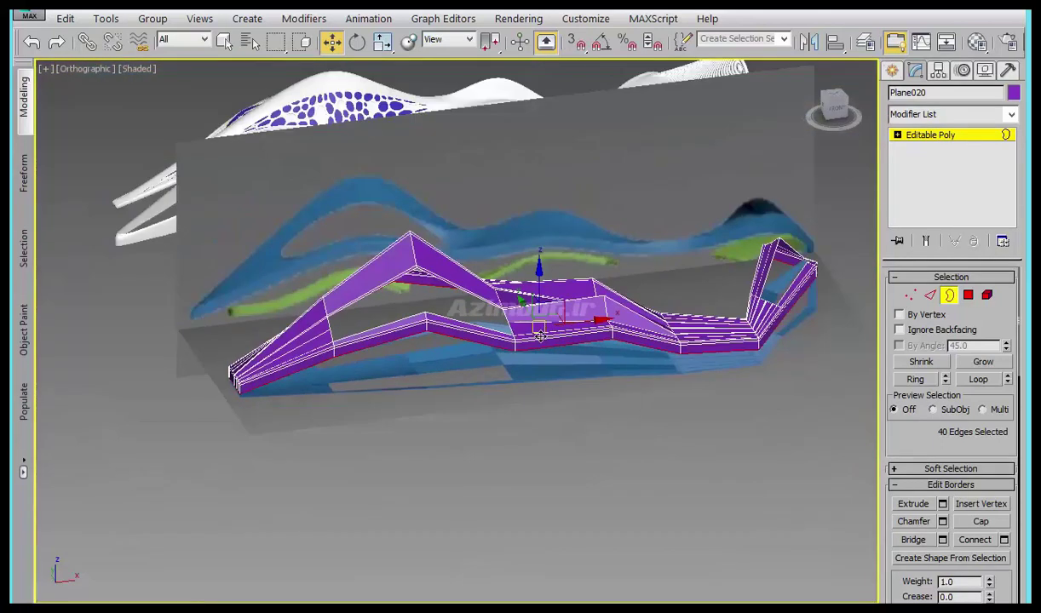
scroll(579, 341, "up", 3)
middle_click_drag(592, 356, 422, 317, "alt")
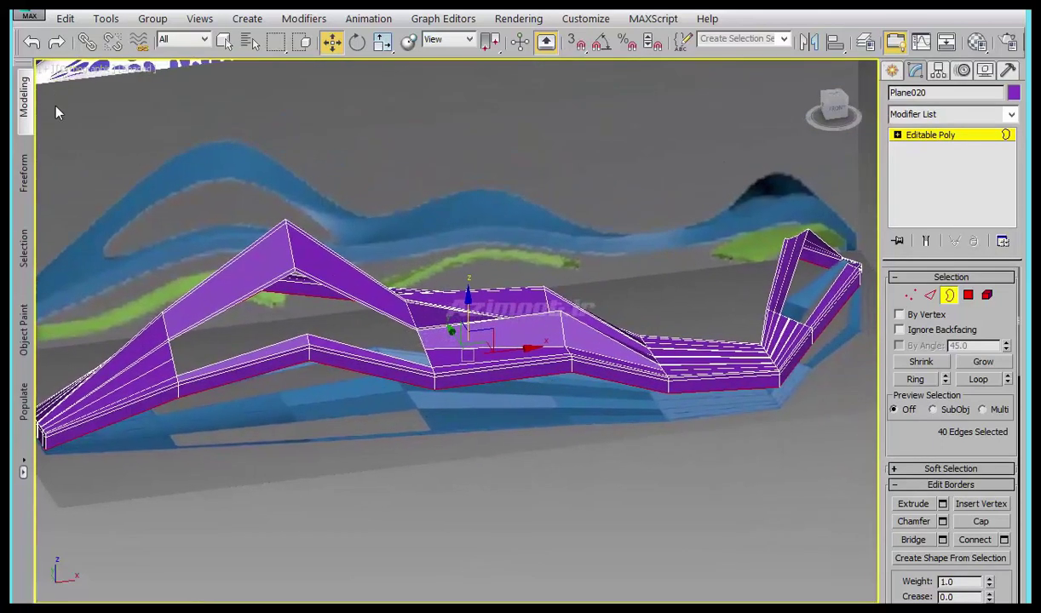
left_click(24, 100)
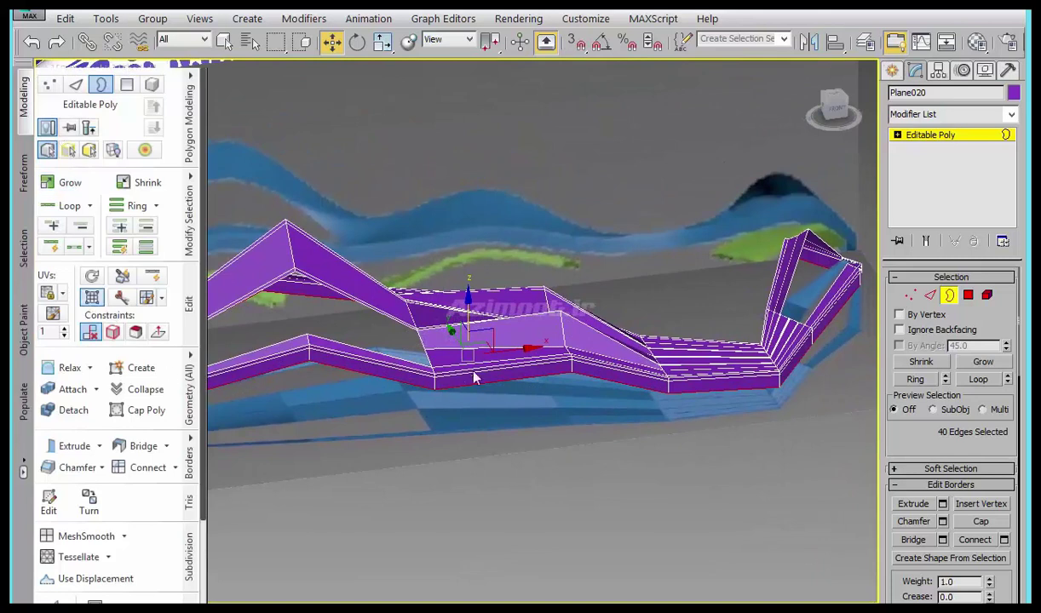
key("ctrl+BackSpace")
middle_click_drag(474, 378, 673, 320, "alt")
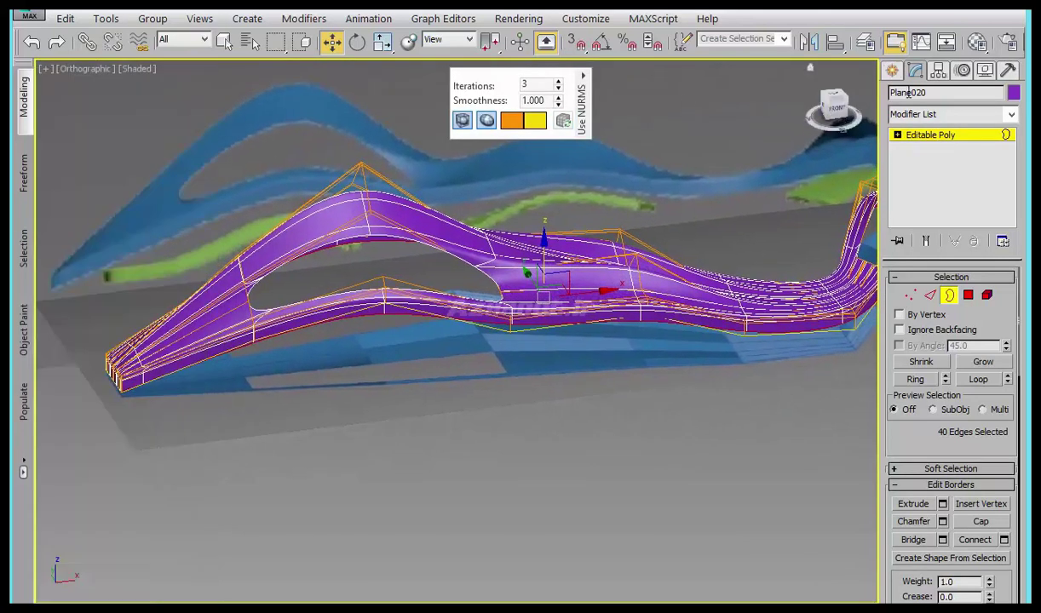
- Switch to Standard Primitives creation and view the whole ribbon from the front
left_click(688, 418)
mouse_move(482, 415)
middle_mouse_down("alt")
mouse_move(216, 483)
mouse_move(460, 414)
middle_mouse_up("alt")
scroll(489, 478, "up", 2)
mouse_move(489, 478)
middle_mouse_down("alt")
mouse_move(502, 444)
mouse_move(483, 396)
mouse_move(453, 413)
mouse_move(453, 389)
mouse_move(467, 376)
mouse_move(493, 474)
mouse_move(466, 427)
mouse_move(499, 433)
middle_mouse_up("alt")
- Create a new plane primitive at the green reference's end in the Front view
key("f")
scroll(500, 432, "up", 3)
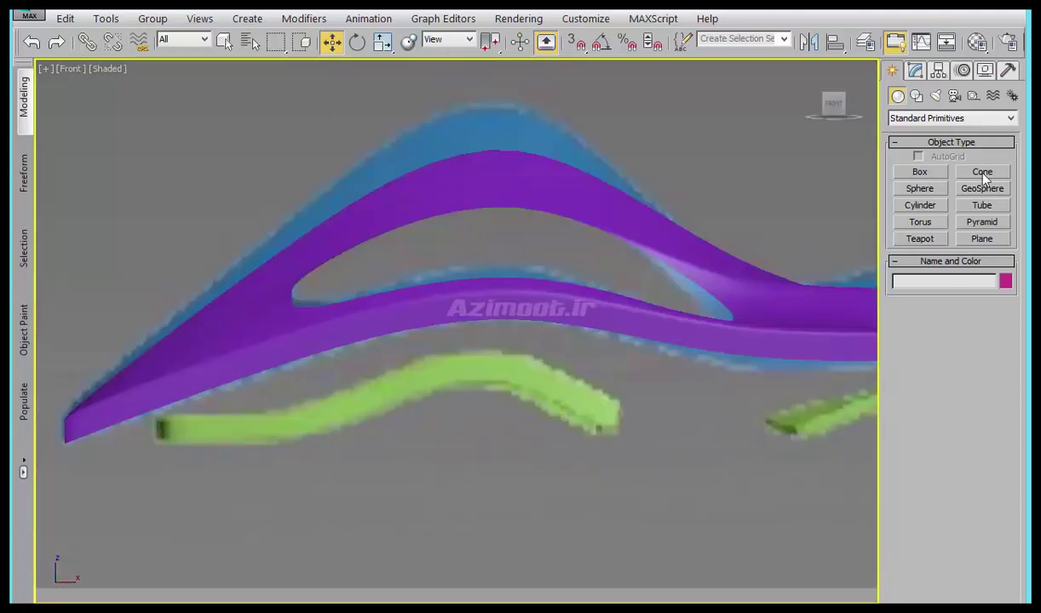
left_click(982, 239)
middle_click_drag(686, 402, 720, 465)
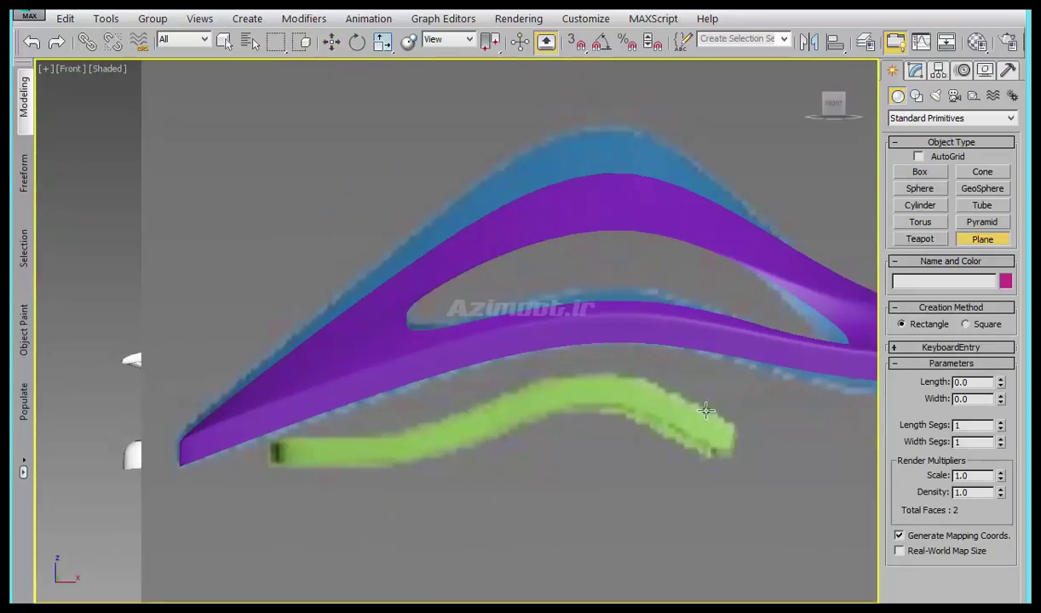
left_click_drag(706, 411, 694, 399)
- Move Plane021 over the green strip's right end and convert it to Editable Poly
key("w")
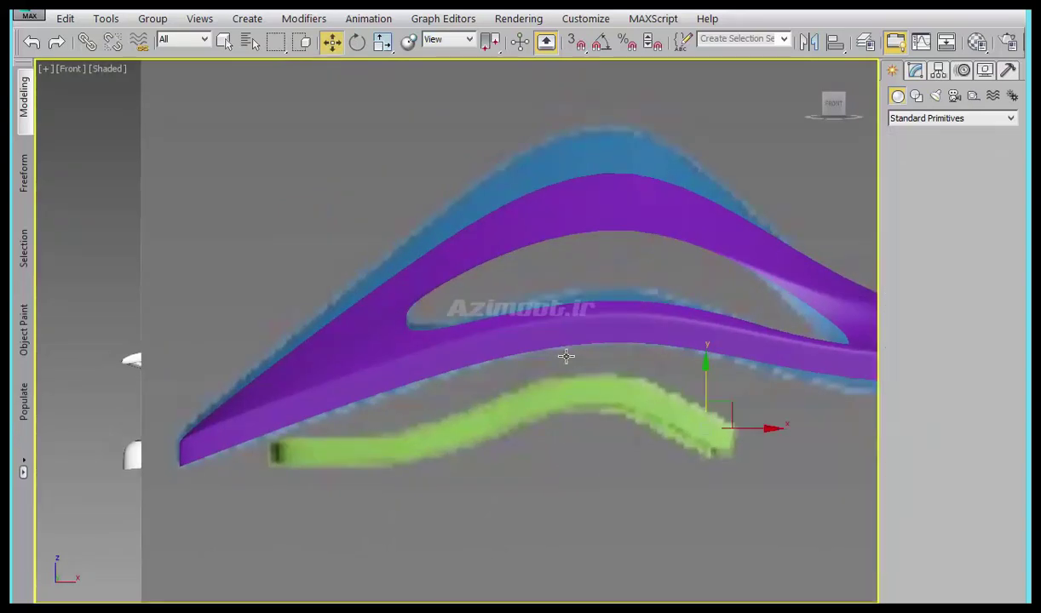
scroll(596, 396, "down", 3)
mouse_move(632, 434)
middle_mouse_down("alt")
mouse_move(705, 491)
mouse_move(358, 316)
middle_mouse_up("alt")
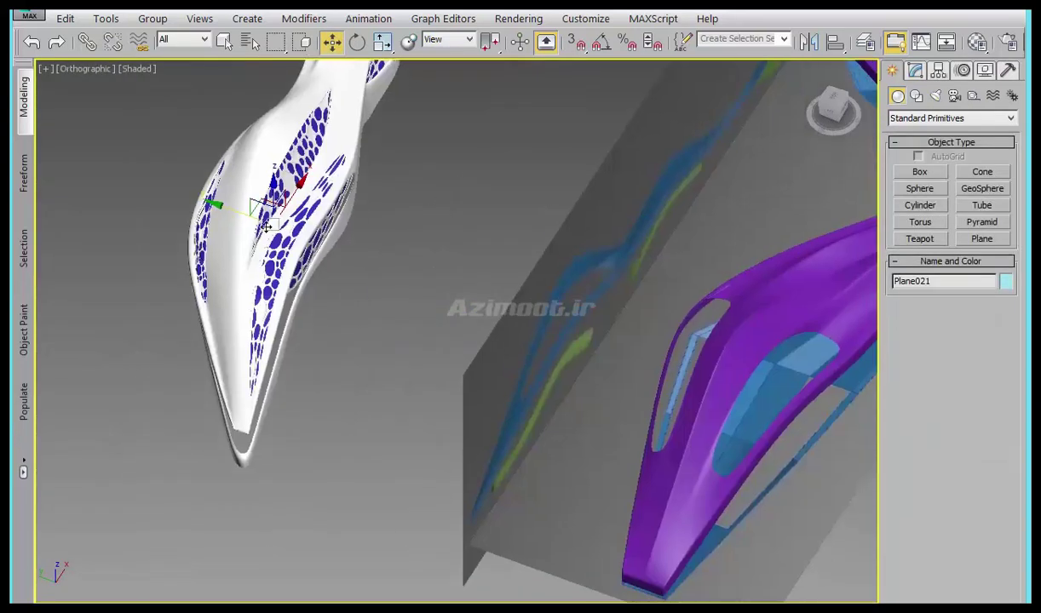
mouse_move(267, 217)
left_mouse_down()
mouse_move(756, 362)
mouse_move(756, 452)
left_mouse_up()
middle_click_drag(755, 452, 489, 417)
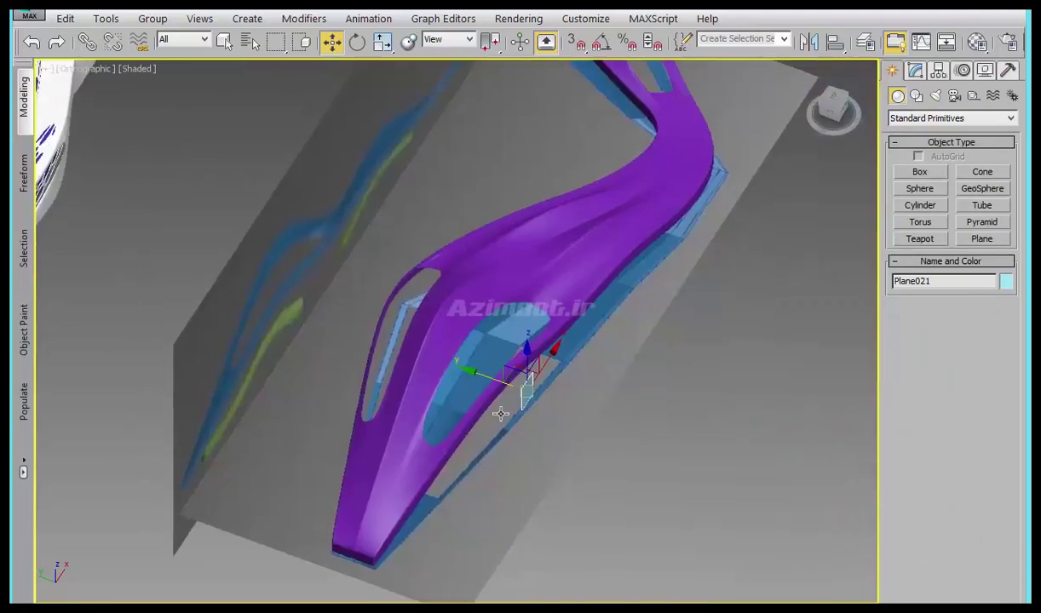
scroll(523, 385, "up", 3)
key("f")
scroll(720, 431, "up", 5)
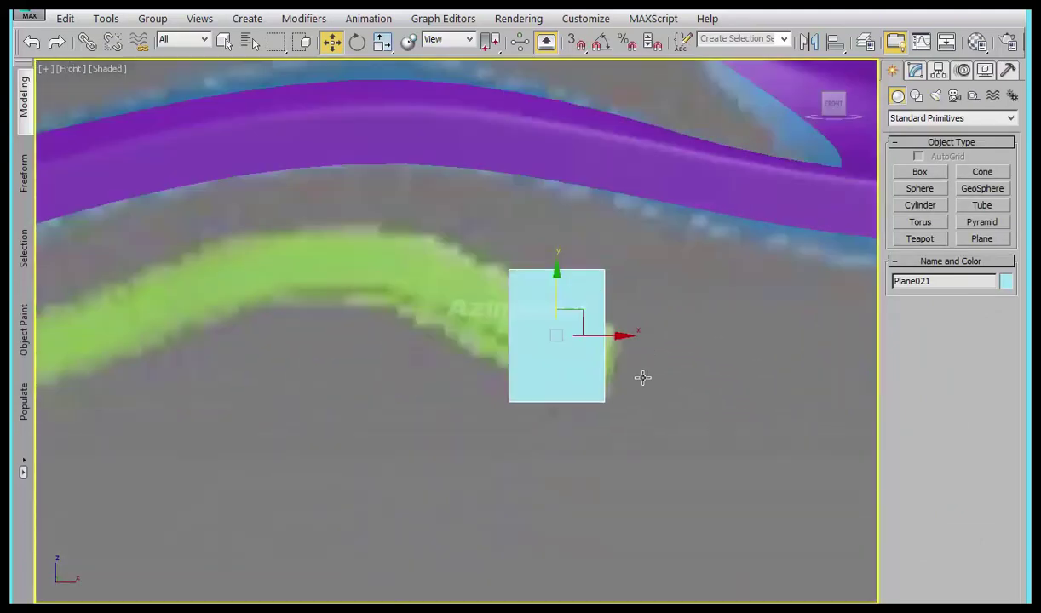
scroll(642, 377, "up", 2)
right_click(594, 381)
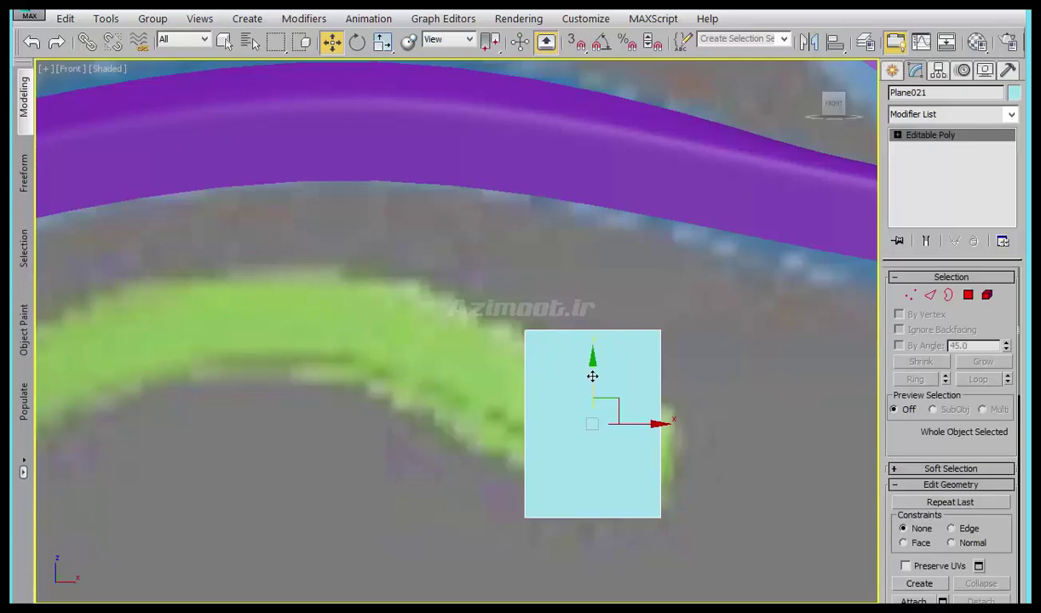
- Adjust Plane021's vertices, scaling the right edge shorter into a trapezoid
key("1")
left_click_drag(566, 428, 526, 386)
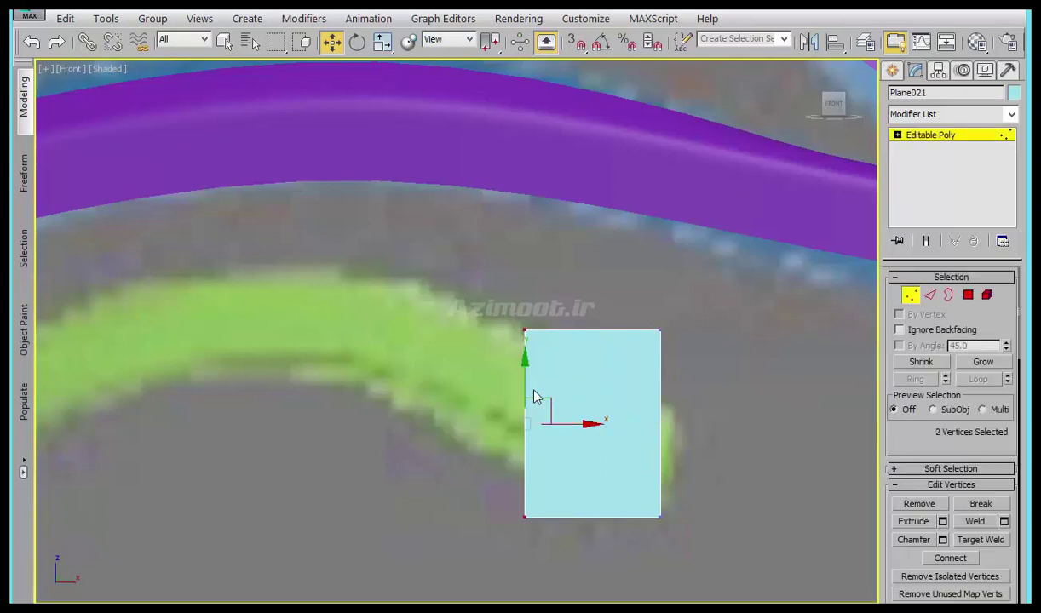
key("e")
left_click_drag(628, 569, 627, 564)
key("r")
mouse_move(658, 355)
left_mouse_down()
mouse_move(671, 439)
mouse_move(639, 488)
mouse_move(695, 426)
left_mouse_up()
- Move the bottom corners and left vertex so the quad fits the green shape
key("w")
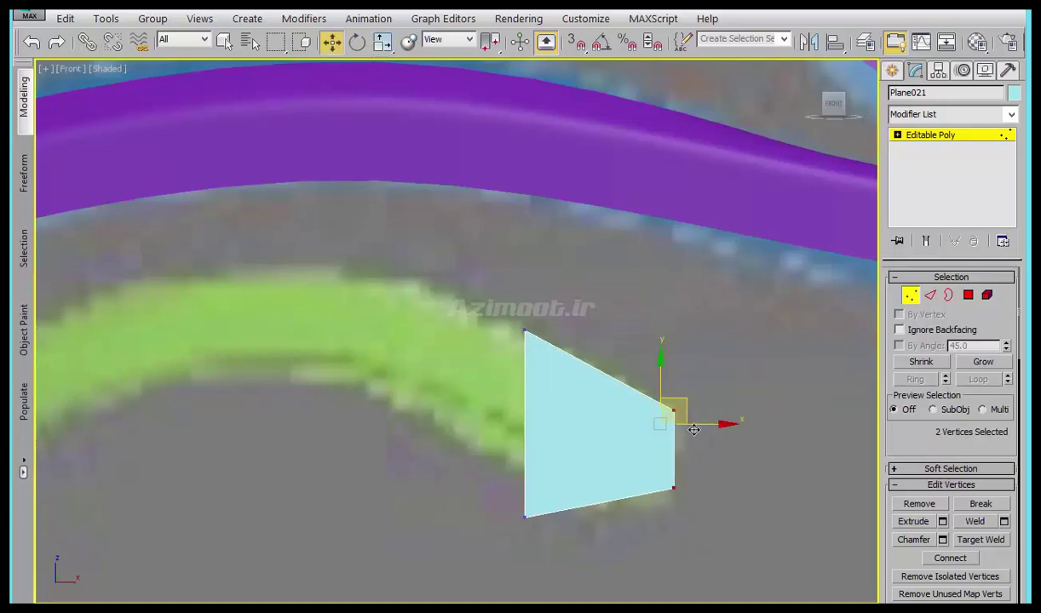
scroll(616, 472, "down", 2)
mouse_move(596, 504)
left_mouse_down()
mouse_move(536, 426)
mouse_move(578, 372)
left_mouse_up()
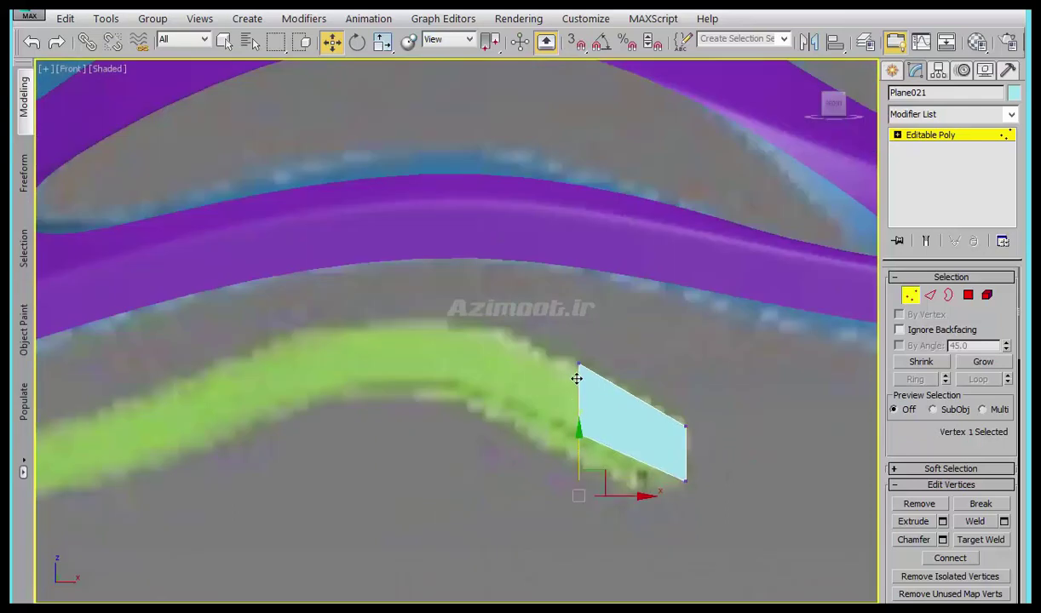
left_click_drag(610, 420, 579, 403)
left_click_drag(715, 465, 669, 503)
left_click_drag(709, 474, 694, 456)
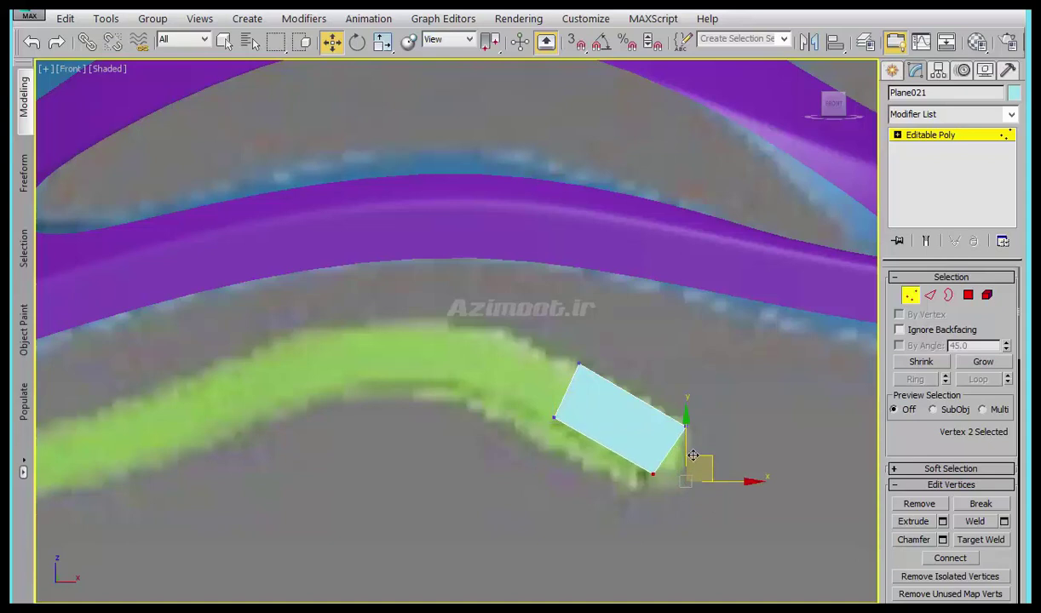
middle_click_drag(483, 355, 608, 411)
left_click(677, 477)
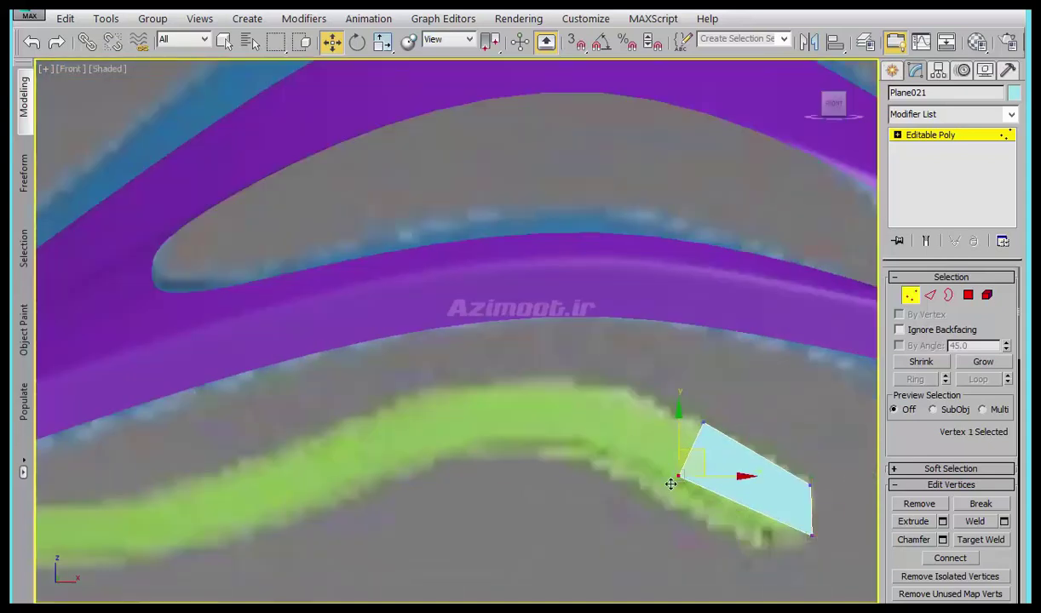
mouse_move(695, 447)
left_mouse_down()
mouse_move(611, 391)
mouse_move(628, 398)
mouse_move(468, 396)
left_mouse_up()
- Shift-drag the left end edge repeatedly, extruding new faces along the green reference to its end
key("2")
left_click(693, 443)
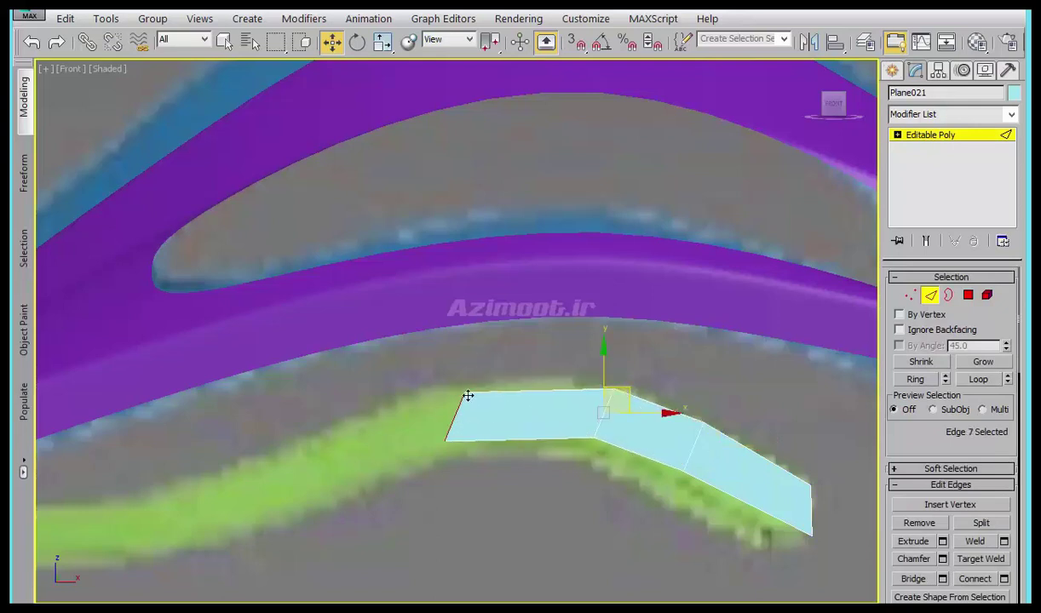
scroll(456, 430, "up", 2)
middle_click_drag(455, 430, 644, 362)
left_click_drag(596, 311, 375, 425, "shift")
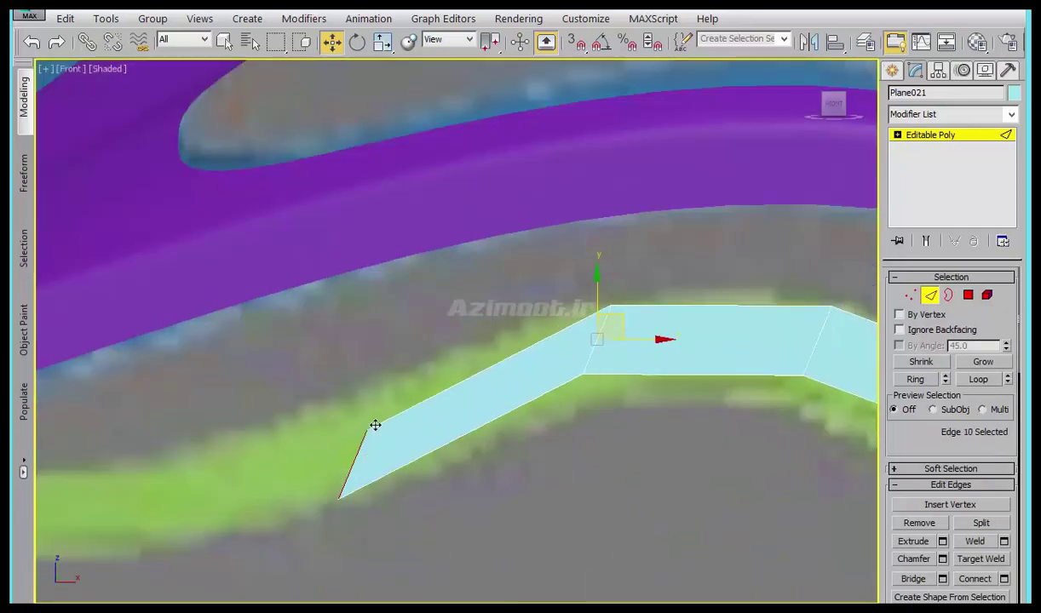
scroll(600, 460, "down", 3)
scroll(523, 435, "up", 3)
left_click_drag(509, 426, 391, 467, "shift")
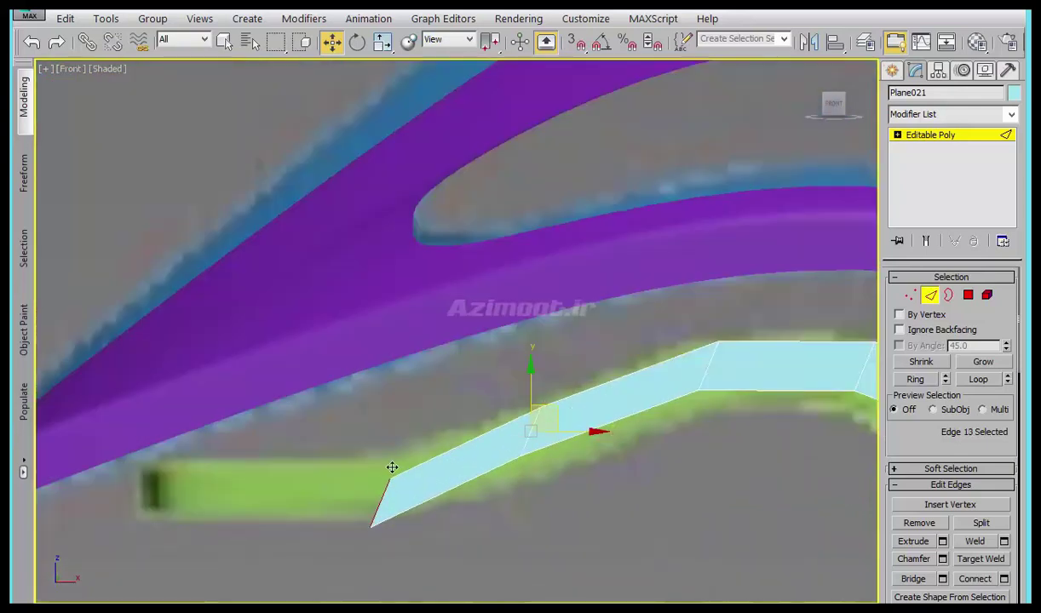
left_click_drag(234, 441, 169, 462, "shift")
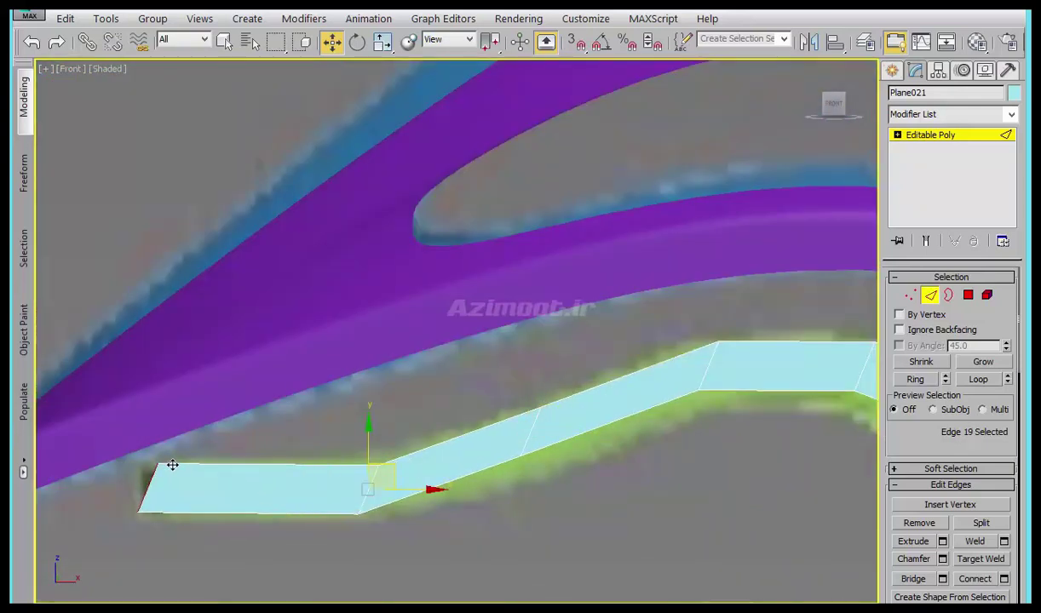
middle_click_drag(487, 460, 379, 432)
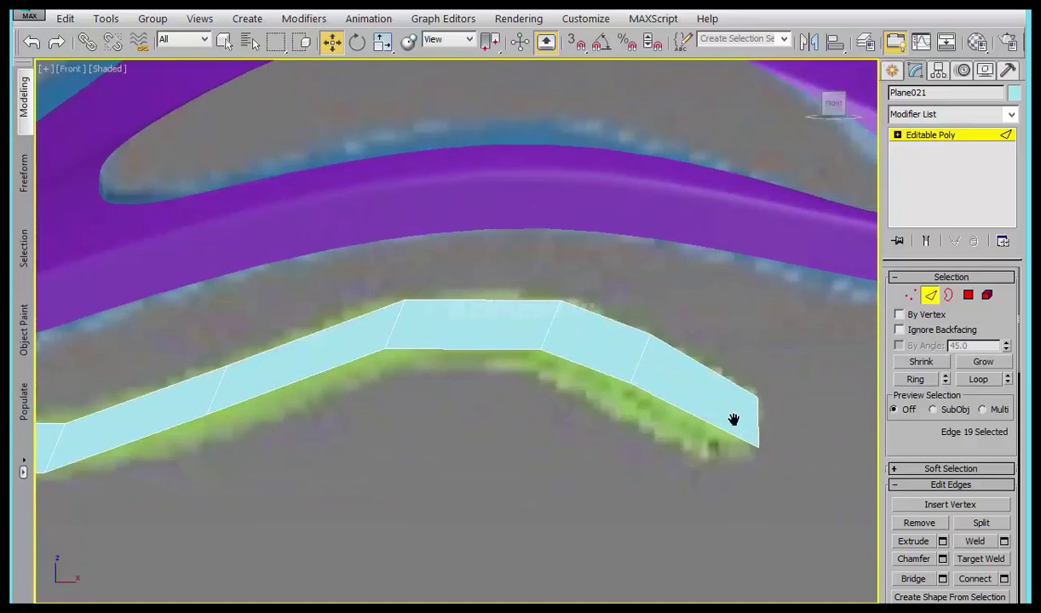
scroll(734, 421, "up", 1)
- Move three of the strip's top vertices left to follow the green curve
key("1")
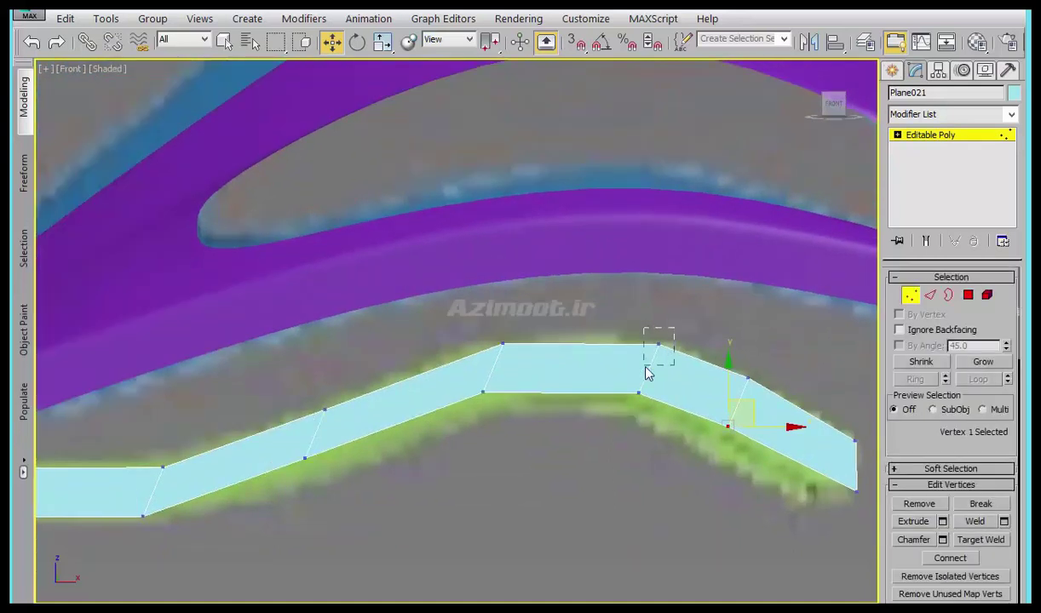
left_click_drag(645, 373, 644, 368)
left_click_drag(681, 325, 665, 323)
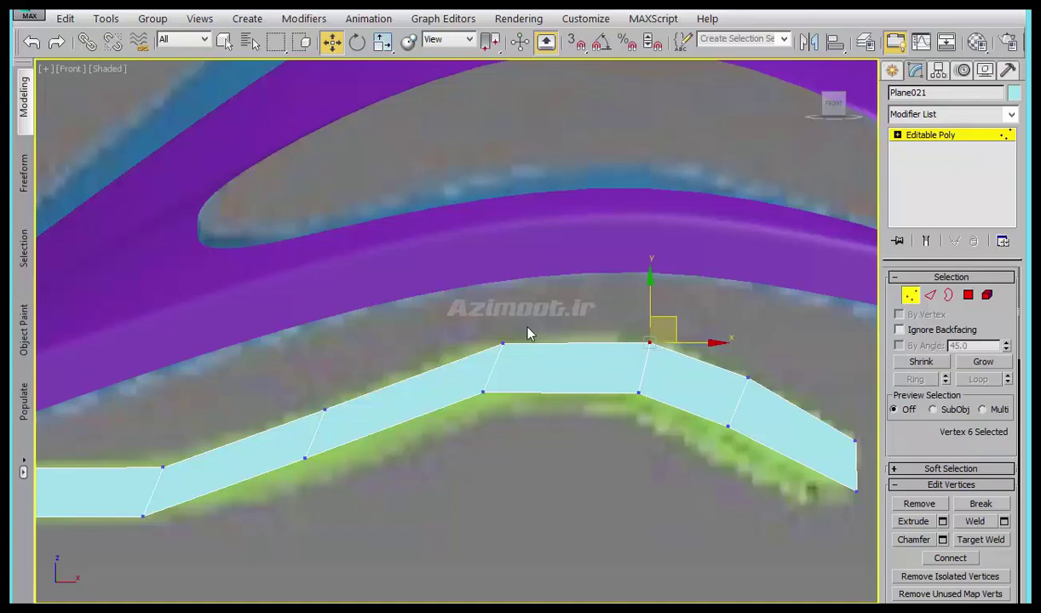
left_click(502, 344)
left_click_drag(526, 328, 507, 328)
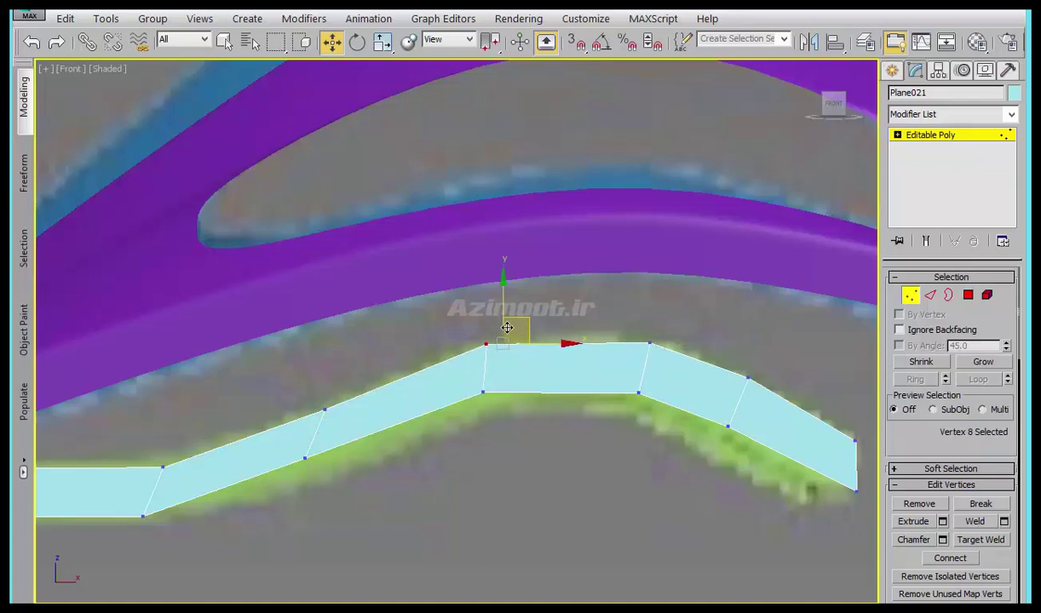
middle_click_drag(531, 389, 686, 328)
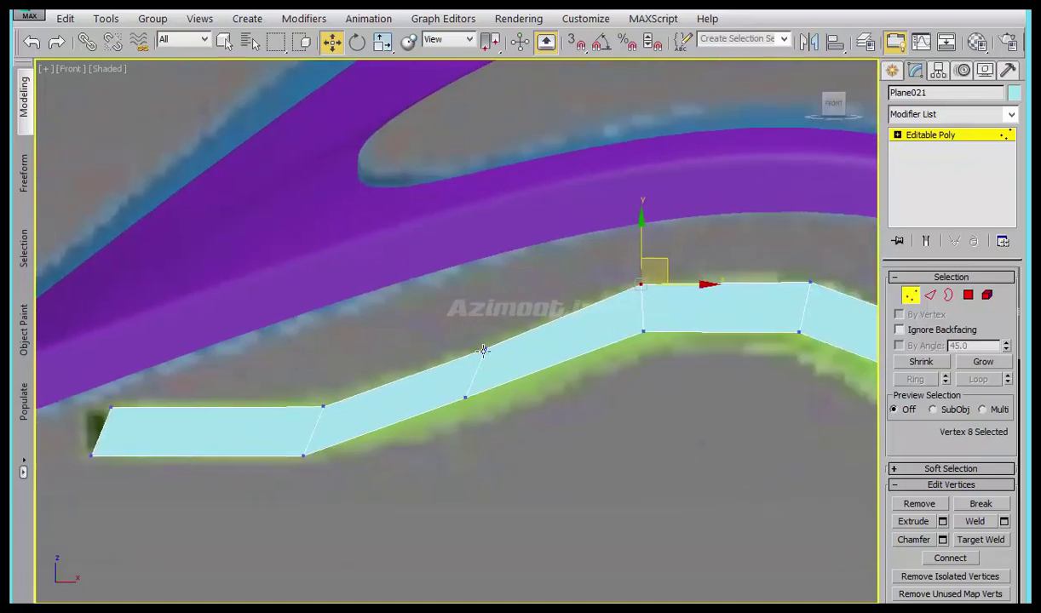
left_click(483, 350)
left_click_drag(502, 335, 481, 335)
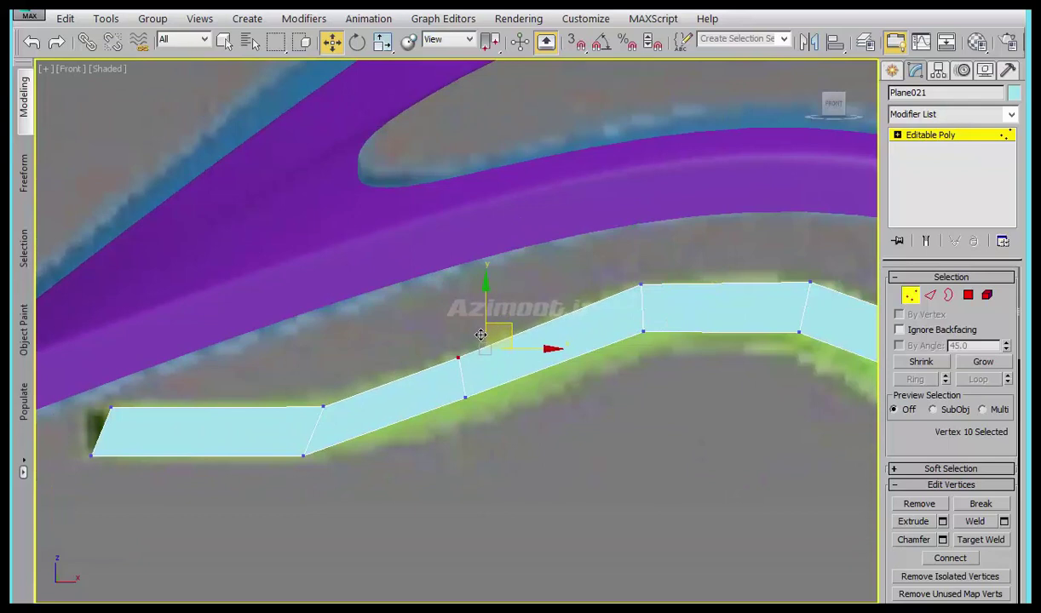
- Move the bend vertex onto the green reference, then check the end and corner vertices
middle_click_drag(310, 416, 380, 444)
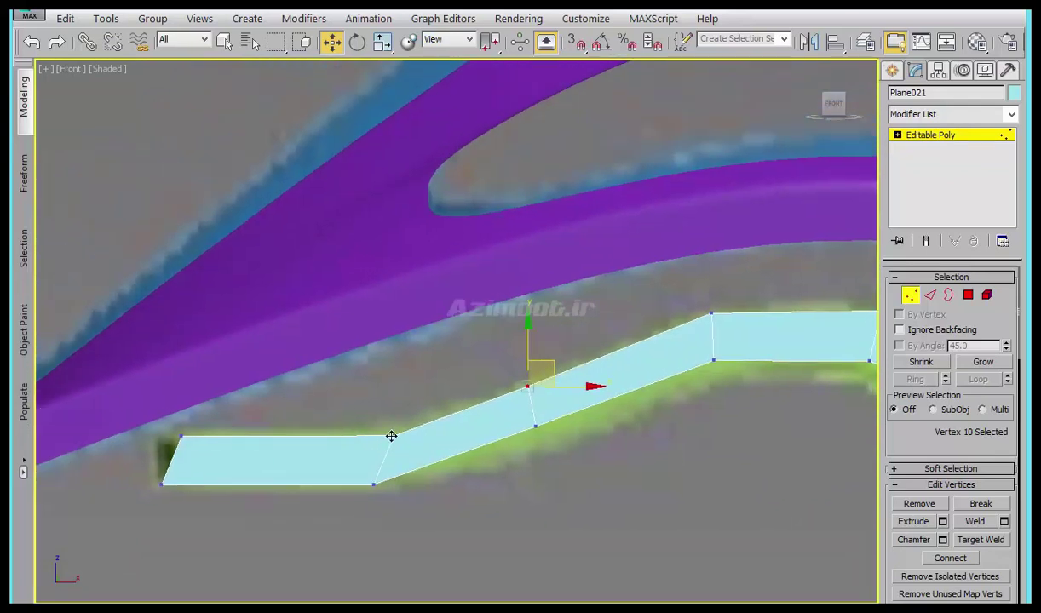
left_click(391, 436)
left_click_drag(413, 412, 392, 411)
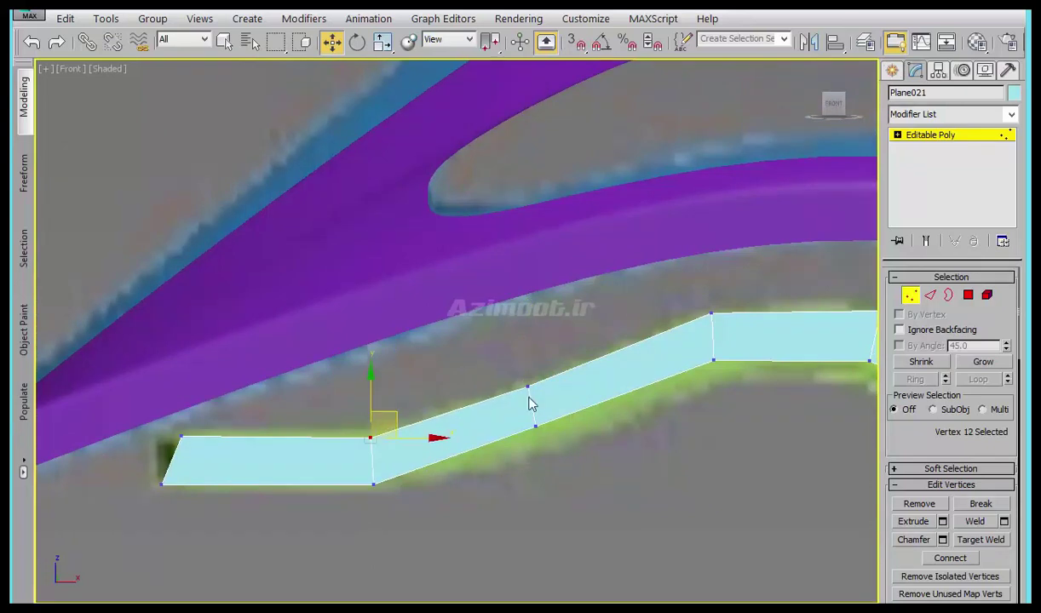
left_click(529, 385)
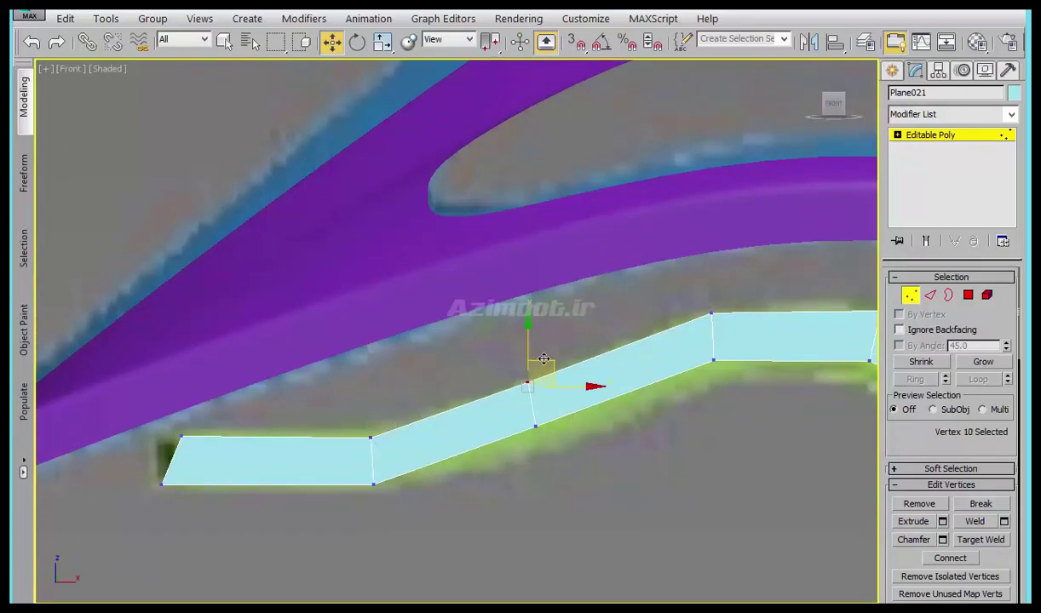
scroll(543, 359, "down", 4)
scroll(784, 388, "up", 4)
left_click(719, 372)
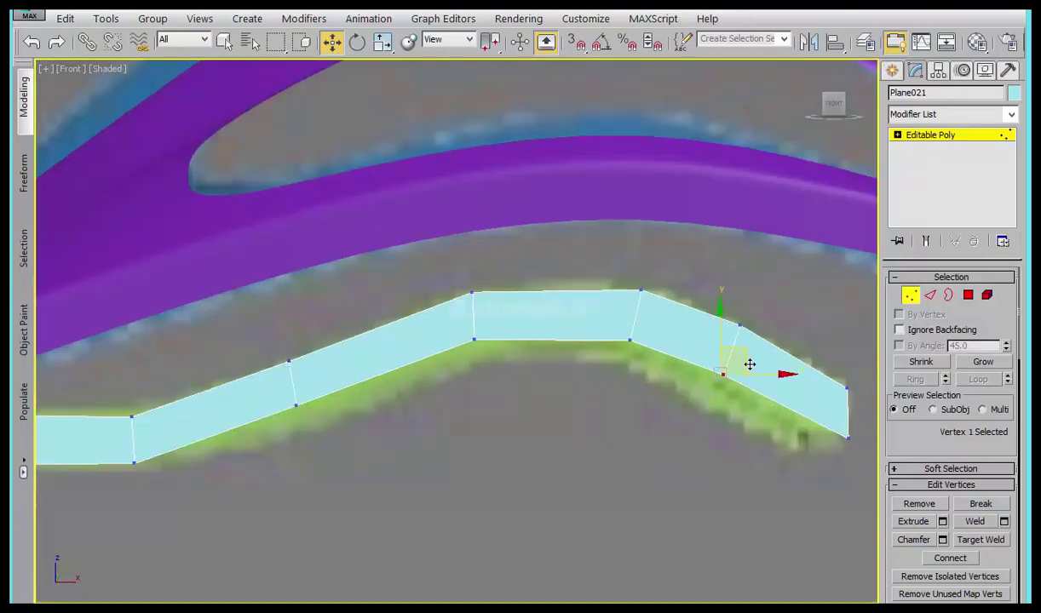
scroll(753, 365, "down", 2)
middle_click_drag(724, 375, 15, 130, "alt")
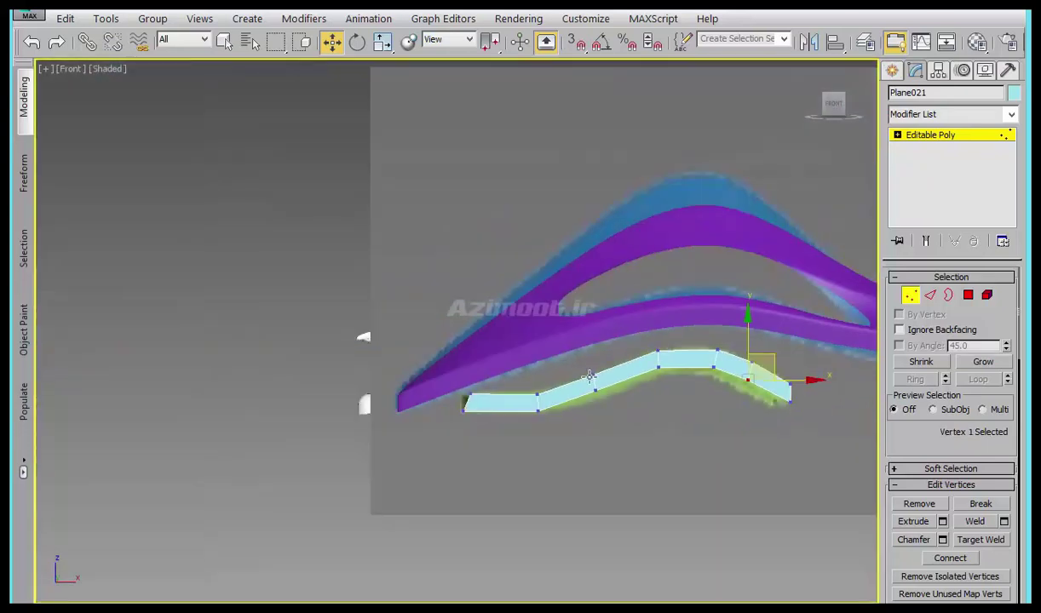
scroll(385, 410, "up", 3)
left_click(445, 399)
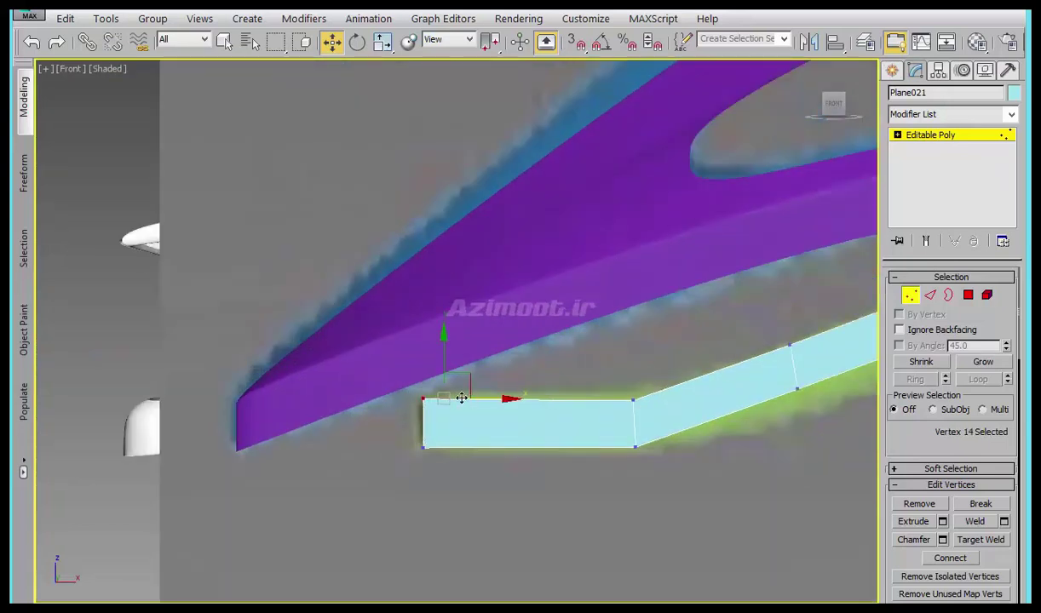
left_click(26, 115)
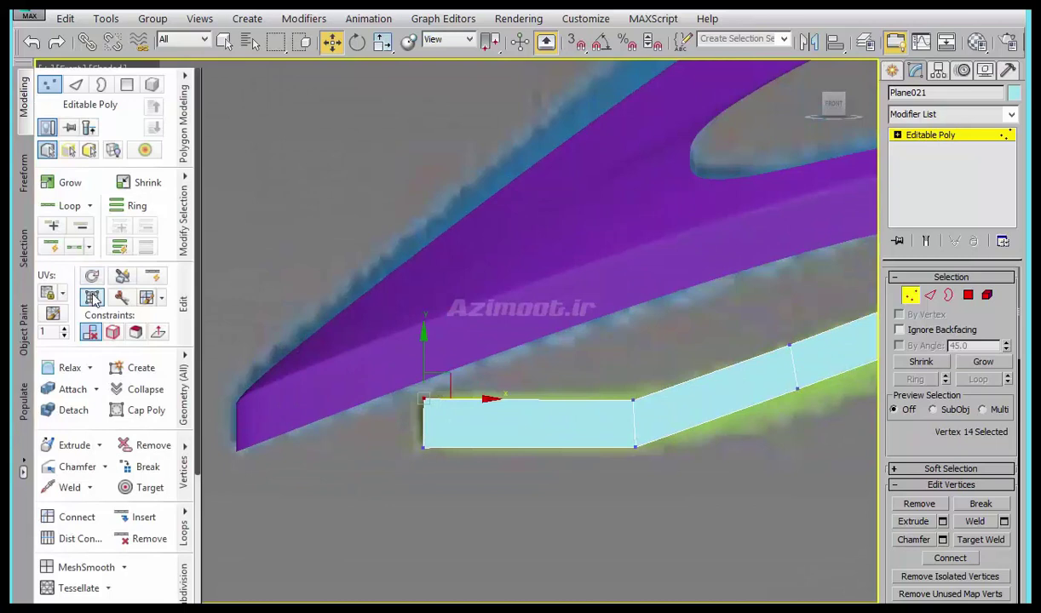
- Preview Plane021 with NURMS smoothing, turn it off, and orbit to view the strip from above
left_click(92, 296)
middle_click_drag(251, 376, 481, 434, "alt")
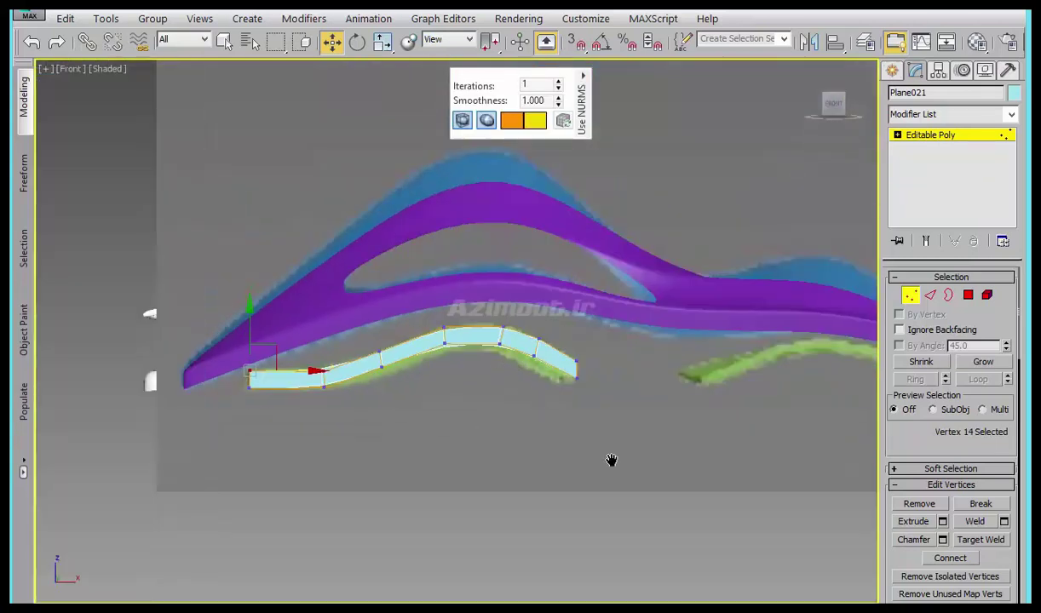
middle_click_drag(611, 461, 803, 316, "alt")
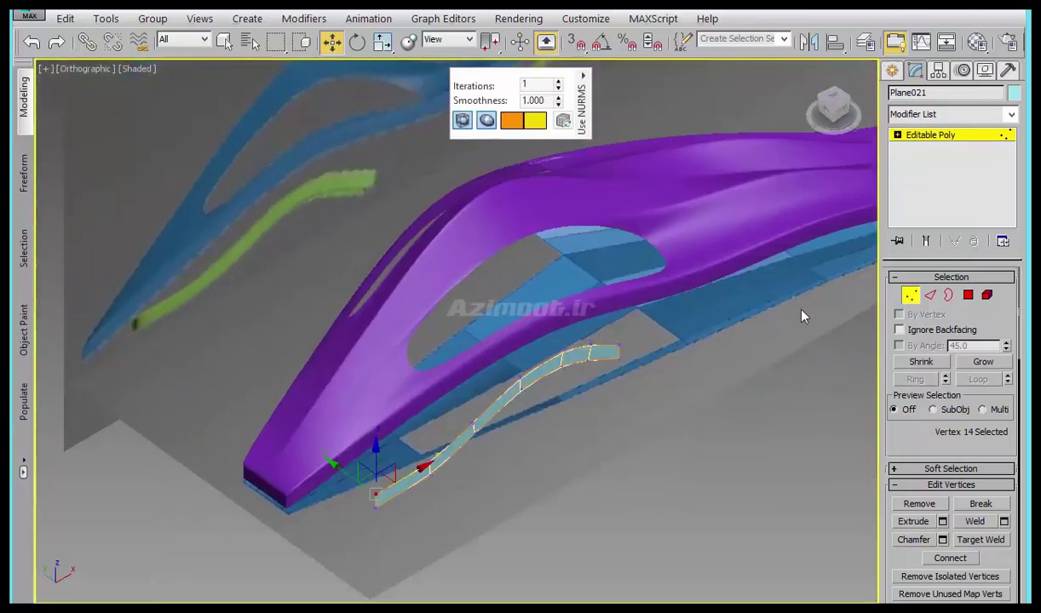
left_click(890, 72)
mouse_move(402, 477)
middle_mouse_down("alt")
mouse_move(475, 500)
mouse_move(429, 531)
mouse_move(430, 523)
middle_mouse_up("alt")
scroll(458, 481, "up", 2)
scroll(466, 485, "up", 2)
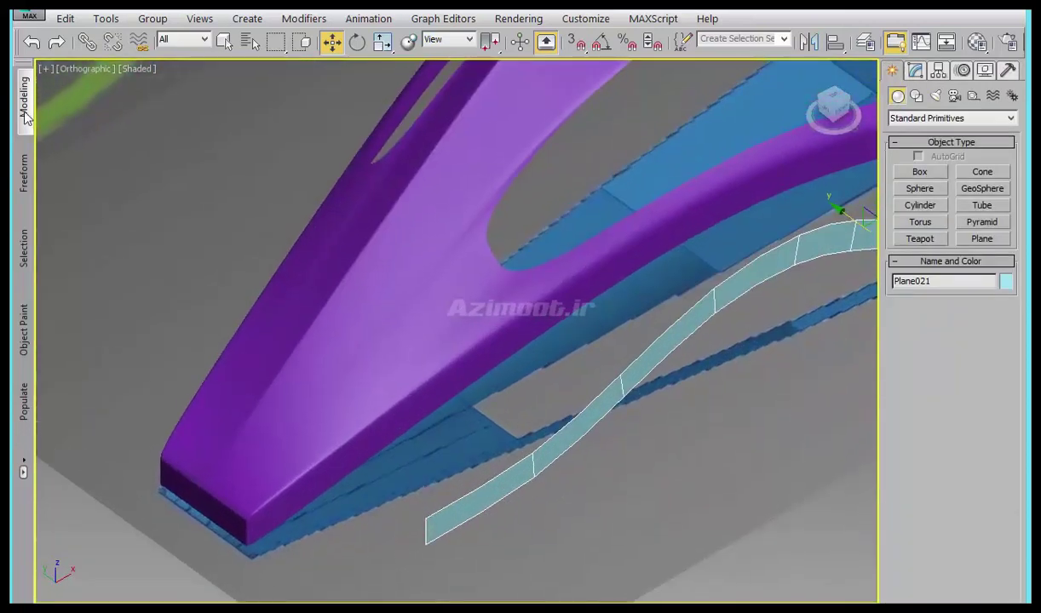
left_click(24, 114)
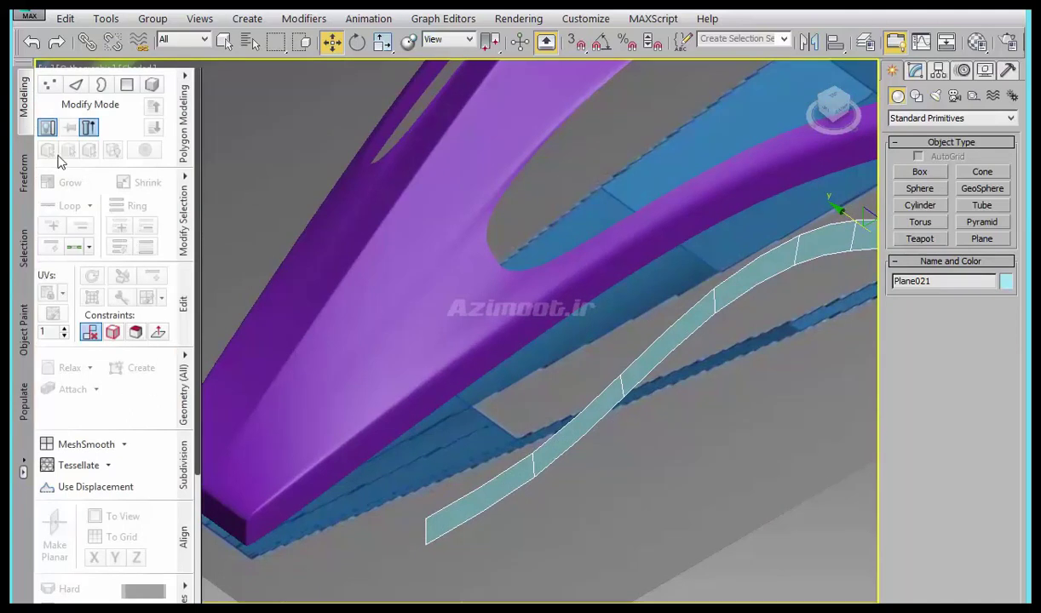
- Convert Plane021 to Editable Poly and Shift-drag its end border into a new segment
left_click(101, 84)
left_click(521, 491)
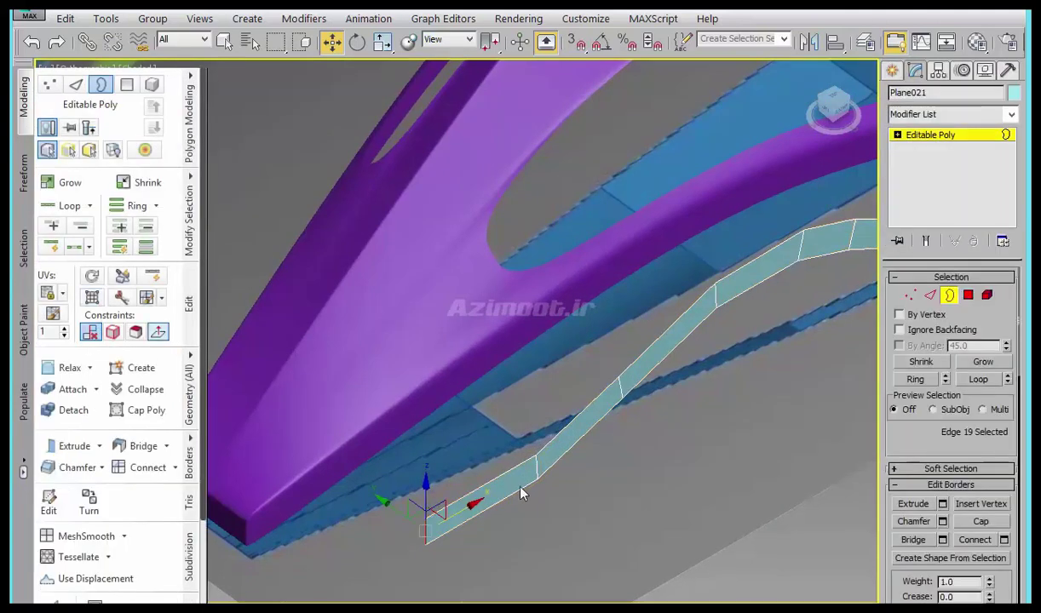
middle_click_drag(521, 492, 596, 358)
scroll(562, 447, "up", 5)
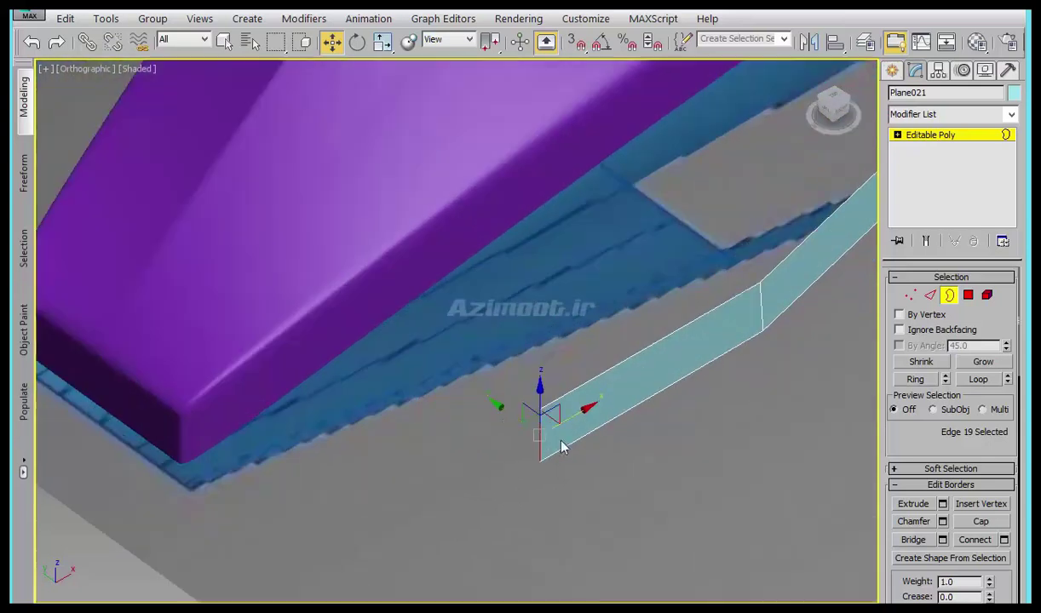
left_click_drag(510, 418, 355, 281, "shift")
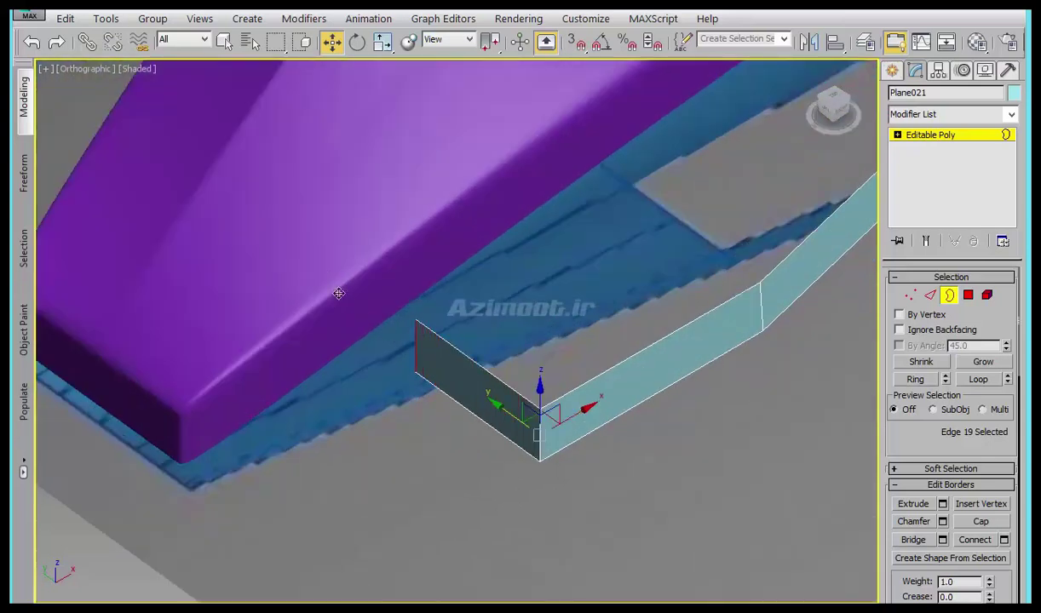
mouse_move(355, 280)
middle_mouse_down("alt")
mouse_move(383, 320)
mouse_move(283, 341)
mouse_move(360, 301)
mouse_move(406, 317)
middle_mouse_up("alt")
key("t")
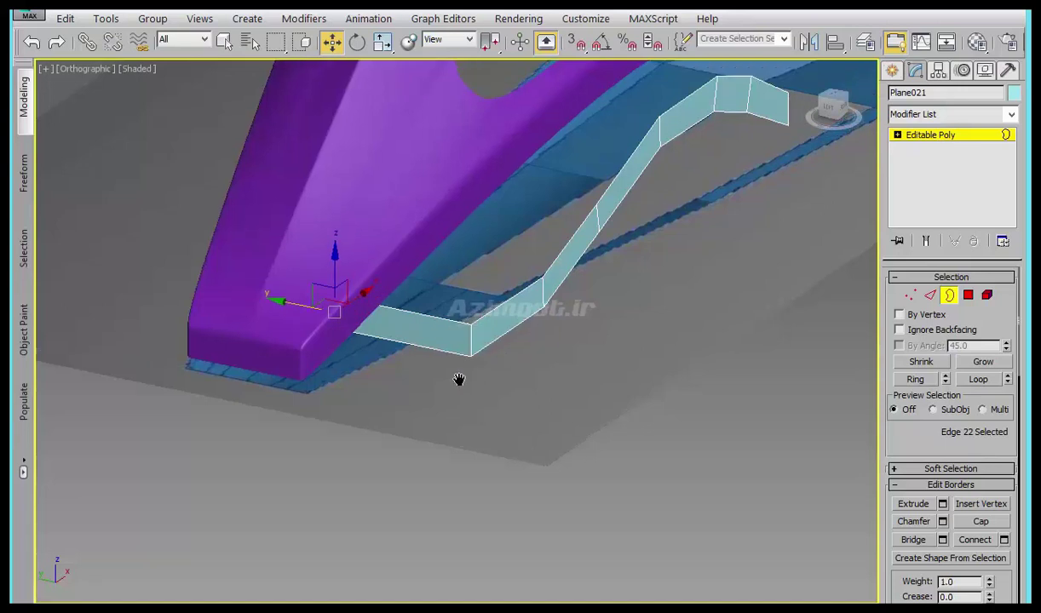
scroll(498, 441, "up", 3)
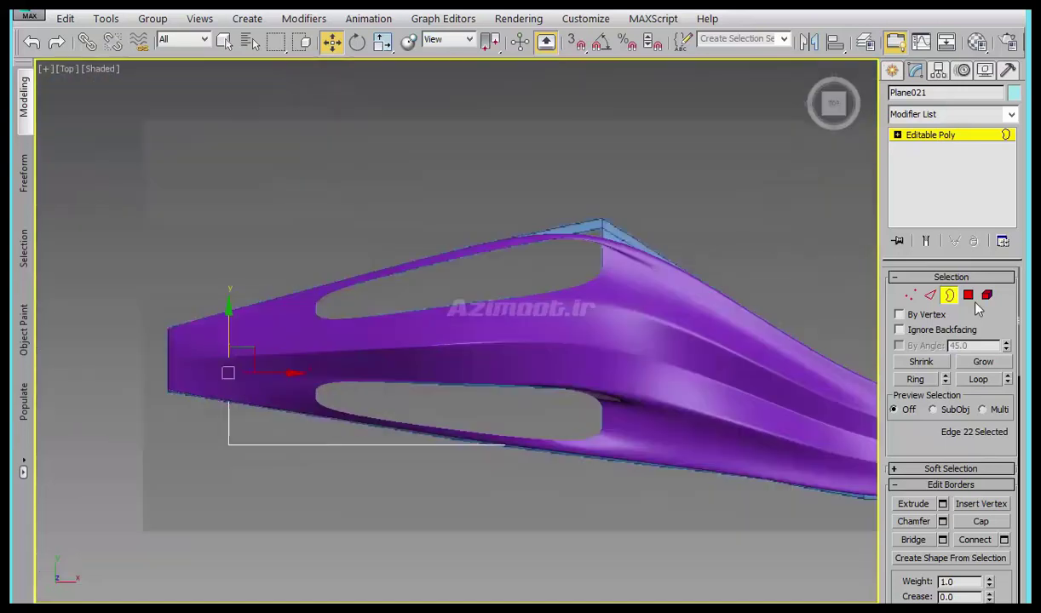
- In wireframe Top view, move the new segment's end vertices along the shell edge toward its tip
left_click(913, 296)
scroll(597, 511, "up", 3)
scroll(616, 521, "up", 3)
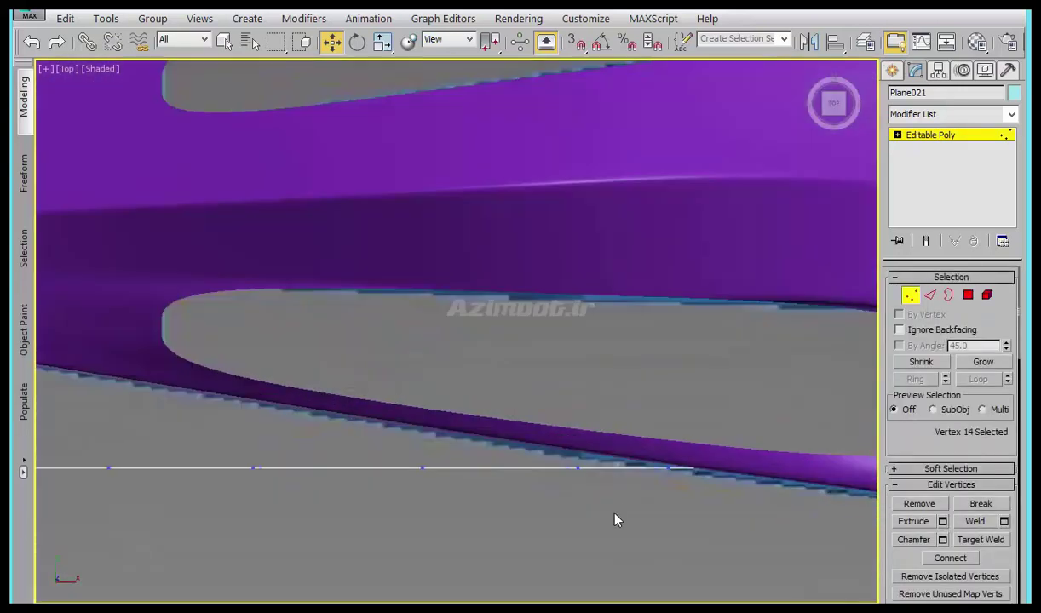
left_click_drag(655, 423, 682, 465)
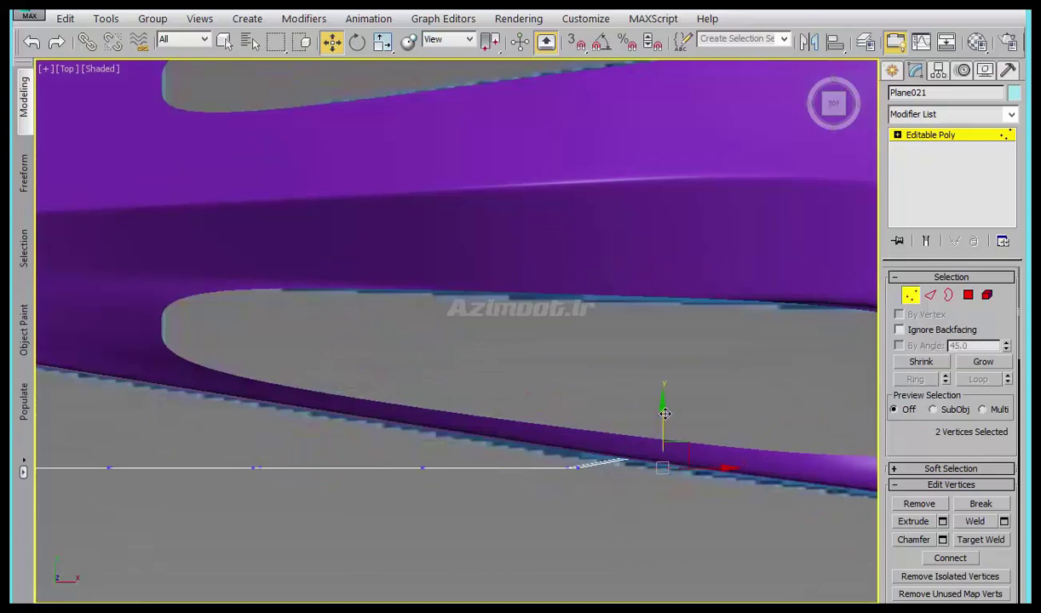
key("F3")
left_click_drag(674, 445, 583, 421)
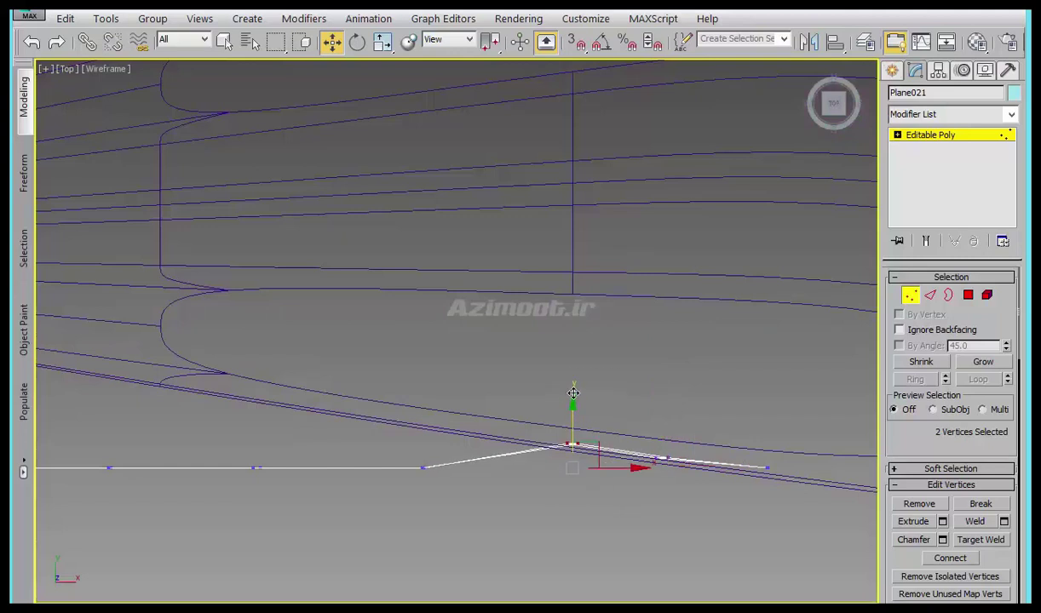
middle_click_drag(573, 391, 787, 370)
mouse_move(786, 369)
left_mouse_down()
mouse_move(634, 396)
mouse_move(639, 366)
left_mouse_up()
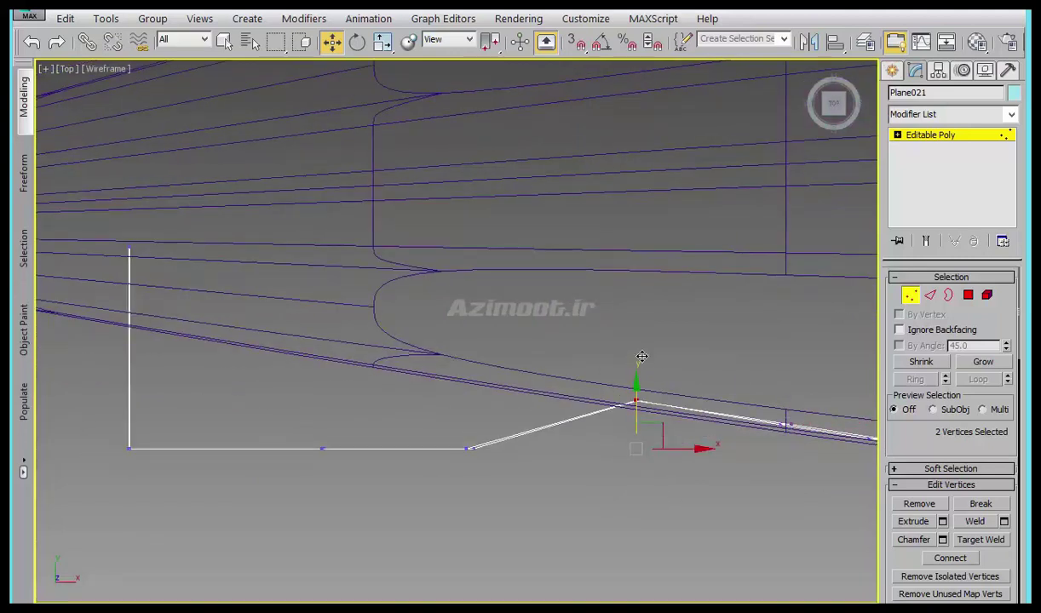
middle_click_drag(514, 483, 549, 516)
mouse_move(513, 418)
left_mouse_down()
mouse_move(514, 342)
mouse_move(514, 355)
left_mouse_up()
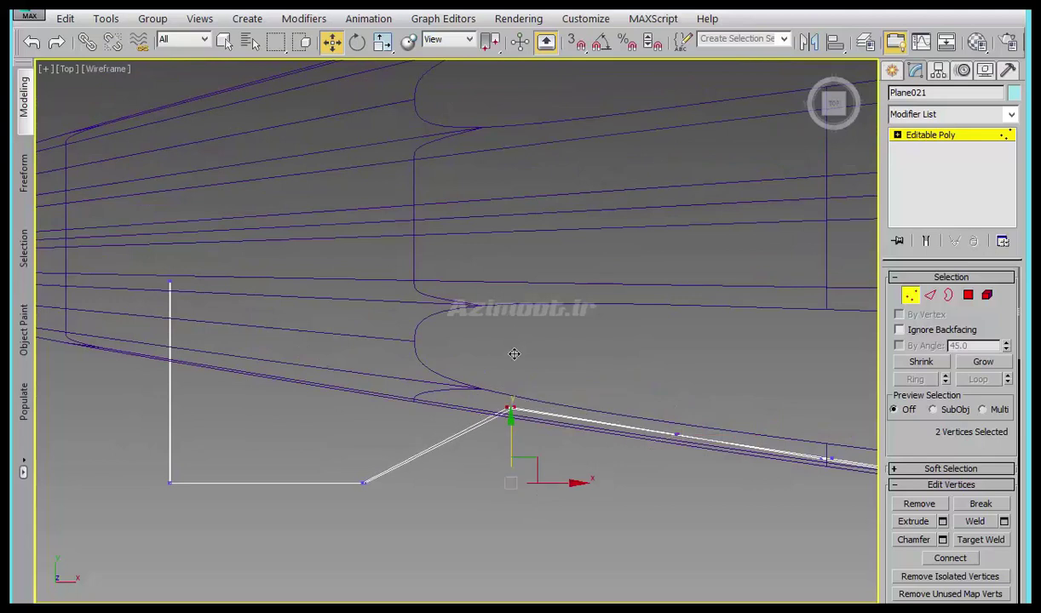
middle_click_drag(397, 527, 504, 516)
mouse_move(618, 397)
left_mouse_down()
mouse_move(470, 402)
mouse_move(481, 316)
left_mouse_up()
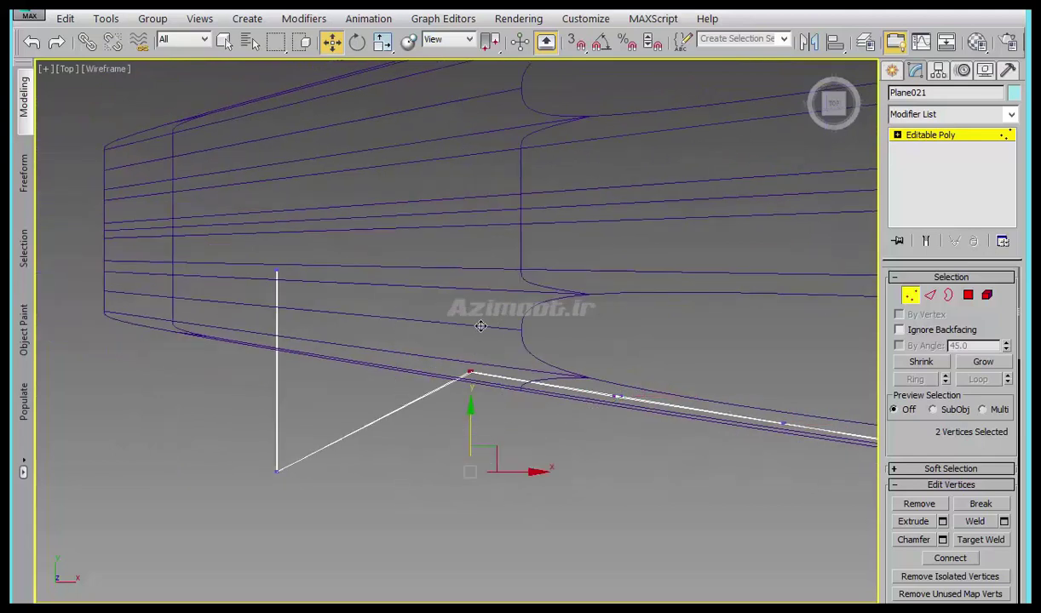
- Move all four end-edge vertices up to straighten the segment, then return to shaded display
middle_click_drag(490, 414, 586, 443)
left_click_drag(441, 534, 290, 274)
left_click_drag(372, 368, 375, 213)
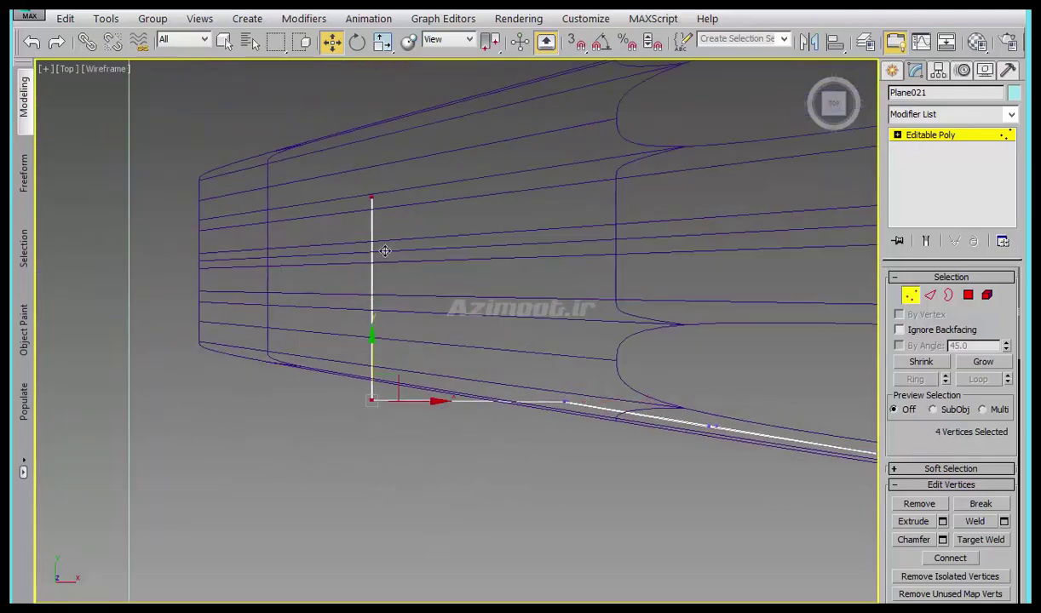
scroll(369, 334, "down", 3)
scroll(370, 334, "down", 2)
mouse_move(434, 425)
middle_mouse_down("alt")
mouse_move(627, 406)
mouse_move(458, 288)
mouse_move(458, 448)
middle_mouse_up("alt")
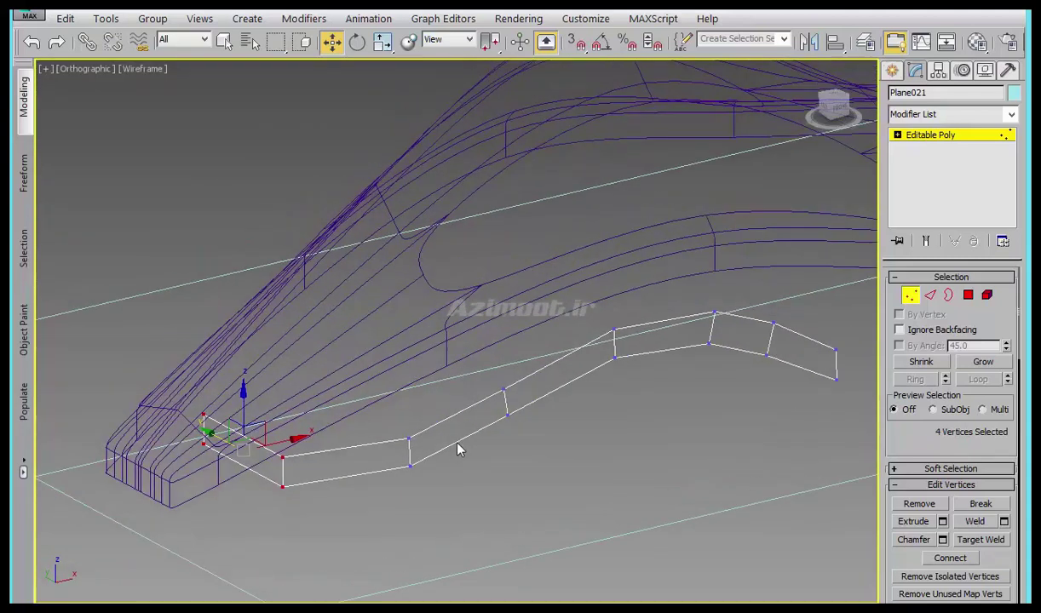
key("F3")
scroll(435, 421, "up", 2)
scroll(479, 415, "up", 1)
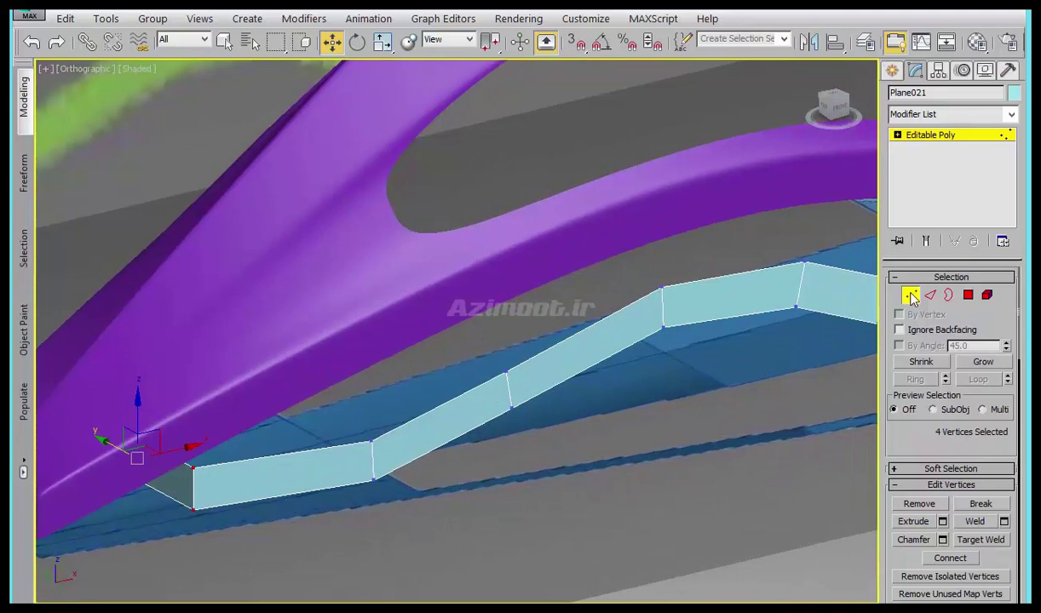
- Select all seven strip polygons and extrude them by 10.0
left_click(969, 295)
left_click(592, 339)
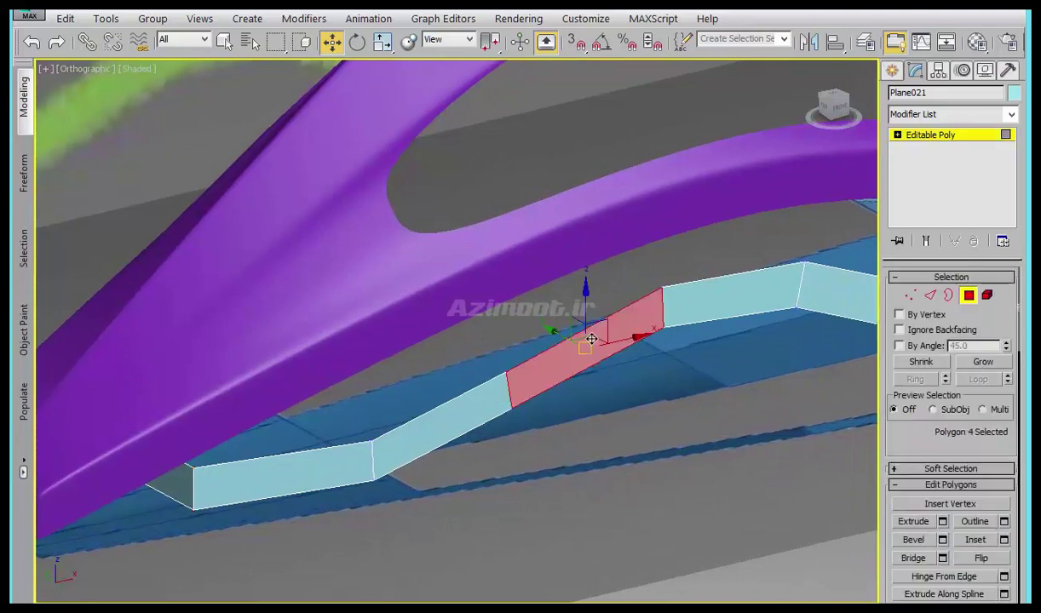
left_click(598, 349, "shift")
left_click(942, 522)
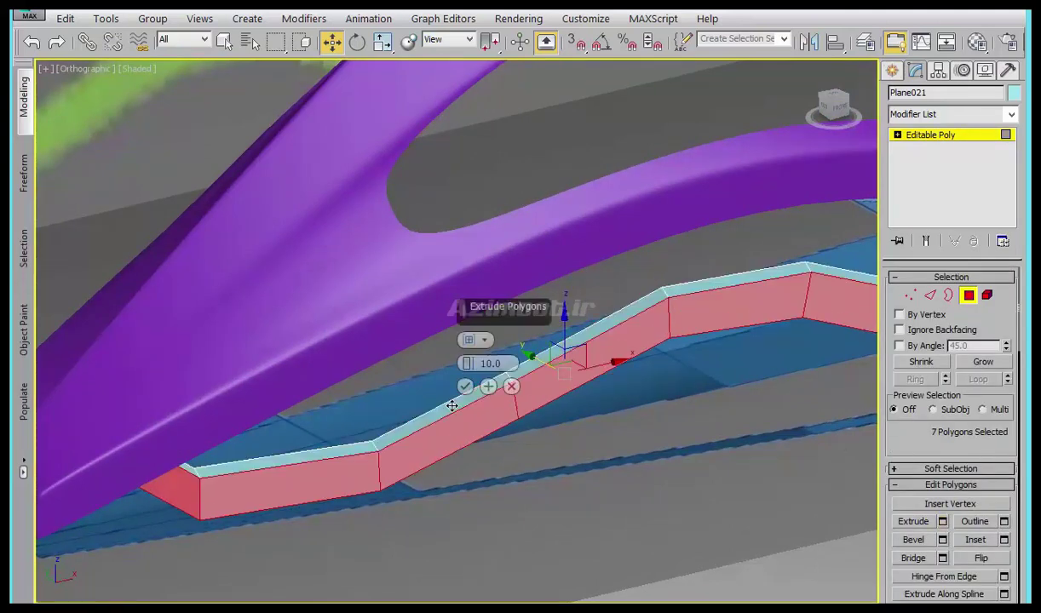
left_click(475, 340)
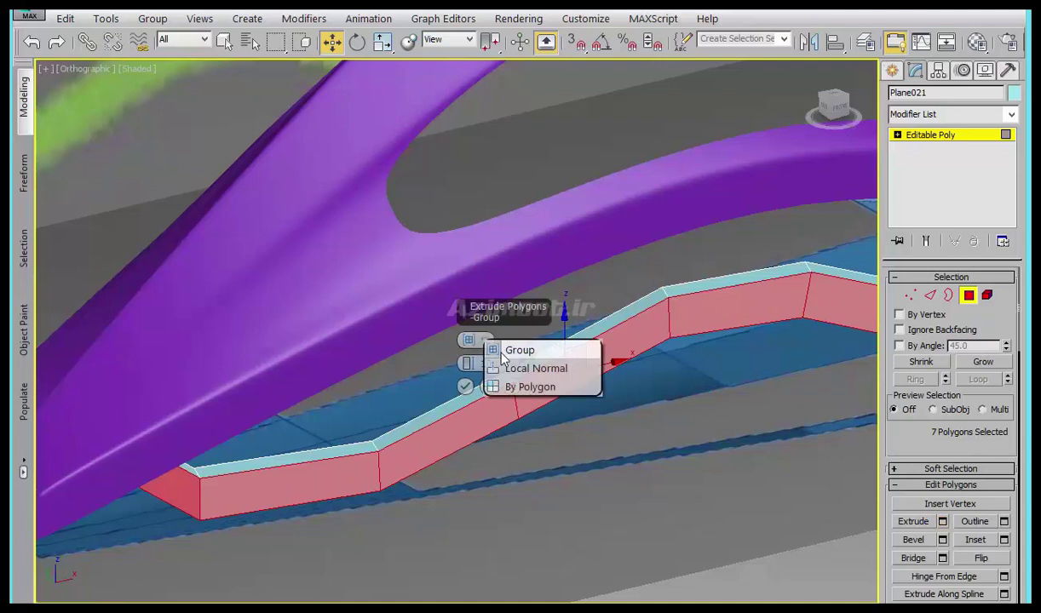
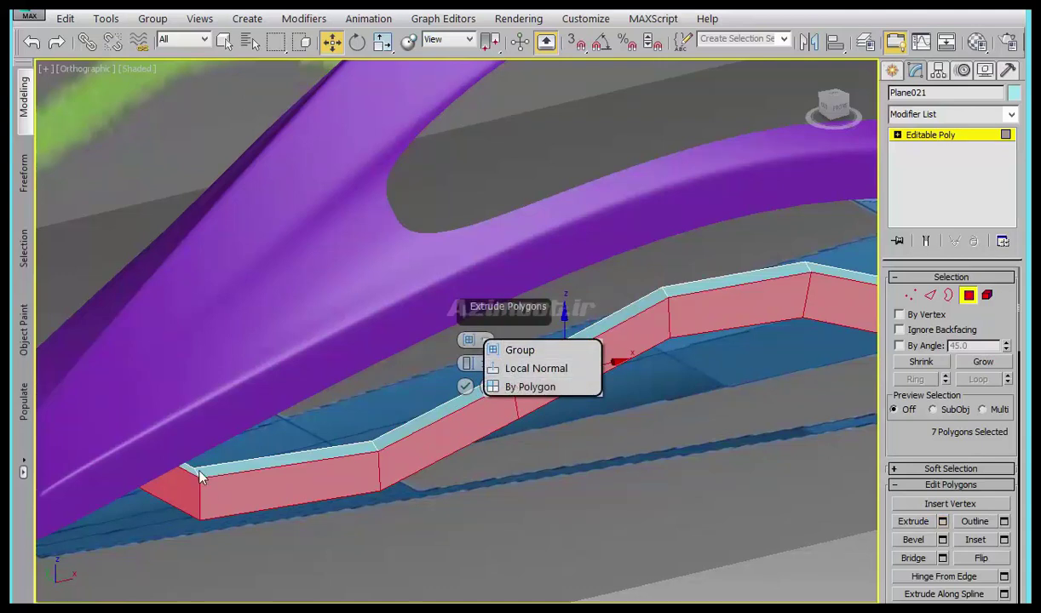
- Extrude the strip's seven faces by Local Normal with a height of about 15.367
left_click(536, 368)
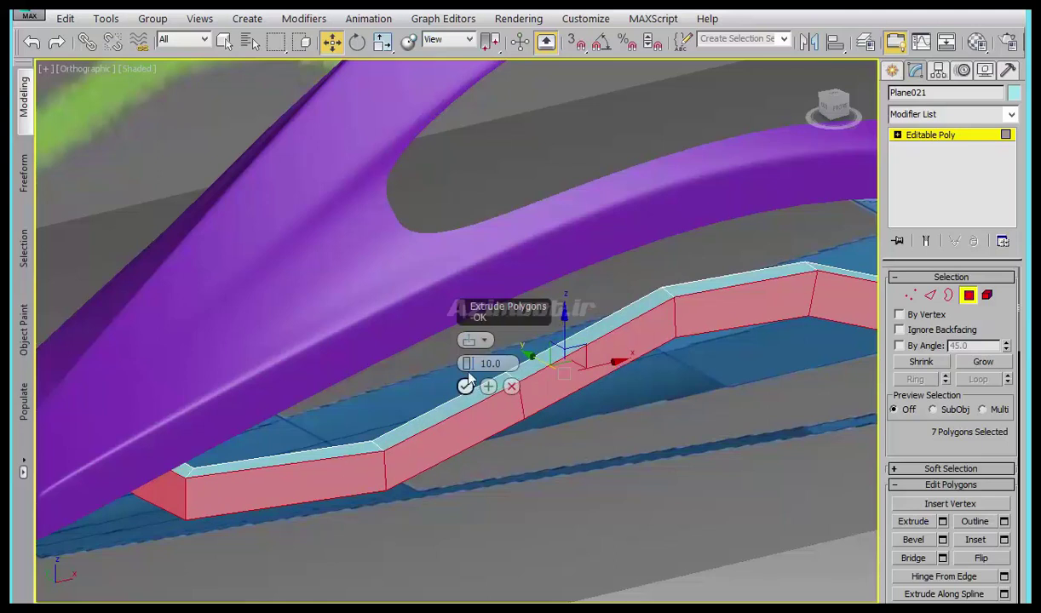
left_click_drag(468, 364, 452, 336)
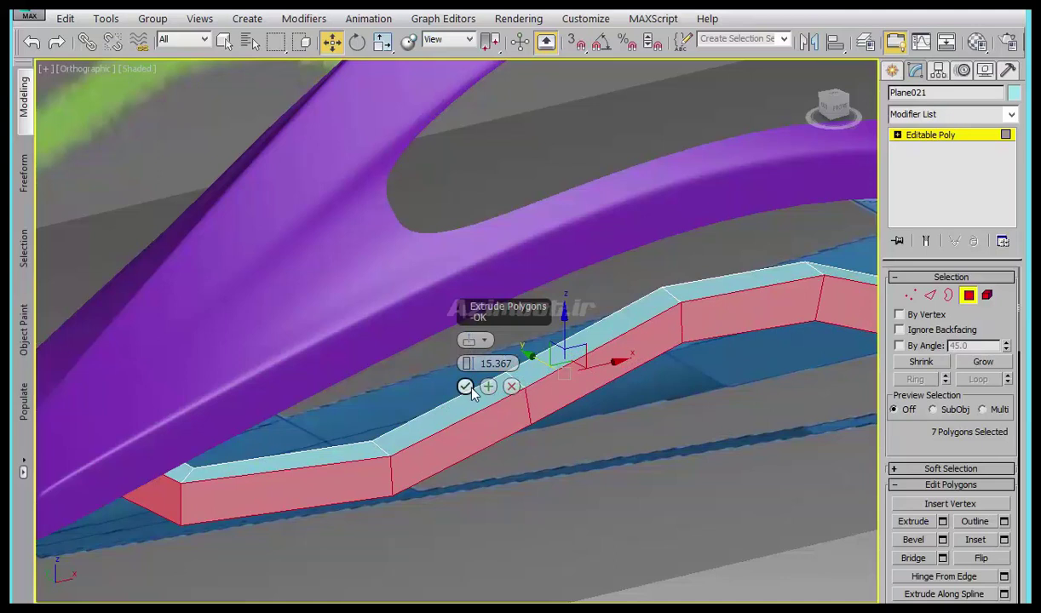
left_click(471, 388)
middle_click_drag(622, 406, 449, 405, "alt")
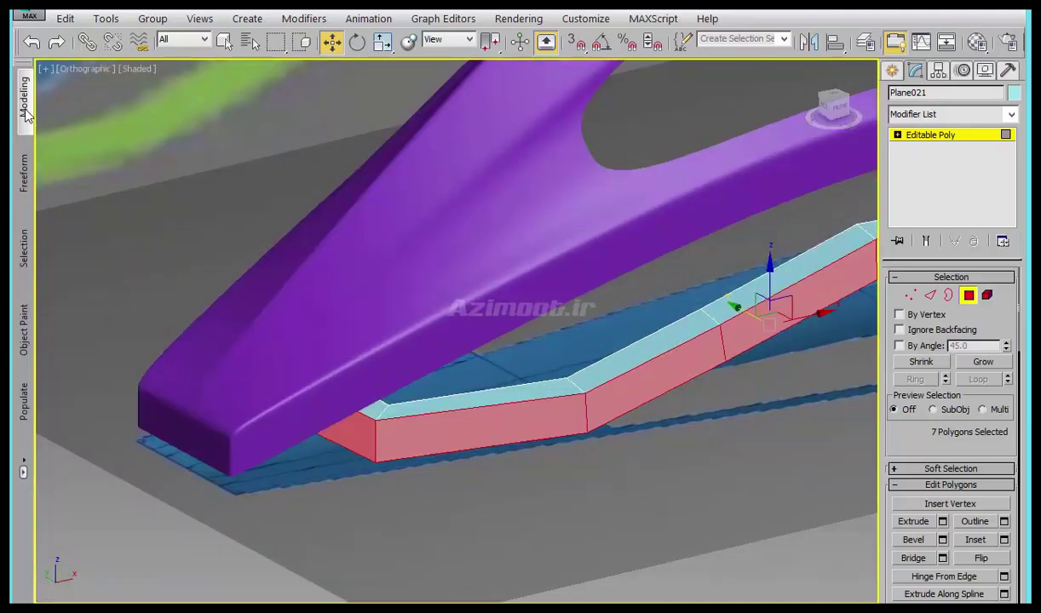
- Briefly preview the strip smoothed, then cancel the smoothing preview
left_click(26, 111)
left_click(93, 298)
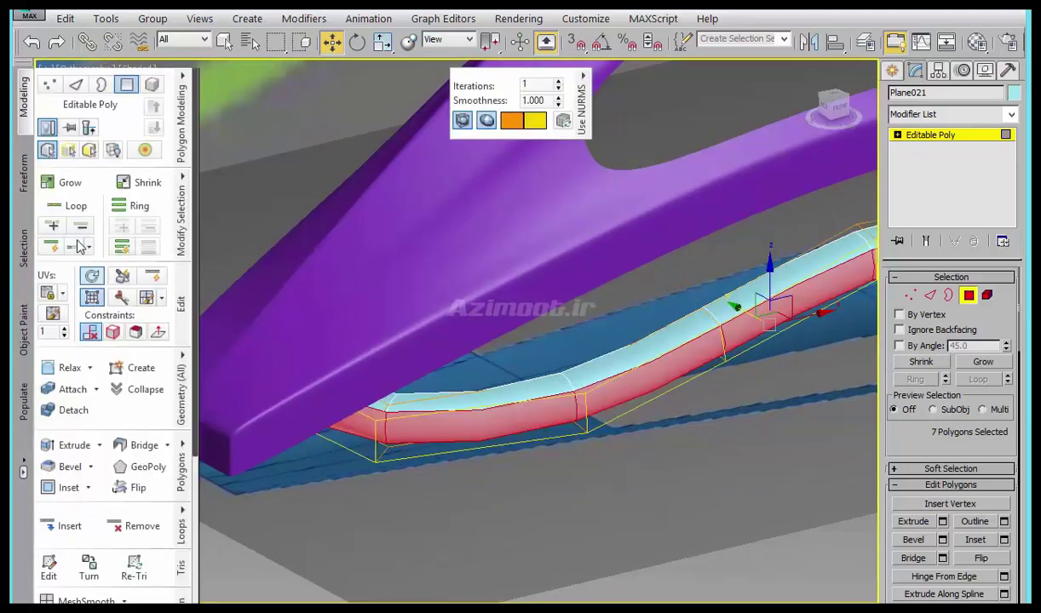
key("Escape")
middle_click_drag(557, 492, 477, 491, "alt")
- At Edge level, select the ring of edges across the strip's near end
left_click(930, 295)
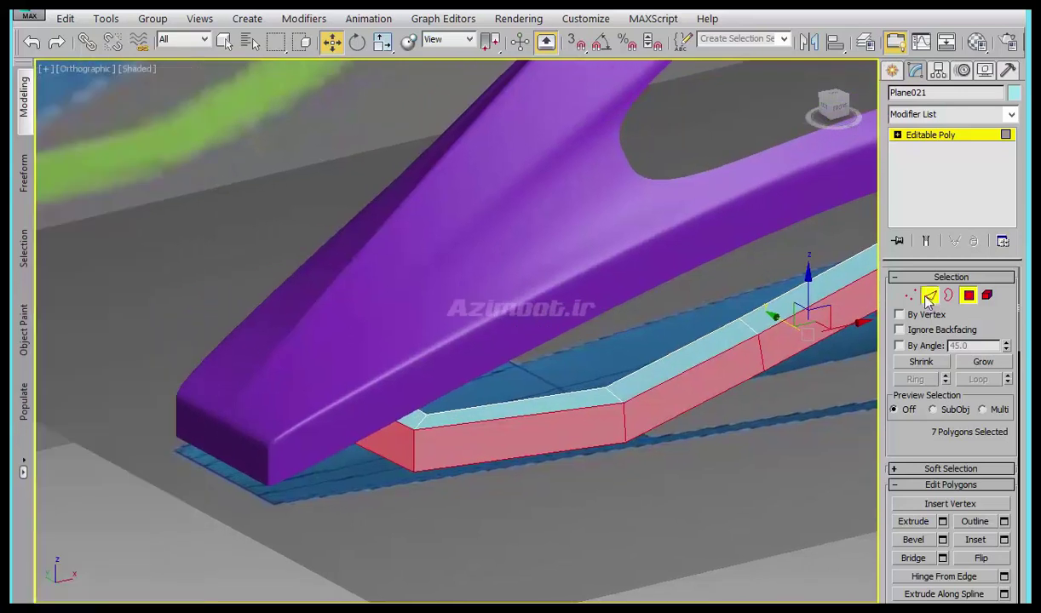
left_click(412, 444)
left_click(915, 380)
- Connect the ring edges with Segments 2 and Pinch about 83
right_click(477, 396)
left_click(388, 464)
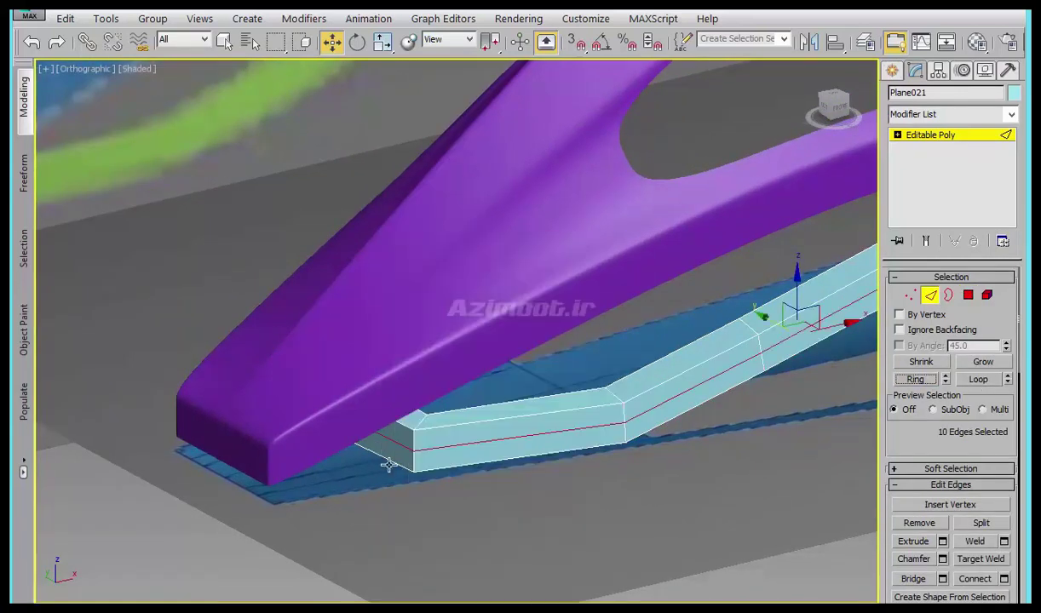
right_click(462, 428)
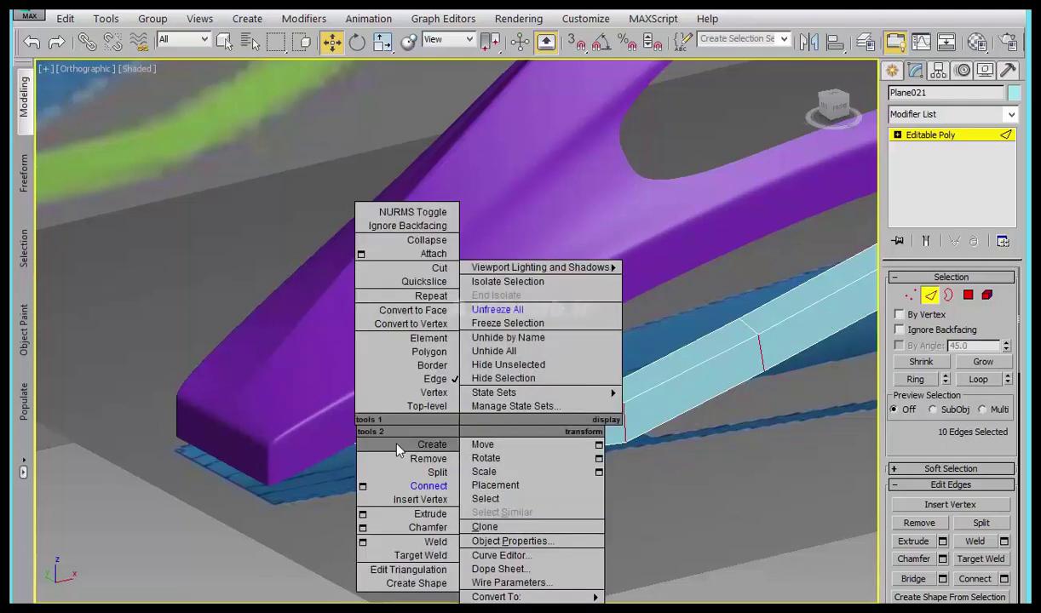
left_click(365, 483)
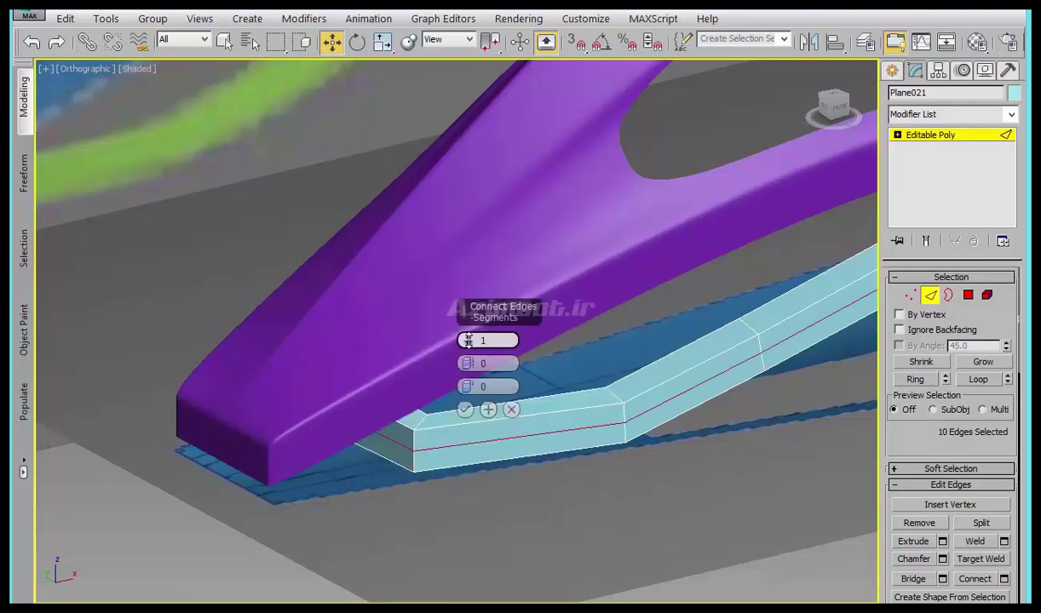
left_click_drag(467, 340, 467, 306)
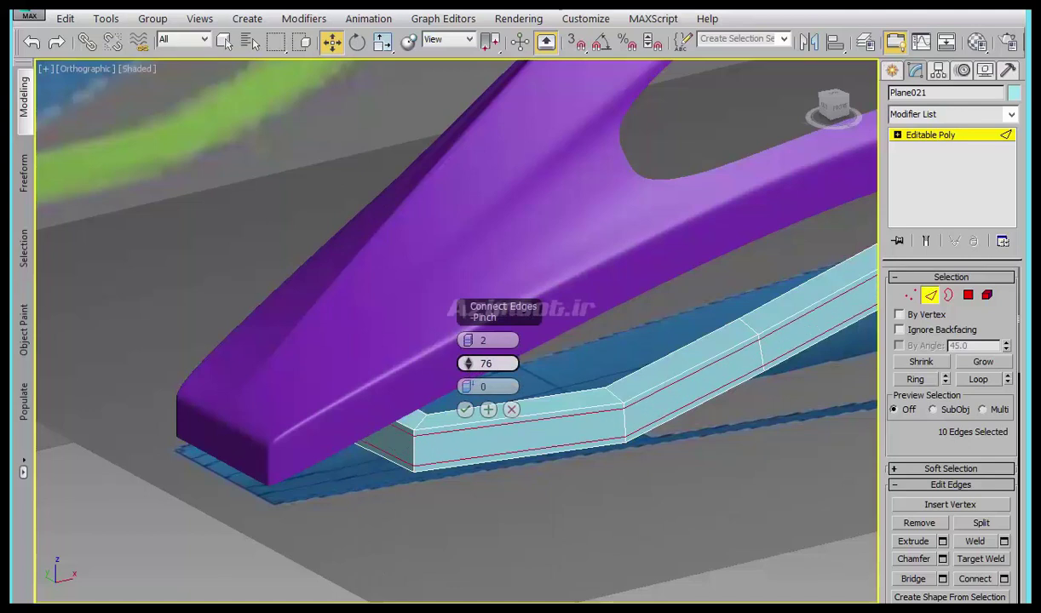
left_click_drag(468, 363, 509, 246)
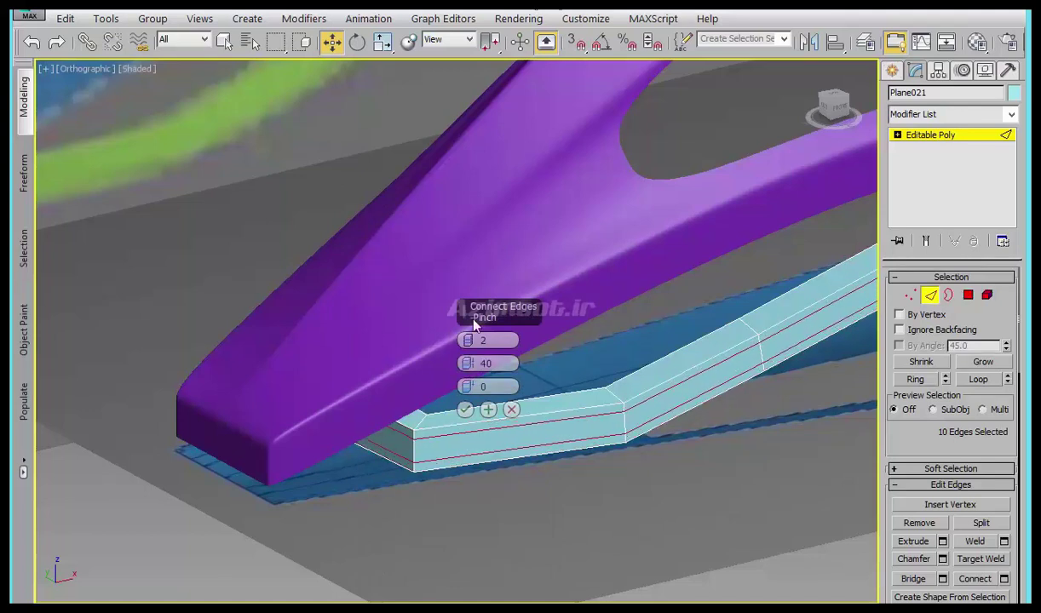
left_click_drag(470, 365, 486, 222)
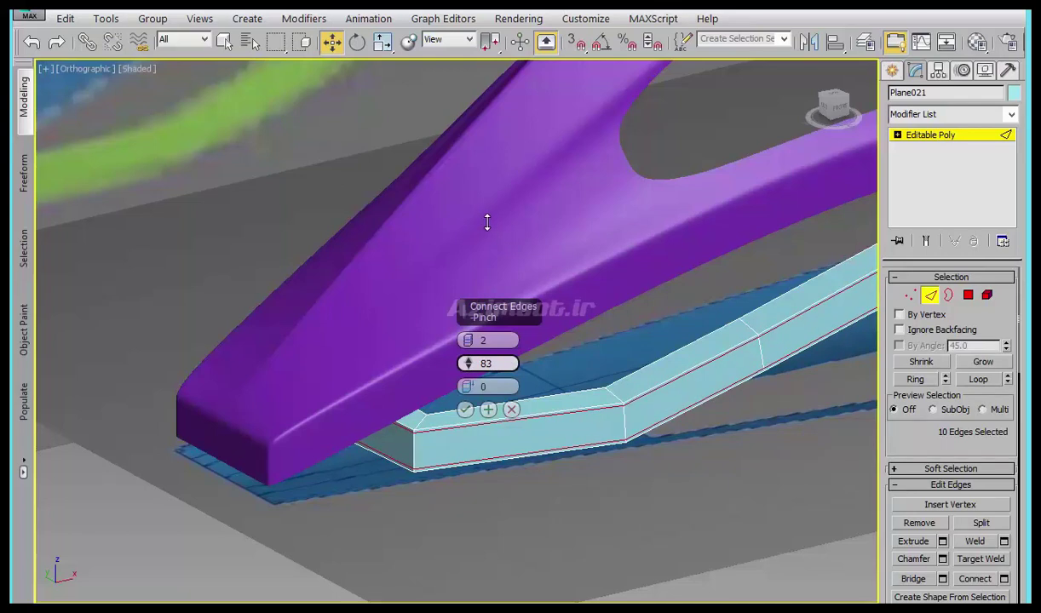
left_click(465, 410)
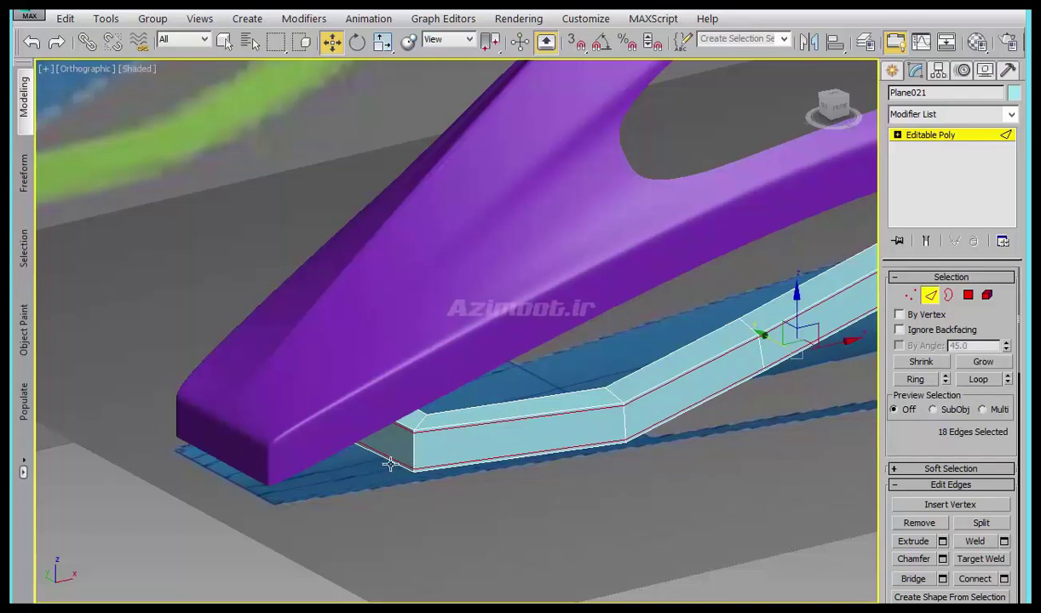
- Select an edge at the strip's left end and toggle the smoothing preview on and off
left_click(389, 464)
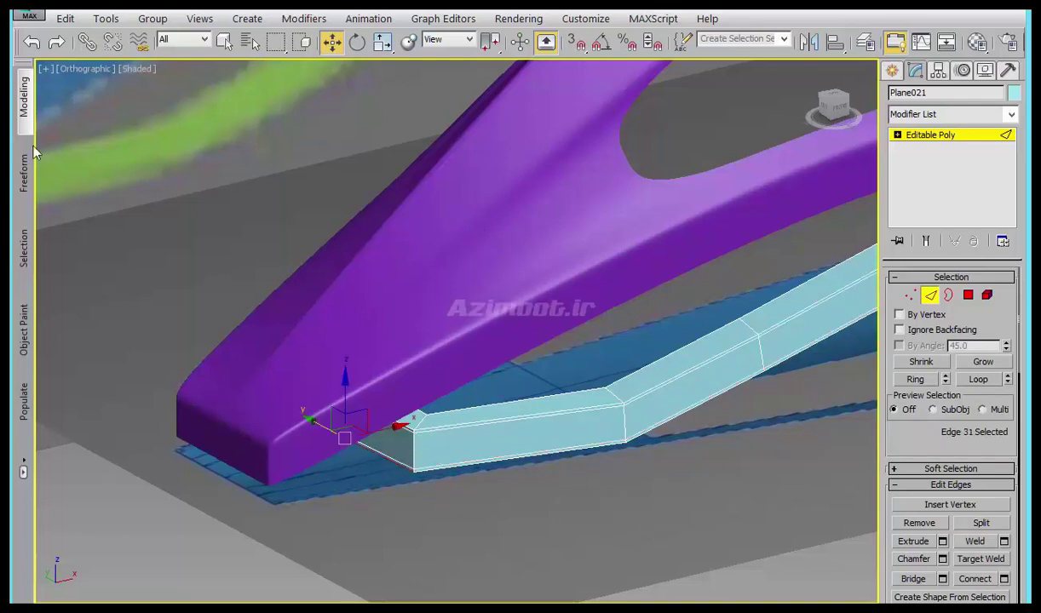
left_click(91, 297, "shift")
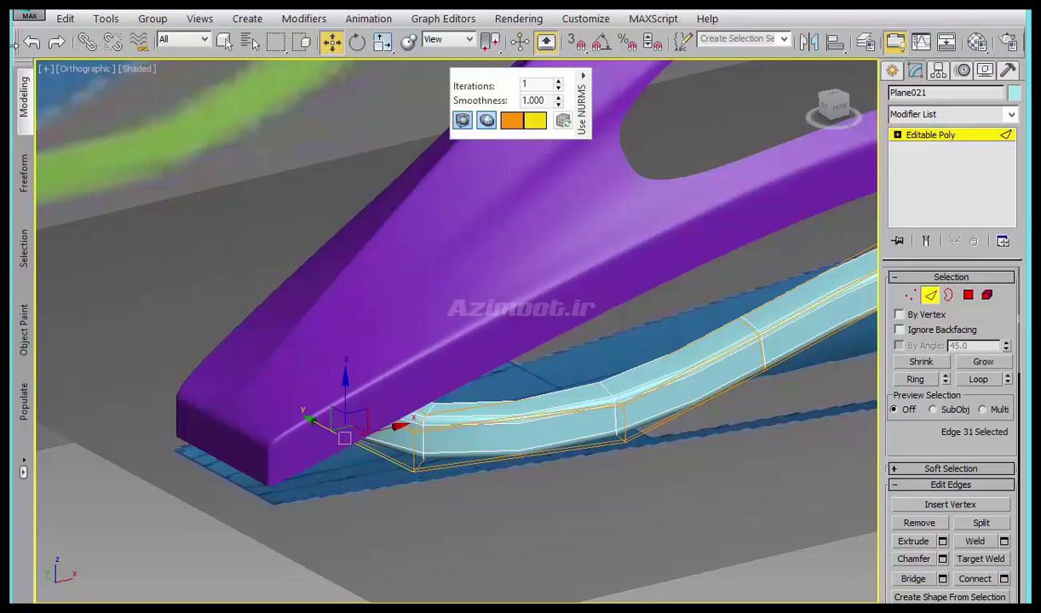
left_click(92, 297)
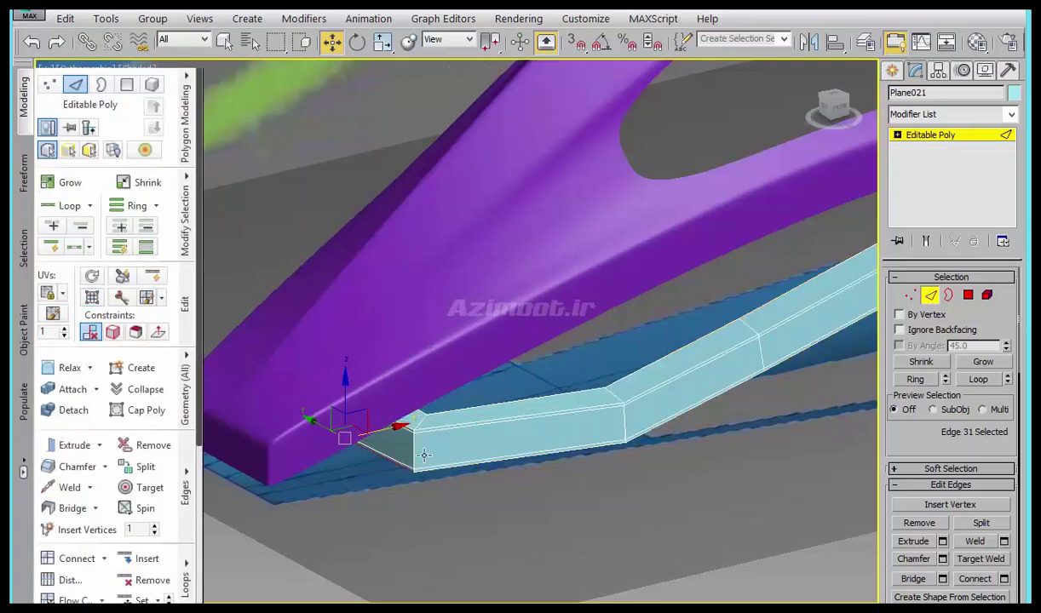
- Ring the edge and connect one crosswise loop, slid toward the strip's end
key("alt+r")
right_click(474, 457)
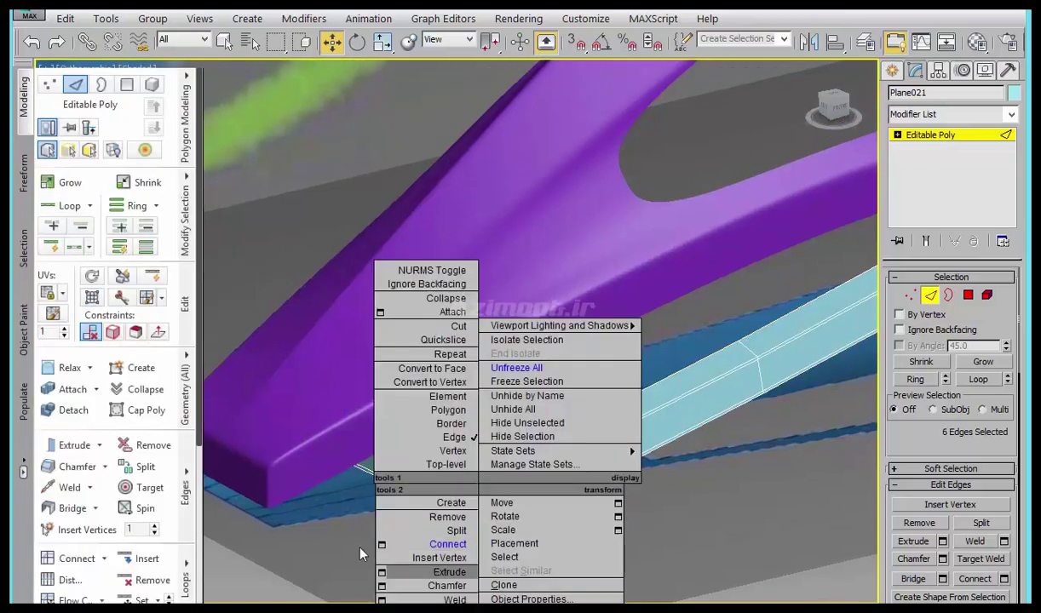
left_click(477, 546)
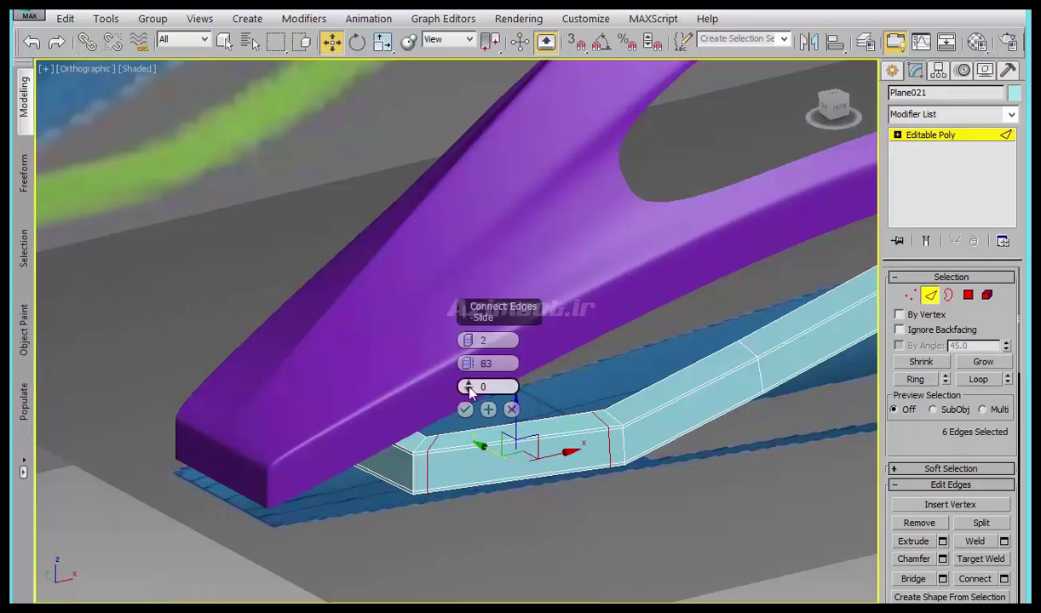
left_click(468, 344)
right_click(468, 364)
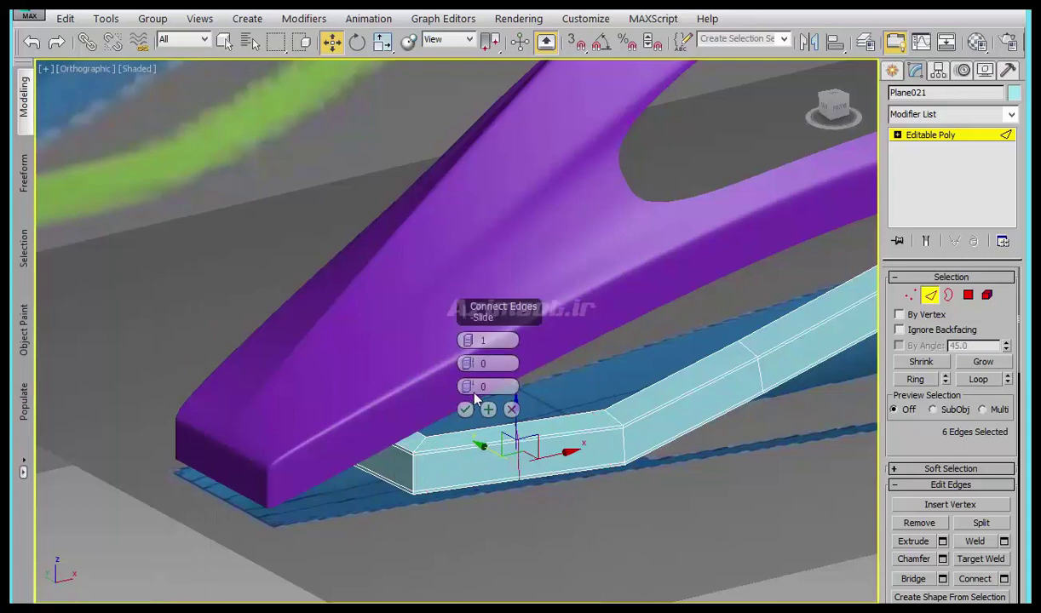
left_click_drag(467, 387, 475, 579)
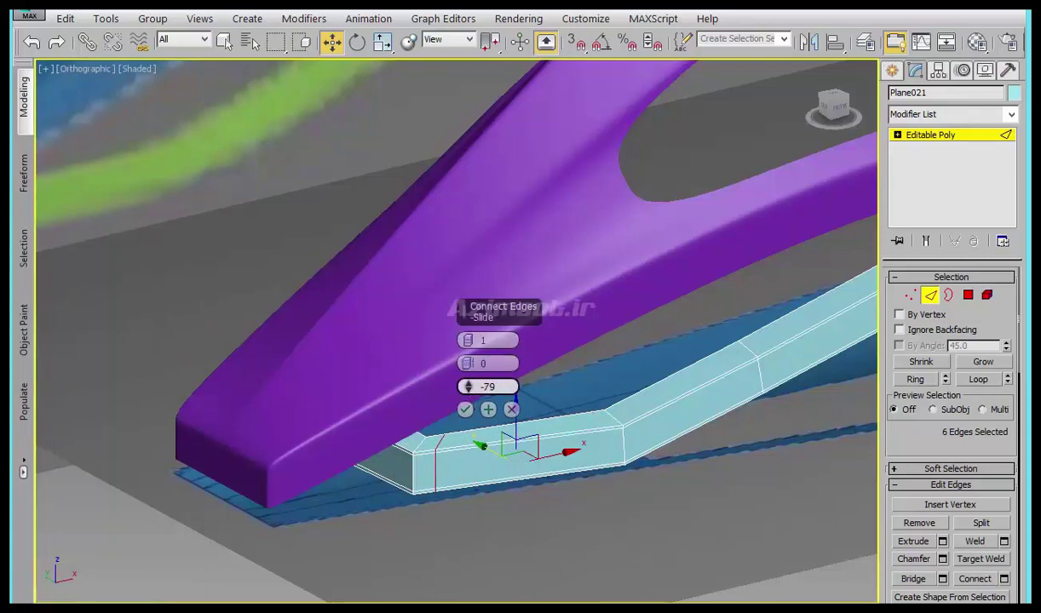
left_click(464, 410)
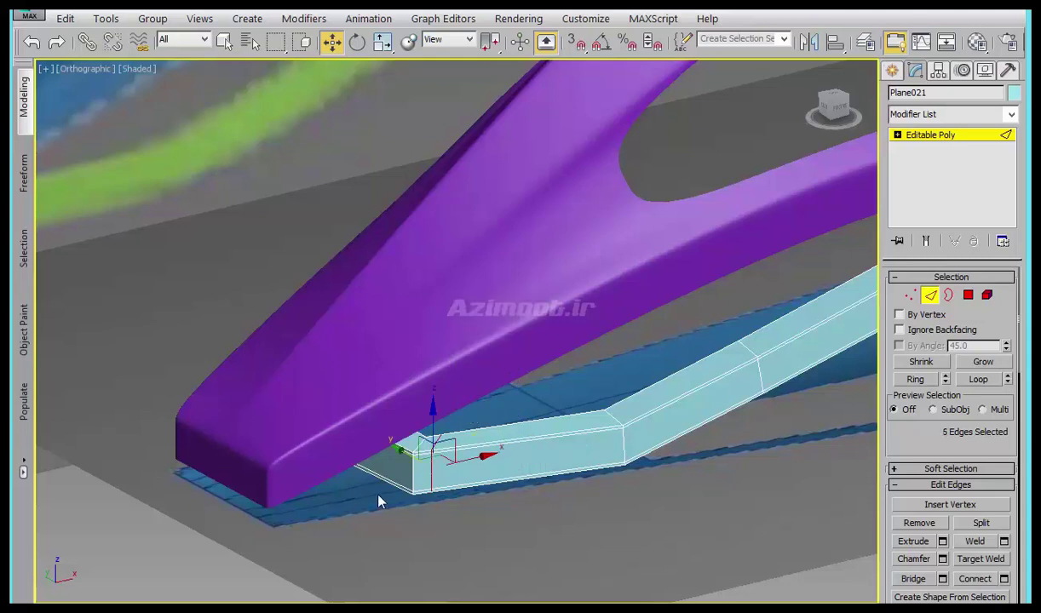
- Add a second crosswise loop near the strip's end with Connect
middle_click_drag(412, 488, 394, 516, "alt")
left_click(425, 448, "ctrl")
right_click(425, 448)
left_click(326, 494)
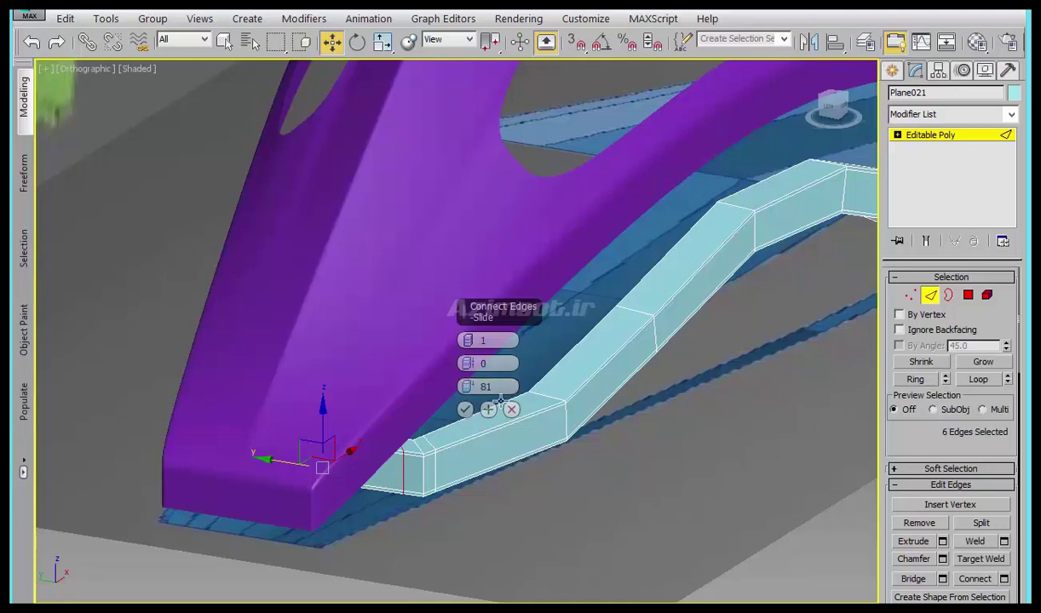
left_click(464, 410)
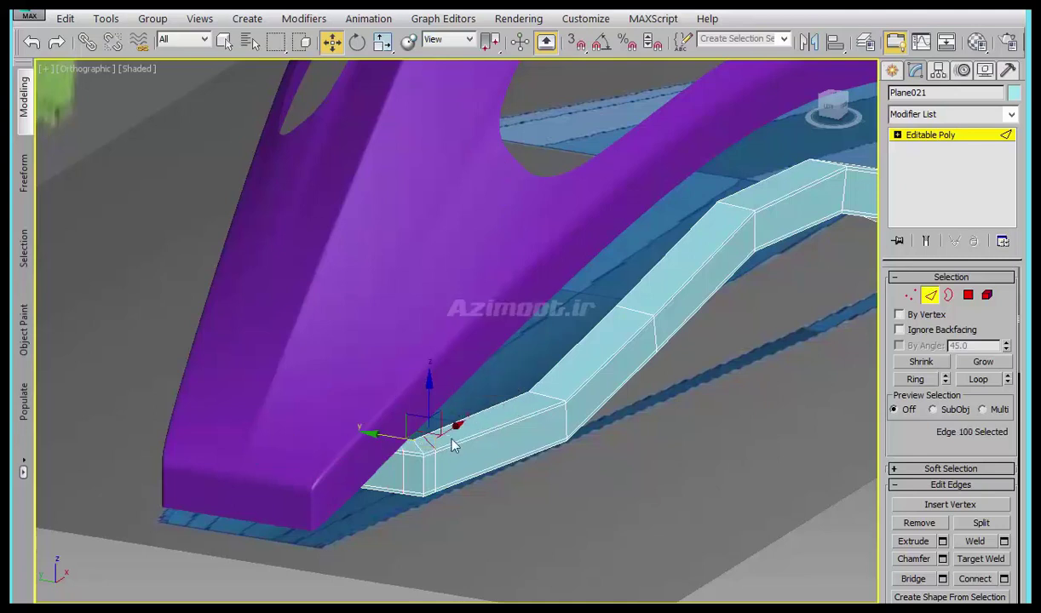
- Connect the 24-edge ring with 2 lengthwise loops, pinched toward the long edges
left_click(915, 379)
right_click(479, 327)
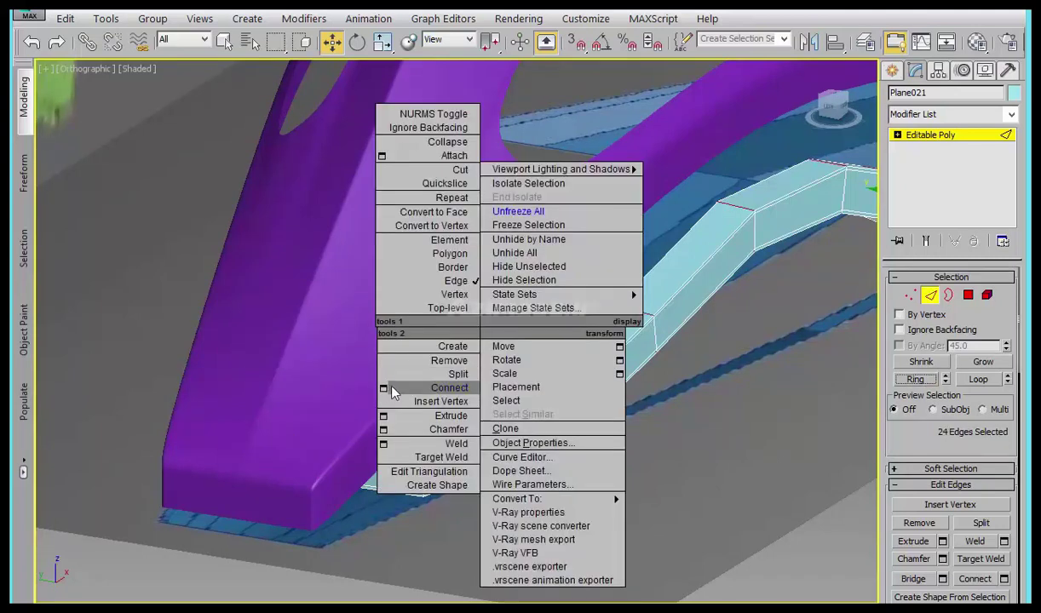
left_click(383, 388)
right_click(467, 386)
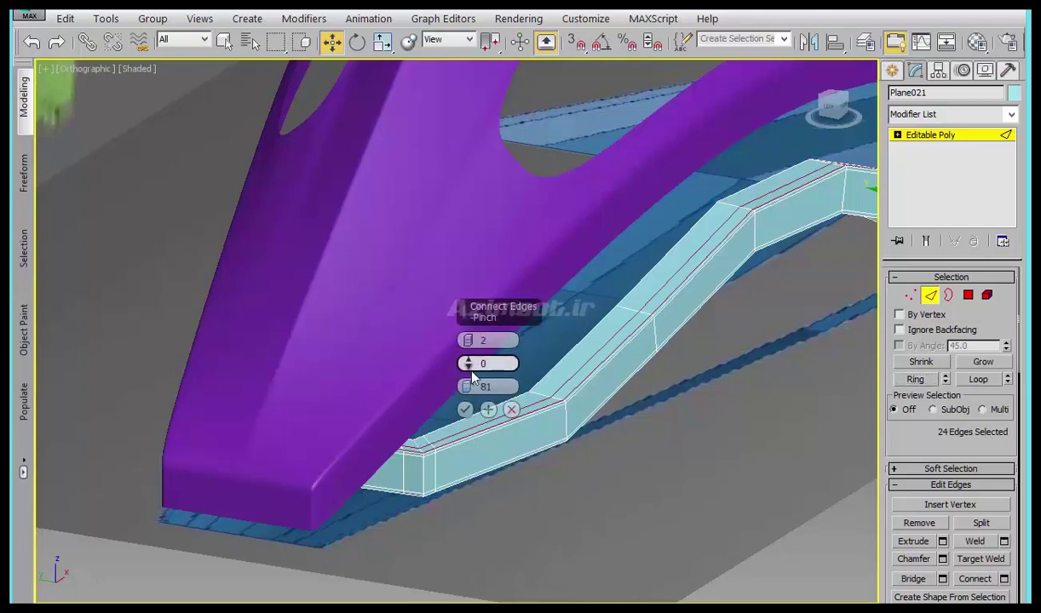
left_click_drag(468, 341, 575, 115)
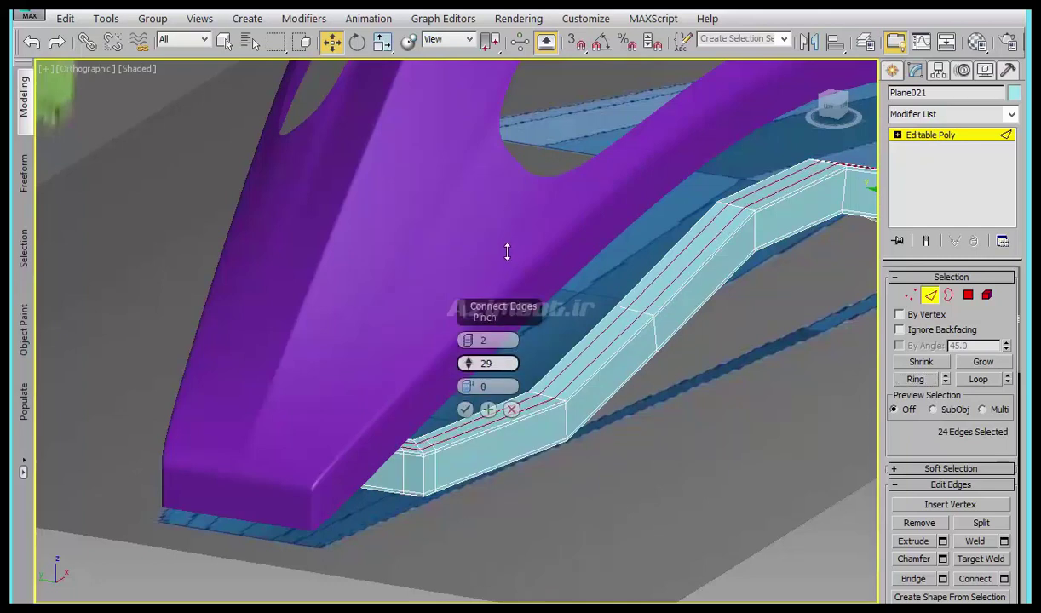
left_click(465, 409)
- Clear the edge selection and turn on NURMS smoothing for the strip
left_click(37, 111)
key("ctrl+m")
mouse_move(500, 400)
middle_mouse_down("alt")
mouse_move(521, 477)
mouse_move(437, 464)
mouse_move(460, 462)
middle_mouse_up("alt")
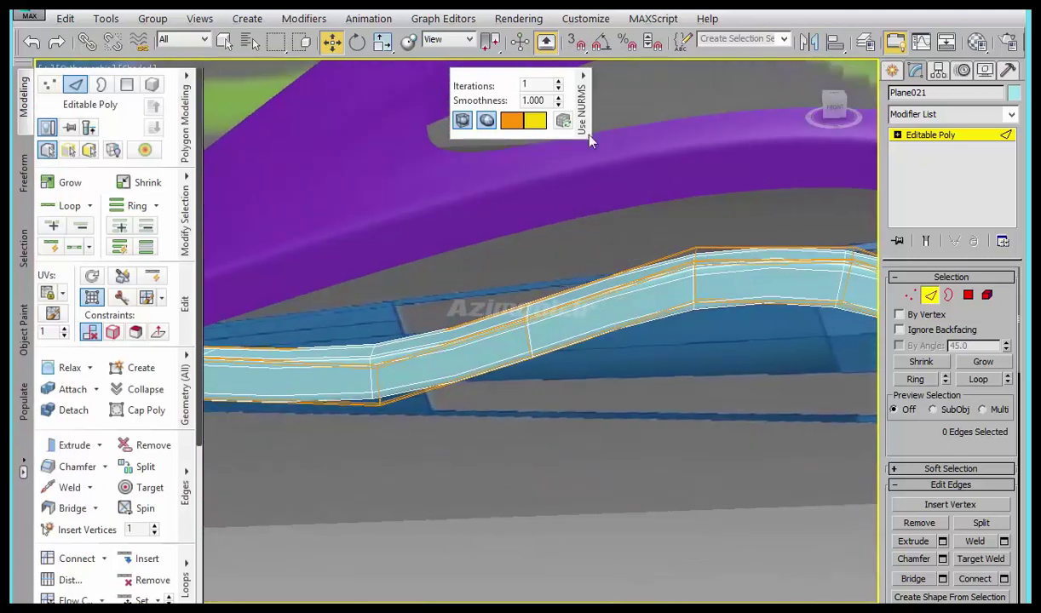
- Raise the strip's smoothing preview to 2 iterations
left_click(558, 84)
scroll(537, 437, "down", 3)
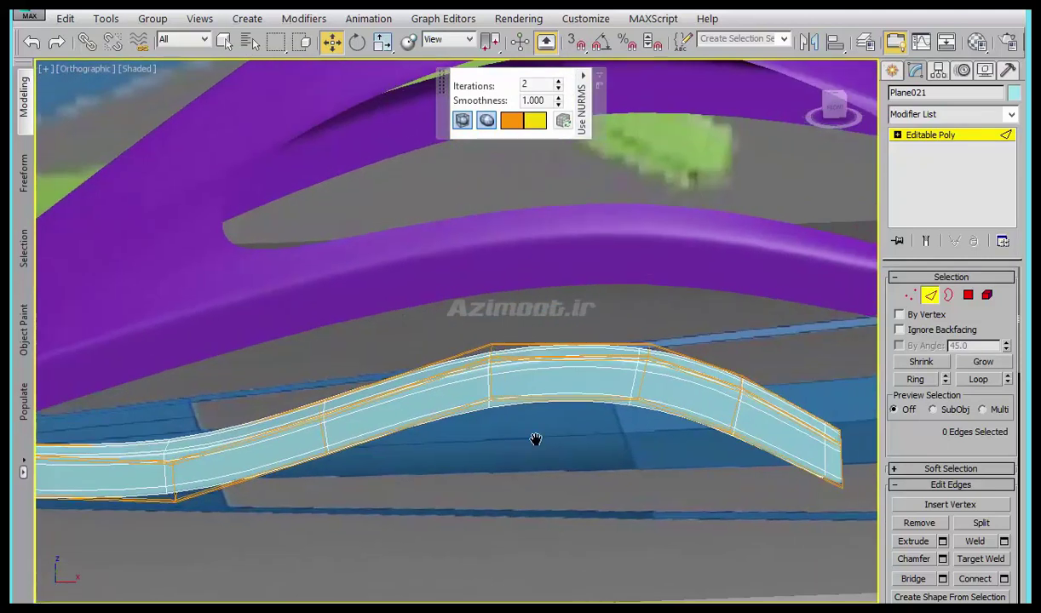
middle_click_drag(537, 437, 551, 364, "alt")
- Browse the Modifier List and close it without adding a modifier
left_click(952, 116)
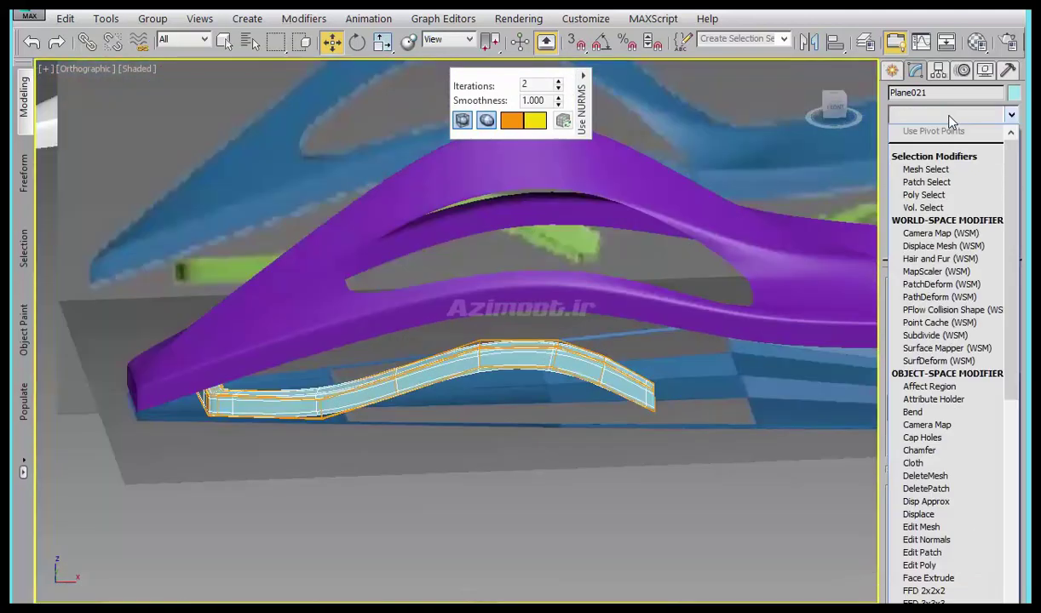
scroll(948, 145, "down", 5)
scroll(937, 205, "down", 15)
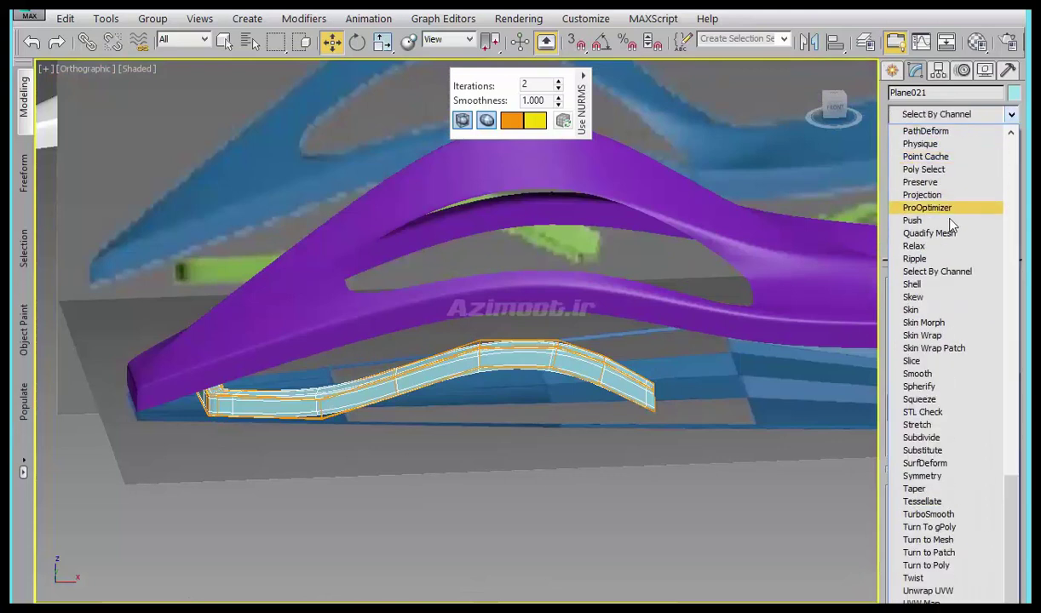
left_click(960, 116)
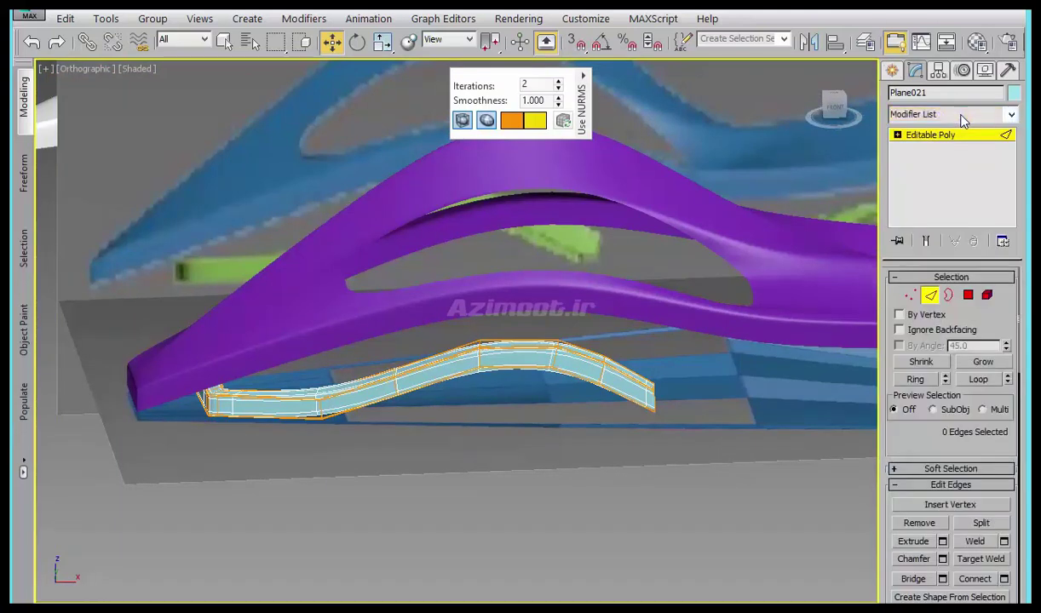
left_click(954, 114)
scroll(937, 256, "down", 5)
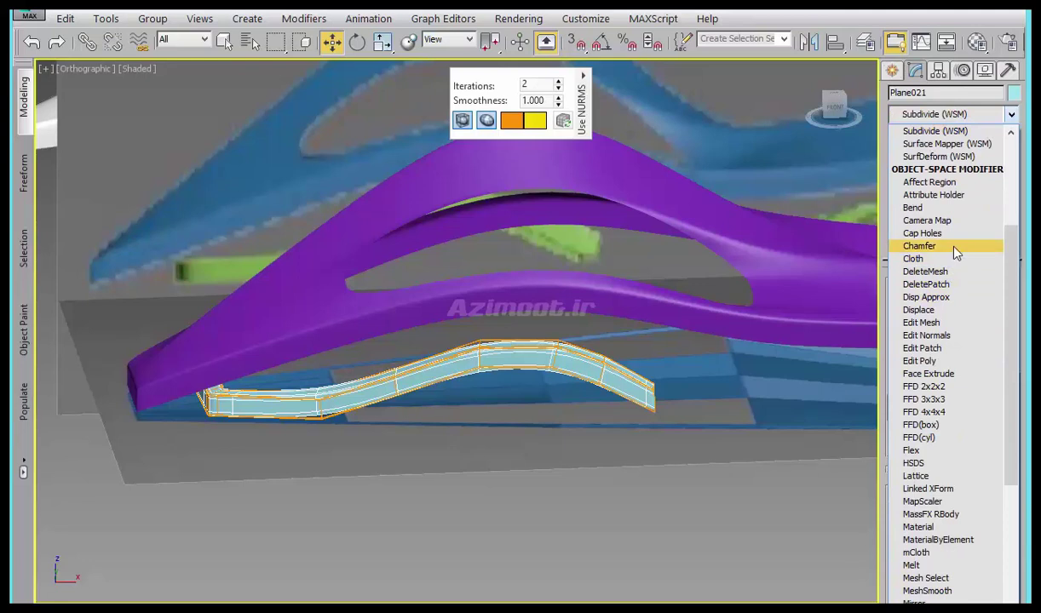
key("Escape")
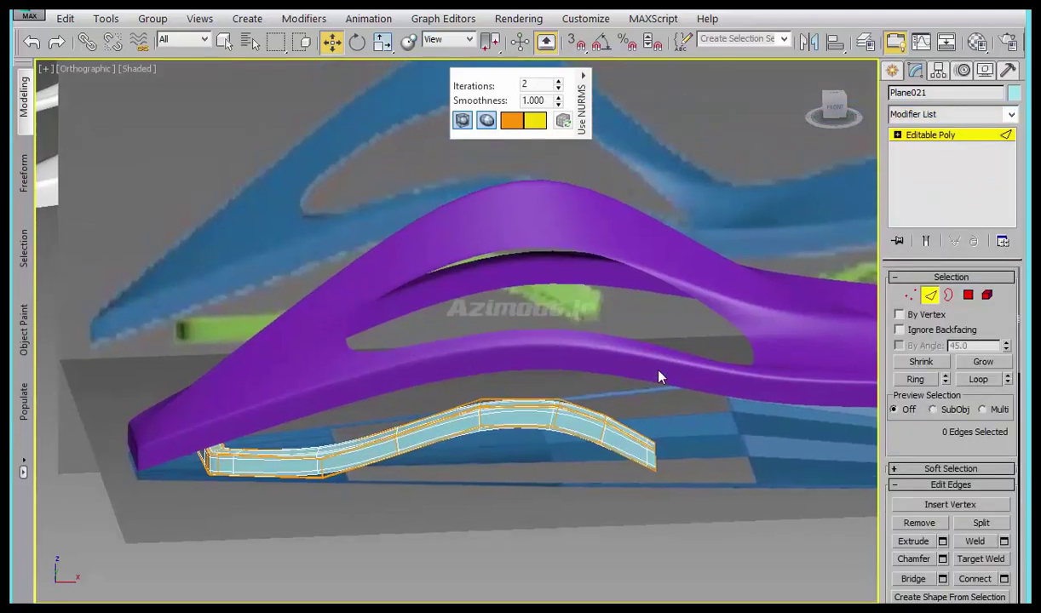
- Switch to a wireframe Top view, exit edge editing and nudge the strip slightly upward
key("t")
key("F3")
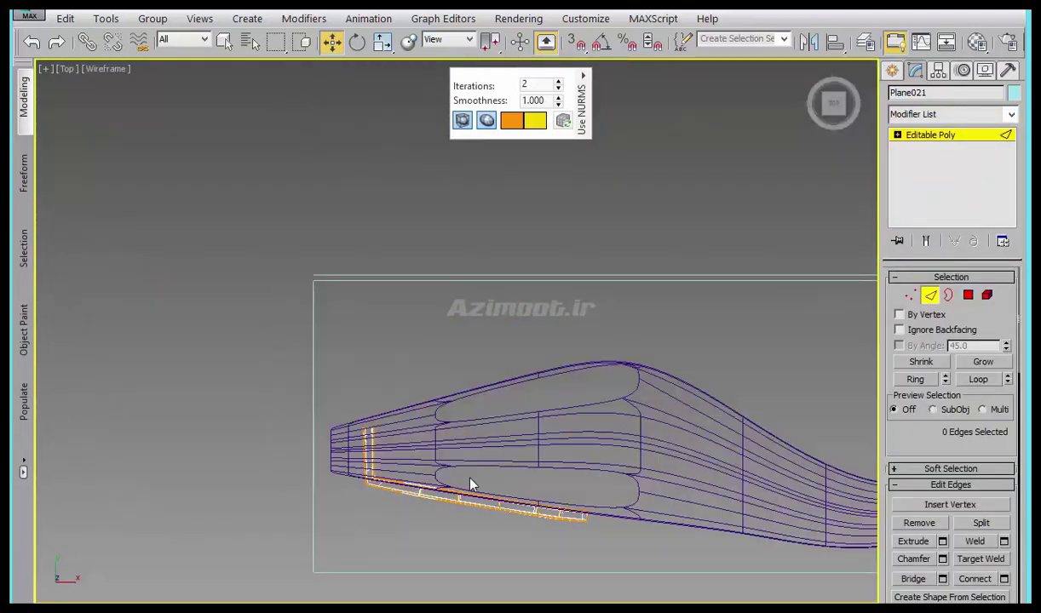
left_click(891, 70)
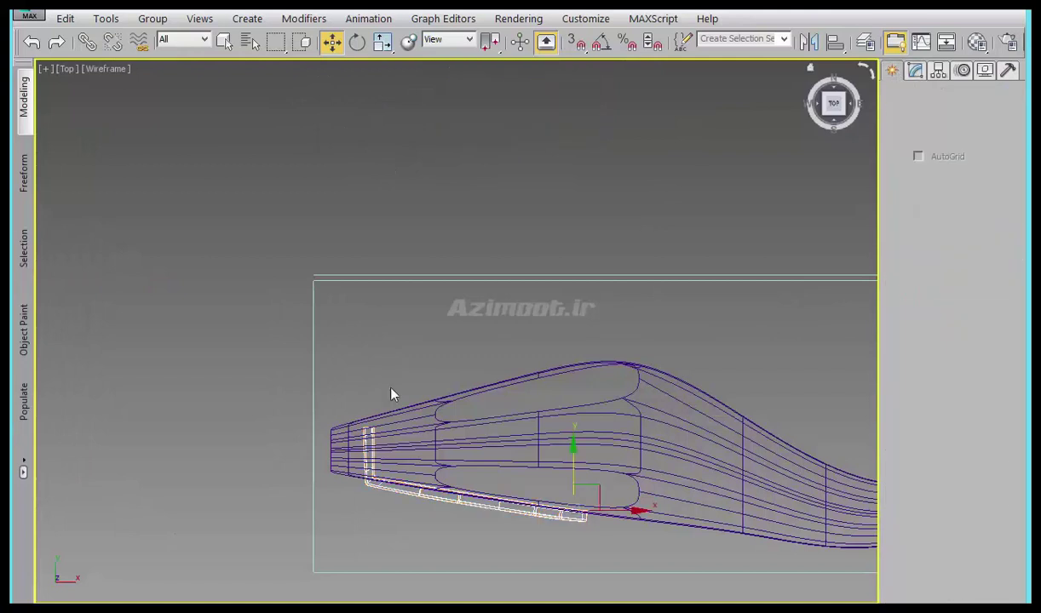
left_click_drag(574, 462, 575, 455)
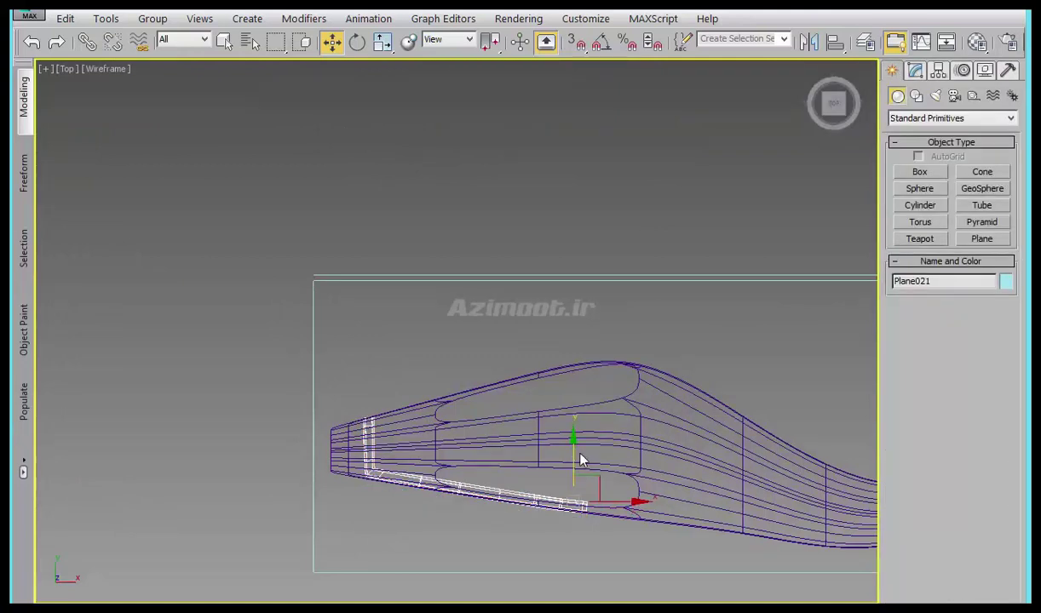
- Snap the strip's pivot to its top-left corner using Affect Pivot Only
left_click(937, 69)
left_click(951, 171)
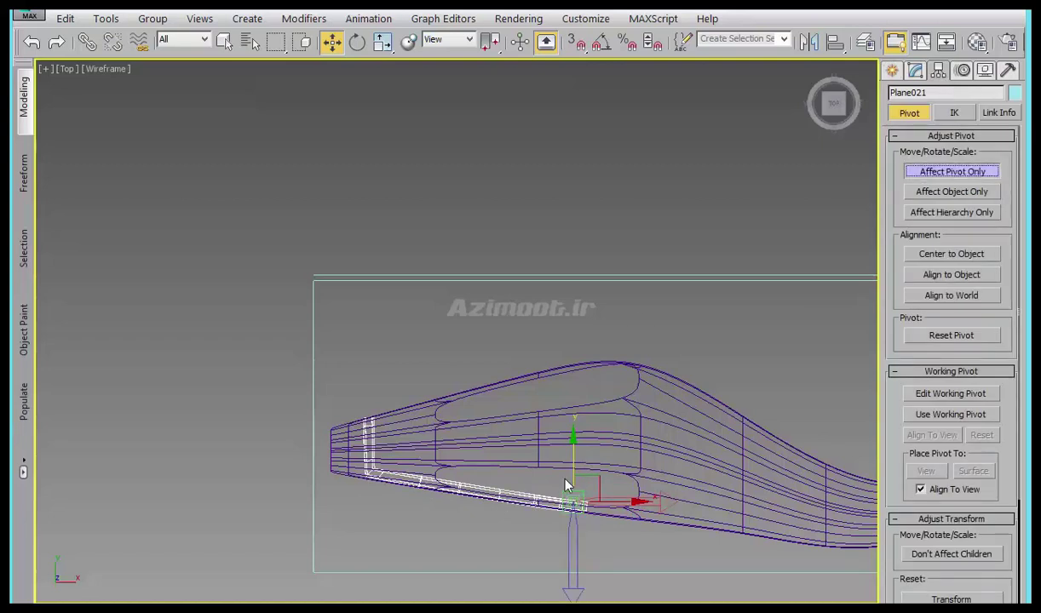
left_click_drag(567, 486, 345, 396)
scroll(318, 412, "up", 5)
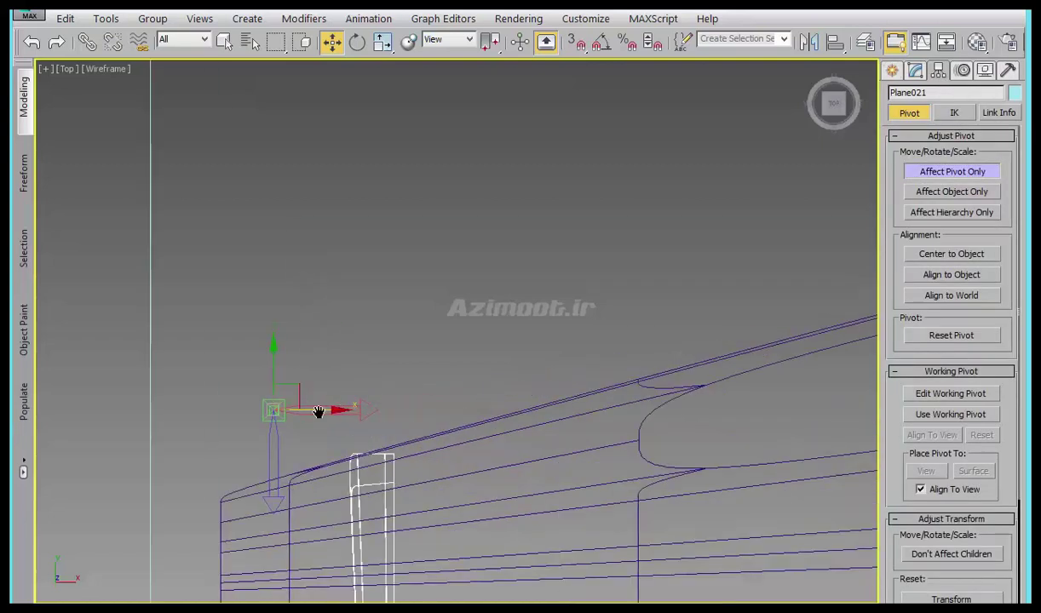
middle_click_drag(318, 412, 343, 417)
key("s")
left_click_drag(300, 414, 422, 458)
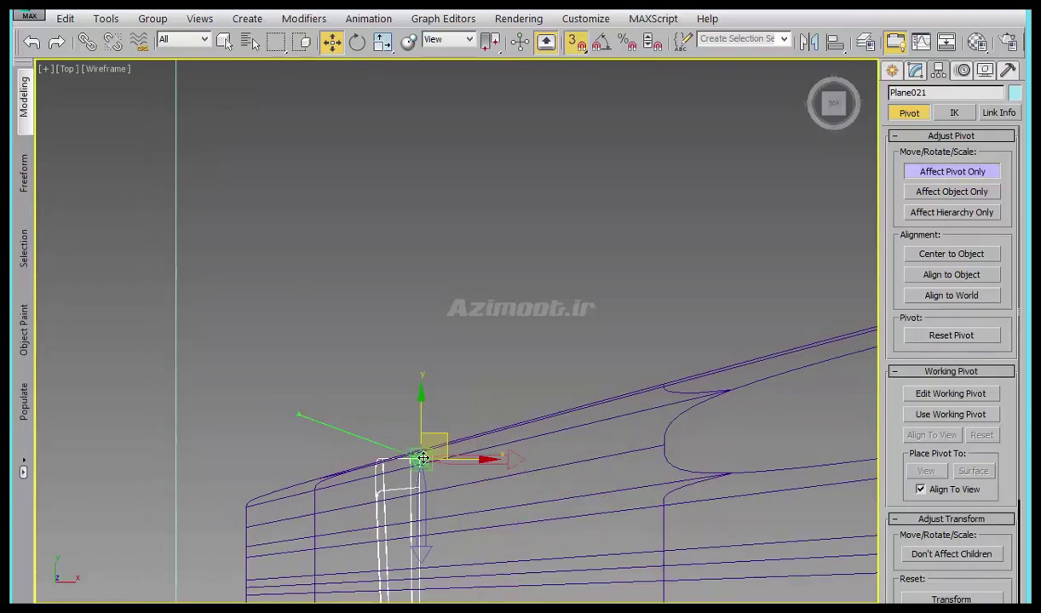
left_click(911, 171)
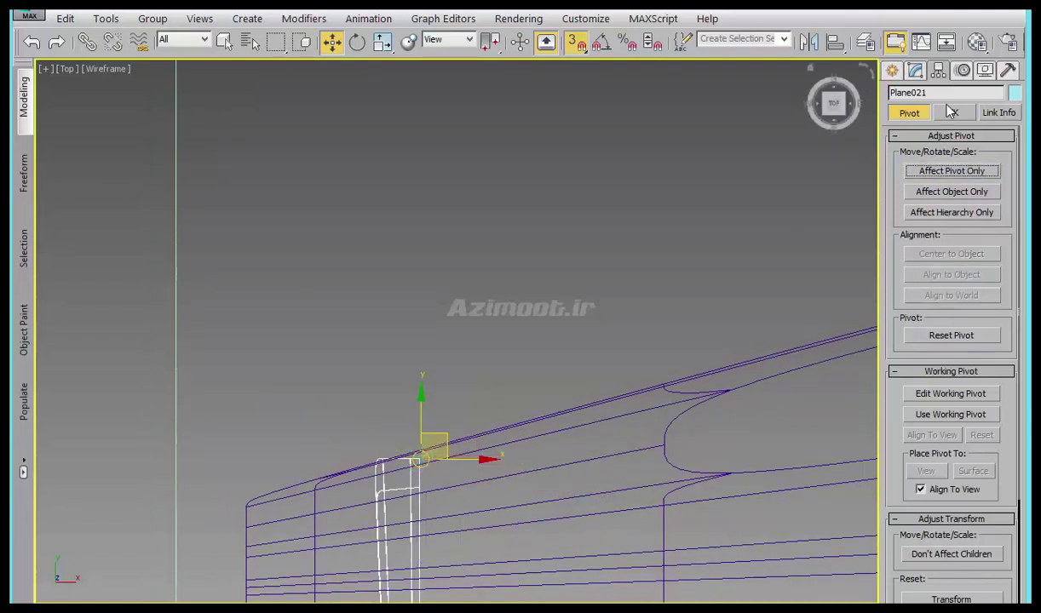
- Add a Symmetry modifier to the strip, mirrored on the Z axis
left_click(915, 70)
left_click(938, 115)
key("s")
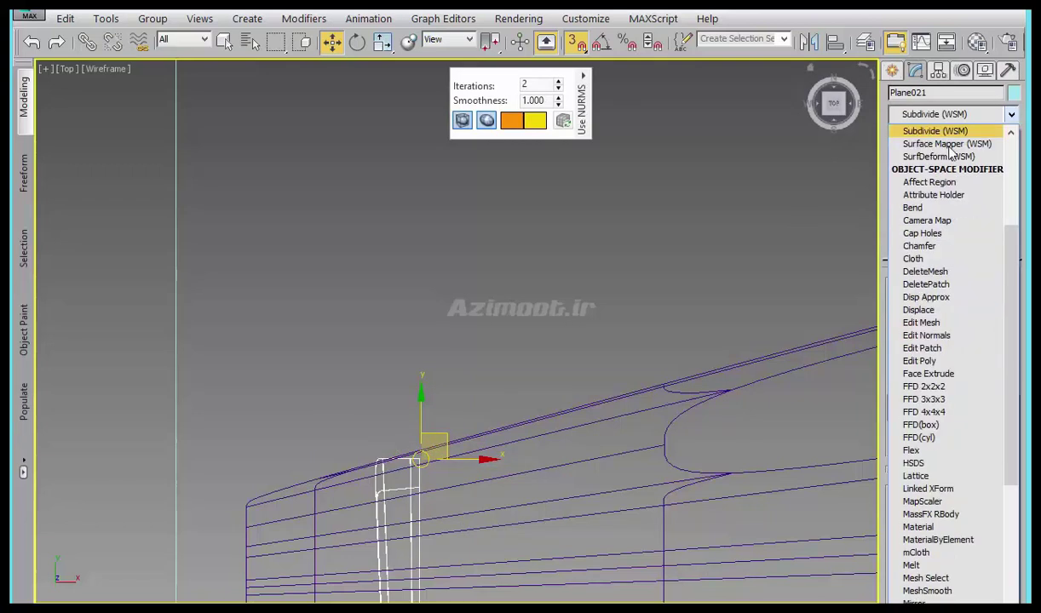
key("e")
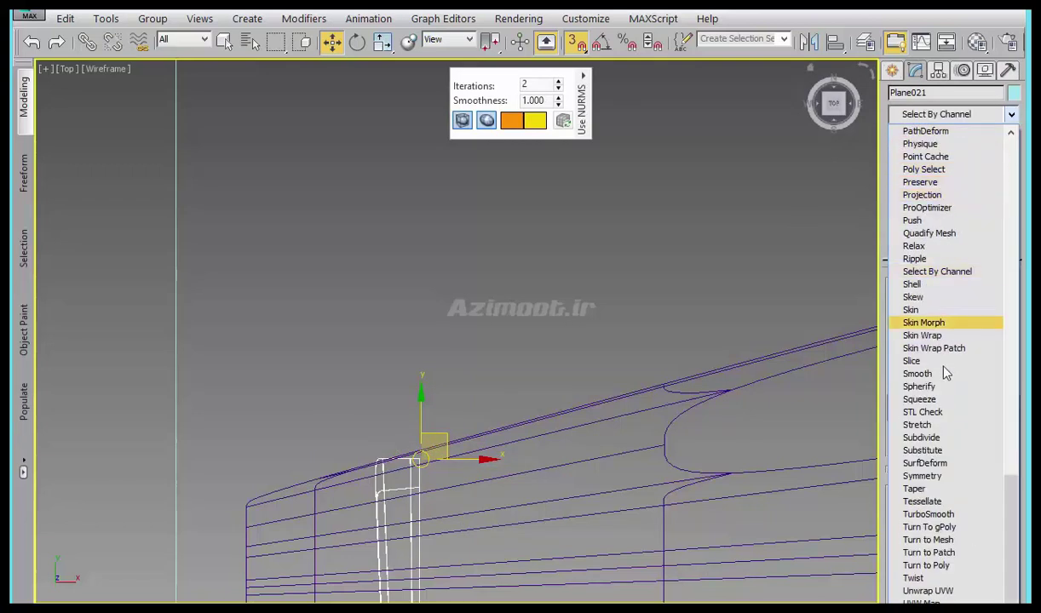
left_click(921, 476)
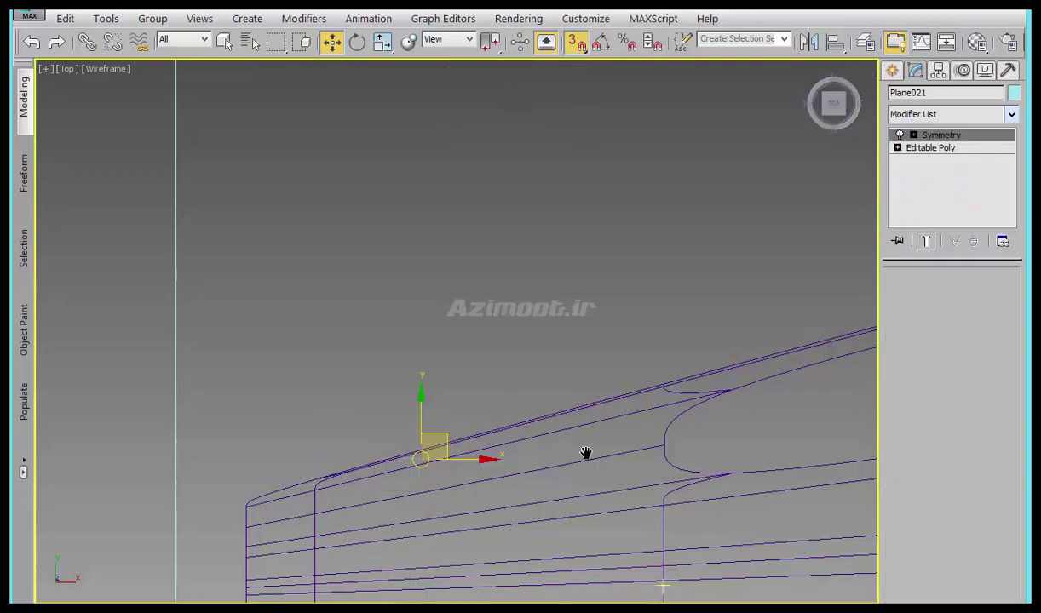
scroll(585, 454, "down", 3)
left_click(971, 308)
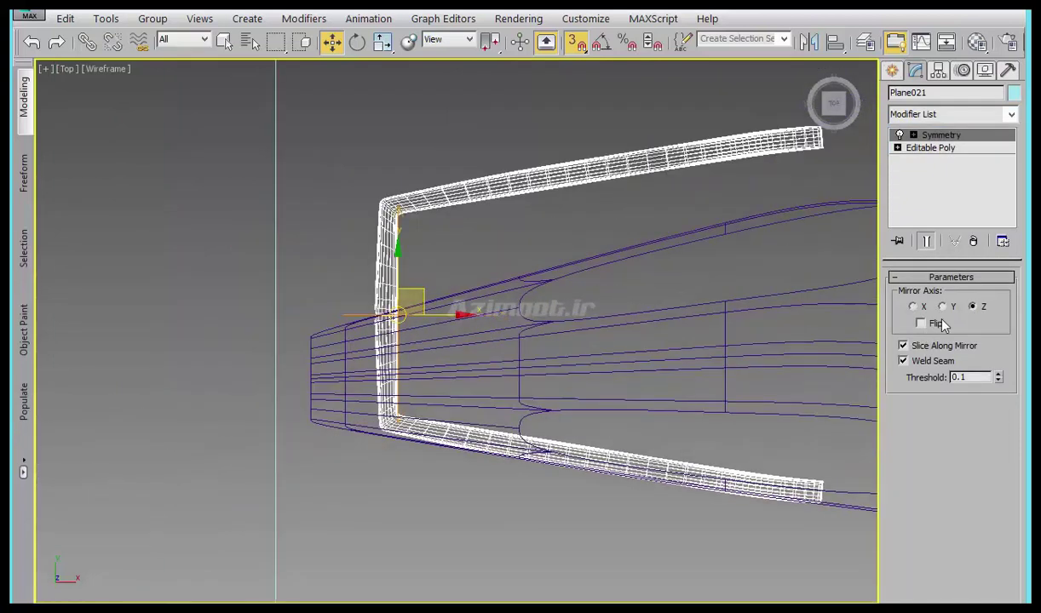
- Move and rotate the Symmetry mirror so the copied arm follows the purple form's other side
middle_click_drag(542, 368, 542, 385)
key("1")
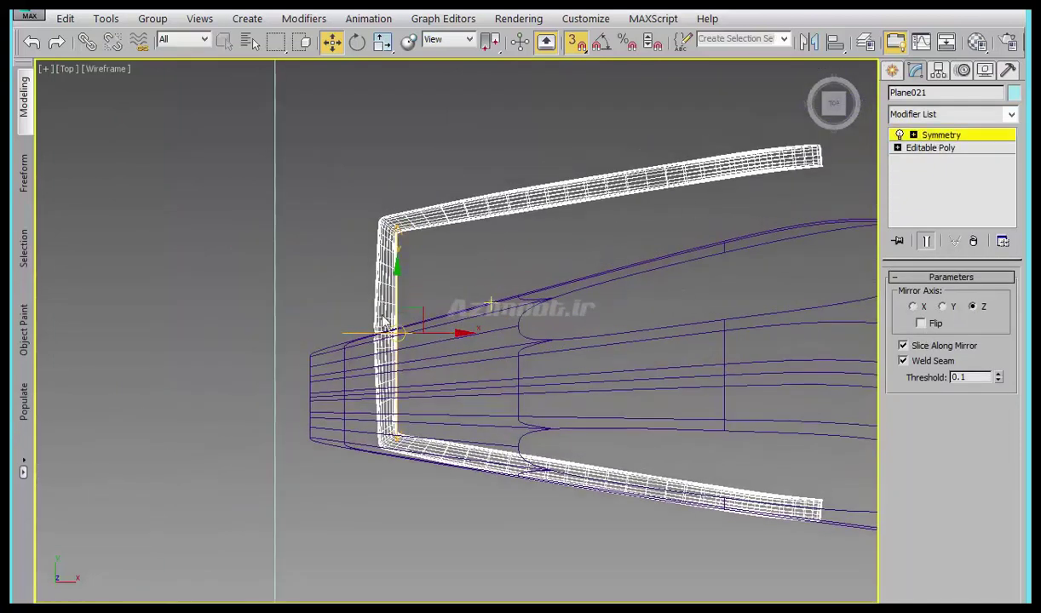
key("s")
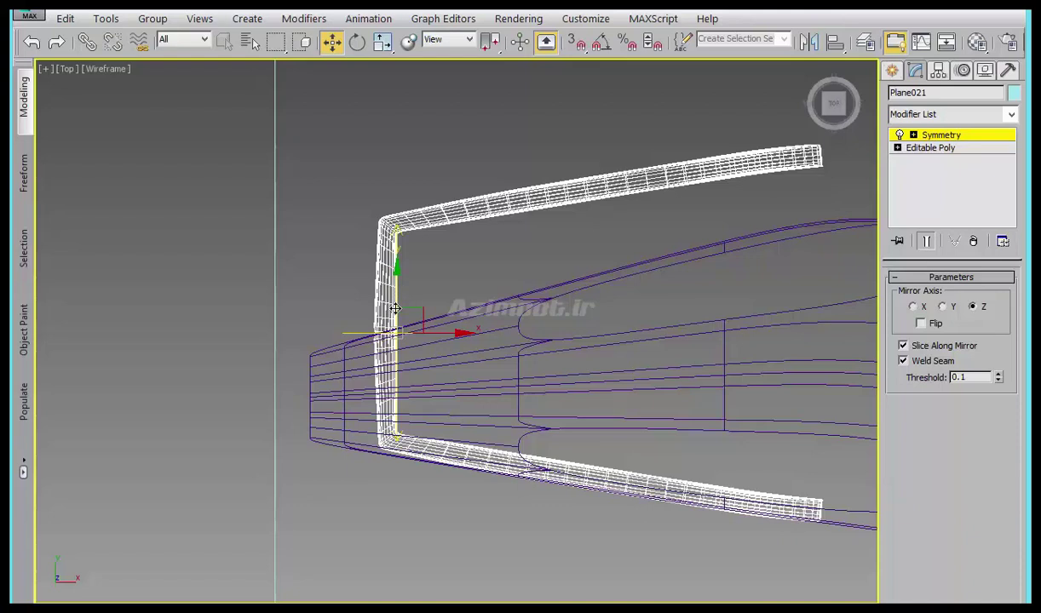
left_click_drag(395, 309, 395, 349)
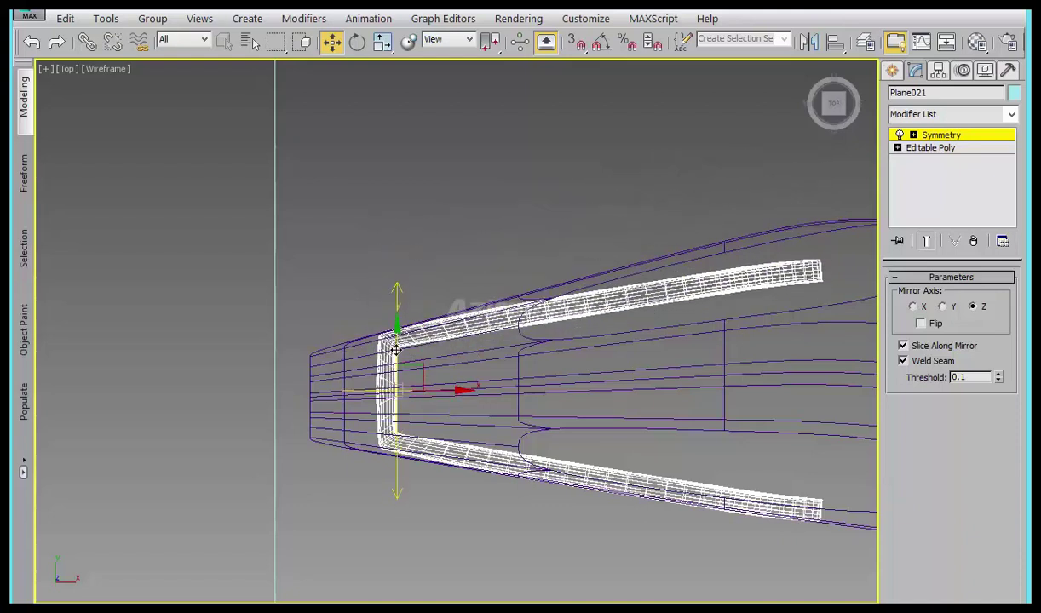
middle_click_drag(650, 341, 502, 366)
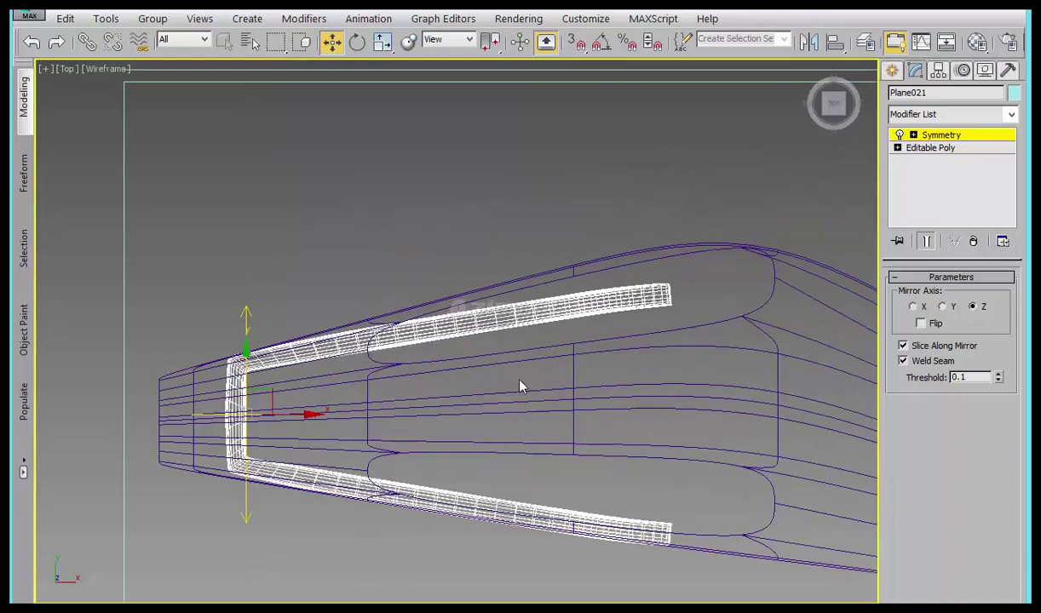
key("e")
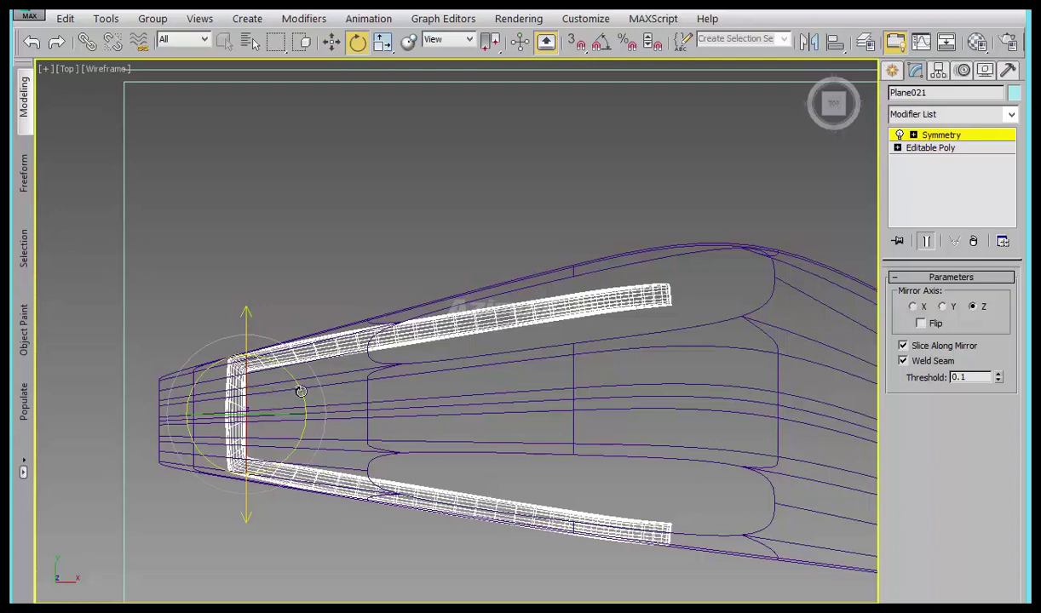
left_click_drag(301, 391, 300, 390)
middle_click_drag(319, 403, 361, 412)
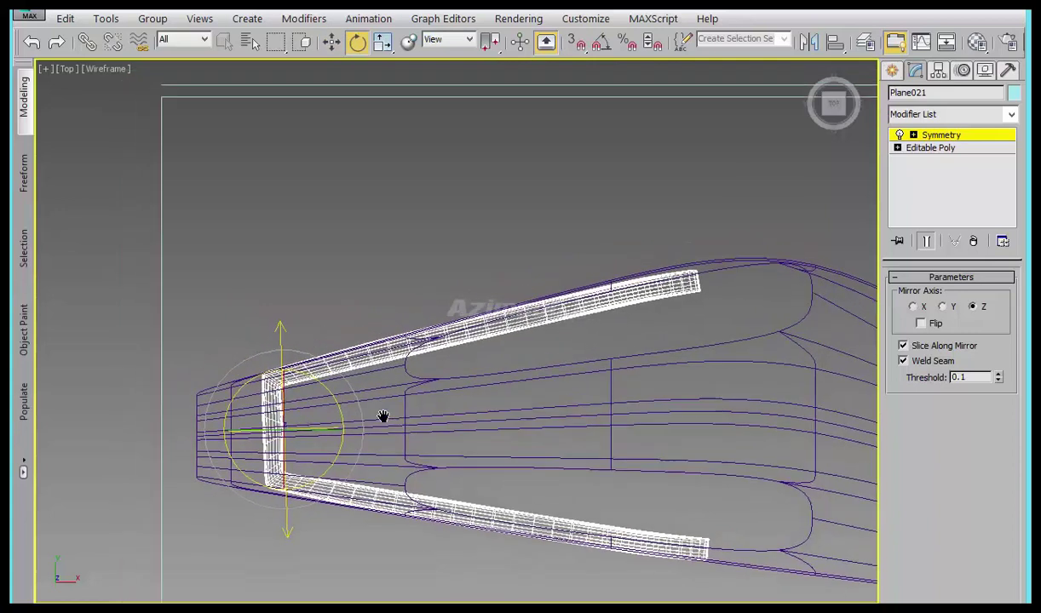
left_click_drag(339, 396, 338, 396)
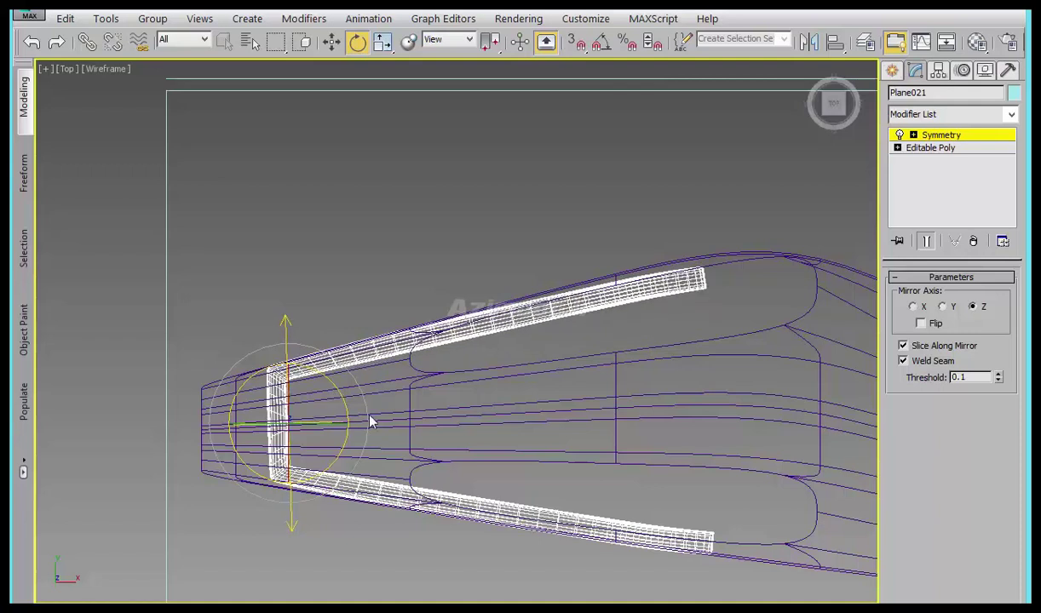
middle_click_drag(371, 421, 320, 383)
scroll(320, 383, "down", 3)
- Switch to a shaded Front view centred on the ribbon shapes
left_click(892, 70)
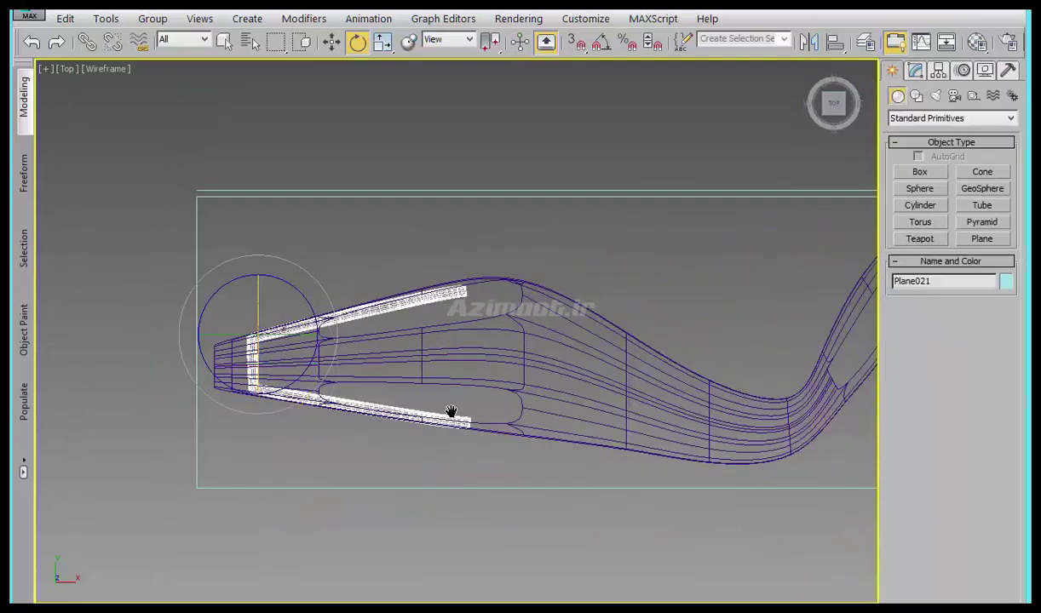
middle_click_drag(451, 412, 419, 378)
key("f")
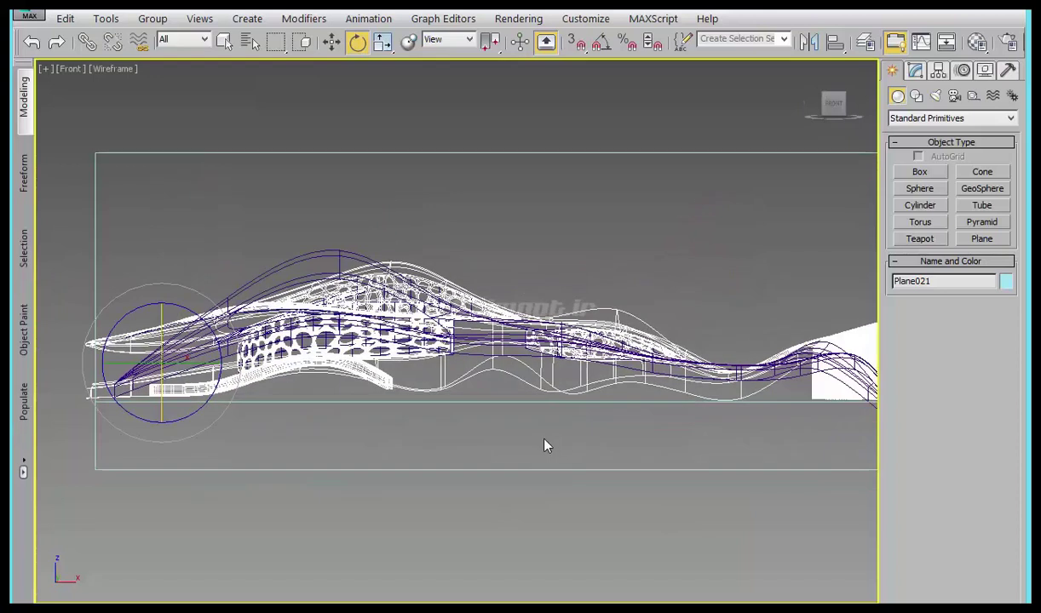
key("F3")
scroll(588, 362, "up", 3)
middle_click_drag(474, 386, 645, 474)
- Draw a new plane, Plane022, beside the purple form
left_click(982, 238)
scroll(685, 476, "up", 2)
scroll(692, 487, "down", 2)
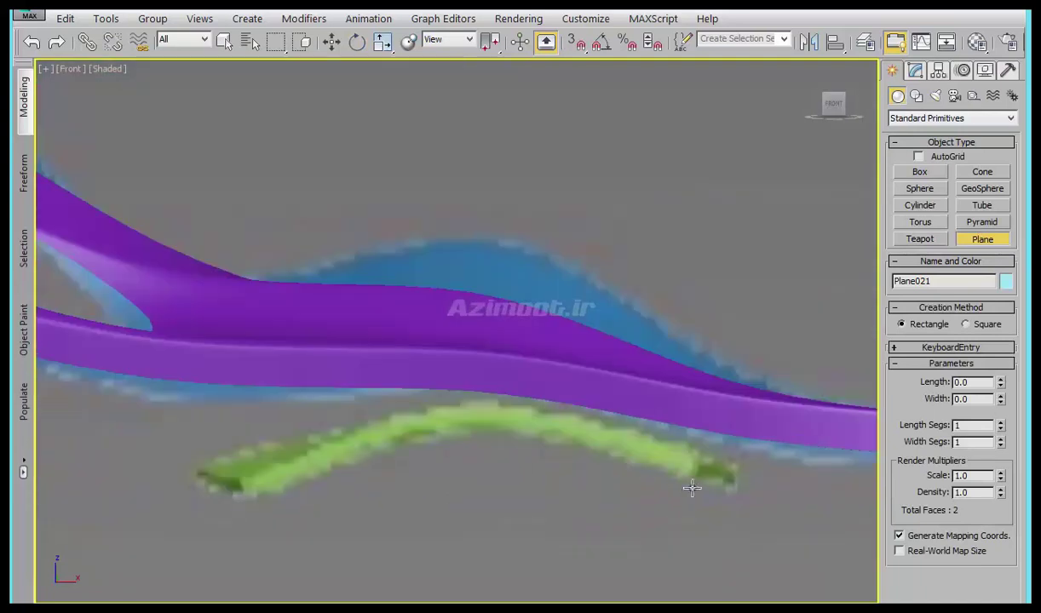
mouse_move(663, 460)
left_mouse_down()
mouse_move(655, 439)
mouse_move(629, 436)
left_mouse_up()
key("e")
- Orbit around Plane022 to inspect it, then return to the front view
middle_click_drag(630, 442, 514, 295, "alt")
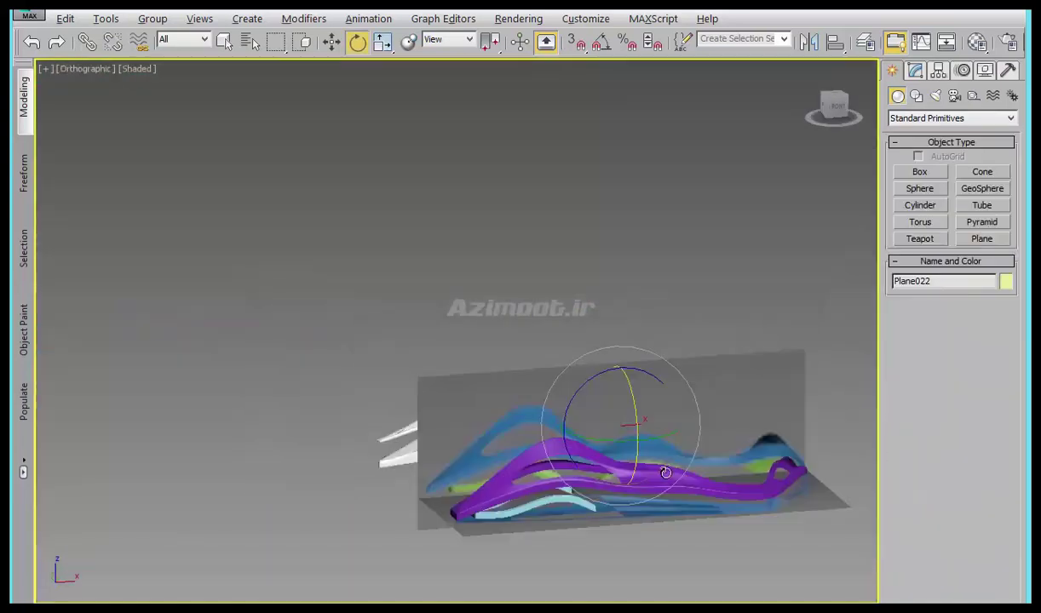
key("w")
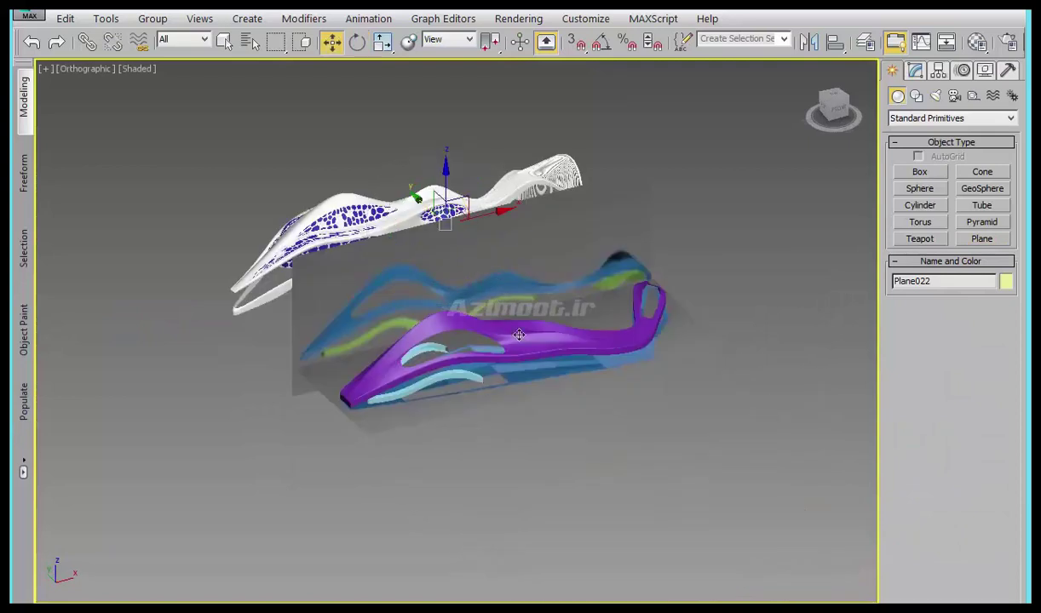
scroll(602, 368, "up", 5)
mouse_move(591, 386)
middle_mouse_down("alt")
mouse_move(528, 341)
mouse_move(569, 383)
mouse_move(608, 371)
middle_mouse_up("alt")
scroll(608, 358, "up", 3)
key("f")
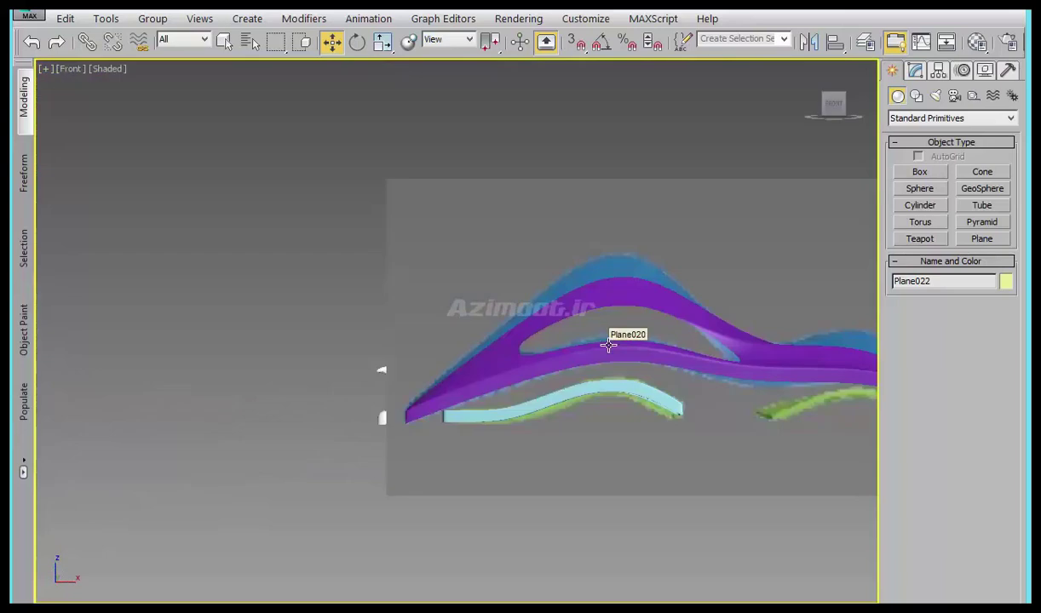
middle_click_drag(725, 404, 384, 336)
scroll(460, 341, "up", 5)
- Convert Plane022 to Editable Poly and stretch its right-edge vertices right and upward
right_click(471, 354)
mouse_move(507, 525)
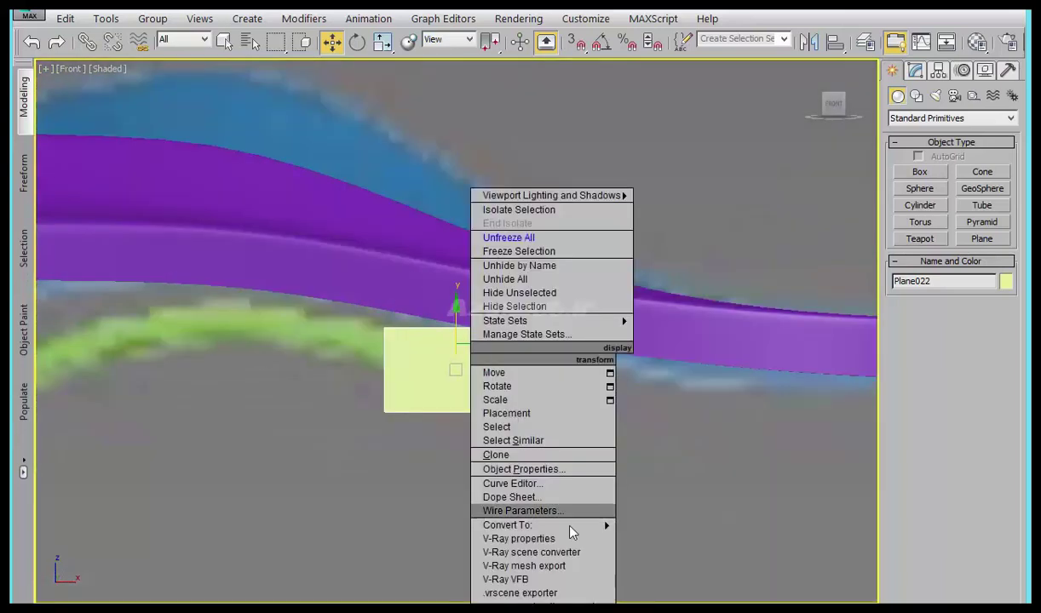
left_click(678, 539)
key("1")
left_click_drag(565, 358, 500, 479)
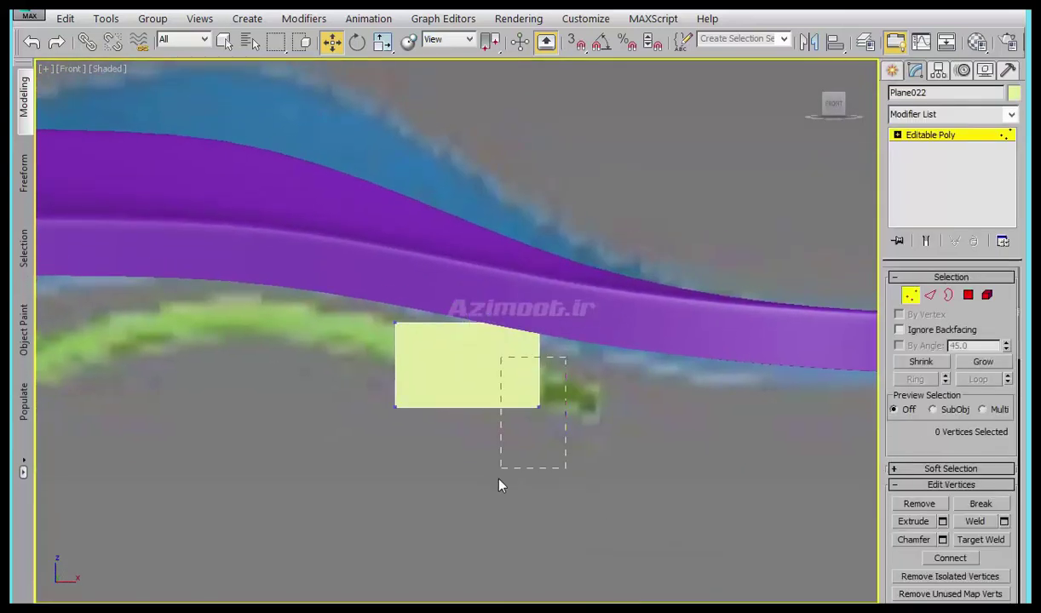
left_click_drag(545, 439, 545, 439)
left_click_drag(563, 362, 577, 371)
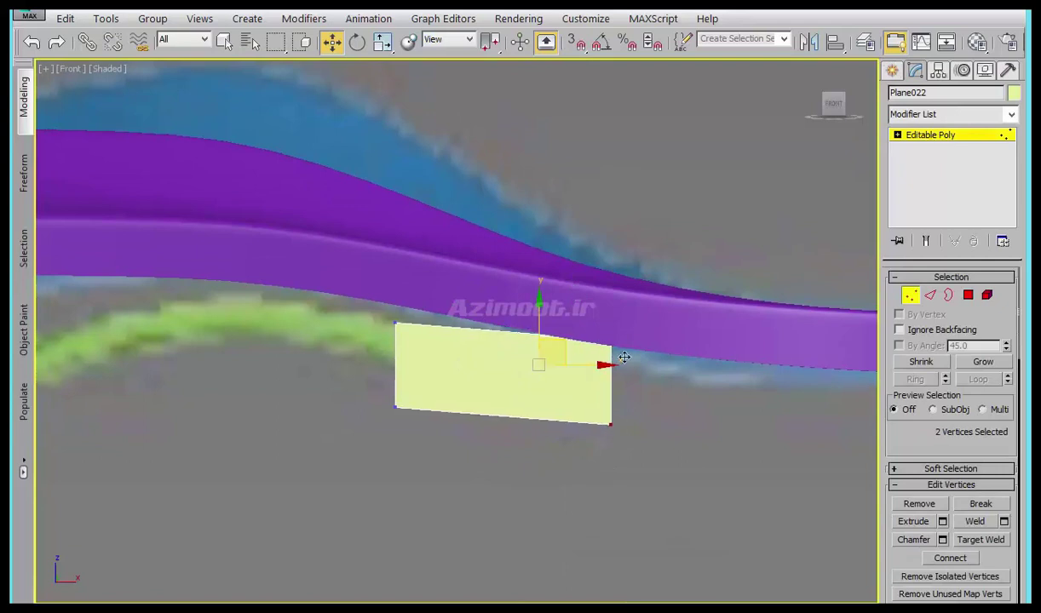
- Reshape the plane by lowering its top edge and shifting its left vertices
left_click(598, 340)
mouse_move(232, 381)
left_mouse_down("ctrl")
mouse_move(489, 273)
mouse_move(488, 342)
left_mouse_up("ctrl")
left_click_drag(430, 457, 355, 307)
left_click_drag(409, 354, 479, 353)
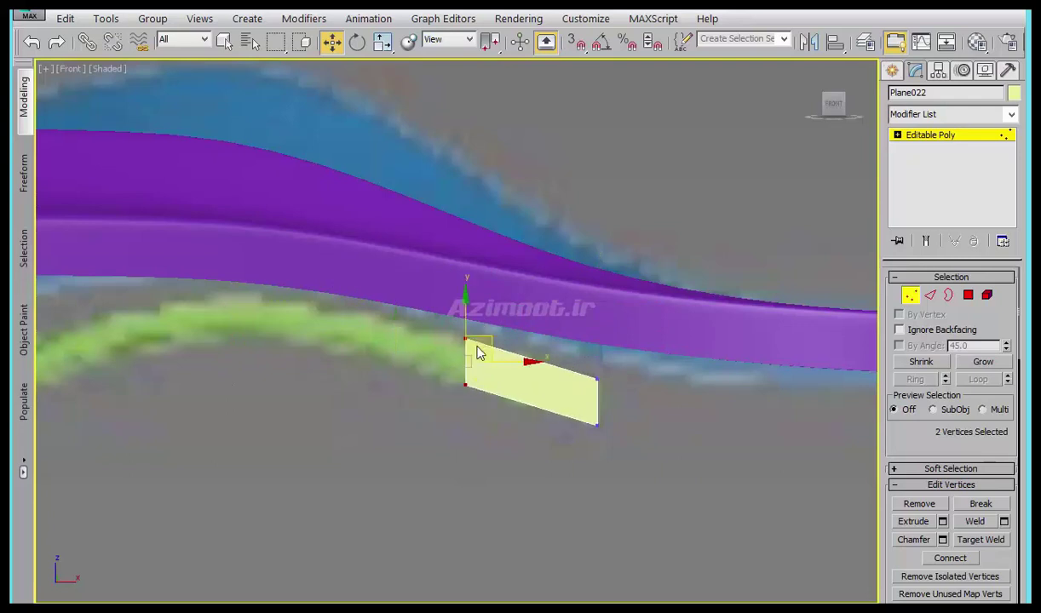
left_click(466, 339)
left_click_drag(476, 328, 500, 318)
- Move the plane's left edge and extend a new strip segment from it
middle_click_drag(534, 388, 682, 426)
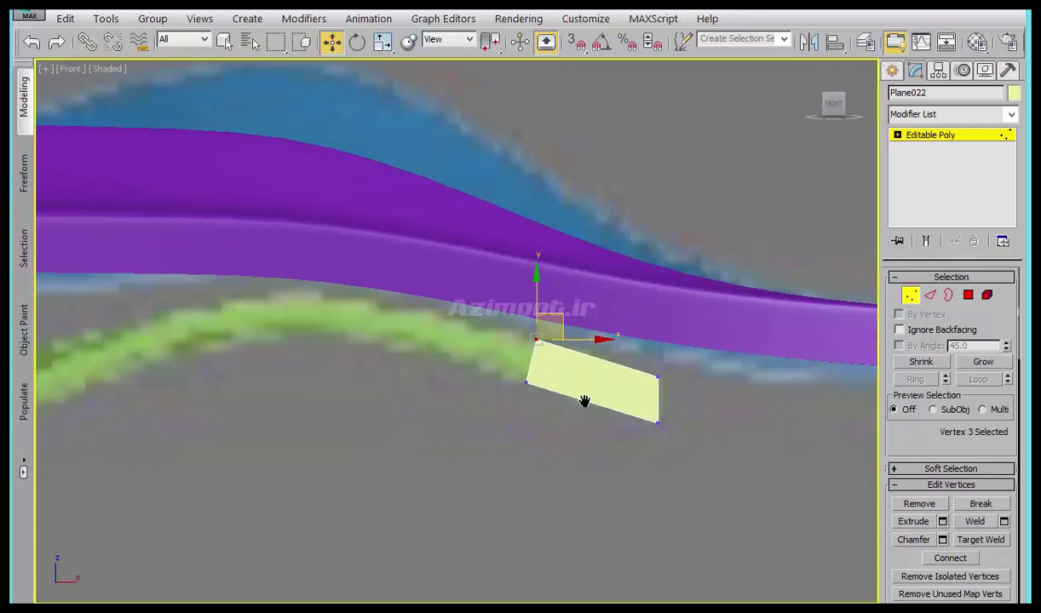
key("2")
left_click(688, 407)
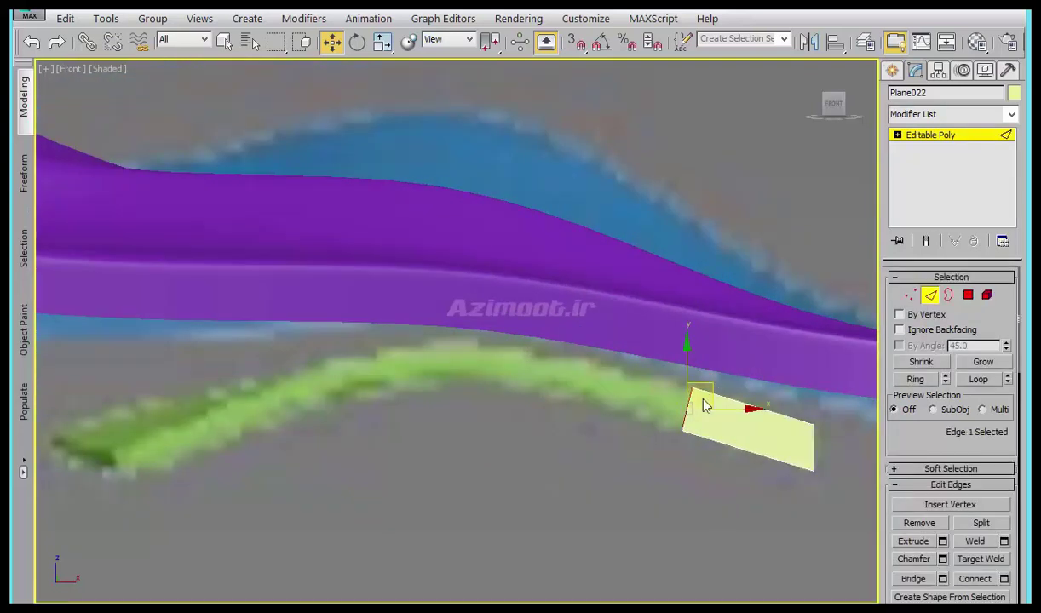
left_click_drag(705, 390, 588, 360)
middle_click_drag(588, 360, 673, 400)
left_click_drag(673, 400, 576, 379, "shift")
middle_click_drag(579, 393, 593, 377)
- Extend the strip with more rotated segments curving leftward along the green guide
key("e")
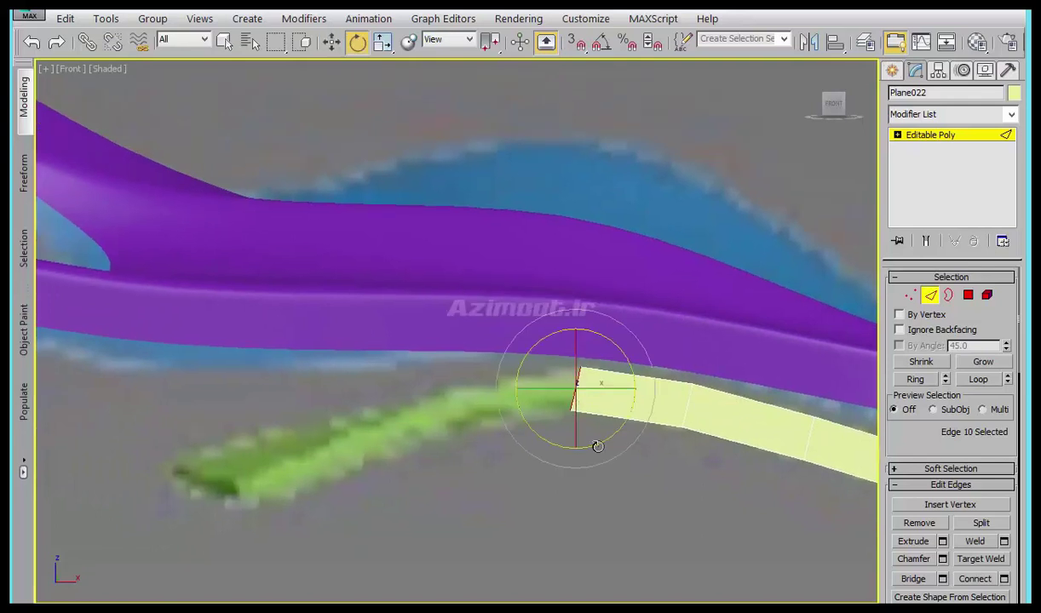
middle_click_drag(538, 358, 521, 343)
key("w")
left_click_drag(578, 360, 435, 400, "shift")
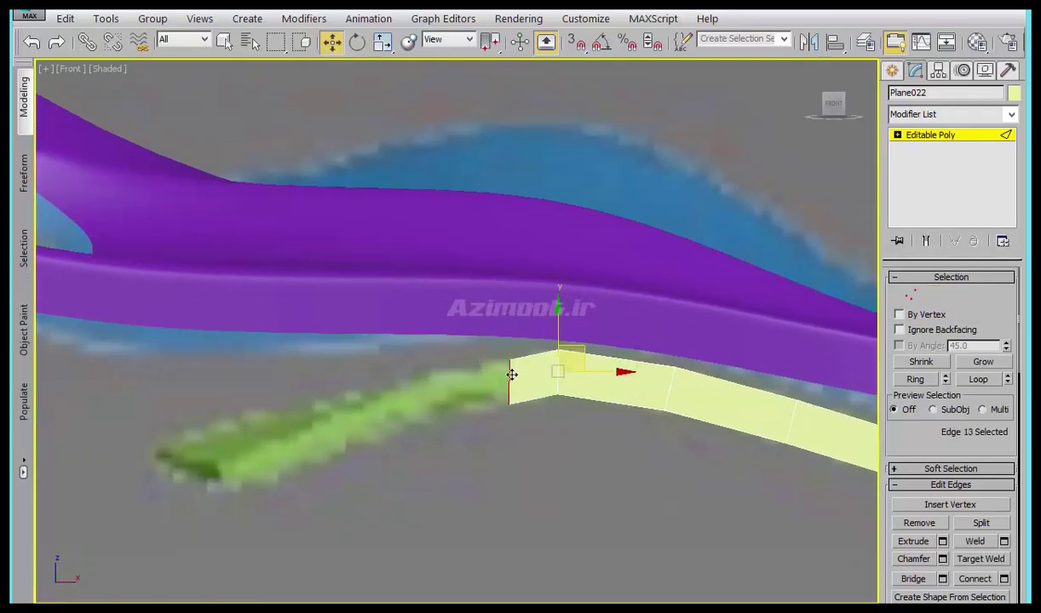
key("e")
mouse_move(454, 450)
middle_mouse_down()
mouse_move(500, 482)
mouse_move(509, 383)
middle_mouse_up()
key("w")
left_click_drag(497, 318, 304, 390, "shift")
mouse_move(304, 390)
middle_mouse_down("alt")
mouse_move(406, 385)
mouse_move(452, 487)
mouse_move(488, 467)
mouse_move(426, 401)
middle_mouse_up("alt")
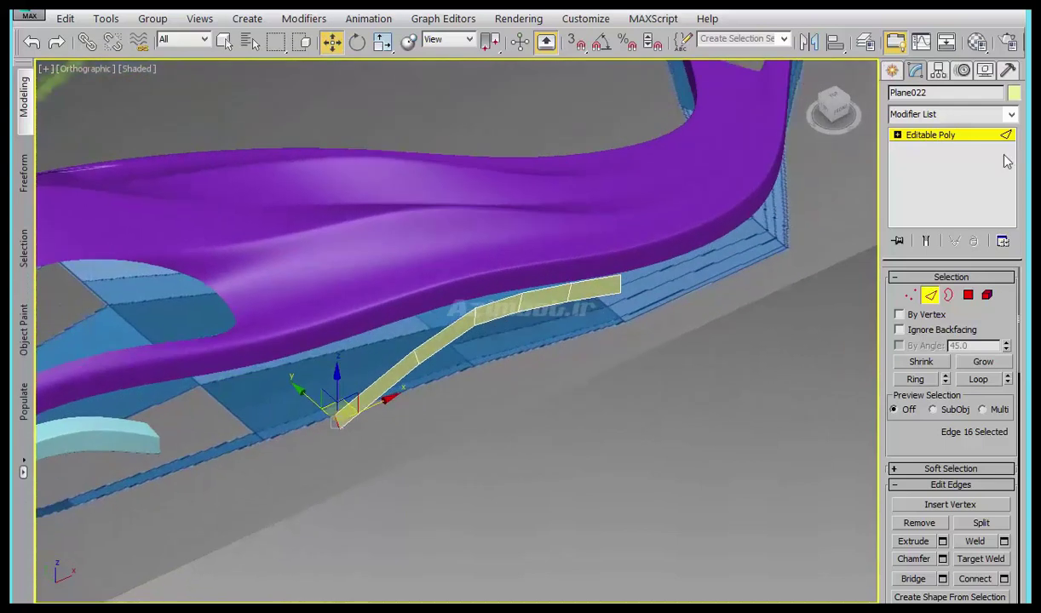
- Select all five polygons of Plane022 and extrude them about 148 units into a thick slab
left_click(892, 70)
left_click(915, 70)
left_click(968, 295)
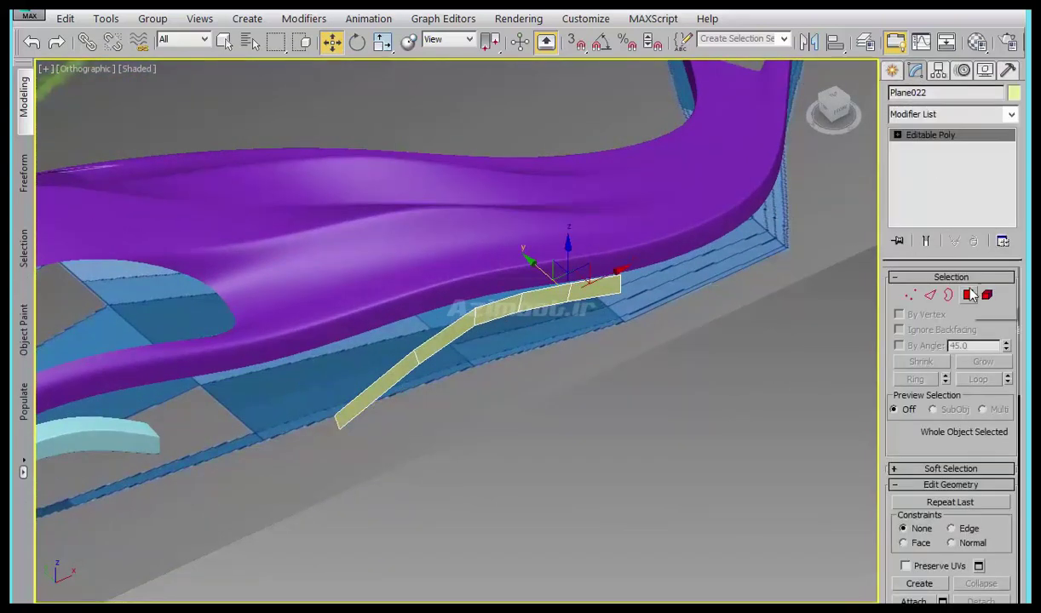
left_click(559, 295)
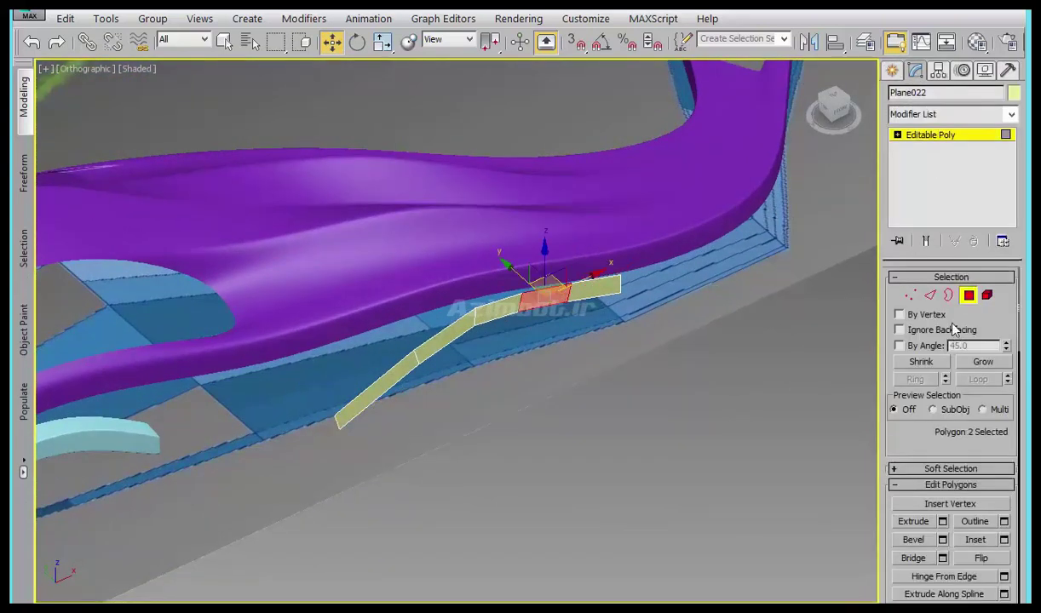
key("ctrl+a")
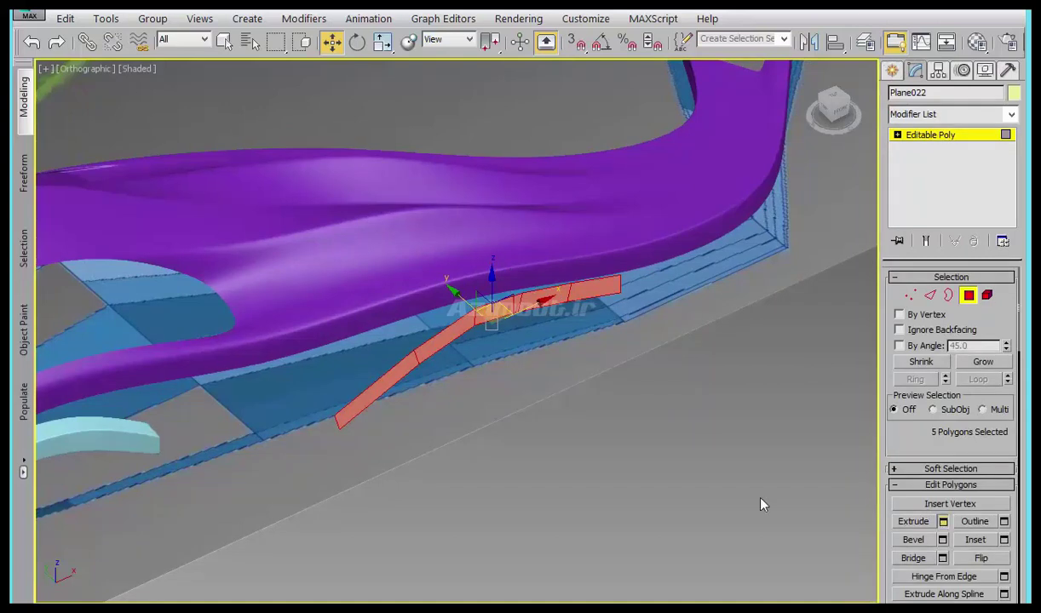
key("shift+e")
left_click_drag(471, 368, 879, 80)
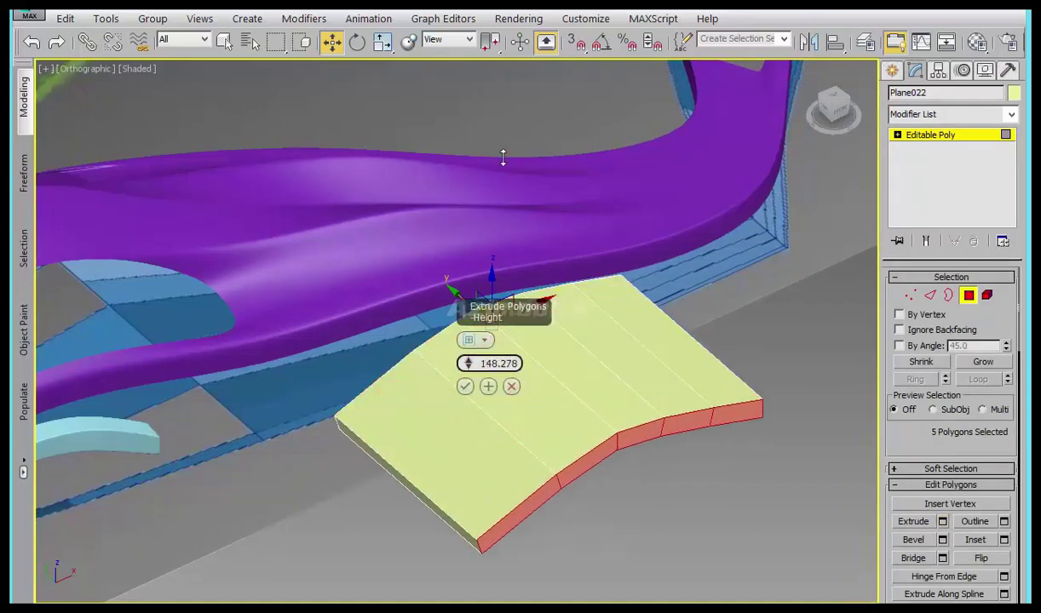
left_click(464, 386)
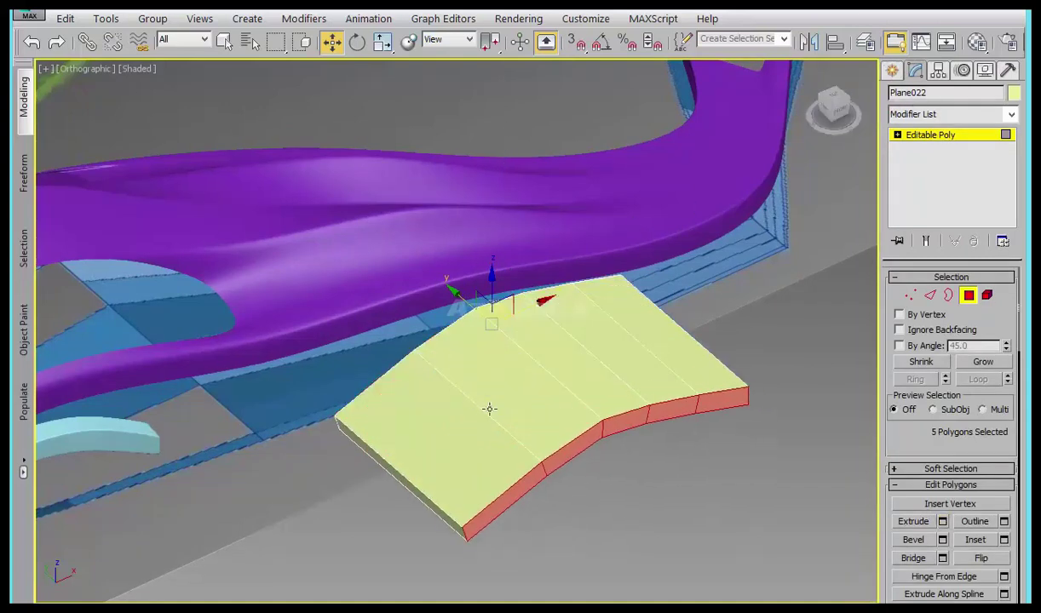
- Switch to the Top view, pan down, and display the scene in wireframe
key("t")
middle_click_drag(451, 436, 432, 522)
mouse_move(432, 522)
left_mouse_down()
mouse_move(457, 436)
mouse_move(457, 528)
left_mouse_up()
key("F3")
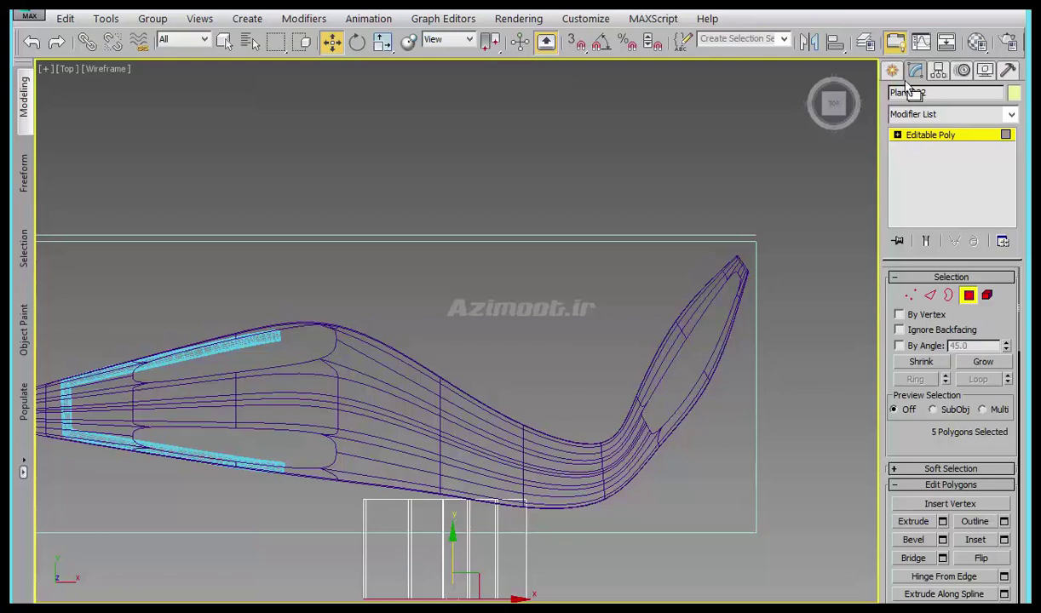
- Move the slab over the form's middle and raise its top-edge vertices to meet the outline
left_click(891, 70)
left_click_drag(496, 462, 500, 348)
middle_click_drag(520, 451, 538, 474)
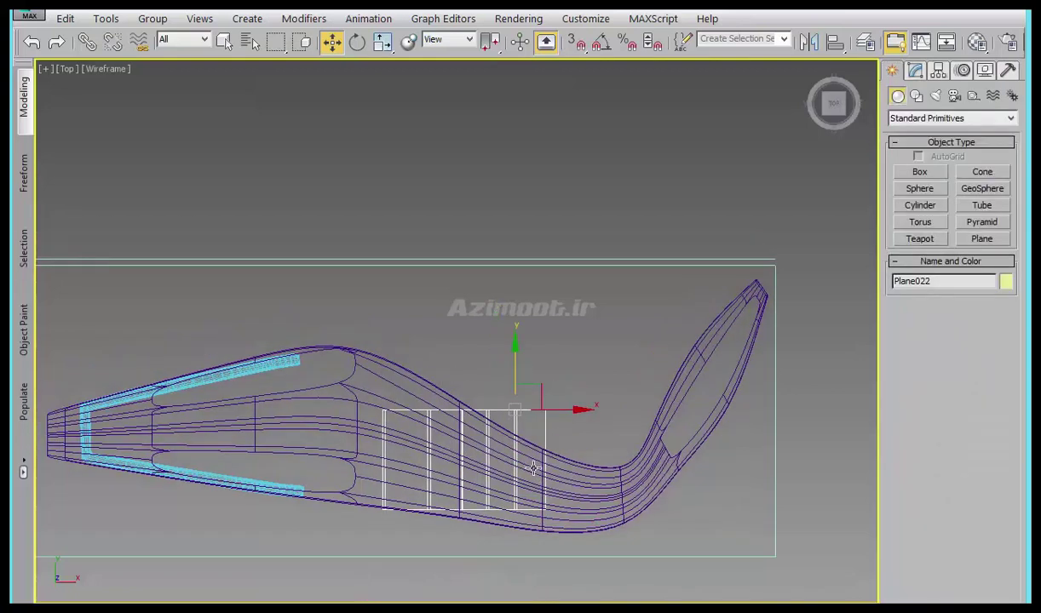
key("1")
scroll(361, 412, "up", 3)
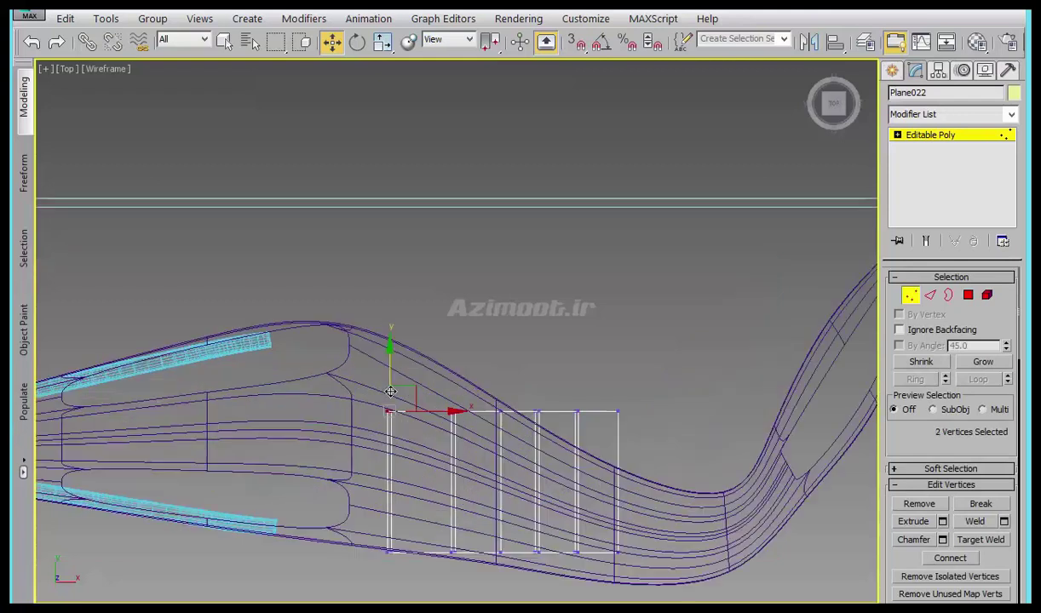
left_click_drag(388, 383, 390, 315)
left_click(453, 413)
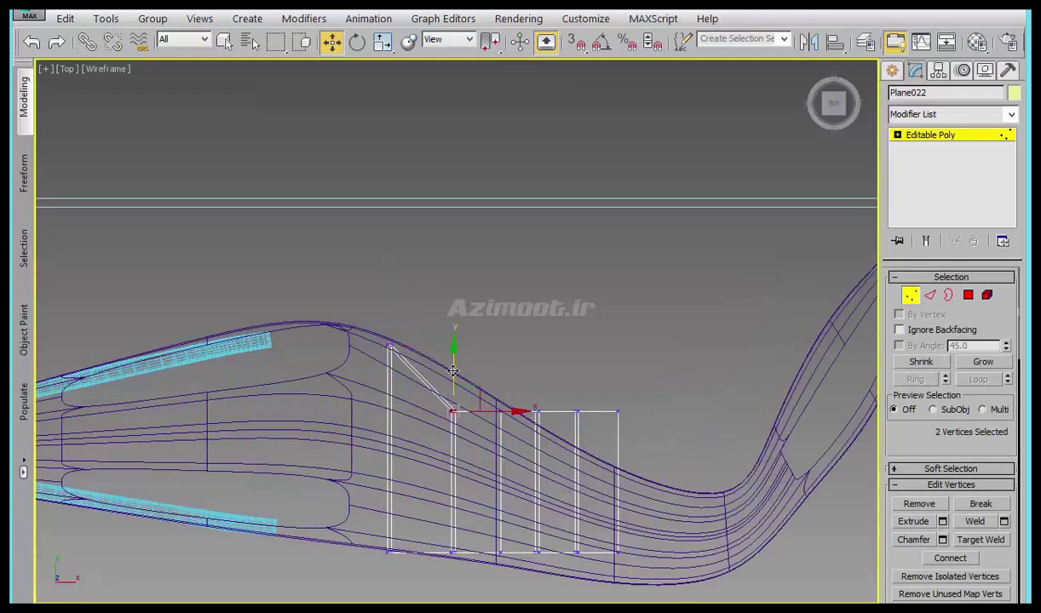
left_click_drag(453, 413, 453, 379)
left_click_drag(514, 366, 543, 442)
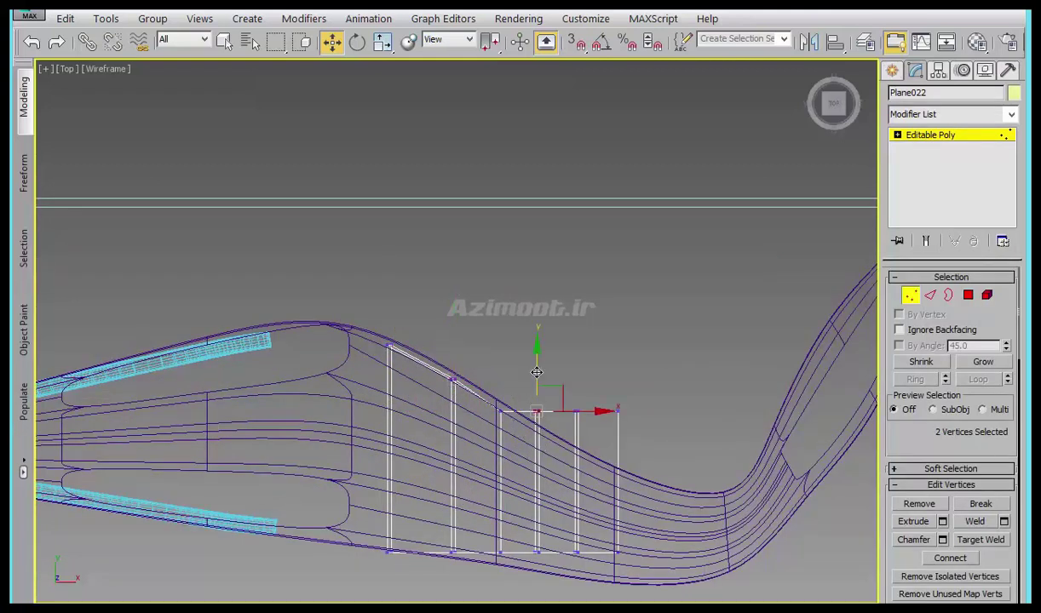
left_click(575, 410)
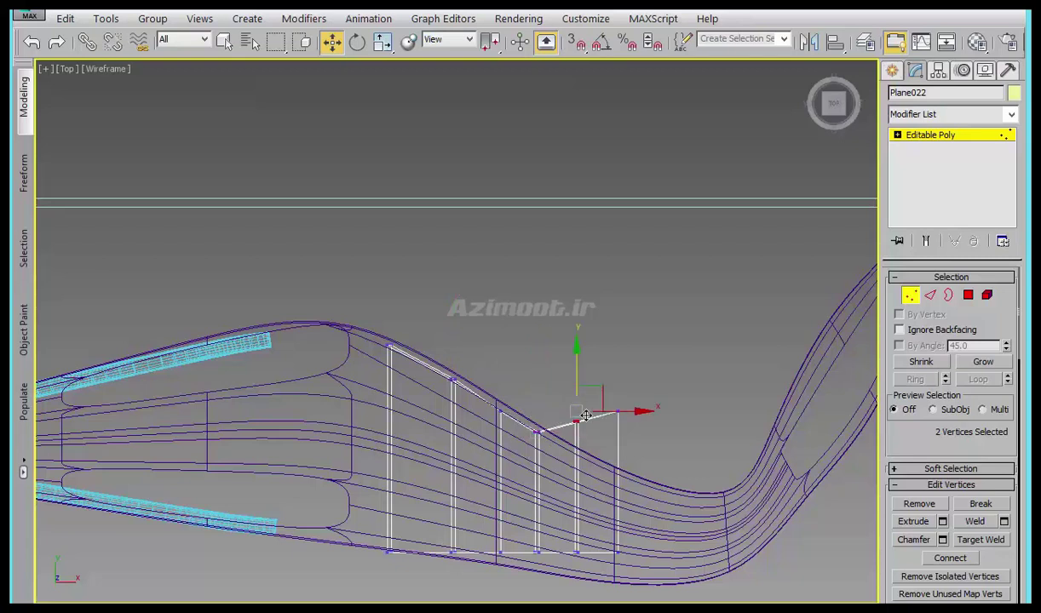
left_click_drag(616, 426, 633, 411)
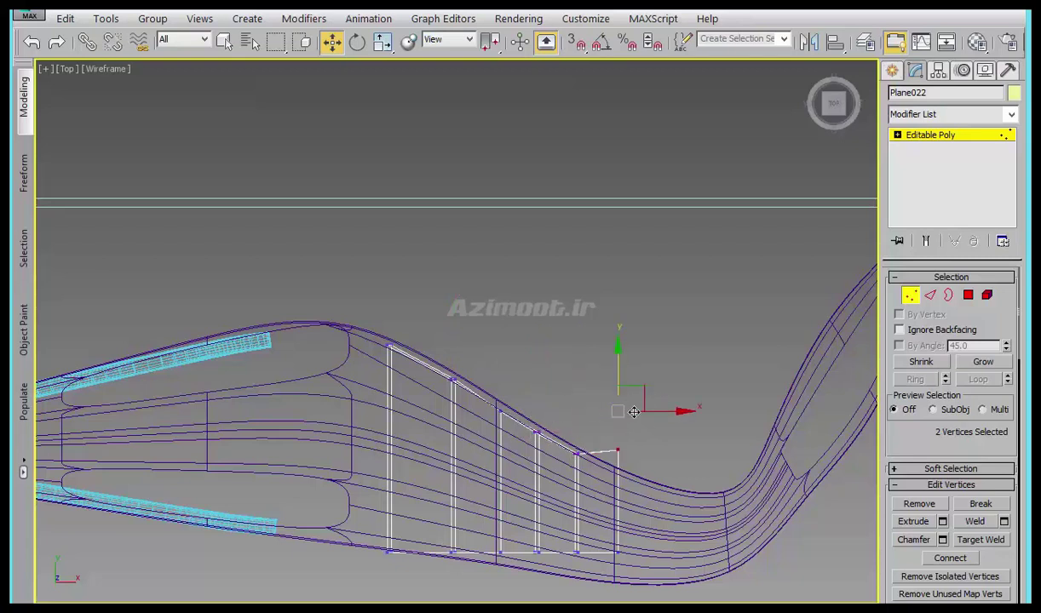
- Pull the slab's right-side bottom vertices down onto the outline
scroll(597, 562, "up", 3)
scroll(564, 429, "up", 2)
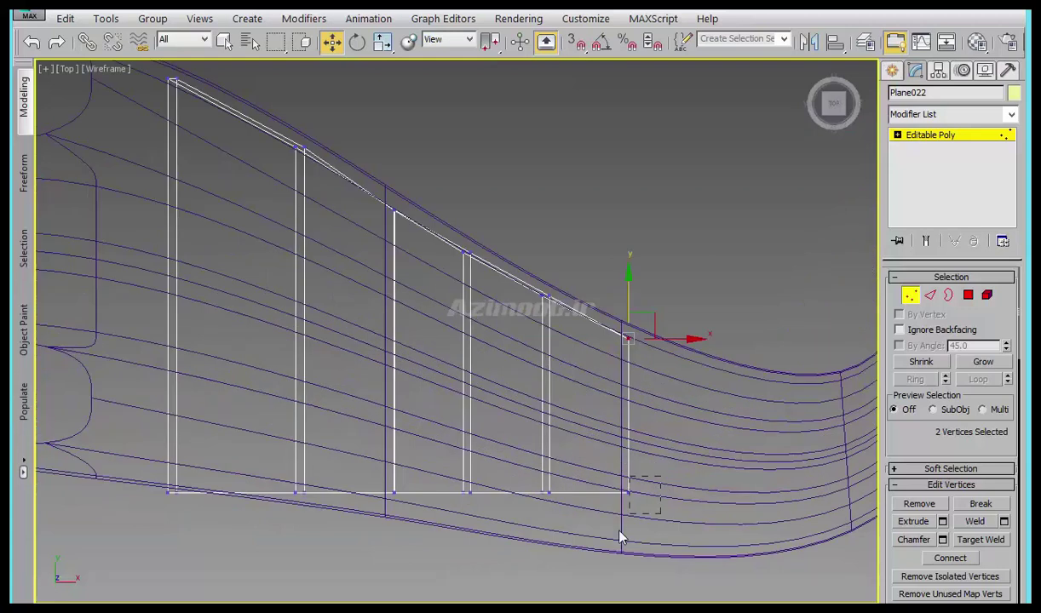
left_click_drag(633, 461, 624, 530)
left_click(545, 519)
left_click_drag(542, 485, 544, 500)
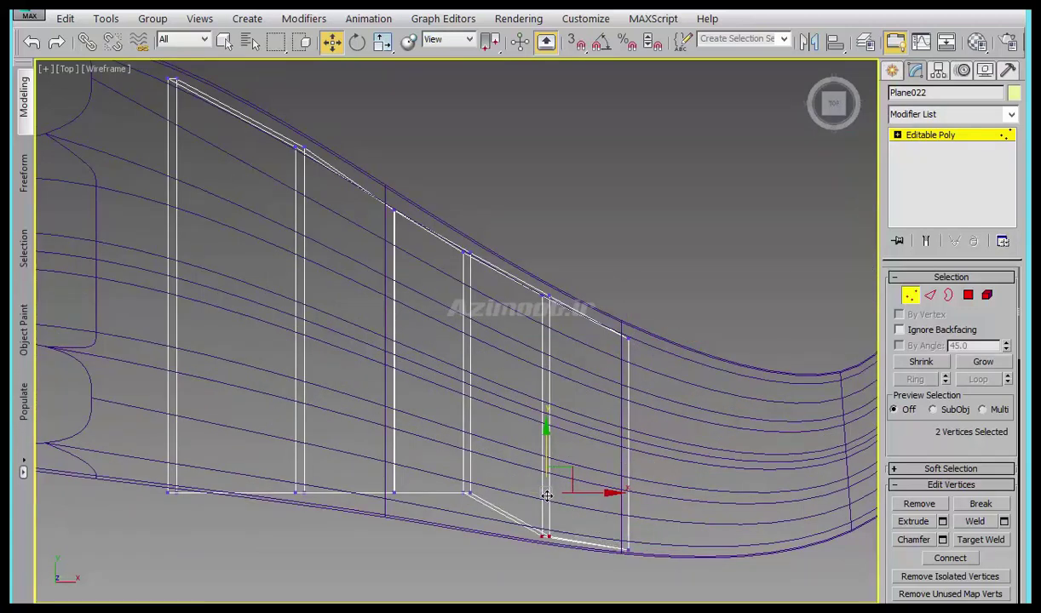
middle_click_drag(491, 494, 572, 495)
left_click(550, 494)
left_click_drag(548, 481, 547, 505)
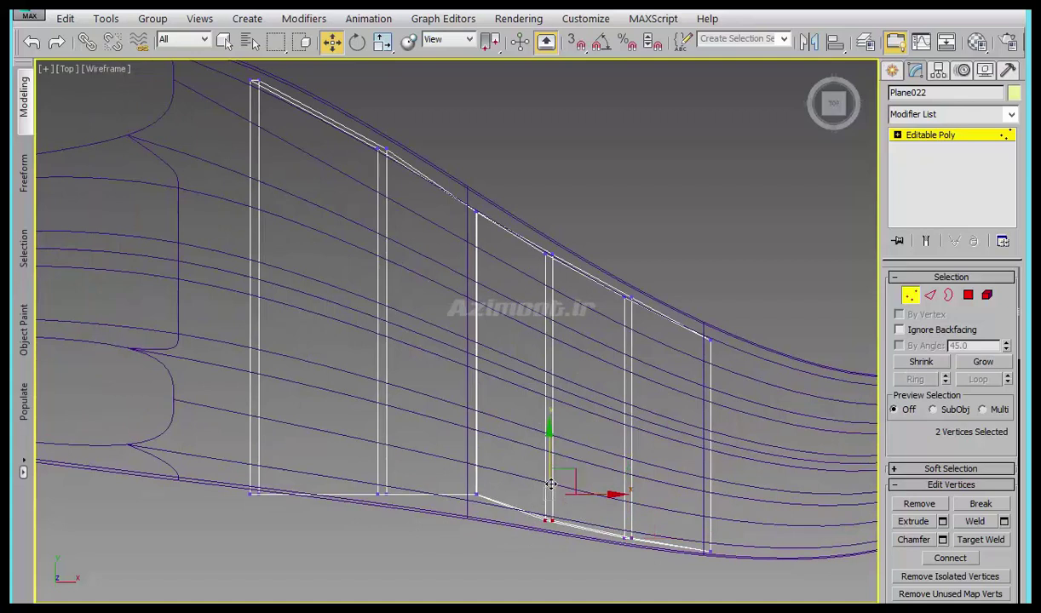
middle_click_drag(545, 502, 629, 518)
left_click(558, 508)
left_click_drag(559, 478, 559, 487)
- Raise the left-side bottom vertices to the outline and select the remaining bottom vertices
left_click(337, 508)
left_click_drag(337, 461, 337, 433)
left_click(465, 508)
left_click_drag(464, 471, 464, 460)
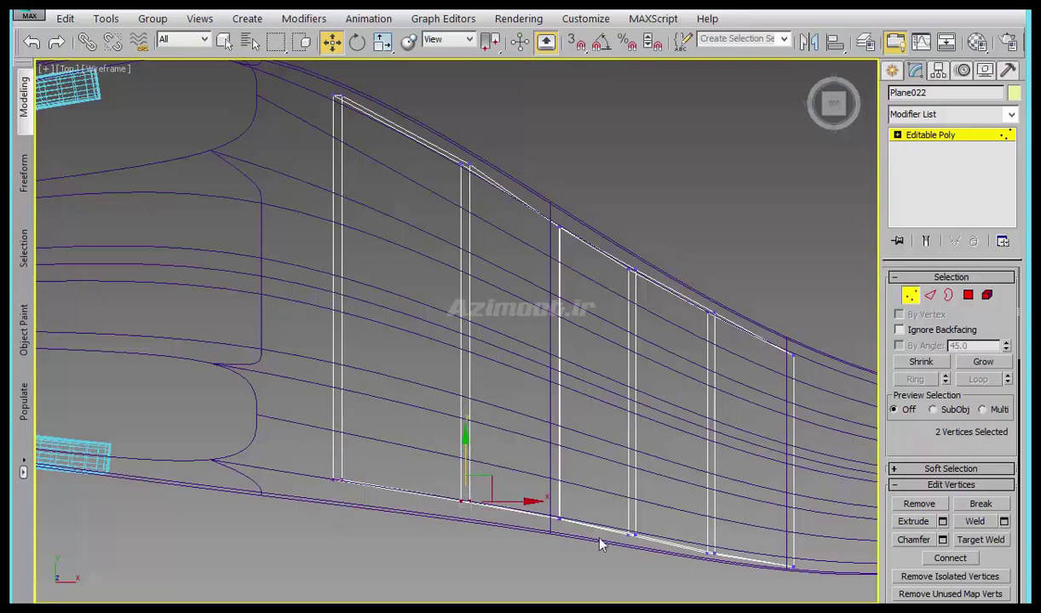
left_click_drag(624, 521, 660, 528)
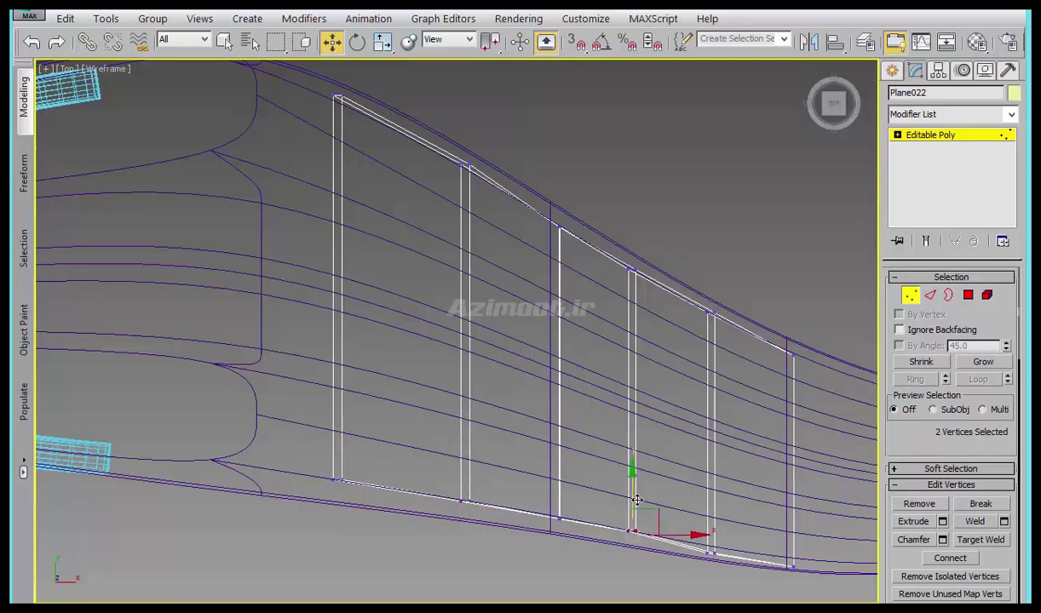
left_click(710, 549)
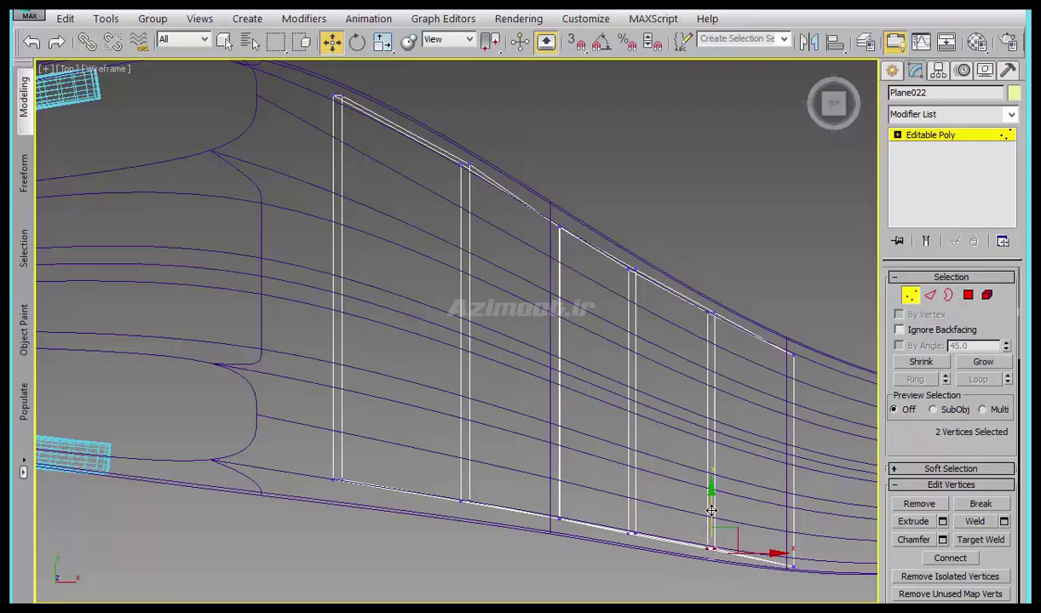
- Connect the twelve crosswise edges with a new lengthwise edge loop along the slab
key("2")
left_click_drag(819, 448, 188, 283)
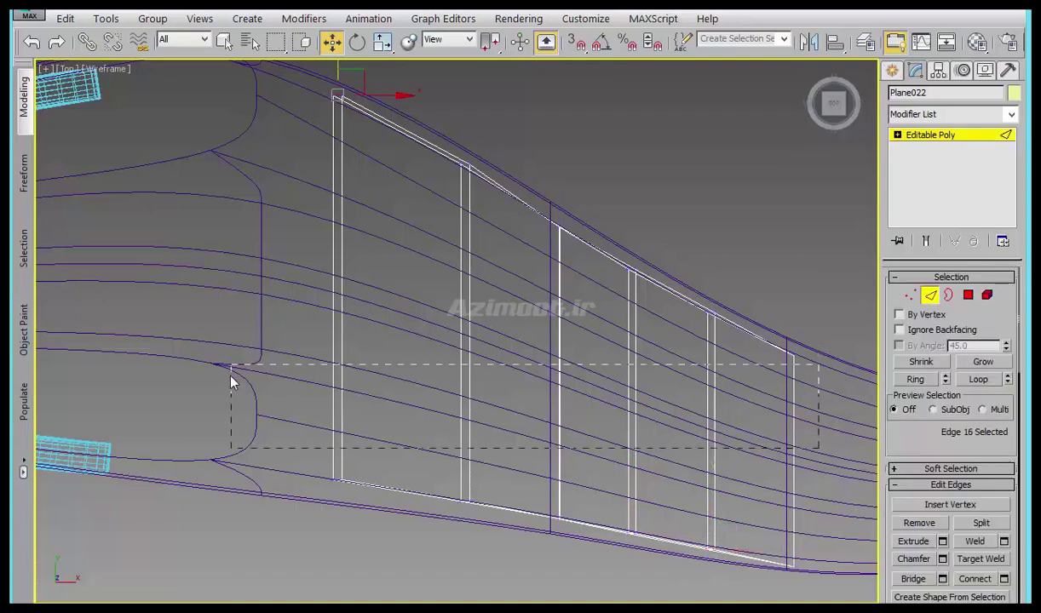
left_click_drag(233, 382, 247, 405)
right_click(482, 367)
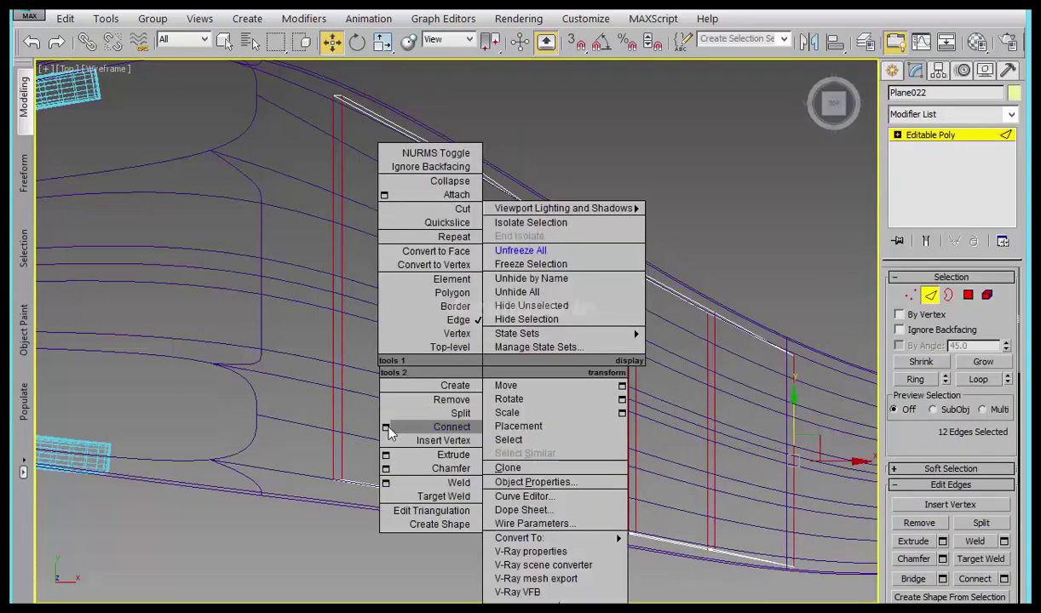
left_click(386, 428)
left_click(465, 408)
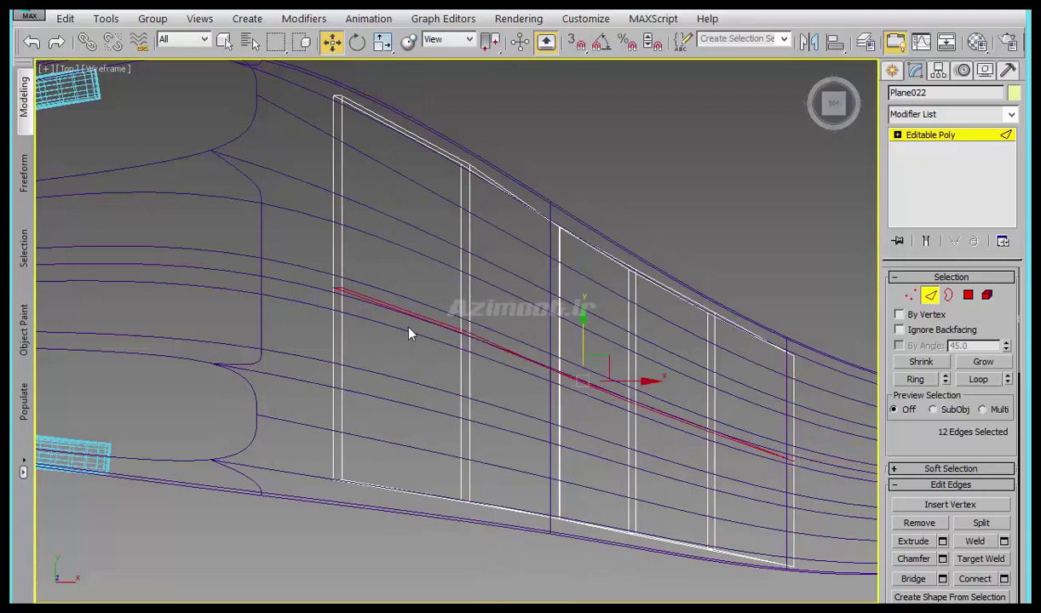
- Select the vertices at the new loop's left end and orbit to see the whole model
key("1")
mouse_move(323, 219)
left_mouse_down()
mouse_move(366, 302)
mouse_move(316, 265)
left_mouse_up()
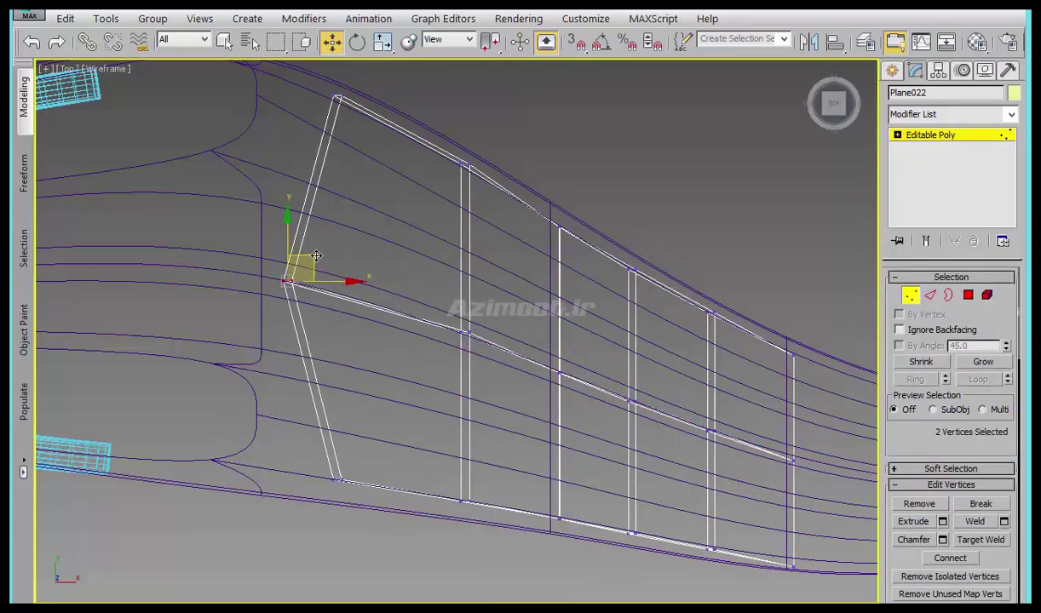
mouse_move(453, 402)
middle_mouse_down("alt")
mouse_move(563, 388)
mouse_move(444, 328)
middle_mouse_up("alt")
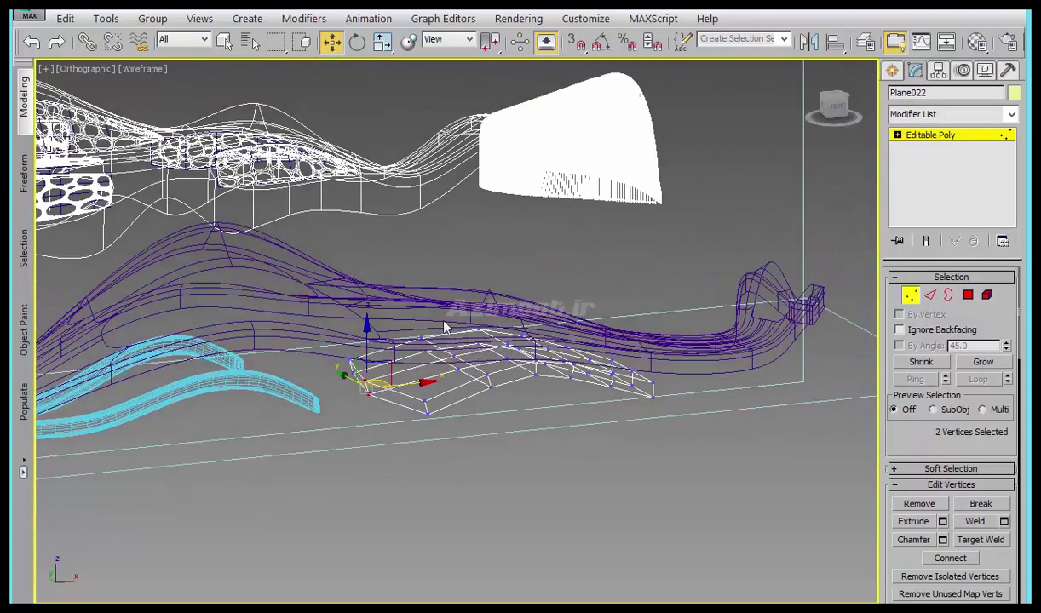
- Return to shaded view and briefly preview the slab with smoothing before turning it off
key("F3")
left_click(25, 128)
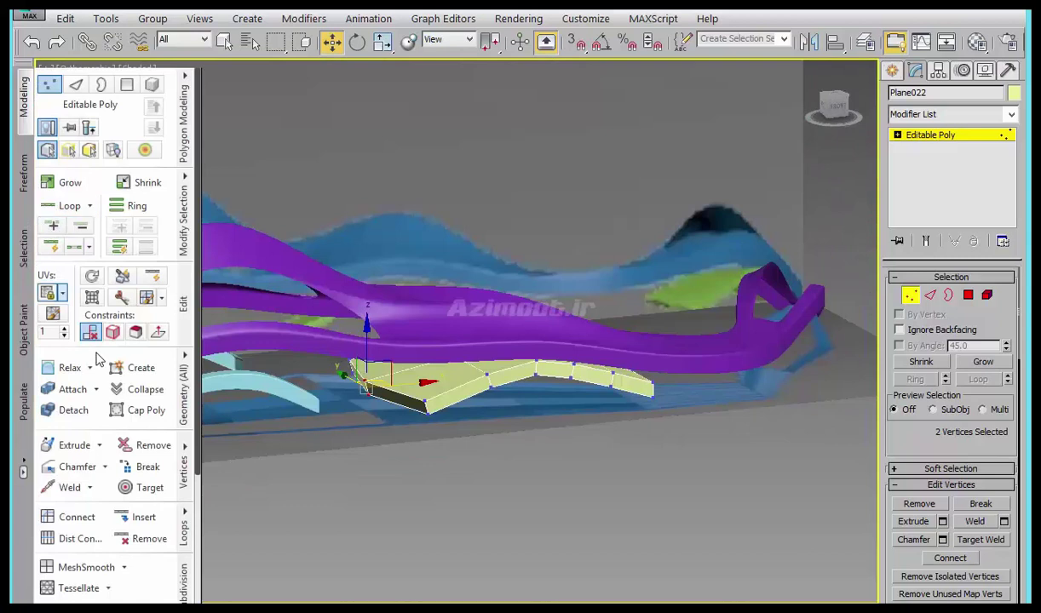
key("ctrl+m")
scroll(464, 388, "up", 2)
scroll(486, 392, "up", 3)
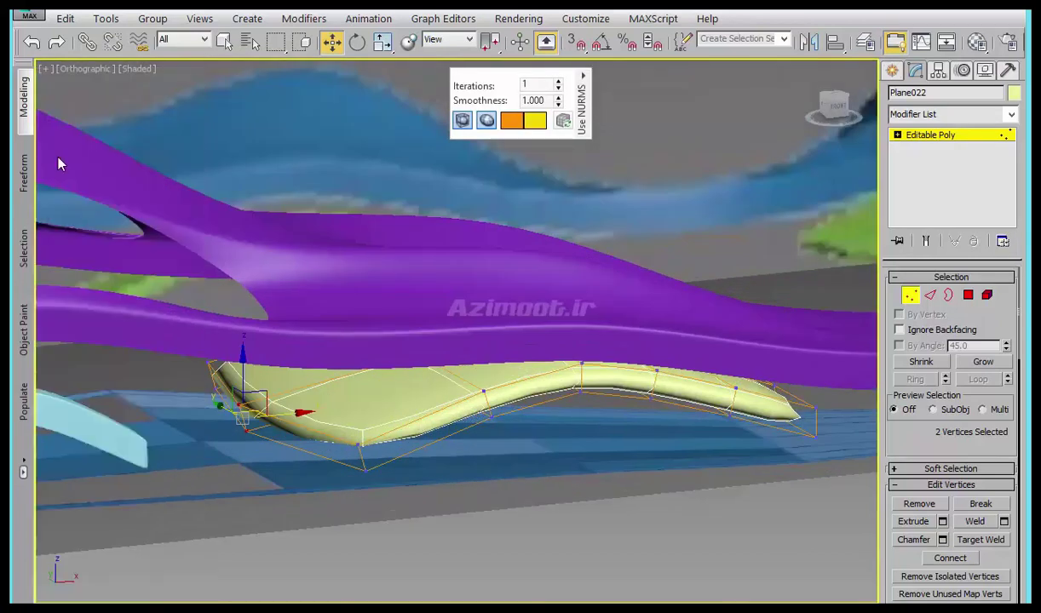
left_click(30, 100)
key("Escape")
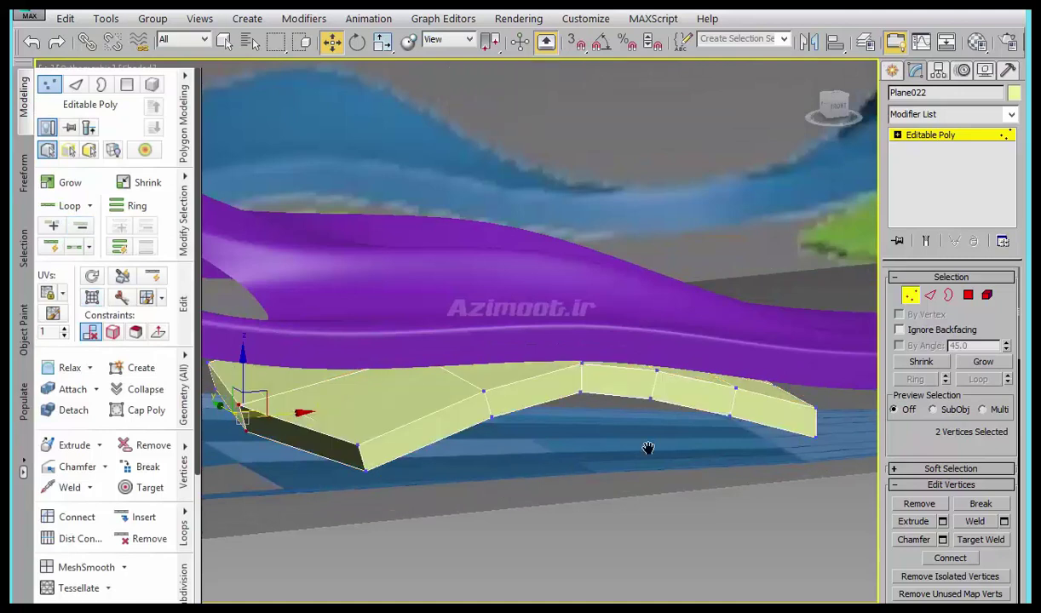
scroll(648, 448, "up", 3)
- Ring-select the lower front edges and connect them with 2 segments pinched 88 toward the rims
left_click(930, 295)
left_click(438, 440)
right_click(450, 421)
left_click(903, 362)
left_click(915, 379)
right_click(547, 364)
left_click(432, 407)
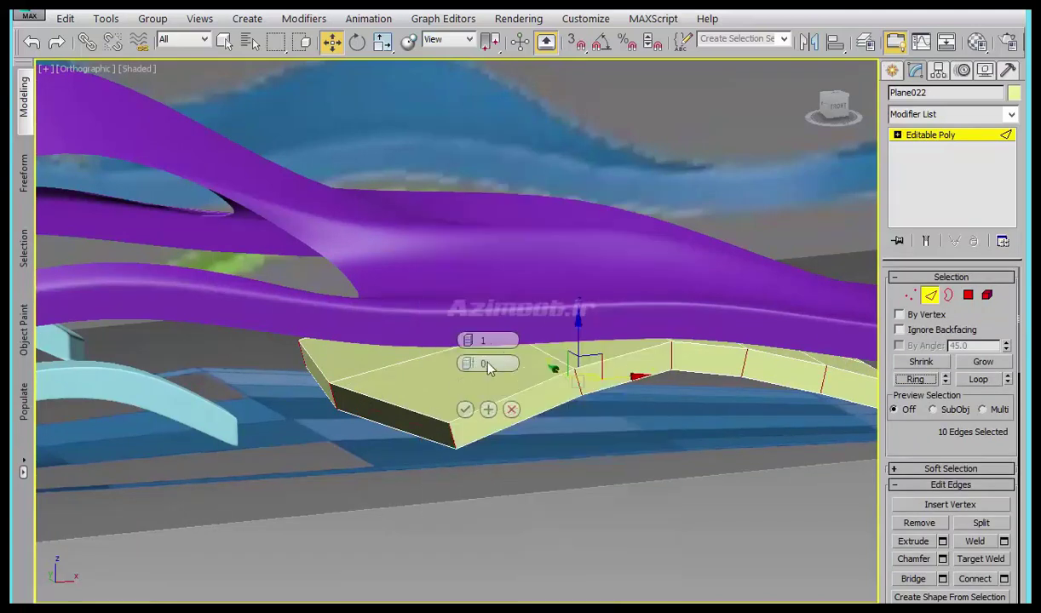
mouse_move(471, 356)
left_mouse_down()
mouse_move(501, 278)
mouse_move(626, 55)
left_mouse_up()
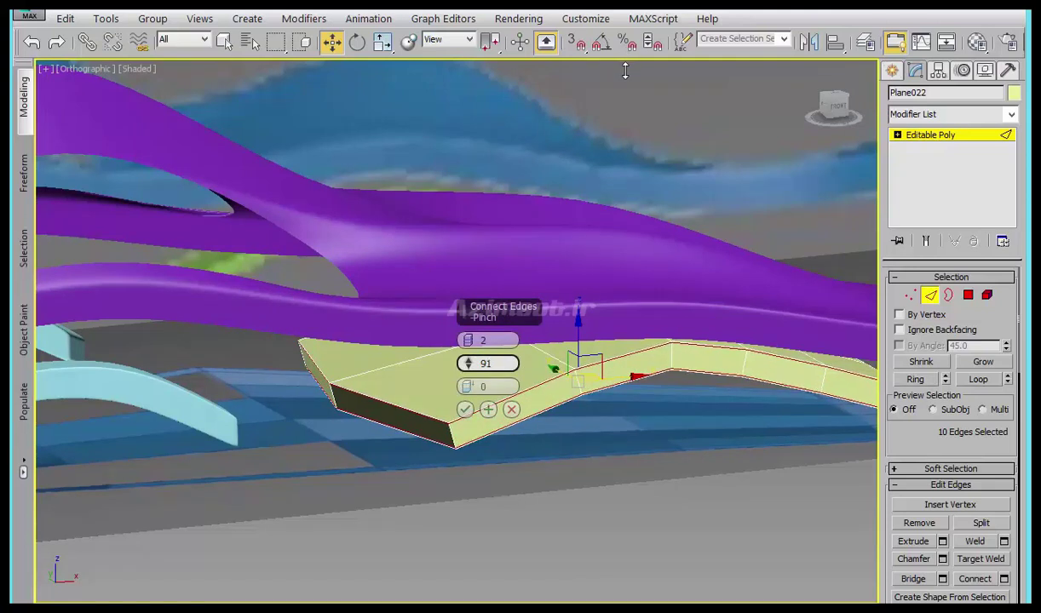
left_click(465, 410)
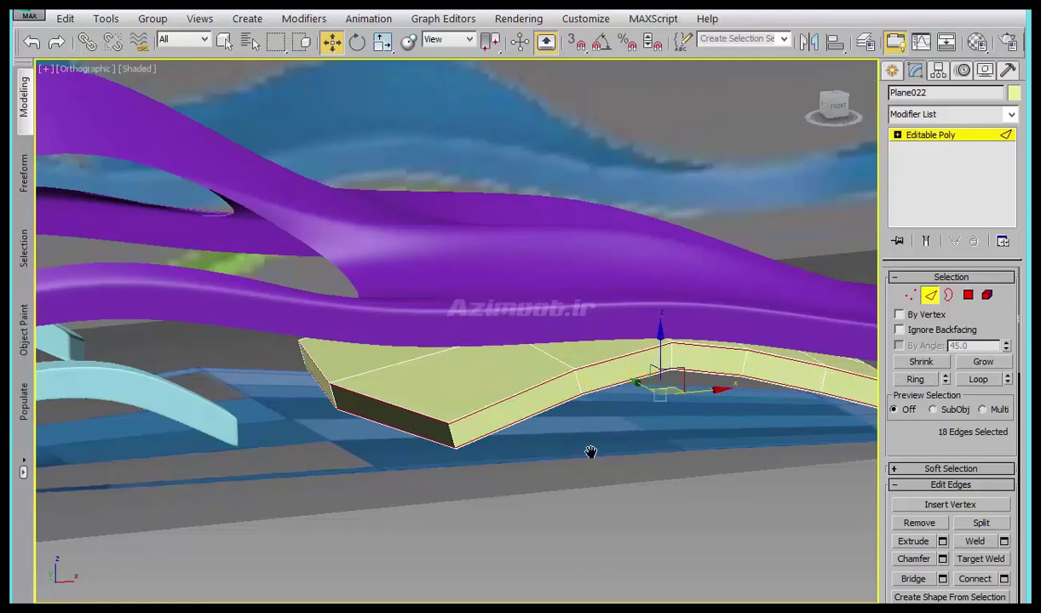
- Ring-select the edges at the slab's front end and add the same pinched connecting loops
middle_click_drag(590, 451, 284, 421, "alt")
left_click(328, 418)
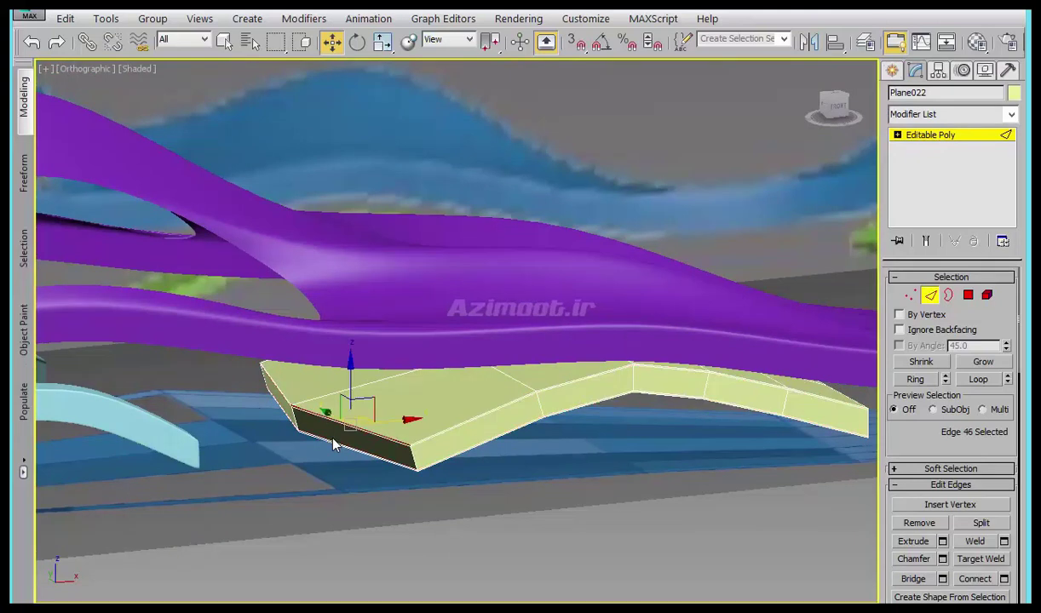
scroll(328, 418, "up", 3)
left_click(912, 379)
right_click(427, 376)
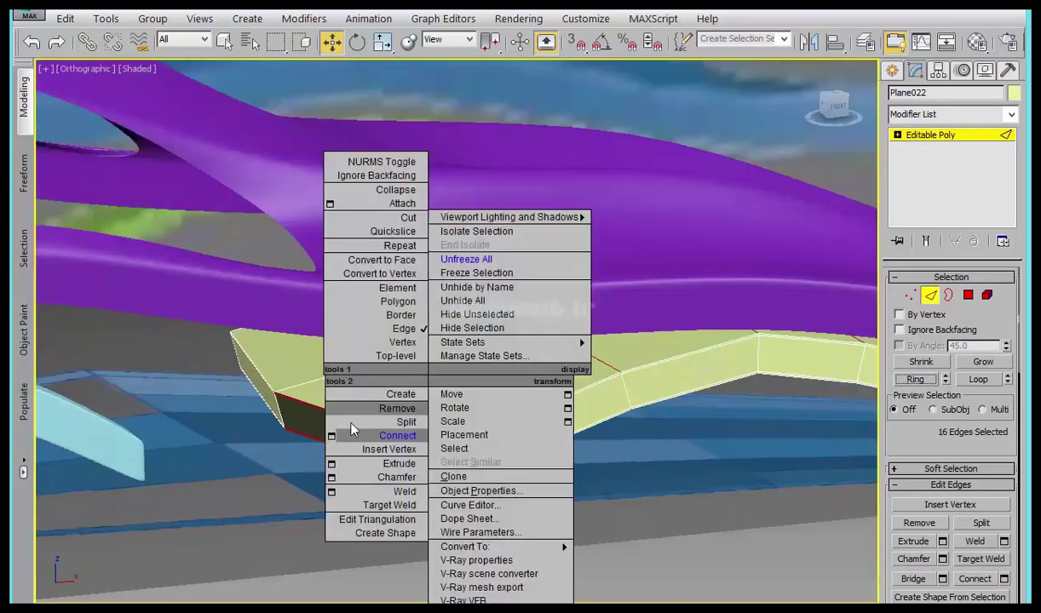
left_click(334, 440)
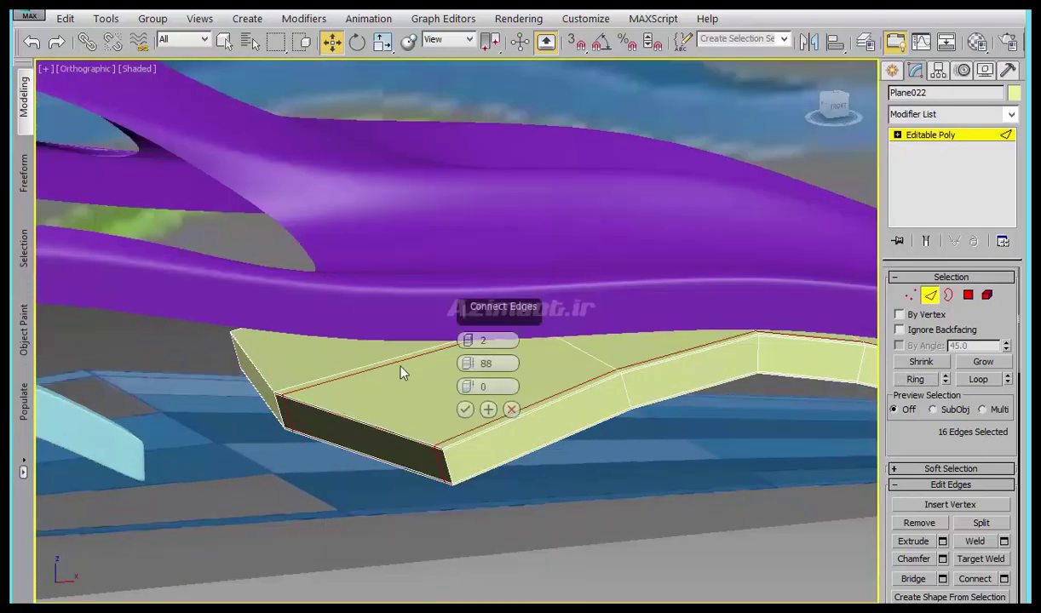
left_click(466, 410)
- Ring-select the edges at the slab's left corner and connect them with another pinched loop
left_click(251, 365)
left_click(910, 383)
right_click(494, 356)
left_click(387, 411)
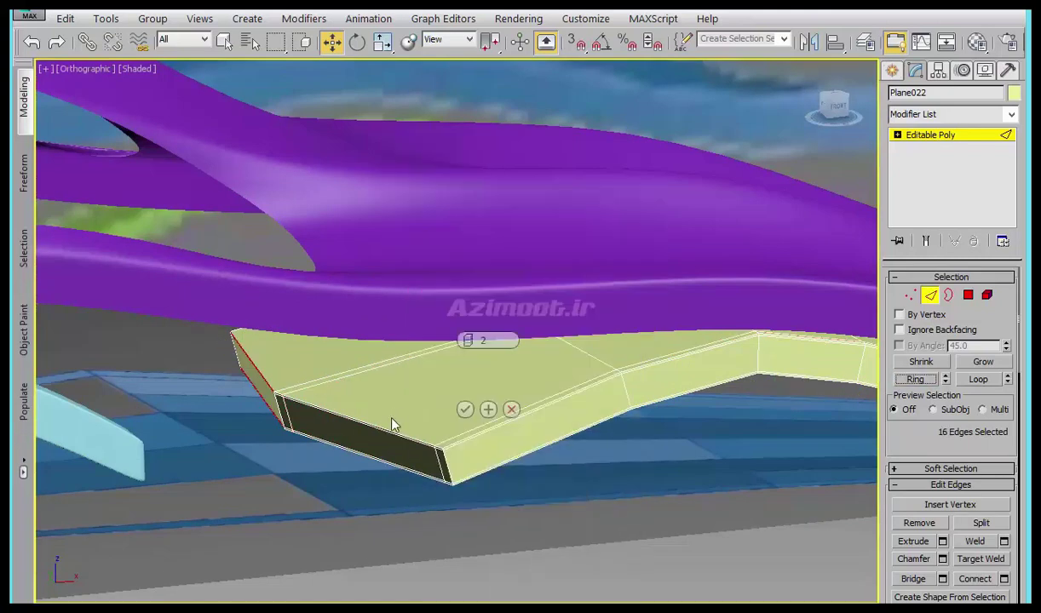
left_click(464, 410)
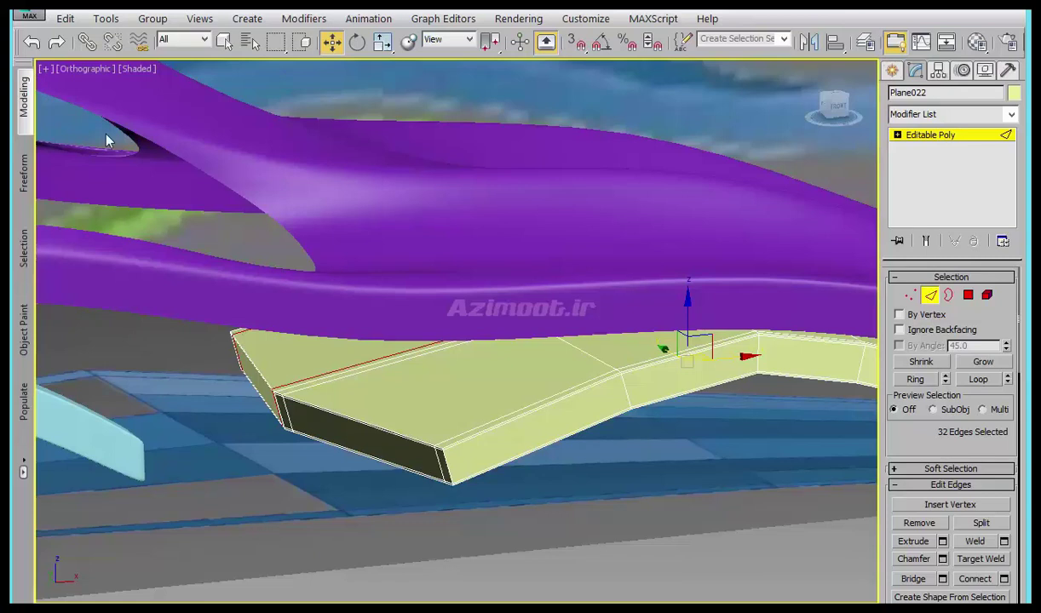
scroll(391, 385, "down", 3)
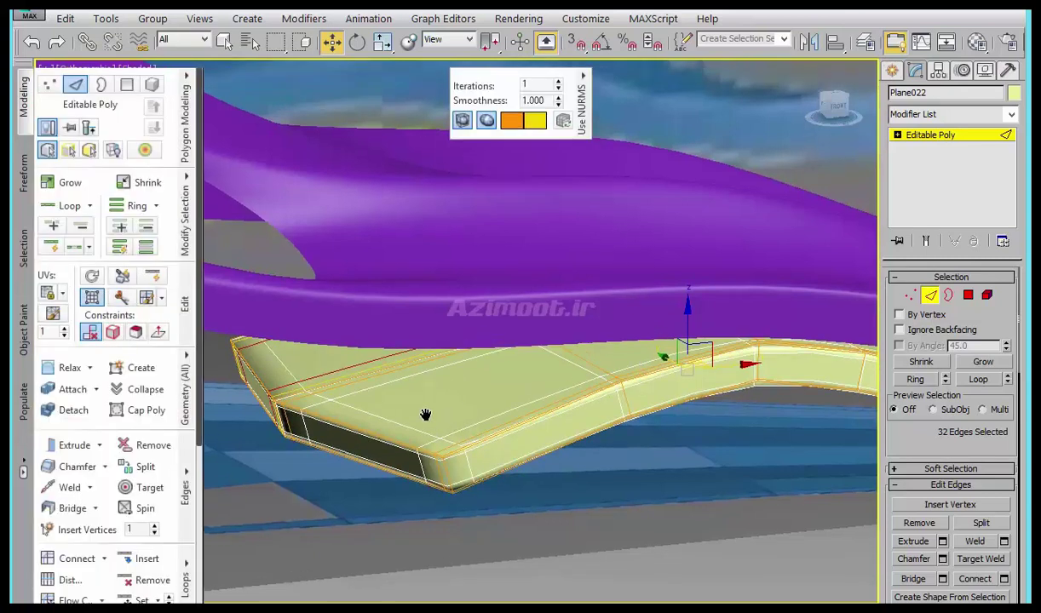
scroll(664, 409, "down", 3)
- Smooth the yellow slab with the iterations raised to 3
left_click(891, 72)
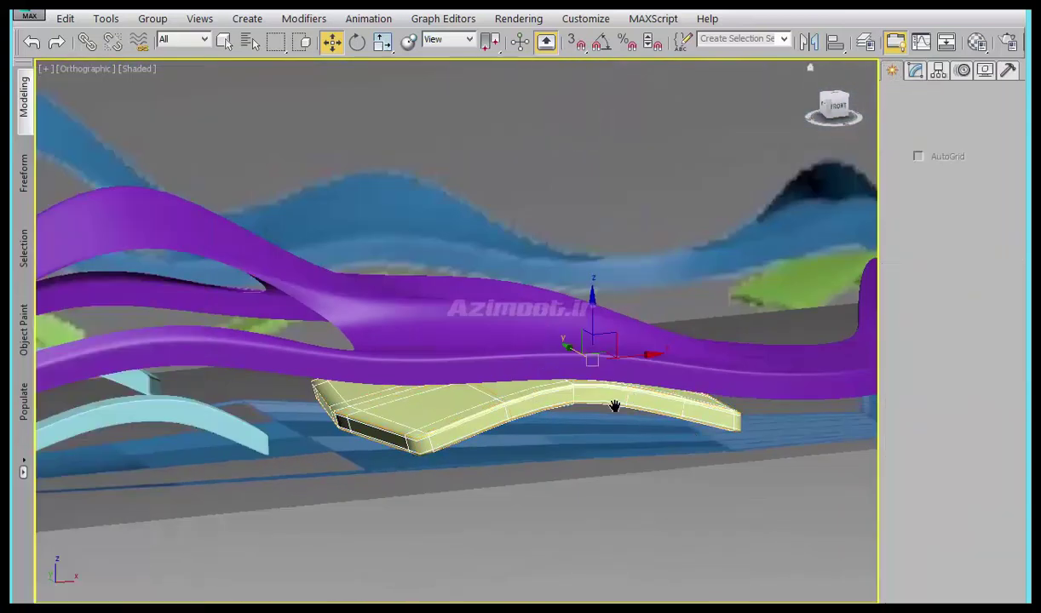
middle_click_drag(616, 406, 390, 379, "alt")
scroll(335, 379, "up", 4)
scroll(575, 420, "down", 3)
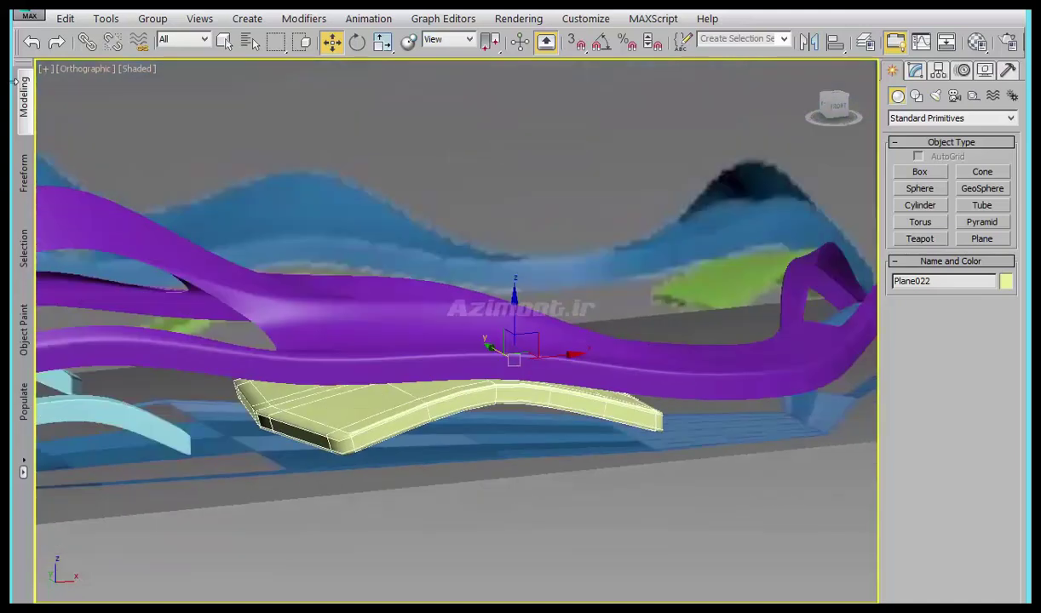
left_click(24, 96)
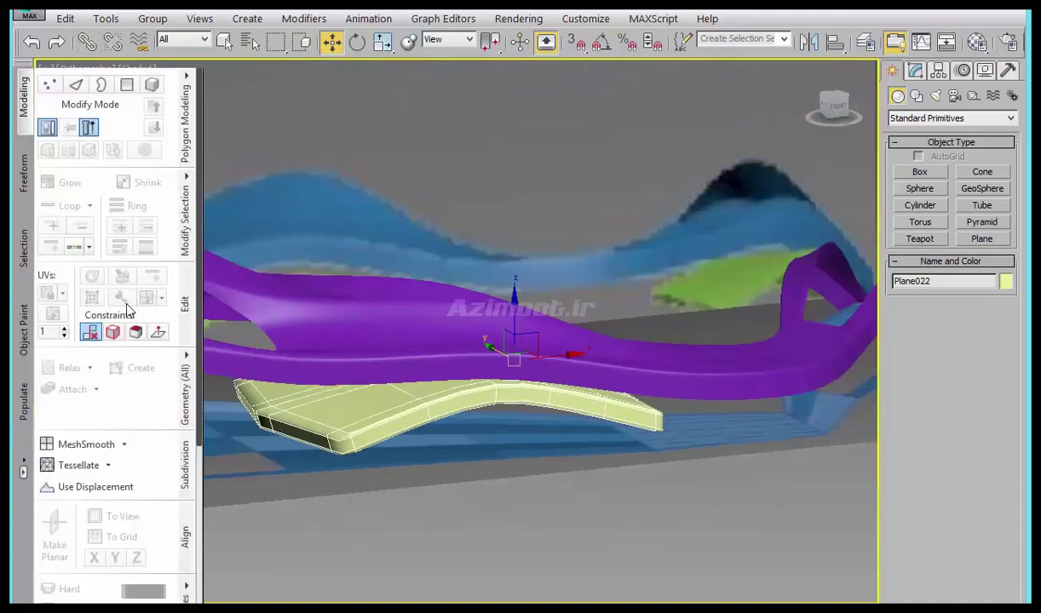
key("2")
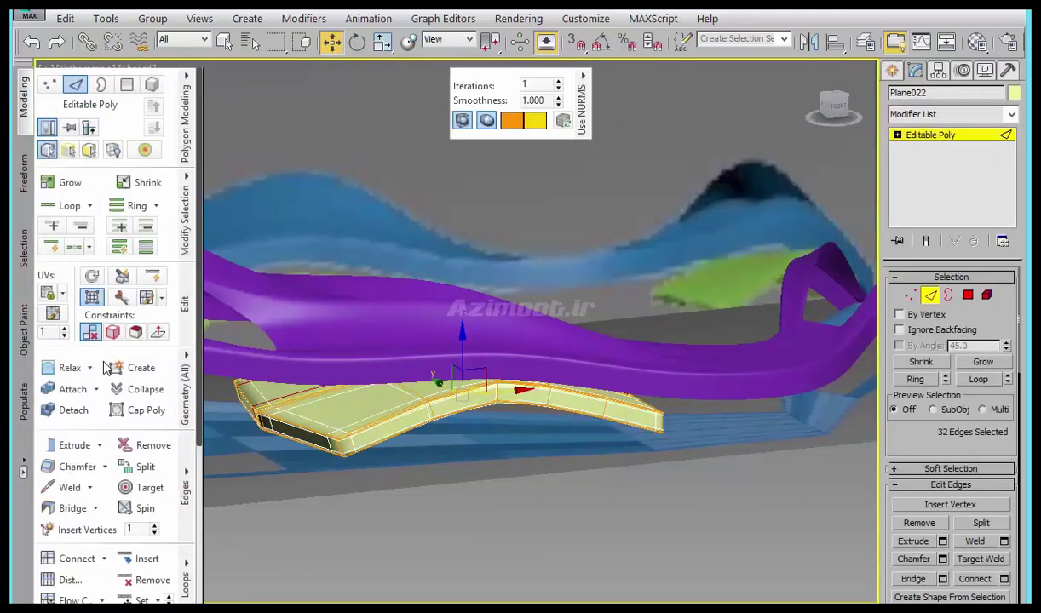
left_click(558, 82)
left_click(558, 82)
left_click(894, 71)
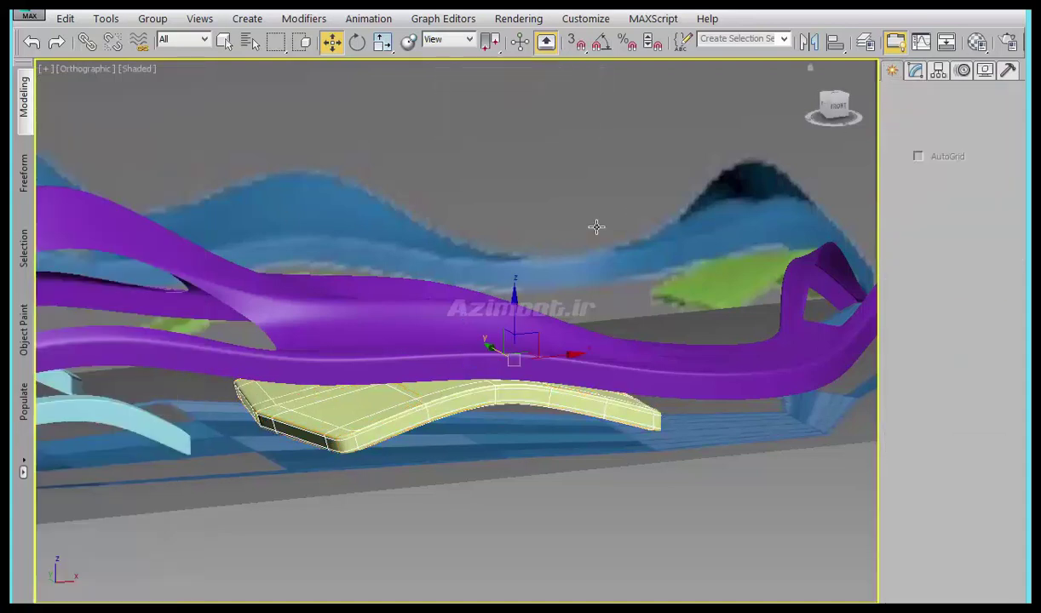
- Shift-drag the slab to the right to create the copy Plane023
scroll(595, 225, "down", 3)
scroll(711, 465, "down", 3)
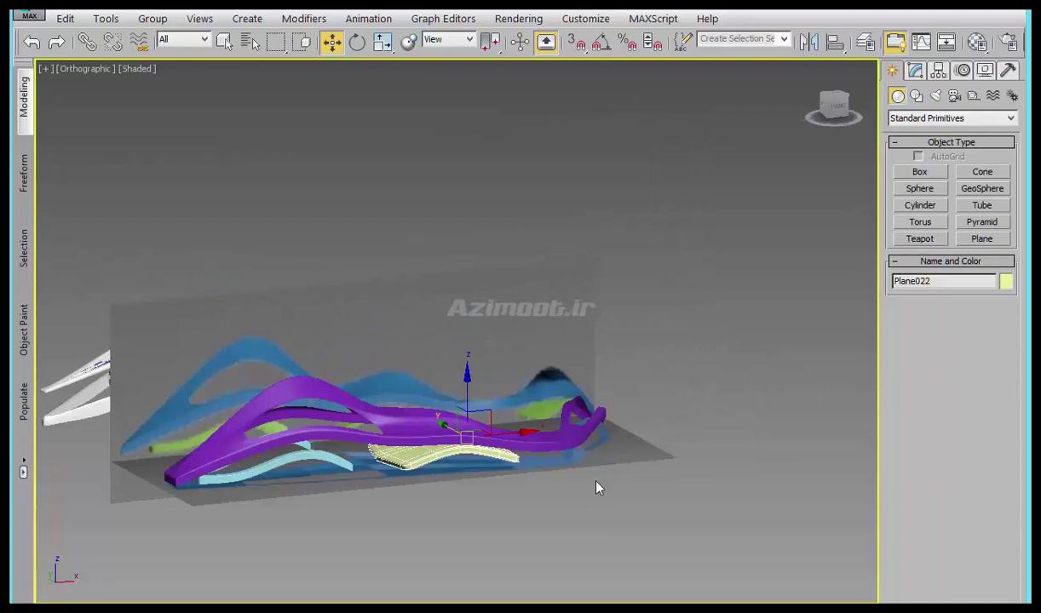
mouse_move(542, 500)
middle_mouse_down("alt")
mouse_move(493, 491)
mouse_move(488, 528)
mouse_move(527, 504)
mouse_move(460, 469)
middle_mouse_up("alt")
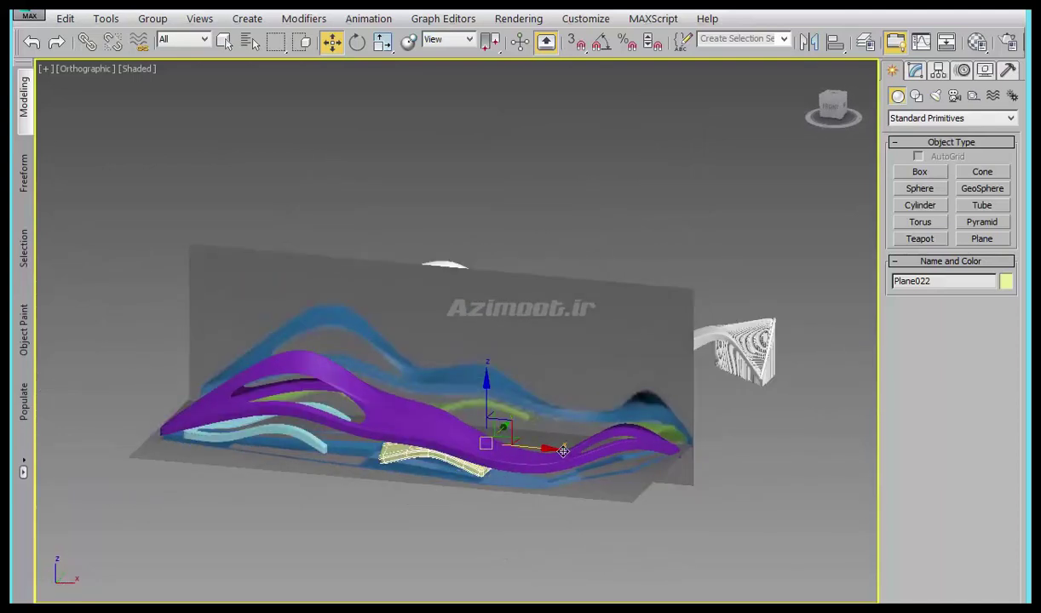
left_click_drag(562, 450, 758, 467, "shift")
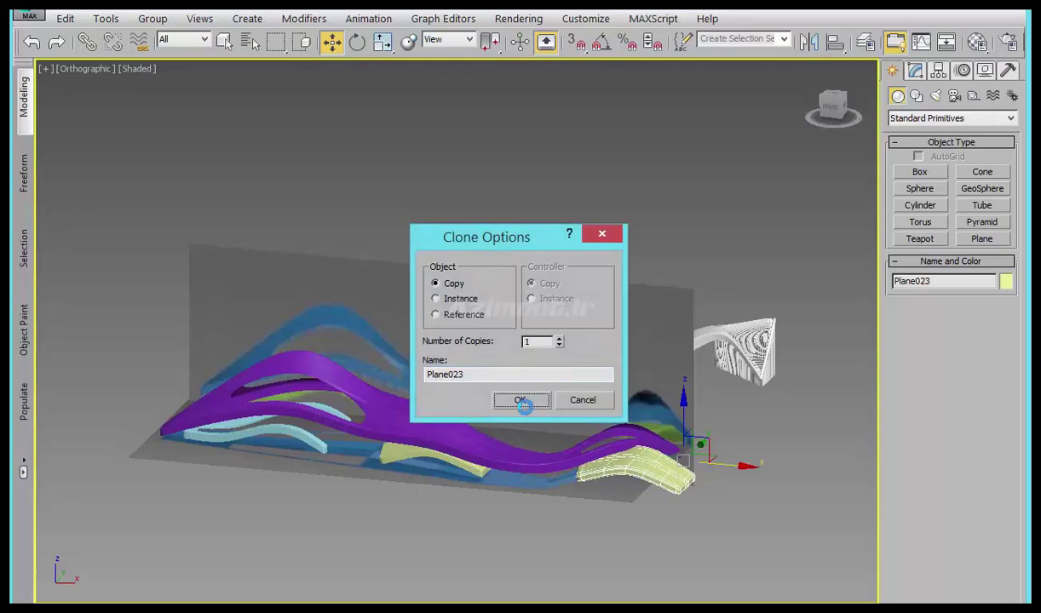
left_click(520, 400)
- In Top view, rotate Plane023 to a tilted angle and move it onto the purple form's end
key("t")
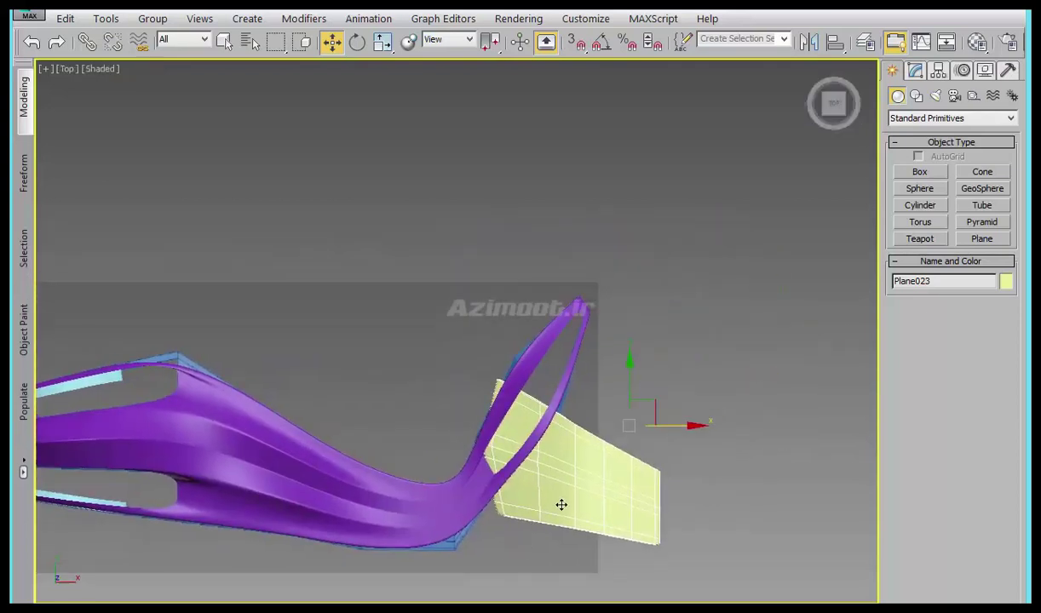
scroll(564, 498, "up", 3)
key("e")
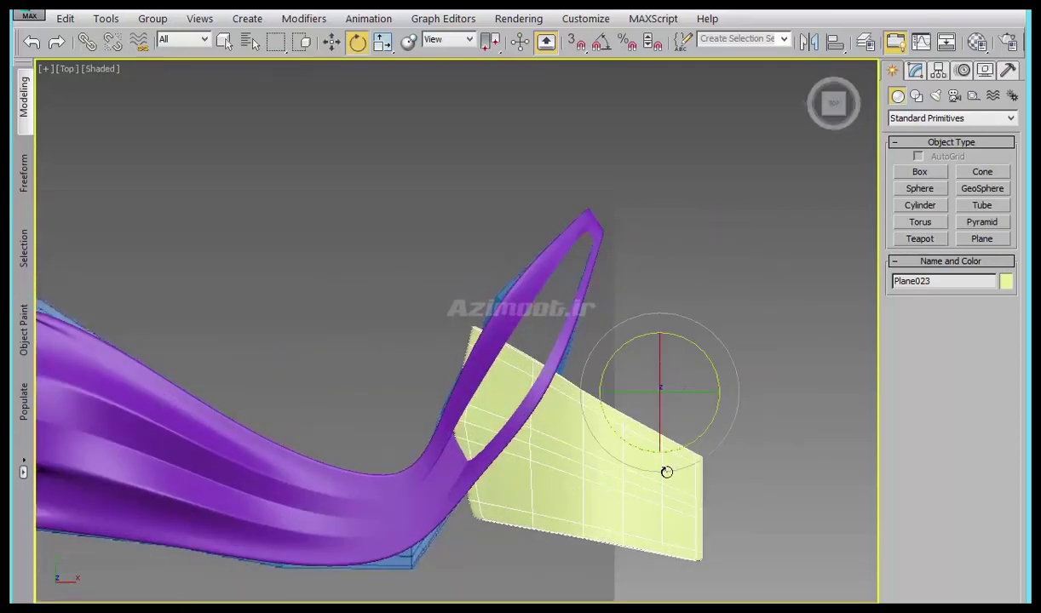
left_click_drag(667, 472, 750, 460)
middle_click_drag(750, 460, 713, 432)
key("w")
left_click_drag(667, 337, 470, 179)
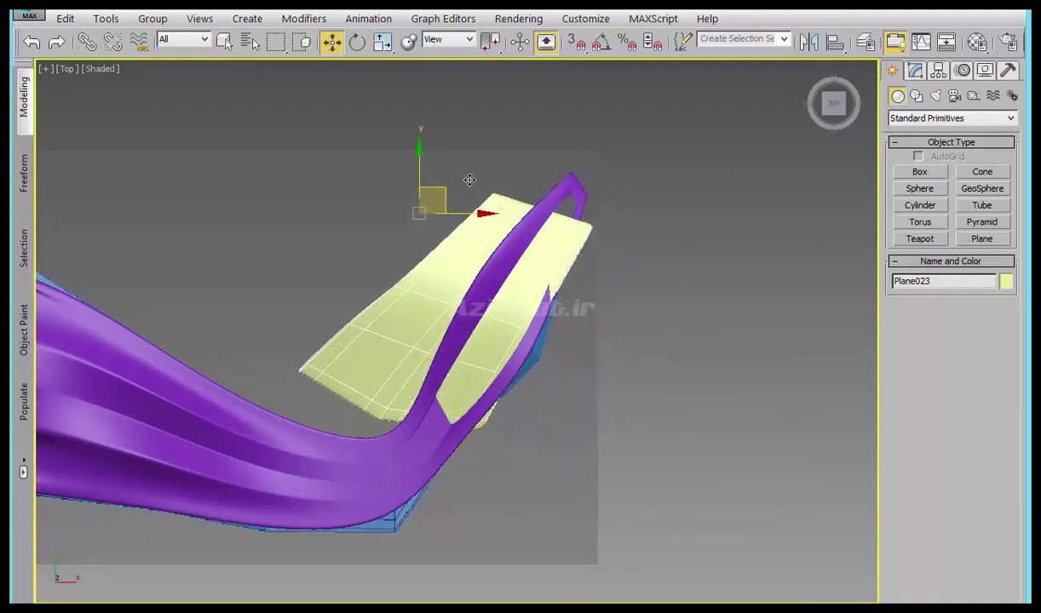
scroll(568, 336, "up", 3)
scroll(565, 274, "up", 3)
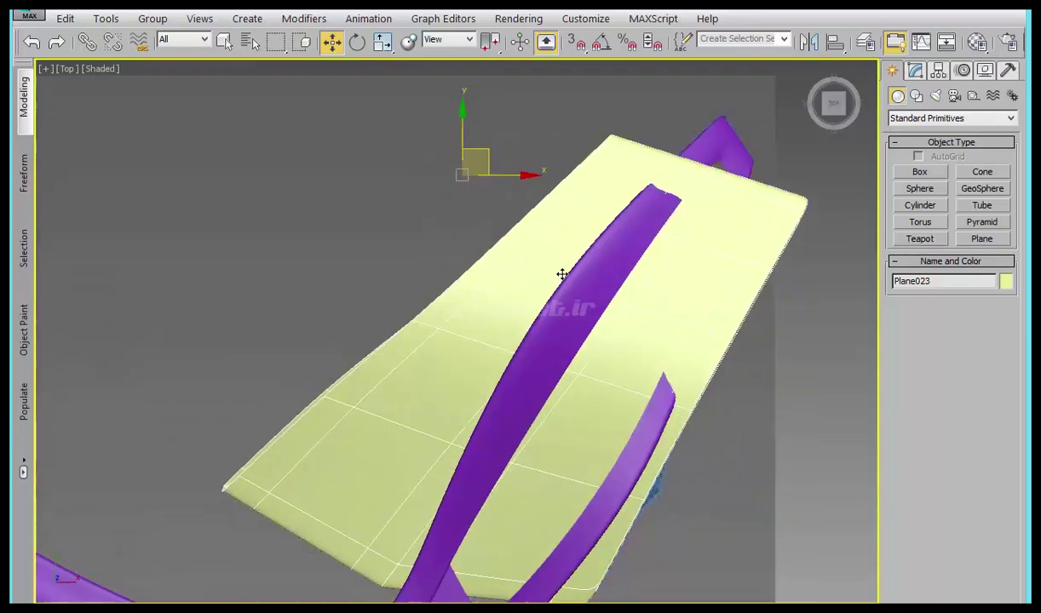
scroll(564, 275, "down", 6)
- Turn off Plane023's smoothing preview and pull its corner vertices to taper along the form's tip
left_click(915, 73)
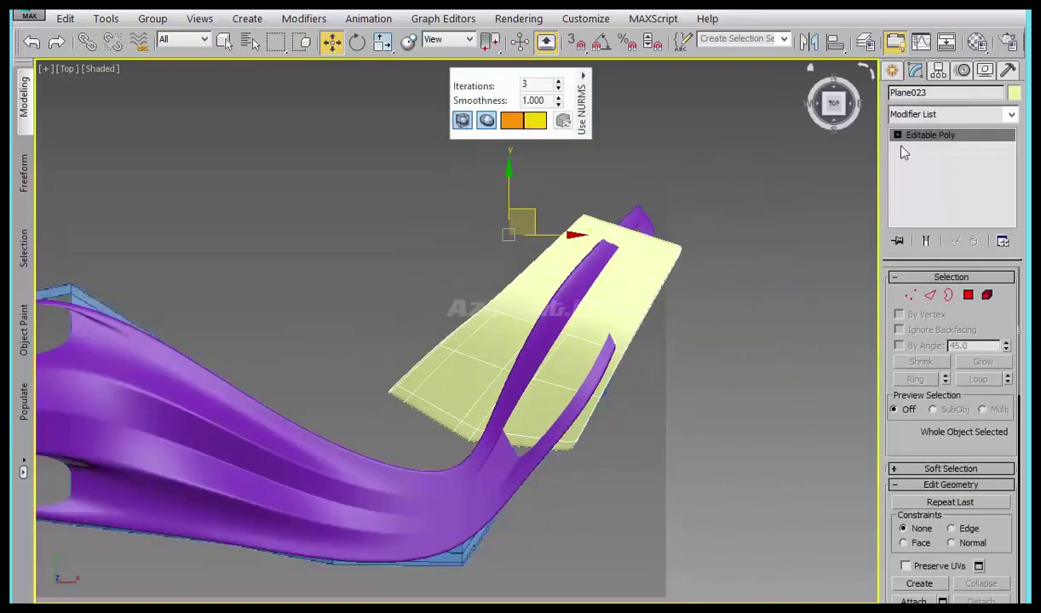
key("1")
left_click_drag(715, 232, 679, 264)
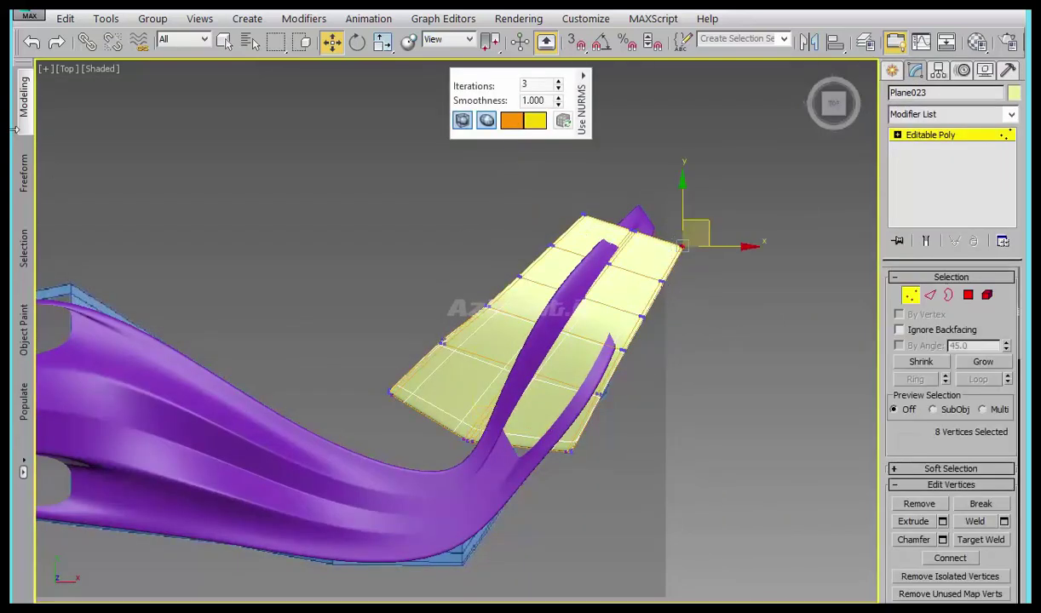
left_click(24, 111)
left_click(94, 298)
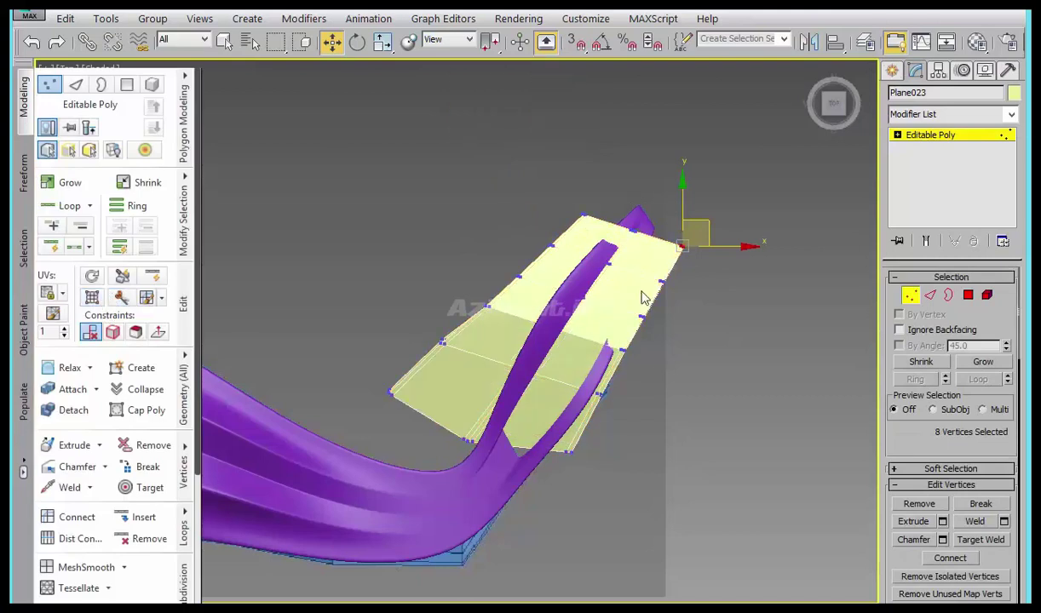
scroll(673, 298, "up", 2)
scroll(703, 295, "up", 2)
left_click_drag(714, 252, 666, 246)
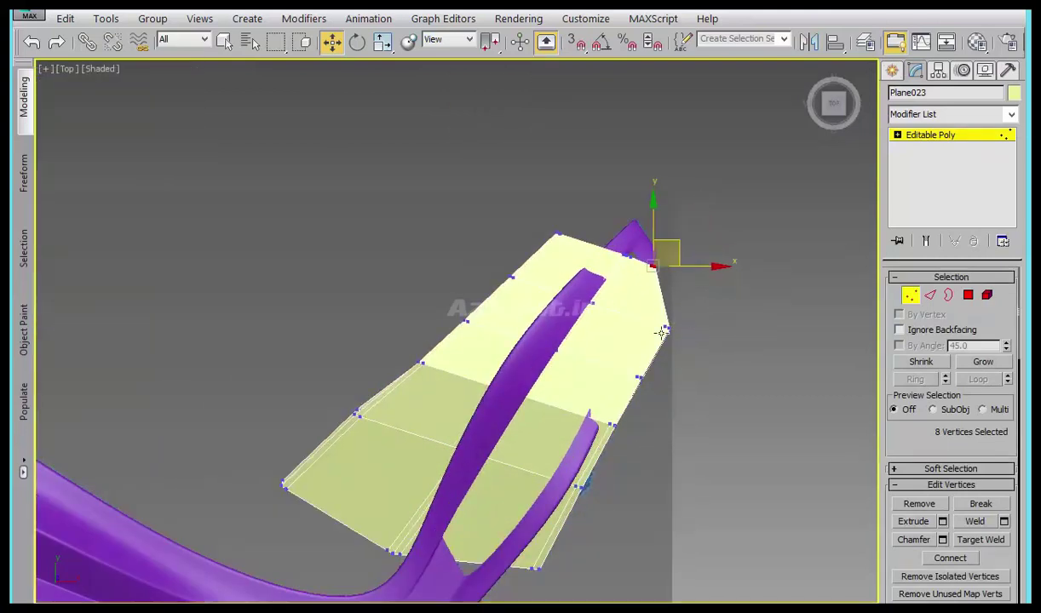
middle_click_drag(663, 332, 716, 358)
left_click_drag(712, 349, 687, 376)
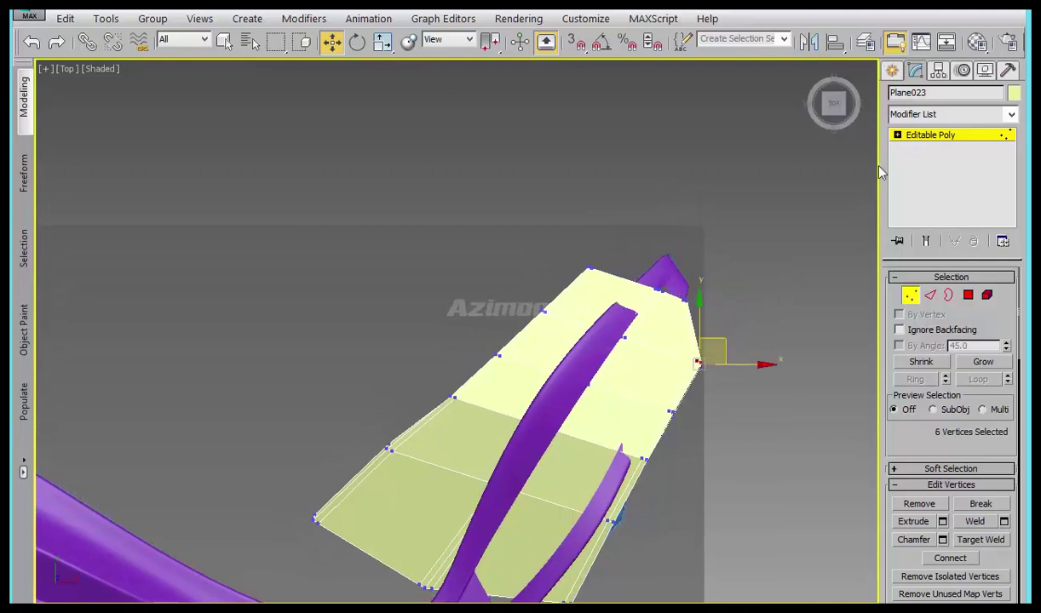
- Colour the plane blue and pull its right-edge and lower-corner vertices inward
left_click(601, 421)
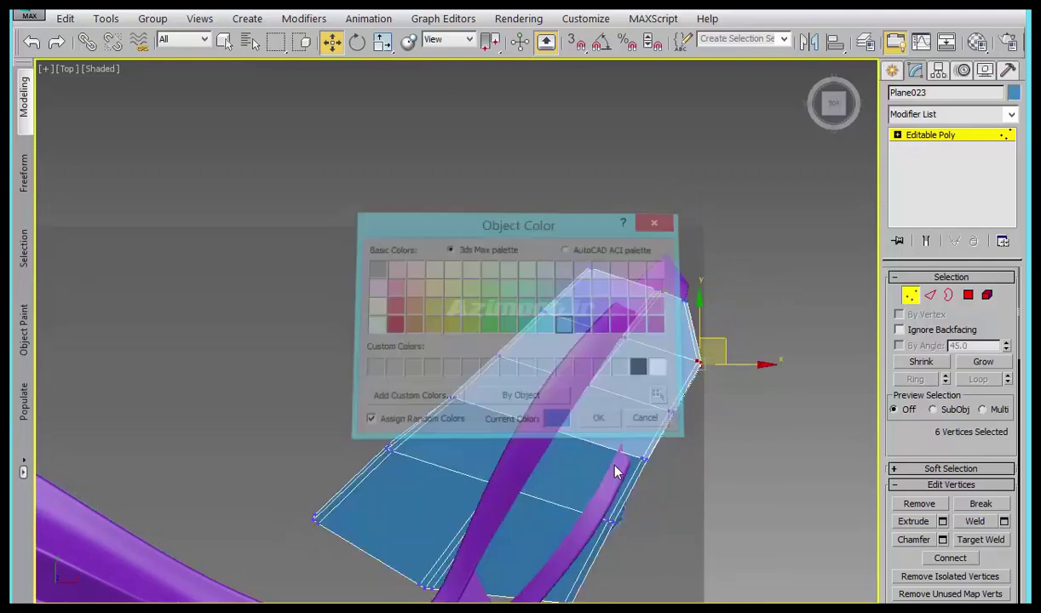
left_click_drag(685, 293, 702, 389)
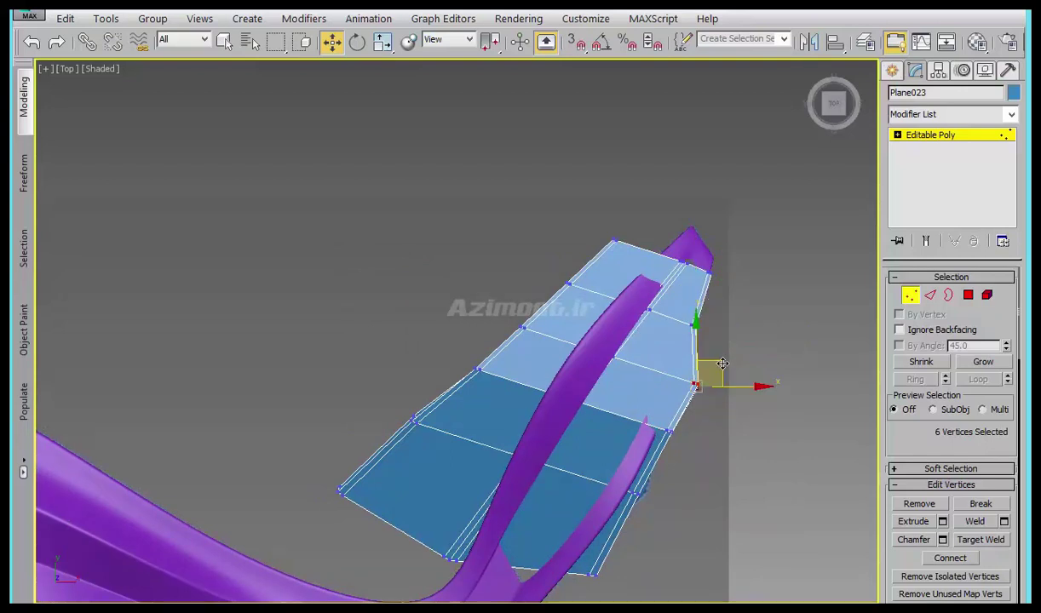
middle_click_drag(662, 440, 667, 408)
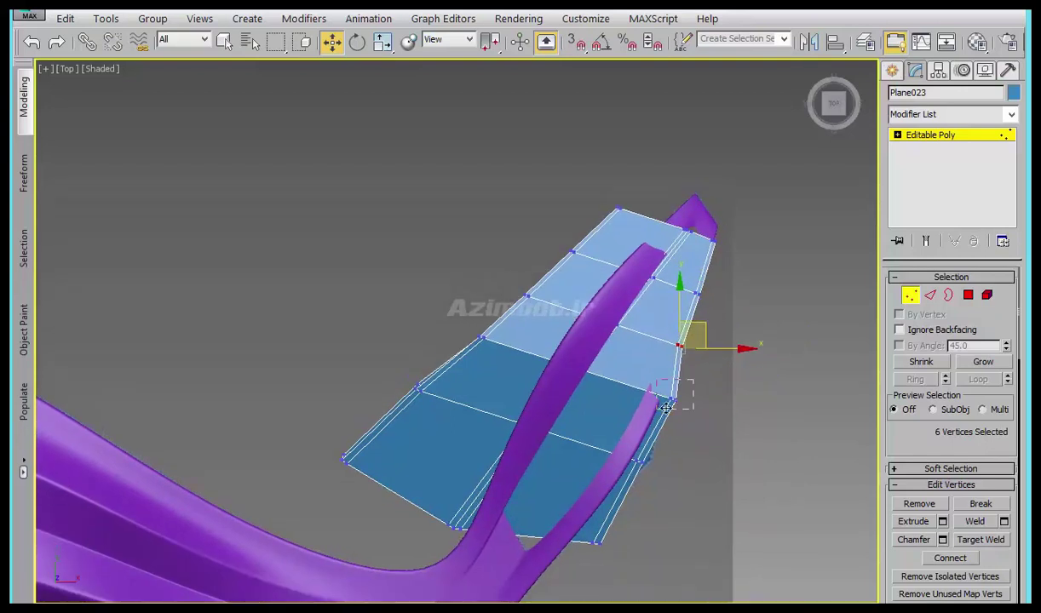
middle_click_drag(658, 482, 690, 410)
mouse_move(610, 434)
left_mouse_down()
mouse_move(616, 481)
mouse_move(610, 425)
left_mouse_up()
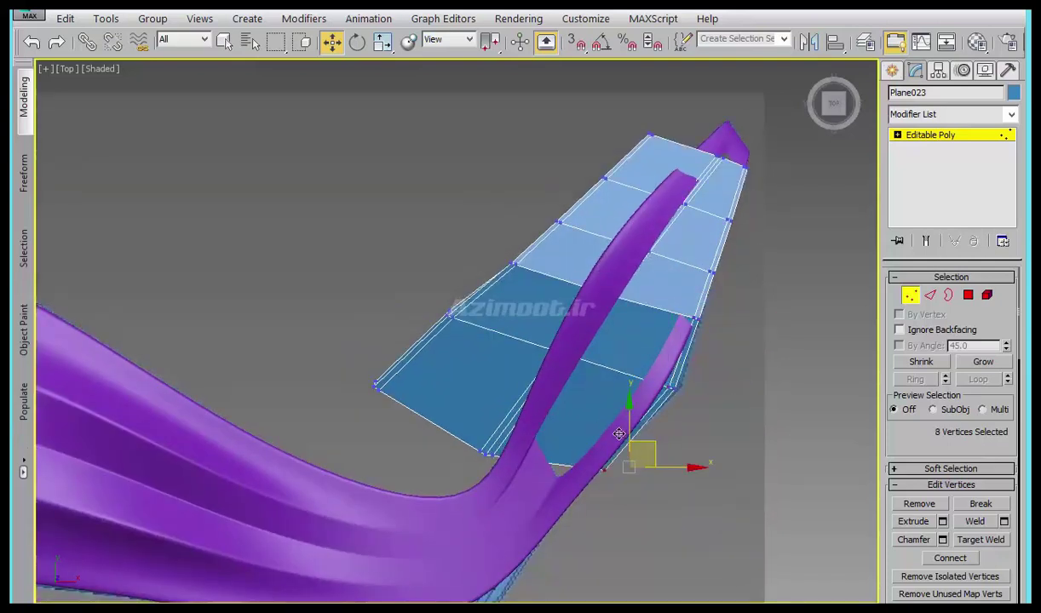
left_click_drag(460, 438, 507, 487, "ctrl")
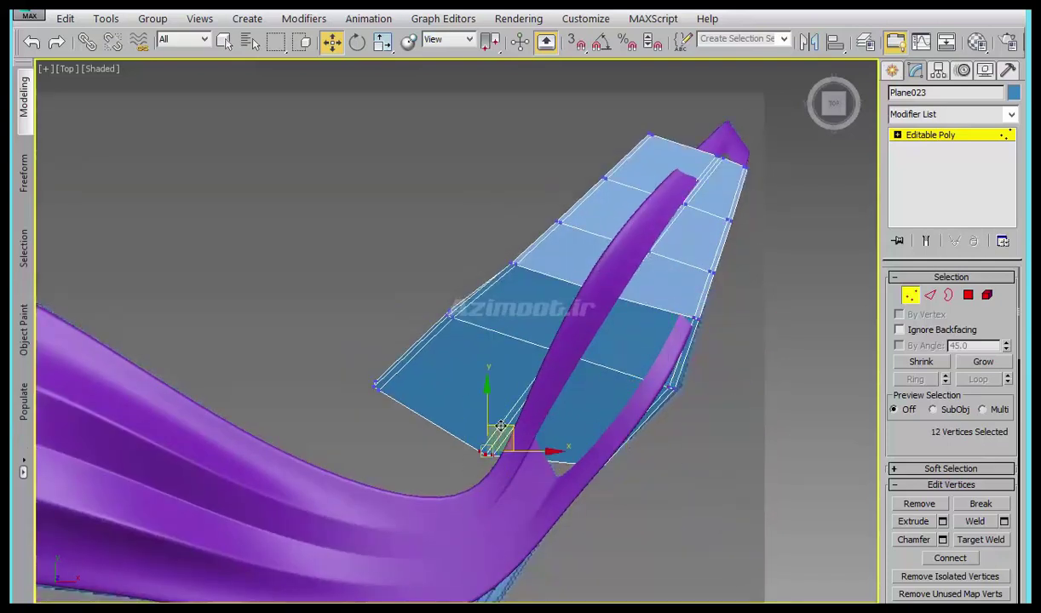
left_click_drag(500, 426, 569, 416)
- Raise the plane vertices where the ribbon crosses so they follow the ribbon upward
scroll(588, 406, "up", 2)
left_click_drag(531, 347, 673, 375)
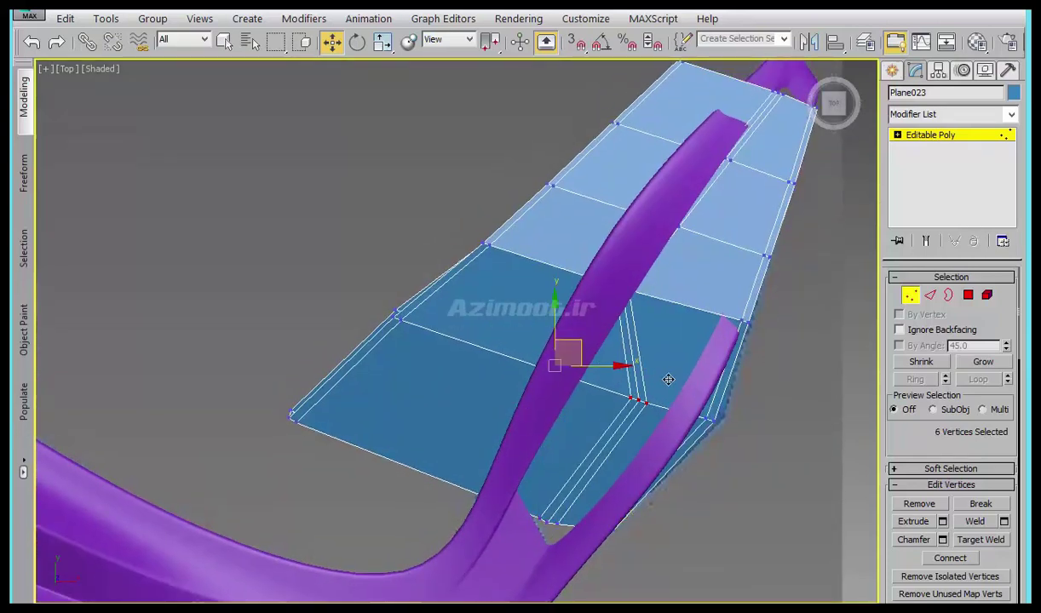
middle_click_drag(681, 325, 635, 385)
left_click_drag(598, 409, 581, 299)
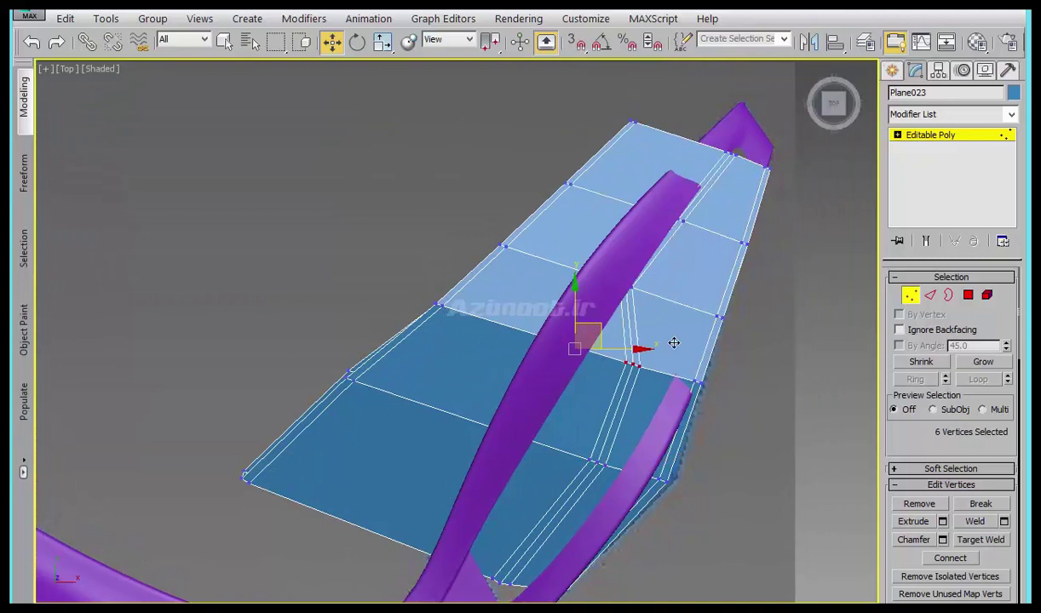
middle_click_drag(667, 293, 628, 339)
left_click_drag(610, 366, 600, 294)
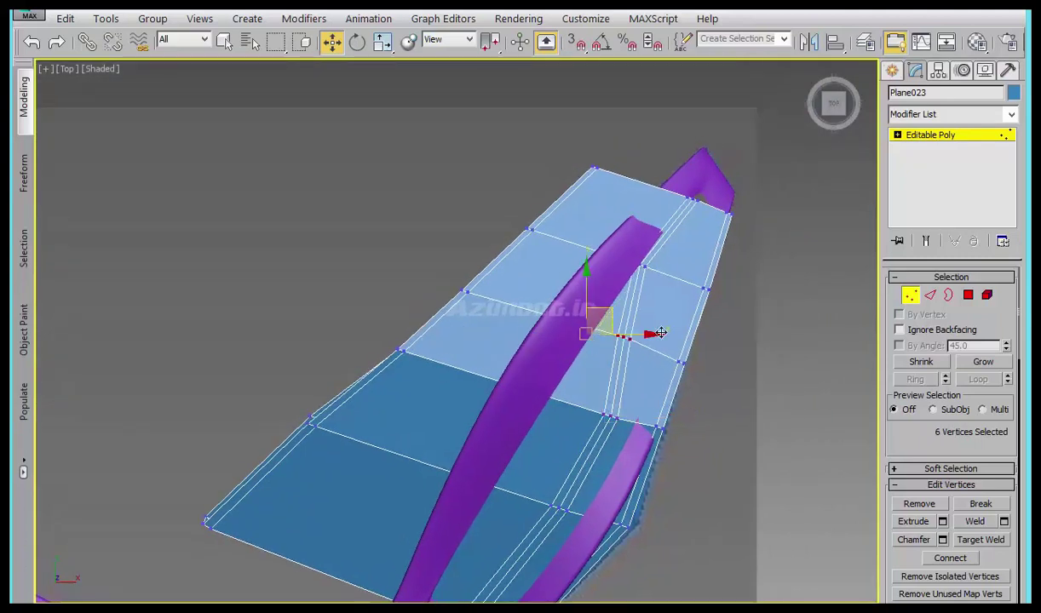
middle_click_drag(664, 281, 588, 339)
mouse_move(574, 399)
left_mouse_down()
mouse_move(607, 326)
mouse_move(652, 333)
left_mouse_up()
- Move the plane's tip vertices onto the purple ribbon's tip
left_click_drag(602, 277, 604, 274)
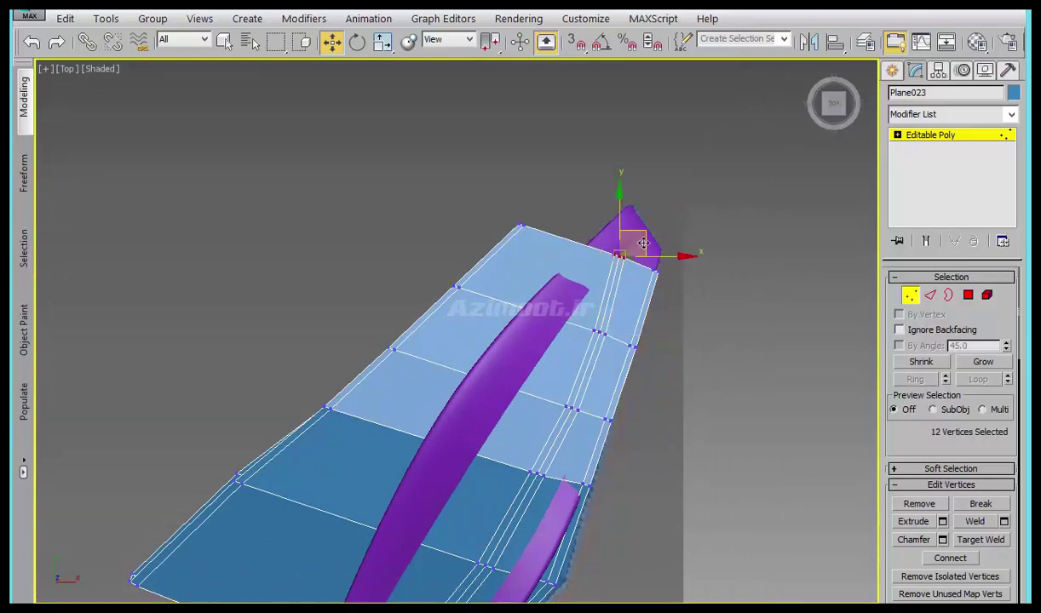
mouse_move(494, 176)
left_mouse_down()
mouse_move(558, 231)
mouse_move(633, 225)
left_mouse_up()
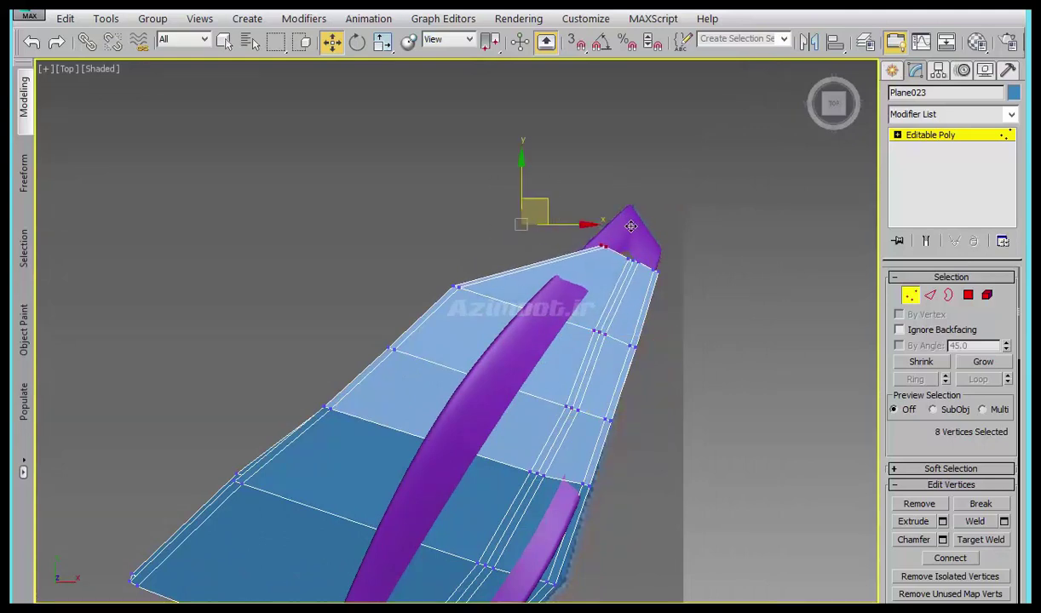
scroll(649, 286, "up", 2)
left_click(635, 310)
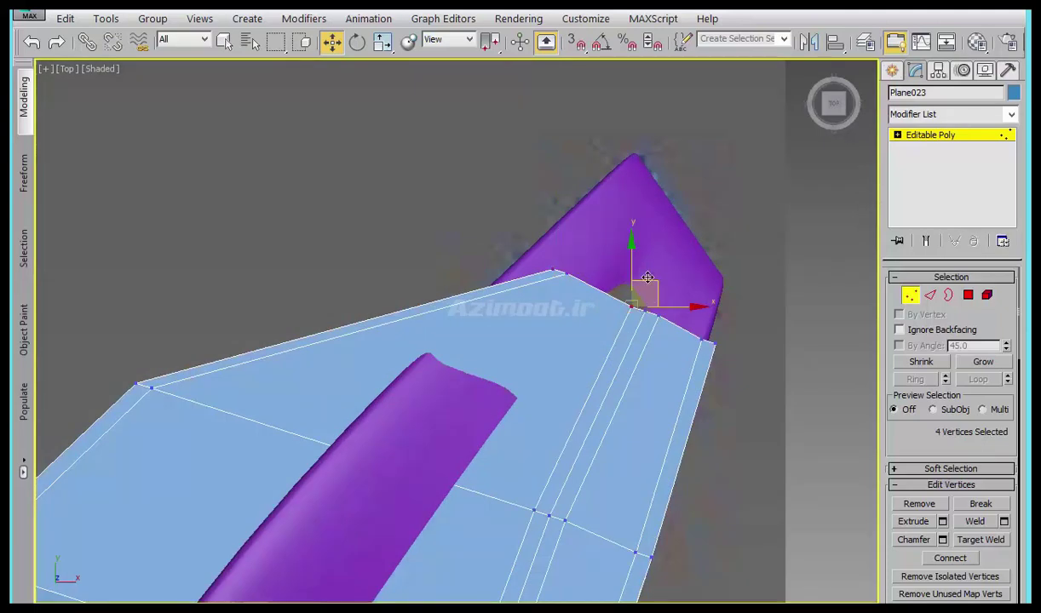
scroll(648, 275, "down", 2)
left_click(467, 314)
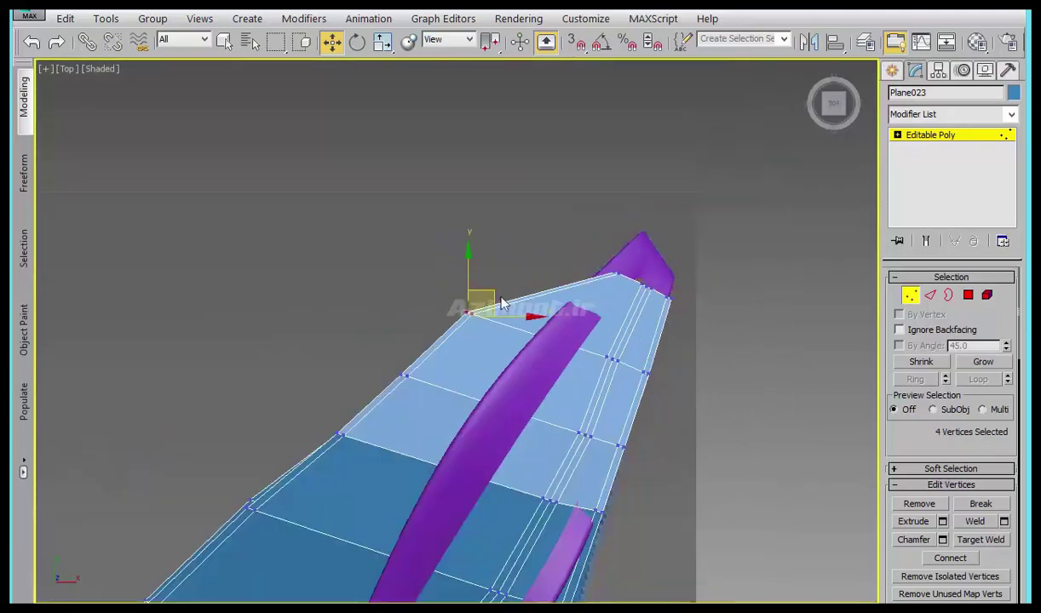
left_click(553, 332)
- Collapse the upper-left wing vertices onto the left edge vertices, narrowing the plane into a band
middle_click_drag(471, 402, 513, 311)
left_click_drag(460, 309, 479, 320)
left_click_drag(453, 272, 382, 343)
middle_click_drag(488, 365, 479, 280)
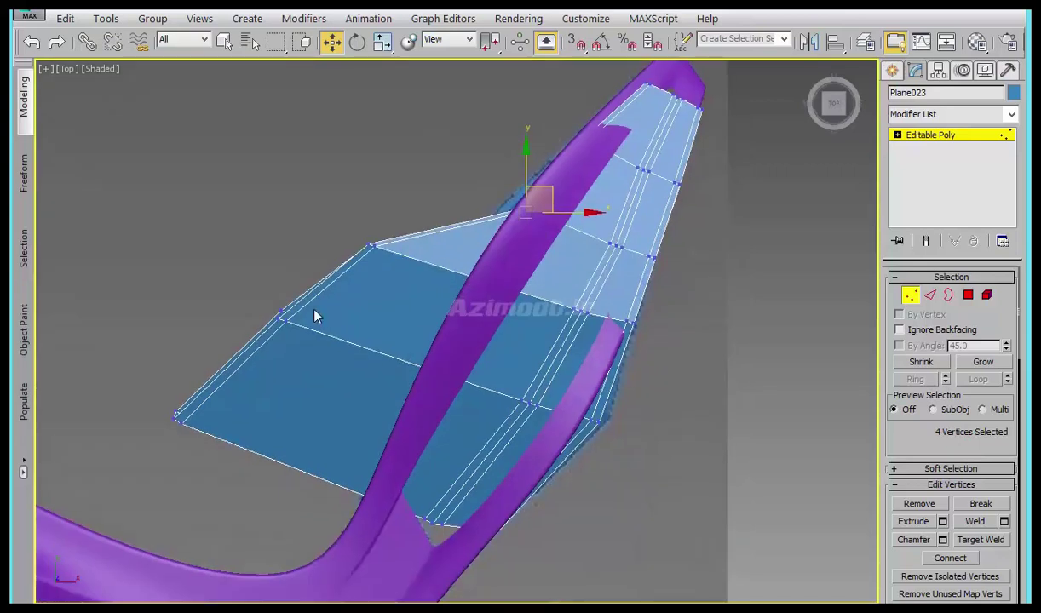
left_click(372, 247)
mouse_move(383, 233)
left_mouse_down()
mouse_move(295, 301)
mouse_move(181, 417)
left_mouse_up()
left_click(473, 280)
left_click(281, 315)
left_click(182, 417)
mouse_move(416, 471)
middle_mouse_down("alt")
mouse_move(472, 476)
mouse_move(560, 366)
mouse_move(420, 392)
mouse_move(394, 378)
mouse_move(349, 381)
middle_mouse_up("alt")
- Select the strip's edge loop and scale the strip nearly flat along Z
left_click(930, 295)
left_click(618, 422)
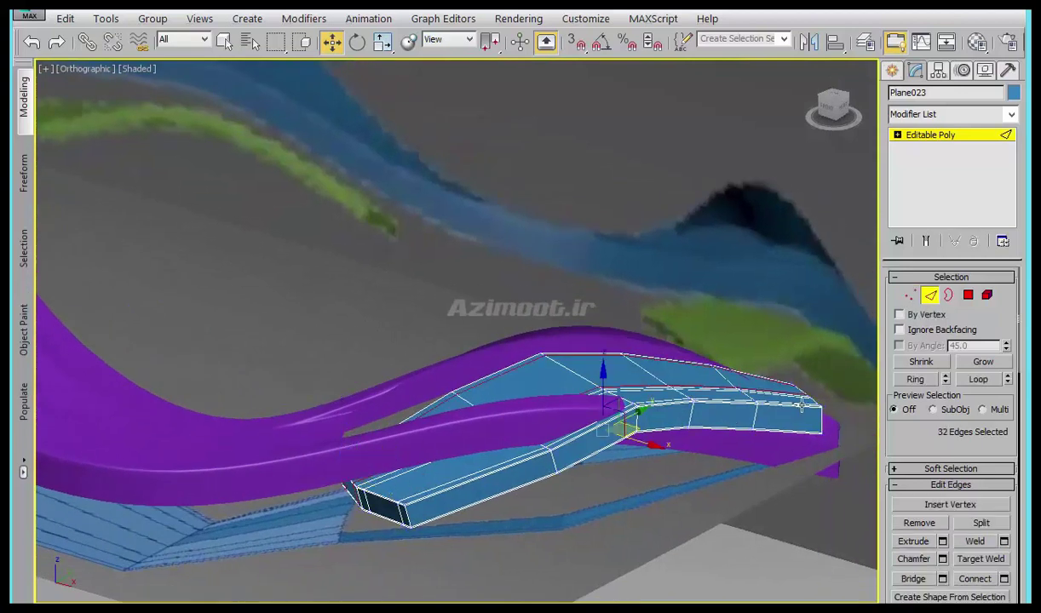
scroll(766, 393, "up", 4)
mouse_move(766, 394)
middle_mouse_down("alt")
mouse_move(791, 407)
mouse_move(762, 425)
mouse_move(835, 423)
mouse_move(776, 467)
mouse_move(865, 120)
middle_mouse_up("alt")
key("alt+l")
key("1")
left_click(892, 71)
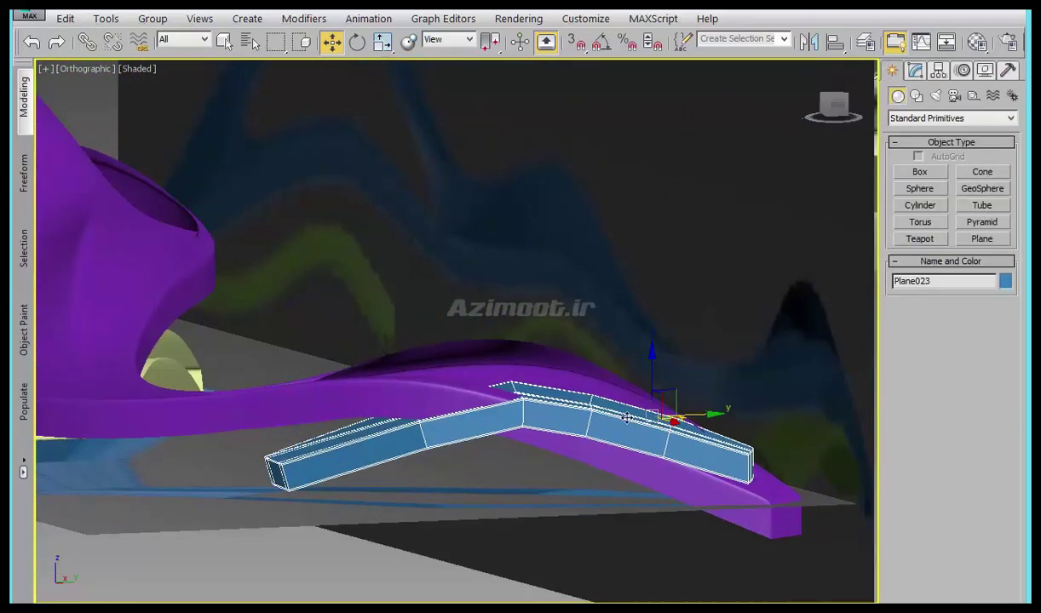
key("r")
left_click_drag(651, 379, 651, 435)
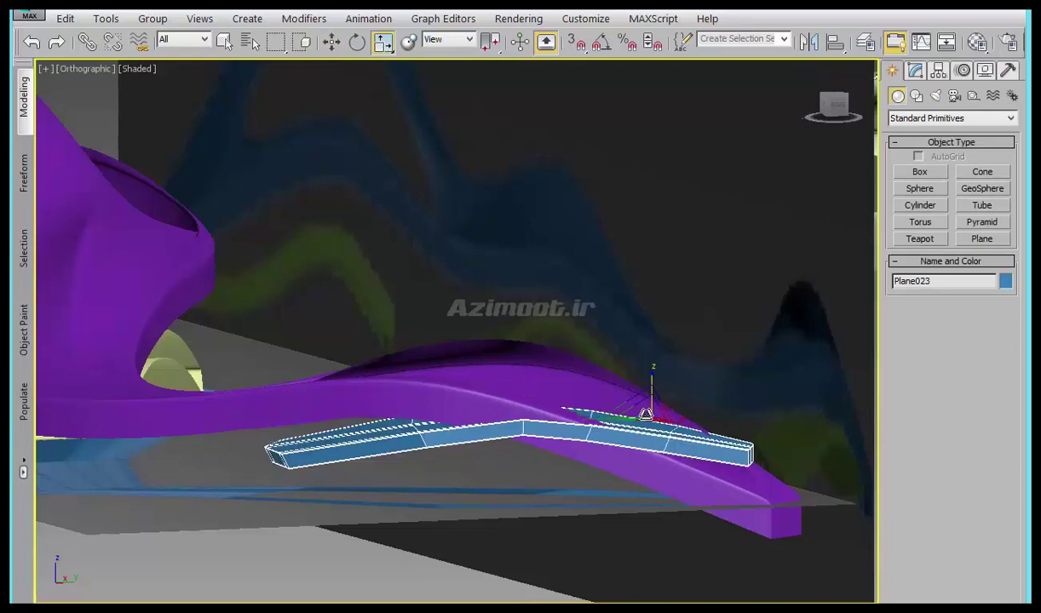
- Turn on Use NURMS smoothing at 3 iterations for the blue strip
left_click(914, 70)
left_click(31, 106)
left_click(92, 297)
middle_click_drag(587, 477, 600, 479)
mouse_move(548, 441)
middle_mouse_down("alt")
mouse_move(614, 493)
mouse_move(588, 497)
mouse_move(579, 447)
mouse_move(562, 457)
middle_mouse_up("alt")
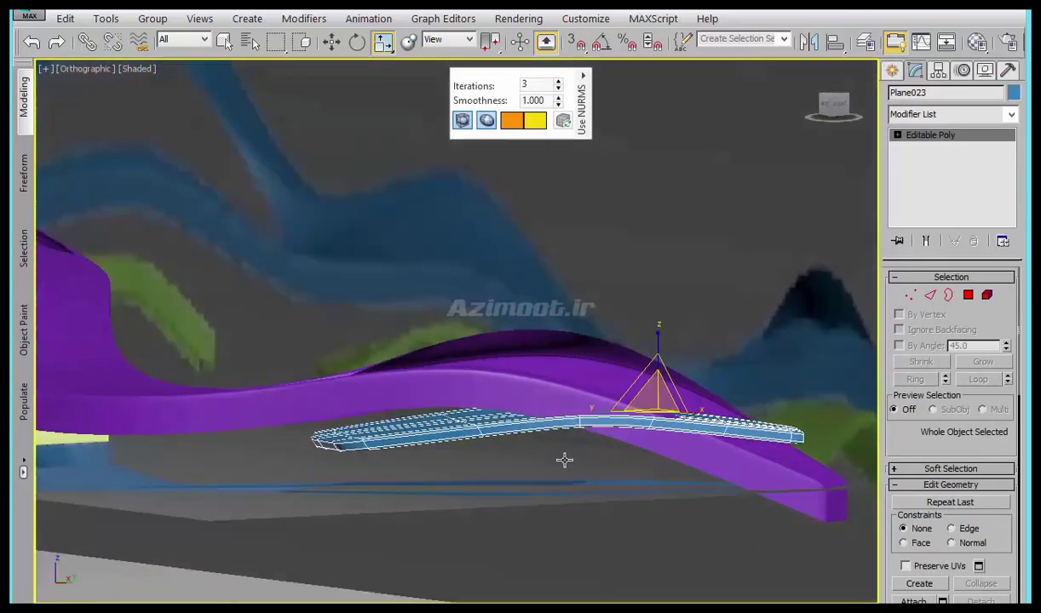
- Try lowering the vertices at the strip's end and around its bend
left_click(910, 294)
middle_click_drag(704, 367, 761, 317, "alt")
mouse_move(741, 375)
left_mouse_down()
mouse_move(739, 358)
mouse_move(663, 413)
left_mouse_up()
key("w")
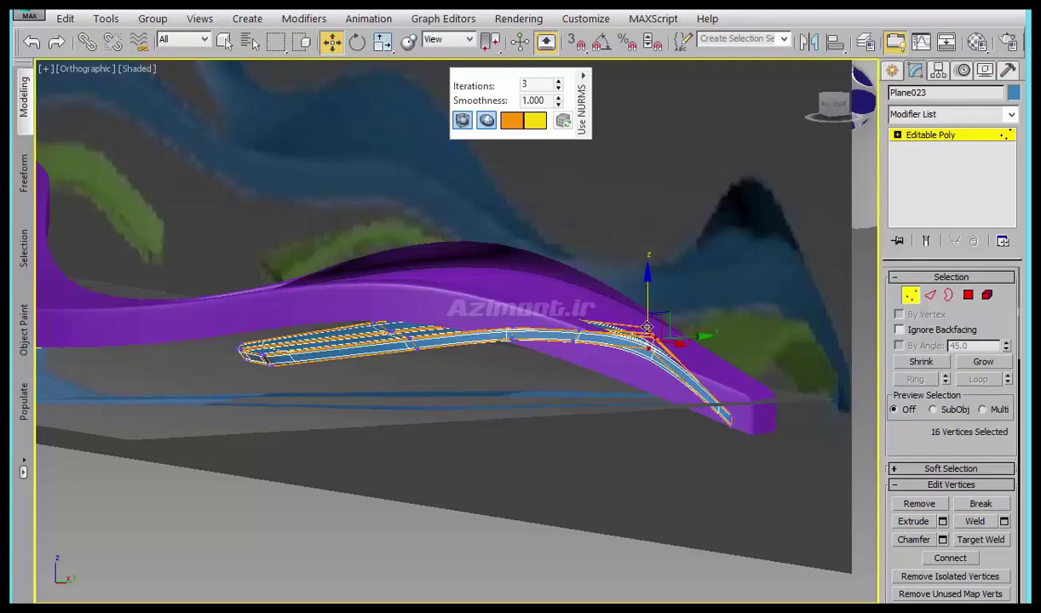
left_click_drag(648, 327, 653, 381)
left_click_drag(559, 284, 528, 442)
left_click(25, 96)
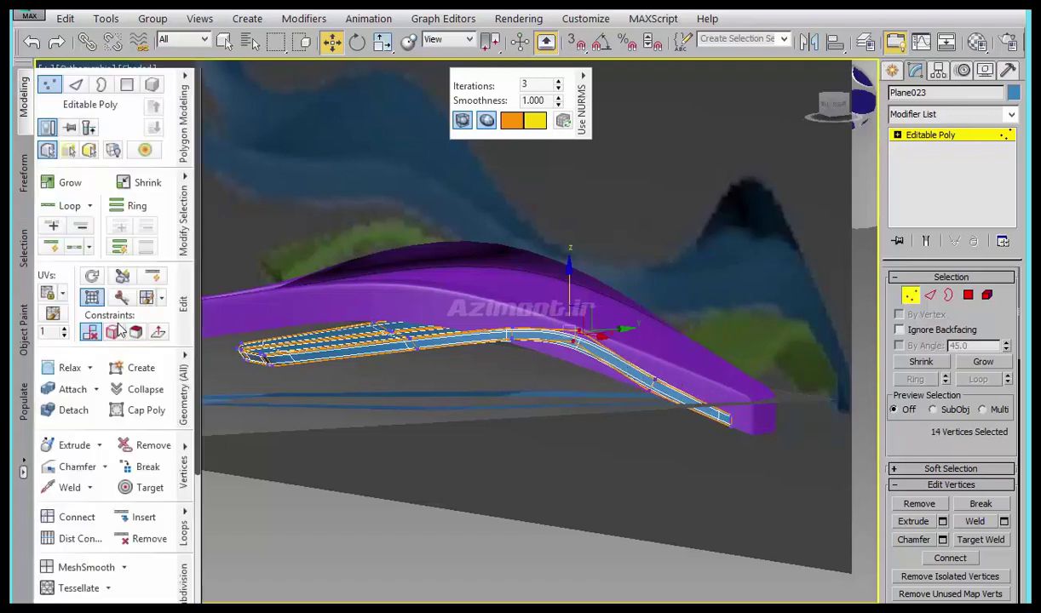
middle_click_drag(593, 411, 574, 344, "alt")
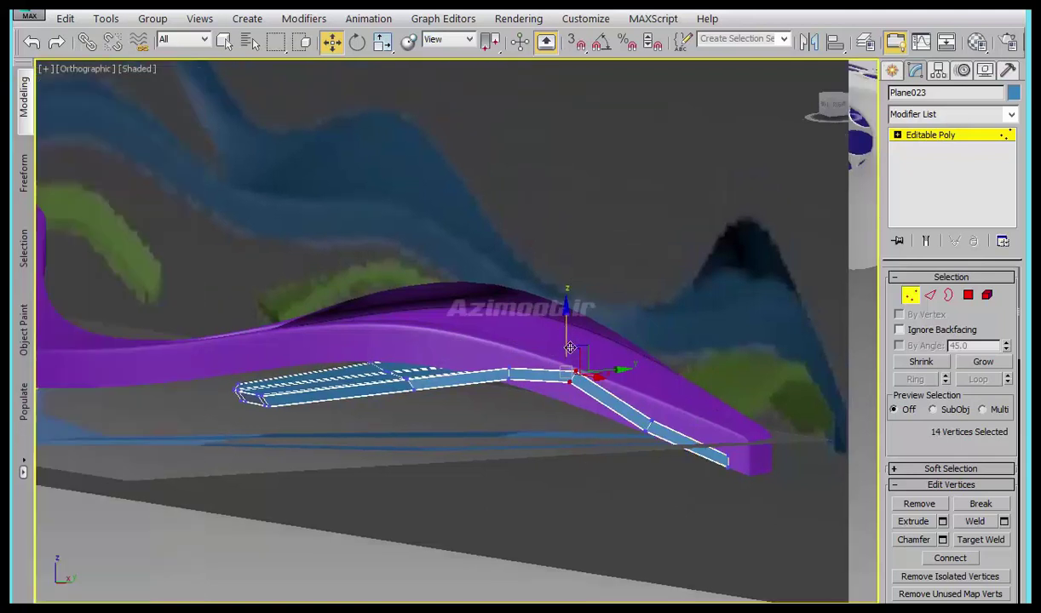
scroll(596, 375, "up", 3)
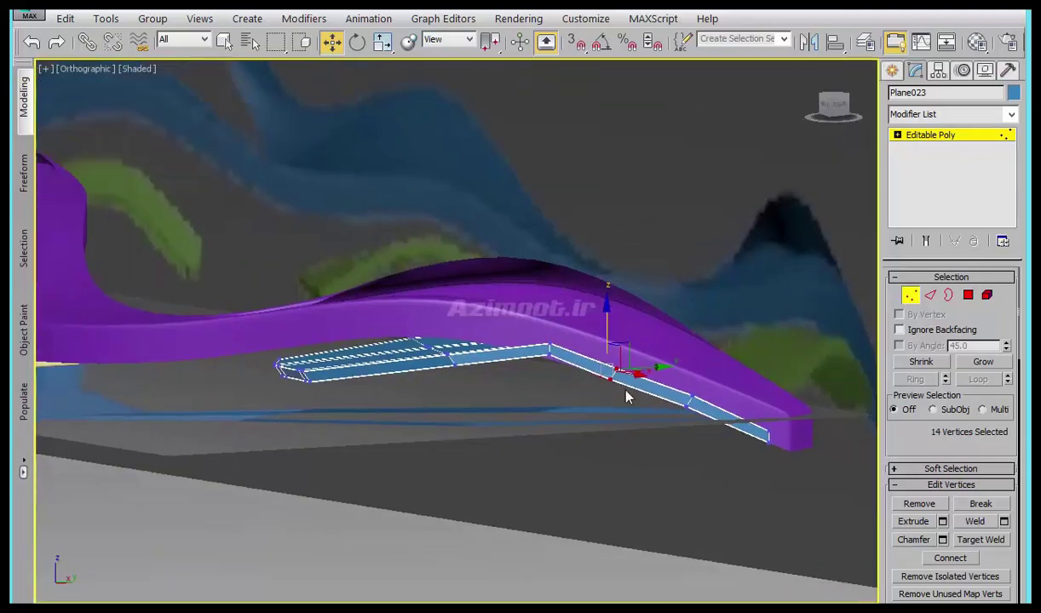
scroll(614, 398, "up", 3)
left_click_drag(593, 314, 481, 144)
left_click_drag(542, 265, 530, 336)
mouse_move(530, 336)
middle_mouse_down("alt")
mouse_move(553, 368)
mouse_move(569, 354)
middle_mouse_up("alt")
- Undo the bend edits and shift the whole strip down and back up along Z
key("ctrl+z")
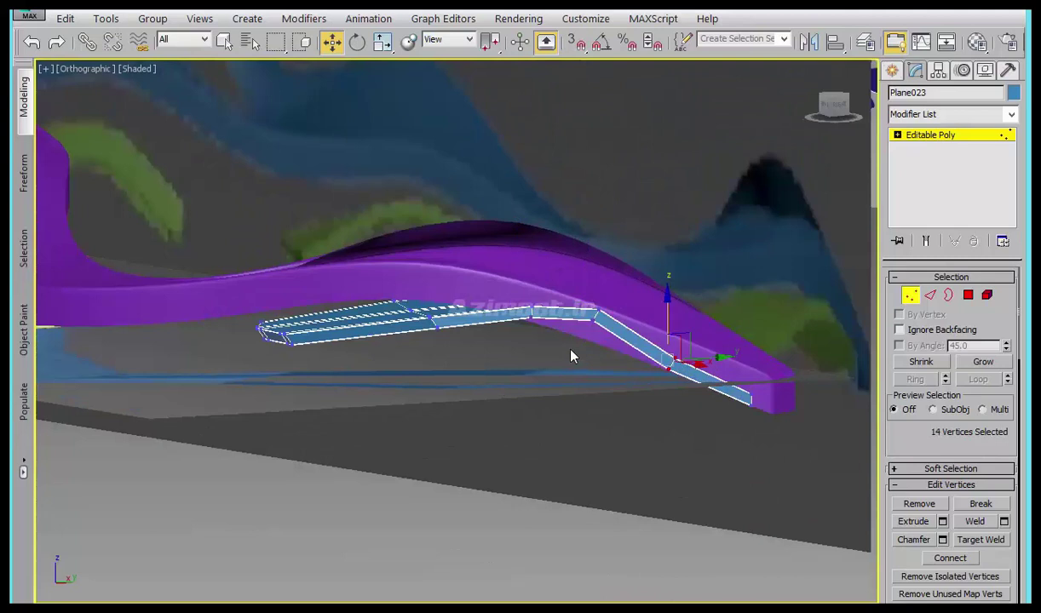
key("ctrl+z")
key("ctrl+z")
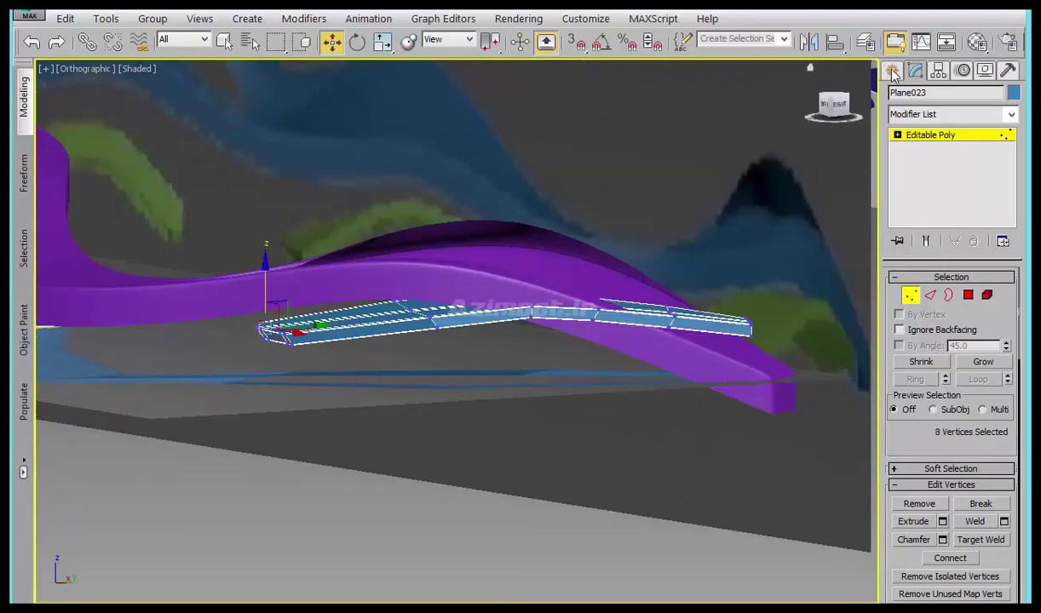
left_click(891, 72)
left_click_drag(615, 260, 605, 314)
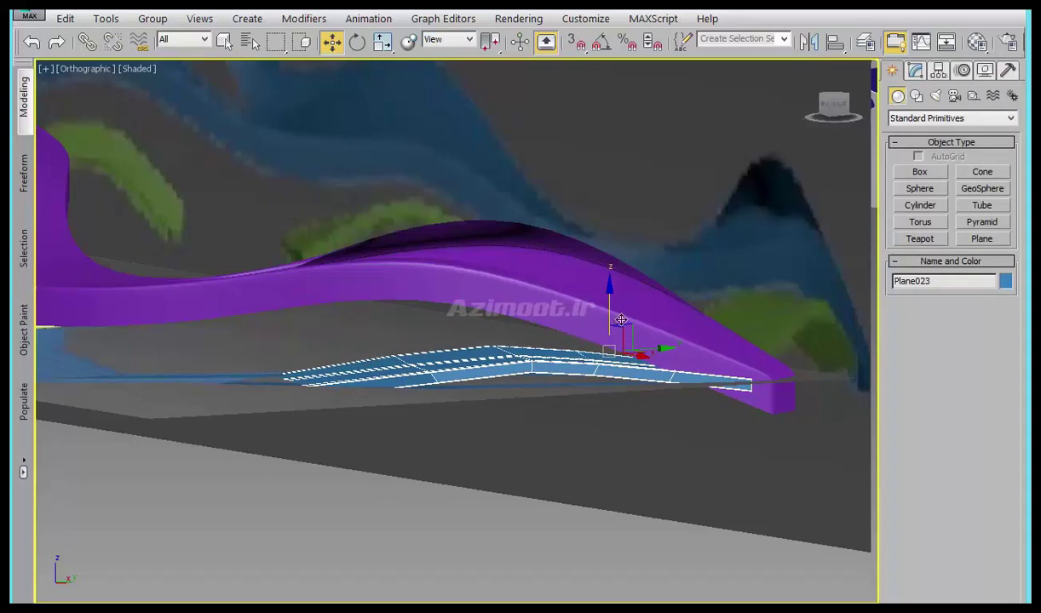
left_click_drag(607, 311, 607, 270)
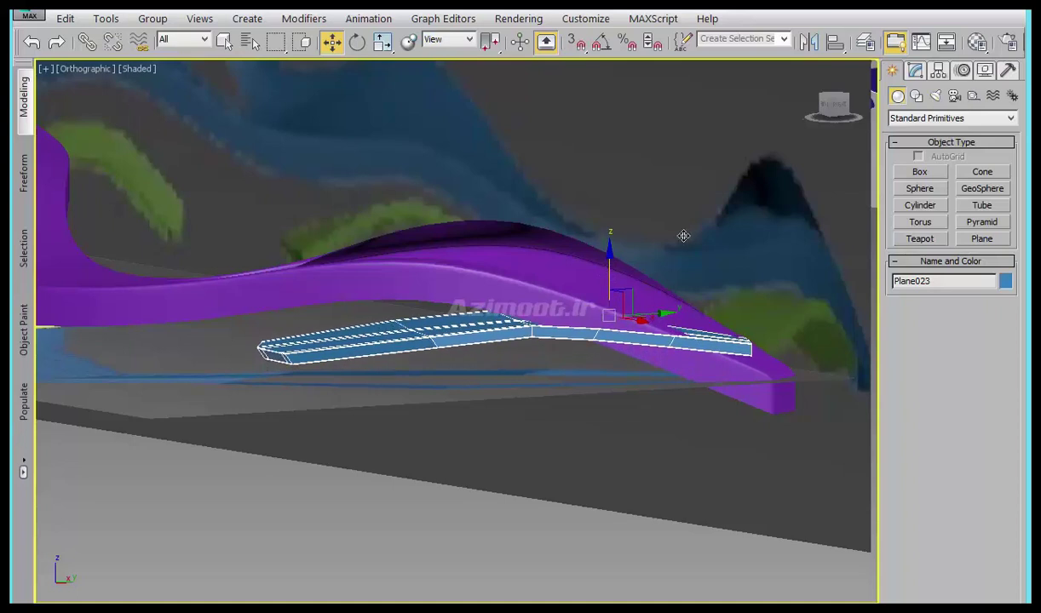
left_click(915, 72)
key("1")
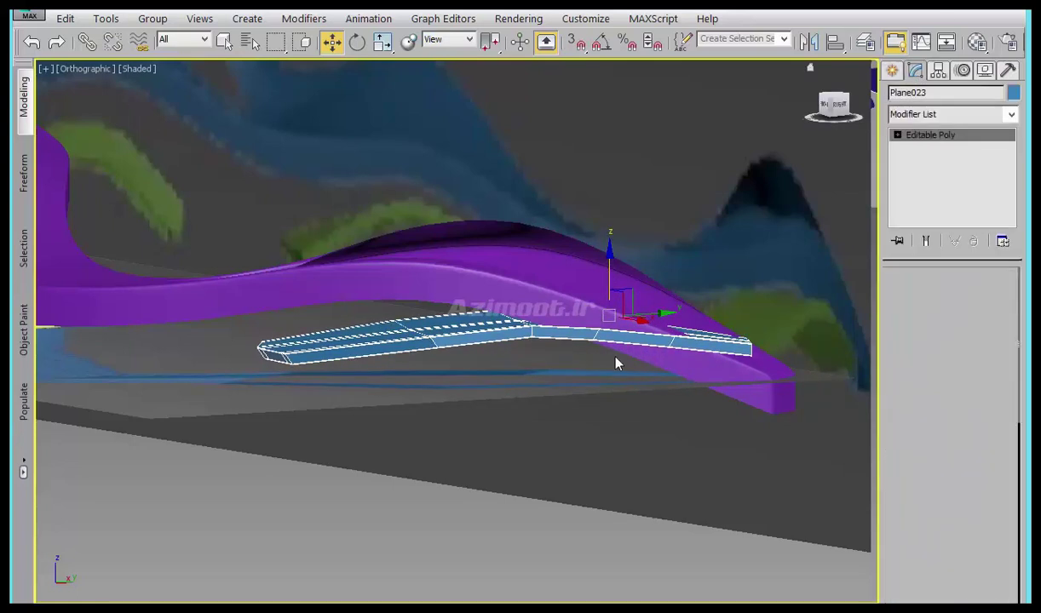
mouse_move(592, 366)
middle_mouse_down("alt")
mouse_move(686, 364)
mouse_move(762, 404)
mouse_move(735, 418)
mouse_move(682, 500)
middle_mouse_up("alt")
- In Top view, bring the strip's tip into view and pull the tip vertices outward
key("t")
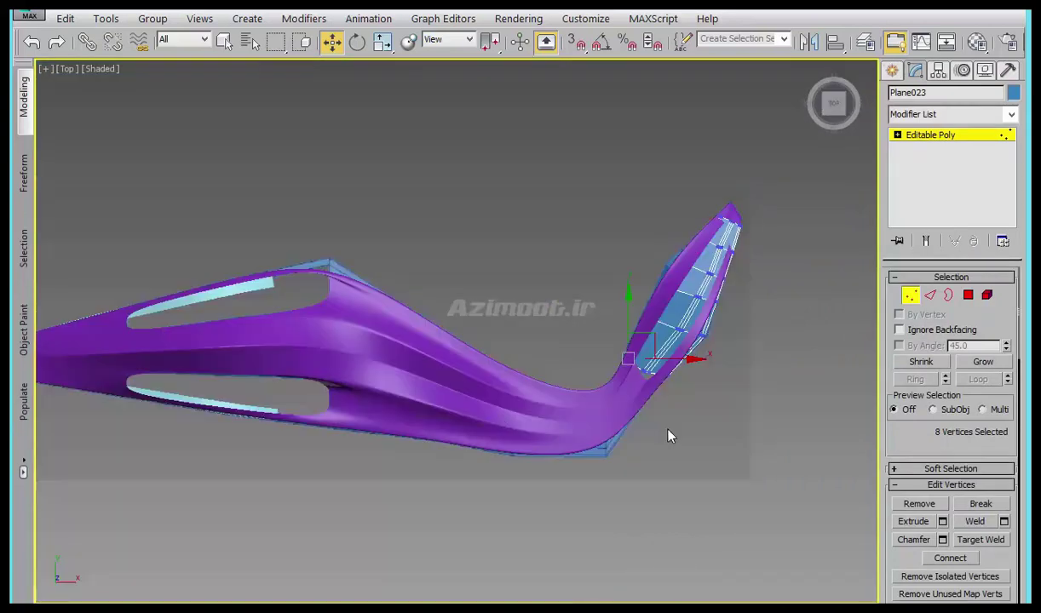
scroll(656, 400, "up", 4)
middle_click_drag(597, 433, 588, 506)
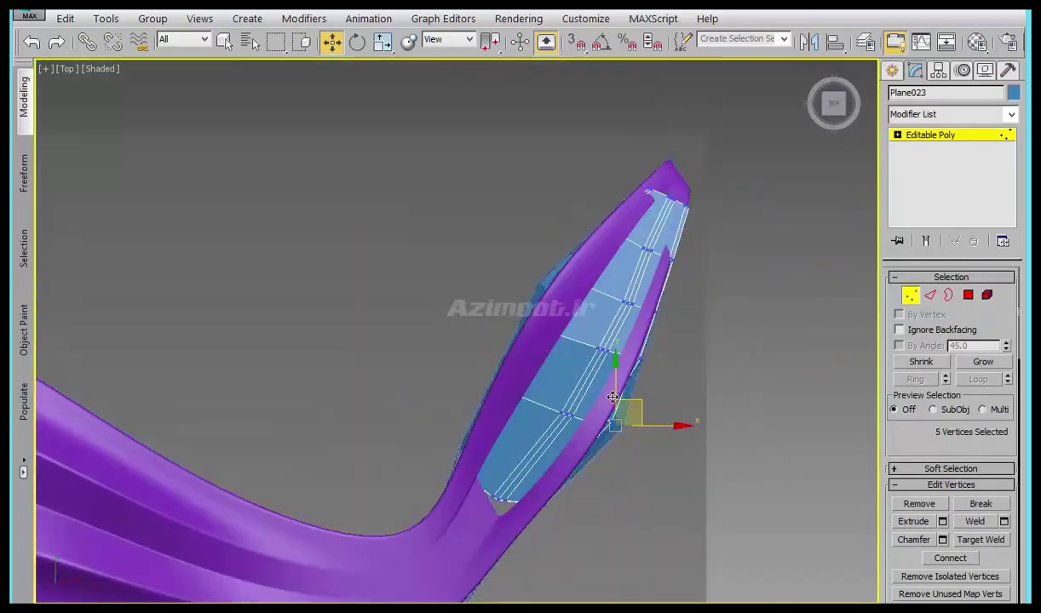
scroll(622, 403, "up", 5)
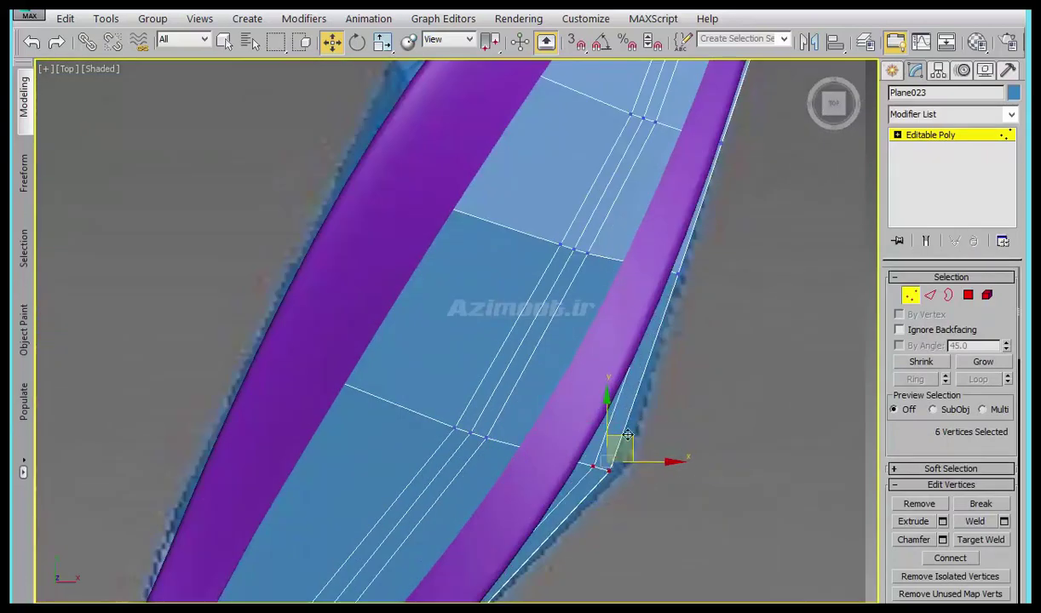
left_click_drag(627, 435, 630, 426)
scroll(614, 325, "down", 3)
scroll(623, 379, "up", 3)
- Select six tip vertices and move them onto the purple ribbon's inner edge
left_click_drag(624, 383, 626, 382)
scroll(640, 342, "down", 3)
scroll(706, 199, "up", 3)
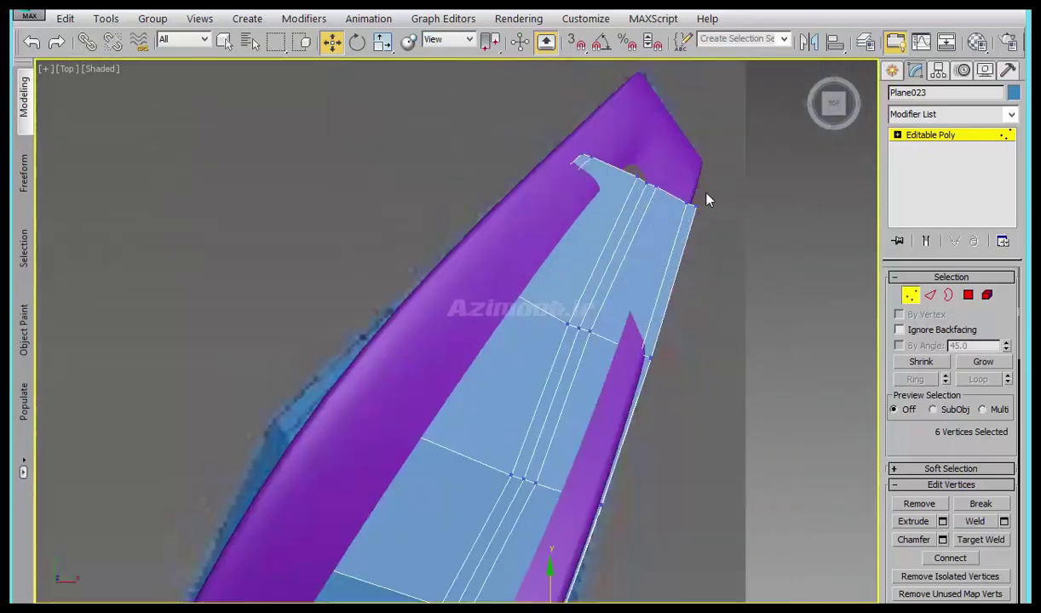
scroll(697, 256, "down", 2)
left_click_drag(667, 357, 667, 356)
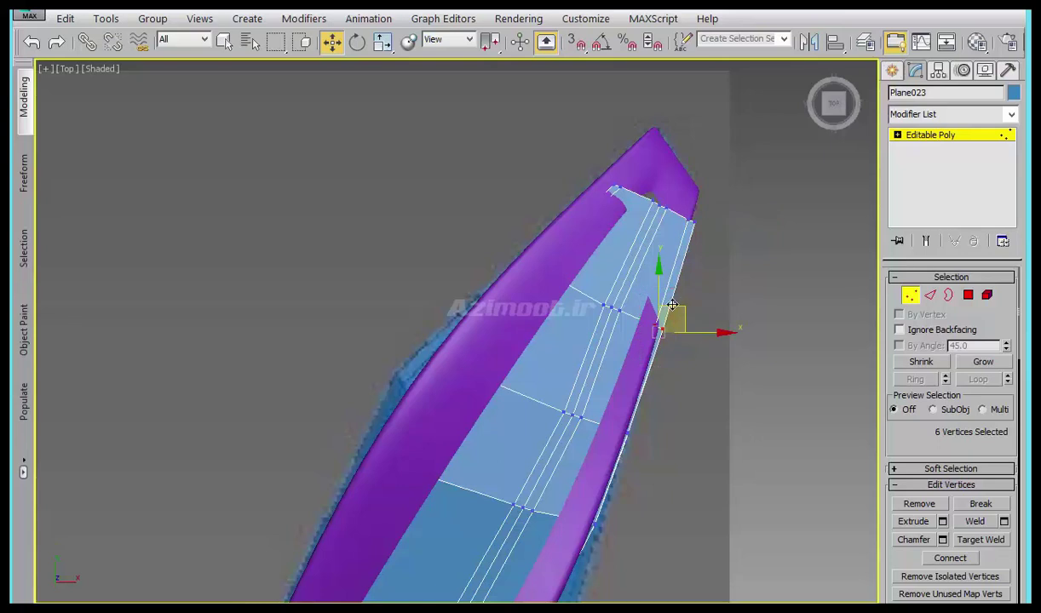
scroll(681, 247, "down", 3)
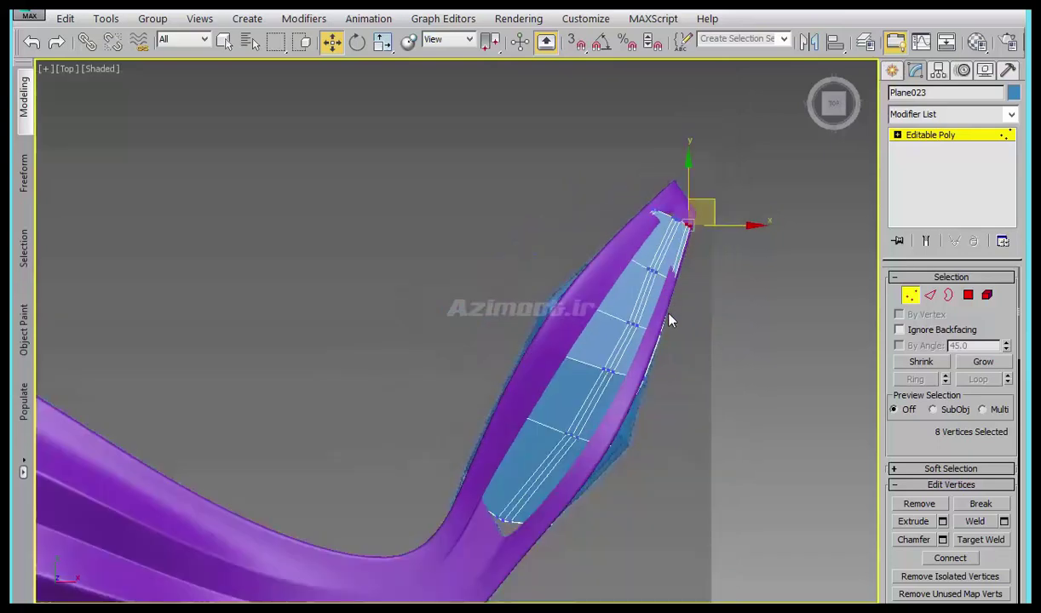
scroll(669, 310, "up", 3)
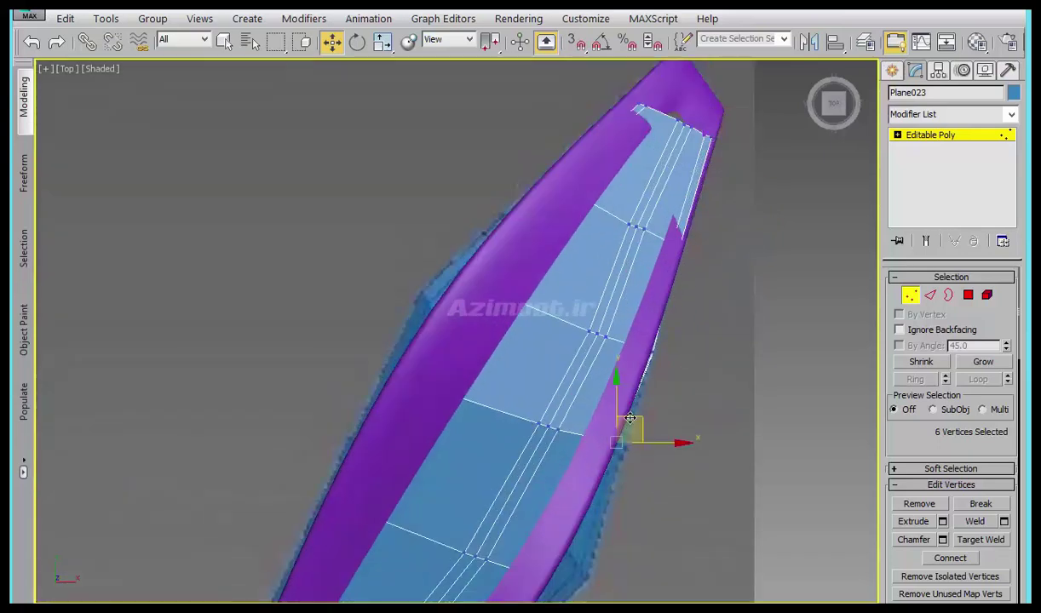
left_click_drag(629, 418, 659, 352)
middle_click_drag(663, 328, 572, 287, "alt")
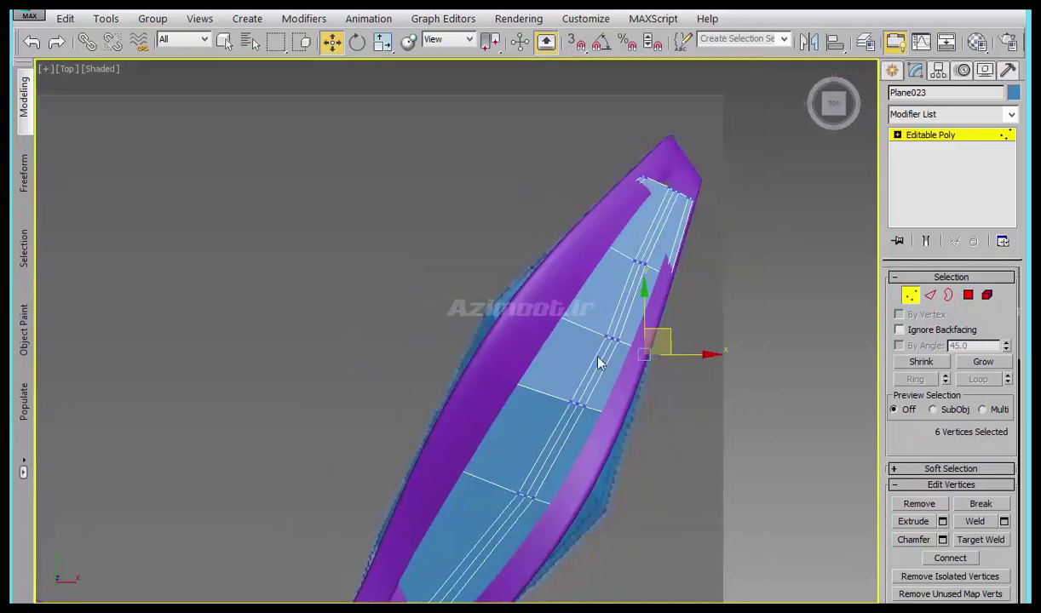
middle_click_drag(715, 358, 648, 364, "alt")
- Tilt Plane023 slightly and lower the vertices at its right end
left_click(892, 70)
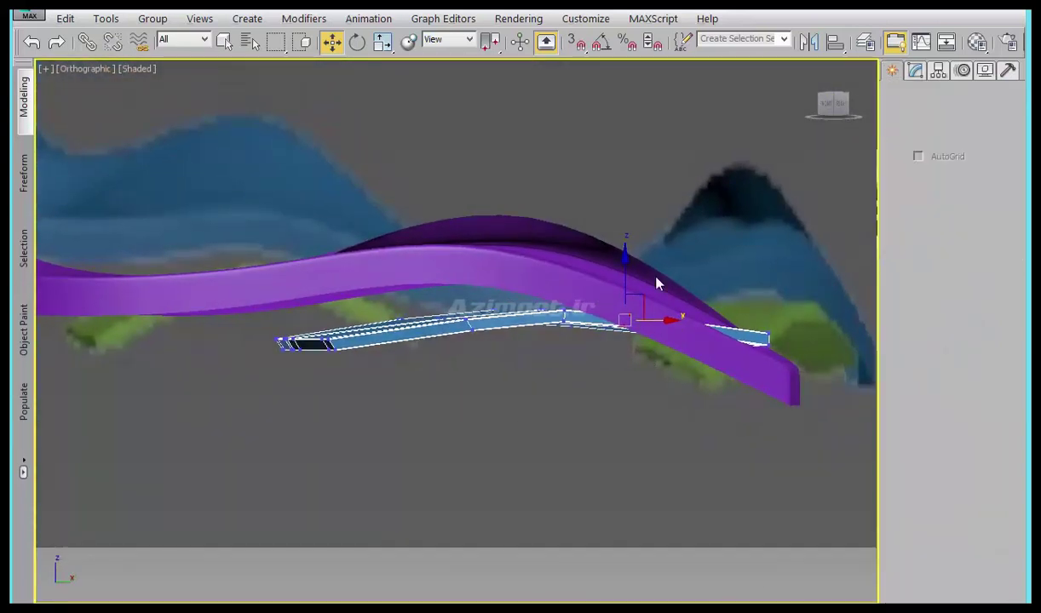
key("e")
left_click_drag(551, 283, 571, 297)
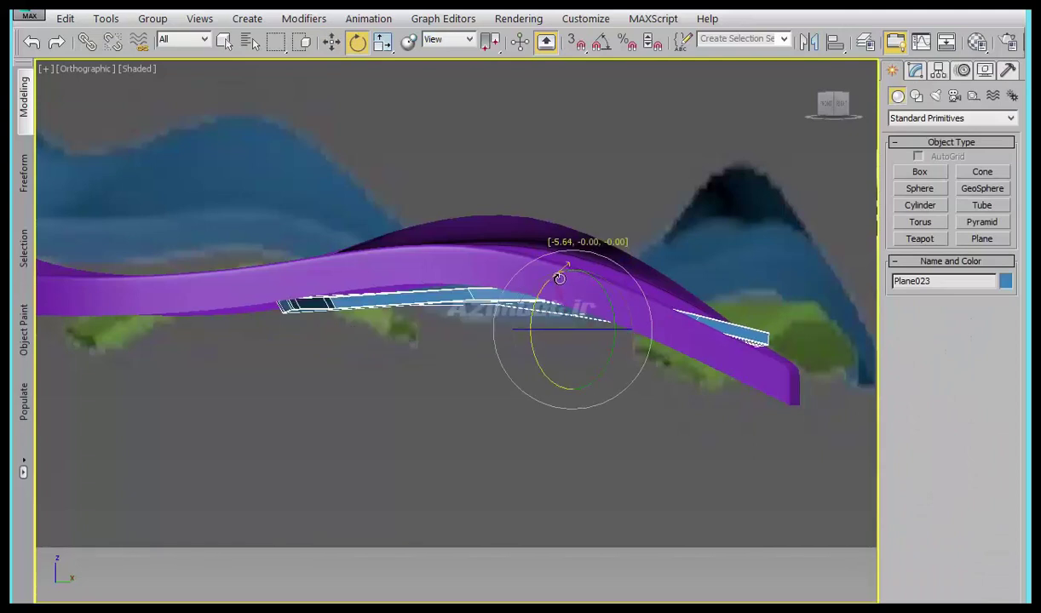
left_click(915, 70)
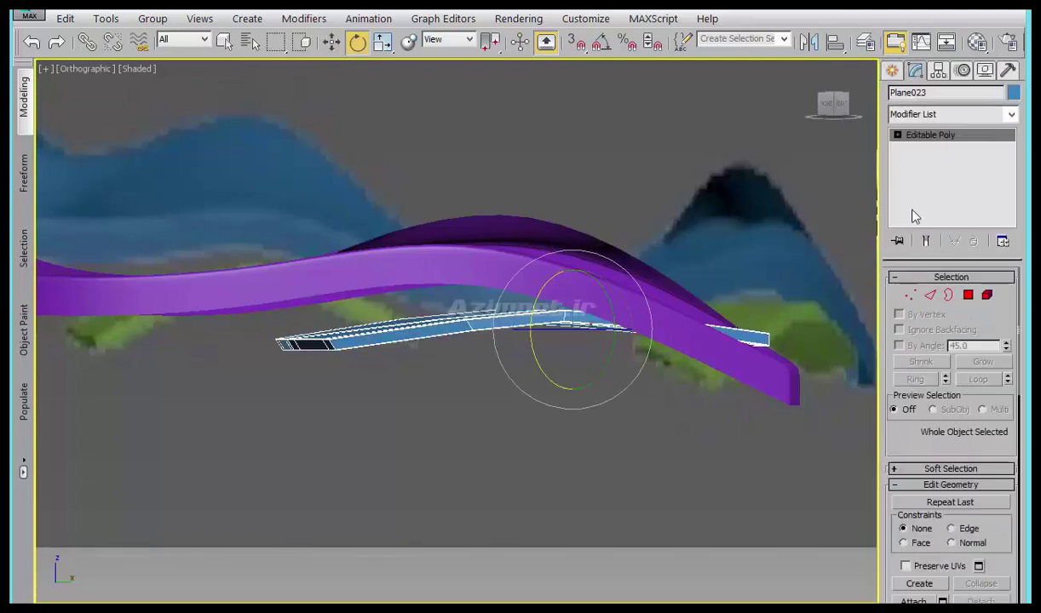
left_click(909, 296)
left_click_drag(683, 474, 684, 469)
key("w")
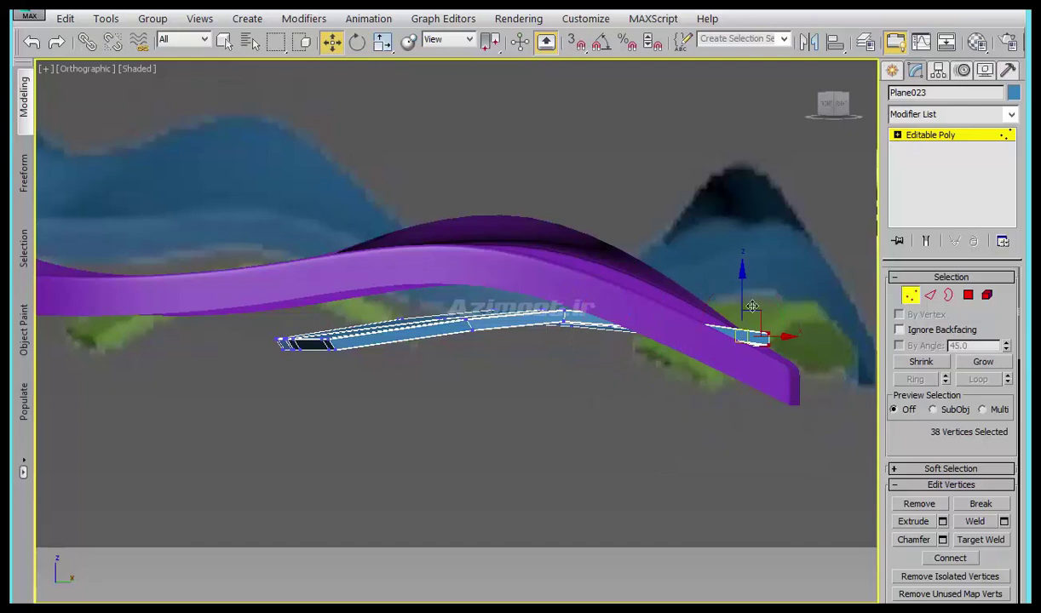
left_click_drag(743, 294, 747, 352)
- Undo the end-vertex moves and raise the selected vertices slightly instead
mouse_move(795, 385)
middle_mouse_down("alt")
mouse_move(693, 442)
mouse_move(747, 404)
mouse_move(728, 411)
mouse_move(737, 394)
mouse_move(781, 395)
mouse_move(774, 407)
middle_mouse_up("alt")
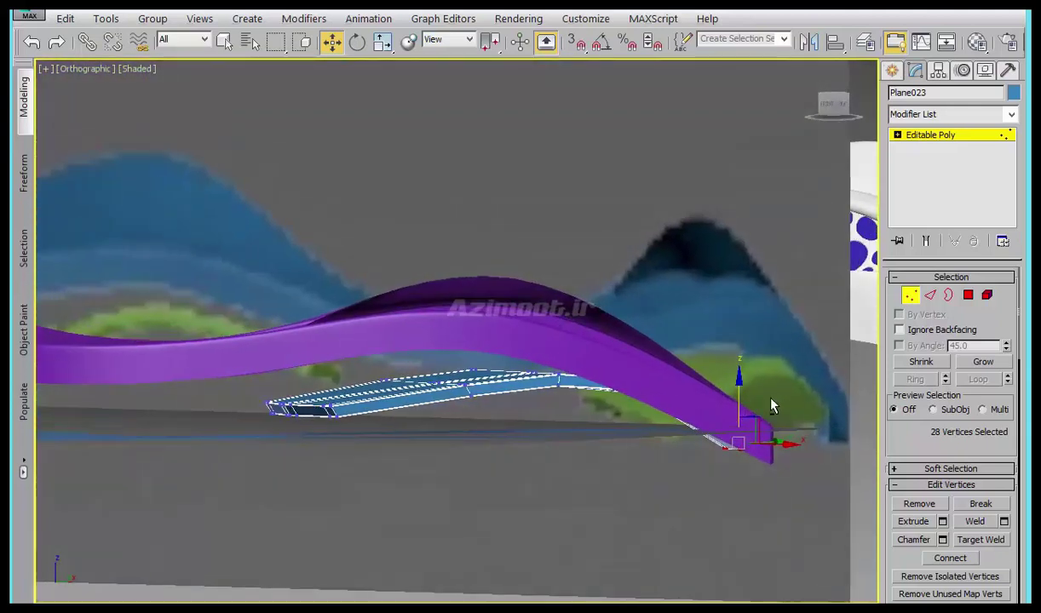
mouse_move(646, 411)
middle_mouse_down("alt")
mouse_move(662, 418)
mouse_move(611, 447)
middle_mouse_up("alt")
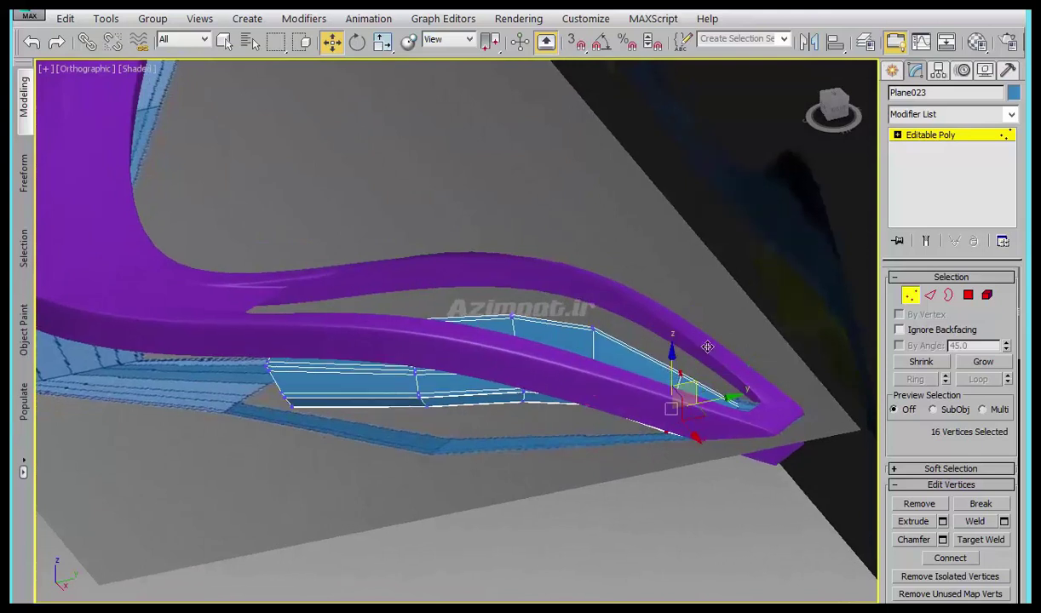
middle_click_drag(691, 360, 656, 347, "alt")
mouse_move(639, 409)
middle_mouse_down("alt")
mouse_move(595, 449)
mouse_move(592, 312)
mouse_move(568, 315)
middle_mouse_up("alt")
key("ctrl+z")
middle_click_drag(603, 411, 511, 362, "alt")
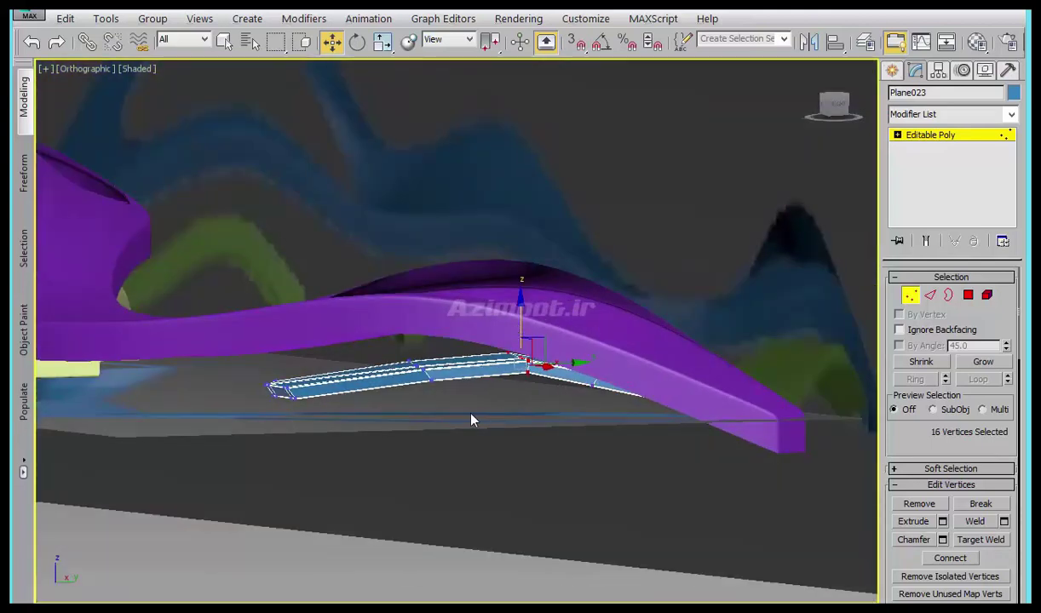
key("ctrl+z")
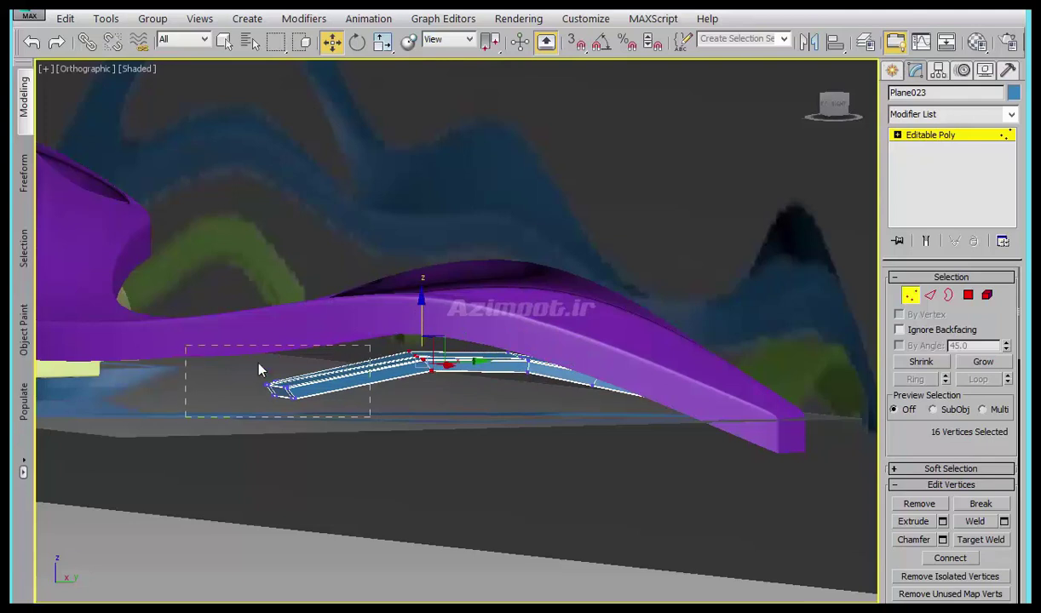
left_click_drag(276, 342, 276, 335)
- Preview the strip with Use NURMS smoothing at 3 iterations from the Modeling ribbon
left_click(892, 70)
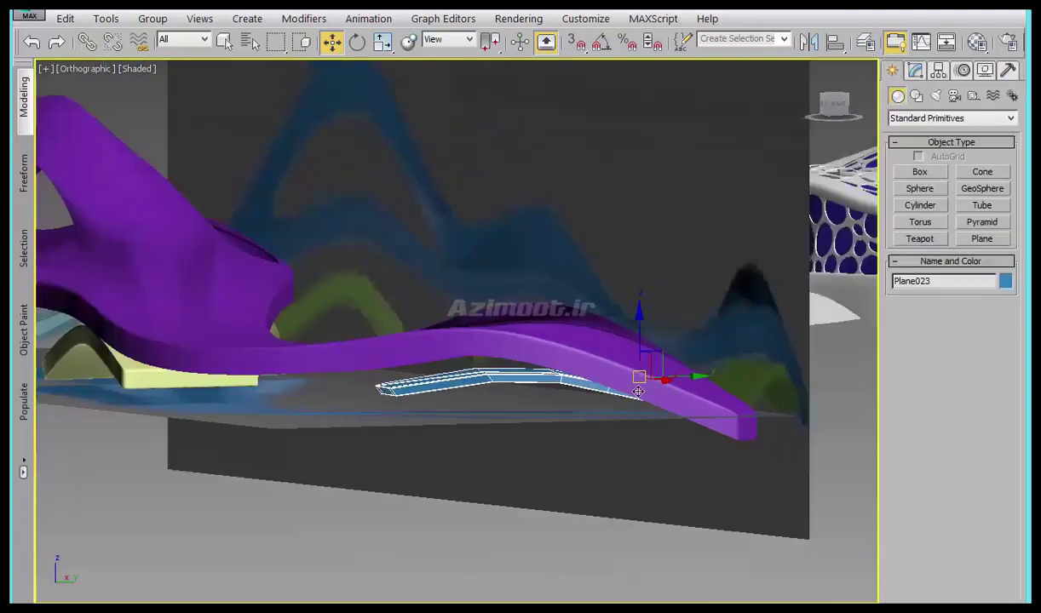
middle_click_drag(764, 486, 576, 428, "alt")
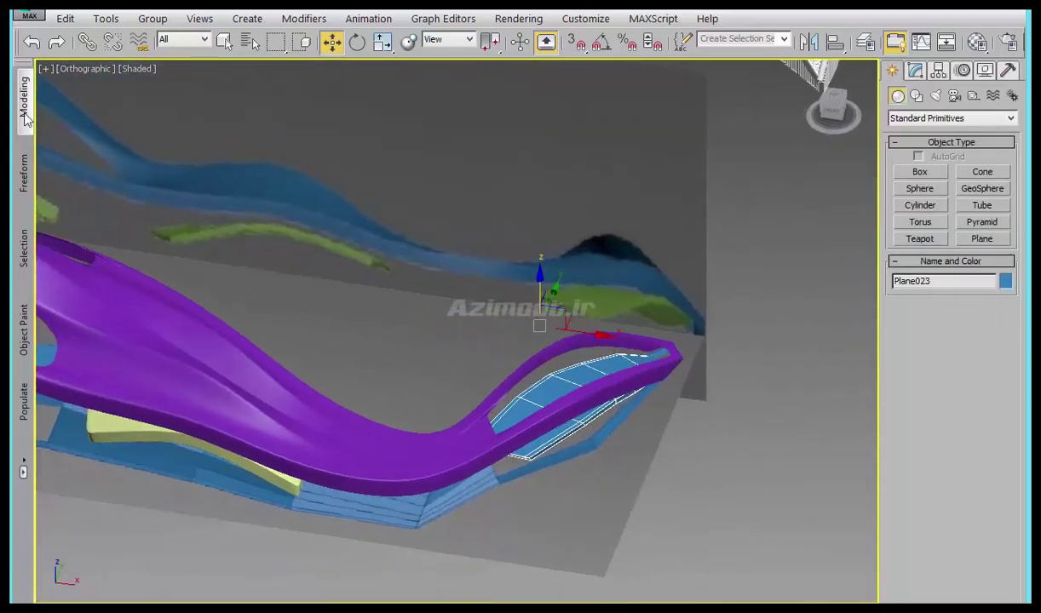
left_click(23, 112)
key("3")
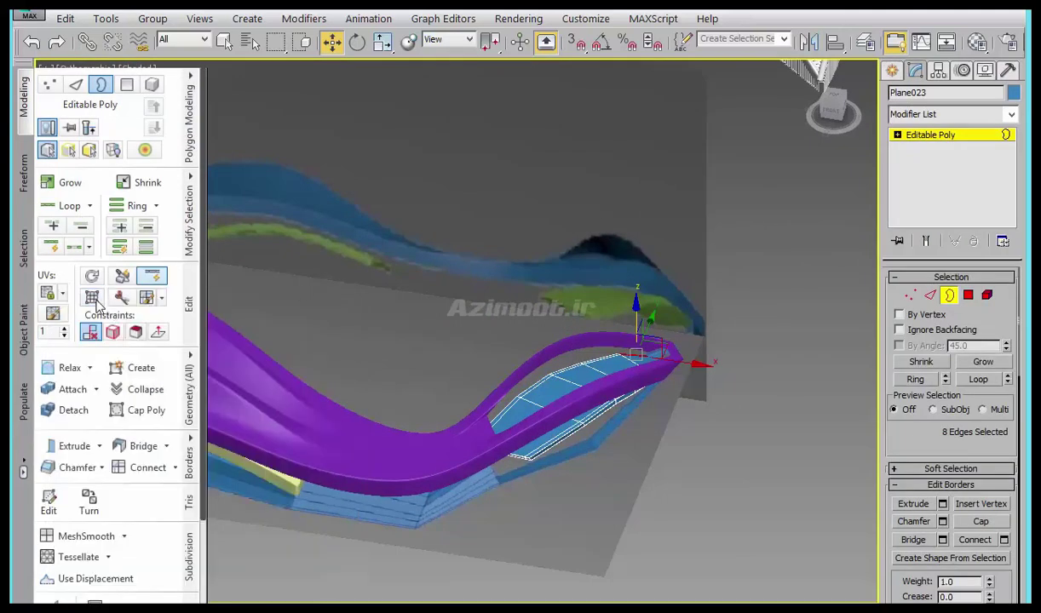
left_click(92, 296)
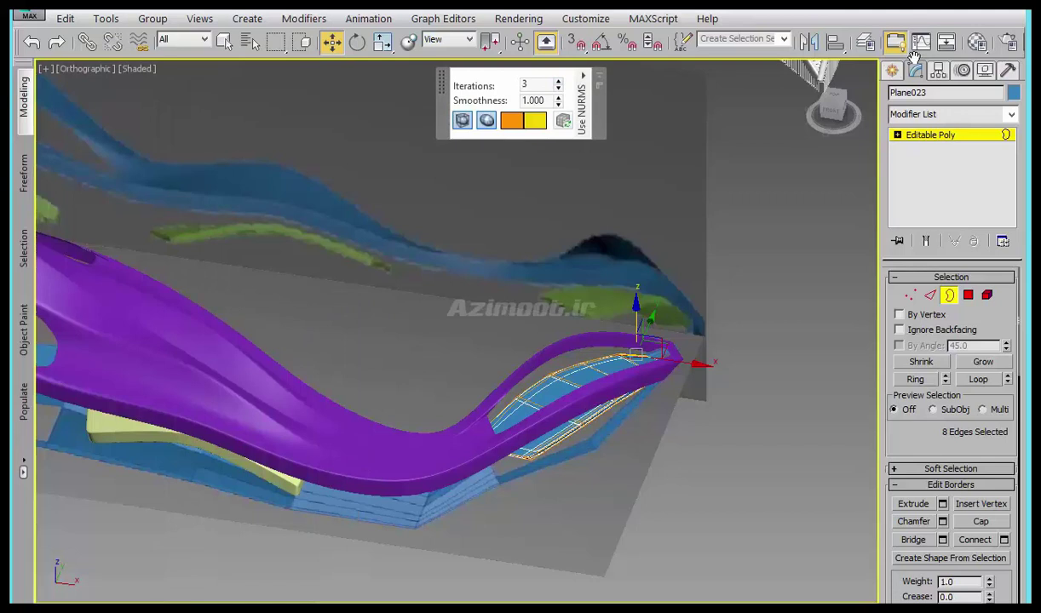
left_click(767, 240)
scroll(613, 392, "up", 2)
mouse_move(609, 419)
middle_mouse_down("alt")
mouse_move(588, 383)
mouse_move(626, 382)
mouse_move(653, 414)
mouse_move(642, 434)
middle_mouse_up("alt")
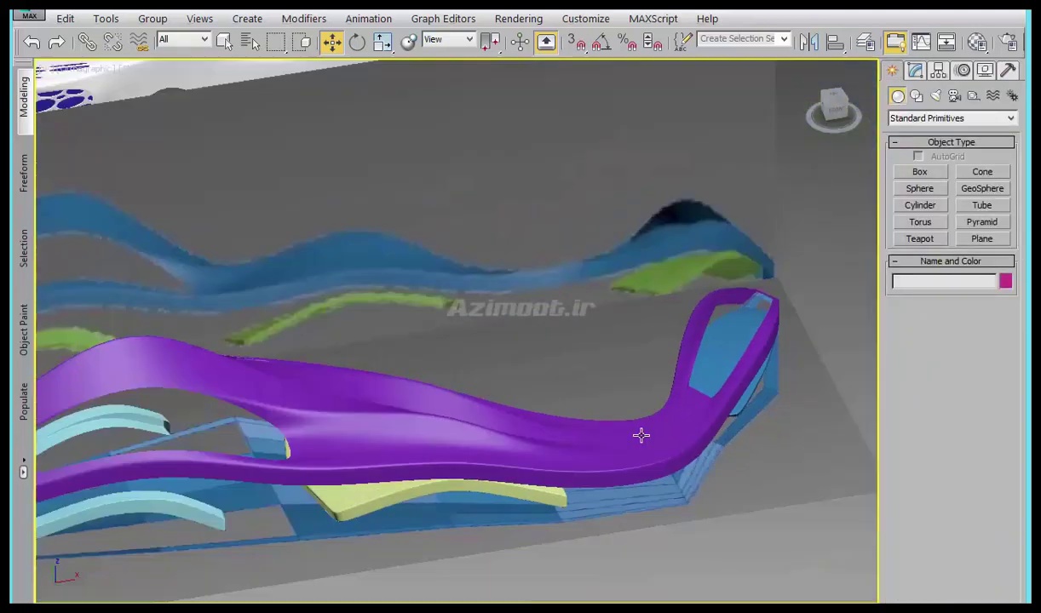
scroll(641, 434, "down", 3)
- Delete the old flat ground plane and vertical backdrop plane
left_click(601, 397)
left_click(602, 332, "ctrl")
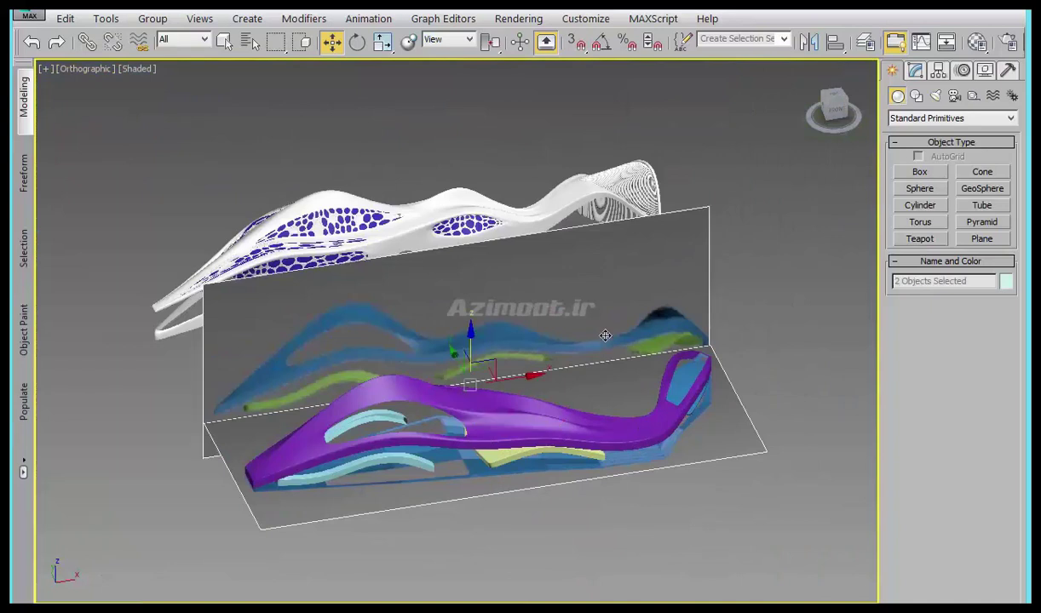
key("Delete")
scroll(529, 375, "down", 3)
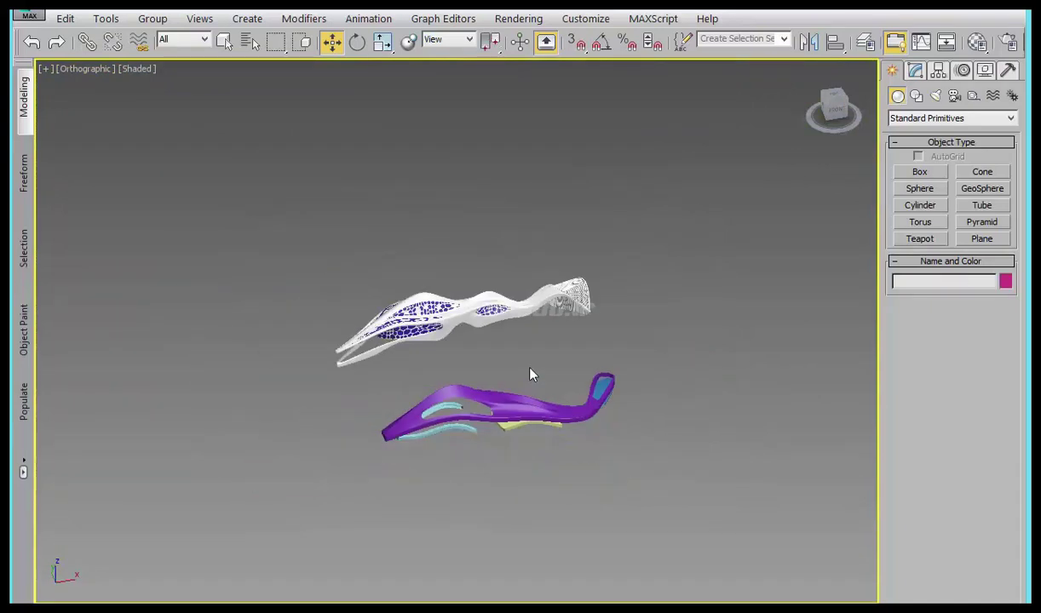
- Create a large pink plane, Plane024, and raise it to the models' base in Front view
left_click(979, 240)
left_click_drag(600, 228, 420, 549)
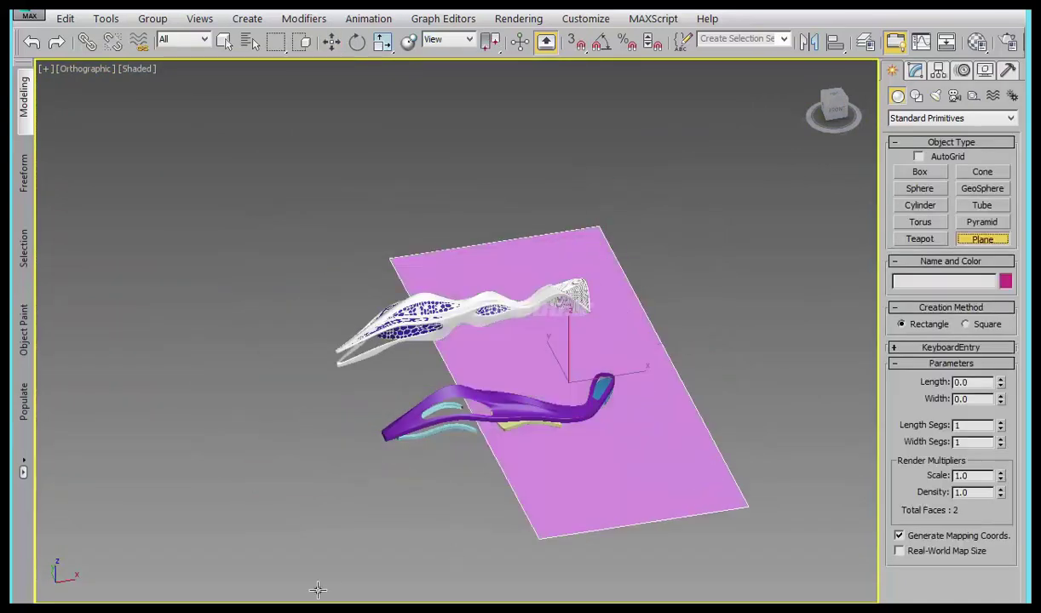
right_click(420, 549)
mouse_move(513, 477)
middle_mouse_down("alt")
mouse_move(513, 466)
mouse_move(296, 369)
middle_mouse_up("alt")
key("f")
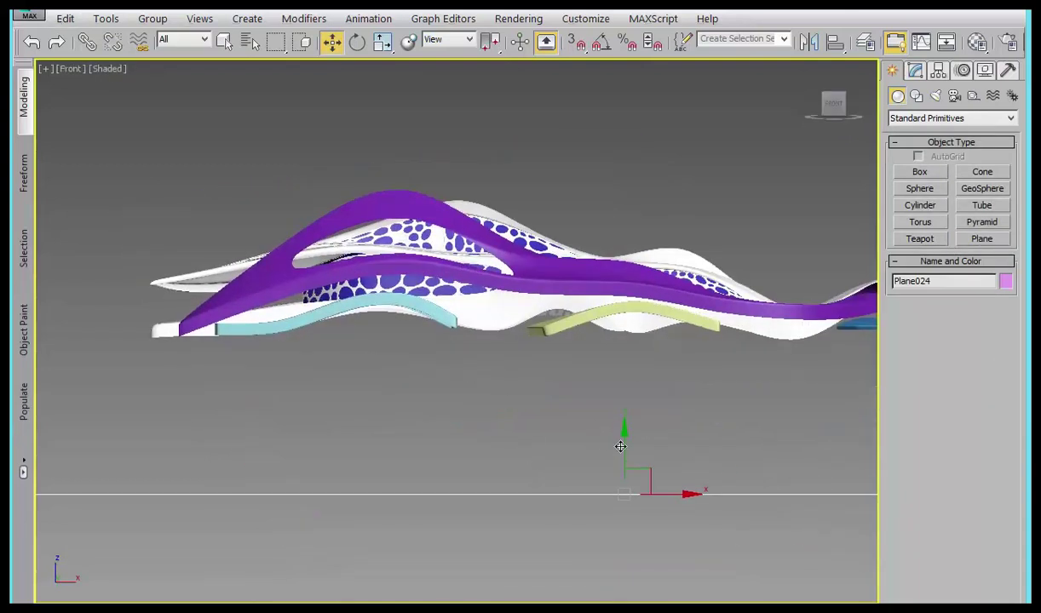
left_click_drag(625, 421, 610, 292)
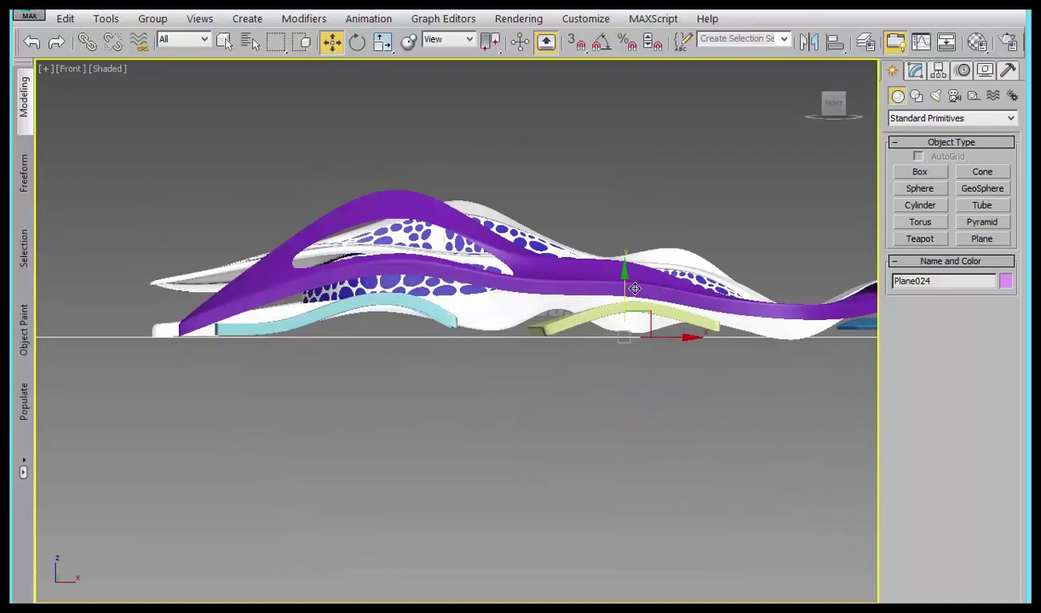
scroll(610, 292, "down", 3)
mouse_move(606, 341)
middle_mouse_down("alt")
mouse_move(697, 476)
mouse_move(645, 409)
mouse_move(656, 394)
middle_mouse_up("alt")
scroll(656, 394, "up", 5)
middle_click_drag(674, 448, 375, 239, "alt")
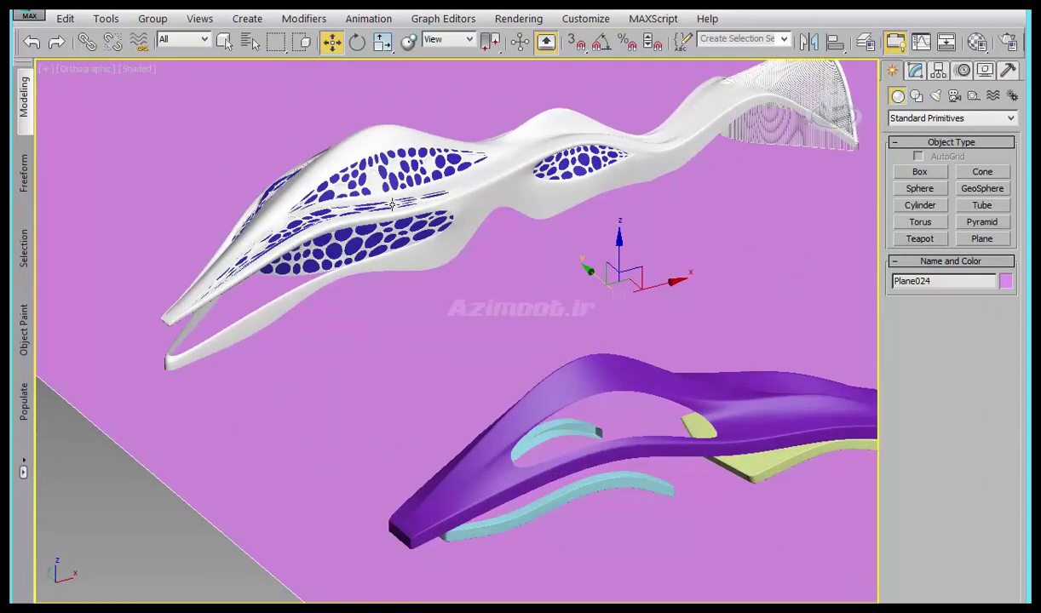
mouse_move(480, 243)
middle_mouse_down("alt")
mouse_move(320, 297)
mouse_move(341, 300)
middle_mouse_up("alt")
middle_click_drag(461, 374, 491, 385, "alt")
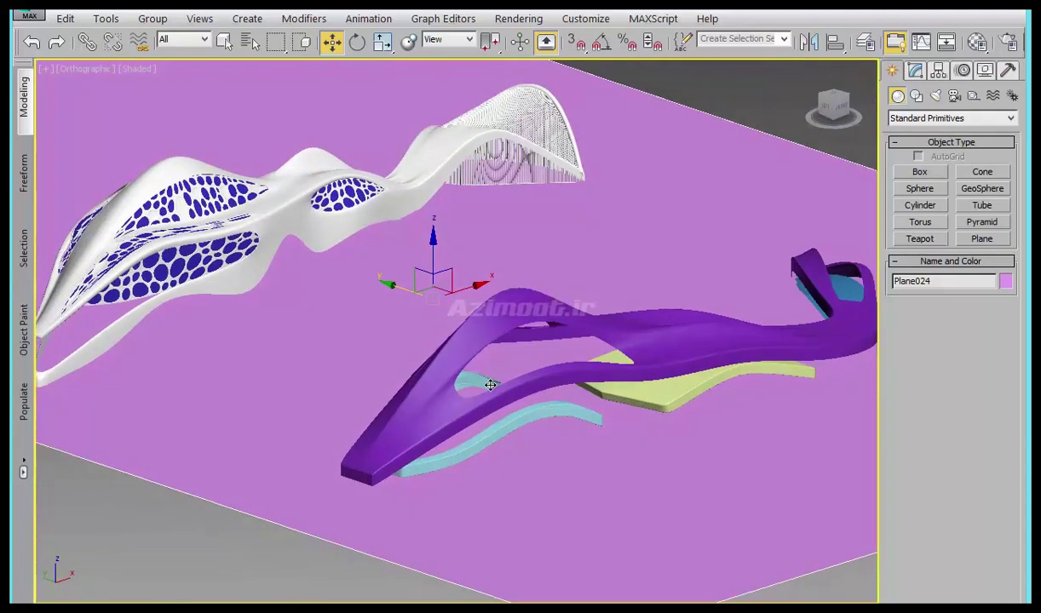